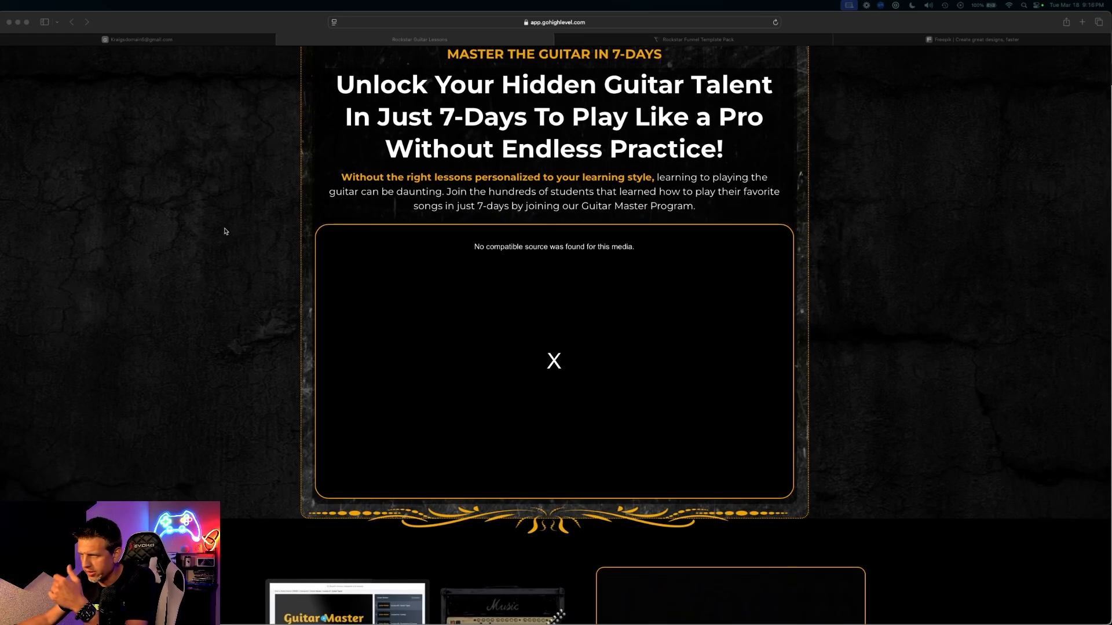
{"action": "scroll", "coordinate": [224, 233], "scroll_direction": "down", "scroll_amount": 15}
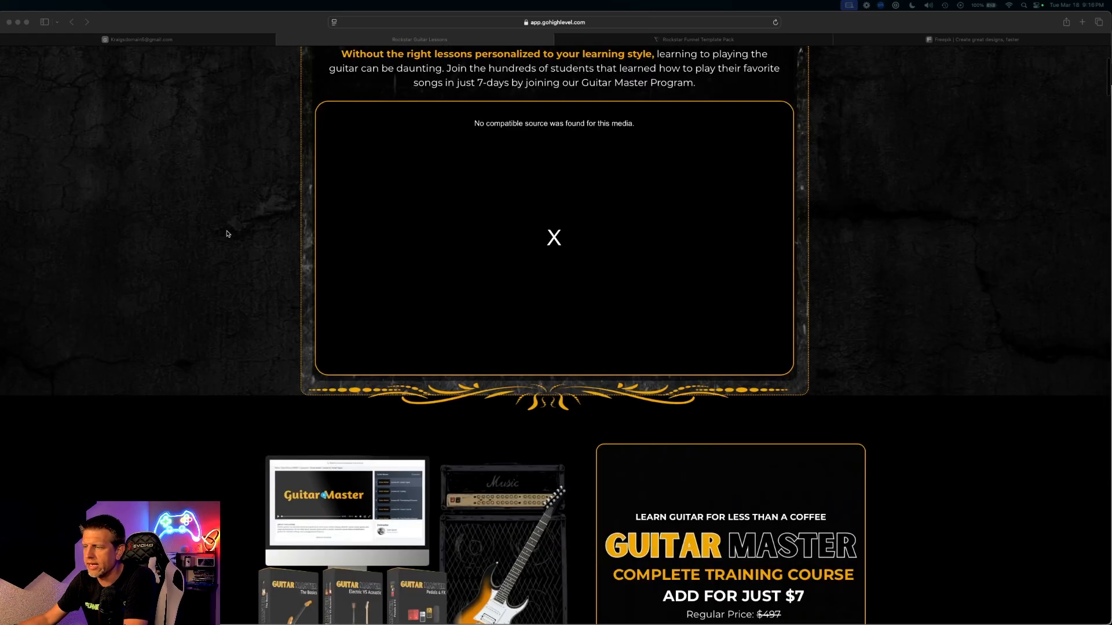
- Focus Safari and highlight the $7 at the end of the Offer Ignitor price line
{"action": "scroll", "coordinate": [356, 226], "scroll_direction": "up", "scroll_amount": 3}
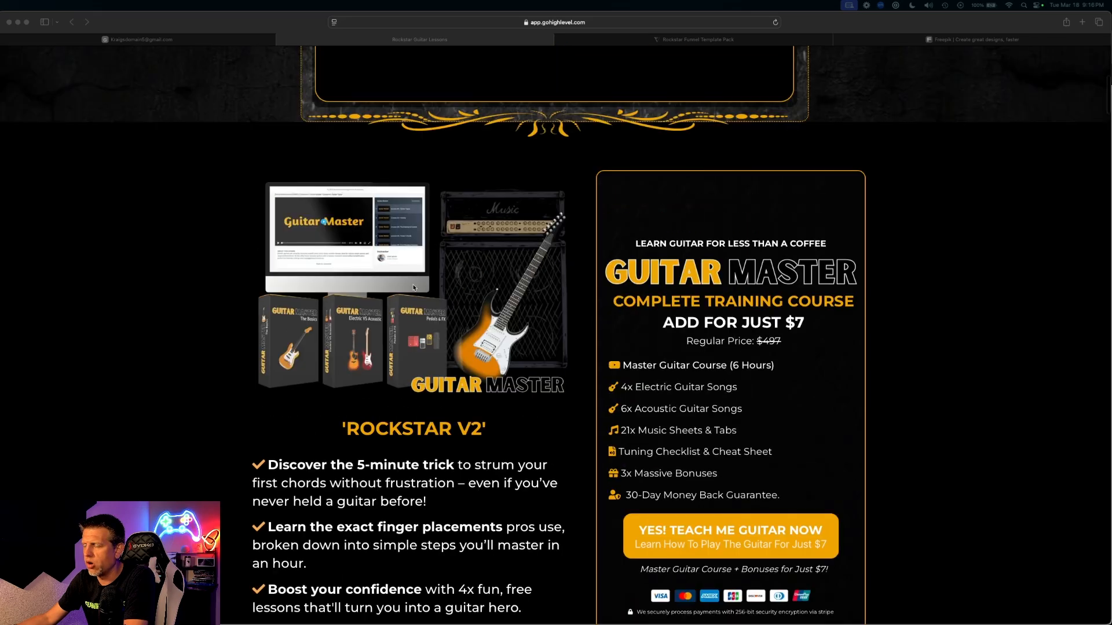
{"action": "left_click", "coordinate": [430, 291]}
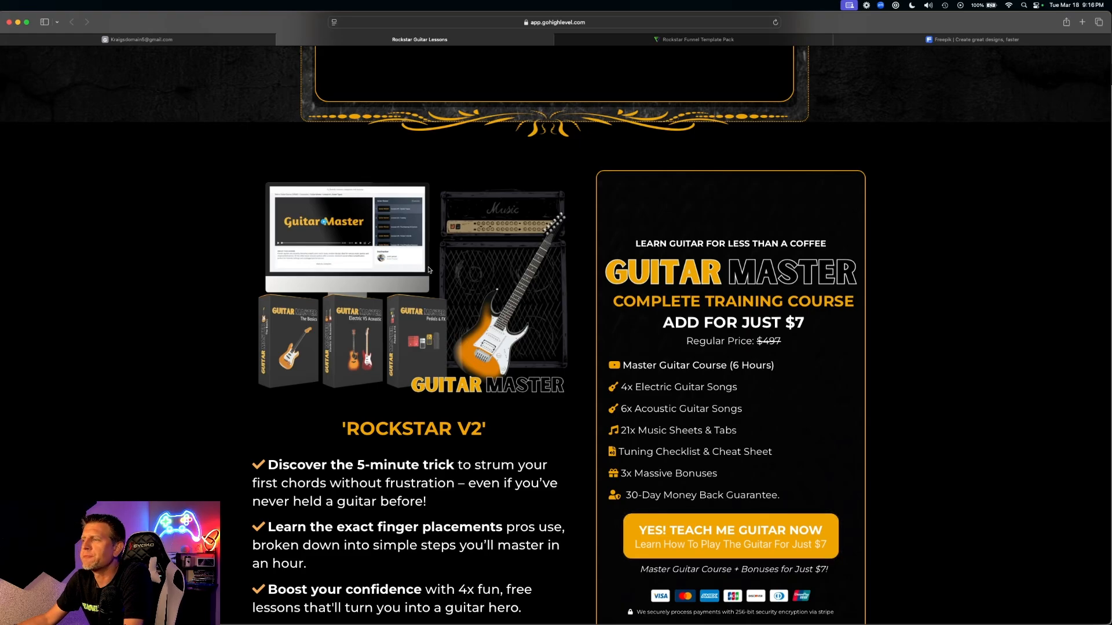
{"action": "scroll", "coordinate": [308, 308], "scroll_direction": "up", "scroll_amount": 3}
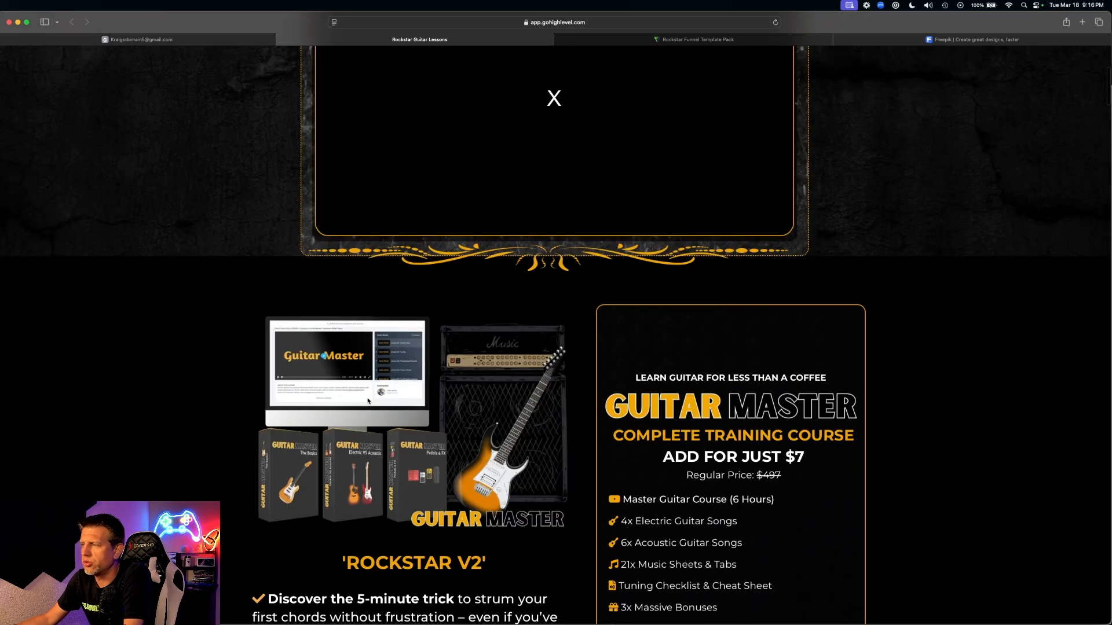
{"action": "scroll", "coordinate": [341, 385], "scroll_direction": "down", "scroll_amount": 1}
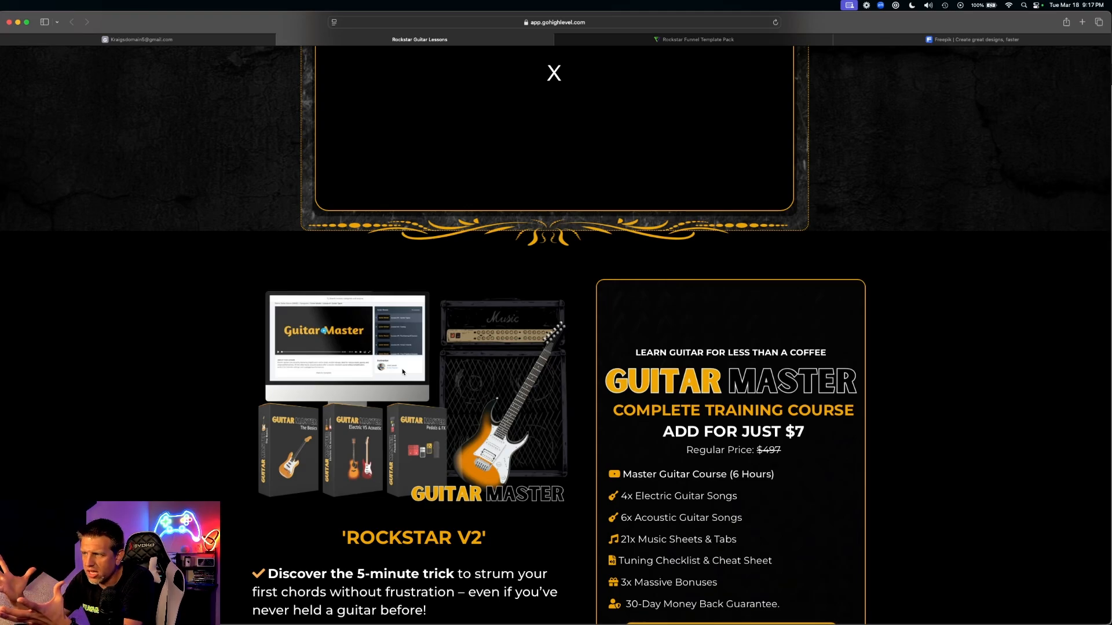
{"action": "left_click_drag", "start_coordinate": [811, 435], "coordinate": [762, 432]}
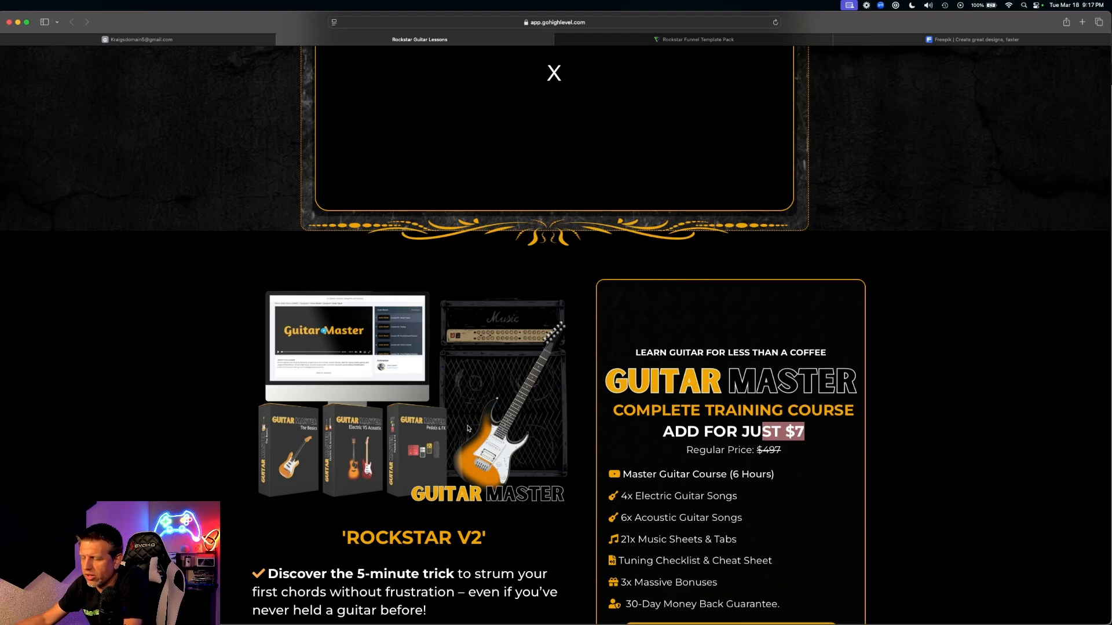
{"action": "scroll", "coordinate": [469, 428], "scroll_direction": "down", "scroll_amount": 1}
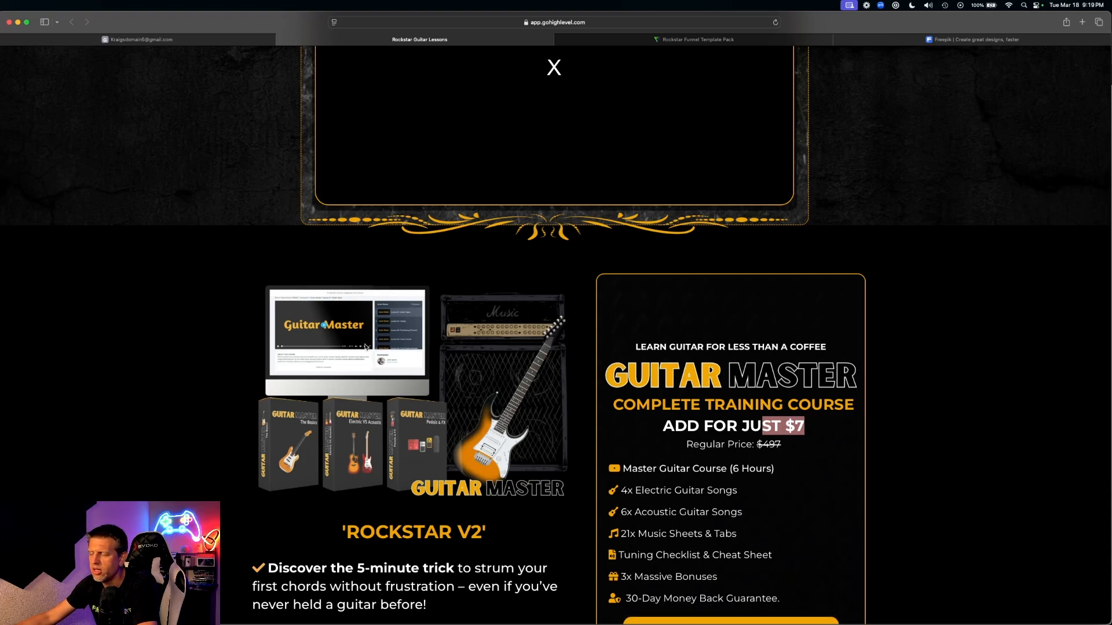
- Reselect the $7 price and scroll further through the current page
{"action": "left_click_drag", "start_coordinate": [827, 423], "coordinate": [775, 427]}
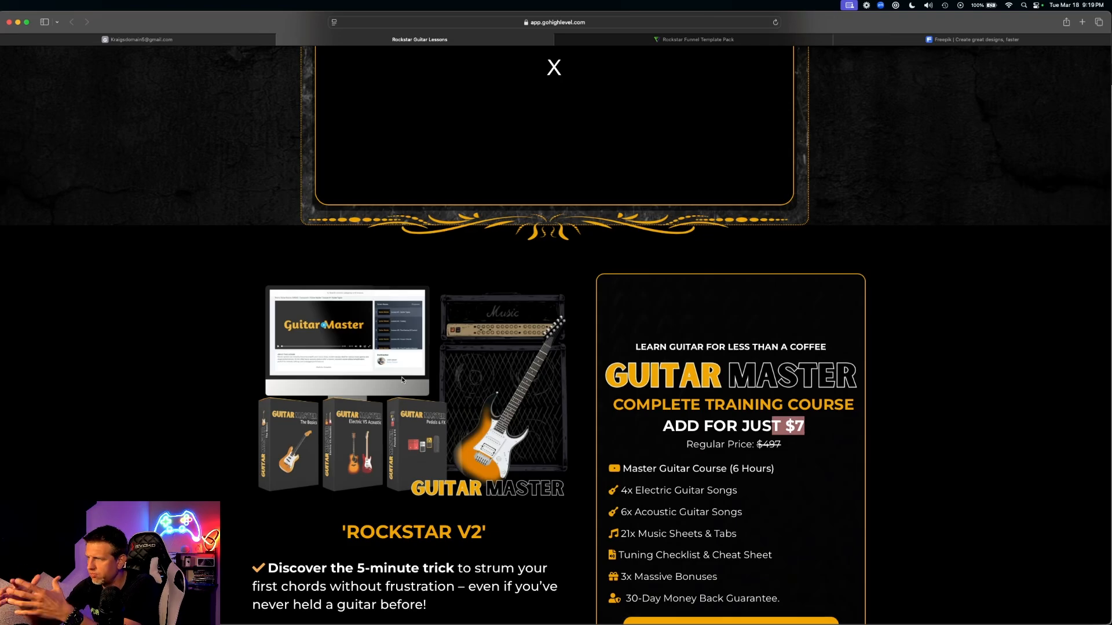
{"action": "scroll", "coordinate": [402, 380], "scroll_direction": "down", "scroll_amount": 5}
{"action": "scroll", "coordinate": [457, 424], "scroll_direction": "up", "scroll_amount": 5}
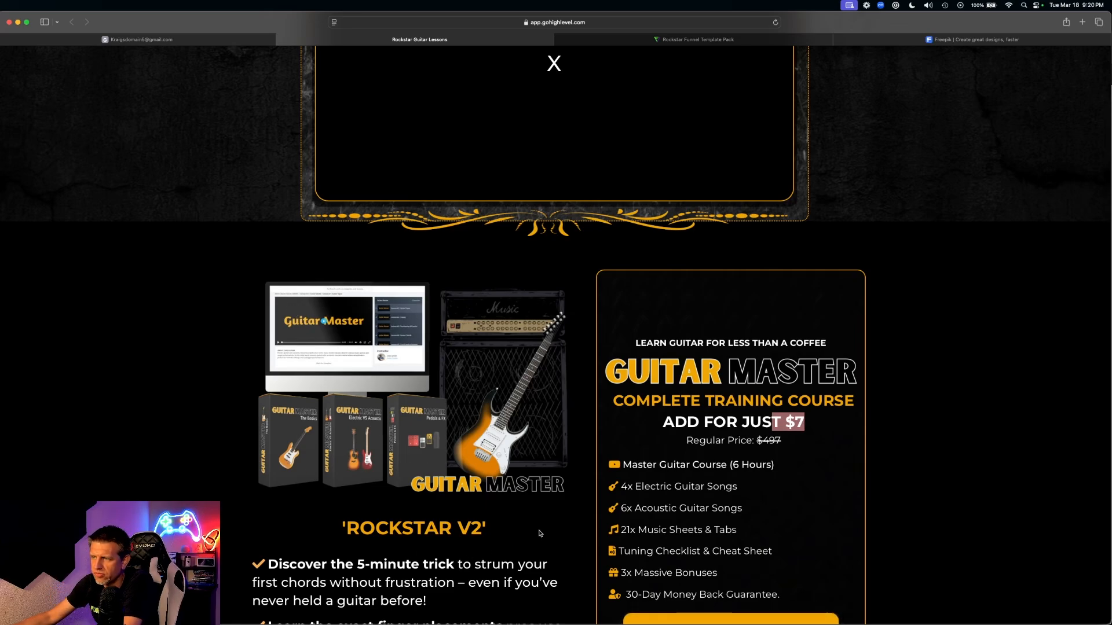
{"action": "left_click_drag", "start_coordinate": [359, 482], "coordinate": [196, 350]}
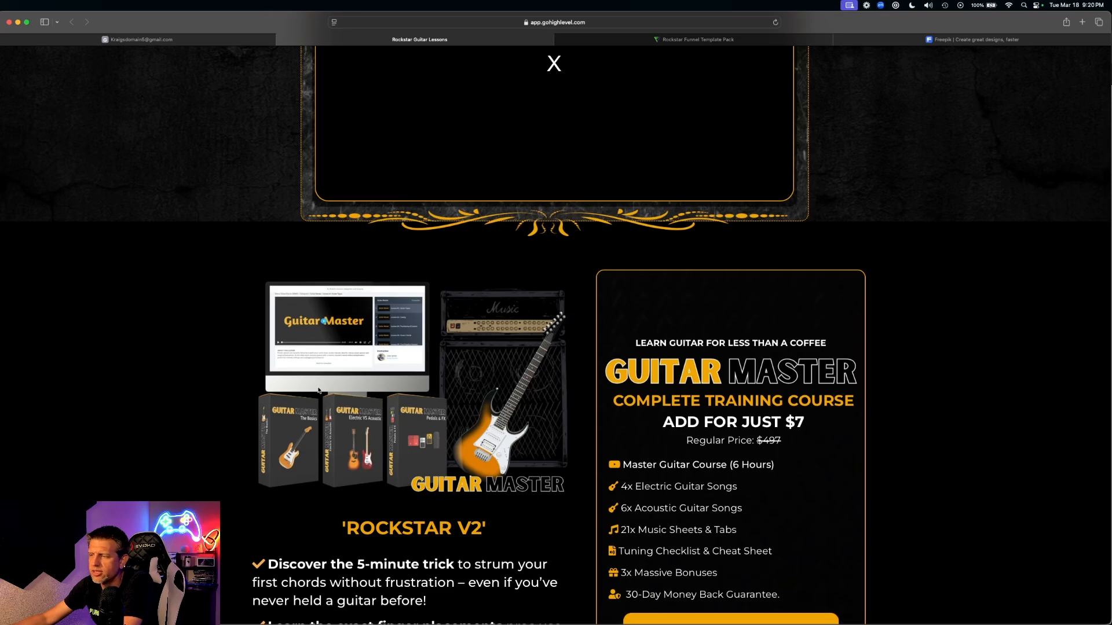
{"action": "scroll", "coordinate": [397, 451], "scroll_direction": "down", "scroll_amount": 1}
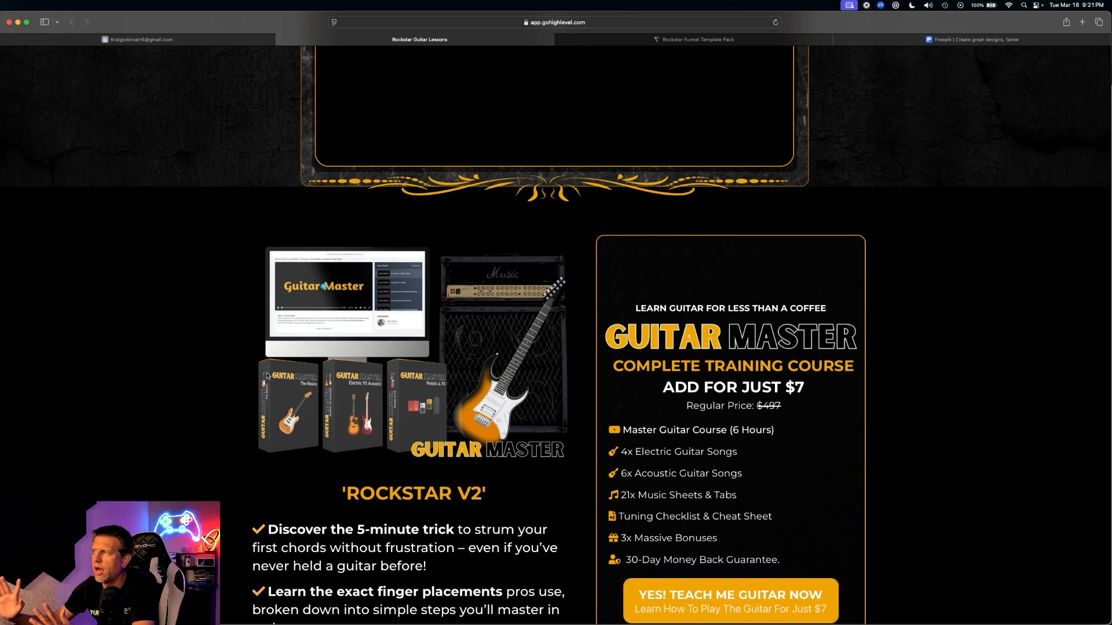
{"action": "scroll", "coordinate": [267, 375], "scroll_direction": "right", "scroll_amount": 1}
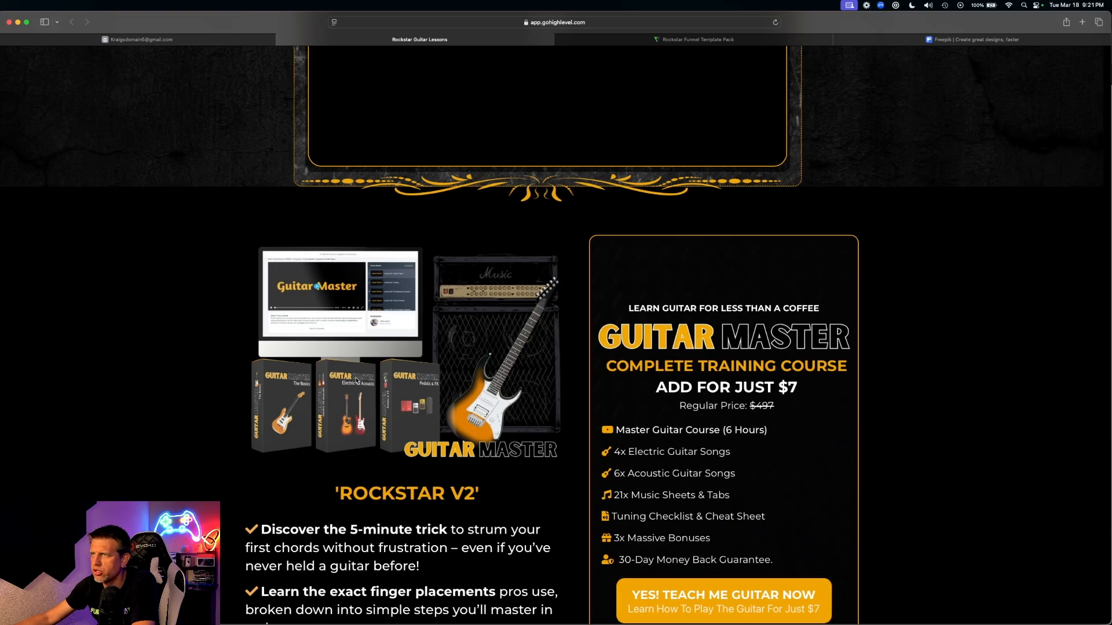
- Switch to the Rockstar Funnel Template Pack page and find the $997-to-$7 Offer Ignitor pricing
{"action": "left_click", "coordinate": [742, 44]}
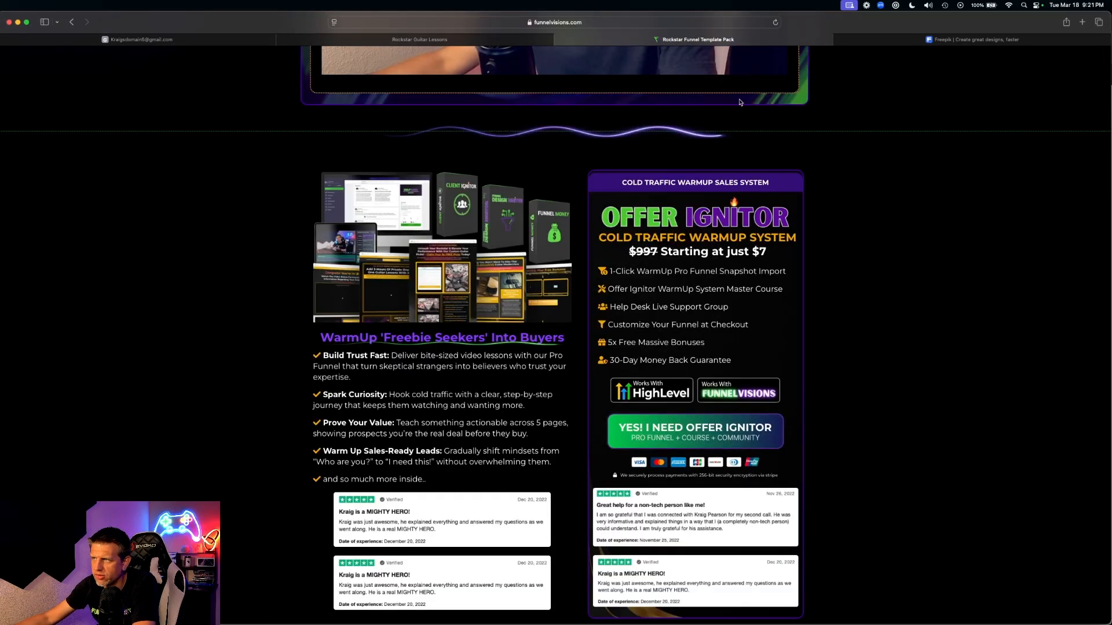
{"action": "scroll", "coordinate": [751, 156], "scroll_direction": "up", "scroll_amount": 4}
{"action": "scroll", "coordinate": [755, 172], "scroll_direction": "down", "scroll_amount": 6}
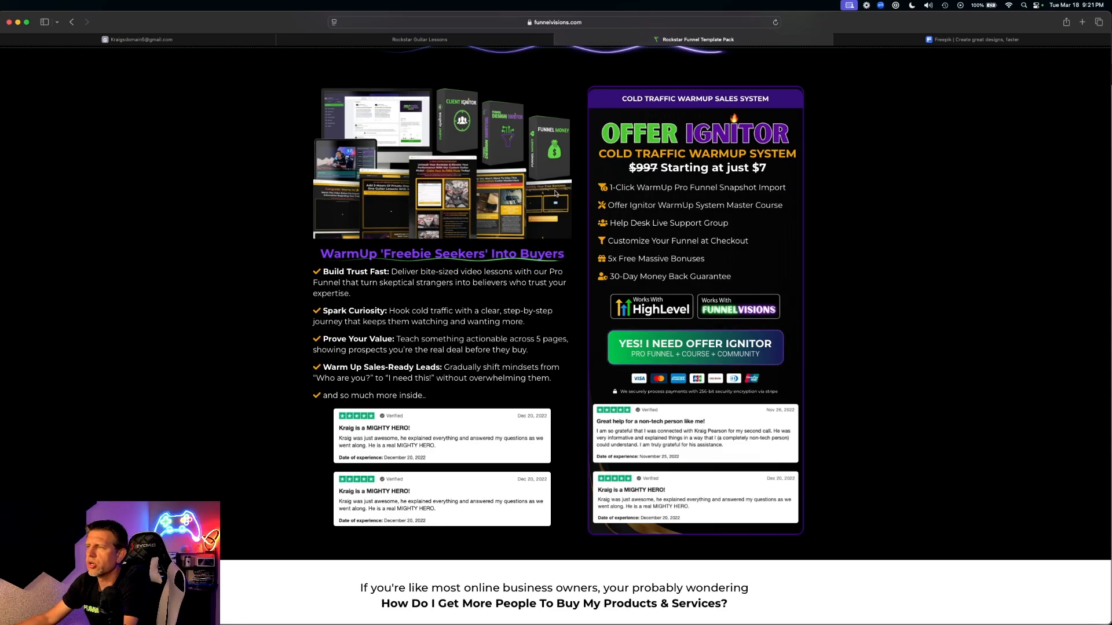
{"action": "scroll", "coordinate": [554, 194], "scroll_direction": "up", "scroll_amount": 2}
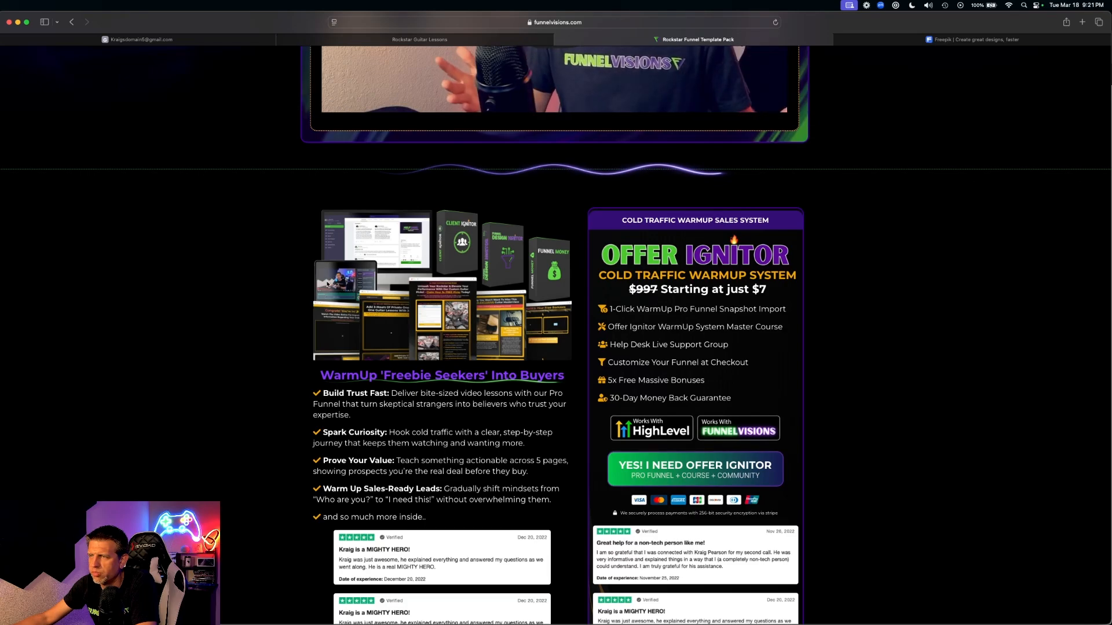
{"action": "left_click_drag", "start_coordinate": [328, 284], "coordinate": [382, 280]}
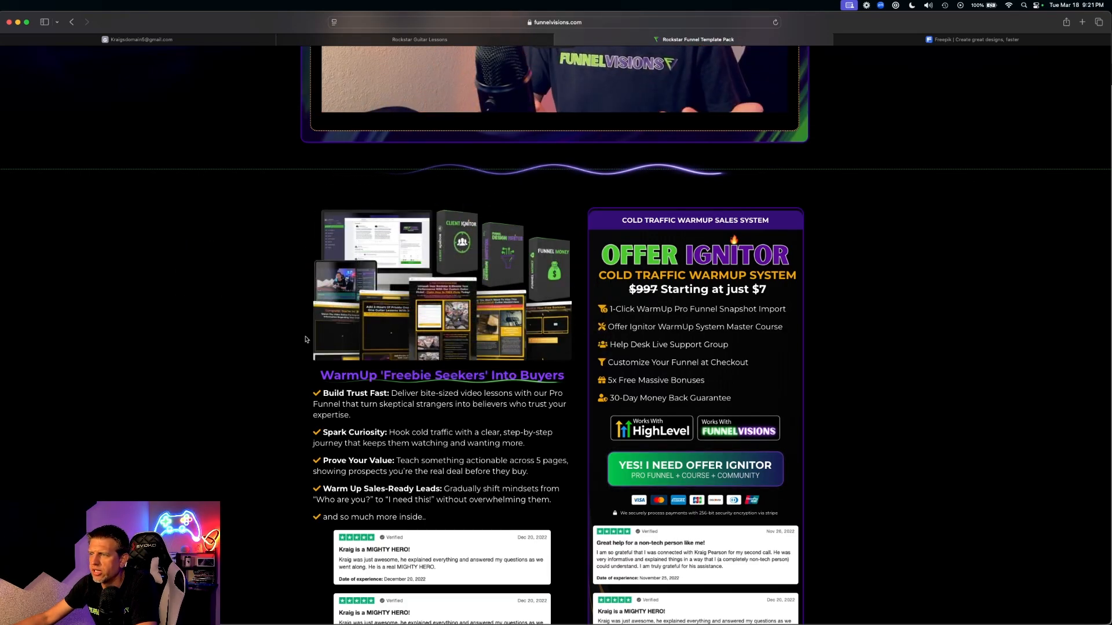
- Select the $7 price, then scroll down to the 'WarmUp Freebie Seekers Into Buyers' benefits
{"action": "double_click", "coordinate": [769, 289]}
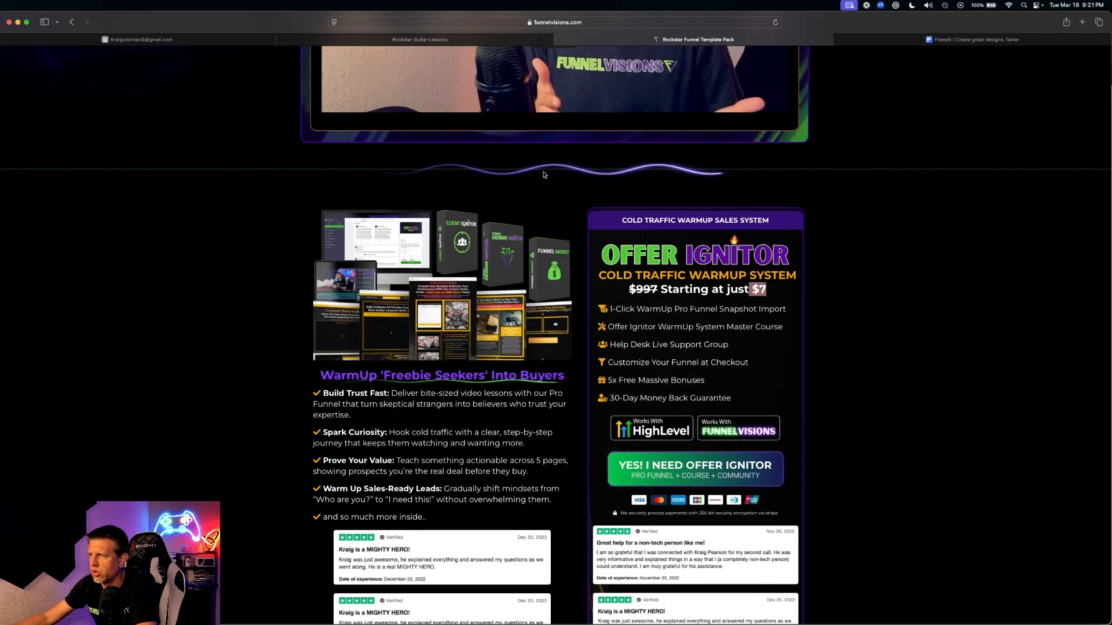
{"action": "scroll", "coordinate": [610, 440], "scroll_direction": "down", "scroll_amount": 15}
{"action": "scroll", "coordinate": [613, 402], "scroll_direction": "down", "scroll_amount": 2}
{"action": "scroll", "coordinate": [457, 268], "scroll_direction": "up", "scroll_amount": 2}
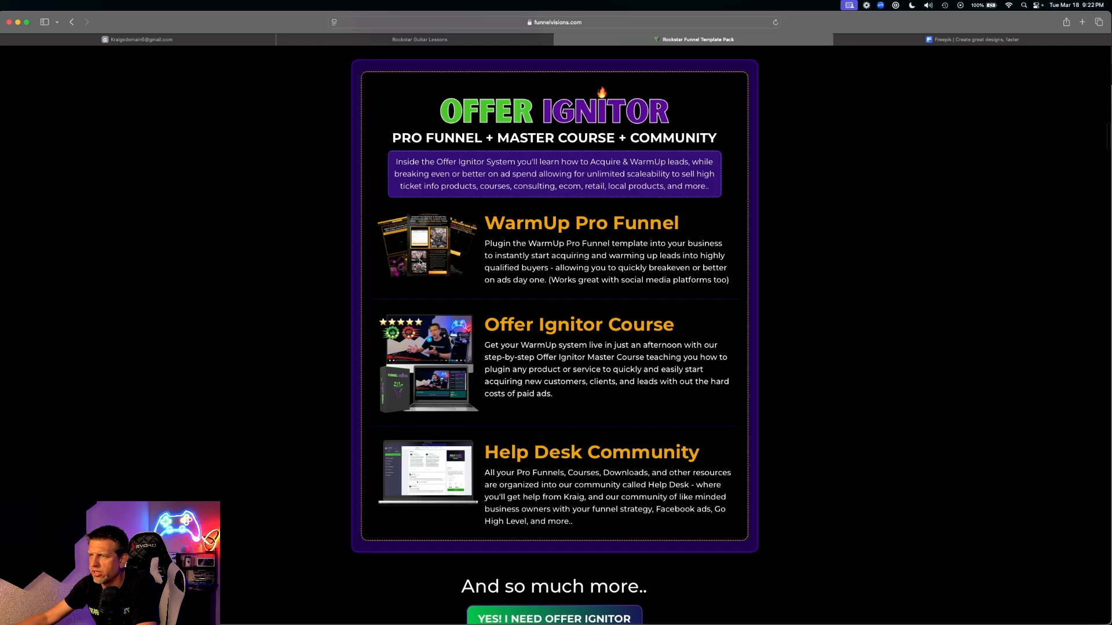
{"action": "scroll", "coordinate": [440, 324], "scroll_direction": "up", "scroll_amount": 7}
{"action": "scroll", "coordinate": [440, 324], "scroll_direction": "down", "scroll_amount": 6}
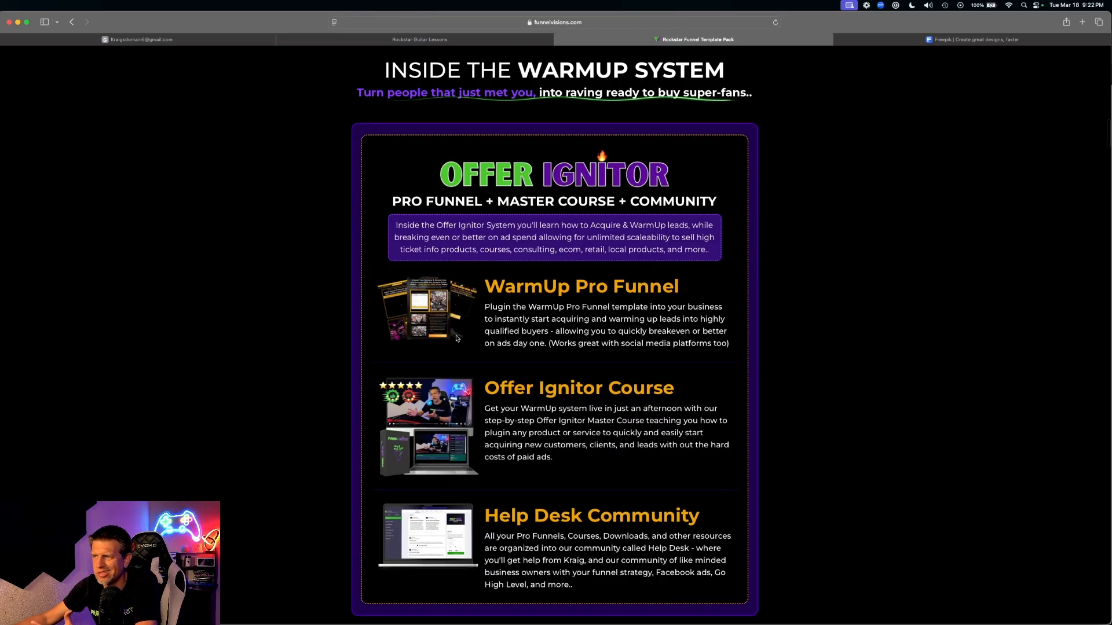
{"action": "scroll", "coordinate": [457, 338], "scroll_direction": "up", "scroll_amount": 20}
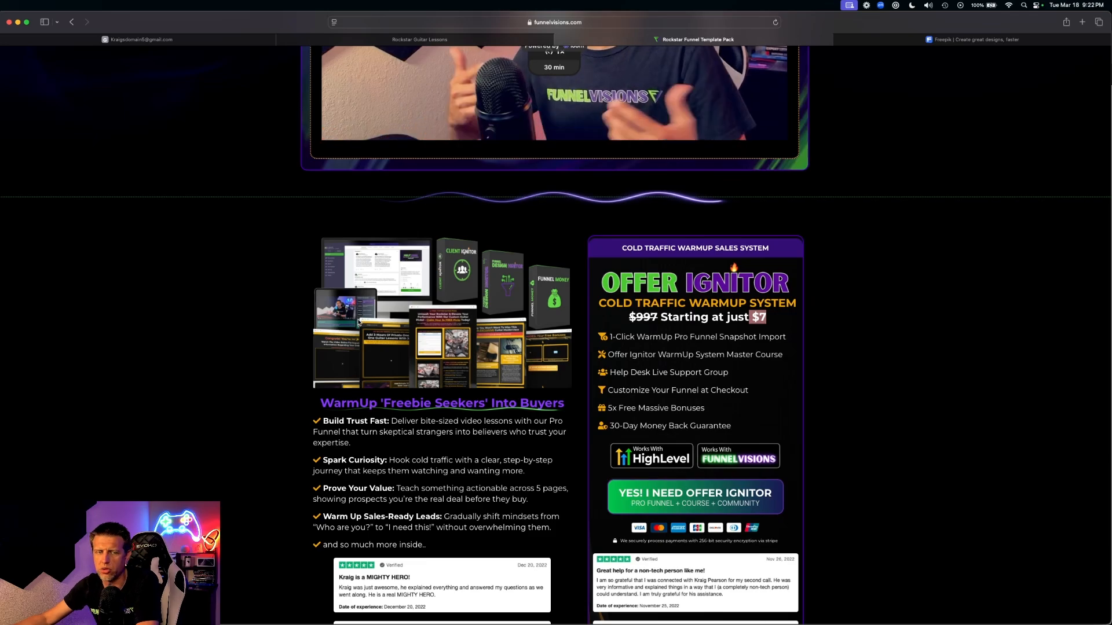
{"action": "scroll", "coordinate": [406, 341], "scroll_direction": "down", "scroll_amount": 1}
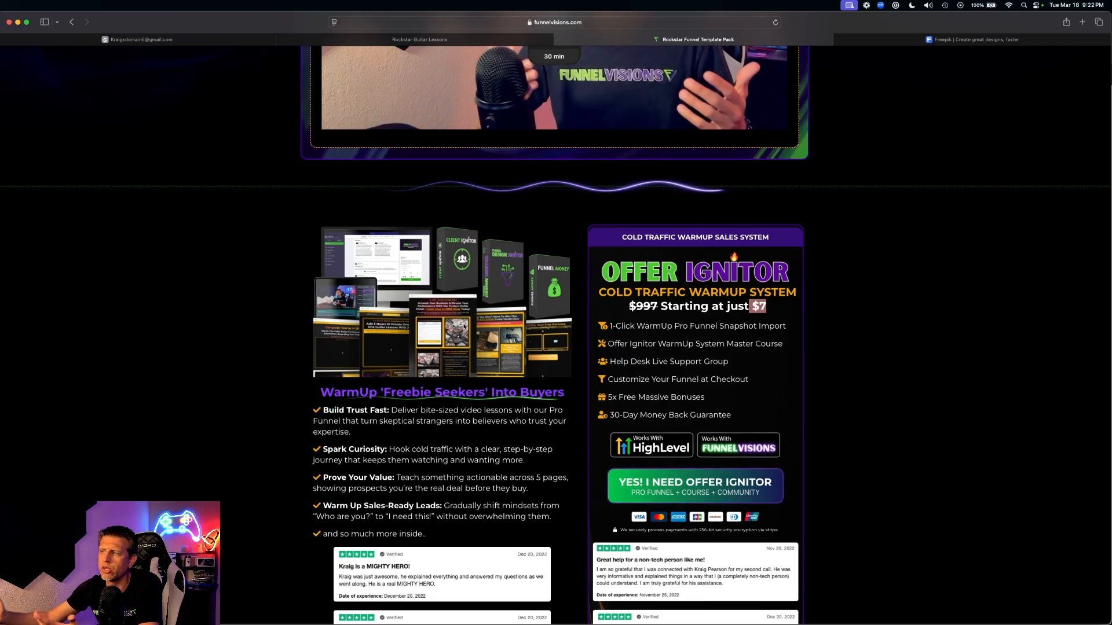
{"action": "scroll", "coordinate": [462, 328], "scroll_direction": "down", "scroll_amount": 1}
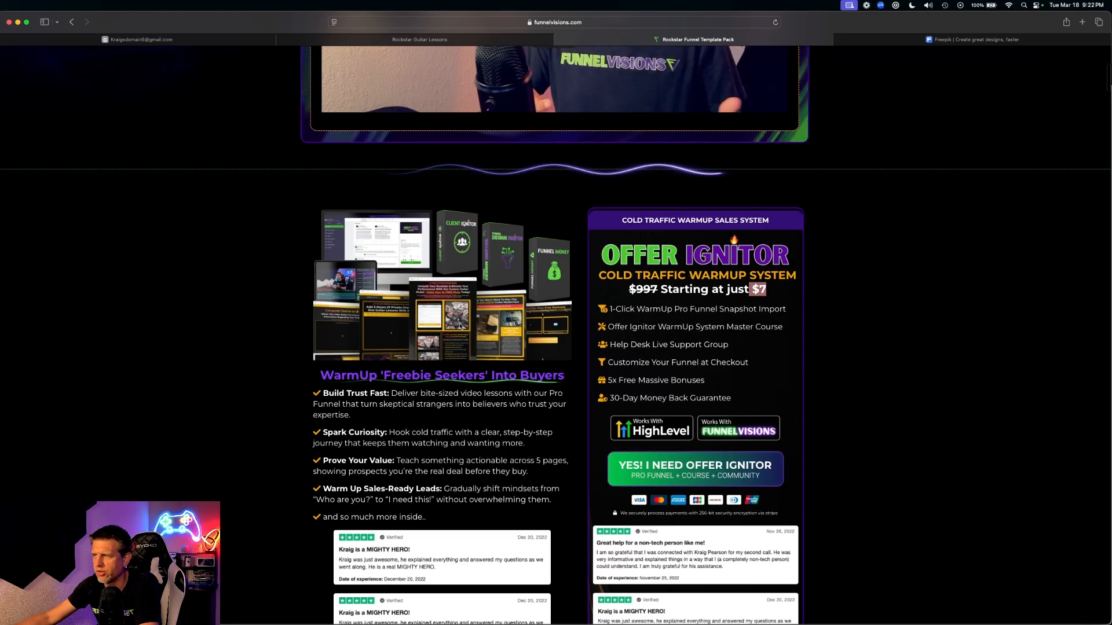
{"action": "scroll", "coordinate": [462, 326], "scroll_direction": "down", "scroll_amount": 5}
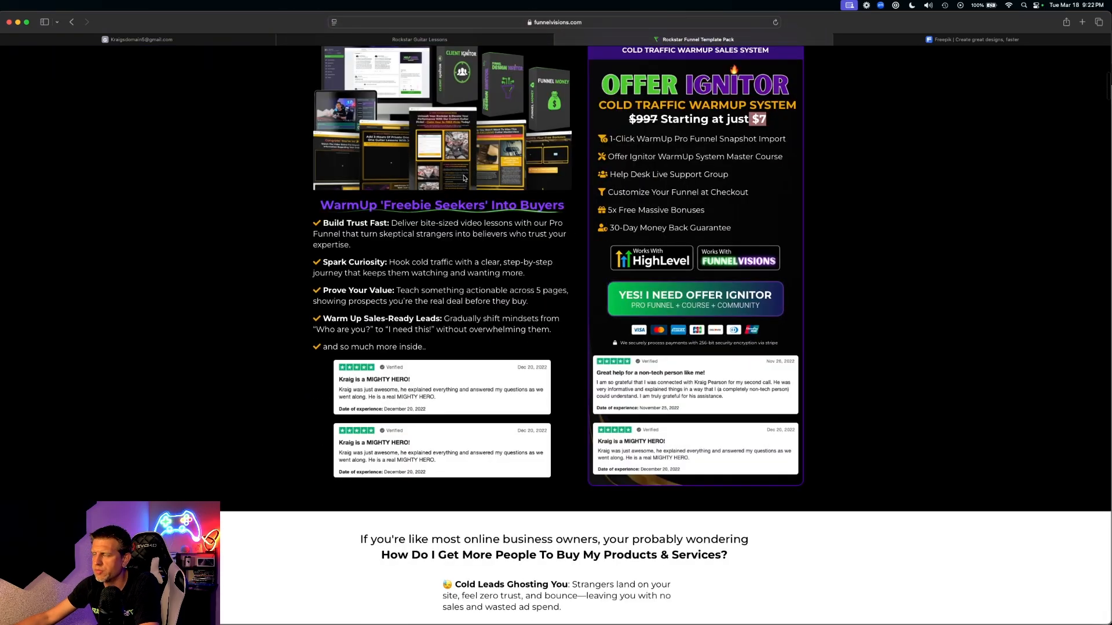
{"action": "scroll", "coordinate": [454, 172], "scroll_direction": "down", "scroll_amount": 20}
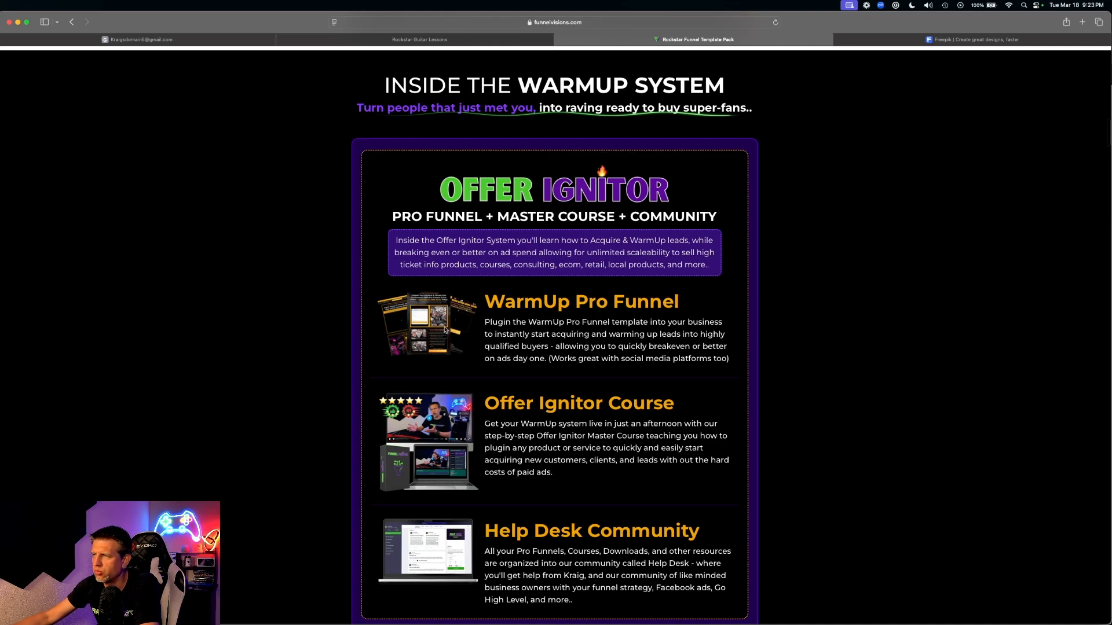
- Scroll to the bundle box and highlight the WarmUp Pro Funnel and Offer Ignitor Course headings
{"action": "scroll", "coordinate": [460, 408], "scroll_direction": "down", "scroll_amount": 3}
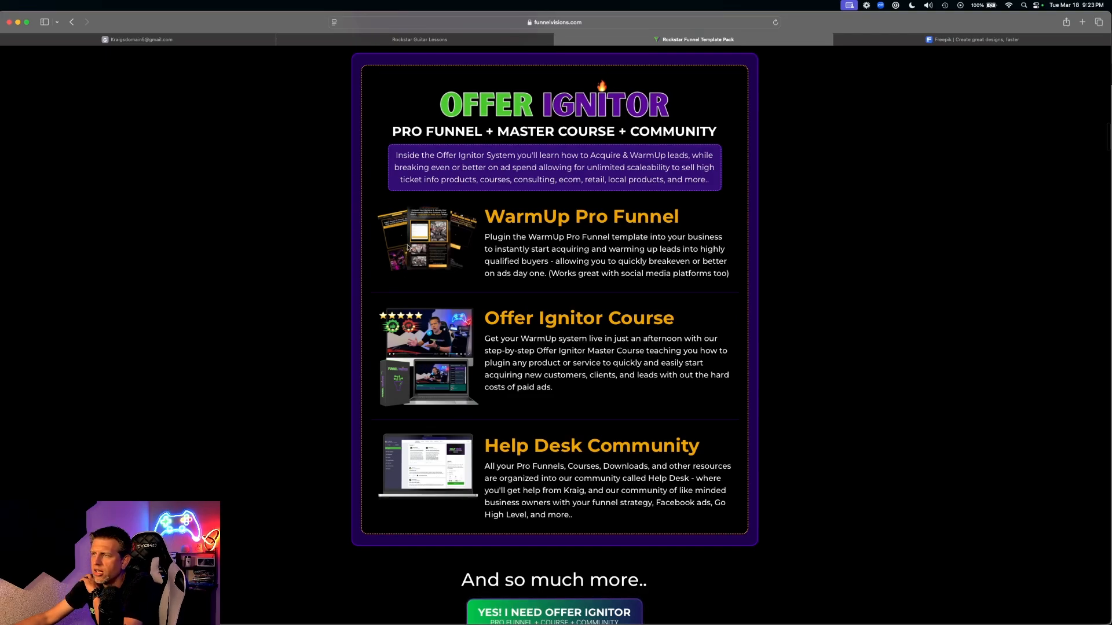
{"action": "left_click_drag", "start_coordinate": [508, 214], "coordinate": [689, 216]}
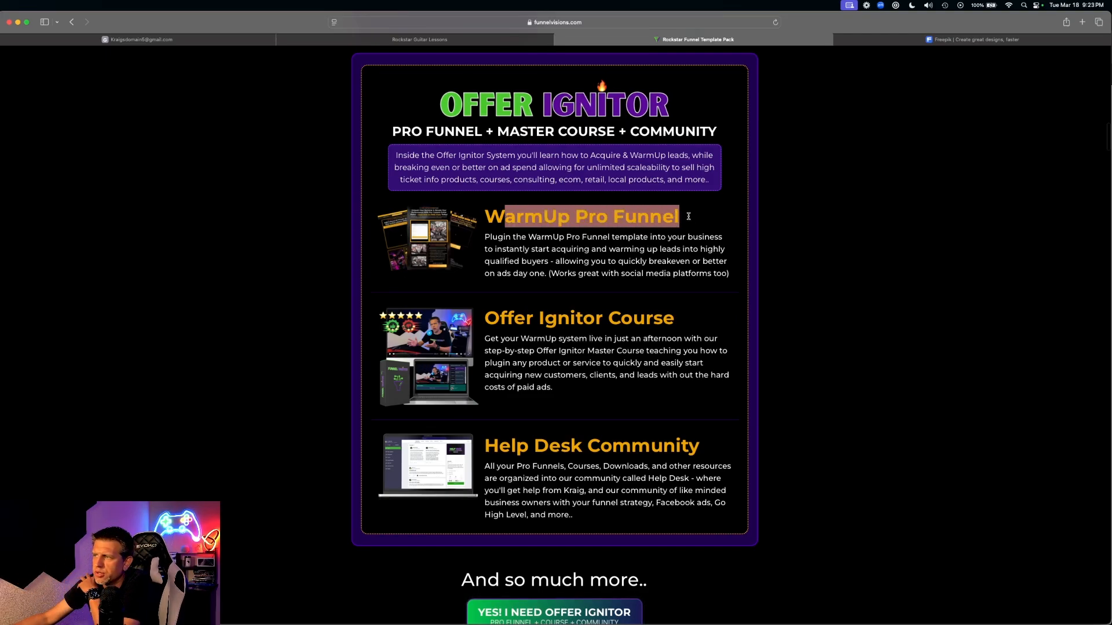
{"action": "left_click", "coordinate": [688, 218]}
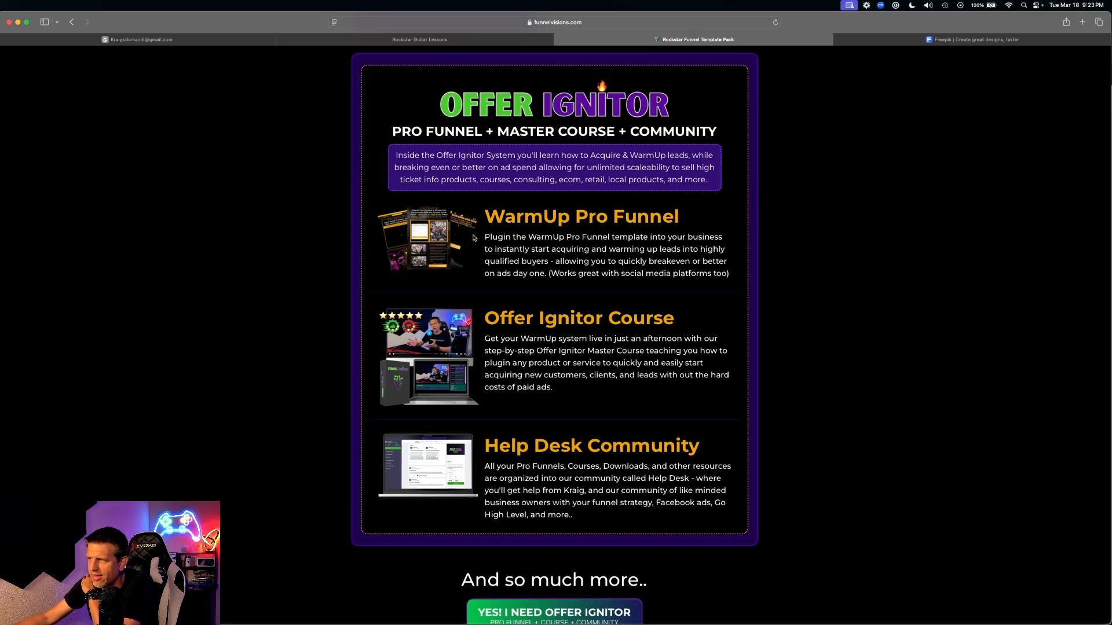
{"action": "left_click_drag", "start_coordinate": [502, 320], "coordinate": [681, 324]}
{"action": "left_click", "coordinate": [550, 328]}
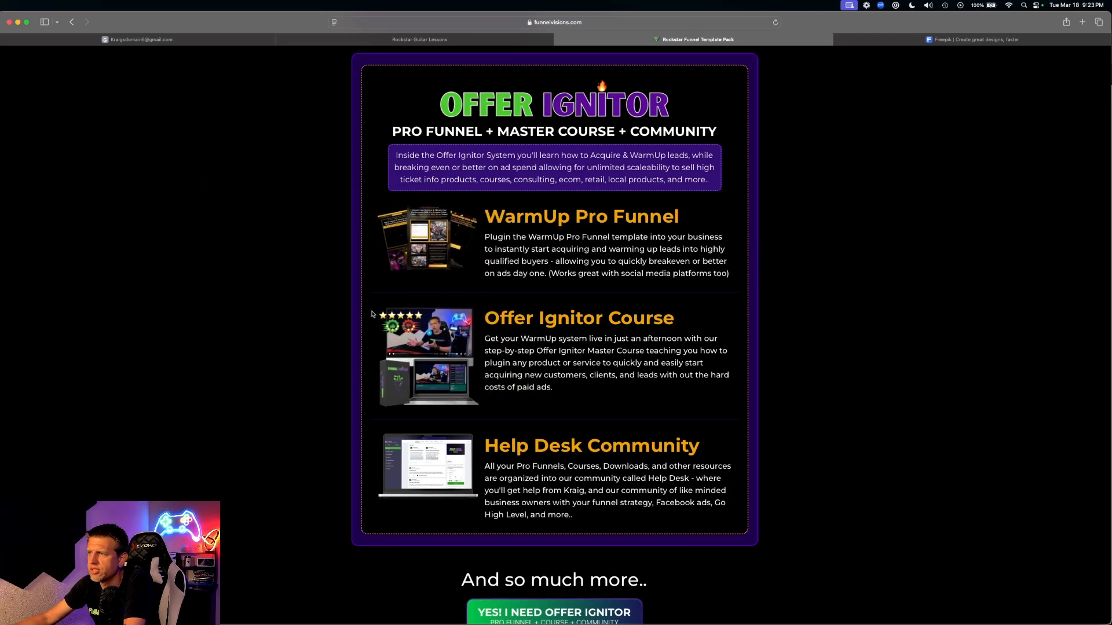
{"action": "scroll", "coordinate": [410, 358], "scroll_direction": "down", "scroll_amount": 2}
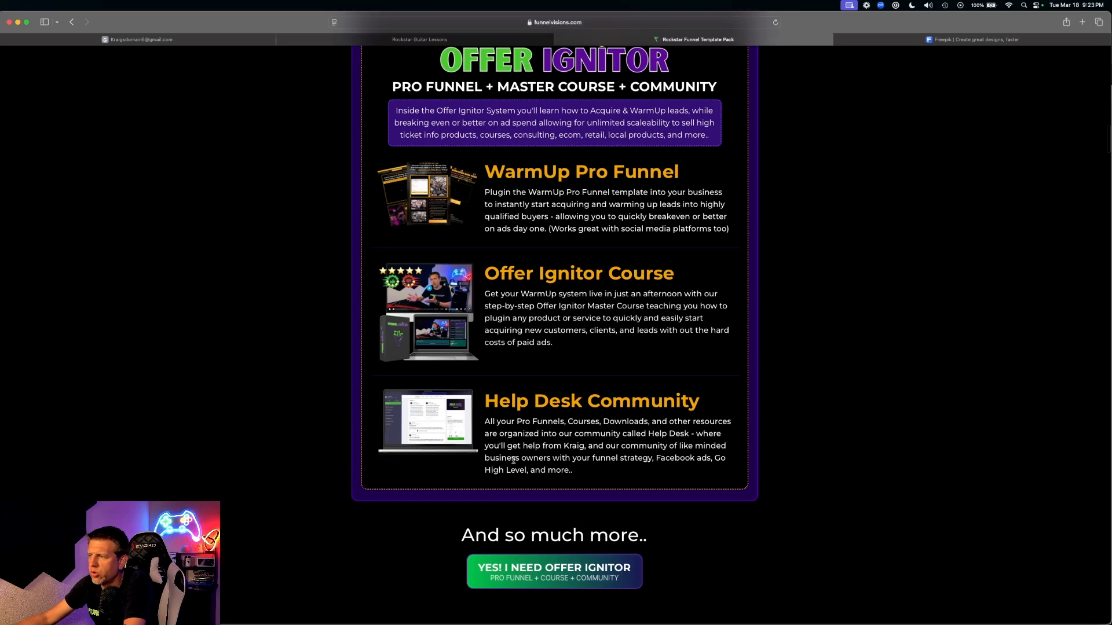
{"action": "left_click_drag", "start_coordinate": [499, 406], "coordinate": [751, 410]}
{"action": "left_click", "coordinate": [614, 403]}
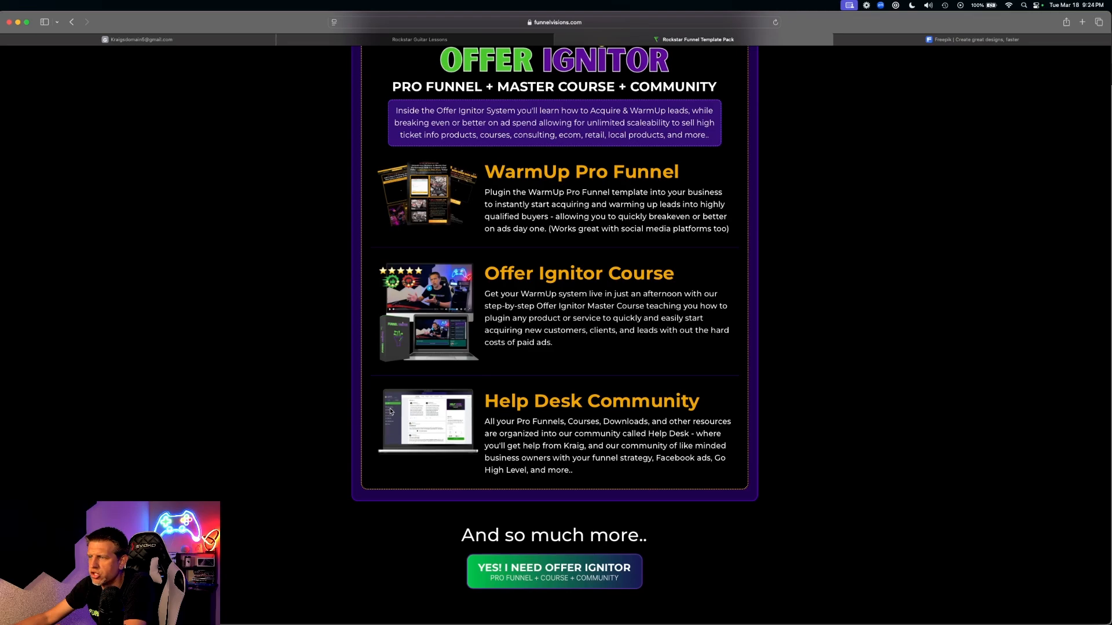
{"action": "left_click_drag", "start_coordinate": [461, 415], "coordinate": [342, 376]}
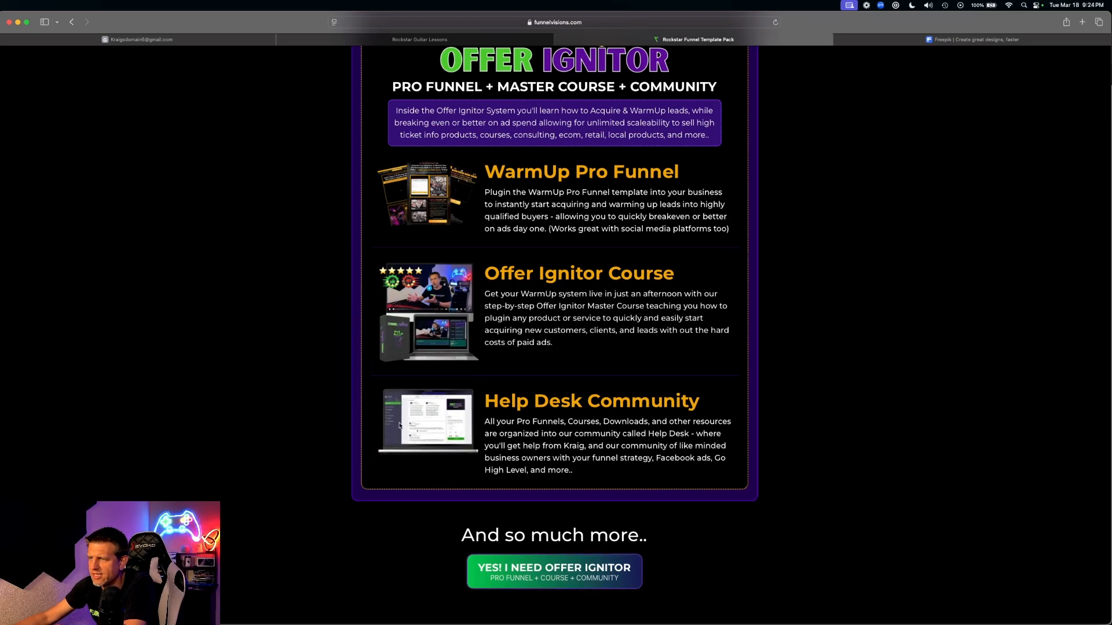
{"action": "left_click_drag", "start_coordinate": [399, 426], "coordinate": [456, 230]}
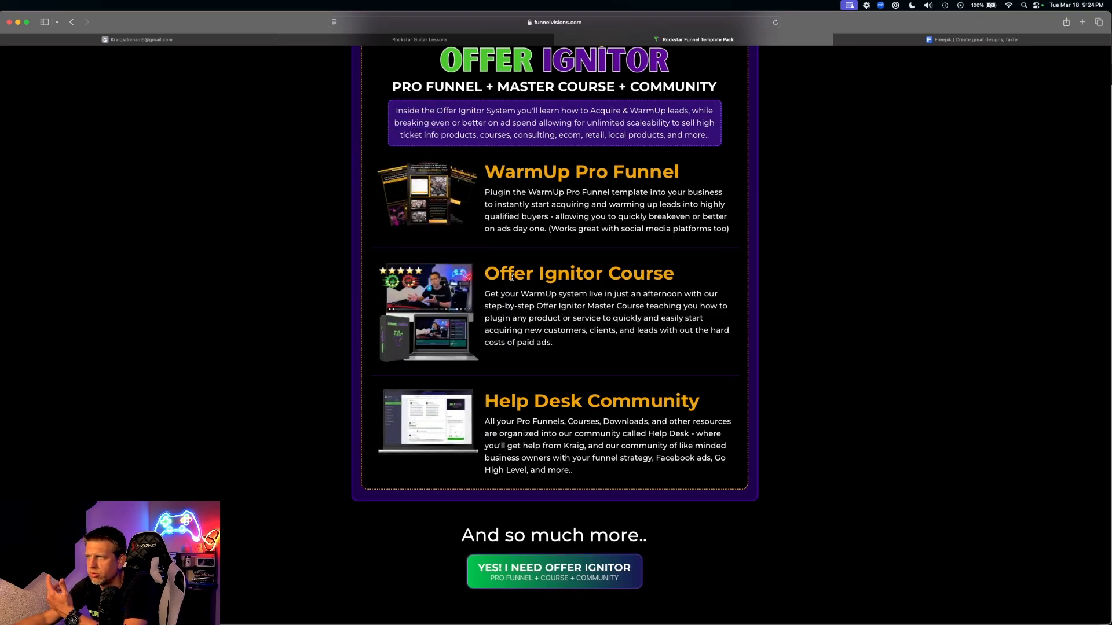
{"action": "scroll", "coordinate": [538, 340], "scroll_direction": "down", "scroll_amount": 5}
{"action": "scroll", "coordinate": [411, 238], "scroll_direction": "up", "scroll_amount": 4}
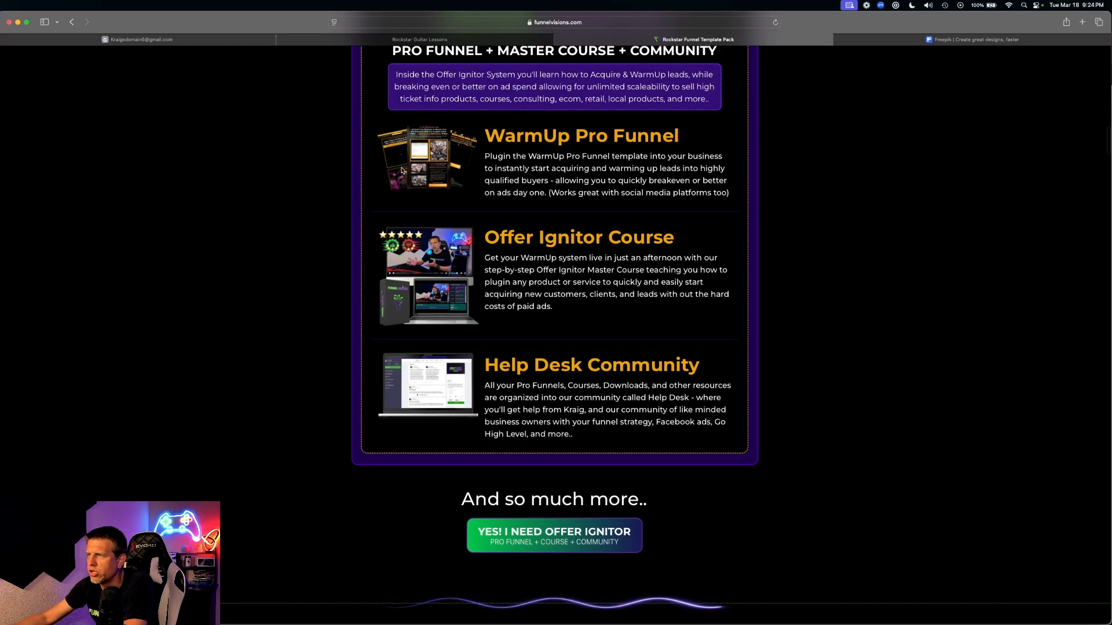
{"action": "scroll", "coordinate": [375, 183], "scroll_direction": "up", "scroll_amount": 3}
{"action": "scroll", "coordinate": [379, 185], "scroll_direction": "up", "scroll_amount": 5}
{"action": "scroll", "coordinate": [385, 198], "scroll_direction": "down", "scroll_amount": 7}
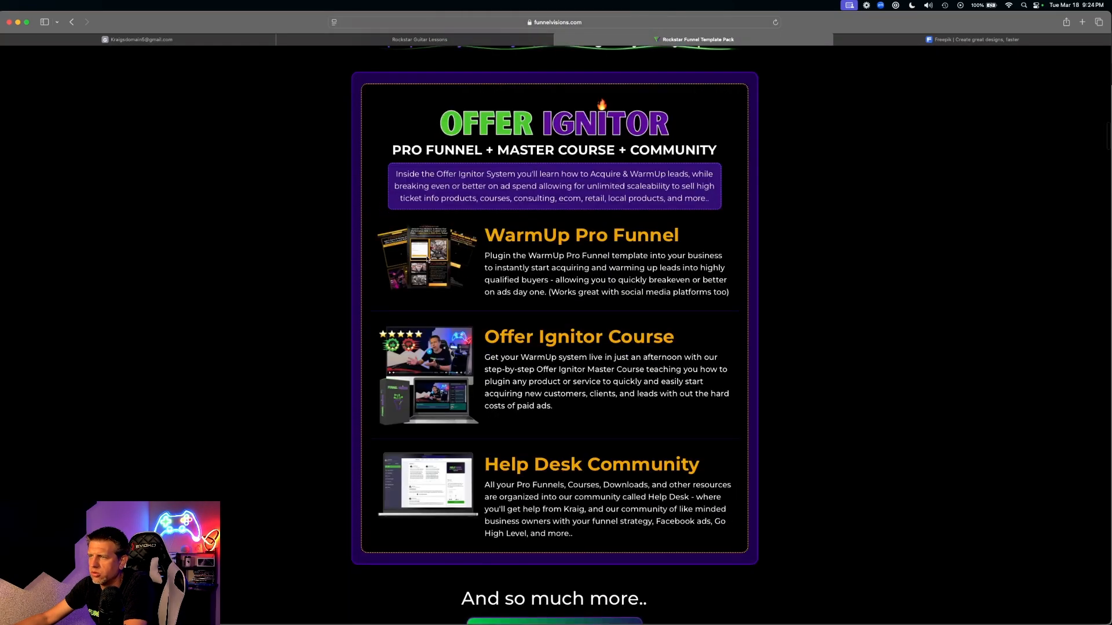
- Scroll past the pricing box into the WarmUp Pro Funnel details
{"action": "scroll", "coordinate": [440, 278], "scroll_direction": "up", "scroll_amount": 15}
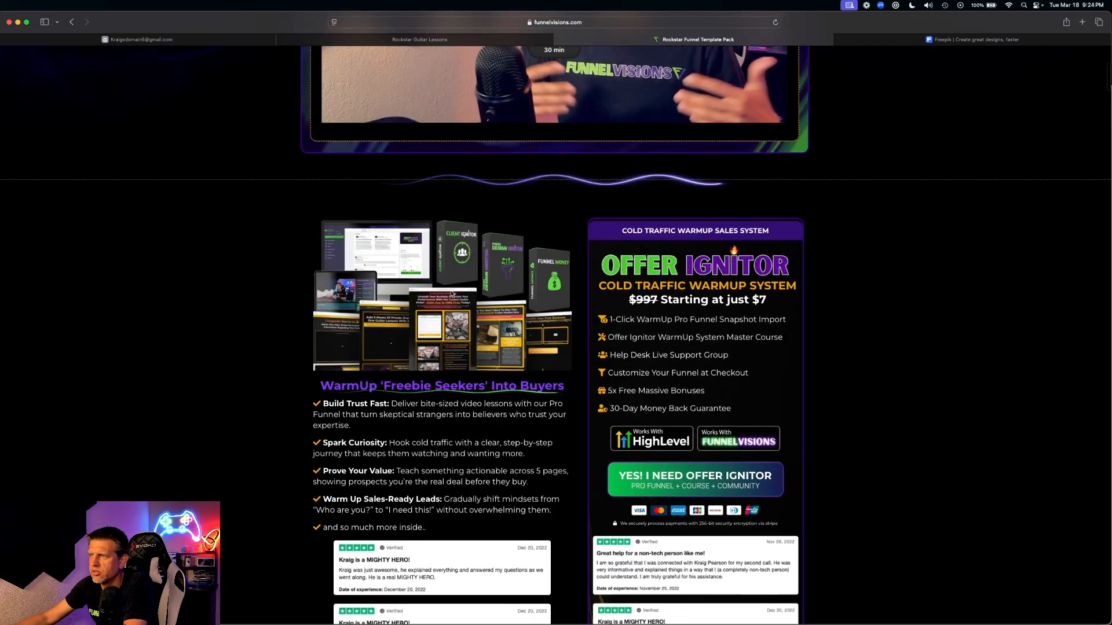
{"action": "scroll", "coordinate": [453, 294], "scroll_direction": "up", "scroll_amount": 3}
{"action": "scroll", "coordinate": [472, 324], "scroll_direction": "down", "scroll_amount": 2}
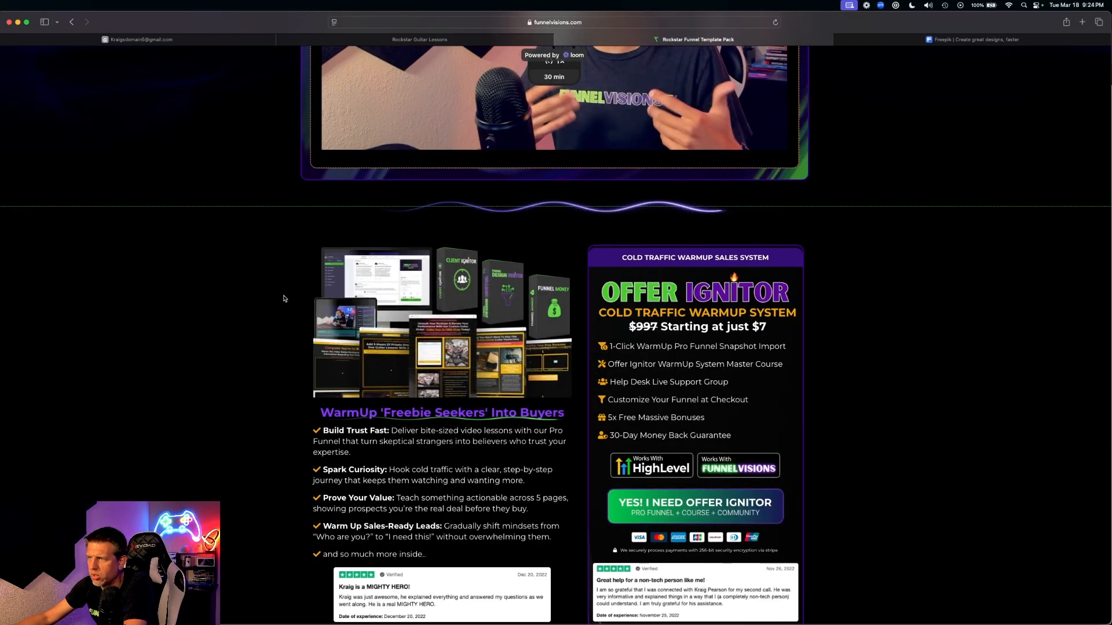
{"action": "scroll", "coordinate": [356, 355], "scroll_direction": "down", "scroll_amount": 5}
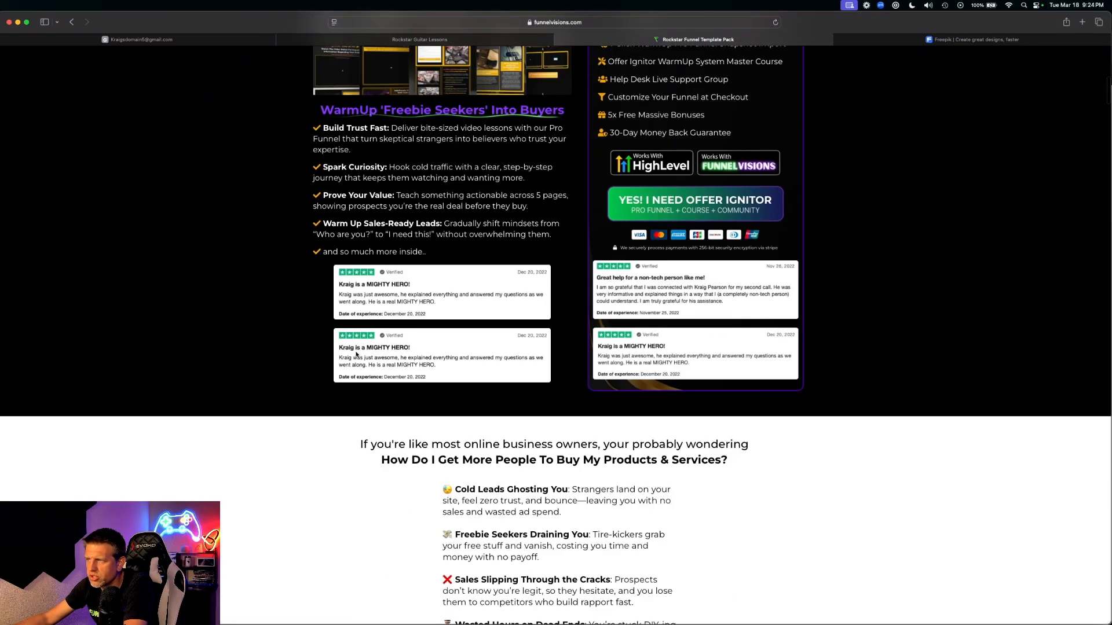
{"action": "scroll", "coordinate": [357, 354], "scroll_direction": "down", "scroll_amount": 15}
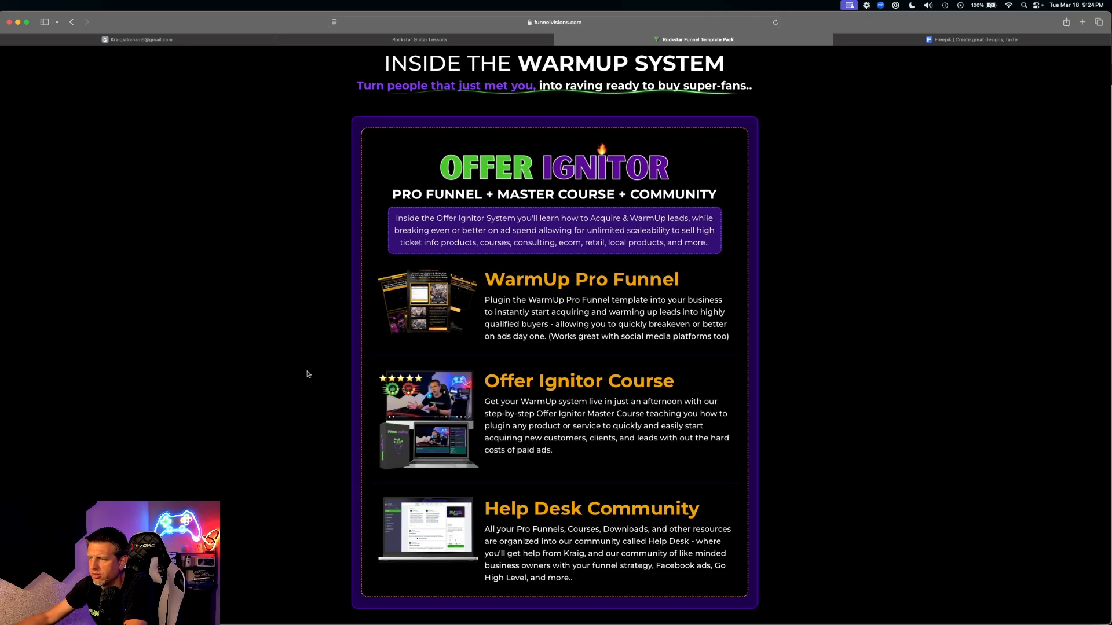
{"action": "scroll", "coordinate": [475, 383], "scroll_direction": "up", "scroll_amount": 20}
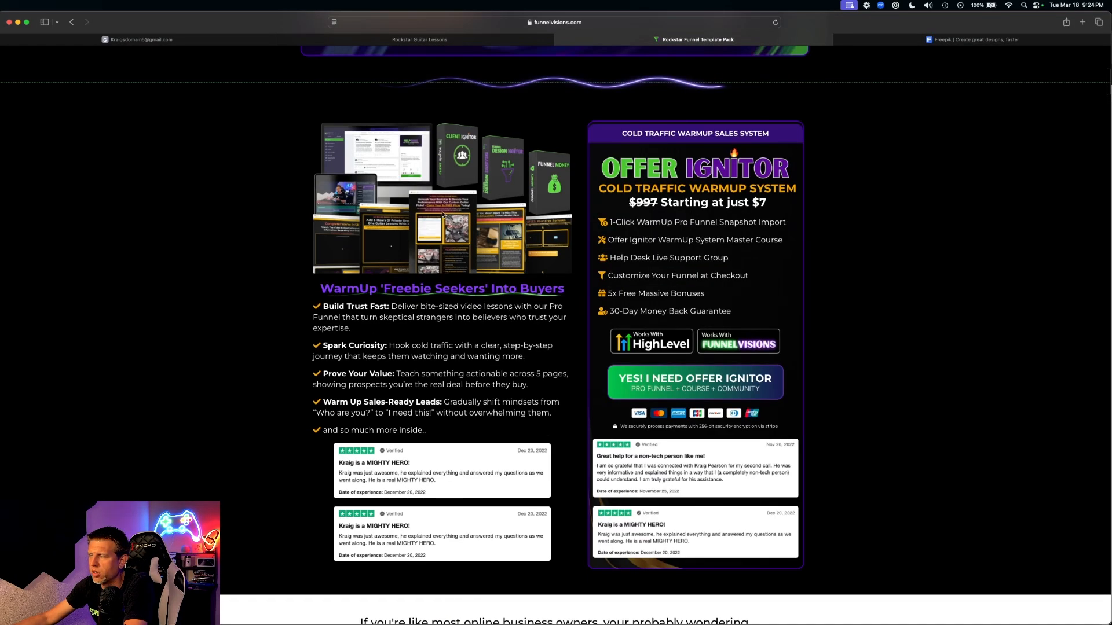
{"action": "scroll", "coordinate": [443, 215], "scroll_direction": "up", "scroll_amount": 10}
{"action": "scroll", "coordinate": [450, 225], "scroll_direction": "down", "scroll_amount": 8}
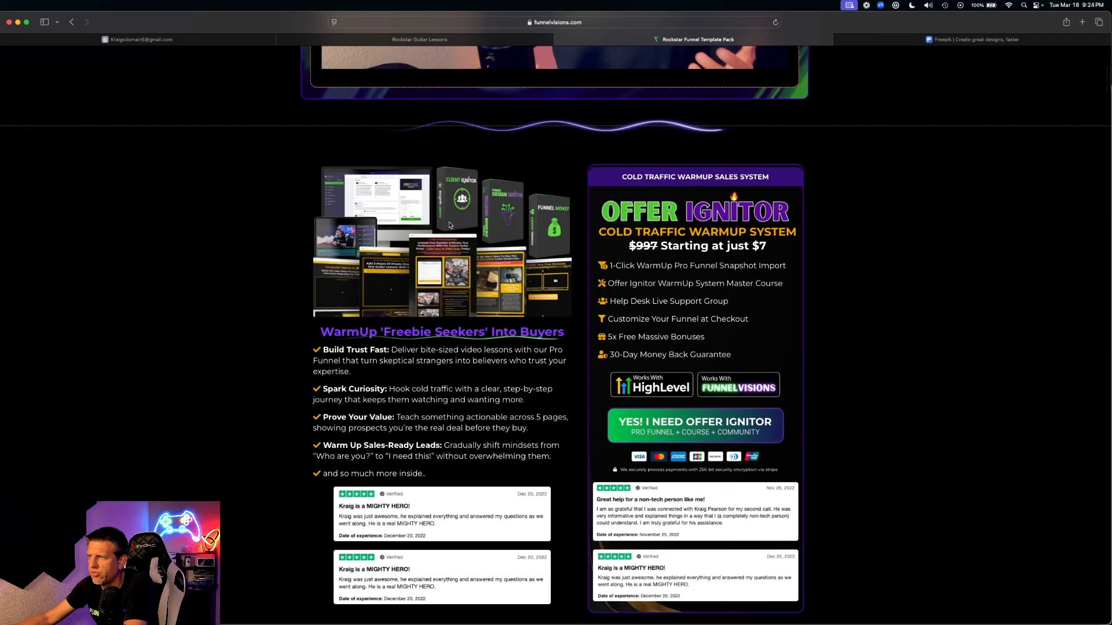
{"action": "scroll", "coordinate": [460, 324], "scroll_direction": "down", "scroll_amount": 5}
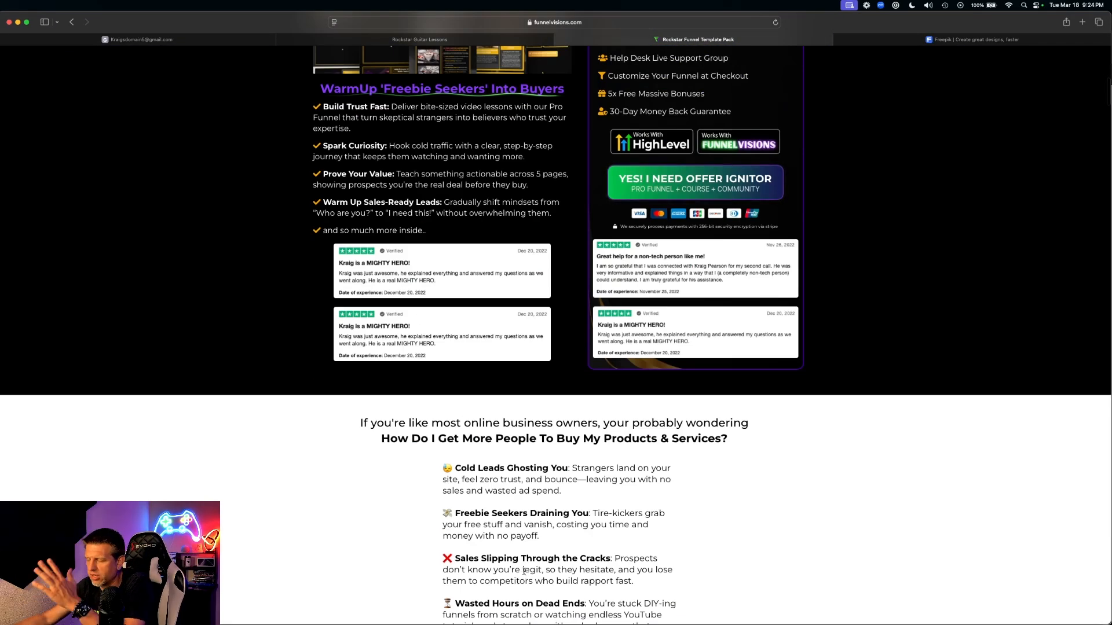
{"action": "scroll", "coordinate": [524, 572], "scroll_direction": "down", "scroll_amount": 12}
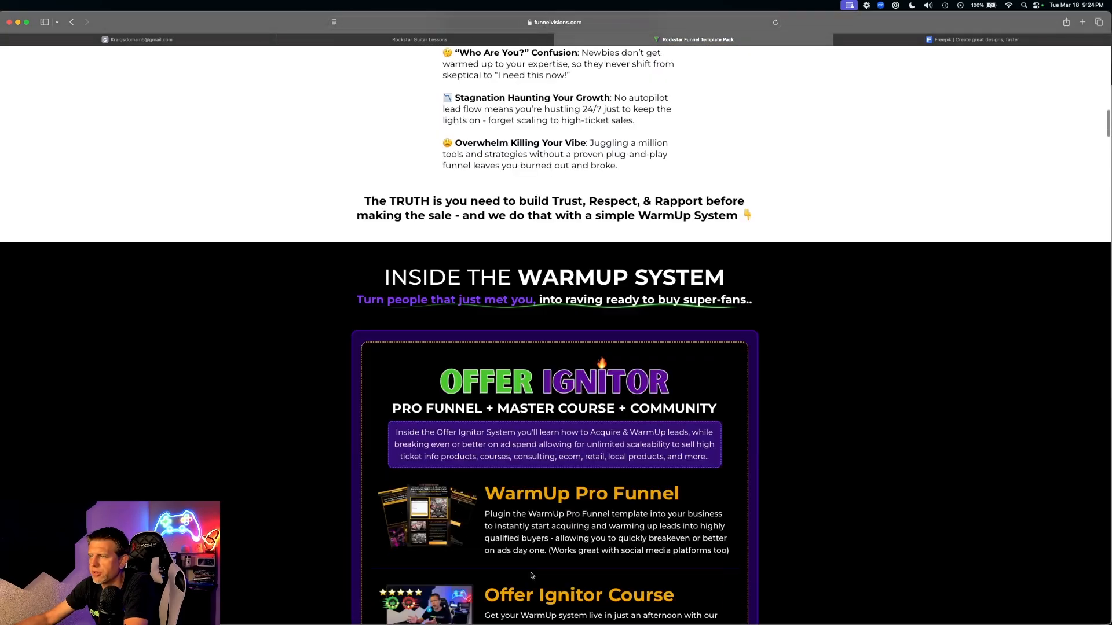
{"action": "scroll", "coordinate": [531, 575], "scroll_direction": "down", "scroll_amount": 15}
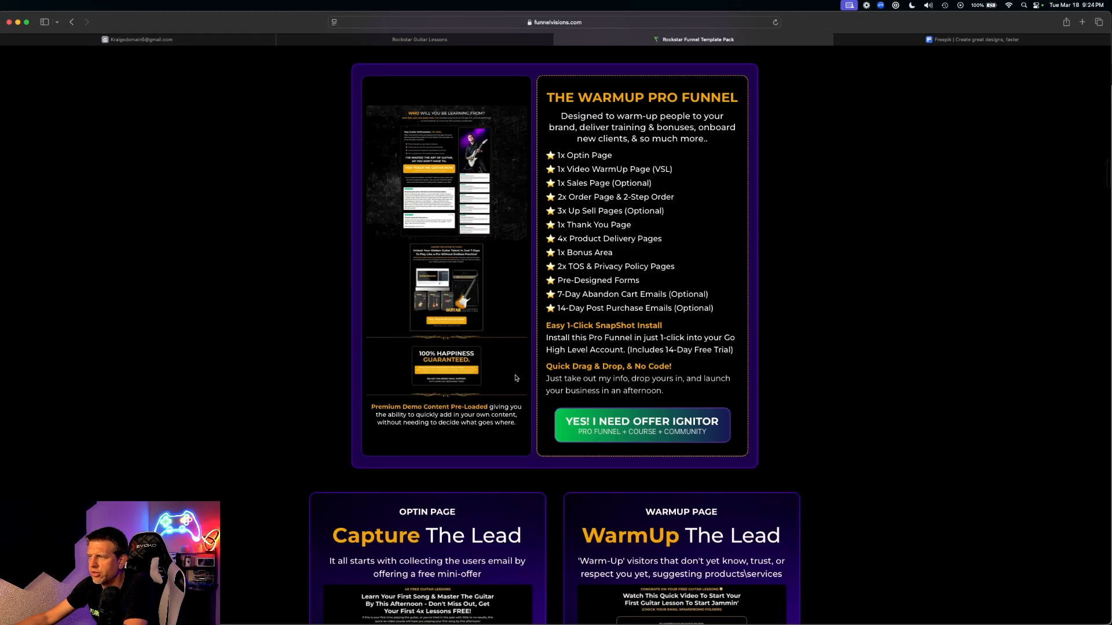
{"action": "scroll", "coordinate": [516, 378], "scroll_direction": "up", "scroll_amount": 2}
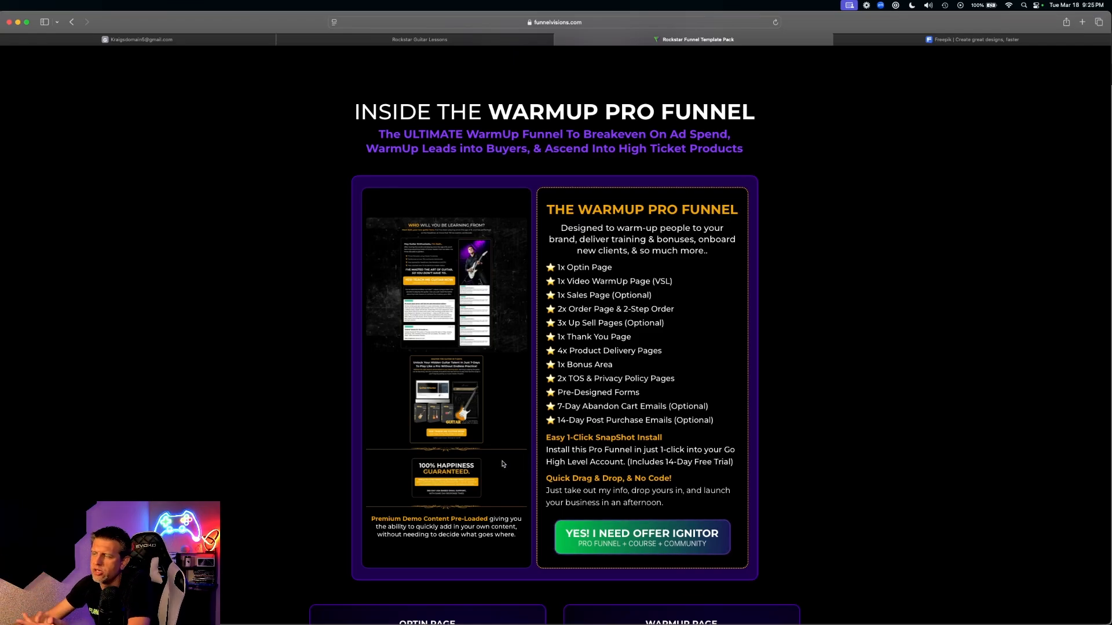
- Continue down to the Sales Page and Order Page preview cards
{"action": "scroll", "coordinate": [510, 423], "scroll_direction": "down", "scroll_amount": 5}
{"action": "scroll", "coordinate": [512, 409], "scroll_direction": "down", "scroll_amount": 3}
{"action": "scroll", "coordinate": [755, 336], "scroll_direction": "down", "scroll_amount": 6}
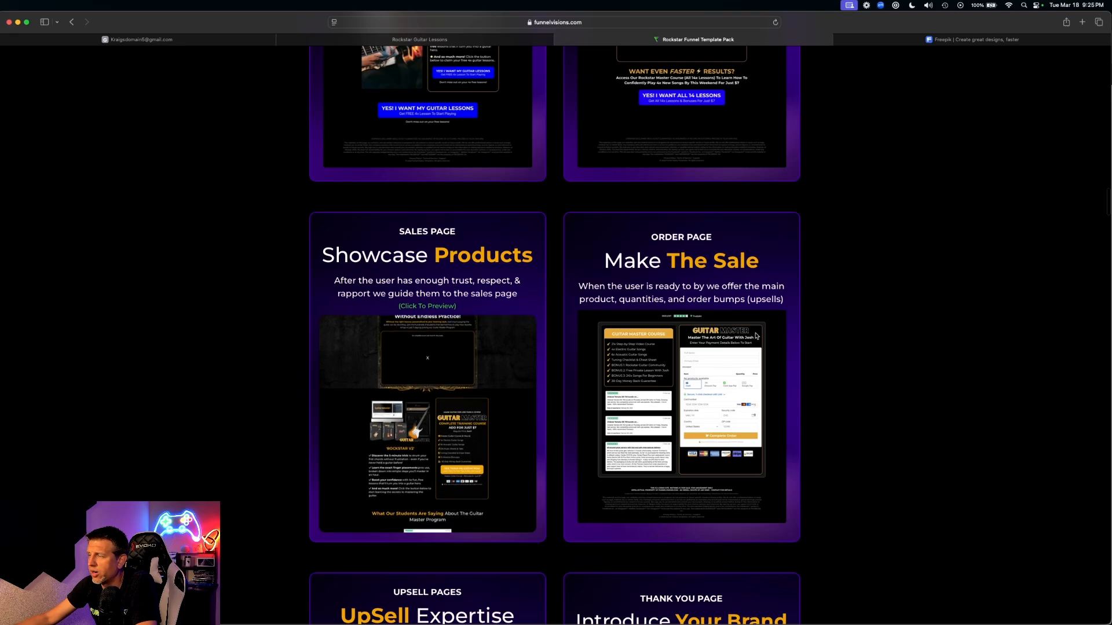
{"action": "scroll", "coordinate": [755, 336], "scroll_direction": "up", "scroll_amount": 4}
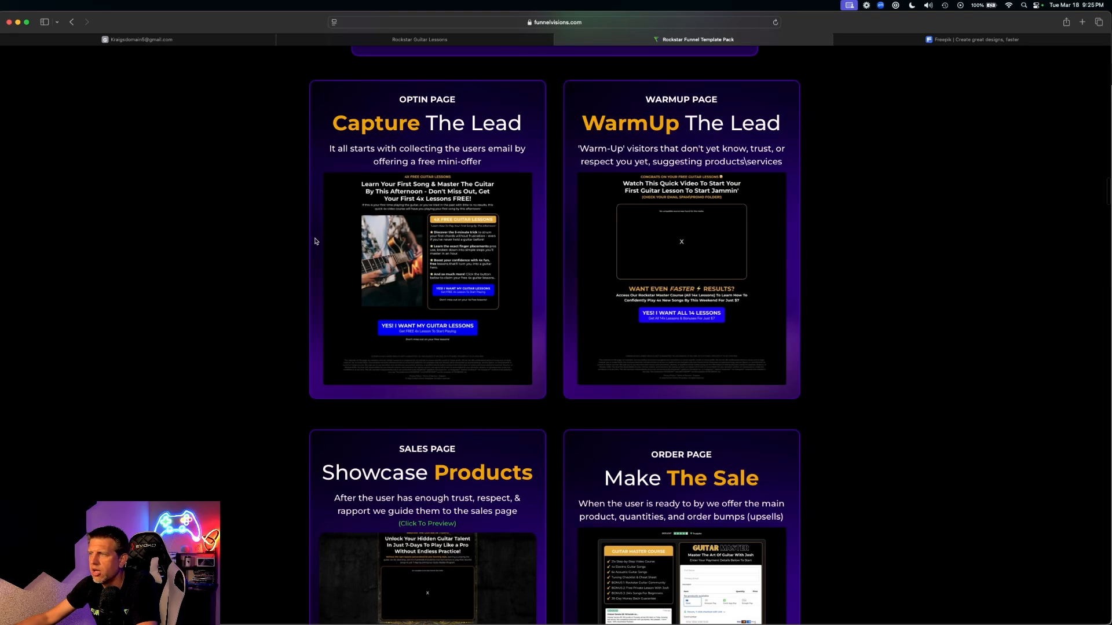
{"action": "scroll", "coordinate": [486, 281], "scroll_direction": "down", "scroll_amount": 1}
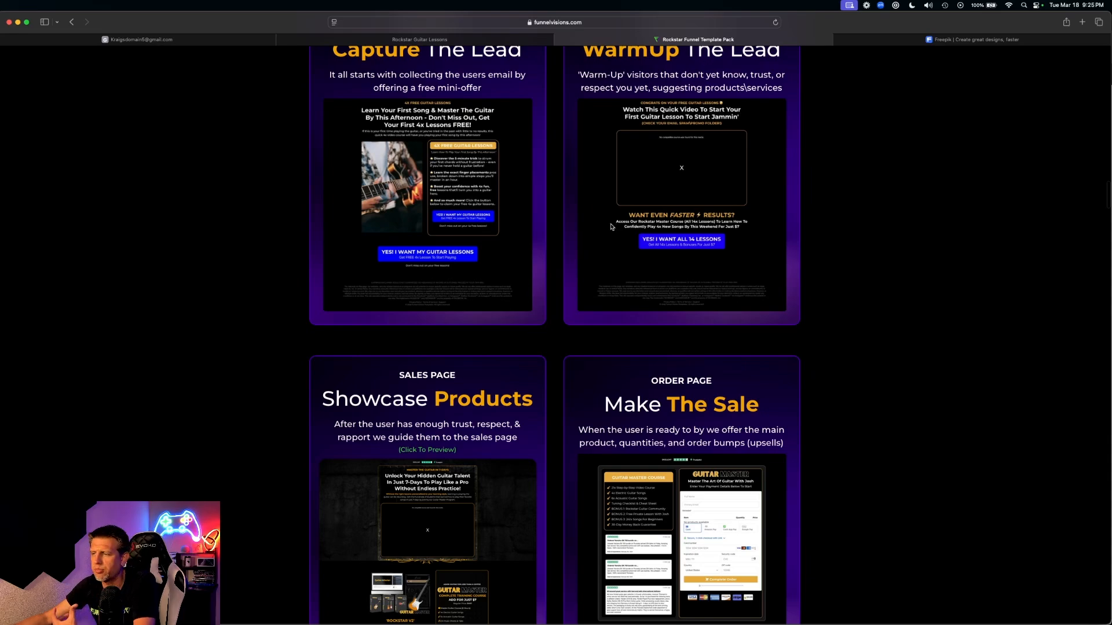
{"action": "scroll", "coordinate": [613, 227], "scroll_direction": "down", "scroll_amount": 3}
{"action": "scroll", "coordinate": [609, 234], "scroll_direction": "down", "scroll_amount": 2}
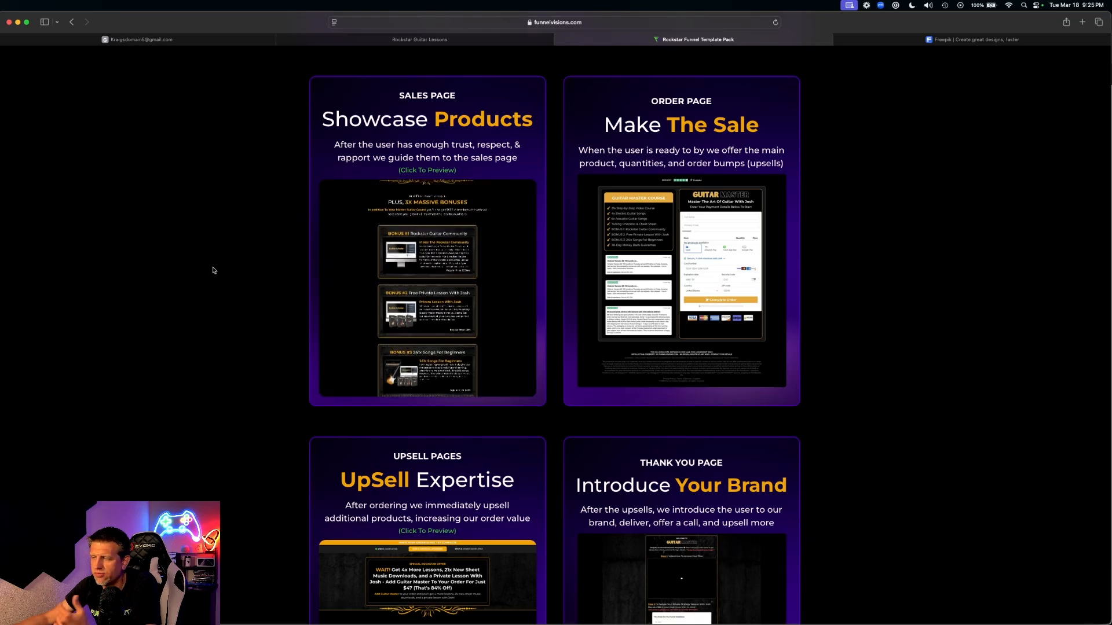
- Scroll past the Upsell and Thank You cards to the Abandon Cart and Warmup Post Sale email previews
{"action": "scroll", "coordinate": [226, 278], "scroll_direction": "down", "scroll_amount": 5}
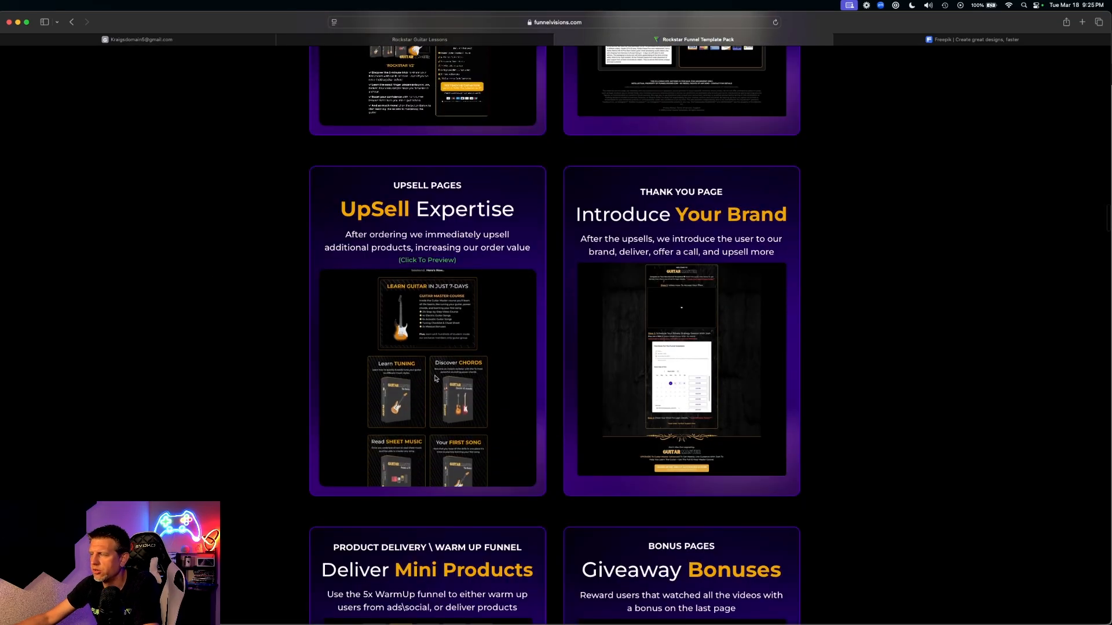
{"action": "scroll", "coordinate": [450, 378], "scroll_direction": "down", "scroll_amount": 4}
{"action": "scroll", "coordinate": [451, 378], "scroll_direction": "down", "scroll_amount": 12}
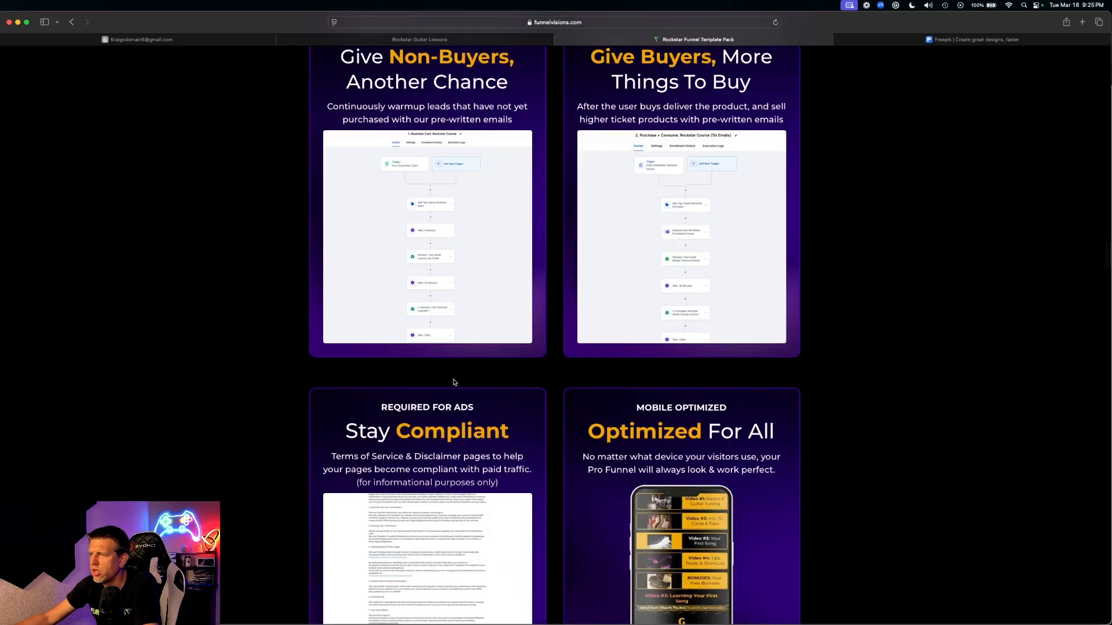
{"action": "scroll", "coordinate": [435, 333], "scroll_direction": "up", "scroll_amount": 3}
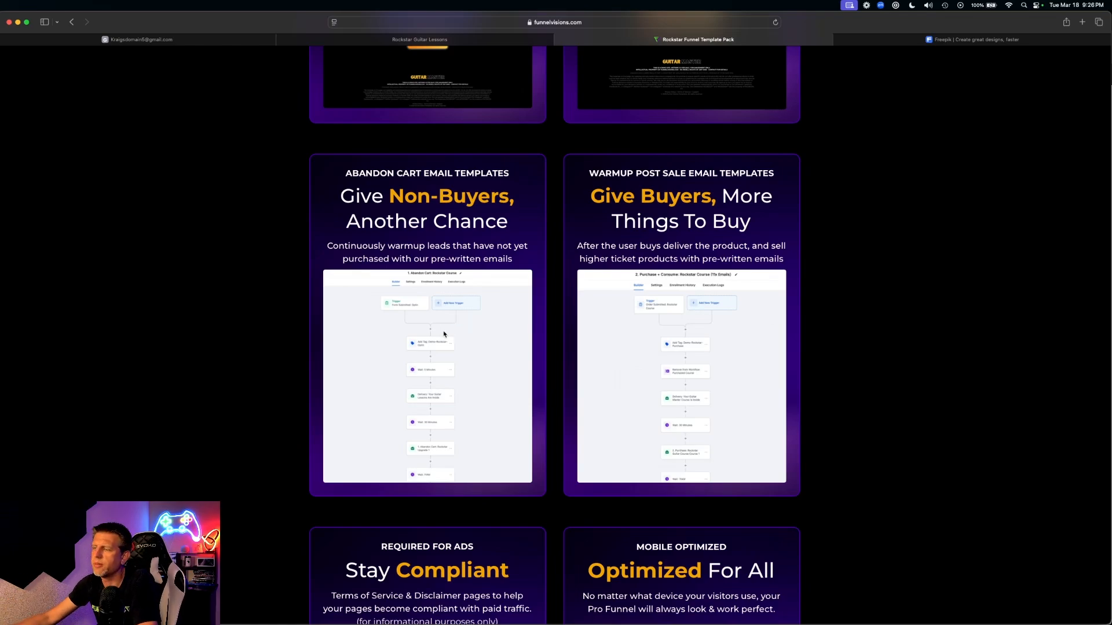
{"action": "scroll", "coordinate": [445, 334], "scroll_direction": "down", "scroll_amount": 3}
{"action": "scroll", "coordinate": [457, 335], "scroll_direction": "down", "scroll_amount": 2}
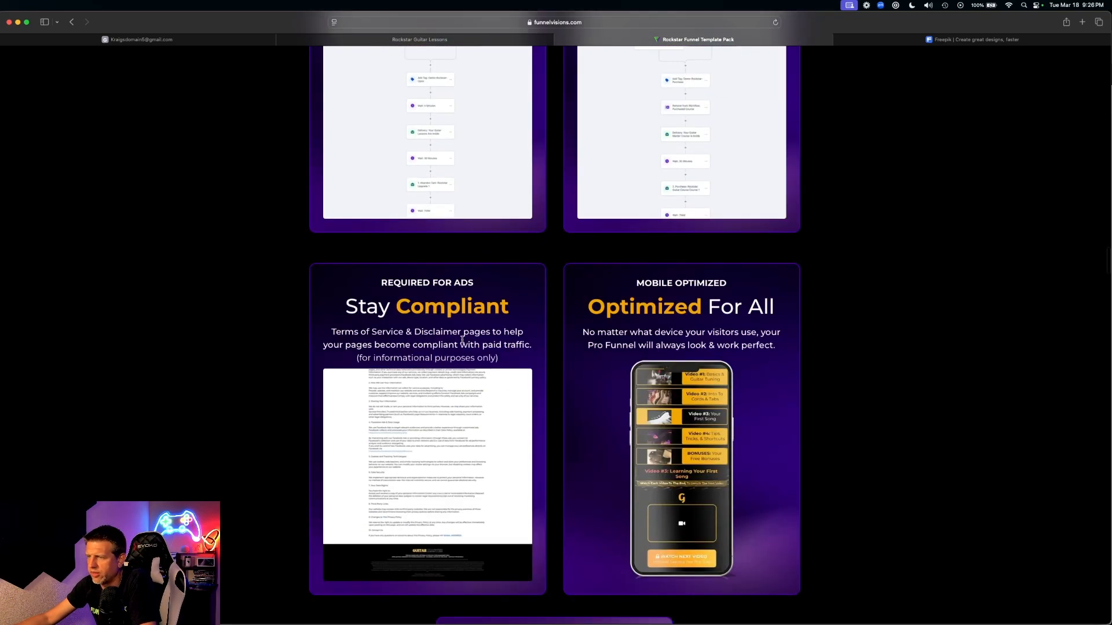
{"action": "scroll", "coordinate": [446, 280], "scroll_direction": "down", "scroll_amount": 2}
{"action": "scroll", "coordinate": [512, 316], "scroll_direction": "up", "scroll_amount": 4}
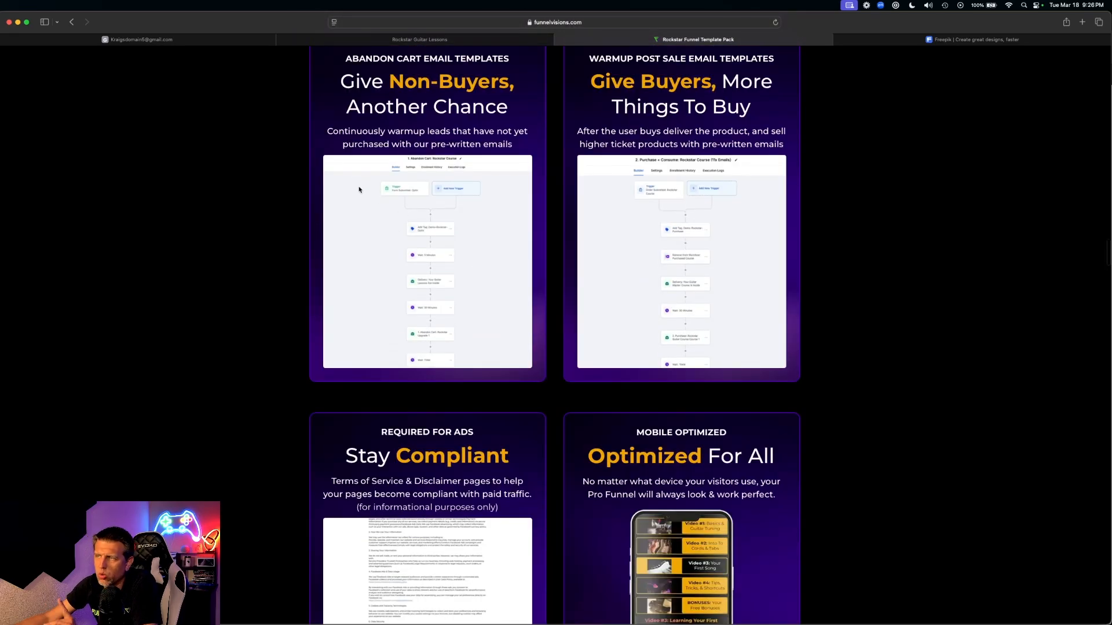
{"action": "scroll", "coordinate": [249, 215], "scroll_direction": "up", "scroll_amount": 3}
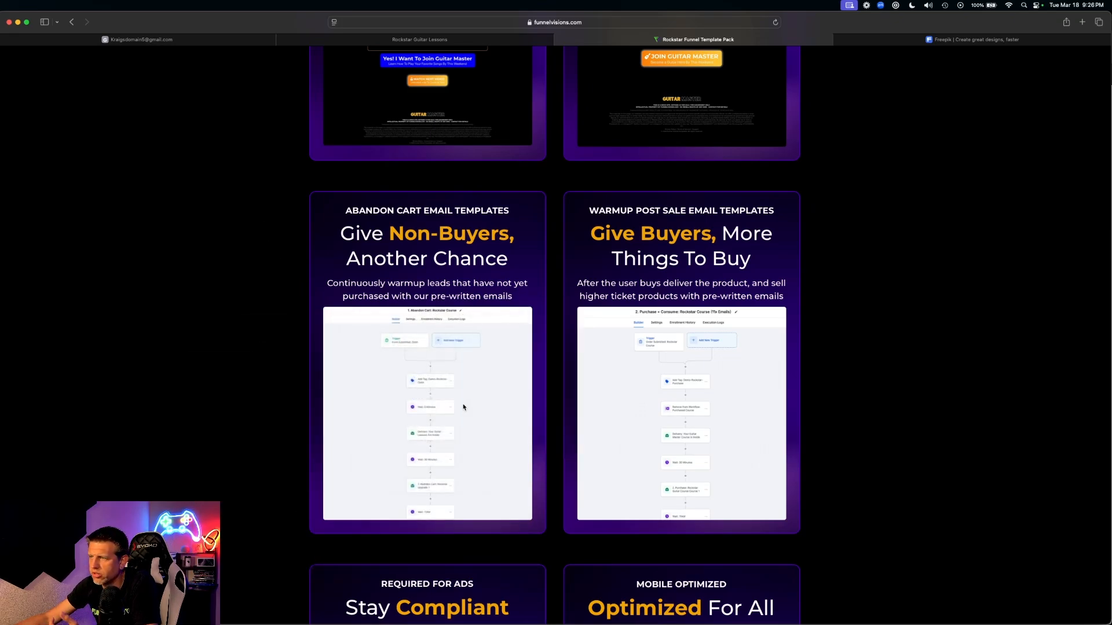
{"action": "scroll", "coordinate": [463, 407], "scroll_direction": "down", "scroll_amount": 10}
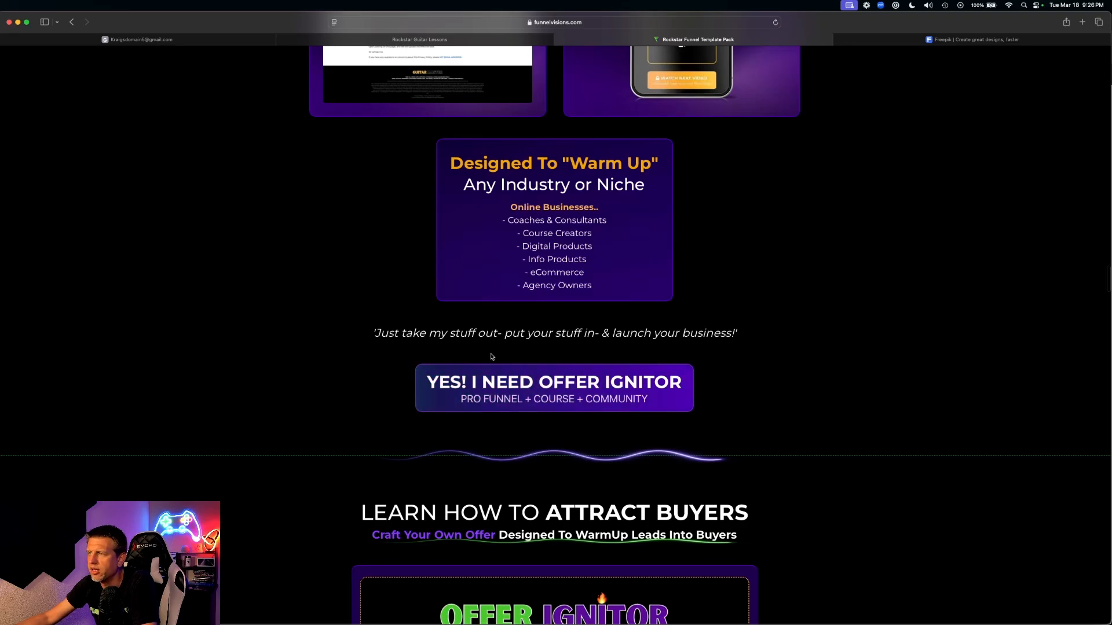
- Scroll to the 5X Massive Bonuses and drag across the Bonus #1 Help Desk laptop mockup
{"action": "scroll", "coordinate": [488, 355], "scroll_direction": "up", "scroll_amount": 6}
{"action": "scroll", "coordinate": [883, 457], "scroll_direction": "down", "scroll_amount": 4}
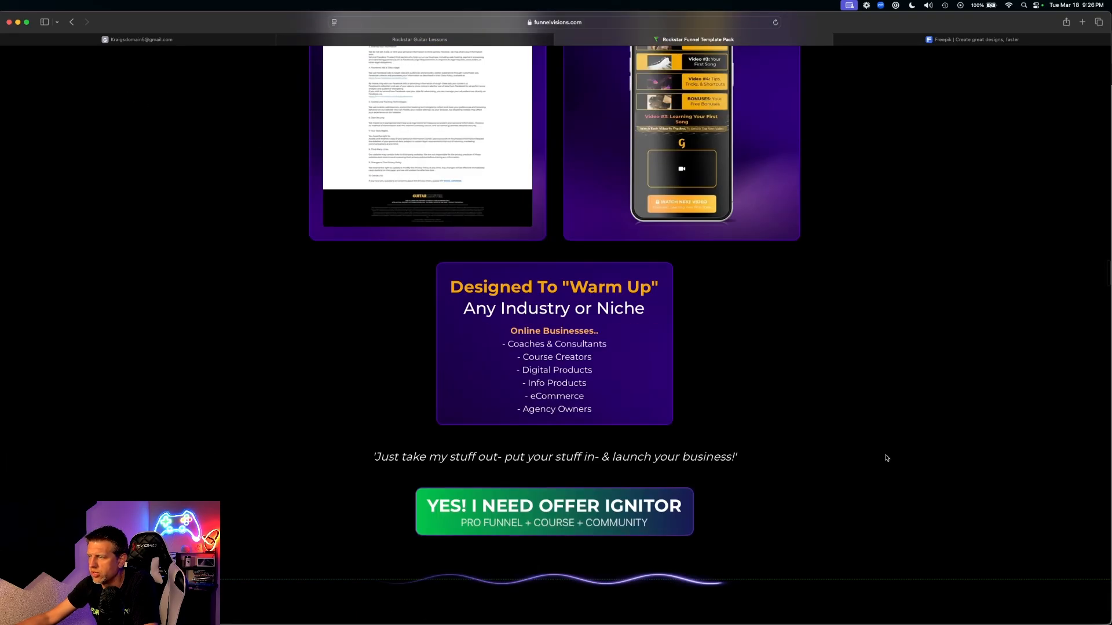
{"action": "scroll", "coordinate": [868, 440], "scroll_direction": "down", "scroll_amount": 6}
{"action": "scroll", "coordinate": [871, 424], "scroll_direction": "down", "scroll_amount": 20}
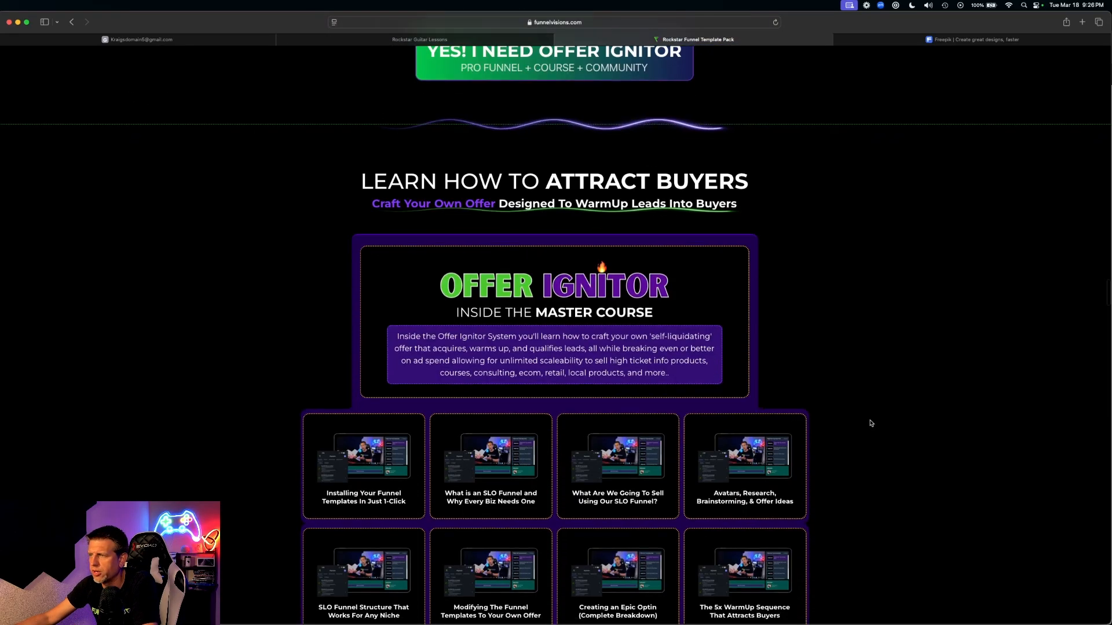
{"action": "scroll", "coordinate": [799, 385], "scroll_direction": "up", "scroll_amount": 4}
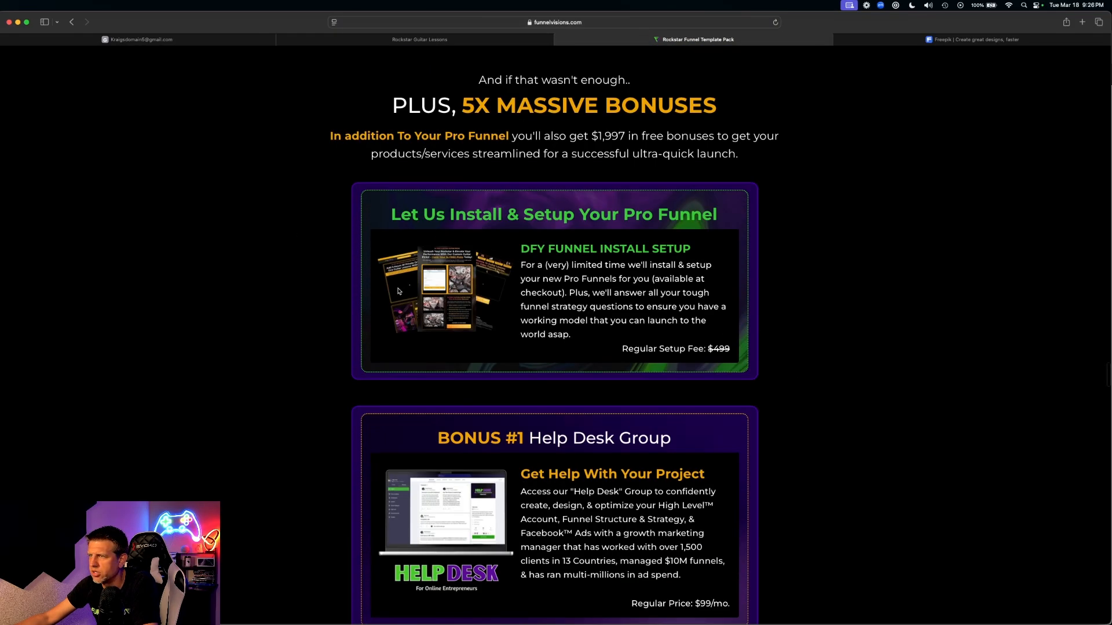
{"action": "scroll", "coordinate": [469, 301], "scroll_direction": "down", "scroll_amount": 8}
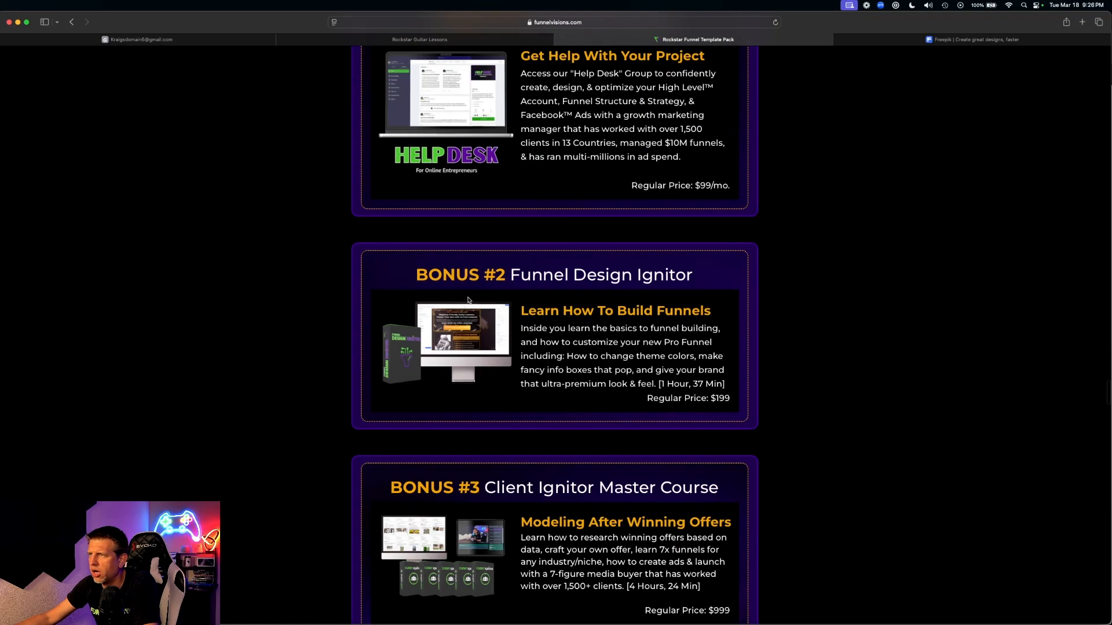
{"action": "scroll", "coordinate": [468, 300], "scroll_direction": "up", "scroll_amount": 4}
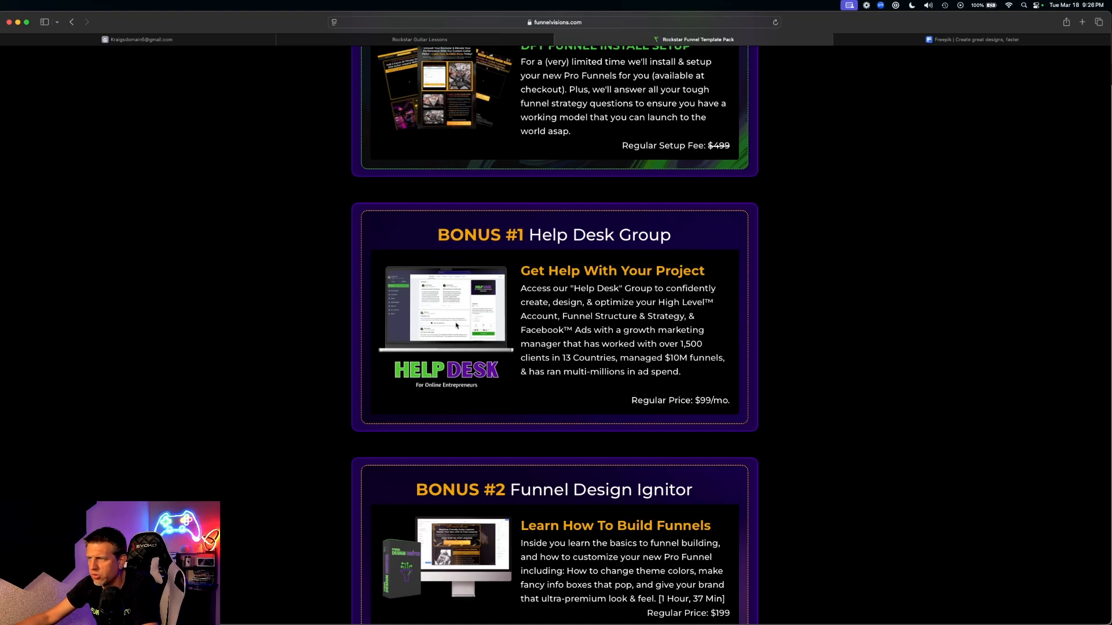
{"action": "left_click_drag", "start_coordinate": [446, 321], "coordinate": [282, 327]}
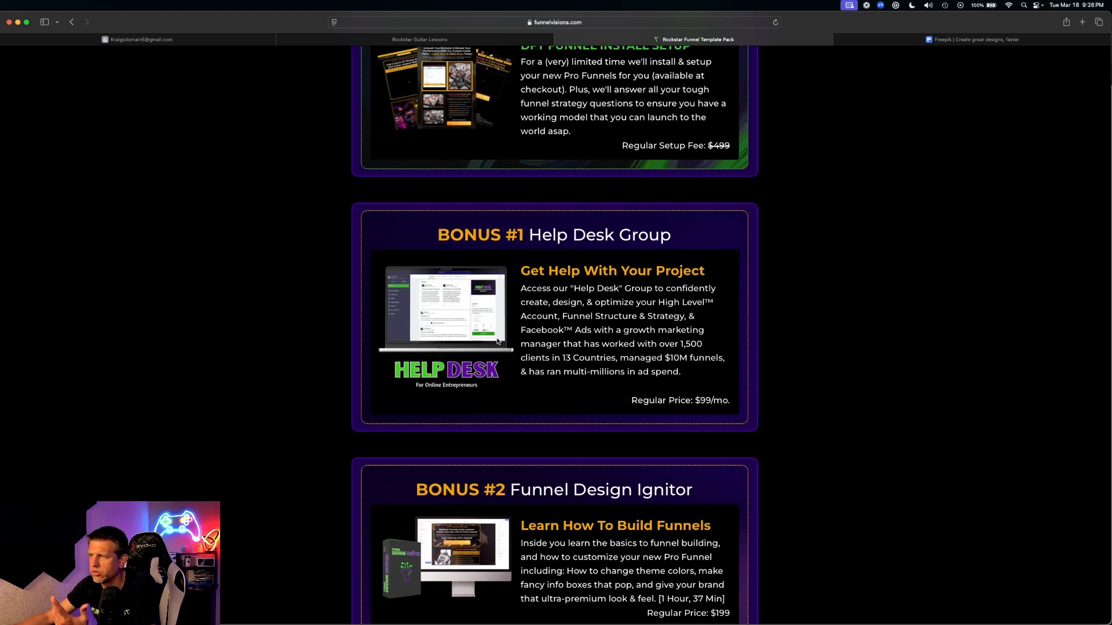
- Scroll down through the first bonus cards and back up again
{"action": "scroll", "coordinate": [479, 345], "scroll_direction": "down", "scroll_amount": 3}
{"action": "scroll", "coordinate": [493, 374], "scroll_direction": "down", "scroll_amount": 2}
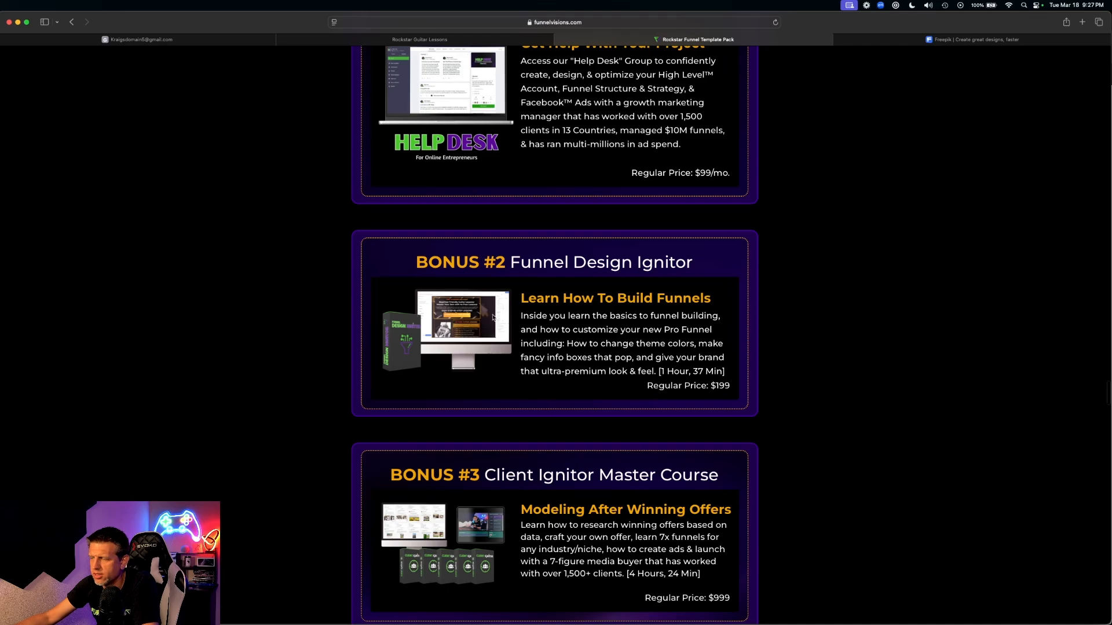
{"action": "scroll", "coordinate": [447, 411], "scroll_direction": "down", "scroll_amount": 5}
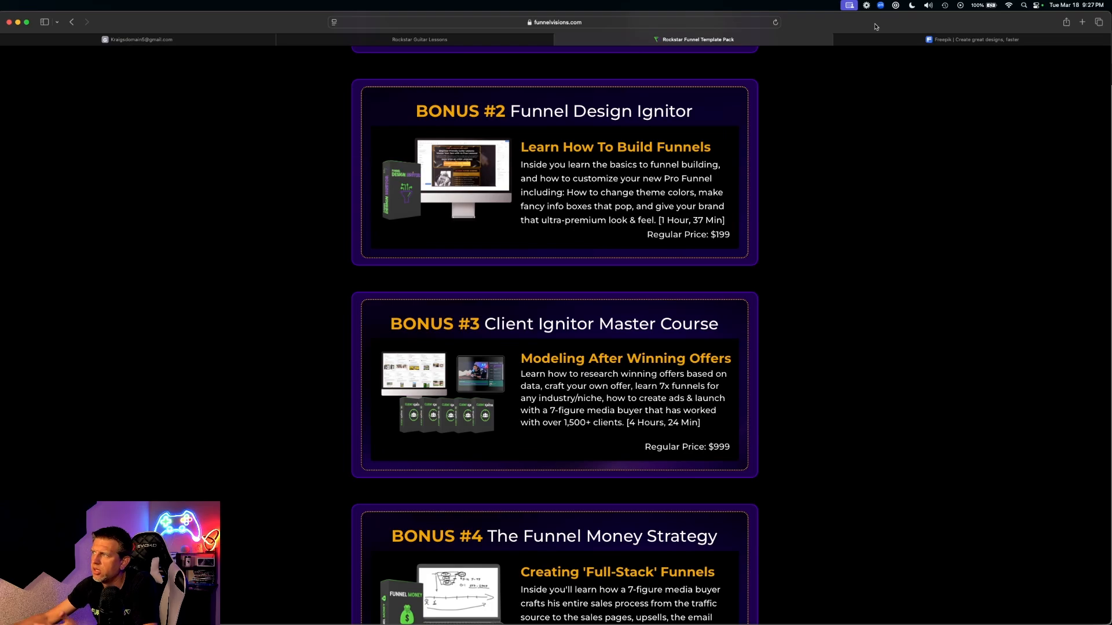
{"action": "scroll", "coordinate": [599, 291], "scroll_direction": "down", "scroll_amount": 3}
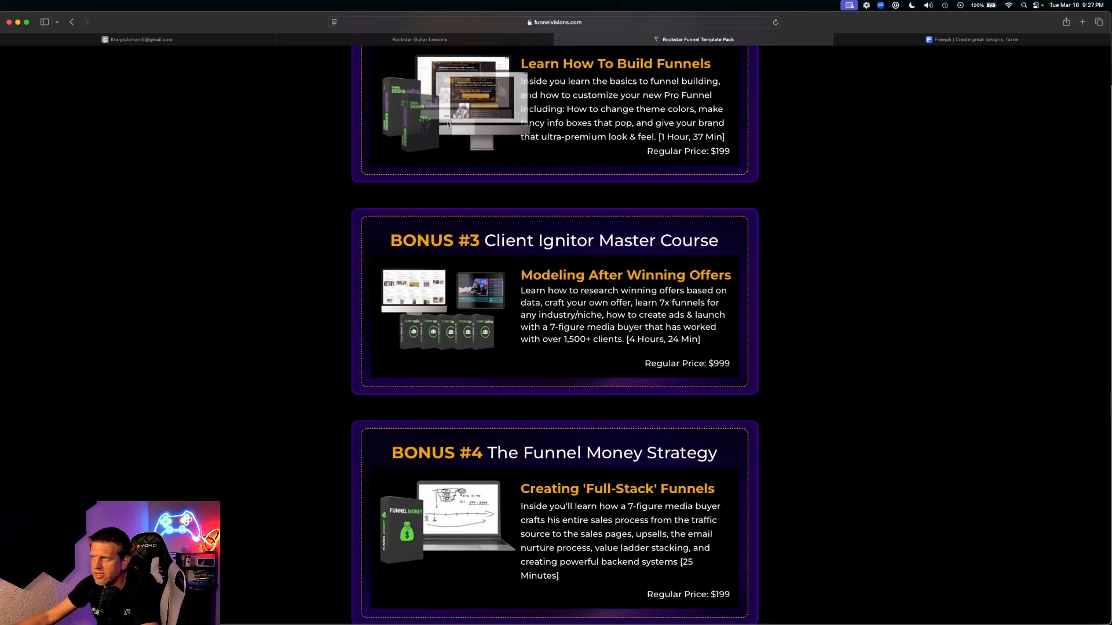
{"action": "scroll", "coordinate": [524, 336], "scroll_direction": "up", "scroll_amount": 8}
{"action": "scroll", "coordinate": [469, 336], "scroll_direction": "up", "scroll_amount": 5}
{"action": "left_click_drag", "start_coordinate": [443, 234], "coordinate": [423, 263]}
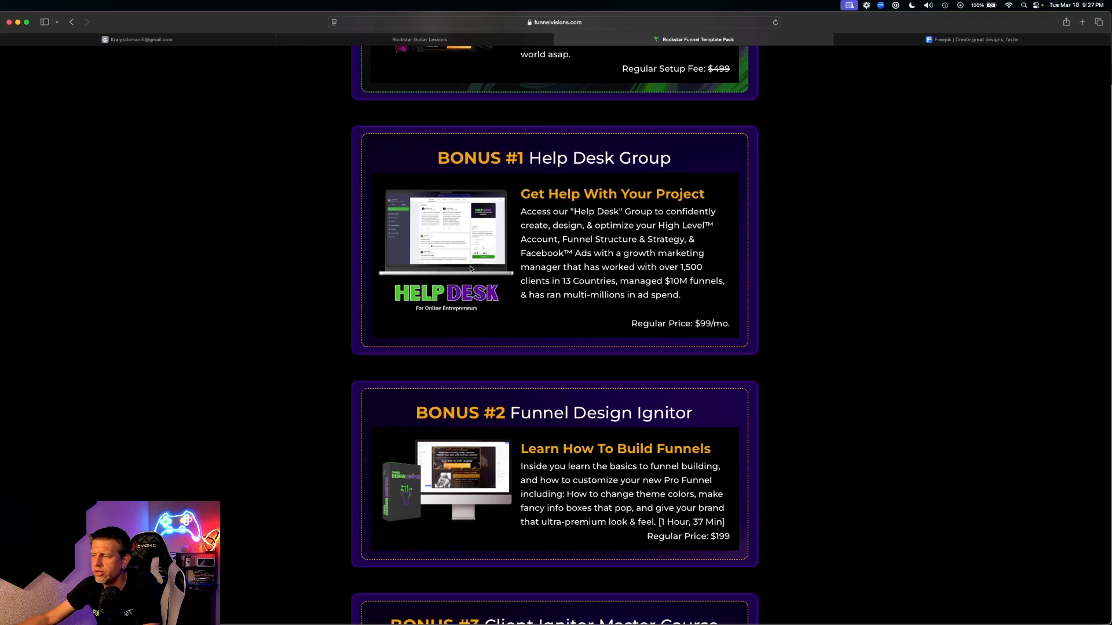
- Scroll down to Bonus #3 Client Ignitor Master Course ($999) and Bonus #4 Funnel Money Strategy ($199)
{"action": "scroll", "coordinate": [470, 268], "scroll_direction": "down", "scroll_amount": 3}
{"action": "scroll", "coordinate": [429, 259], "scroll_direction": "down", "scroll_amount": 1}
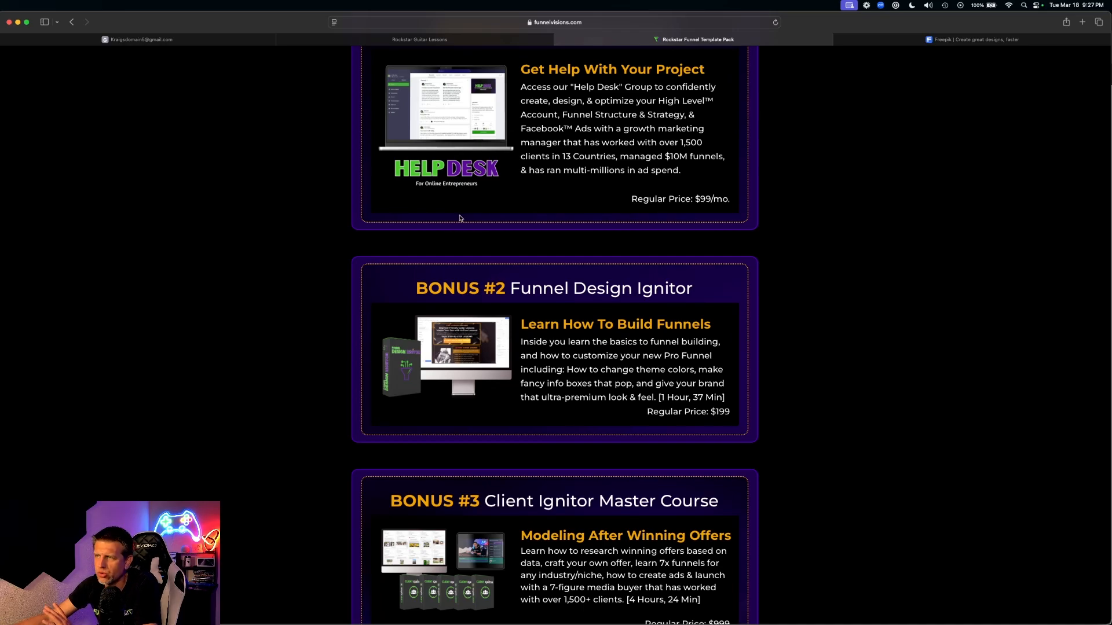
{"action": "scroll", "coordinate": [468, 215], "scroll_direction": "up", "scroll_amount": 3}
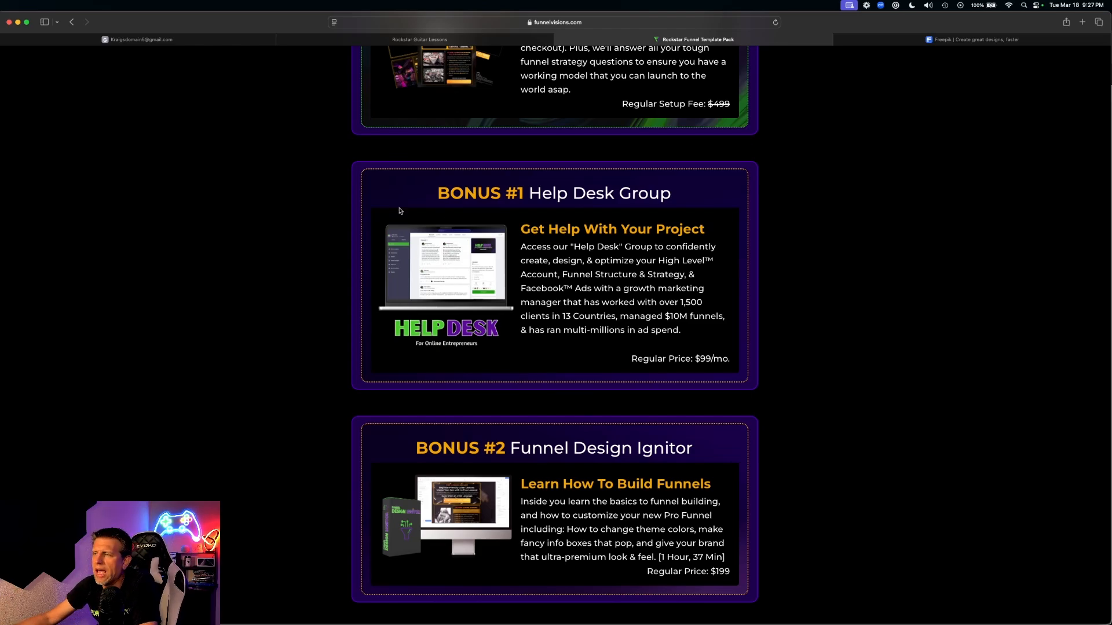
{"action": "scroll", "coordinate": [427, 404], "scroll_direction": "down", "scroll_amount": 5}
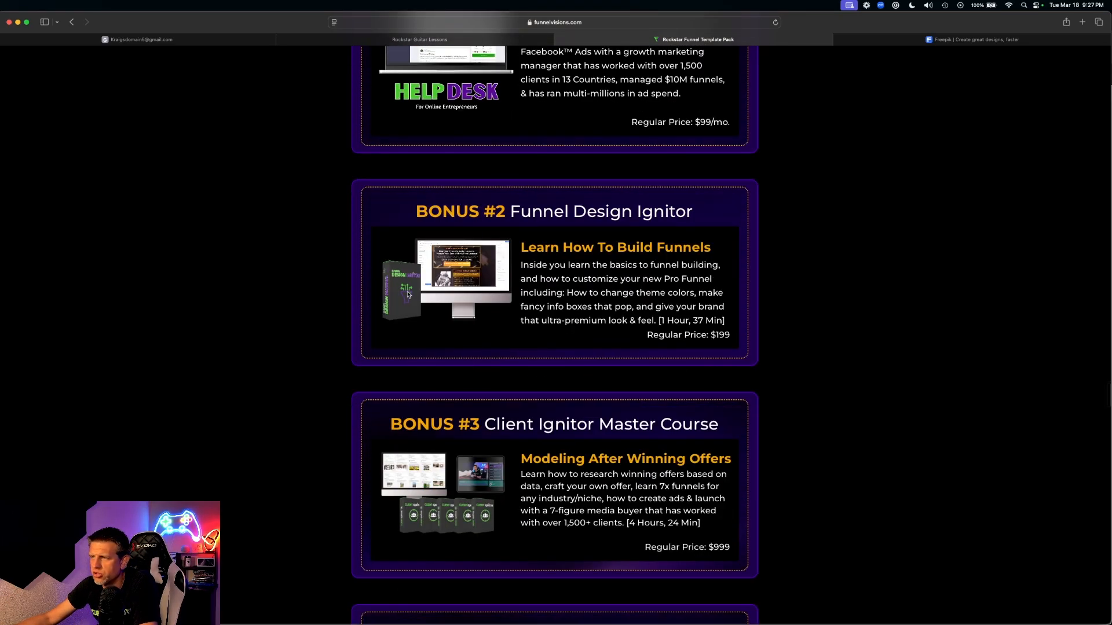
{"action": "scroll", "coordinate": [479, 352], "scroll_direction": "down", "scroll_amount": 3}
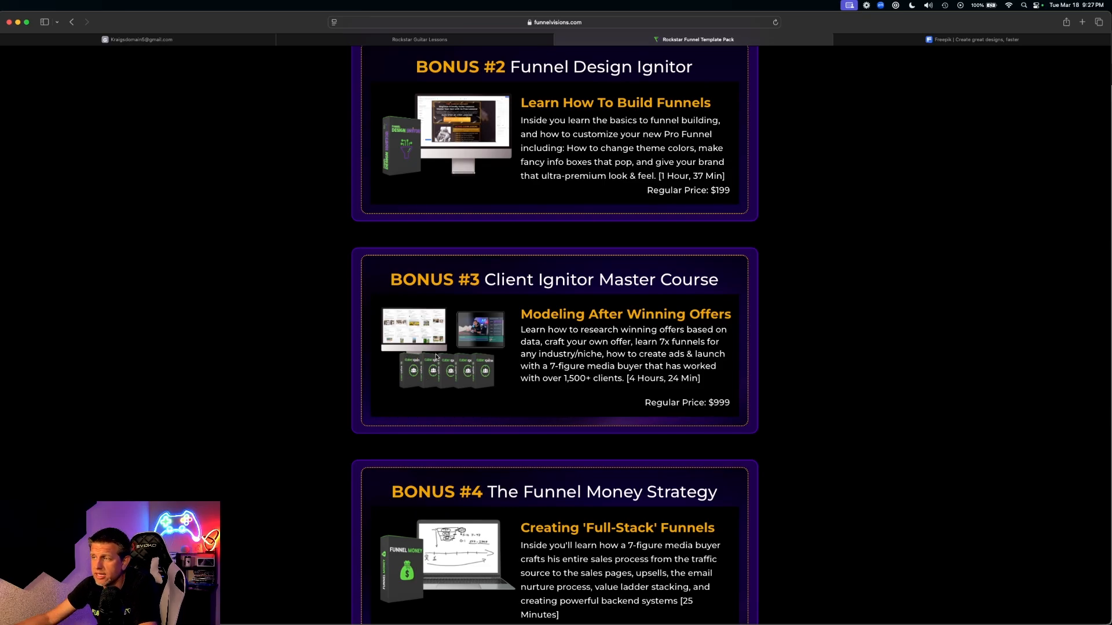
{"action": "scroll", "coordinate": [438, 360], "scroll_direction": "down", "scroll_amount": 3}
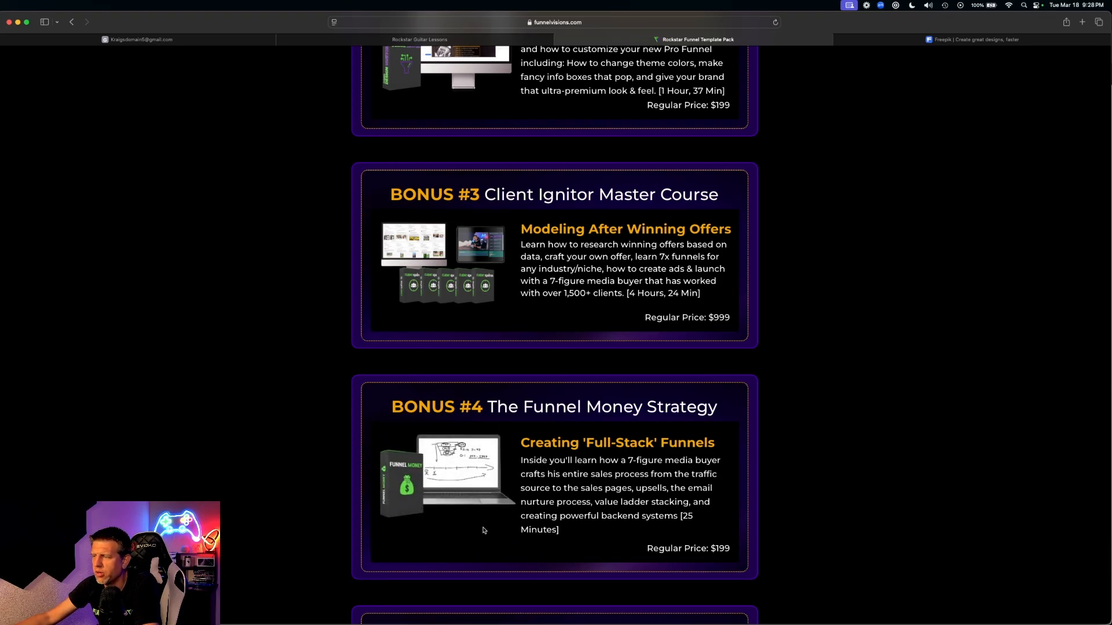
{"action": "scroll", "coordinate": [484, 530], "scroll_direction": "down", "scroll_amount": 5}
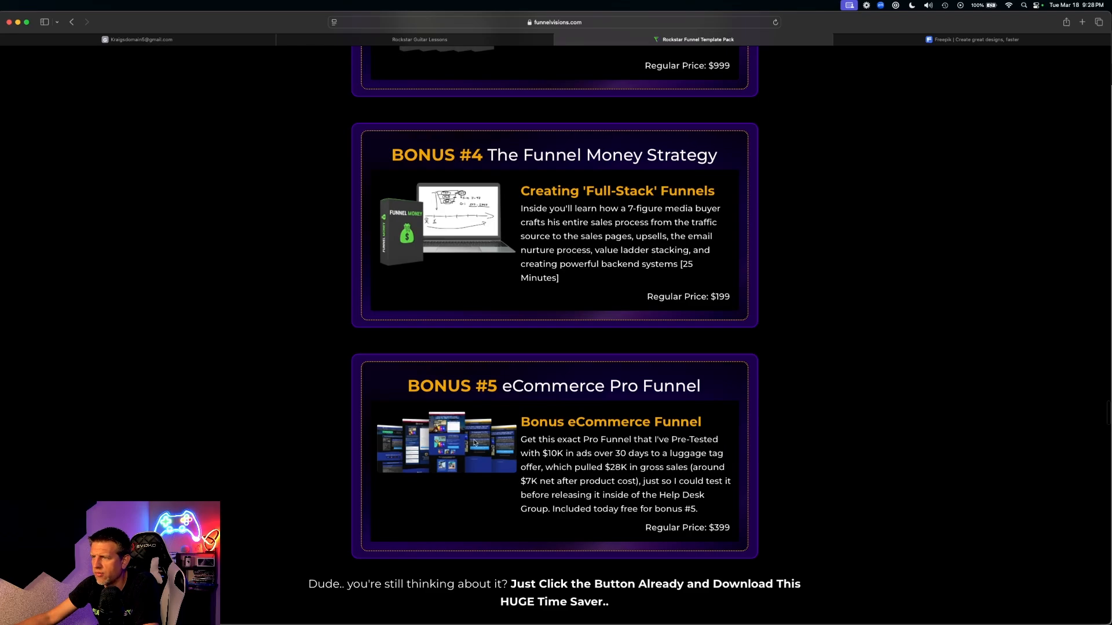
- Highlight the Bonus #5 eCommerce Pro Funnel heading and the next heading, then clear the highlight
{"action": "left_click_drag", "start_coordinate": [440, 386], "coordinate": [758, 392]}
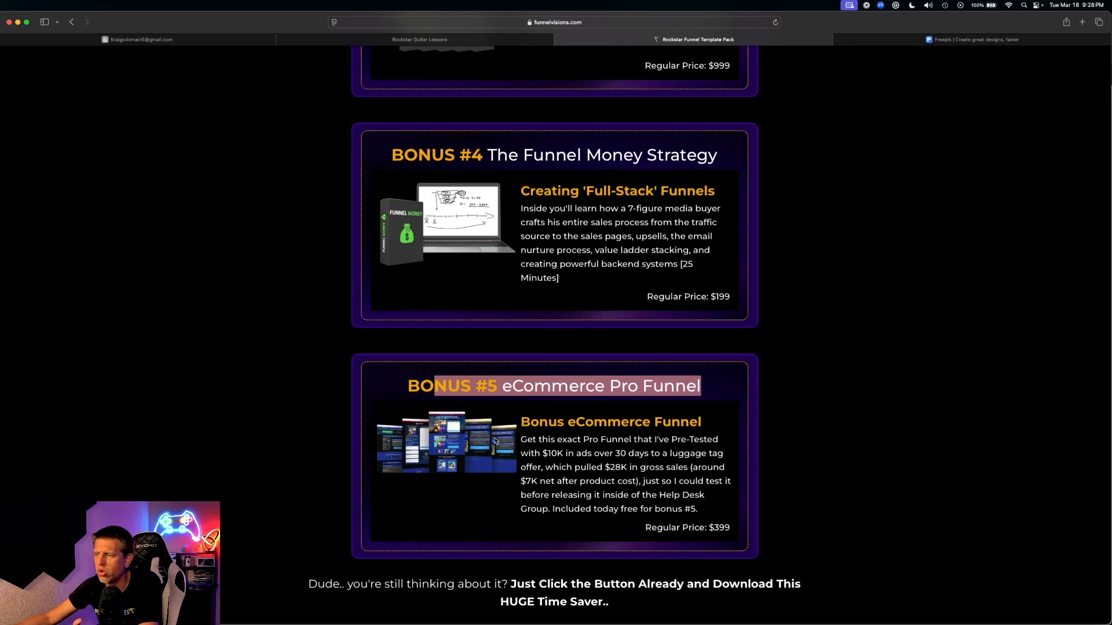
{"action": "scroll", "coordinate": [503, 442], "scroll_direction": "down", "scroll_amount": 5}
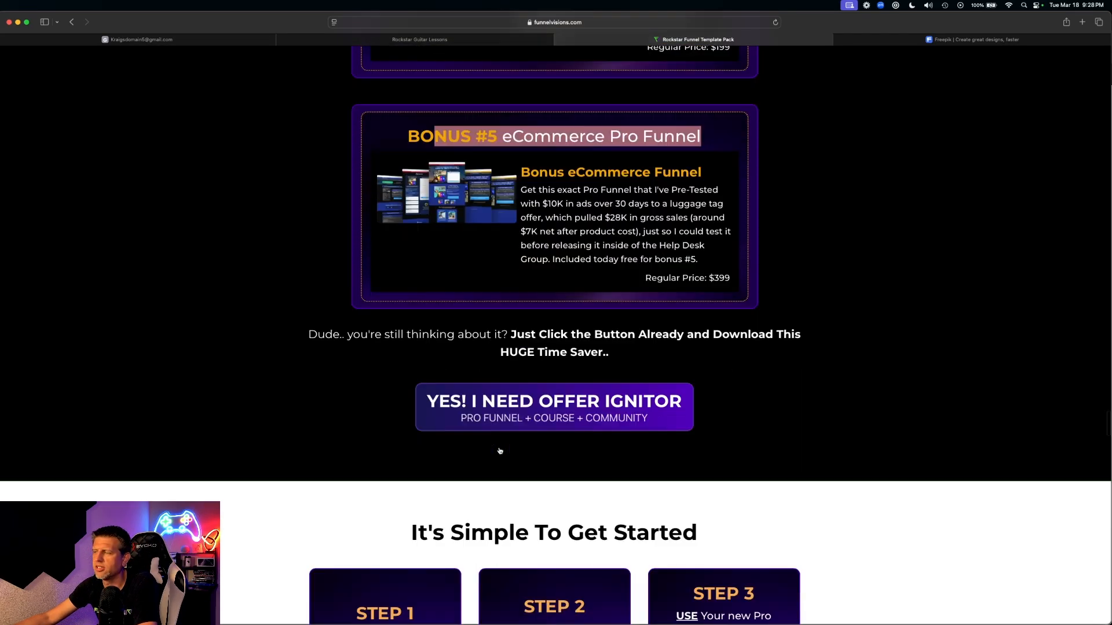
{"action": "scroll", "coordinate": [503, 454], "scroll_direction": "down", "scroll_amount": 3}
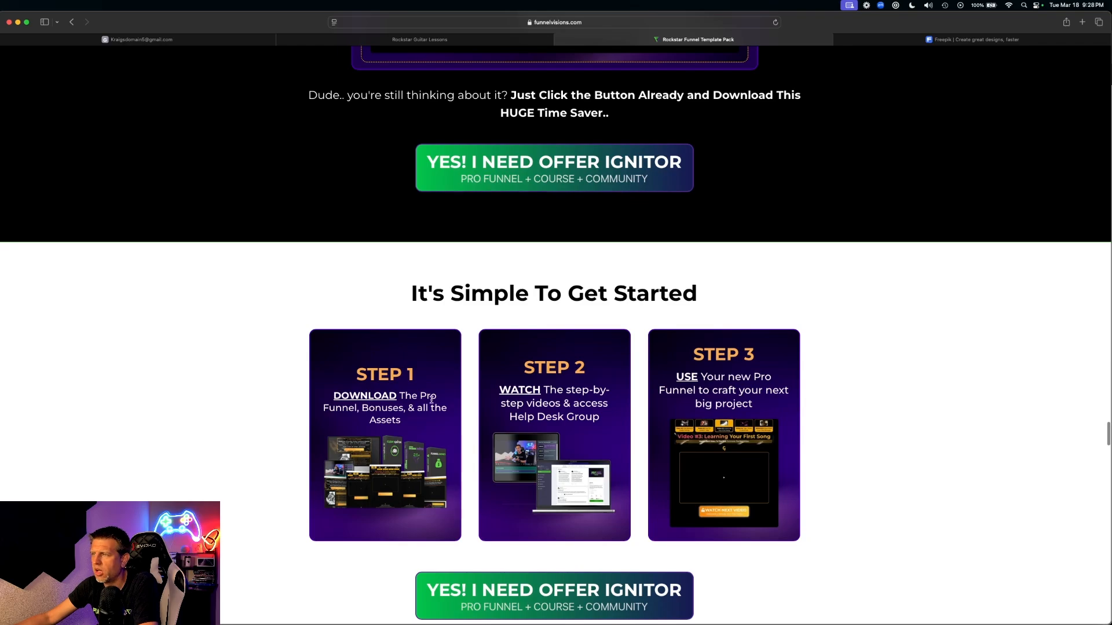
{"action": "scroll", "coordinate": [432, 399], "scroll_direction": "down", "scroll_amount": 1}
{"action": "left_click_drag", "start_coordinate": [418, 225], "coordinate": [794, 228]}
{"action": "left_click", "coordinate": [732, 239]}
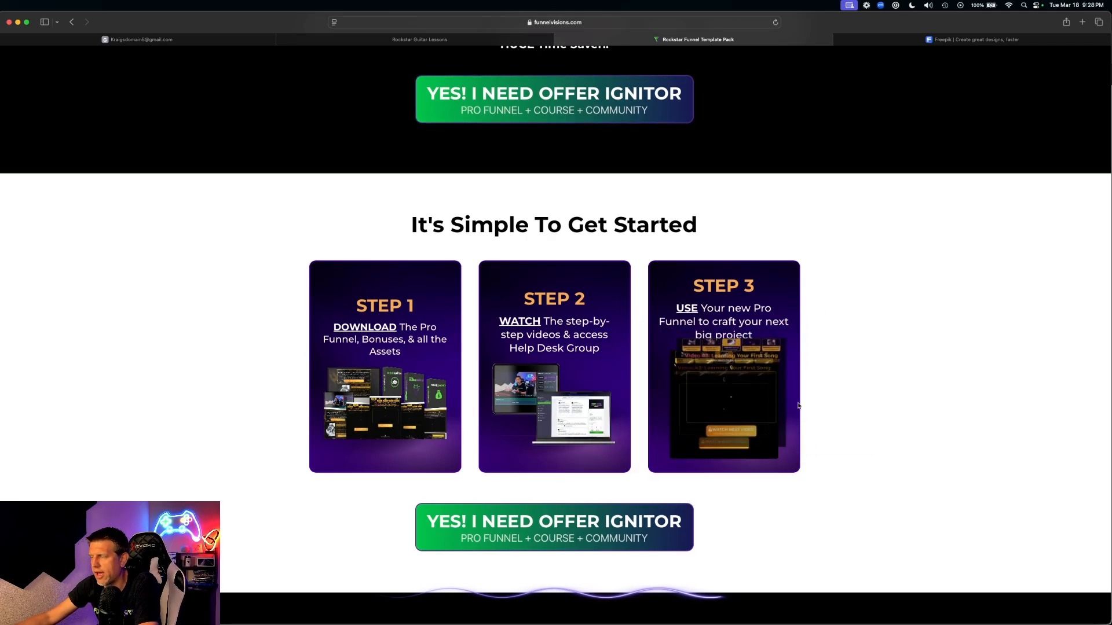
- Scroll down to the 100% Happiness Guaranteed 30-day refund section
{"action": "scroll", "coordinate": [907, 414], "scroll_direction": "down", "scroll_amount": 15}
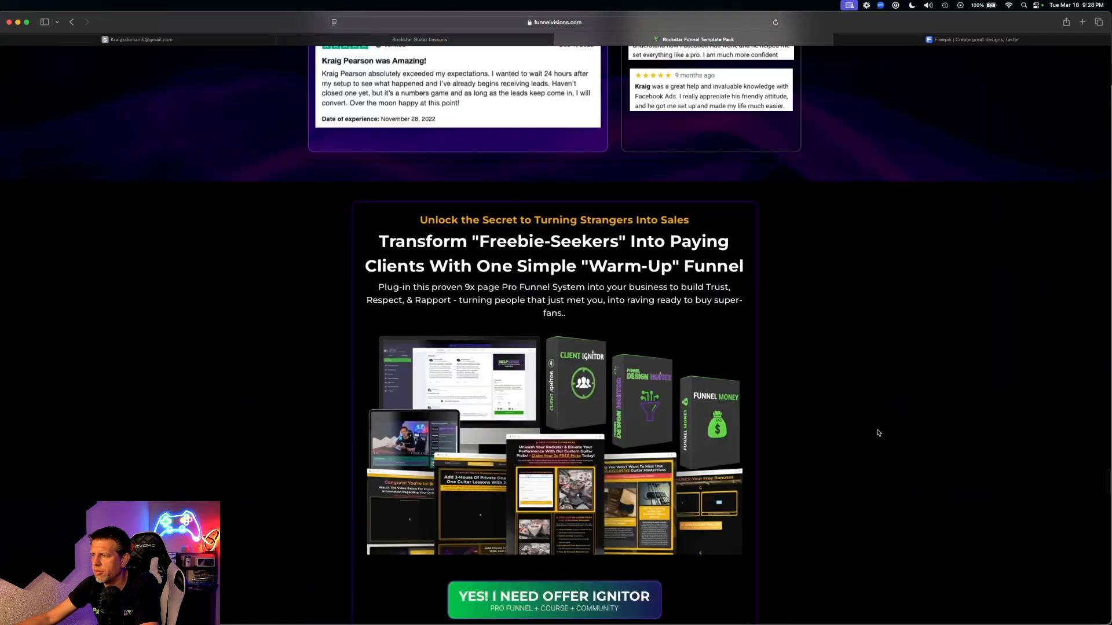
{"action": "scroll", "coordinate": [880, 431], "scroll_direction": "down", "scroll_amount": 5}
{"action": "scroll", "coordinate": [801, 417], "scroll_direction": "up", "scroll_amount": 4}
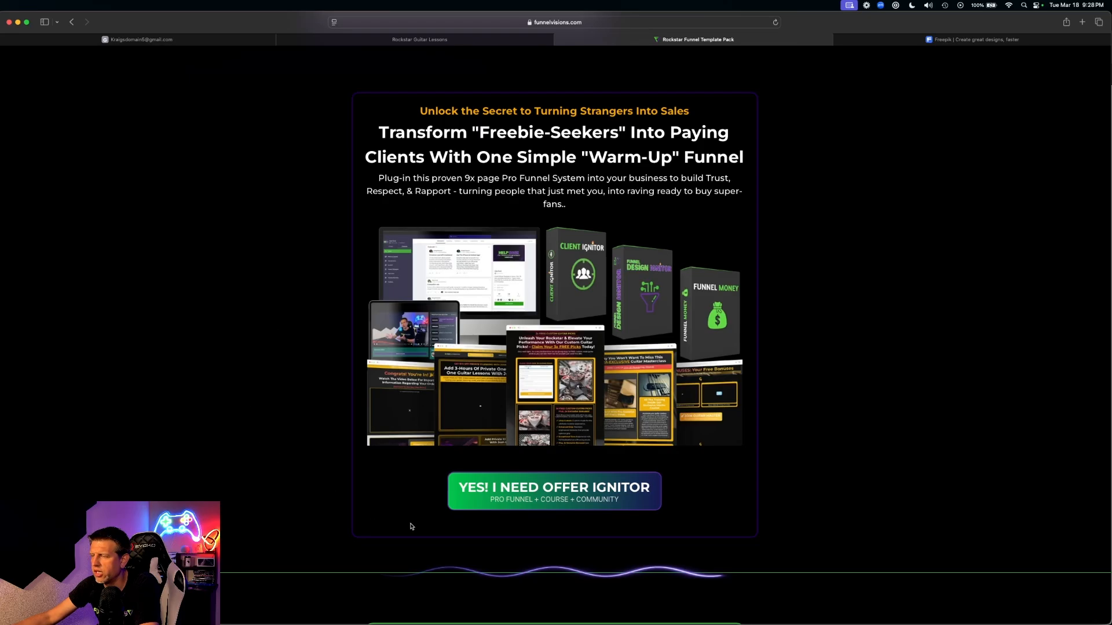
{"action": "scroll", "coordinate": [657, 342], "scroll_direction": "down", "scroll_amount": 7}
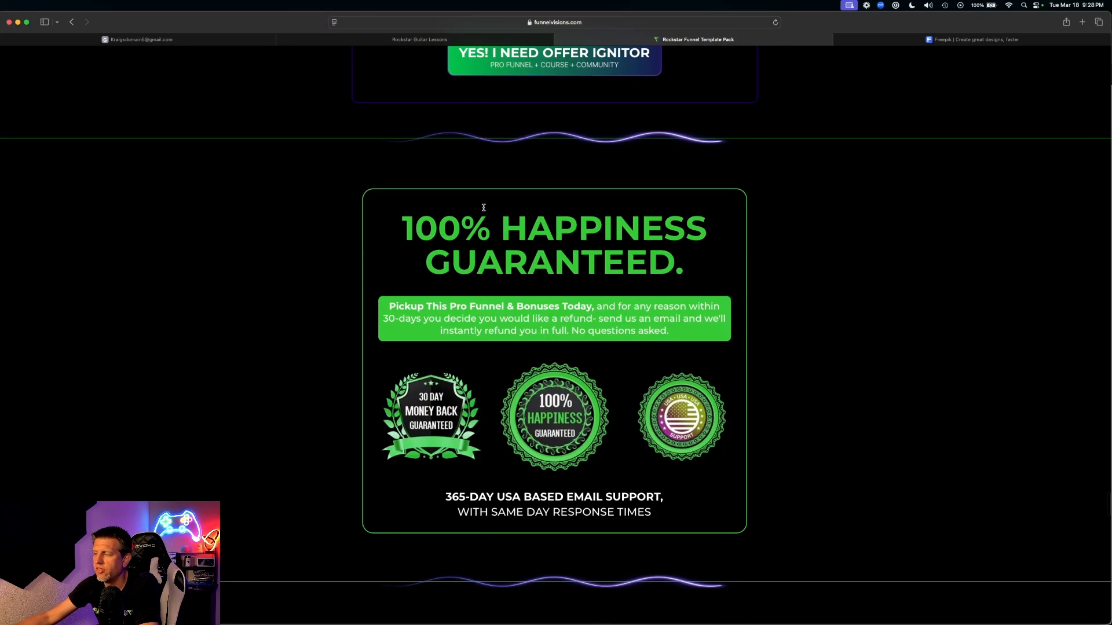
- Highlight the $497-to-$7 price box's inclusions, from the Master Course line down to One-Time Payment
{"action": "scroll", "coordinate": [484, 208], "scroll_direction": "down", "scroll_amount": 20}
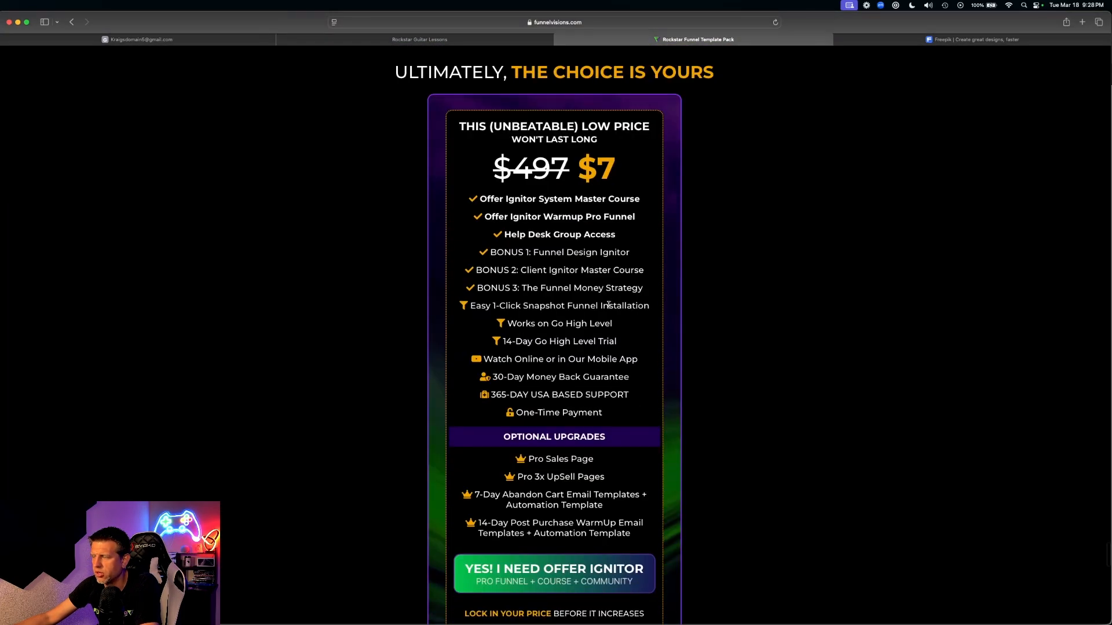
{"action": "triple_click", "coordinate": [496, 199]}
{"action": "left_click_drag", "start_coordinate": [508, 217], "coordinate": [748, 217]}
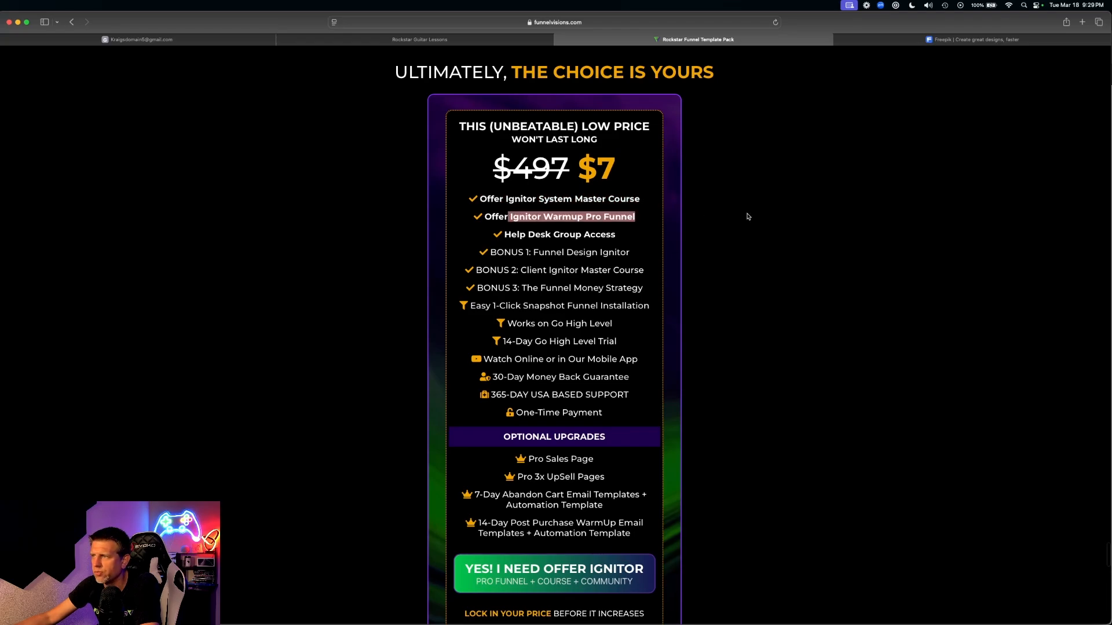
{"action": "left_click_drag", "start_coordinate": [523, 234], "coordinate": [694, 241]}
{"action": "left_click_drag", "start_coordinate": [505, 252], "coordinate": [646, 275]}
{"action": "left_click_drag", "start_coordinate": [530, 288], "coordinate": [643, 293]}
{"action": "left_click_drag", "start_coordinate": [481, 305], "coordinate": [563, 311]}
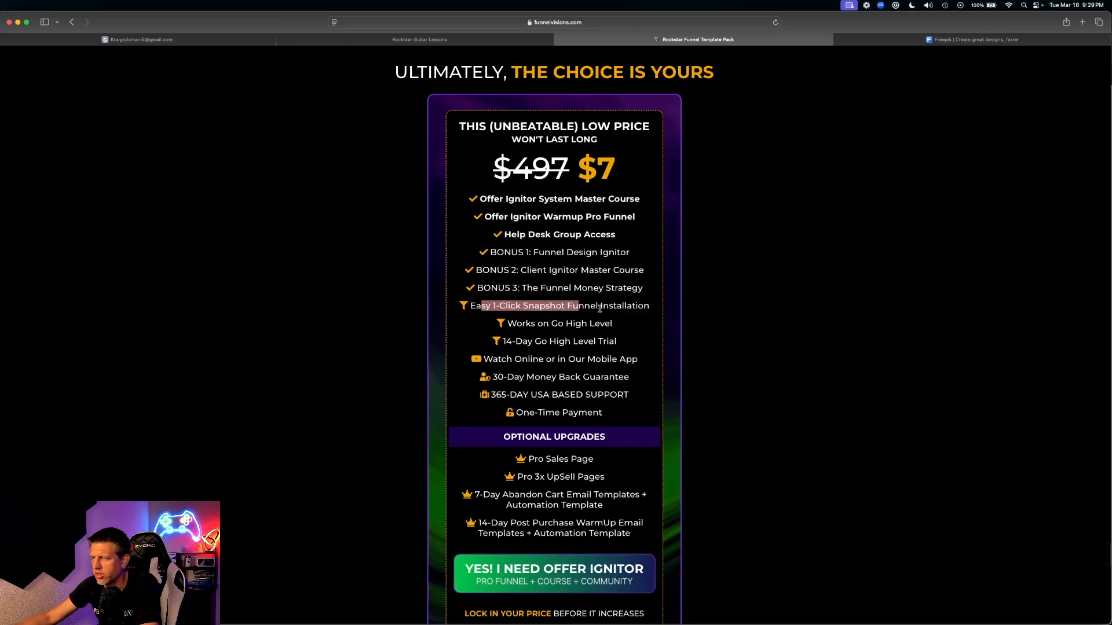
{"action": "scroll", "coordinate": [551, 344], "scroll_direction": "down", "scroll_amount": 2}
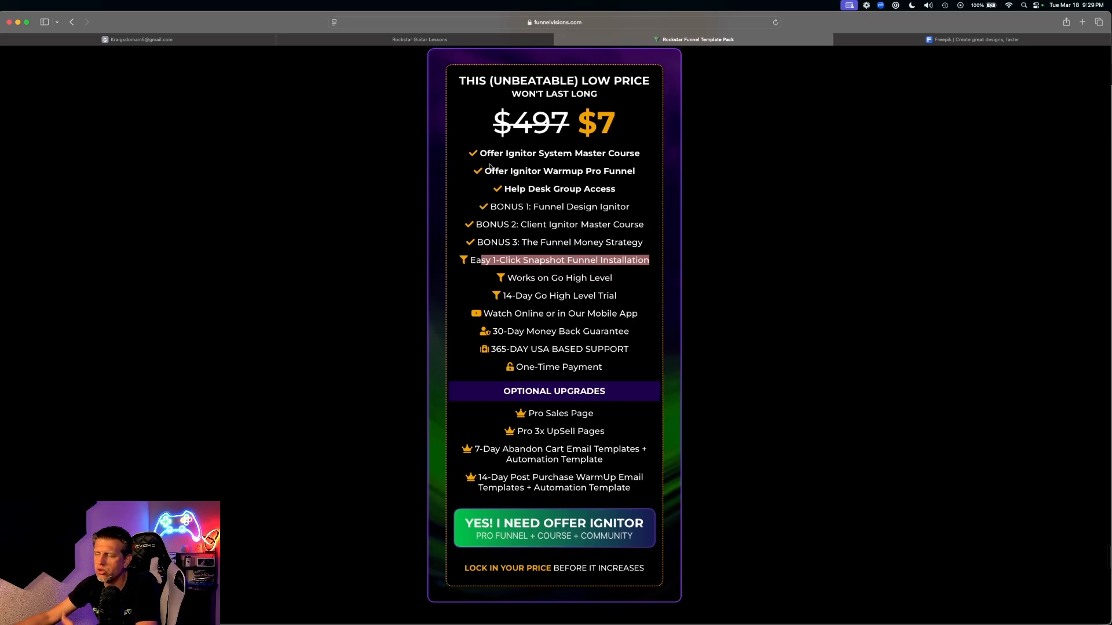
{"action": "left_click_drag", "start_coordinate": [481, 152], "coordinate": [601, 382]}
{"action": "scroll", "coordinate": [523, 175], "scroll_direction": "up", "scroll_amount": 3}
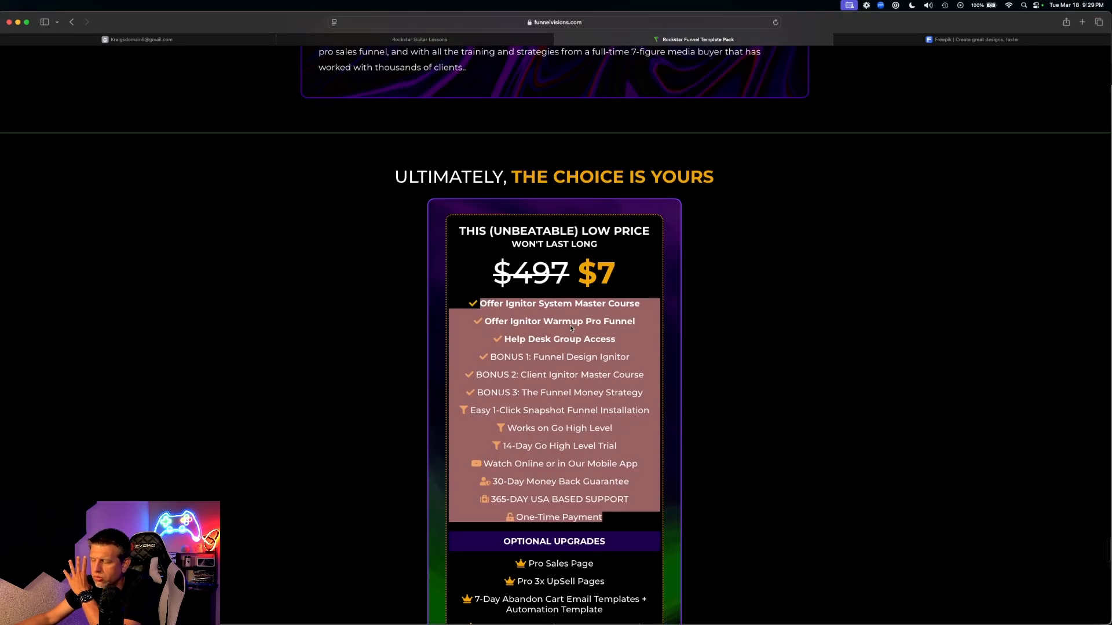
{"action": "scroll", "coordinate": [569, 325], "scroll_direction": "up", "scroll_amount": 15}
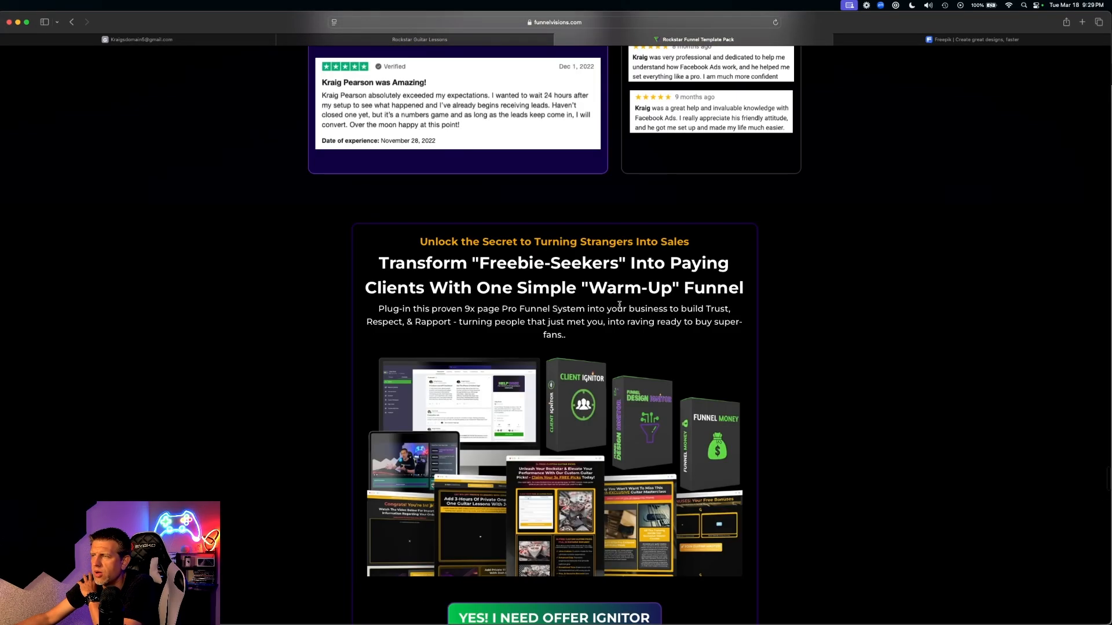
- Scroll down to the 'Warning: Price Increasing Soon' notice about the $7 rising to $297
{"action": "scroll", "coordinate": [619, 304], "scroll_direction": "down", "scroll_amount": 3}
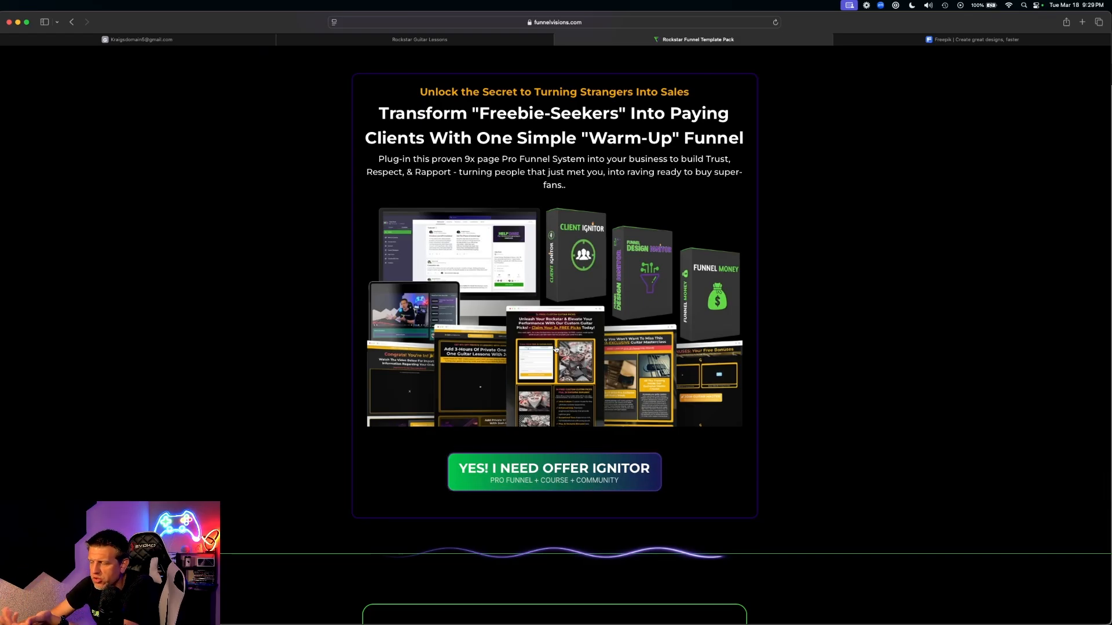
{"action": "scroll", "coordinate": [556, 349], "scroll_direction": "down", "scroll_amount": 20}
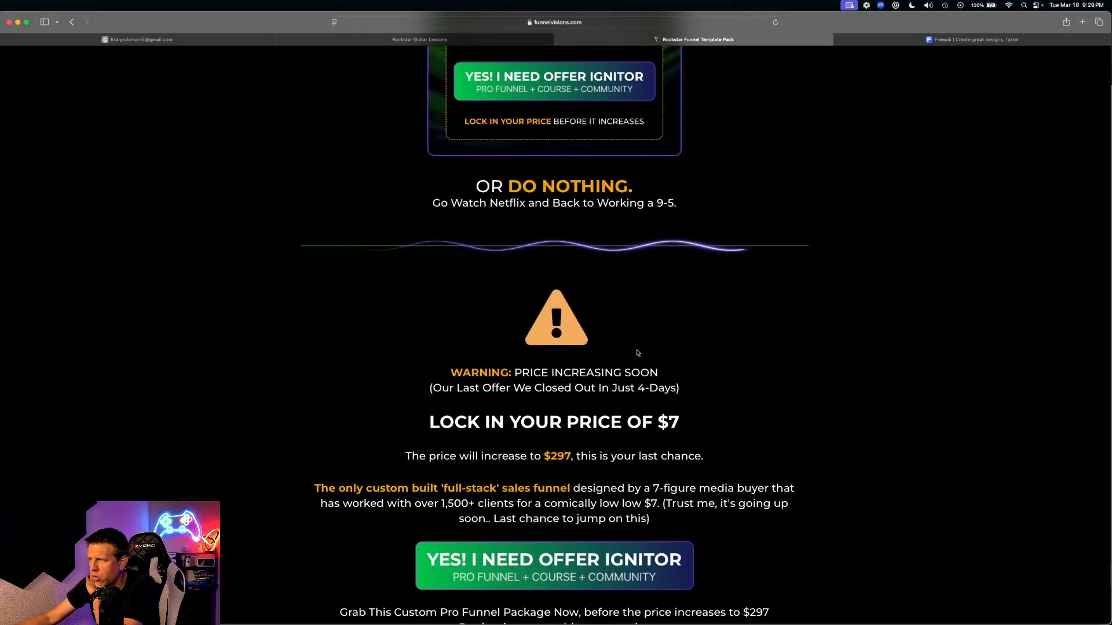
{"action": "scroll", "coordinate": [638, 354], "scroll_direction": "down", "scroll_amount": 15}
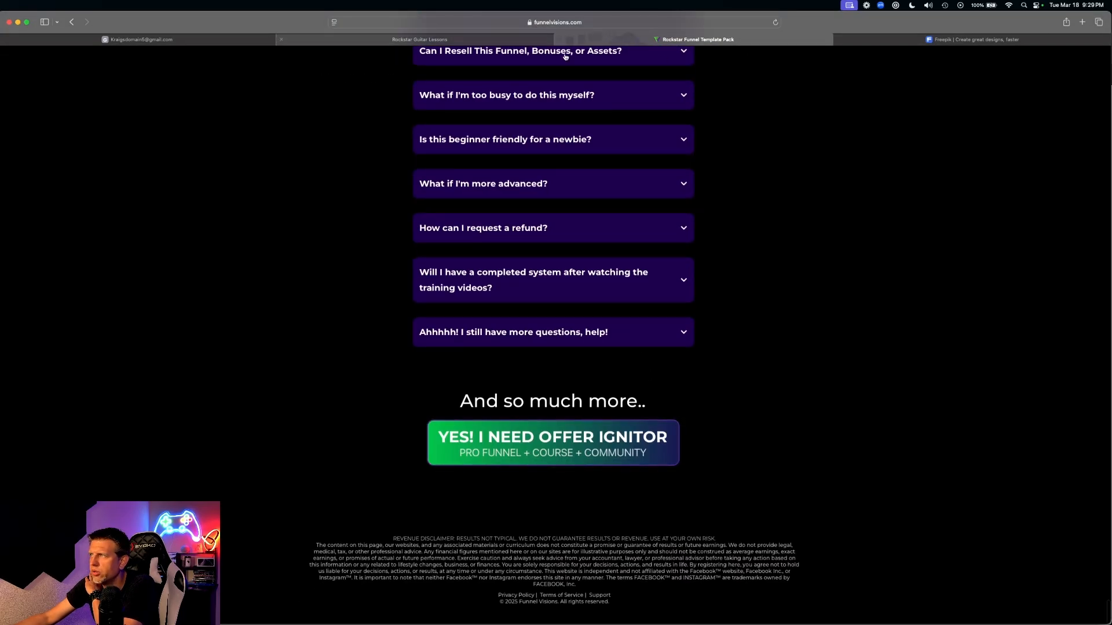
- Scroll the Rockstar Guitar Lessons page to the Learn Tuning, Discover Chords, Read Sheet Music and First Song cards
{"action": "left_click", "coordinate": [419, 39]}
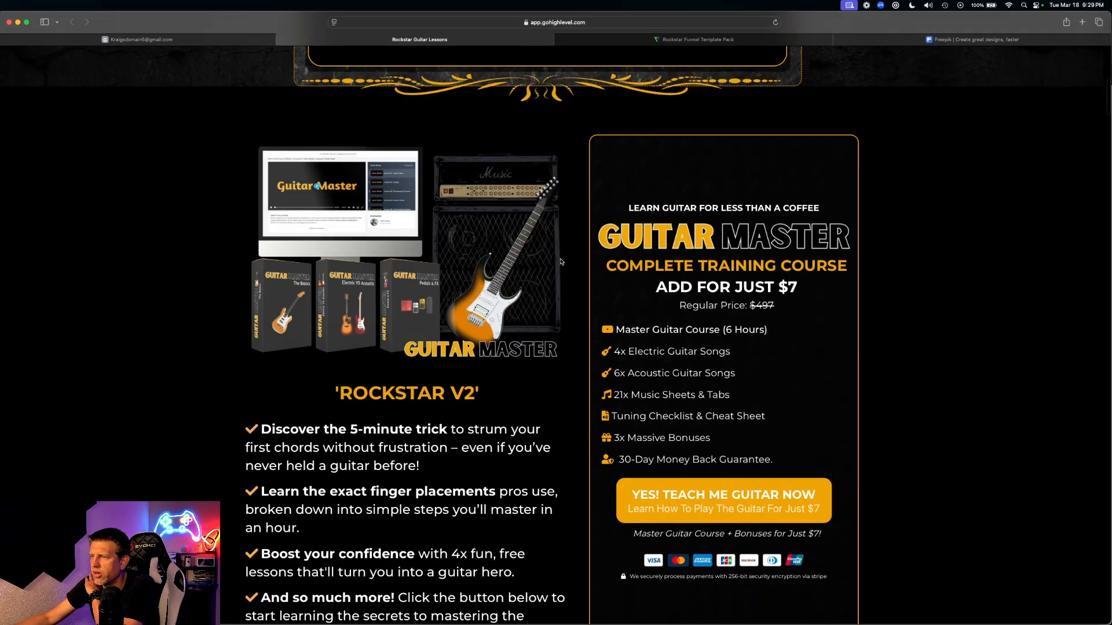
{"action": "scroll", "coordinate": [560, 264], "scroll_direction": "down", "scroll_amount": 20}
{"action": "scroll", "coordinate": [503, 272], "scroll_direction": "down", "scroll_amount": 3}
{"action": "scroll", "coordinate": [474, 353], "scroll_direction": "down", "scroll_amount": 2}
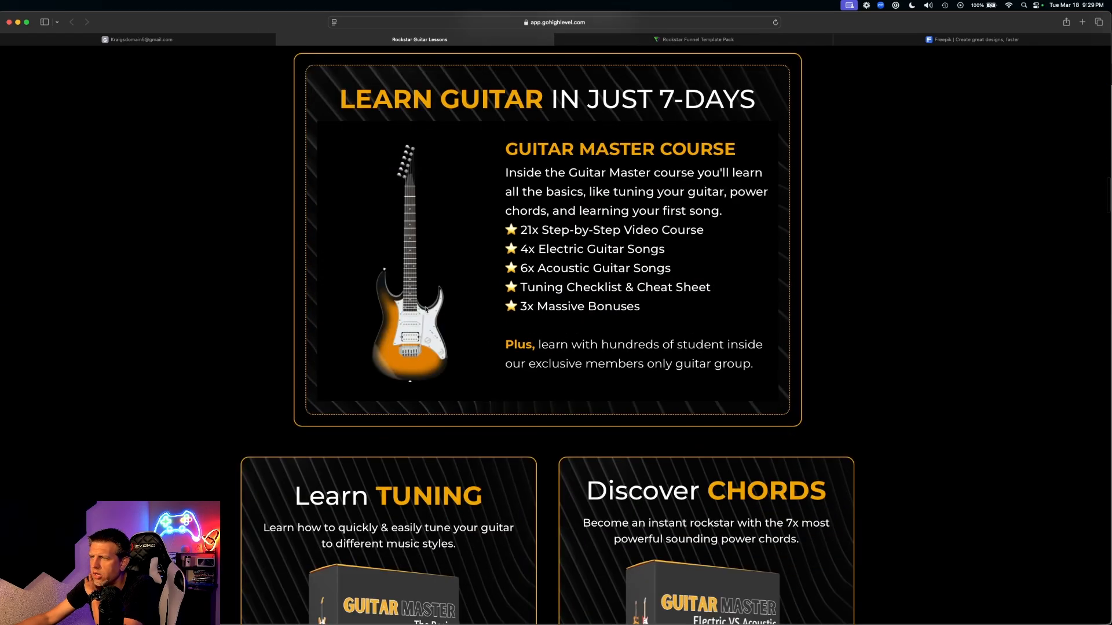
{"action": "scroll", "coordinate": [426, 307], "scroll_direction": "up", "scroll_amount": 3}
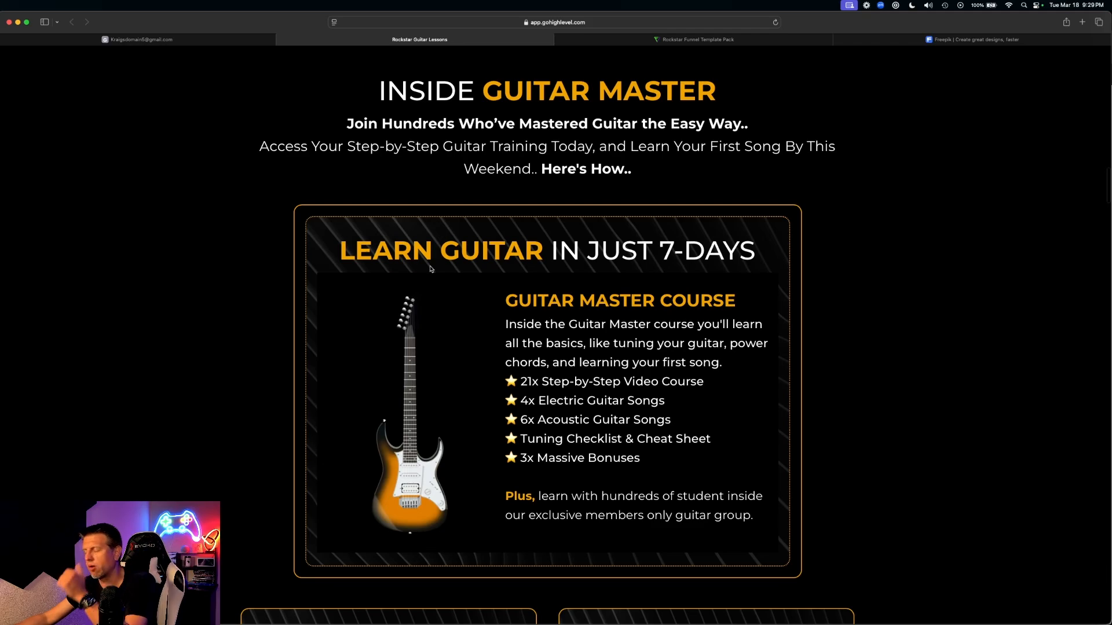
{"action": "scroll", "coordinate": [439, 300], "scroll_direction": "down", "scroll_amount": 1}
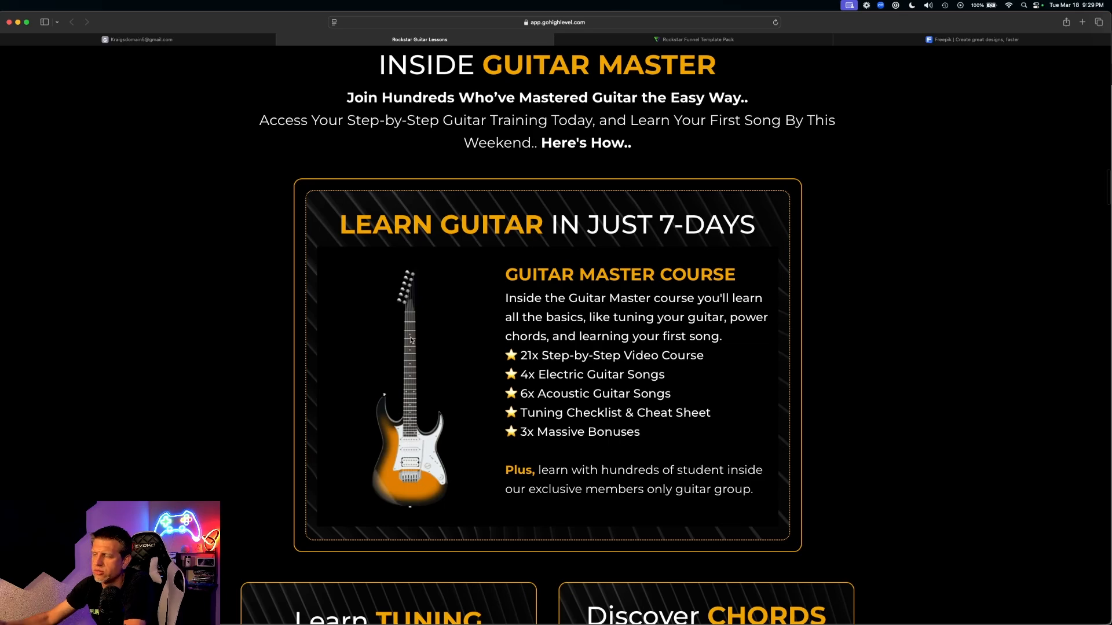
{"action": "scroll", "coordinate": [410, 348], "scroll_direction": "down", "scroll_amount": 3}
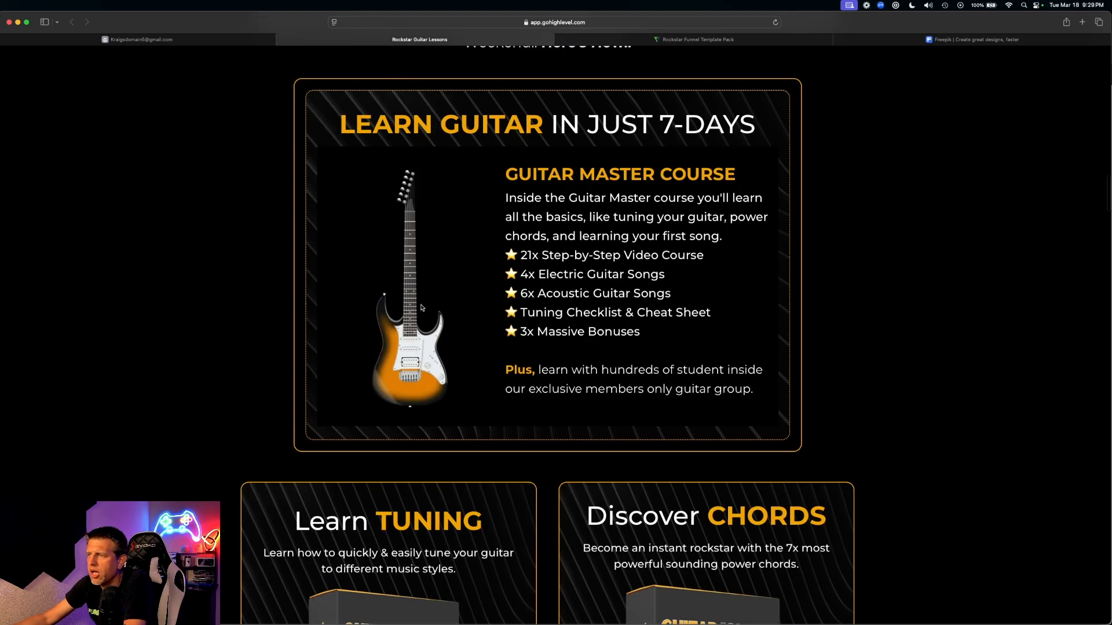
{"action": "scroll", "coordinate": [434, 368], "scroll_direction": "down", "scroll_amount": 7}
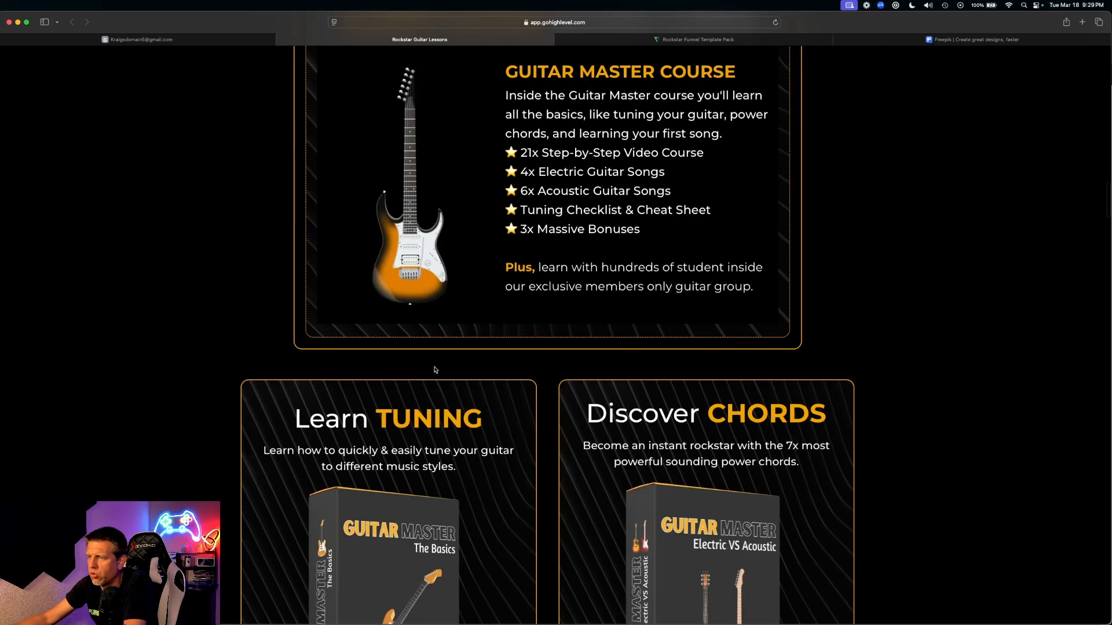
{"action": "scroll", "coordinate": [431, 381], "scroll_direction": "down", "scroll_amount": 4}
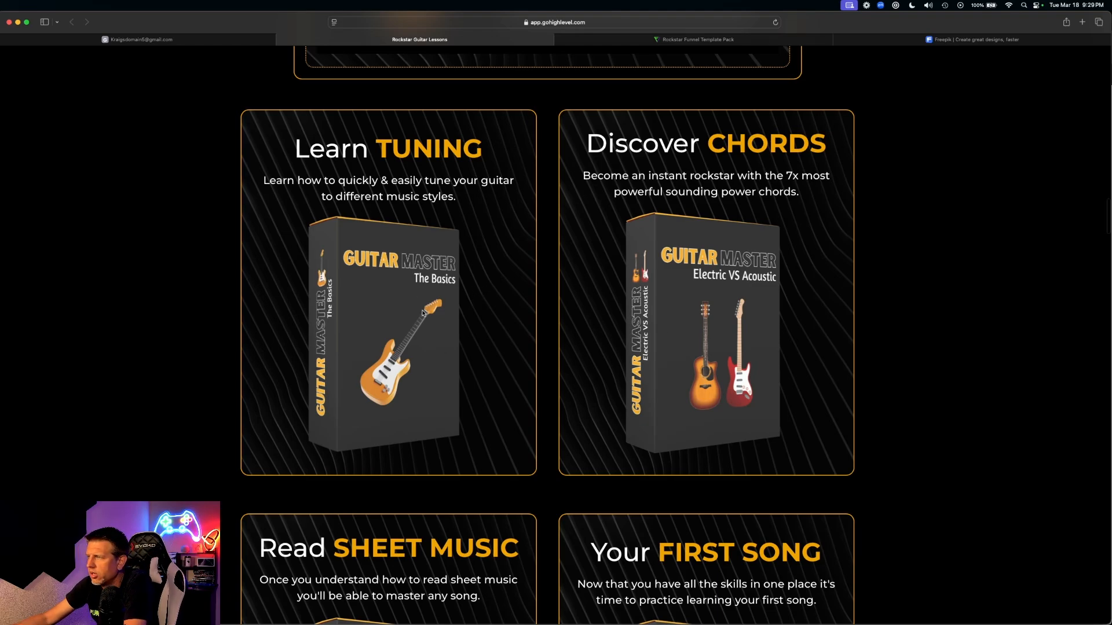
{"action": "scroll", "coordinate": [423, 313], "scroll_direction": "down", "scroll_amount": 4}
{"action": "scroll", "coordinate": [425, 312], "scroll_direction": "up", "scroll_amount": 4}
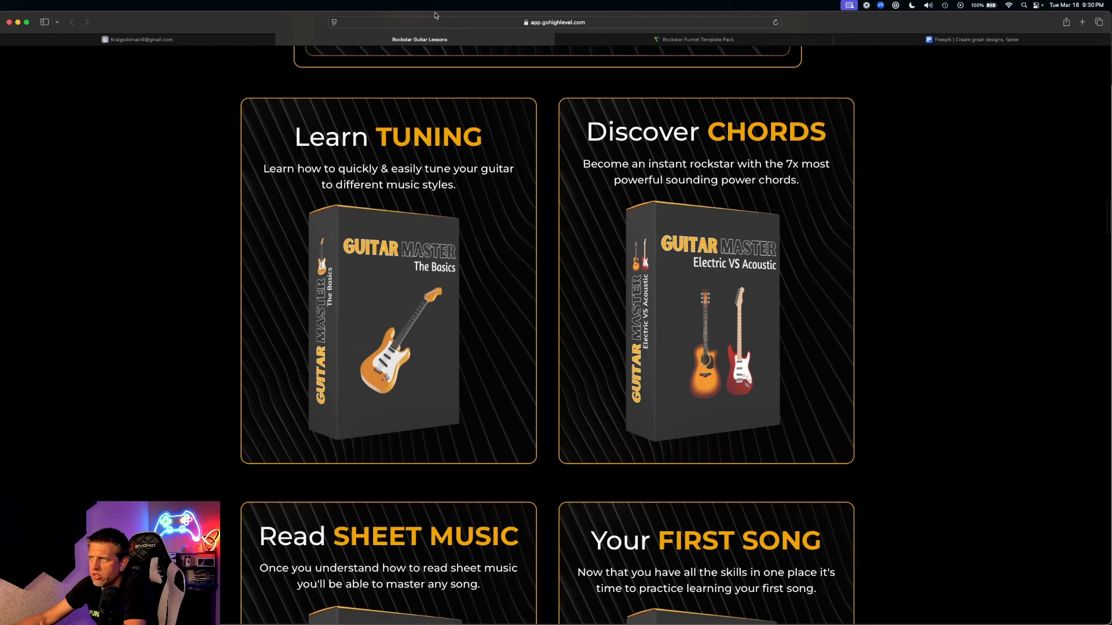
- Return to the Rockstar Funnel Template Pack page and scroll to Offer Ignitor's 'Inside the Master Course' module cards
{"action": "left_click", "coordinate": [721, 41]}
{"action": "scroll", "coordinate": [637, 323], "scroll_direction": "up", "scroll_amount": 10}
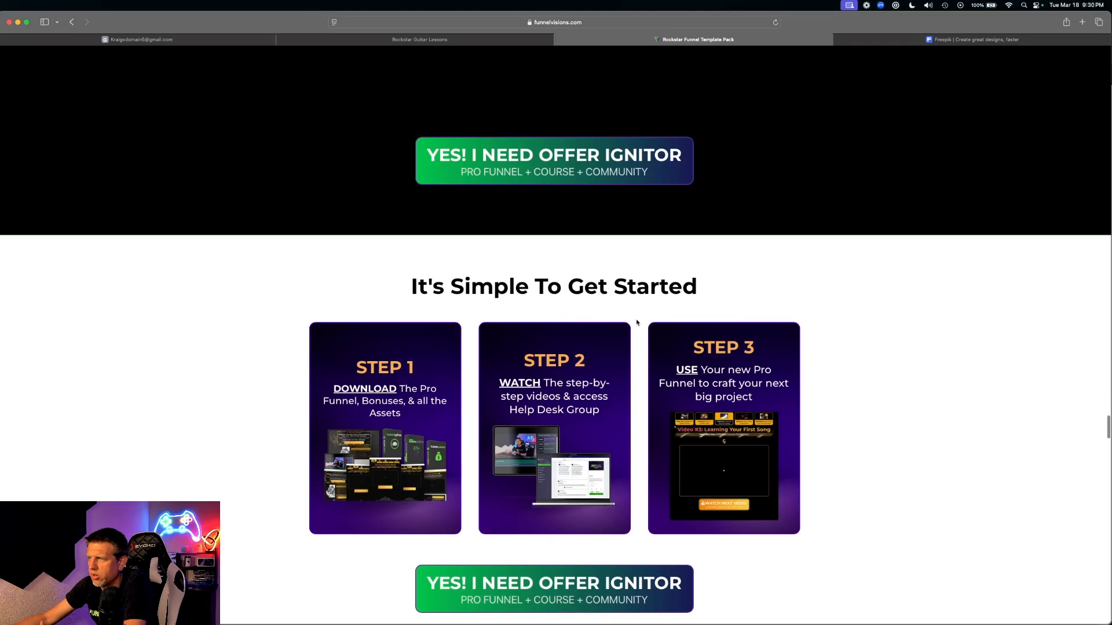
{"action": "scroll", "coordinate": [637, 322], "scroll_direction": "up", "scroll_amount": 15}
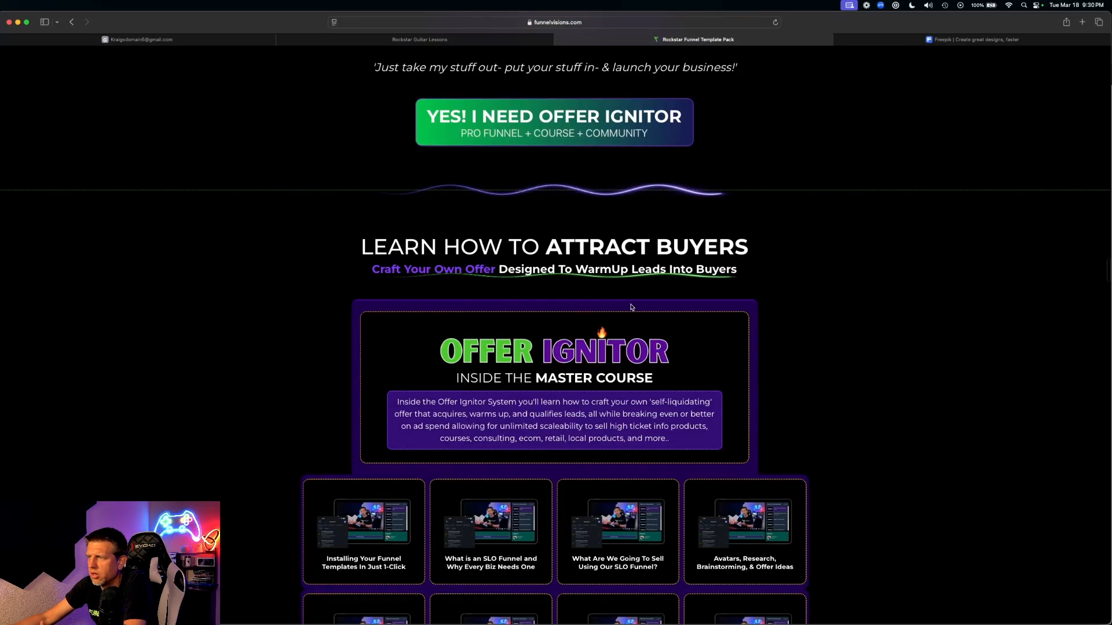
{"action": "scroll", "coordinate": [629, 301], "scroll_direction": "down", "scroll_amount": 4}
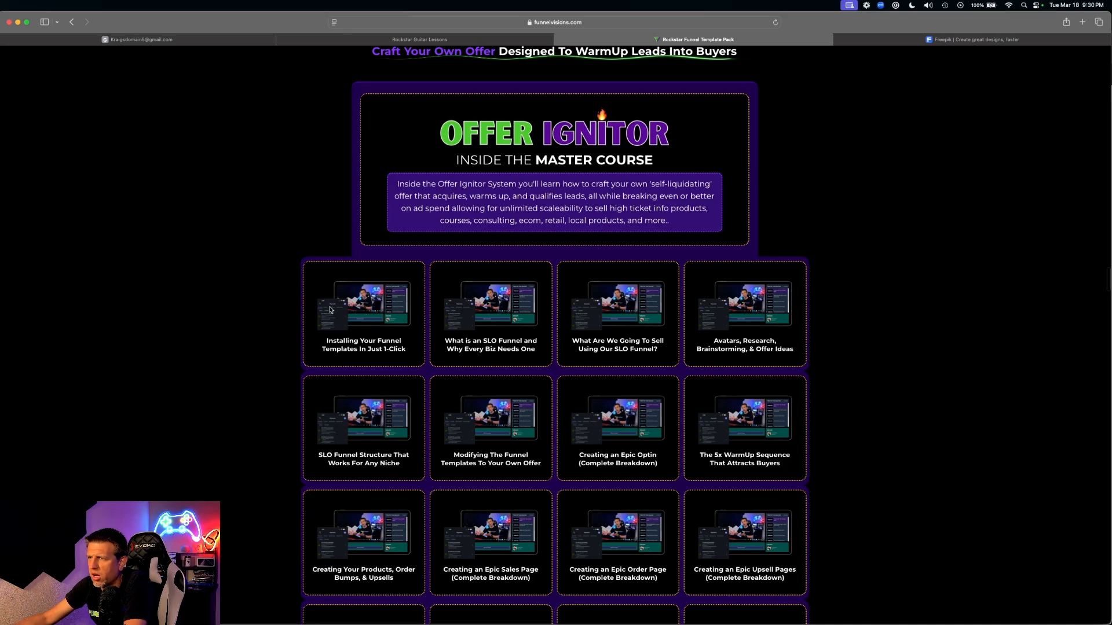
{"action": "mouse_move", "coordinate": [343, 310]}
{"action": "left_mouse_down"}
{"action": "mouse_move", "coordinate": [284, 307]}
{"action": "mouse_move", "coordinate": [193, 207]}
{"action": "mouse_move", "coordinate": [267, 269]}
{"action": "mouse_move", "coordinate": [343, 307]}
{"action": "left_mouse_up"}
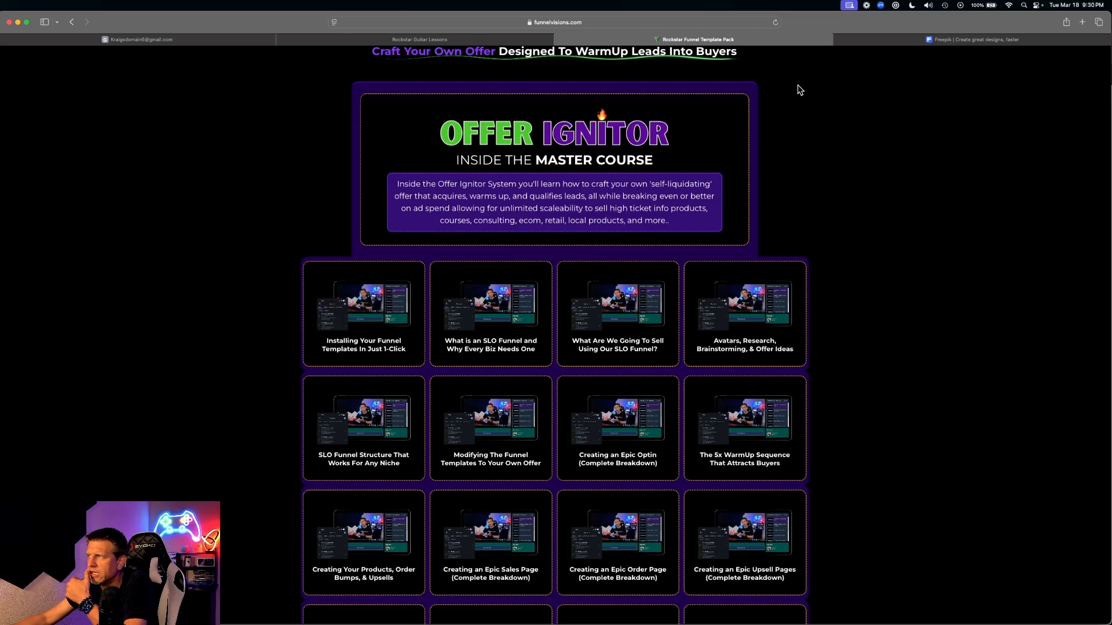
{"action": "left_click", "coordinate": [467, 42]}
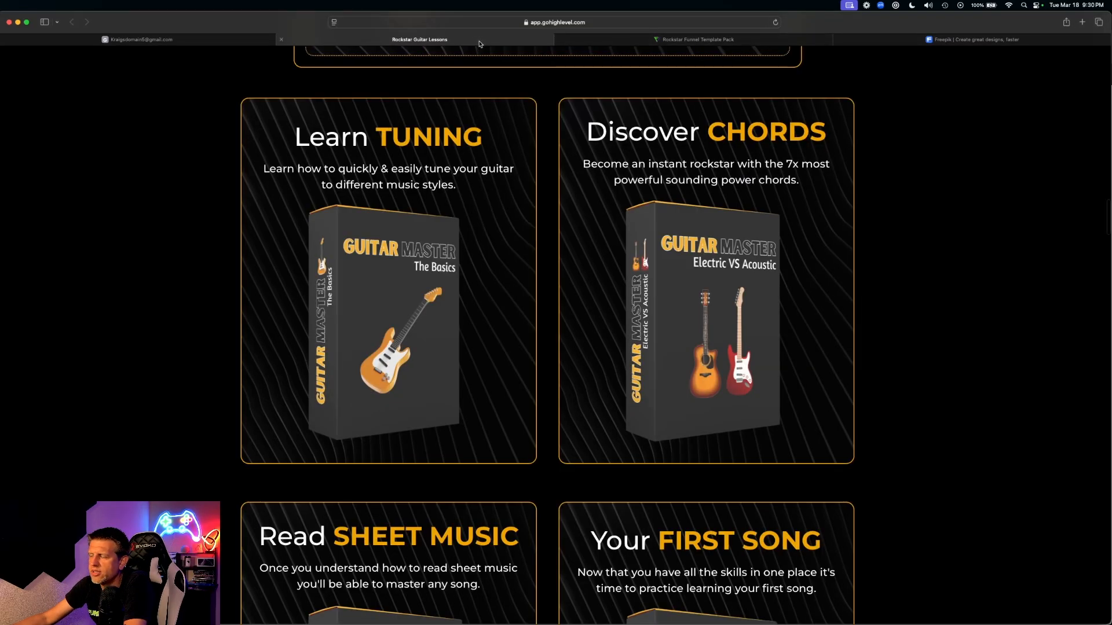
{"action": "scroll", "coordinate": [755, 401], "scroll_direction": "down", "scroll_amount": 5}
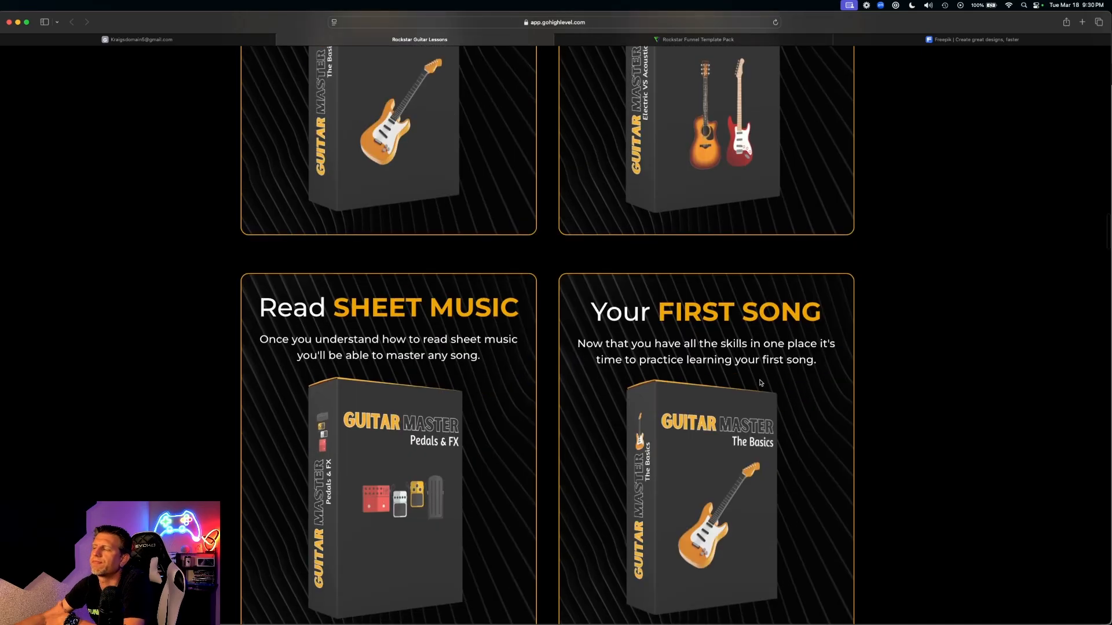
{"action": "scroll", "coordinate": [509, 472], "scroll_direction": "down", "scroll_amount": 4}
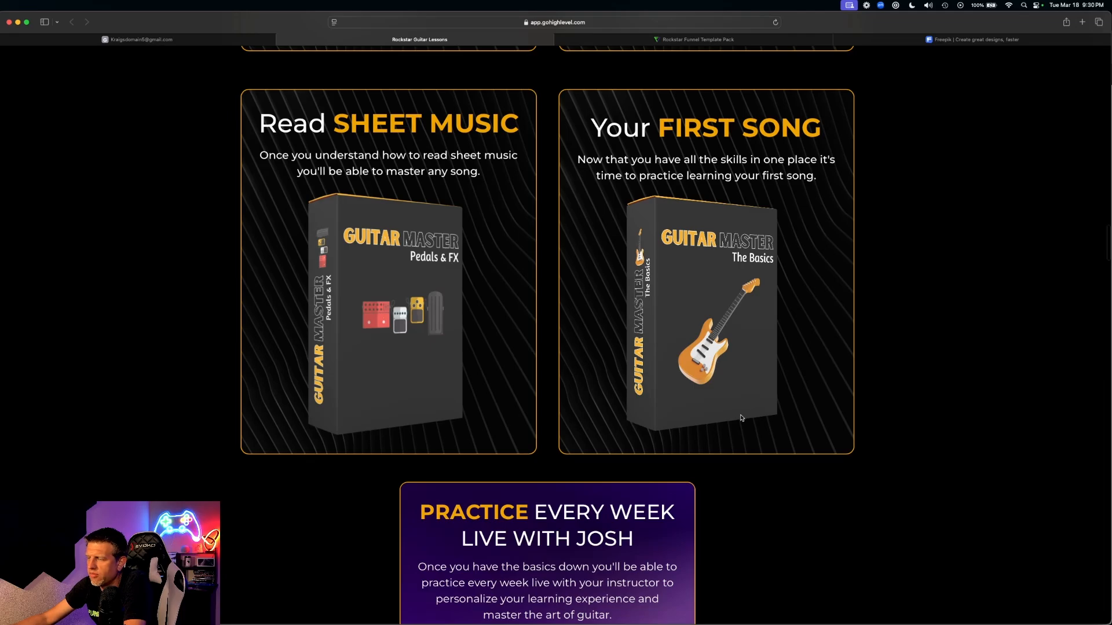
{"action": "scroll", "coordinate": [743, 414], "scroll_direction": "down", "scroll_amount": 14}
{"action": "scroll", "coordinate": [745, 414], "scroll_direction": "down", "scroll_amount": 7}
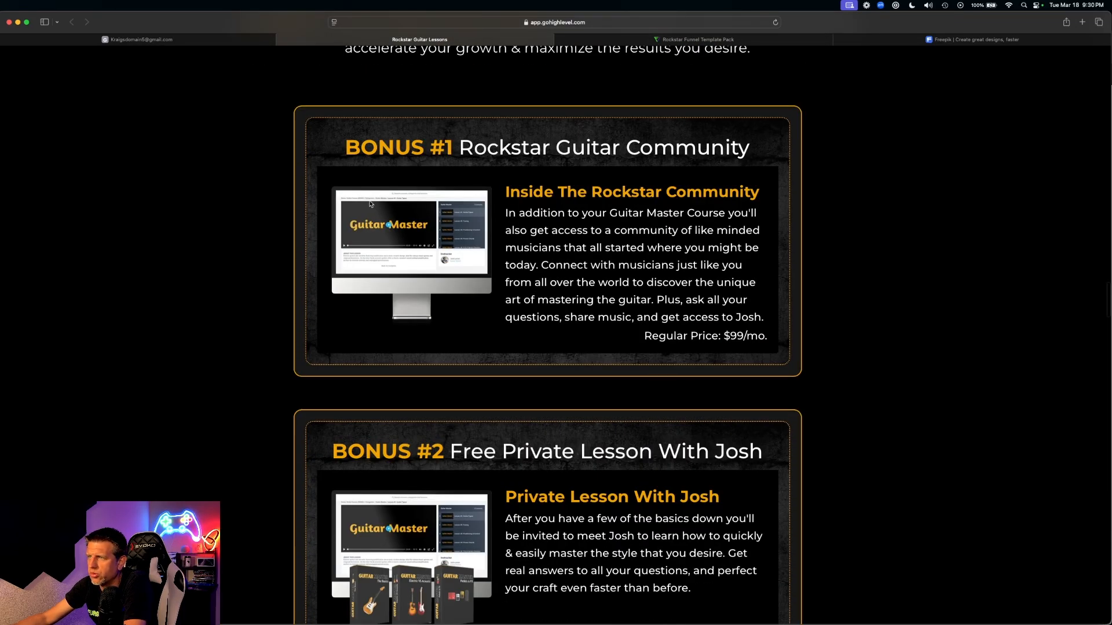
{"action": "scroll", "coordinate": [466, 243], "scroll_direction": "down", "scroll_amount": 3}
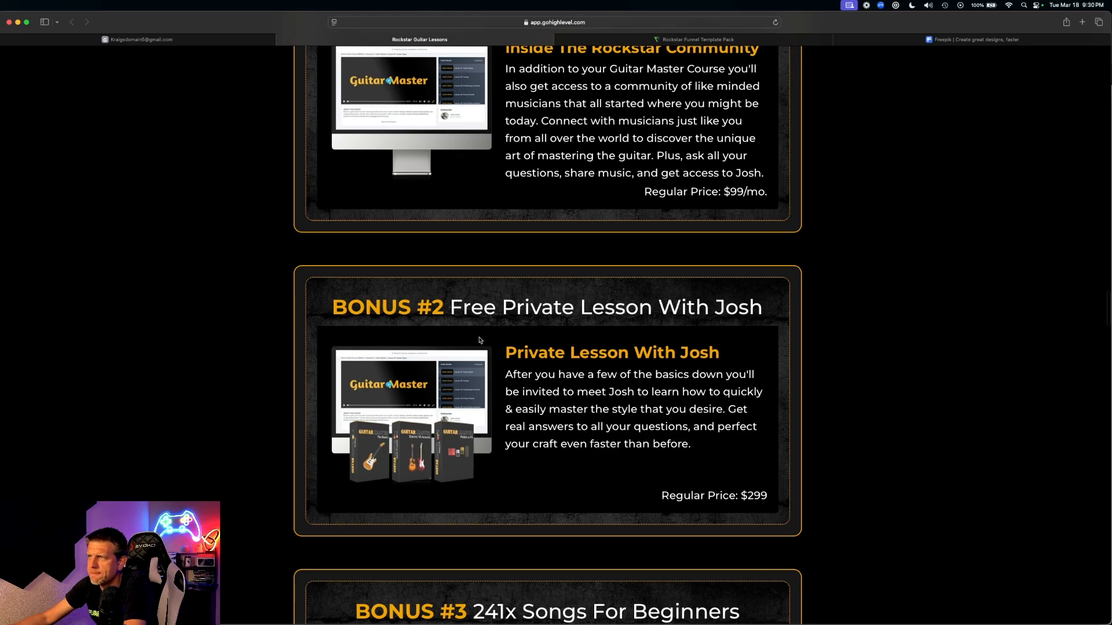
{"action": "scroll", "coordinate": [479, 341], "scroll_direction": "up", "scroll_amount": 3}
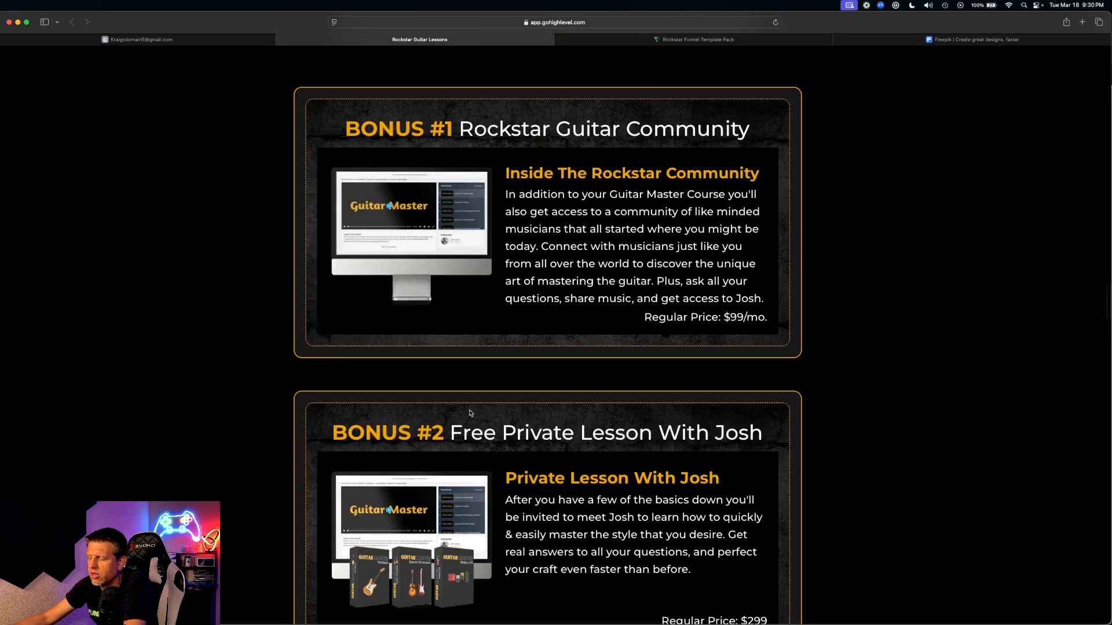
{"action": "scroll", "coordinate": [470, 413], "scroll_direction": "down", "scroll_amount": 2}
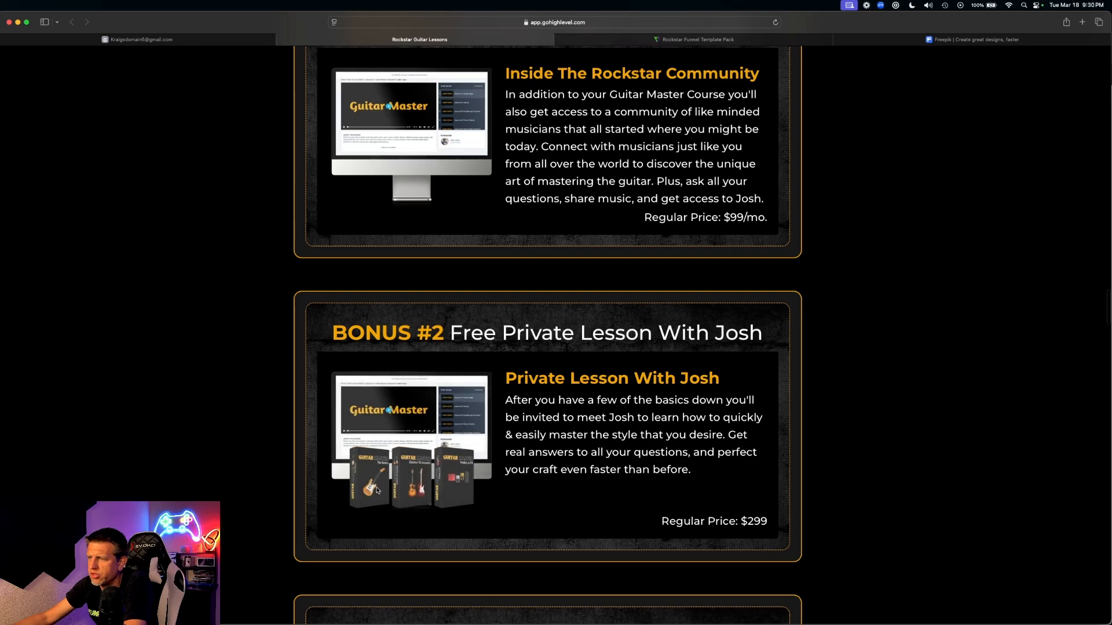
{"action": "left_click_drag", "start_coordinate": [534, 391], "coordinate": [833, 388]}
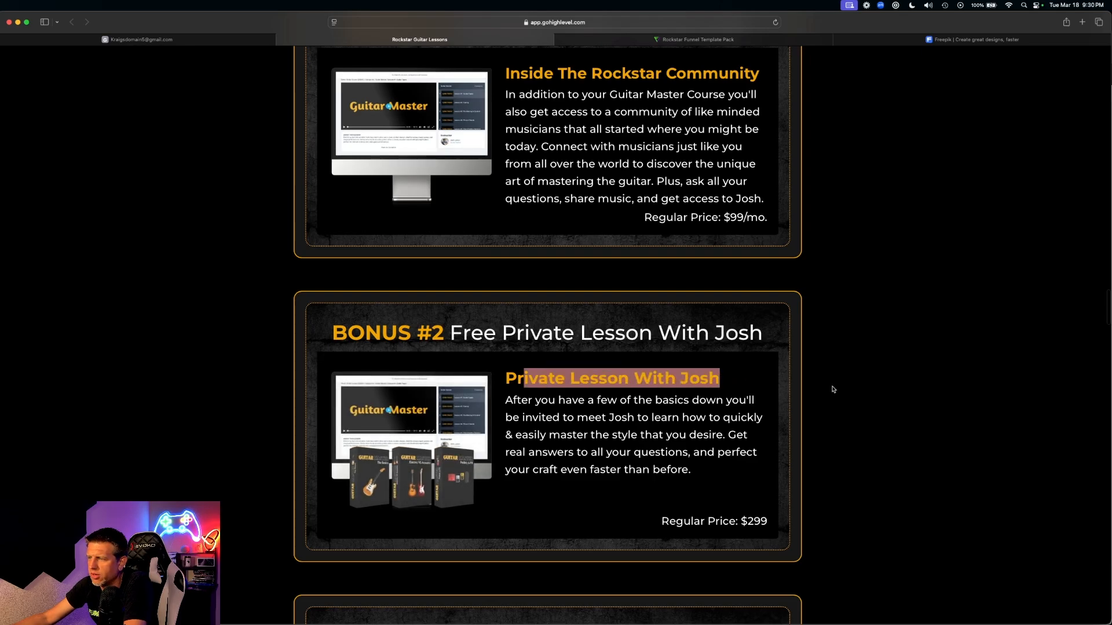
{"action": "left_click", "coordinate": [833, 387]}
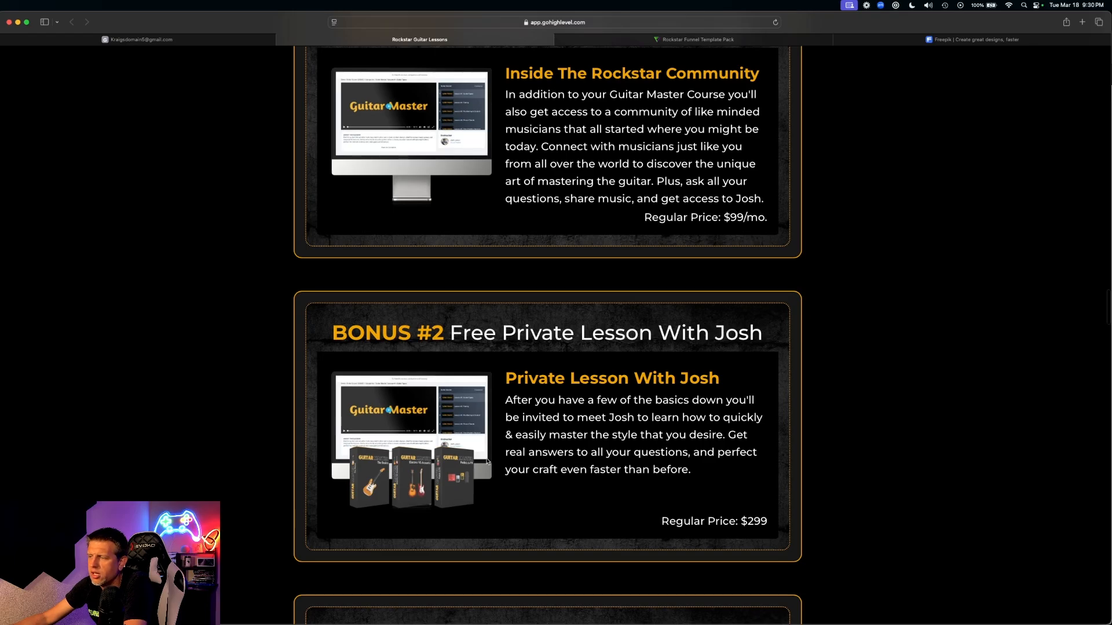
{"action": "scroll", "coordinate": [487, 461], "scroll_direction": "down", "scroll_amount": 7}
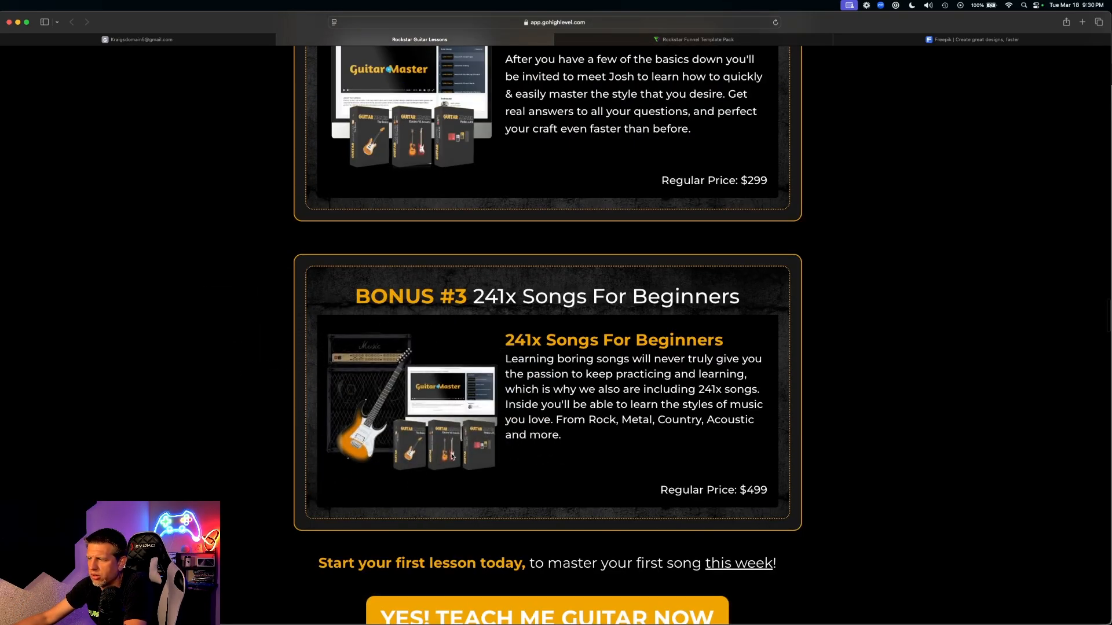
{"action": "scroll", "coordinate": [485, 346], "scroll_direction": "down", "scroll_amount": 4}
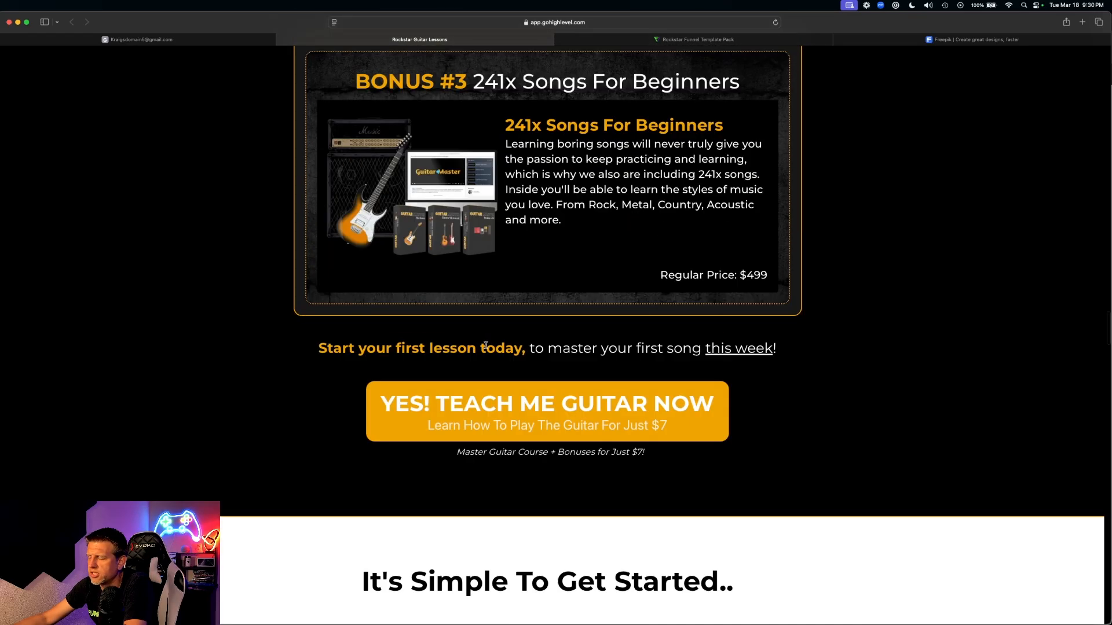
{"action": "scroll", "coordinate": [463, 324], "scroll_direction": "up", "scroll_amount": 15}
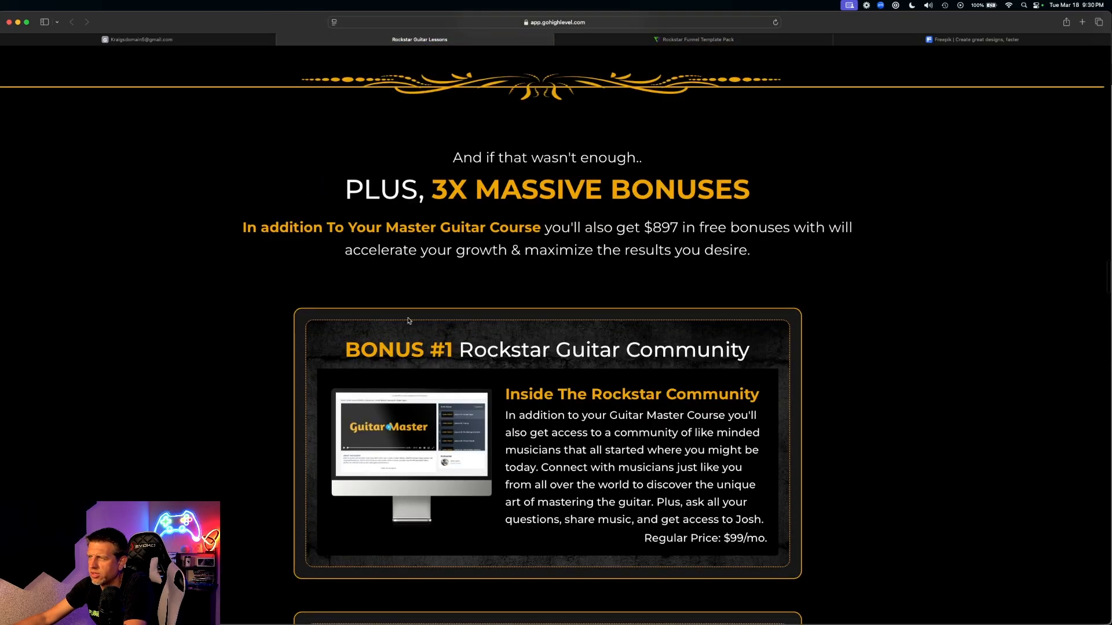
{"action": "scroll", "coordinate": [407, 277], "scroll_direction": "down", "scroll_amount": 7}
{"action": "scroll", "coordinate": [611, 437], "scroll_direction": "down", "scroll_amount": 6}
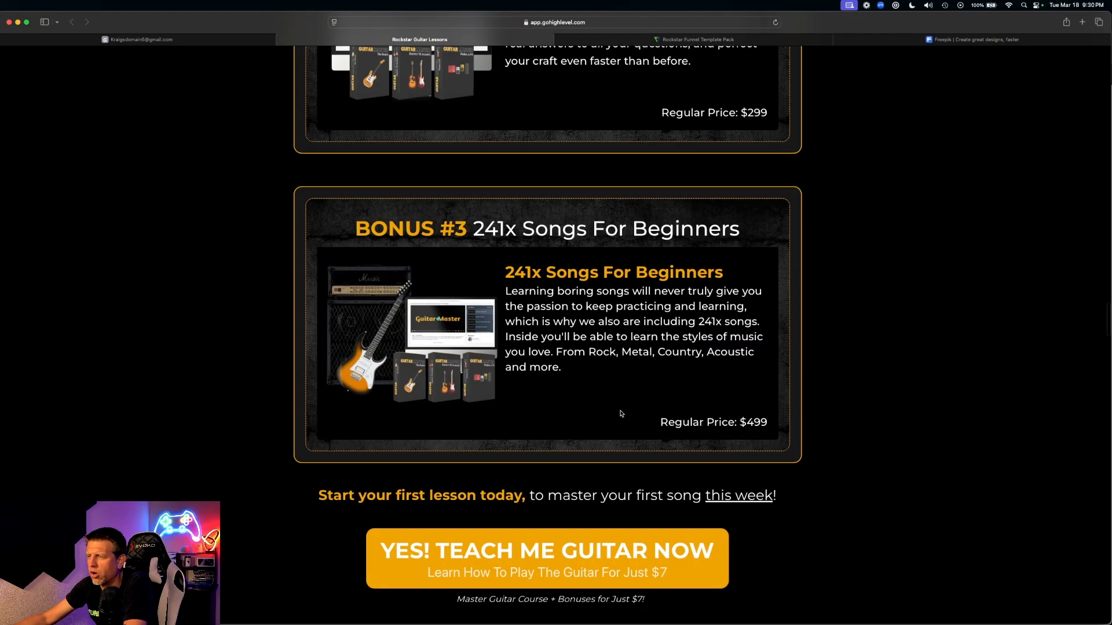
{"action": "scroll", "coordinate": [620, 414], "scroll_direction": "down", "scroll_amount": 9}
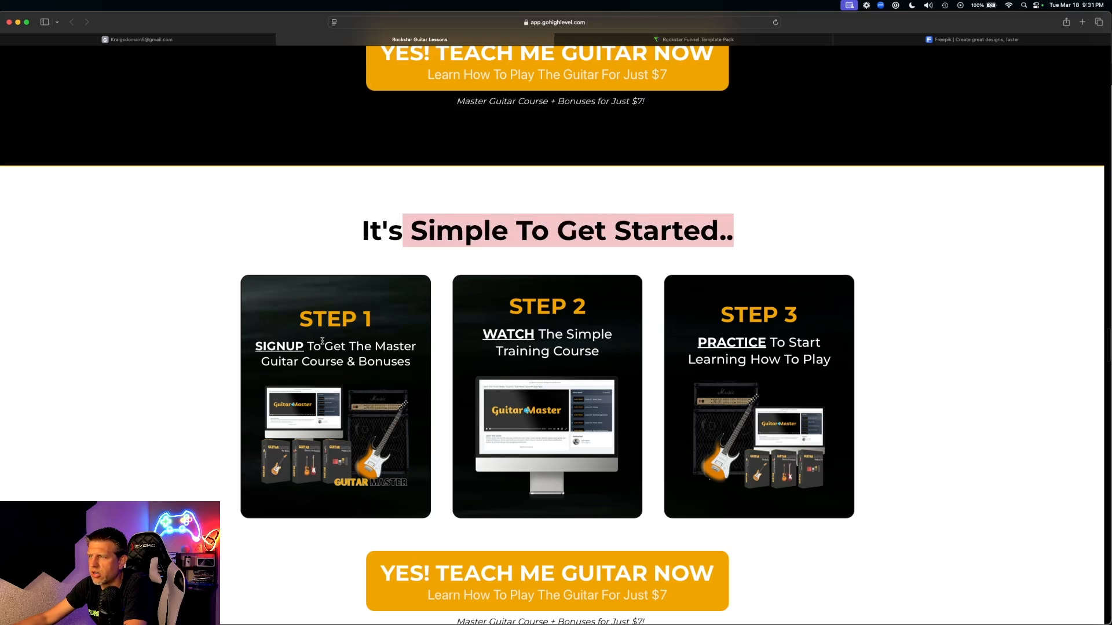
{"action": "left_click_drag", "start_coordinate": [291, 320], "coordinate": [391, 334]}
{"action": "left_click_drag", "start_coordinate": [350, 442], "coordinate": [158, 406]}
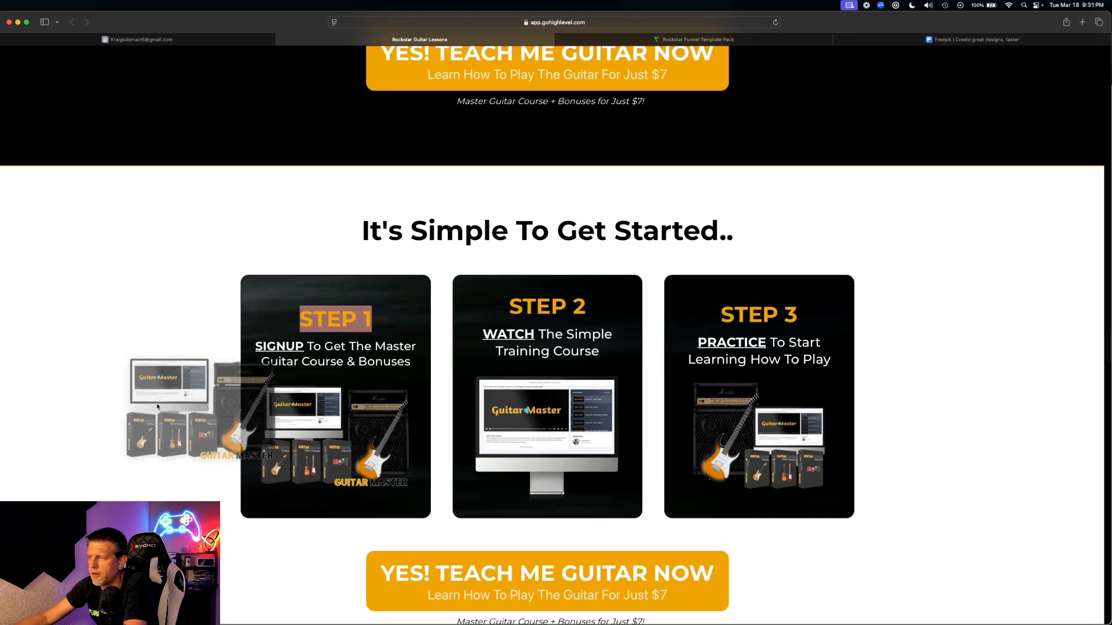
{"action": "mouse_move", "coordinate": [586, 435]}
{"action": "left_mouse_down"}
{"action": "mouse_move", "coordinate": [572, 440]}
{"action": "mouse_move", "coordinate": [589, 424]}
{"action": "left_mouse_up"}
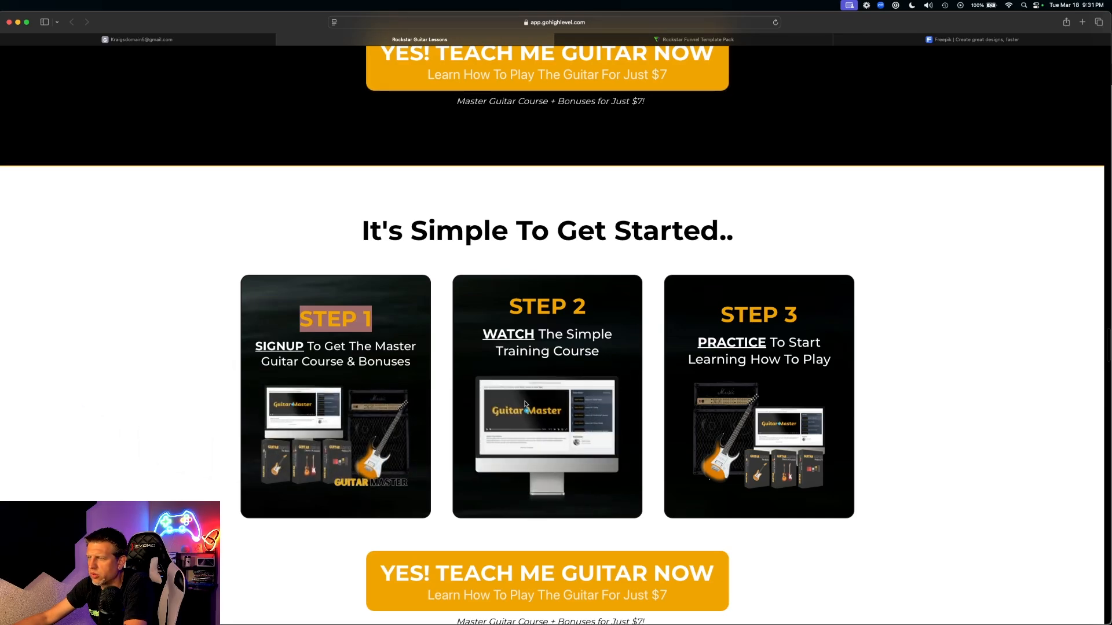
{"action": "left_click_drag", "start_coordinate": [733, 342], "coordinate": [809, 387]}
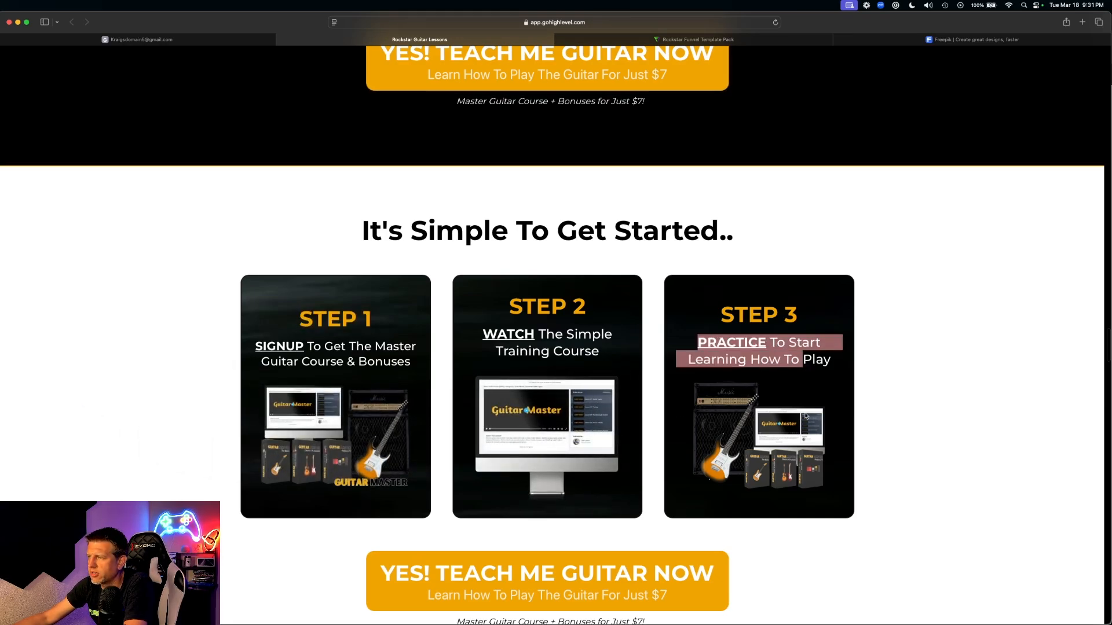
{"action": "left_click_drag", "start_coordinate": [762, 436], "coordinate": [938, 422]}
{"action": "scroll", "coordinate": [770, 380], "scroll_direction": "down", "scroll_amount": 15}
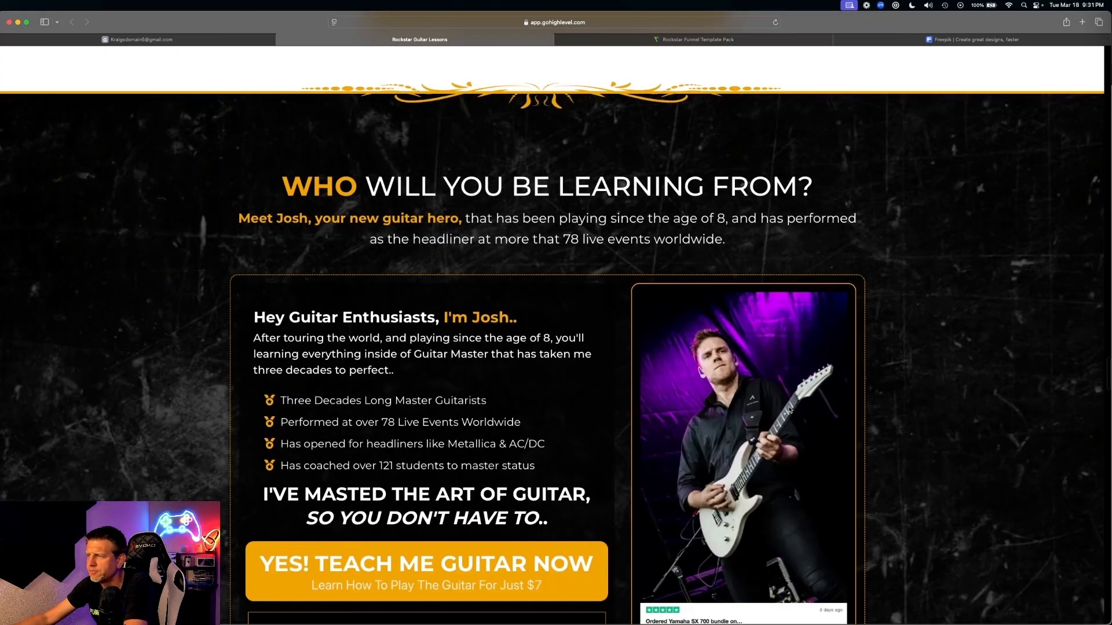
{"action": "scroll", "coordinate": [770, 381], "scroll_direction": "down", "scroll_amount": 20}
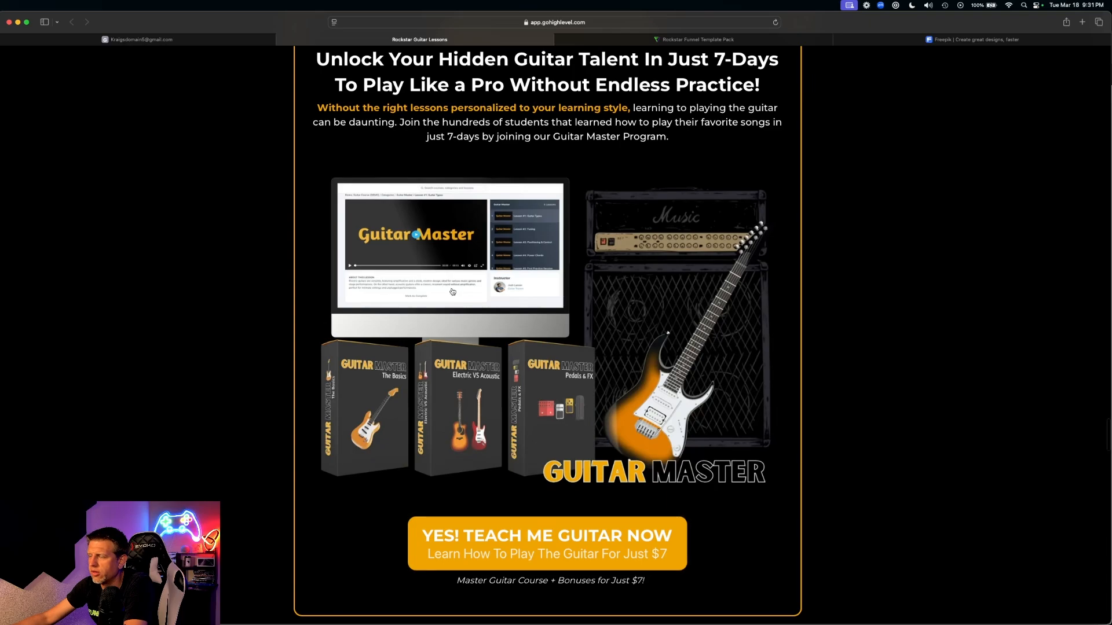
{"action": "scroll", "coordinate": [405, 179], "scroll_direction": "up", "scroll_amount": 2}
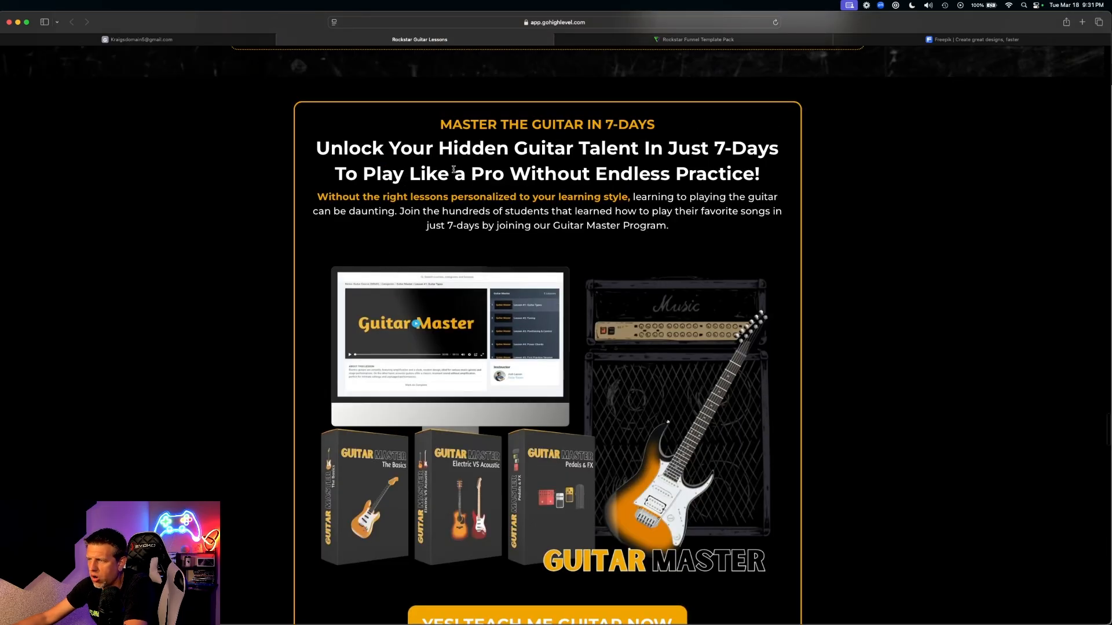
{"action": "scroll", "coordinate": [618, 497], "scroll_direction": "down", "scroll_amount": 3}
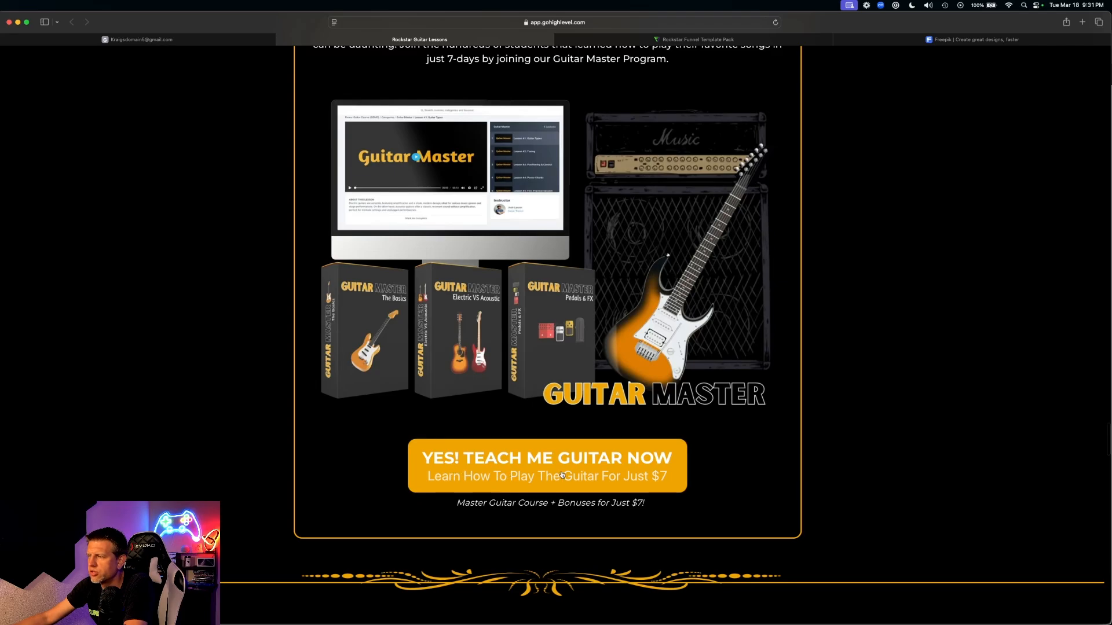
{"action": "scroll", "coordinate": [901, 463], "scroll_direction": "down", "scroll_amount": 3}
{"action": "scroll", "coordinate": [851, 412], "scroll_direction": "up", "scroll_amount": 2}
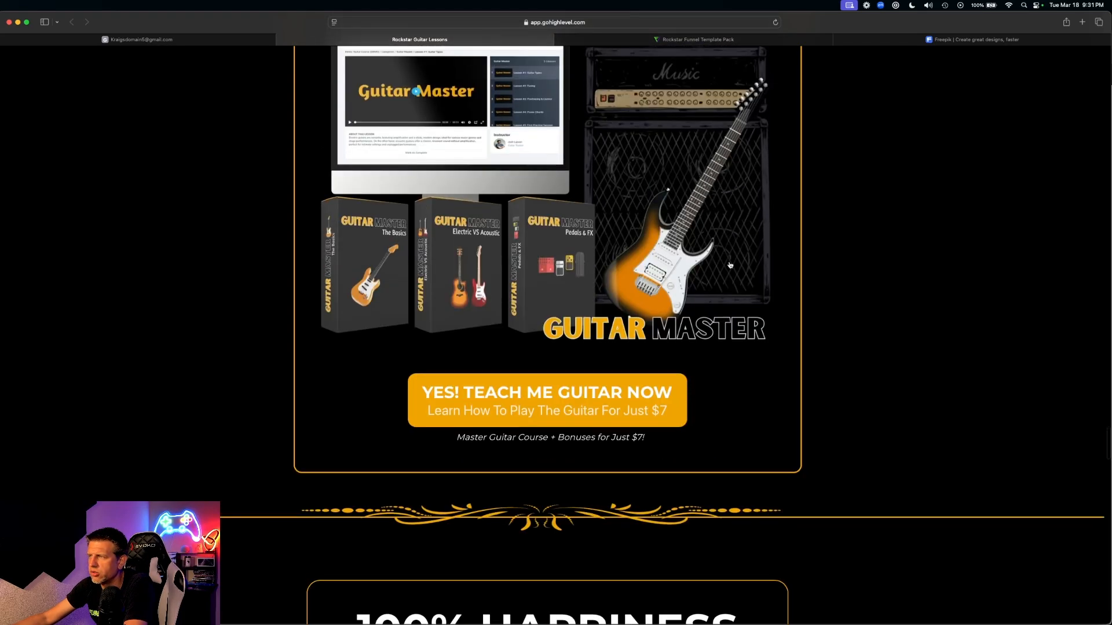
{"action": "scroll", "coordinate": [483, 347], "scroll_direction": "up", "scroll_amount": 3}
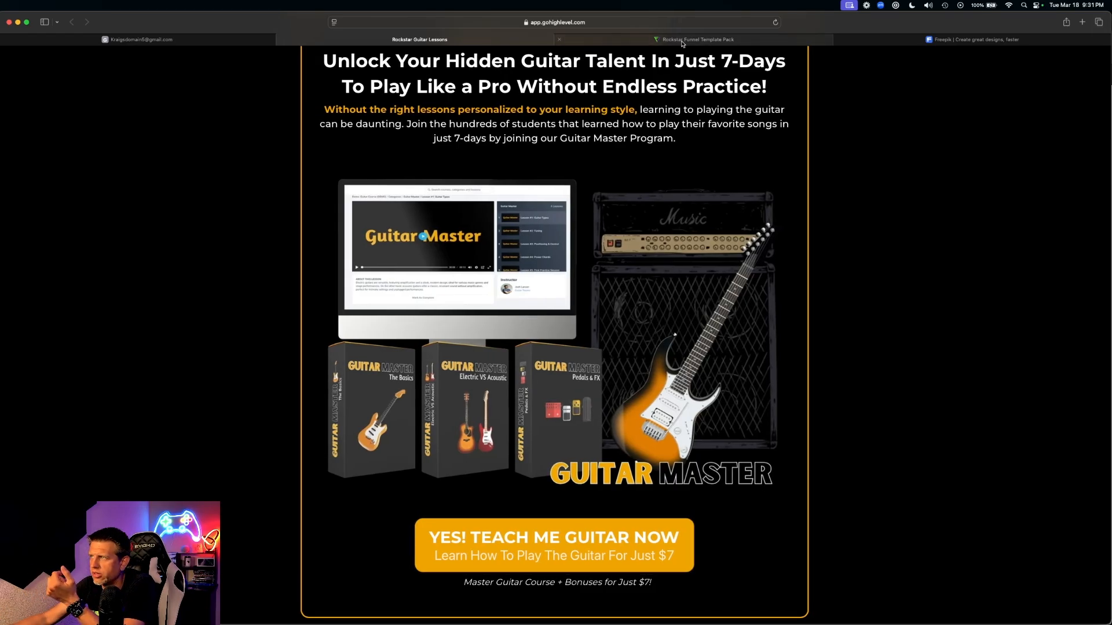
- Bring up the Rockstar Funnel Template Pack page at the $7 Offer Ignitor pricing box
{"action": "left_click", "coordinate": [682, 39]}
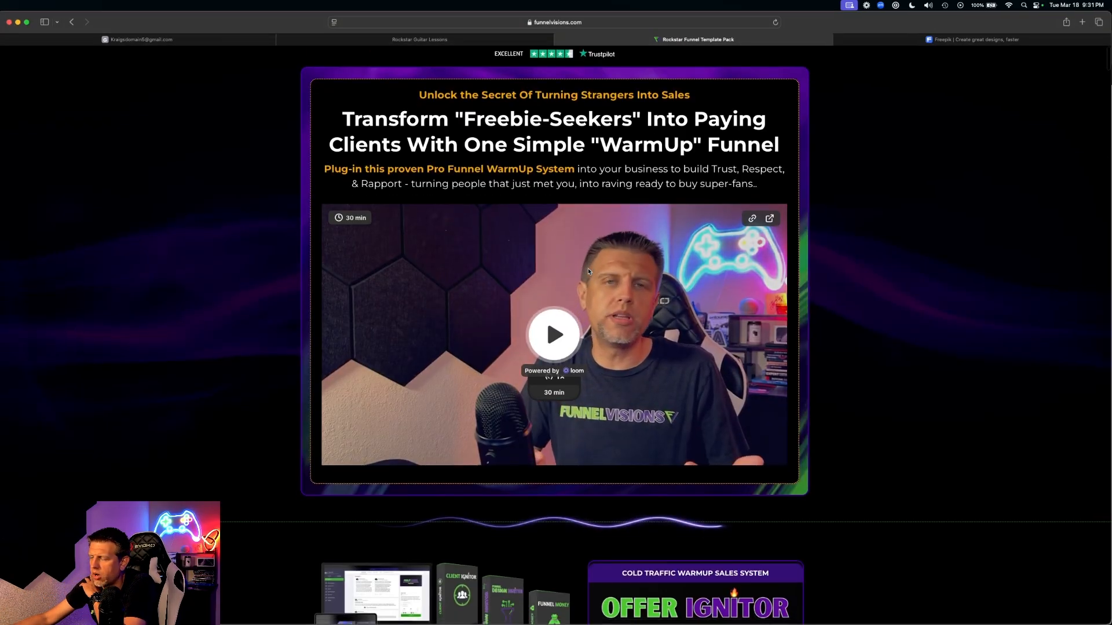
{"action": "scroll", "coordinate": [585, 270], "scroll_direction": "down", "scroll_amount": 10}
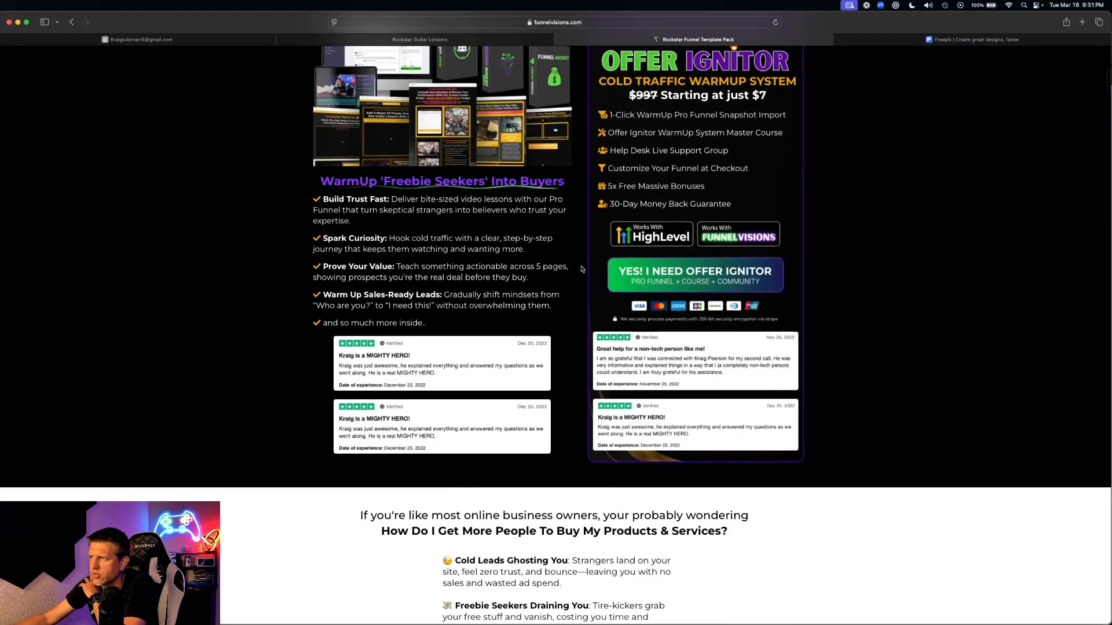
{"action": "scroll", "coordinate": [582, 269], "scroll_direction": "up", "scroll_amount": 4}
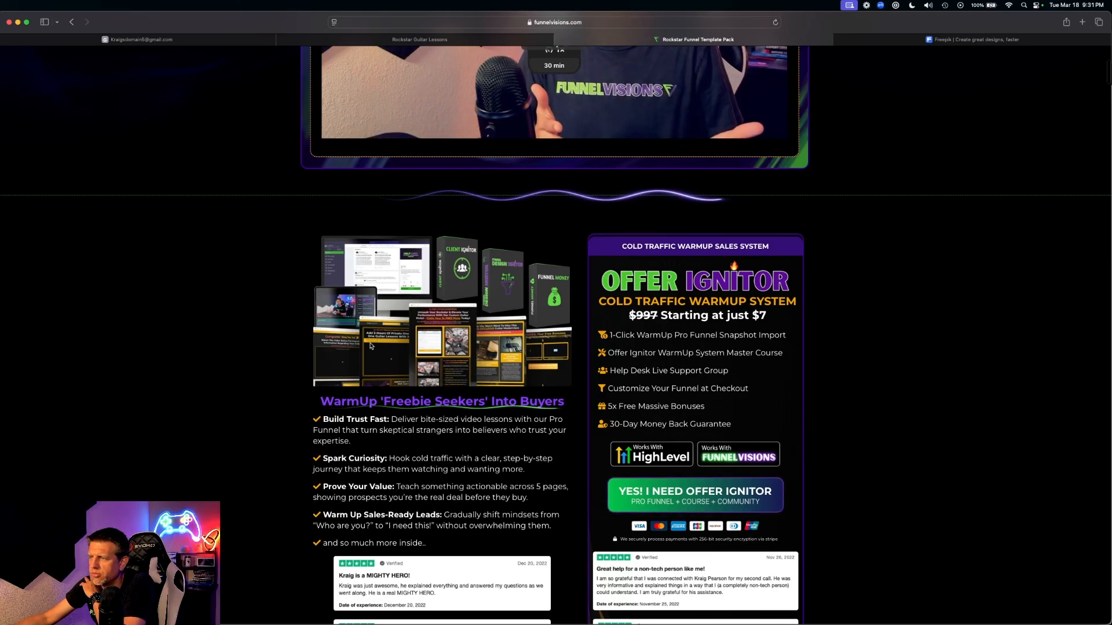
- Go back to the Rockstar Guitar Lessons page, then launch Photoshop from the Dock
{"action": "left_click", "coordinate": [464, 40]}
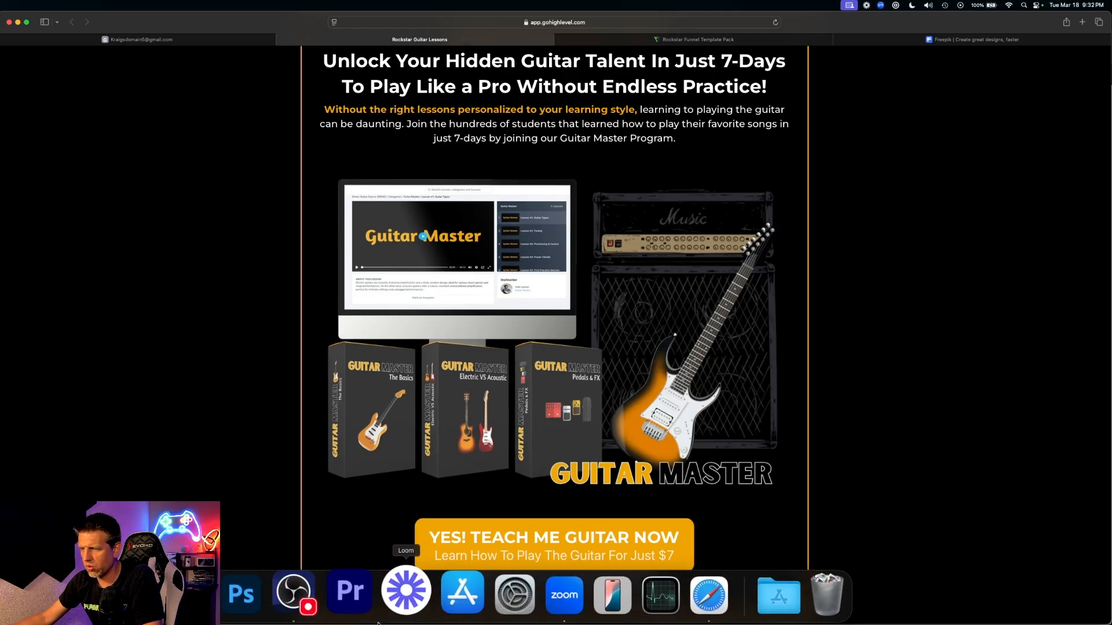
{"action": "left_click", "coordinate": [262, 597]}
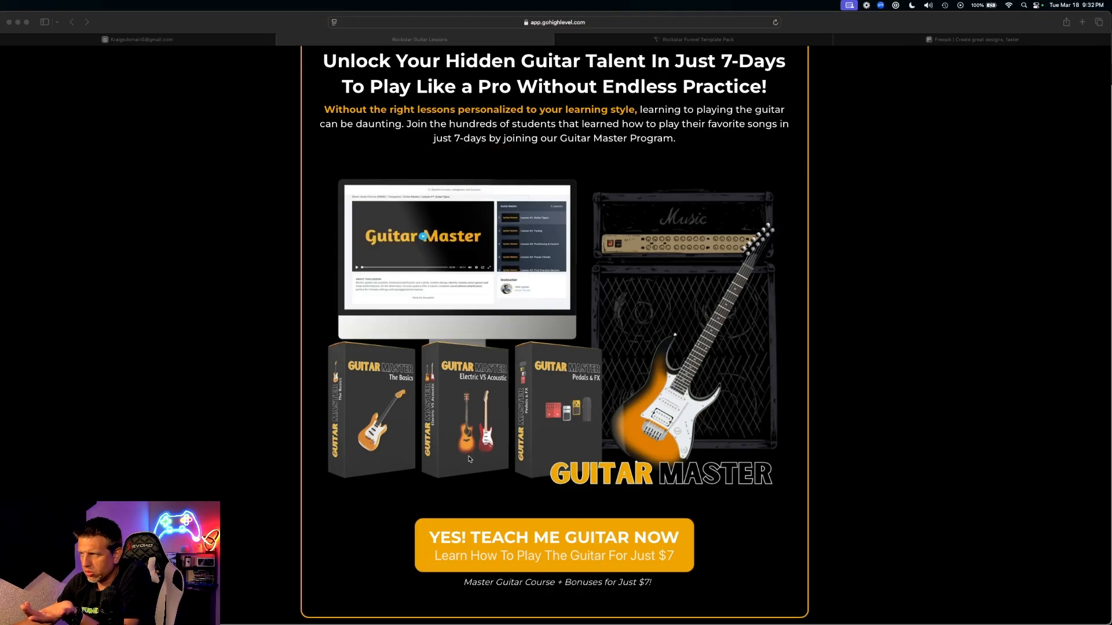
{"action": "key", "text": "ctrl+Up"}
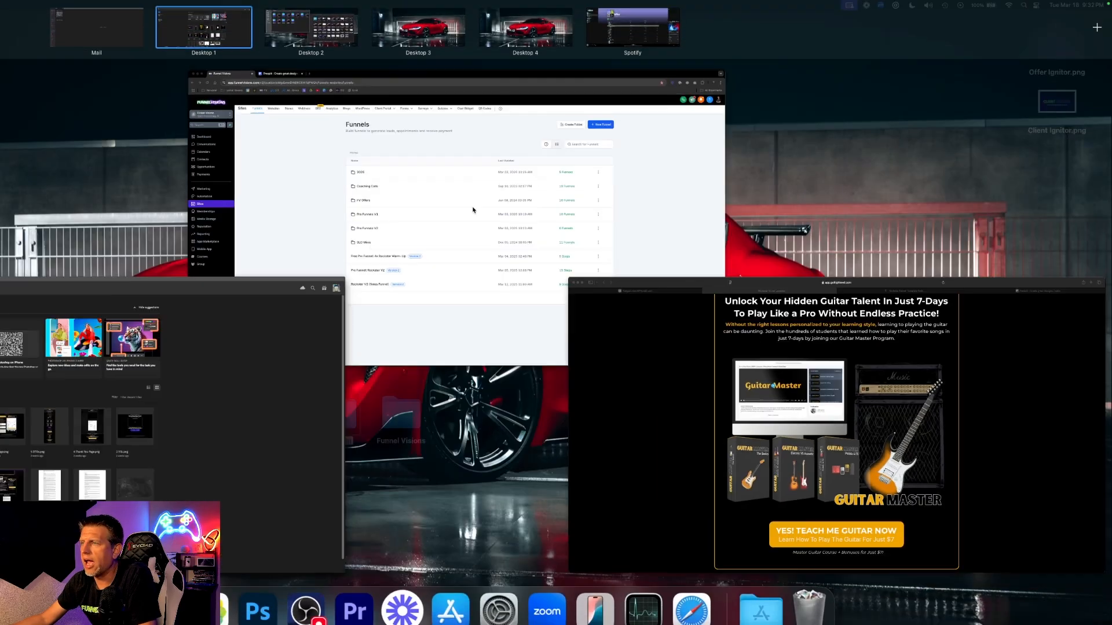
{"action": "left_click", "coordinate": [438, 192]}
{"action": "key", "text": "ctrl+Up"}
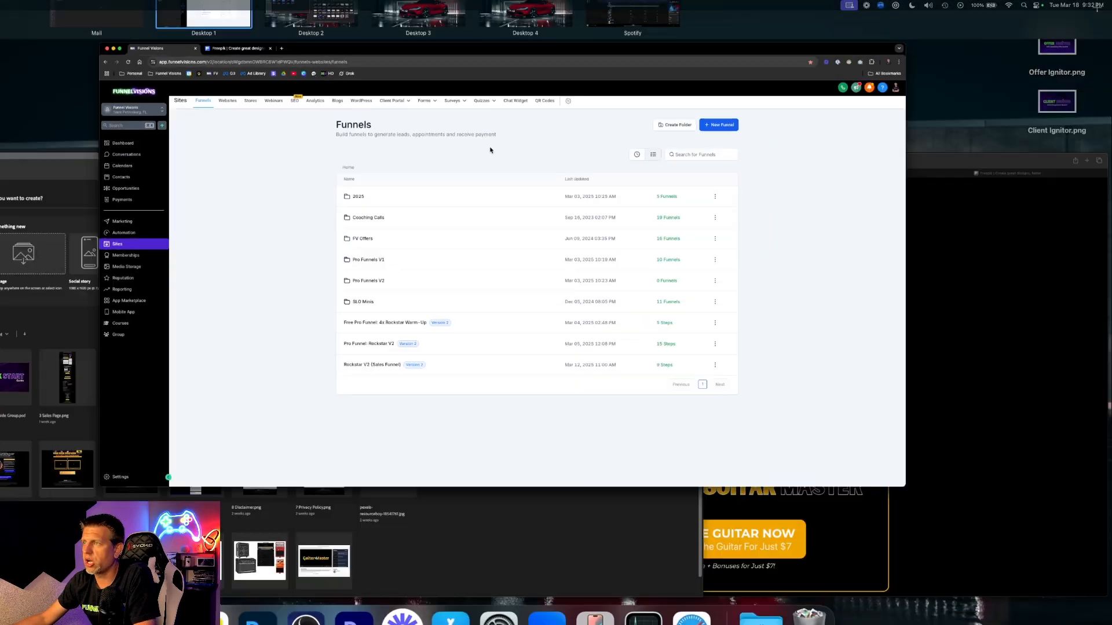
{"action": "left_click", "coordinate": [862, 404]}
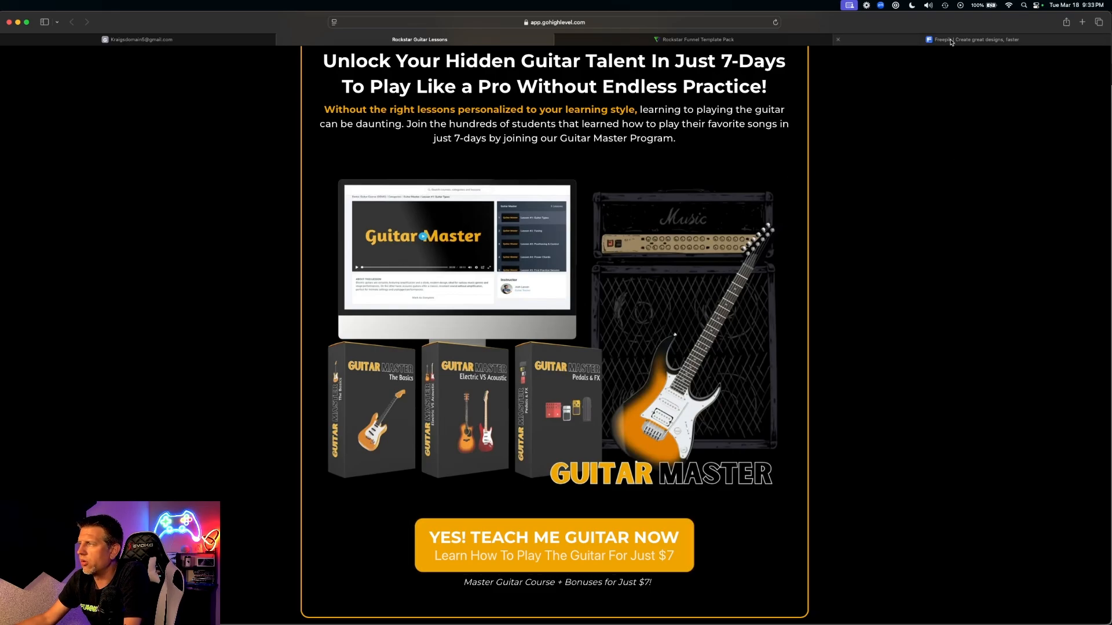
- Load freepik.com in the Freepik tab, browse the homepage, then return to the Rockstar Guitar Lessons page
{"action": "left_click", "coordinate": [951, 40]}
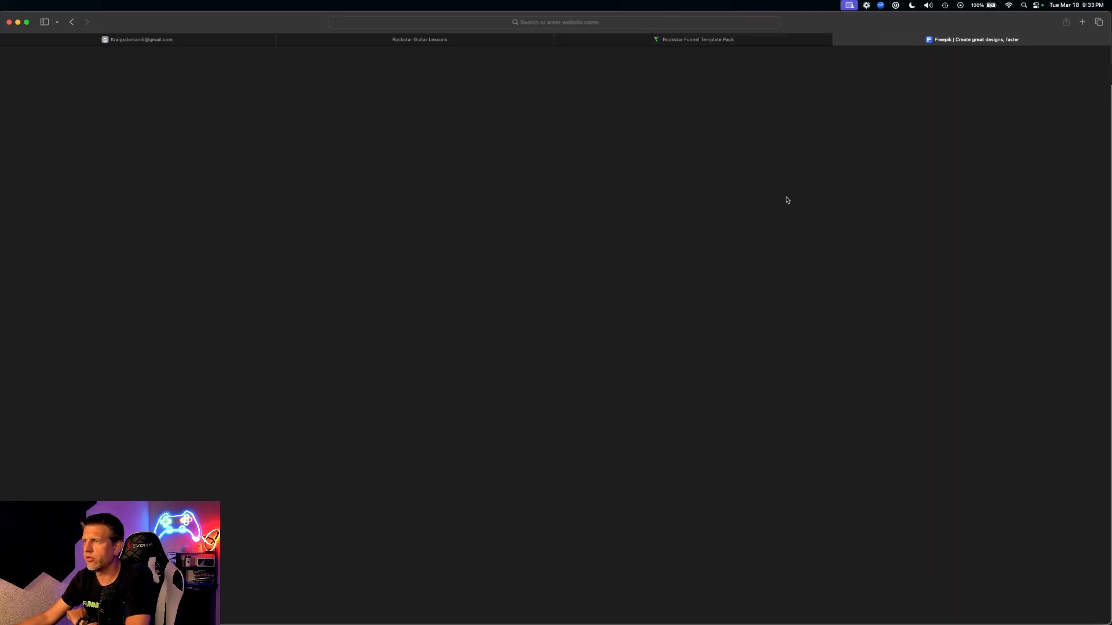
{"action": "left_click", "coordinate": [599, 24]}
{"action": "type", "text": "fre"}
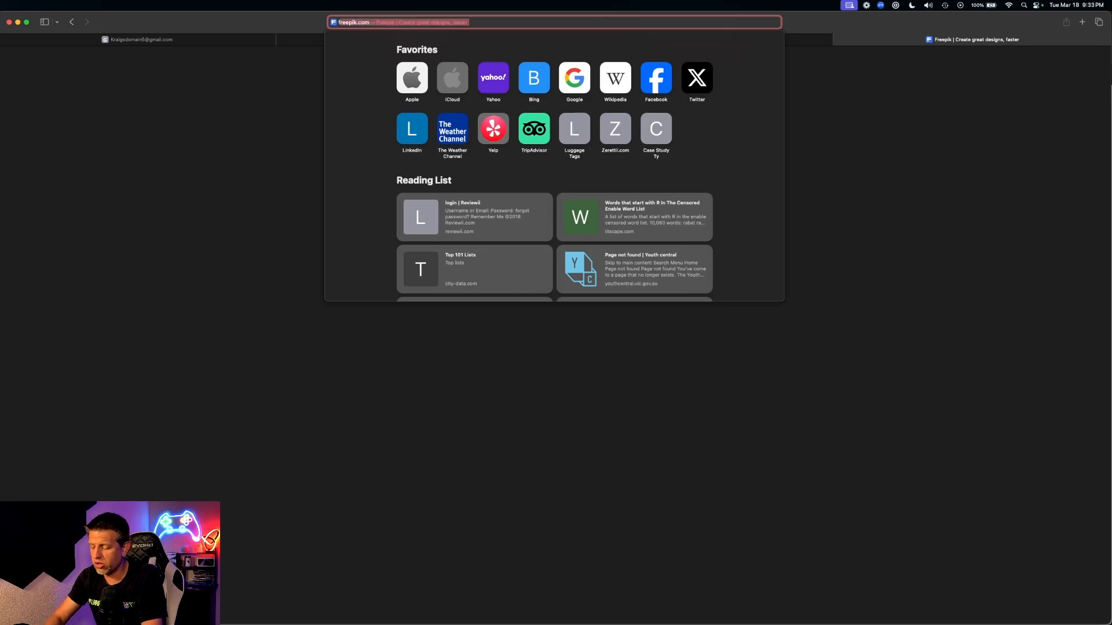
{"action": "type", "text": "epik.com"}
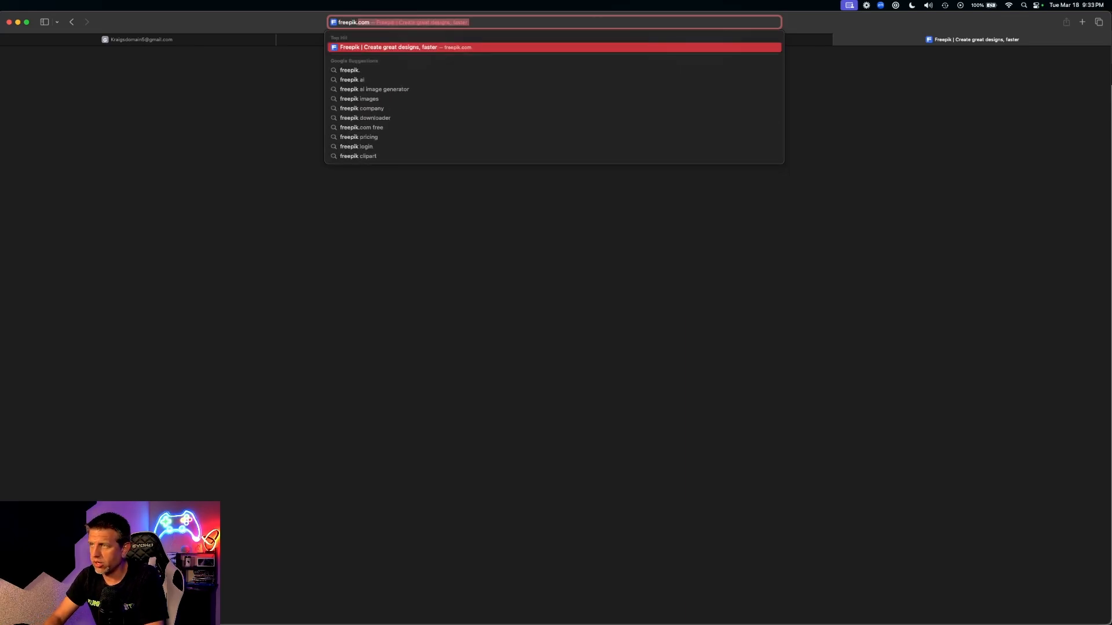
{"action": "key", "text": "Return"}
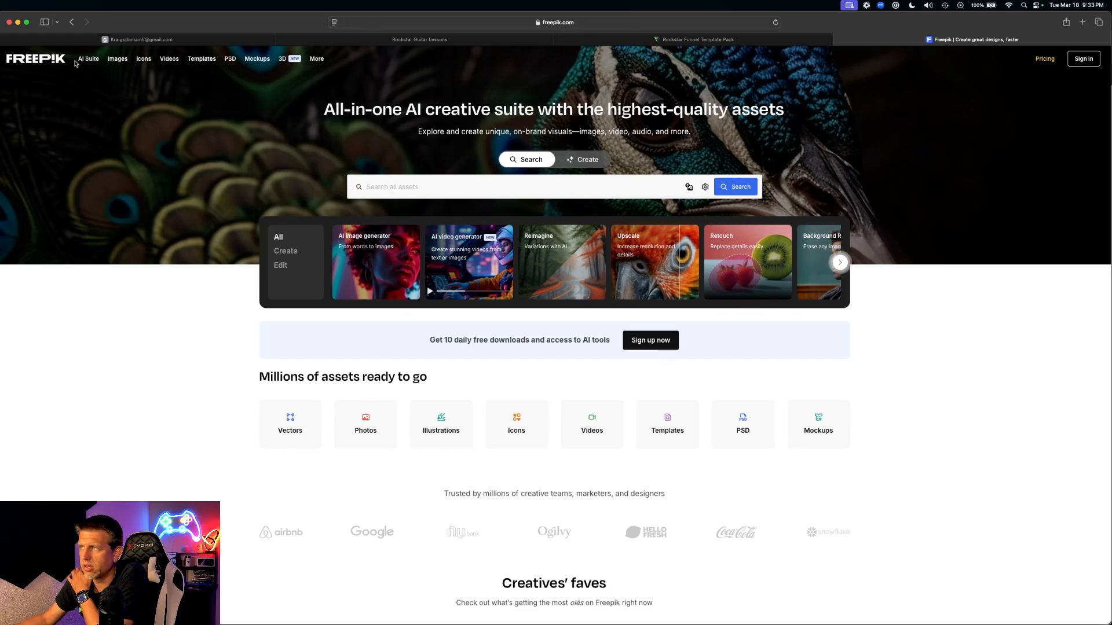
{"action": "scroll", "coordinate": [467, 297], "scroll_direction": "down", "scroll_amount": 5}
{"action": "scroll", "coordinate": [466, 296], "scroll_direction": "up", "scroll_amount": 5}
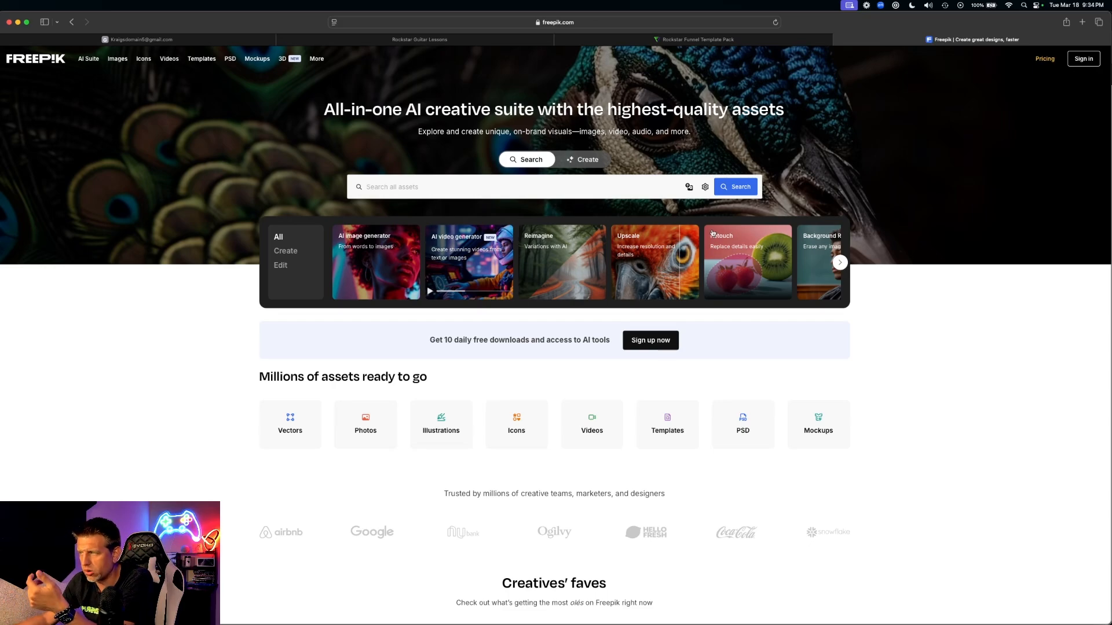
{"action": "scroll", "coordinate": [713, 234], "scroll_direction": "right", "scroll_amount": 2}
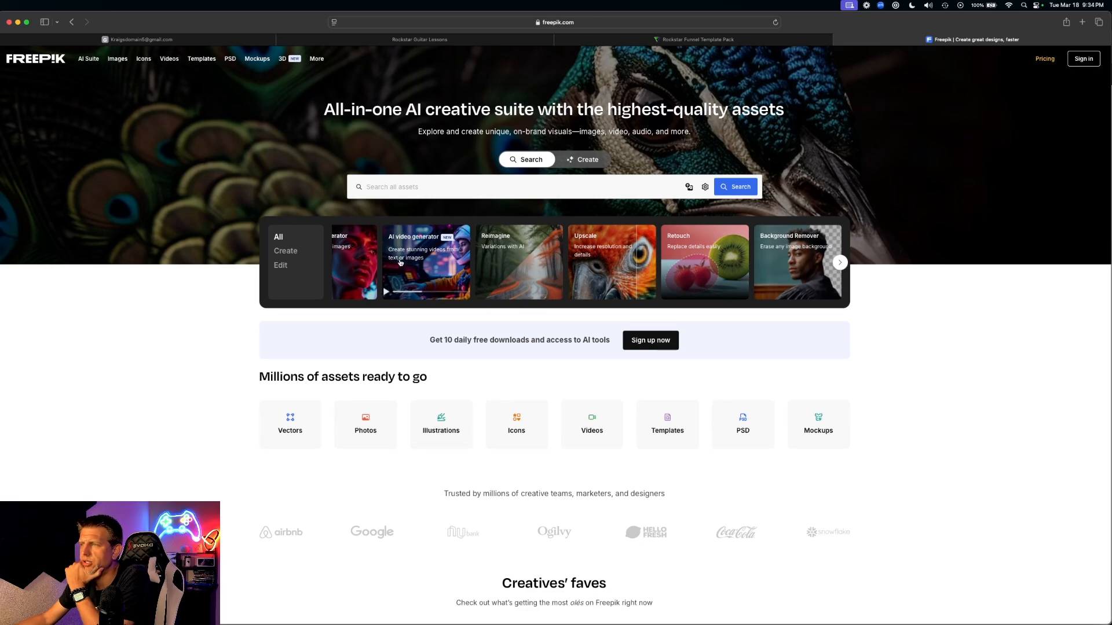
{"action": "left_click", "coordinate": [419, 40]}
- Compare the Guitar Master sales section with the Freepik site, ending with Freepik in front
{"action": "scroll", "coordinate": [500, 261], "scroll_direction": "down", "scroll_amount": 3}
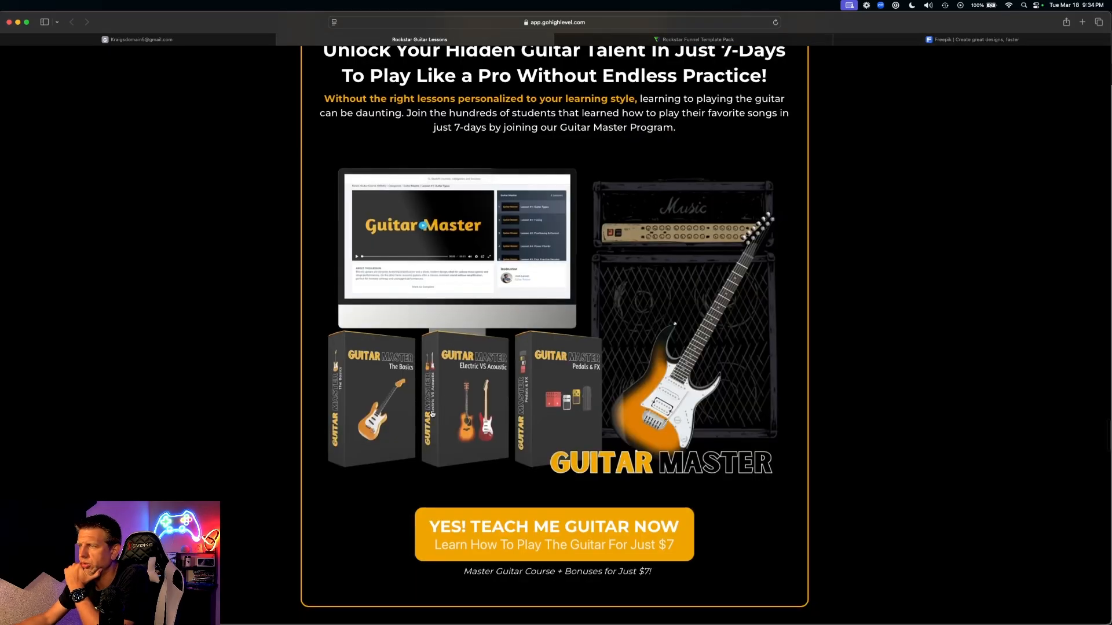
{"action": "scroll", "coordinate": [409, 282], "scroll_direction": "up", "scroll_amount": 3}
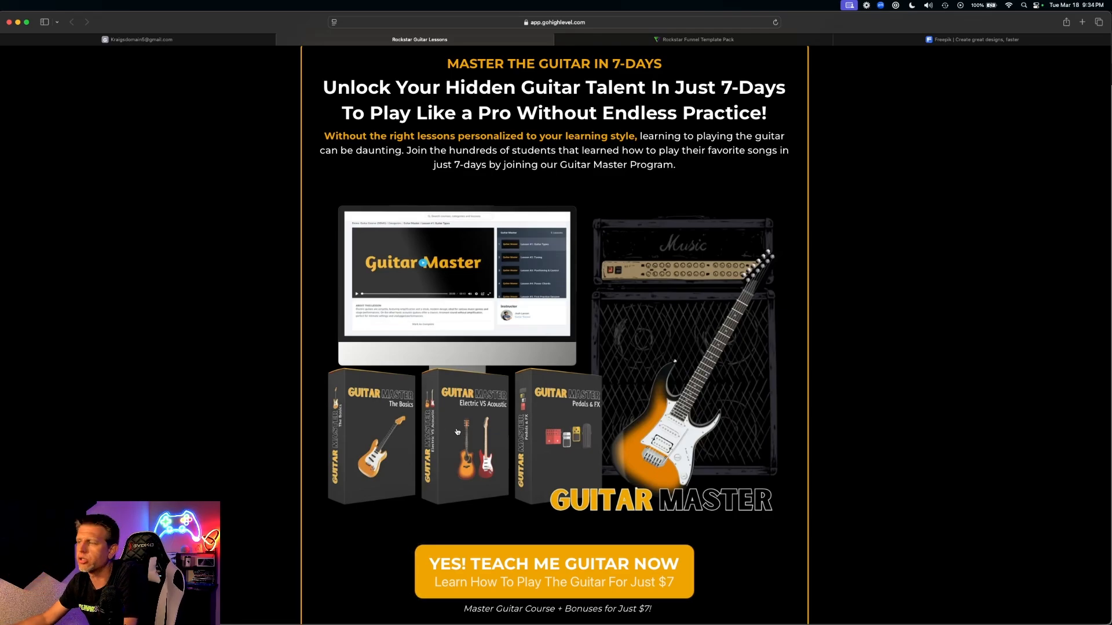
{"action": "left_click", "coordinate": [954, 40]}
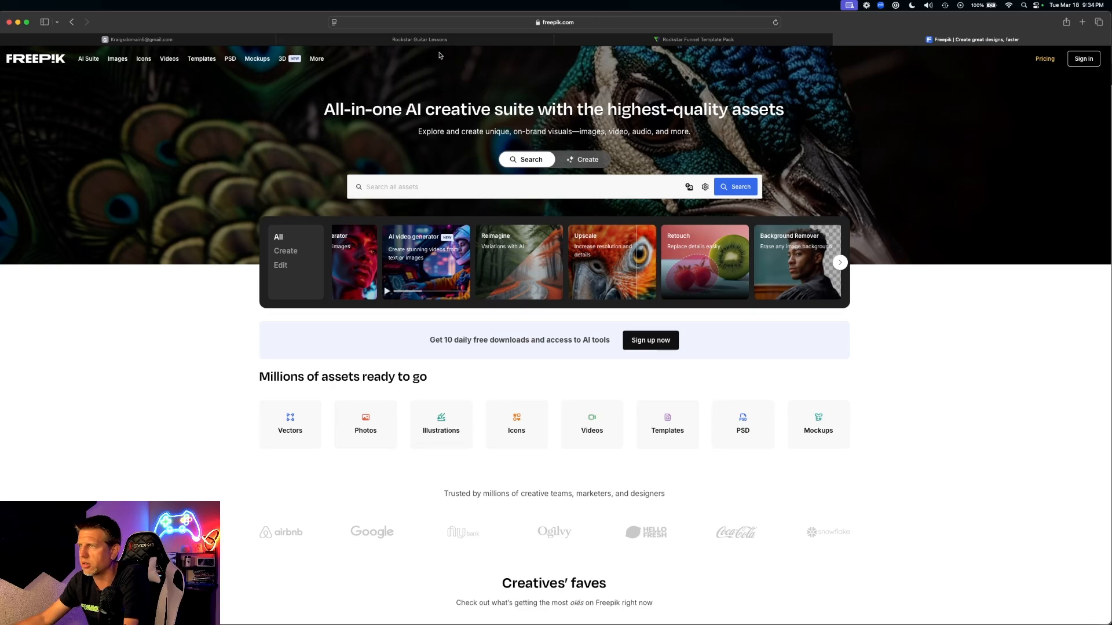
{"action": "left_click", "coordinate": [419, 39]}
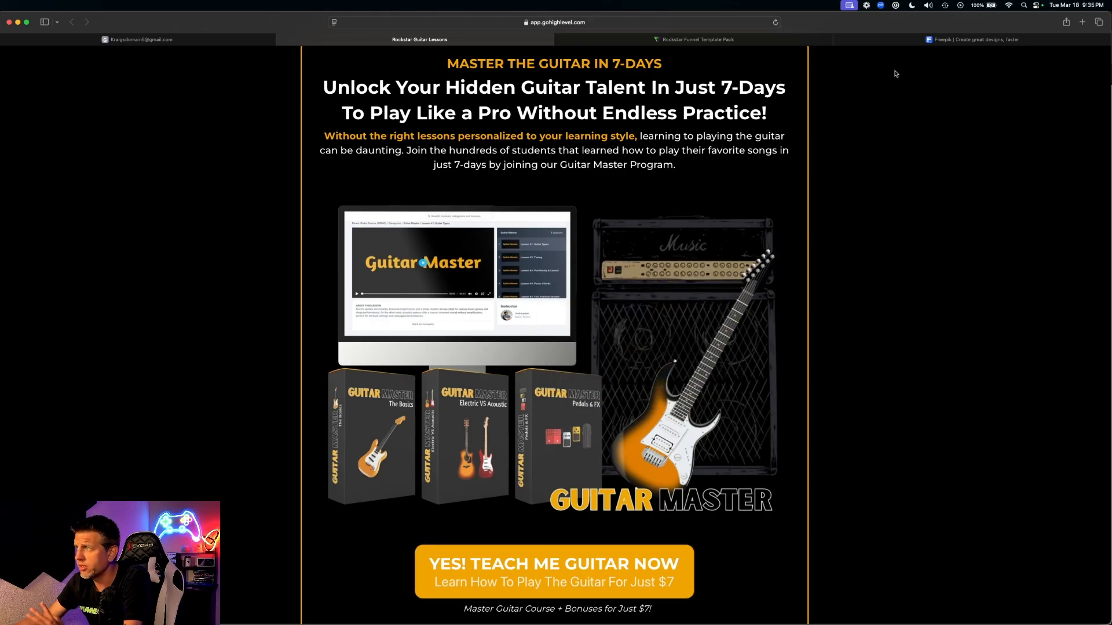
{"action": "left_click", "coordinate": [918, 44]}
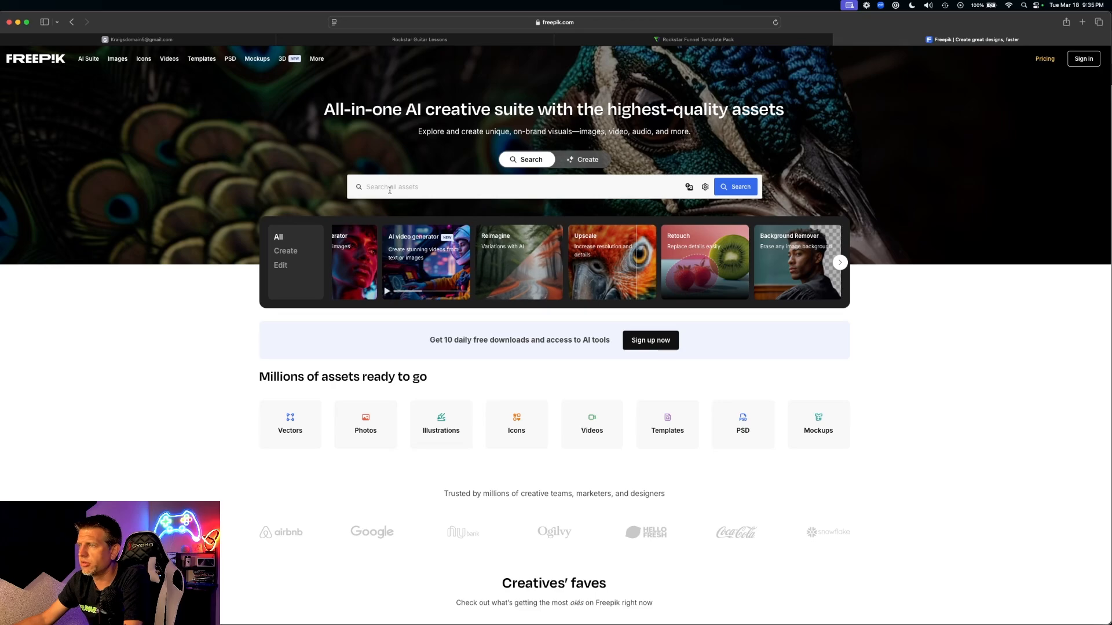
- Search Freepik for 'software box mockup' and scroll through the roughly 33.8k results
{"action": "left_click", "coordinate": [421, 179]}
{"action": "type", "text": "software boc"}
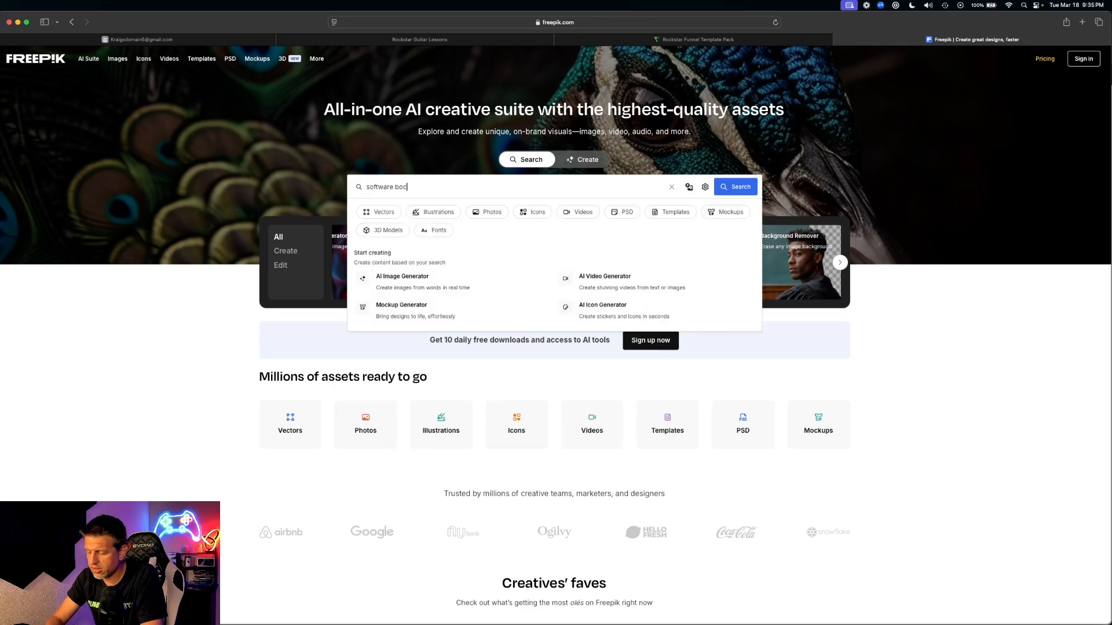
{"action": "key", "text": "BackSpace"}
{"action": "type", "text": "x mock"}
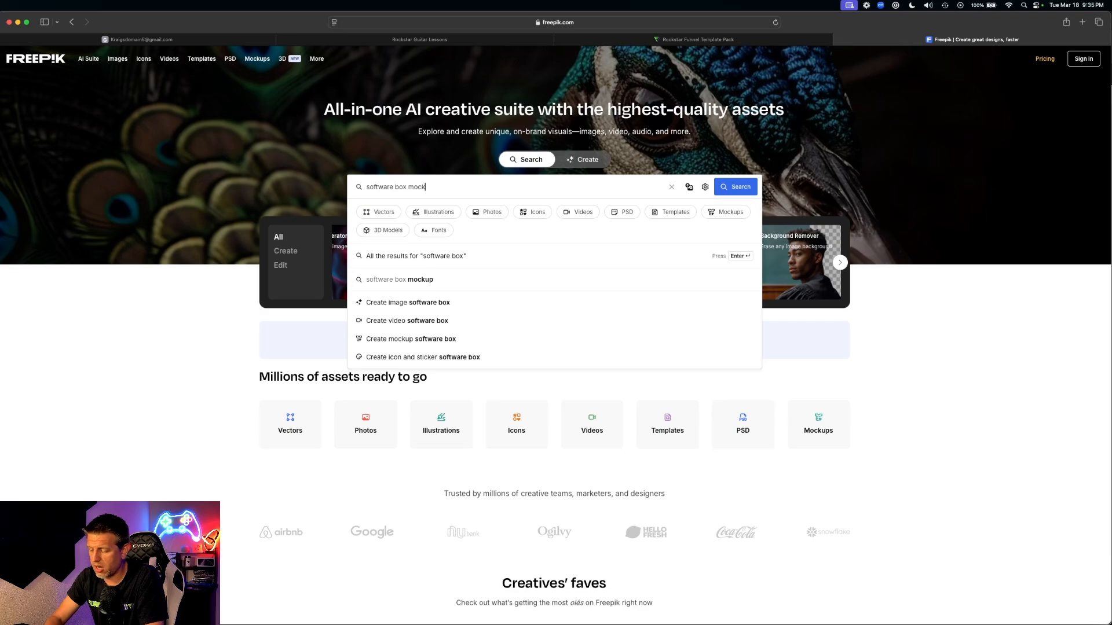
{"action": "key", "text": "Return"}
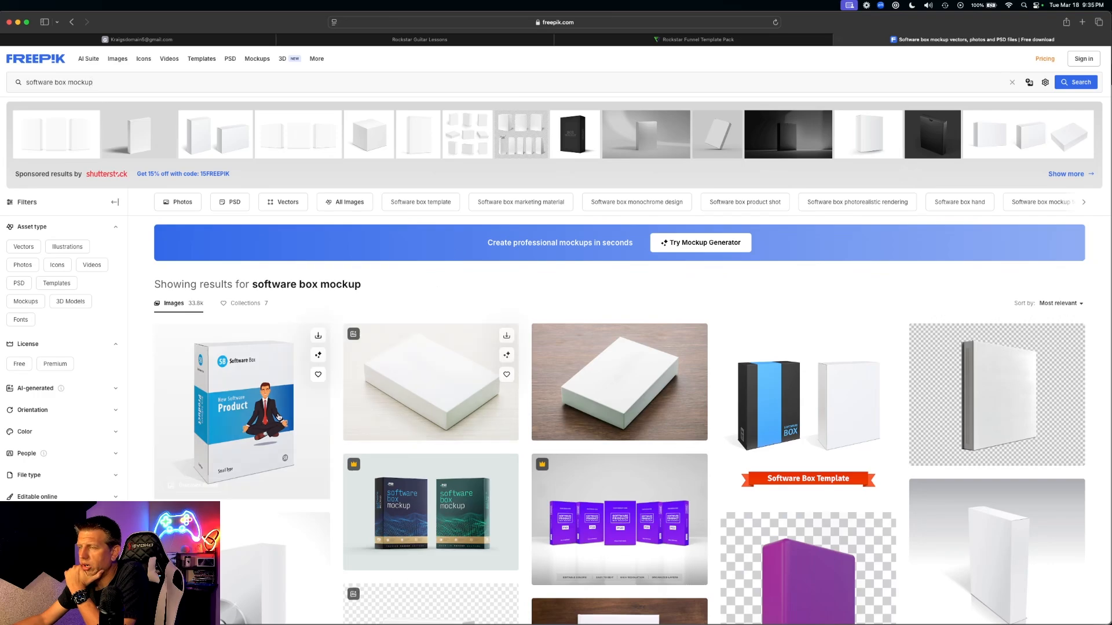
{"action": "scroll", "coordinate": [215, 250], "scroll_direction": "down", "scroll_amount": 3}
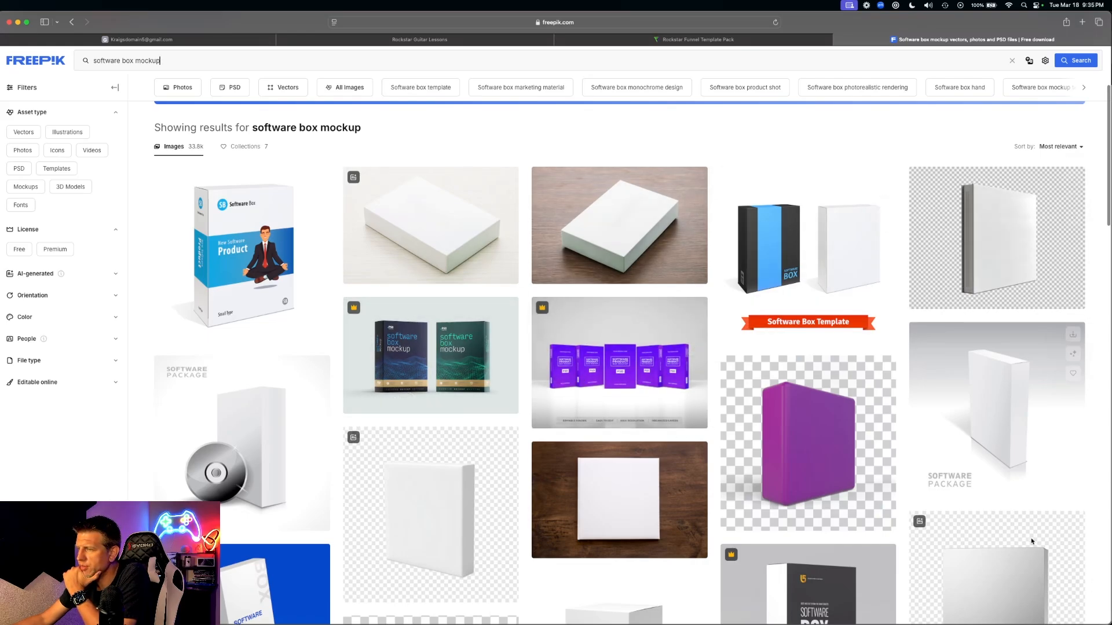
{"action": "scroll", "coordinate": [465, 430], "scroll_direction": "down", "scroll_amount": 3}
{"action": "scroll", "coordinate": [465, 430], "scroll_direction": "down", "scroll_amount": 15}
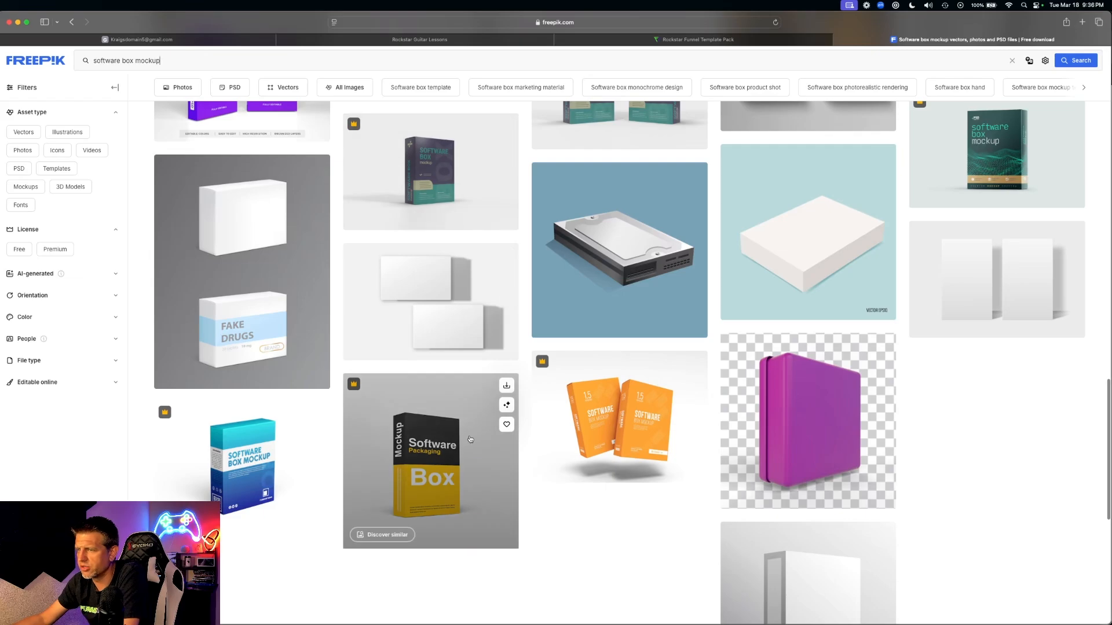
{"action": "scroll", "coordinate": [465, 417], "scroll_direction": "down", "scroll_amount": 8}
{"action": "scroll", "coordinate": [571, 415], "scroll_direction": "up", "scroll_amount": 20}
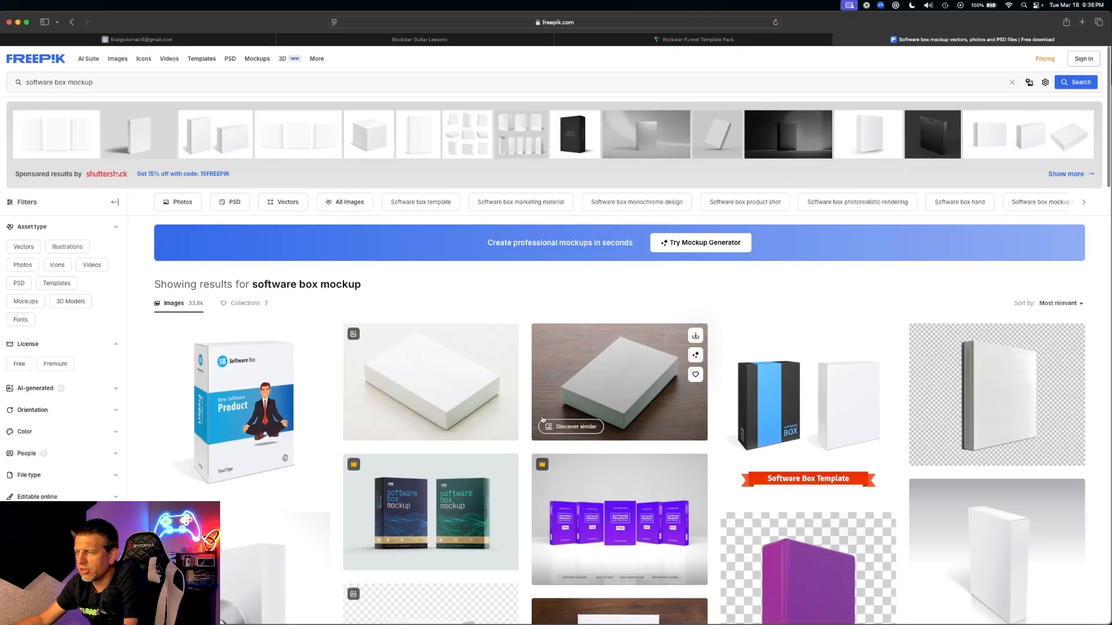
{"action": "scroll", "coordinate": [553, 423], "scroll_direction": "down", "scroll_amount": 2}
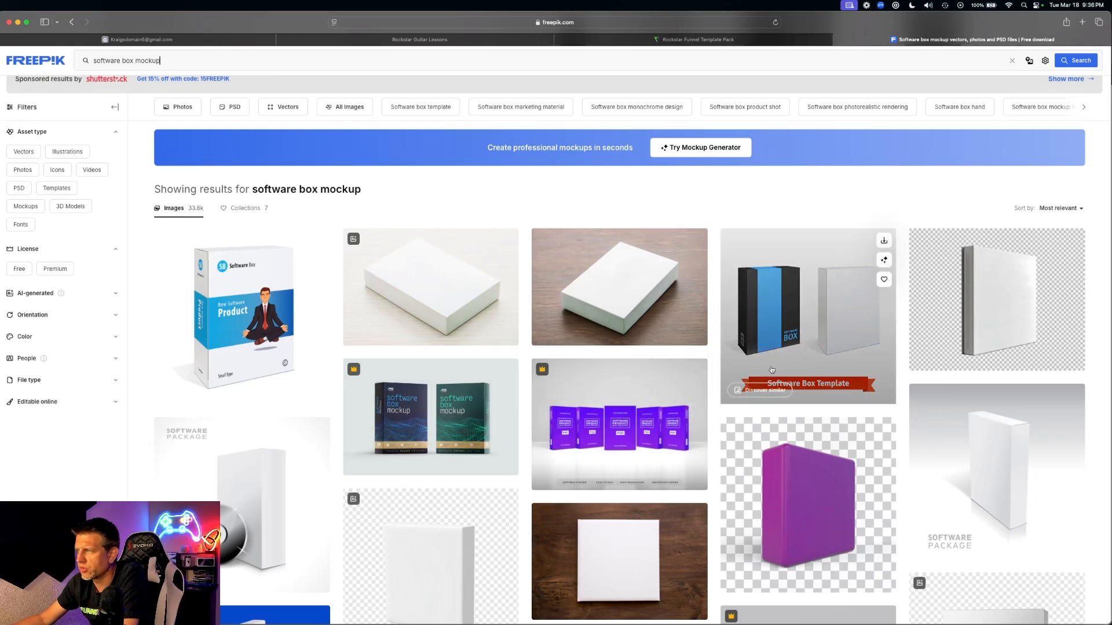
{"action": "scroll", "coordinate": [641, 341], "scroll_direction": "up", "scroll_amount": 2}
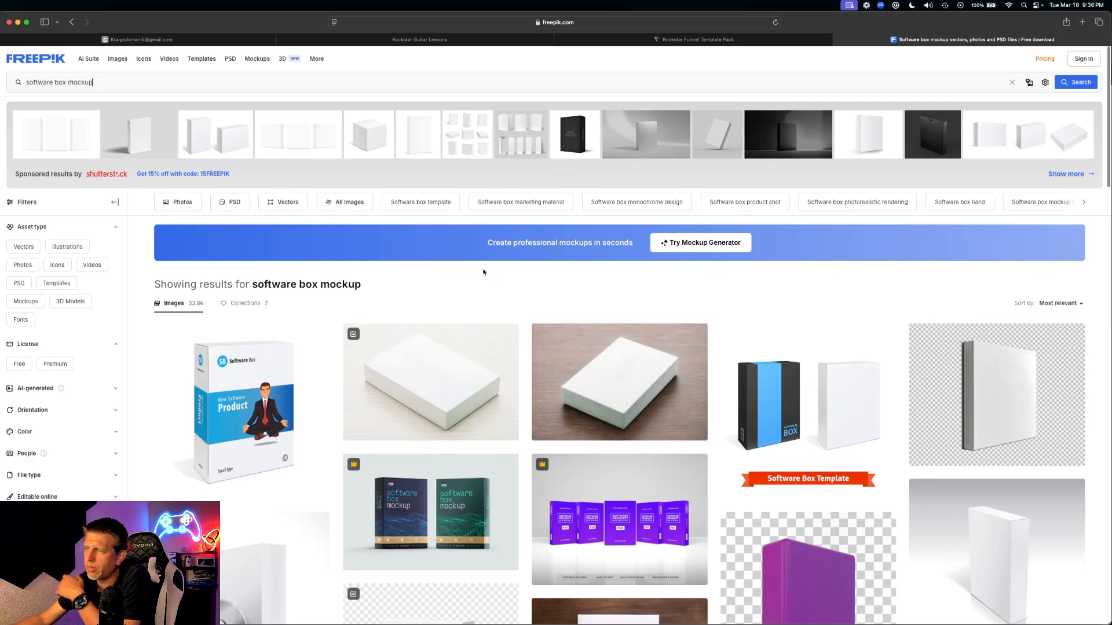
- Filter the software box mockup results to PSD and browse the roughly 11.5k templates
{"action": "left_click", "coordinate": [232, 204]}
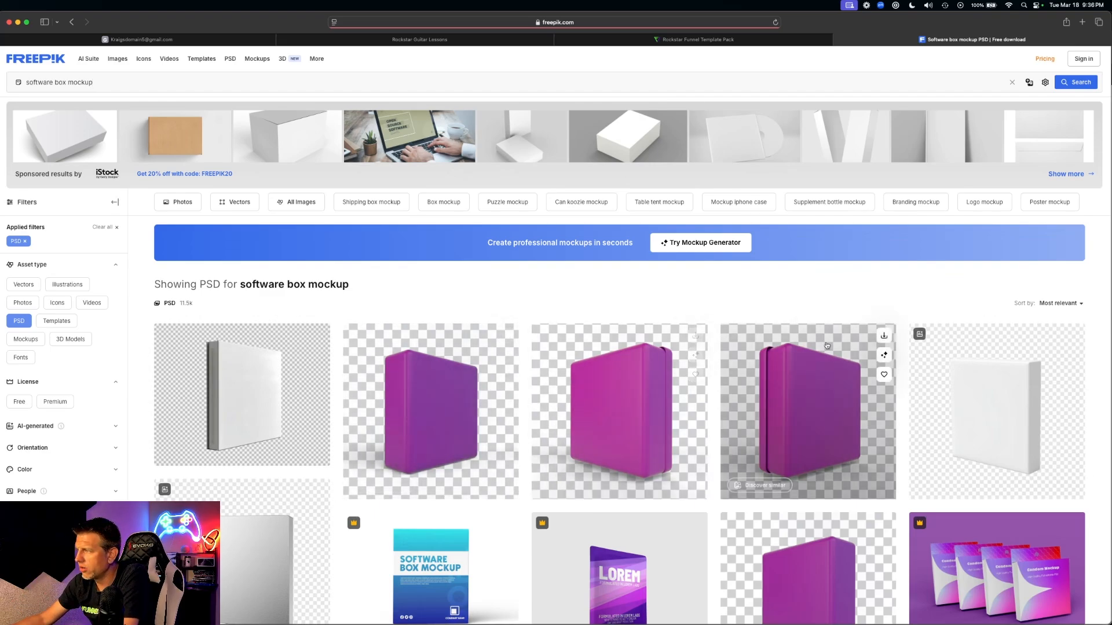
{"action": "scroll", "coordinate": [808, 405], "scroll_direction": "down", "scroll_amount": 5}
{"action": "scroll", "coordinate": [686, 338], "scroll_direction": "down", "scroll_amount": 5}
{"action": "scroll", "coordinate": [676, 336], "scroll_direction": "up", "scroll_amount": 3}
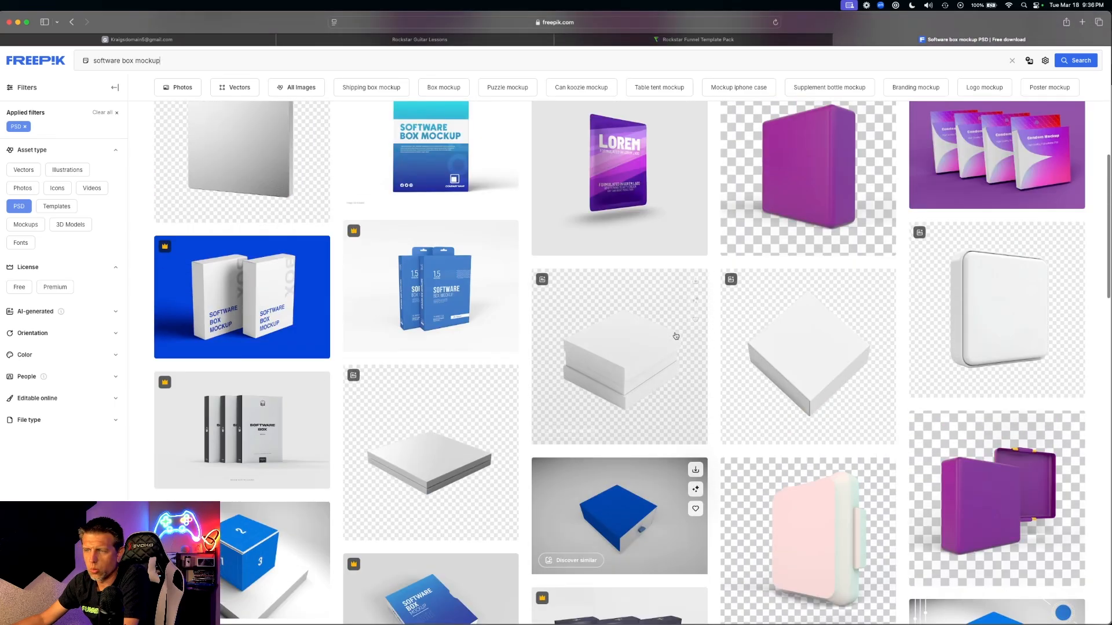
{"action": "scroll", "coordinate": [675, 336], "scroll_direction": "up", "scroll_amount": 8}
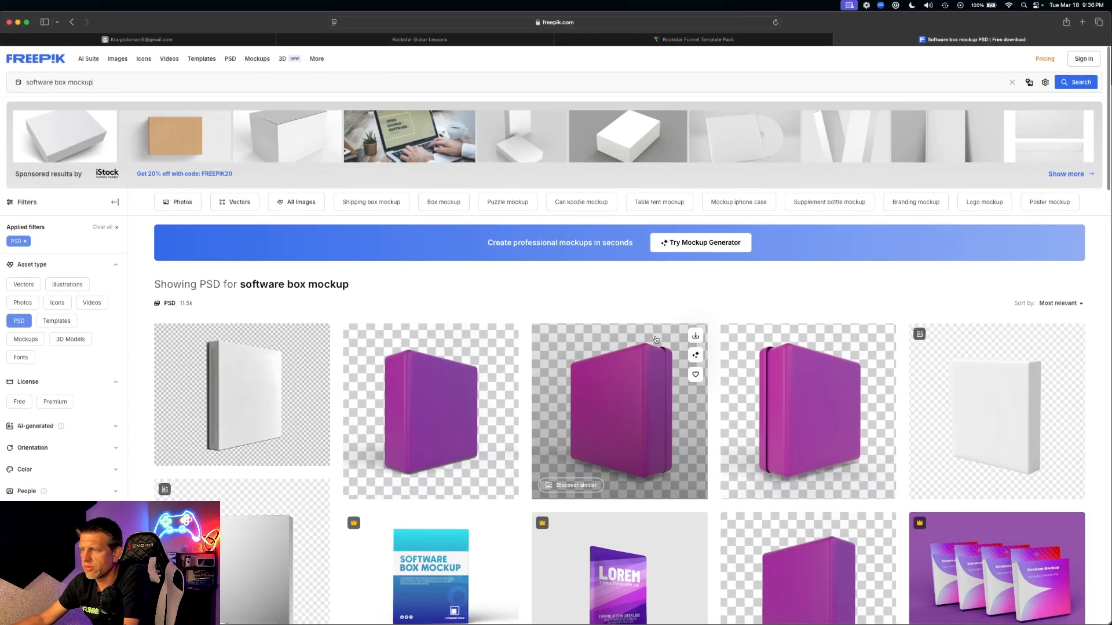
{"action": "scroll", "coordinate": [630, 345], "scroll_direction": "down", "scroll_amount": 6}
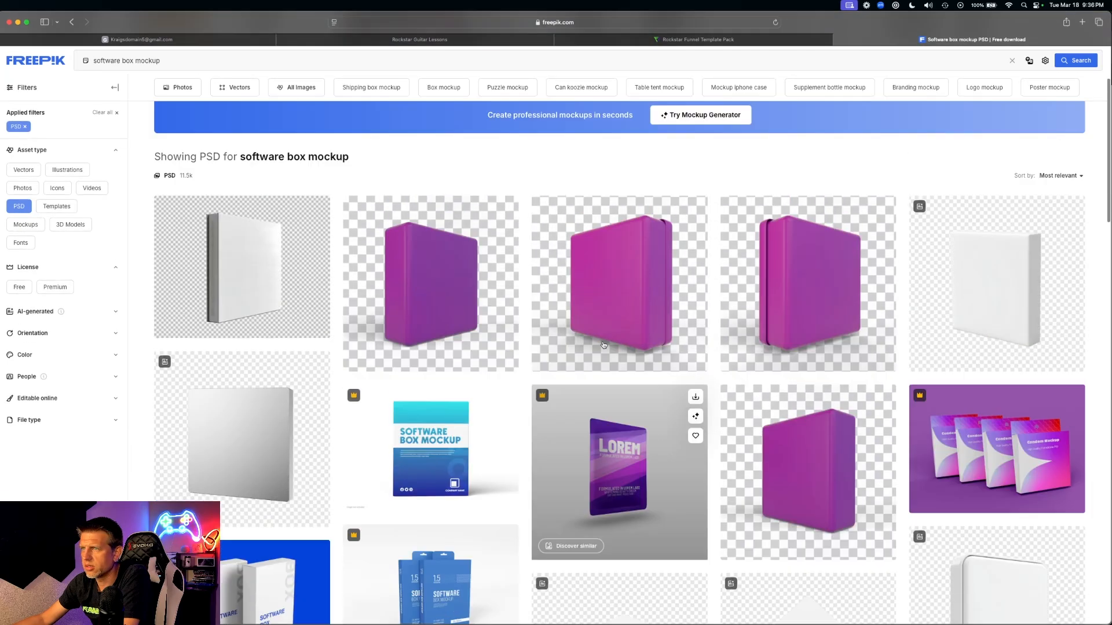
{"action": "scroll", "coordinate": [630, 346], "scroll_direction": "up", "scroll_amount": 2}
{"action": "scroll", "coordinate": [762, 395], "scroll_direction": "down", "scroll_amount": 7}
{"action": "scroll", "coordinate": [762, 396], "scroll_direction": "down", "scroll_amount": 4}
{"action": "scroll", "coordinate": [752, 405], "scroll_direction": "up", "scroll_amount": 4}
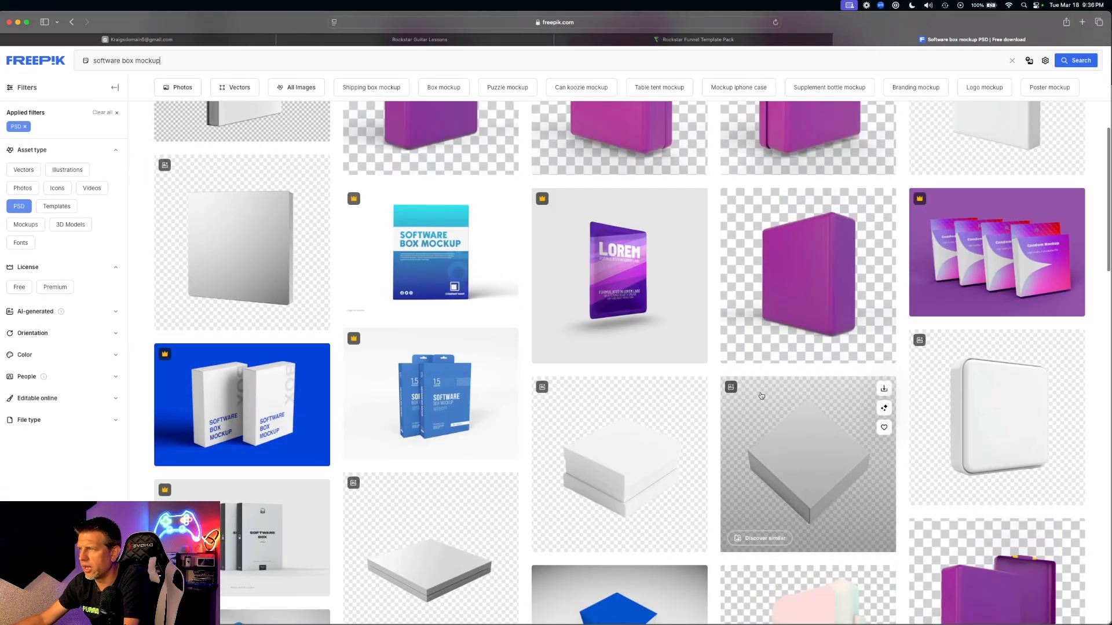
{"action": "scroll", "coordinate": [602, 373], "scroll_direction": "down", "scroll_amount": 4}
{"action": "scroll", "coordinate": [603, 373], "scroll_direction": "up", "scroll_amount": 1}
{"action": "scroll", "coordinate": [605, 374], "scroll_direction": "down", "scroll_amount": 6}
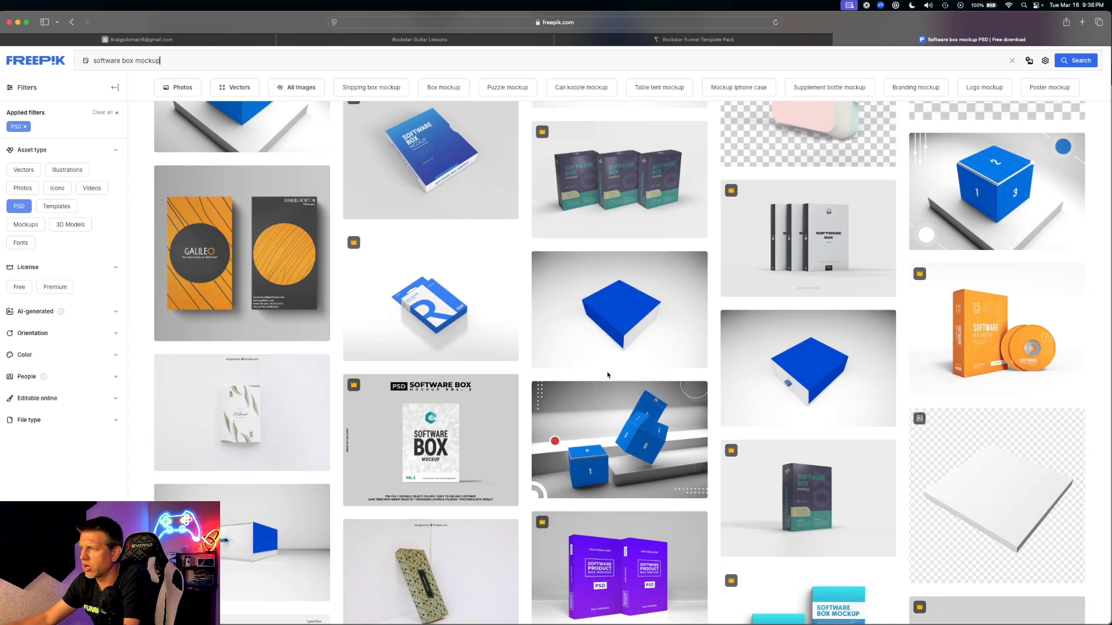
{"action": "mouse_move", "coordinate": [589, 311]}
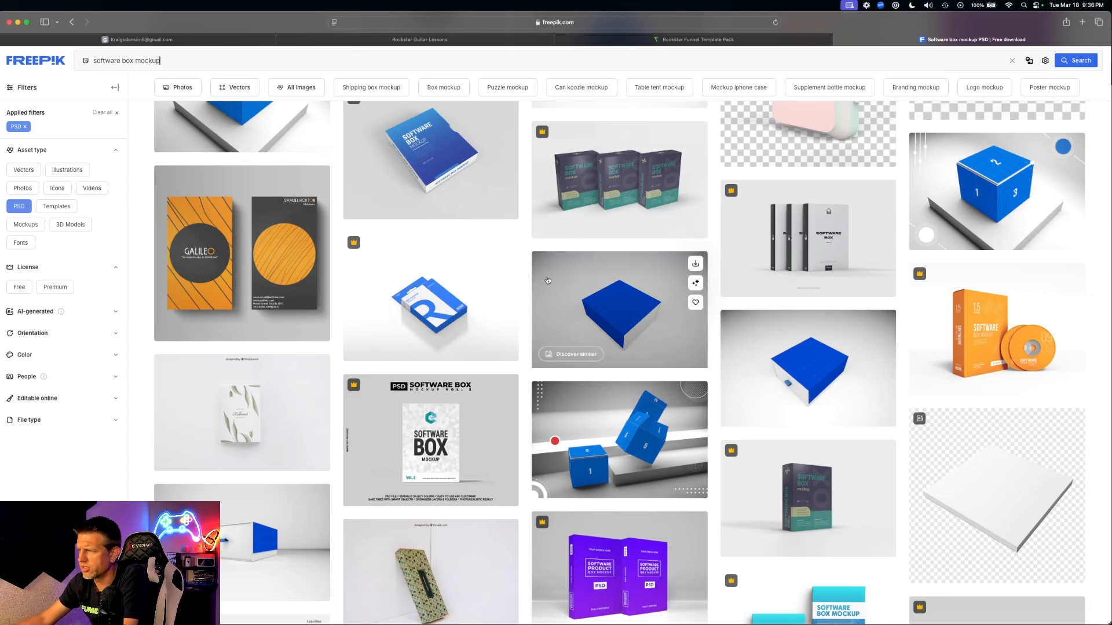
{"action": "scroll", "coordinate": [561, 316], "scroll_direction": "down", "scroll_amount": 4}
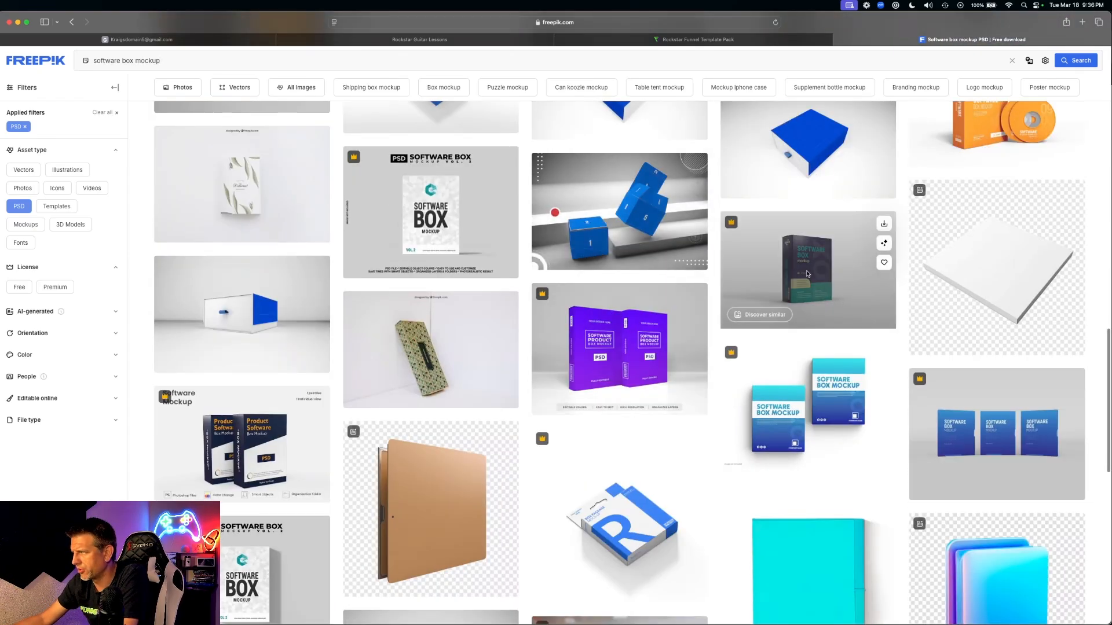
- Preview the dark 'Software box mockup 3d rendering' PSD, compare it with the Guitar Master page, then close it
{"action": "left_click", "coordinate": [839, 296]}
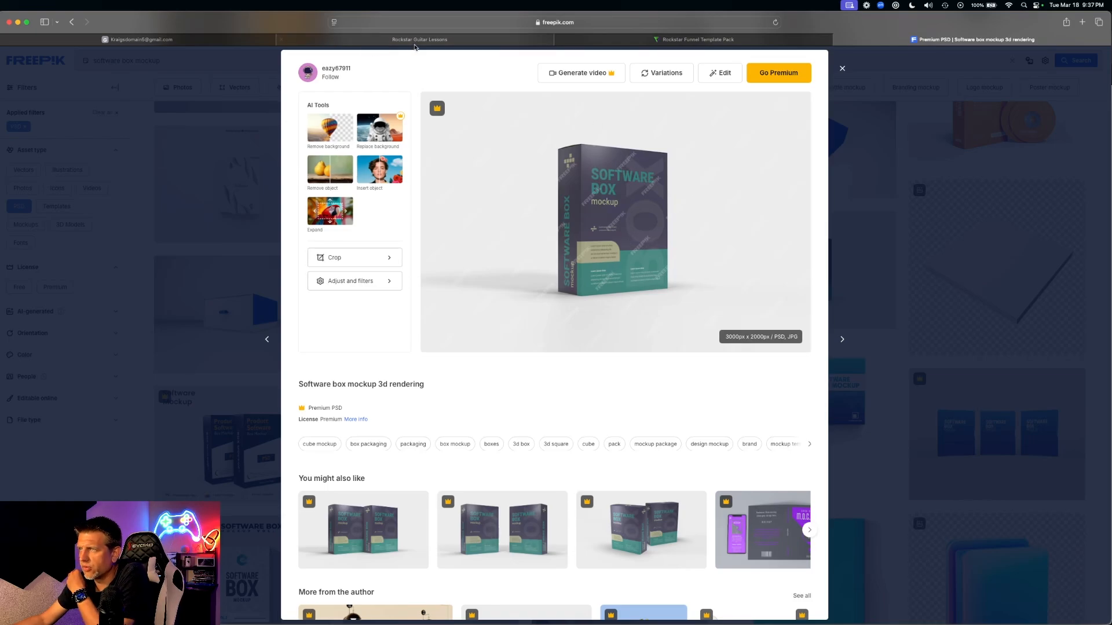
{"action": "left_click", "coordinate": [414, 42]}
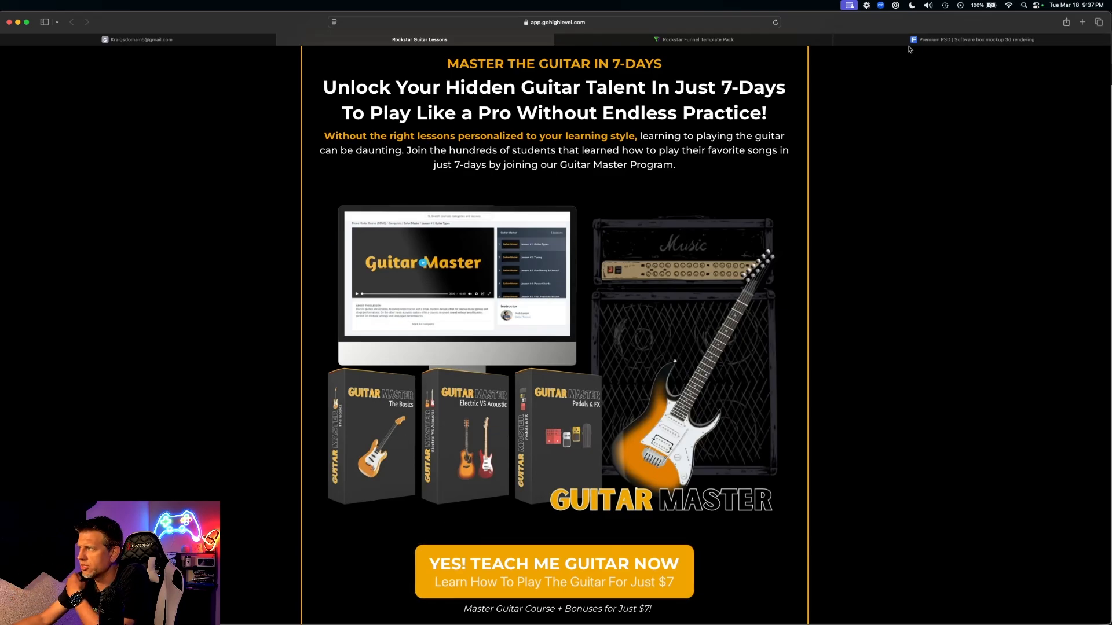
{"action": "left_click", "coordinate": [927, 40]}
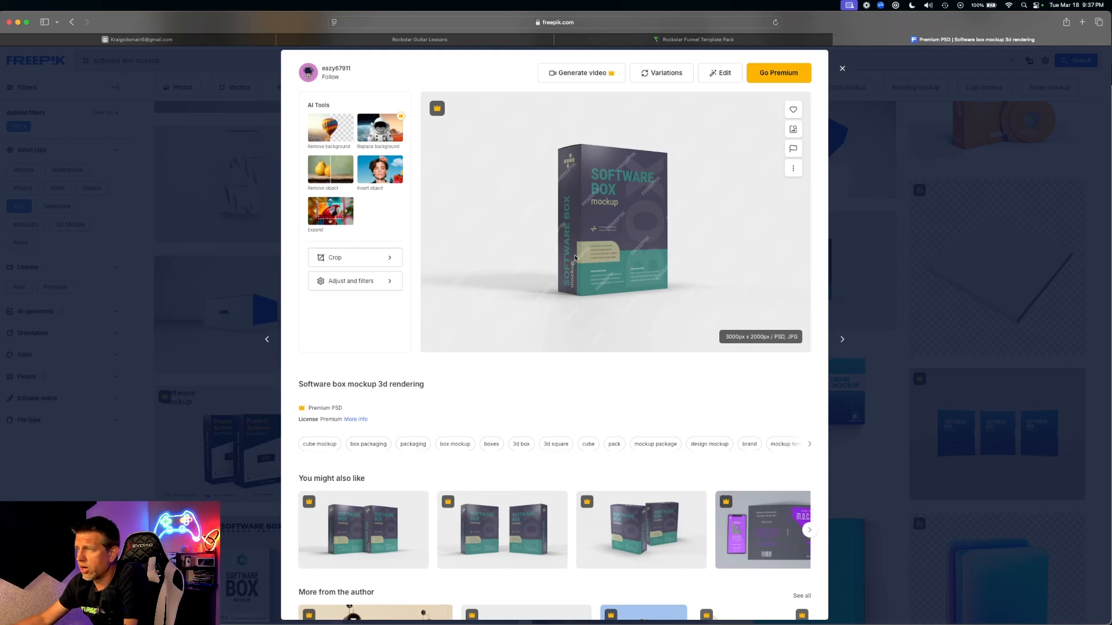
{"action": "scroll", "coordinate": [573, 290], "scroll_direction": "down", "scroll_amount": 5}
{"action": "scroll", "coordinate": [603, 220], "scroll_direction": "up", "scroll_amount": 5}
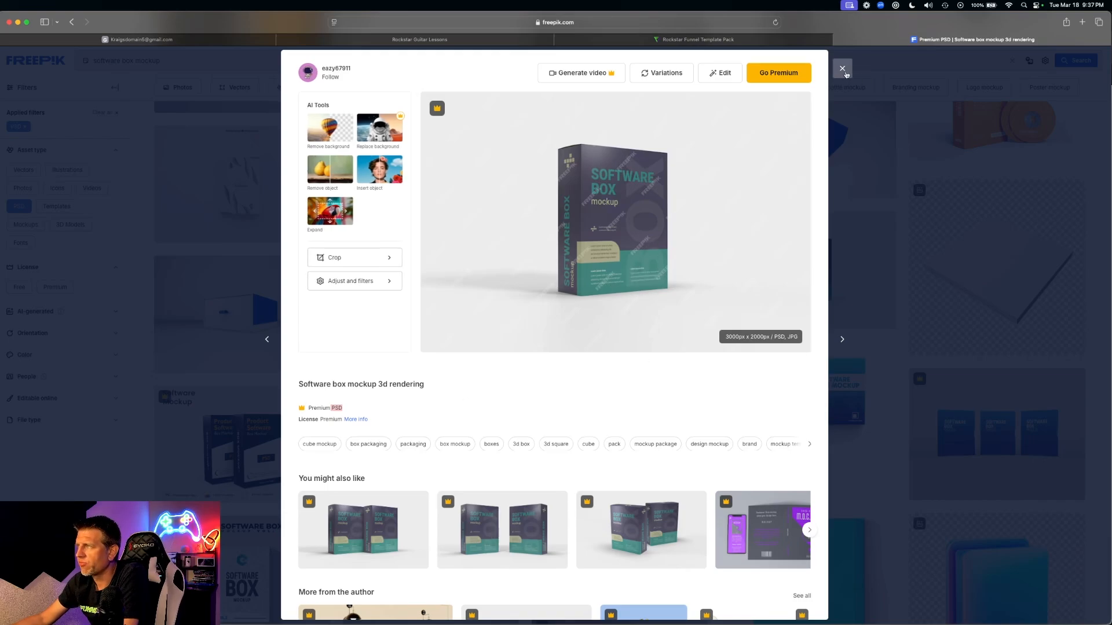
{"action": "left_click", "coordinate": [844, 72]}
{"action": "scroll", "coordinate": [568, 223], "scroll_direction": "up", "scroll_amount": 10}
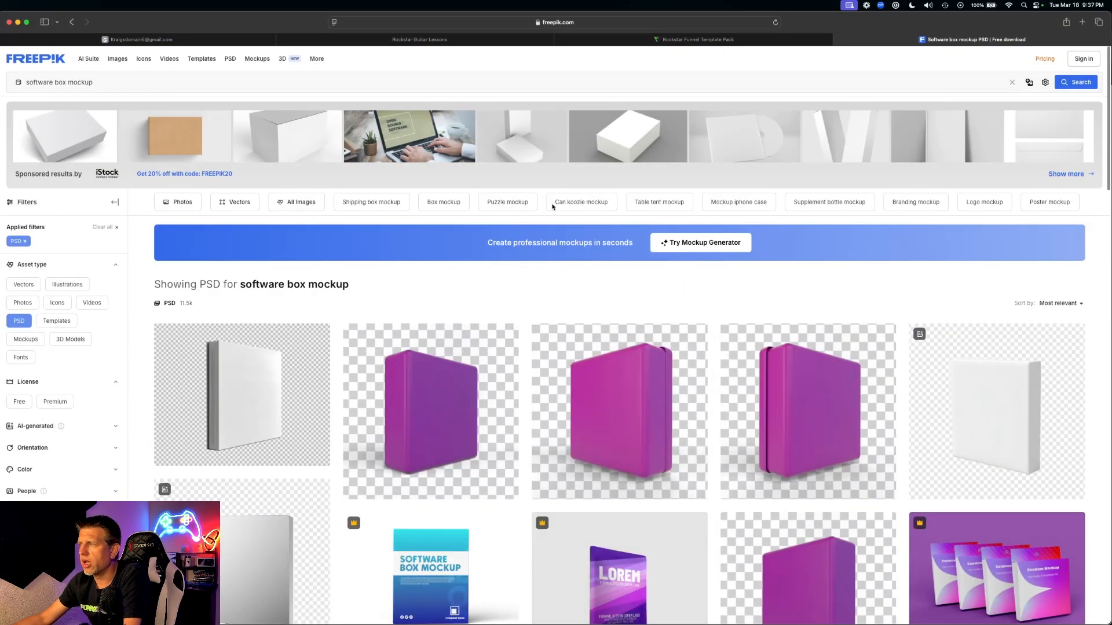
{"action": "left_click_drag", "start_coordinate": [68, 82], "coordinate": [26, 81]}
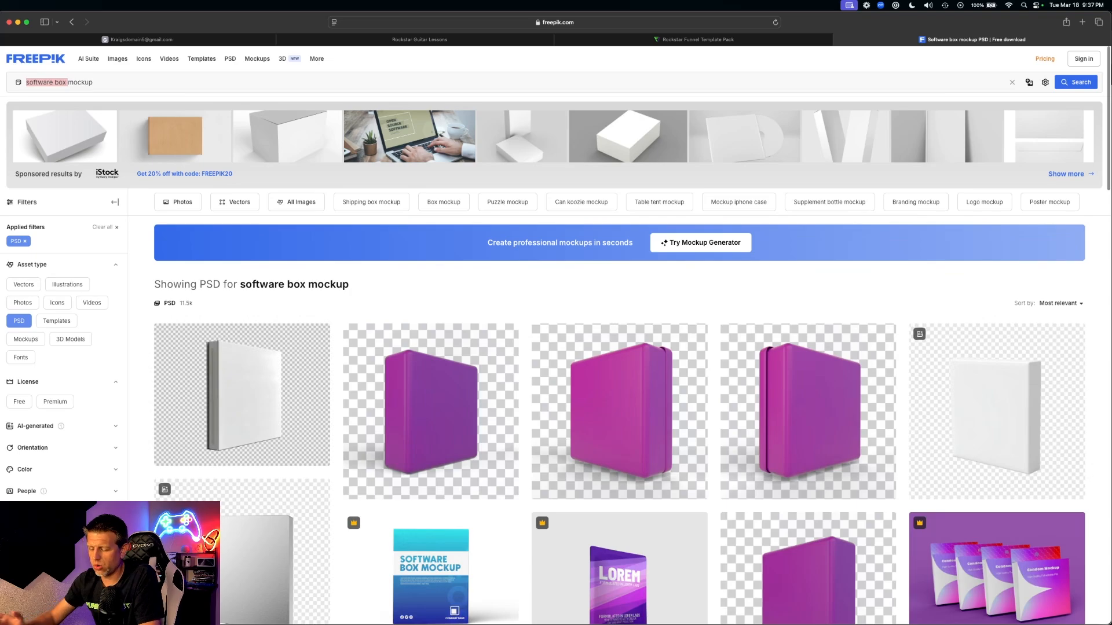
{"action": "type", "text": "t-shirt"}
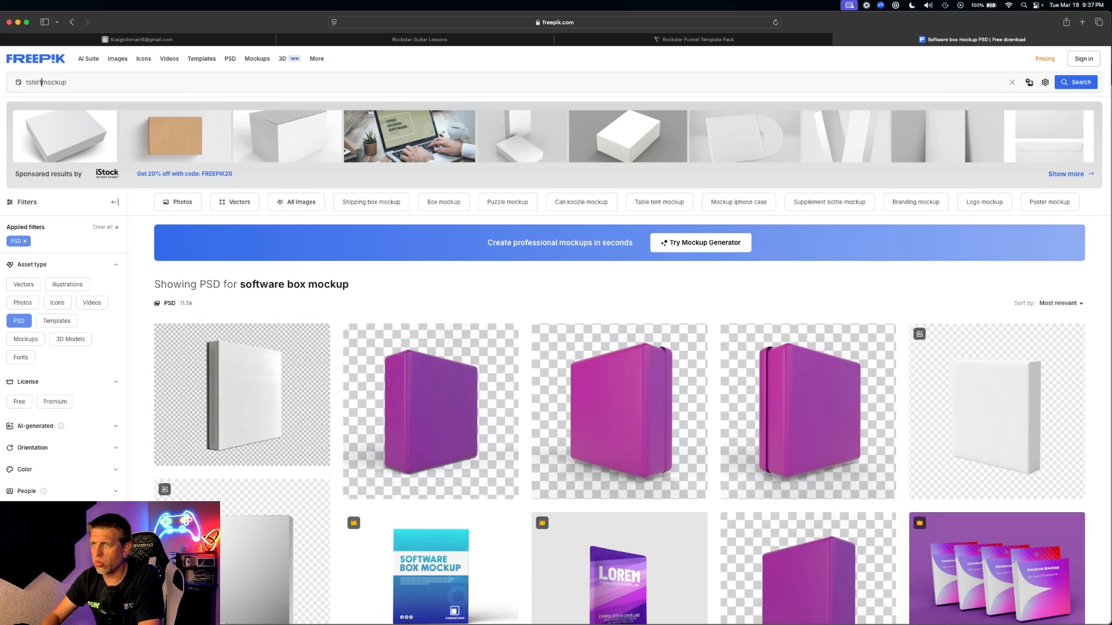
{"action": "key", "text": "Return"}
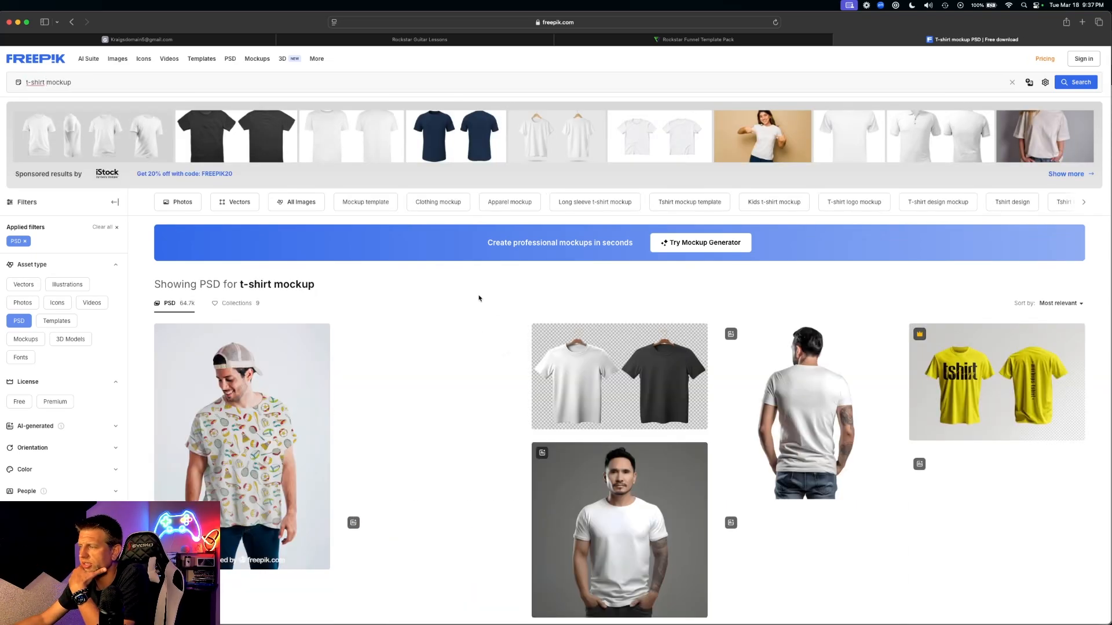
{"action": "scroll", "coordinate": [241, 324], "scroll_direction": "down", "scroll_amount": 2}
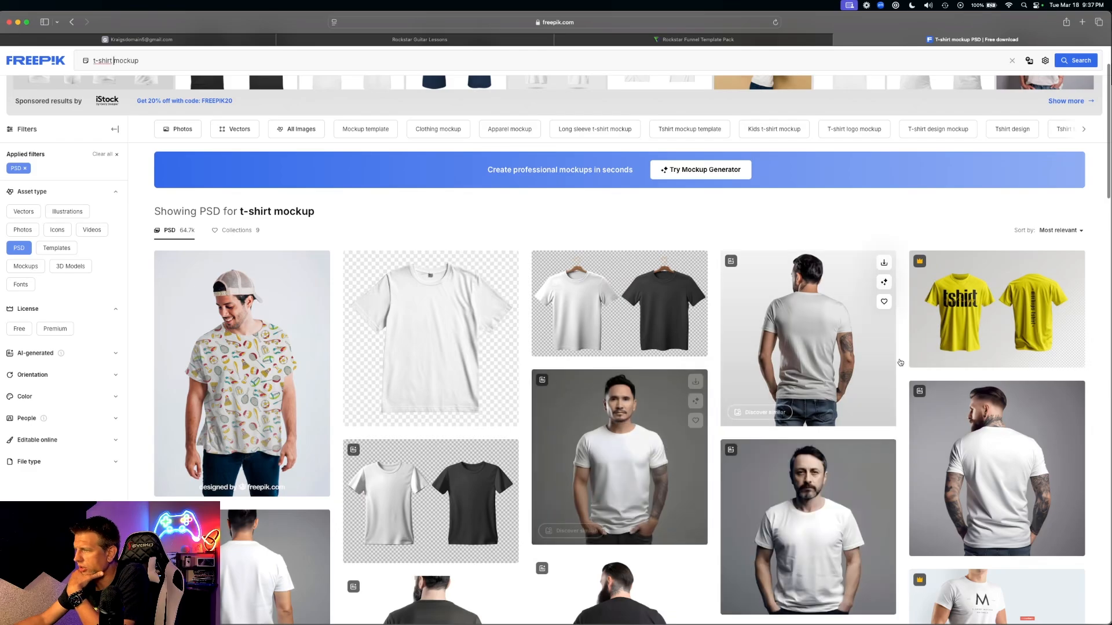
{"action": "scroll", "coordinate": [627, 390], "scroll_direction": "down", "scroll_amount": 1}
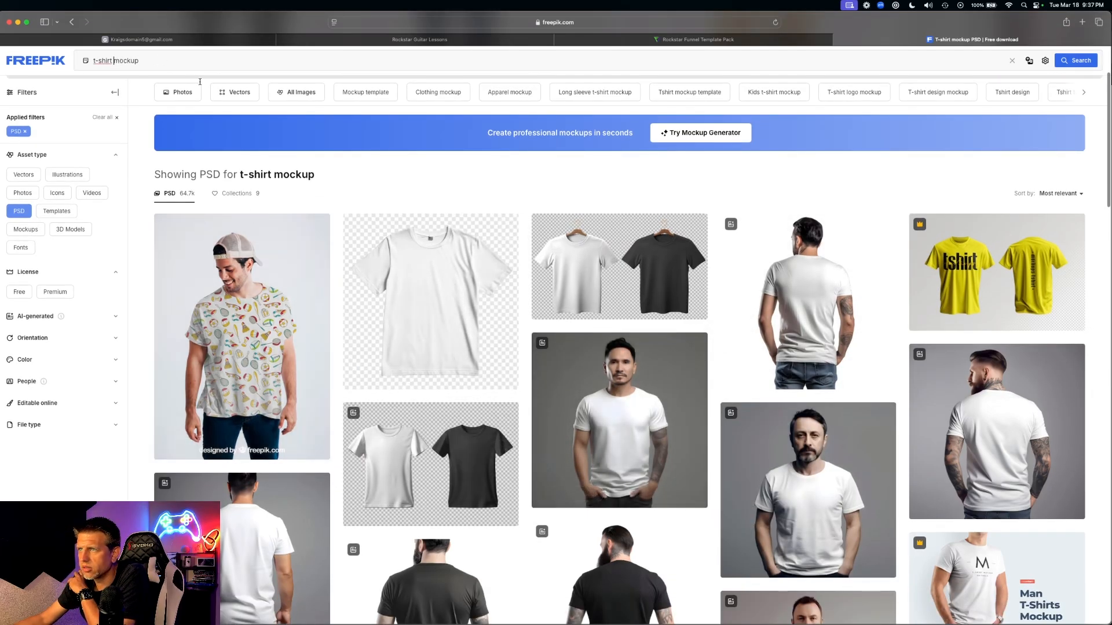
{"action": "scroll", "coordinate": [330, 170], "scroll_direction": "down", "scroll_amount": 10}
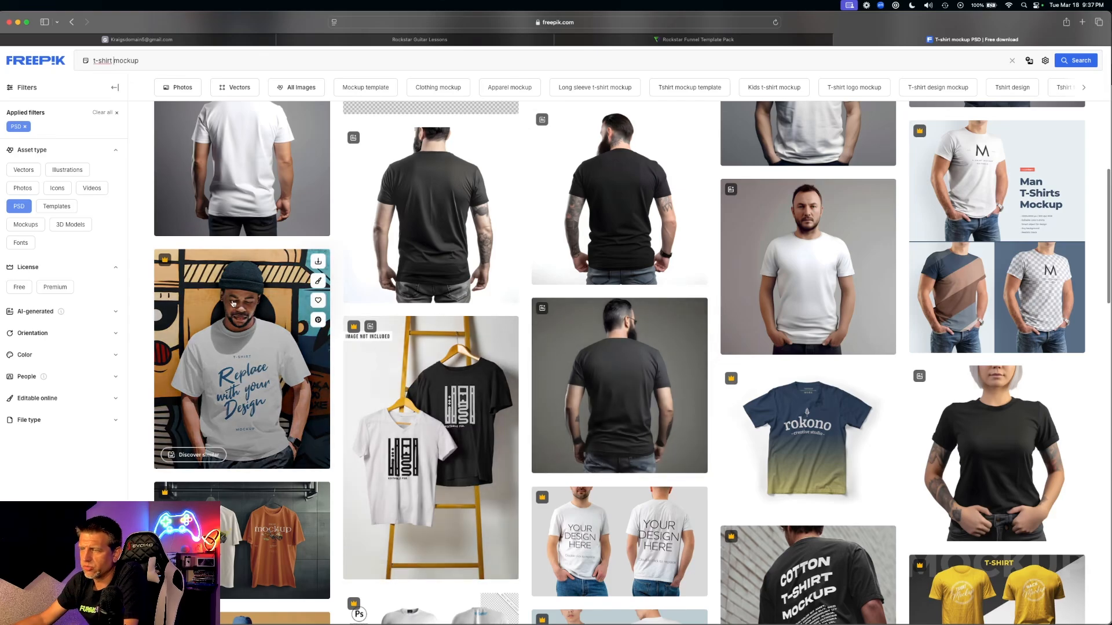
{"action": "left_click", "coordinate": [237, 324]}
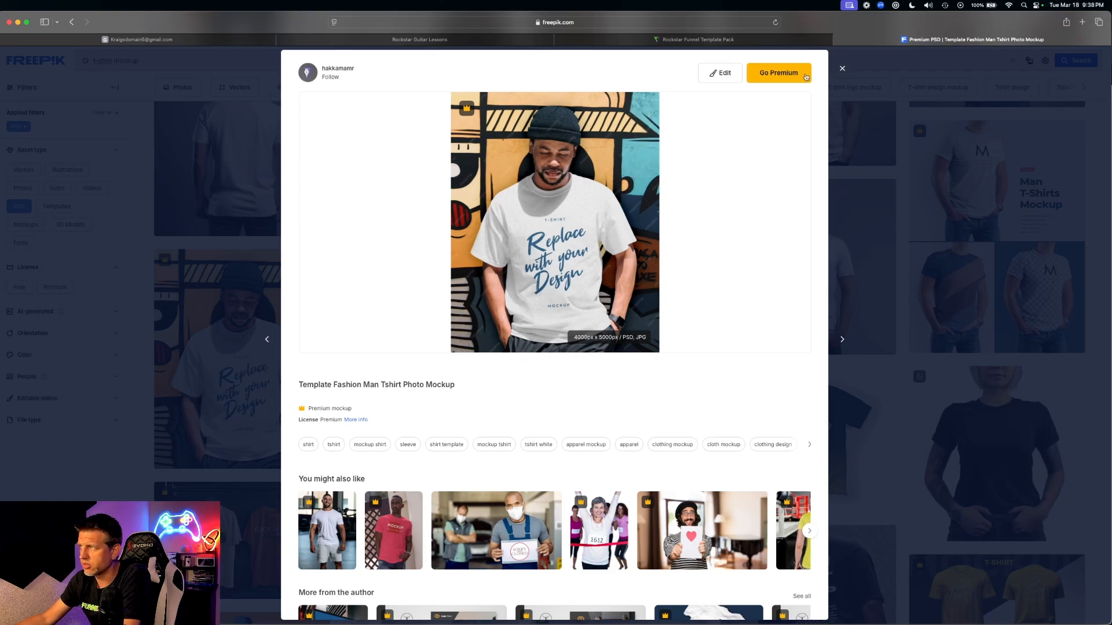
{"action": "left_click", "coordinate": [843, 69]}
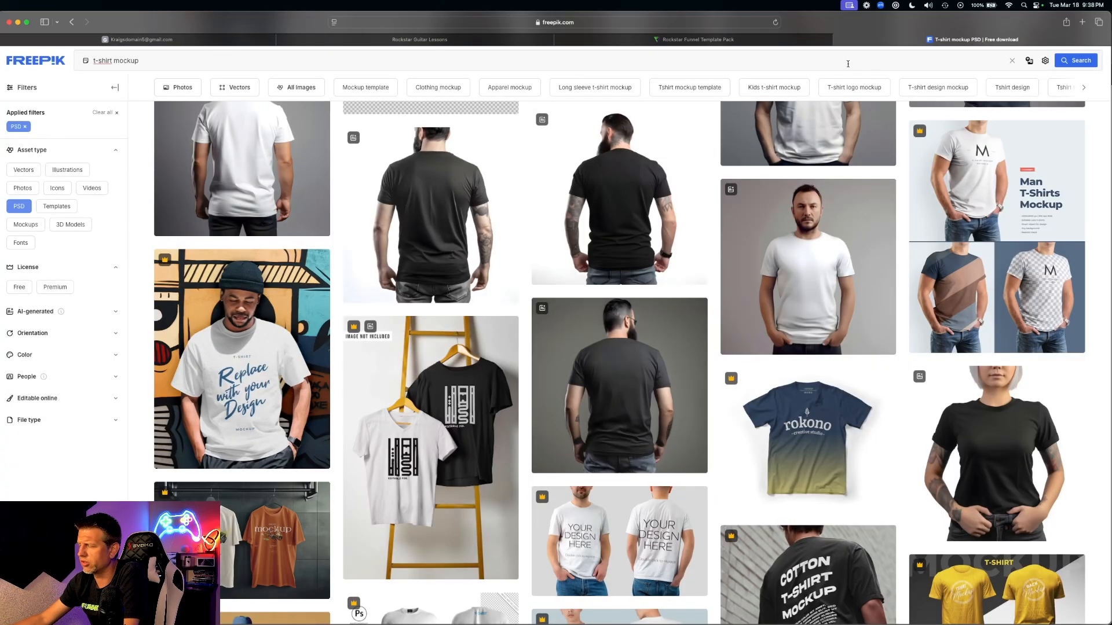
{"action": "left_click", "coordinate": [213, 374]}
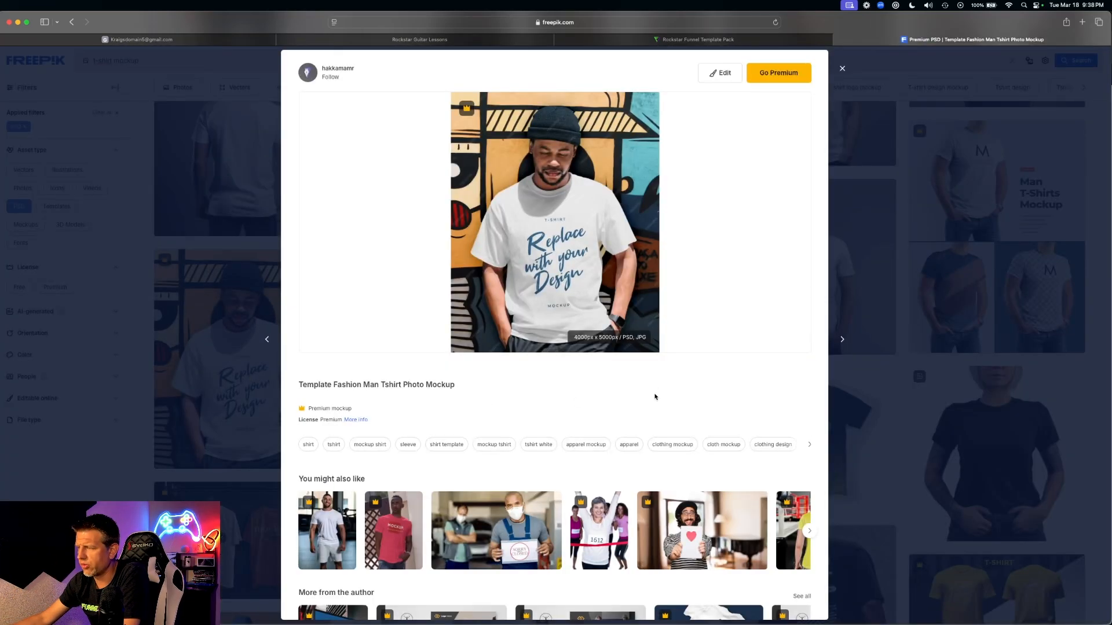
{"action": "scroll", "coordinate": [658, 390], "scroll_direction": "down", "scroll_amount": 3}
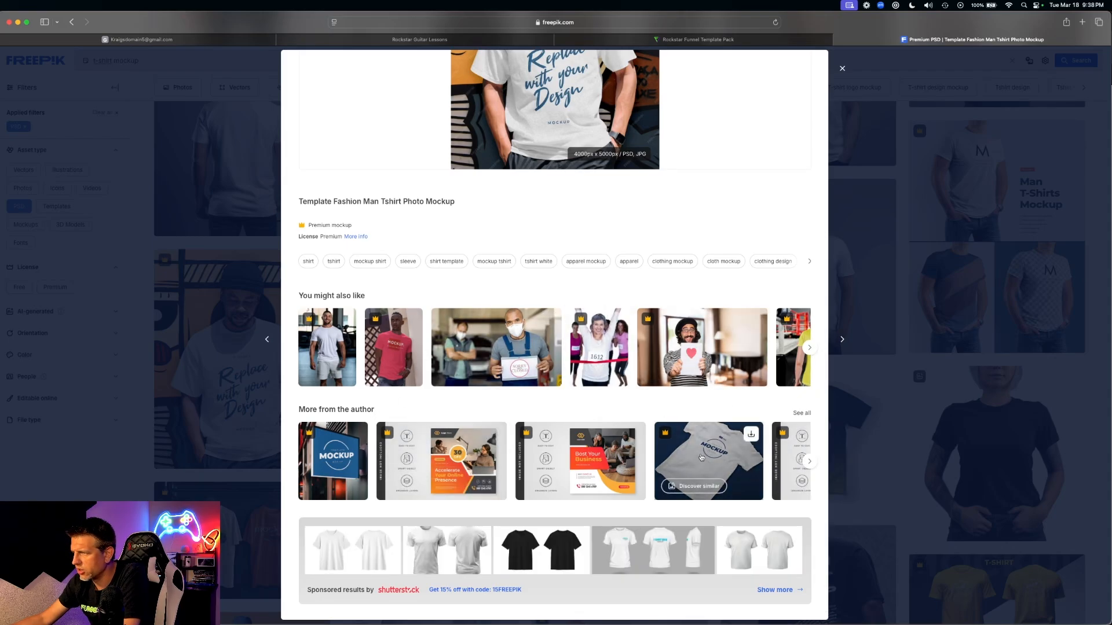
{"action": "left_click", "coordinate": [860, 360]}
{"action": "scroll", "coordinate": [905, 359], "scroll_direction": "down", "scroll_amount": 5}
{"action": "scroll", "coordinate": [905, 359], "scroll_direction": "down", "scroll_amount": 15}
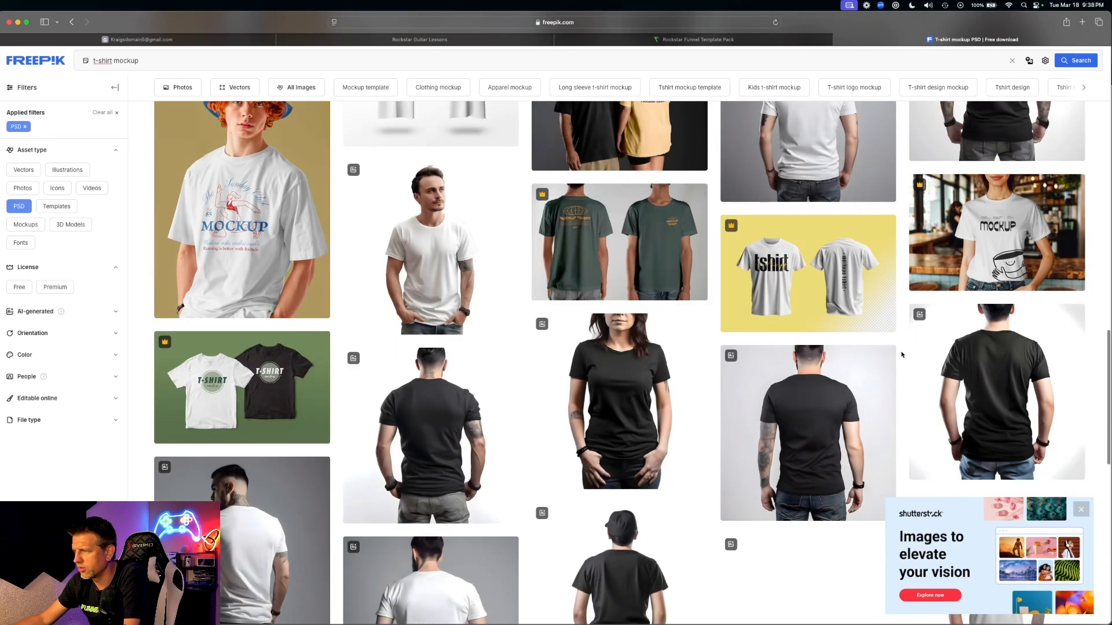
{"action": "scroll", "coordinate": [887, 353], "scroll_direction": "down", "scroll_amount": 3}
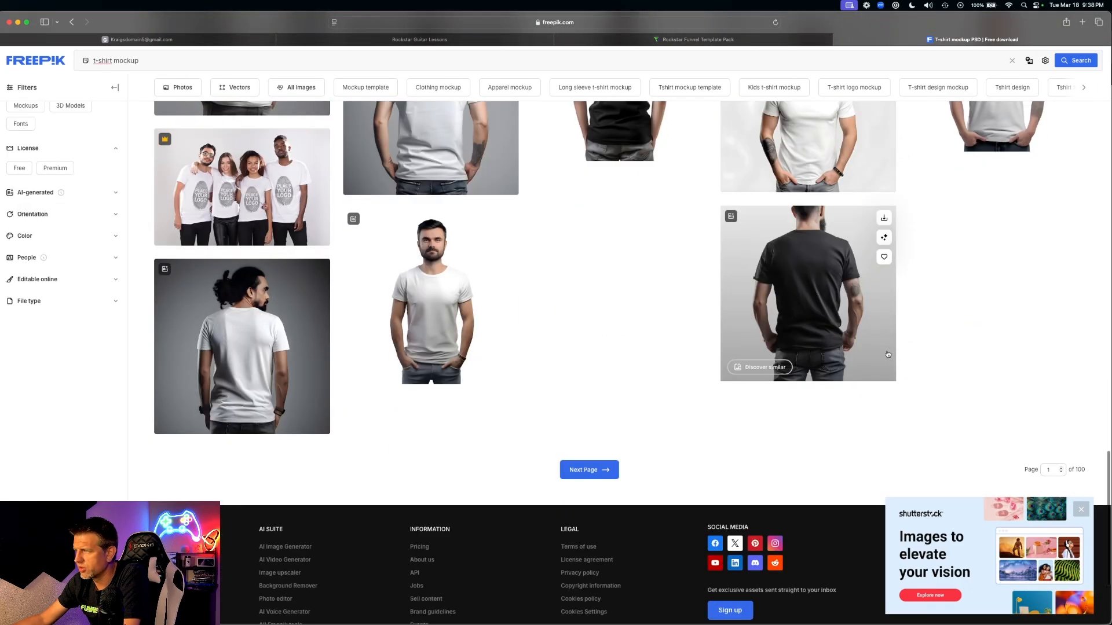
{"action": "scroll", "coordinate": [464, 261], "scroll_direction": "up", "scroll_amount": 5}
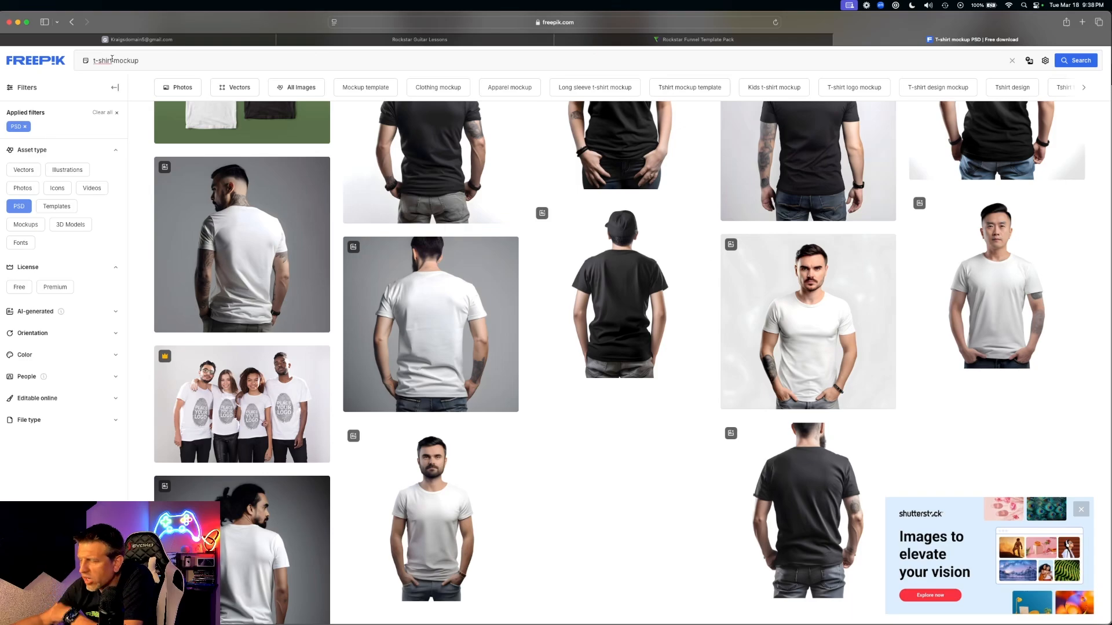
- Replace 't-shirt' with 'canvas' to search PSD canvas mockups, about 57.6k results
{"action": "left_click_drag", "start_coordinate": [112, 60], "coordinate": [89, 58]}
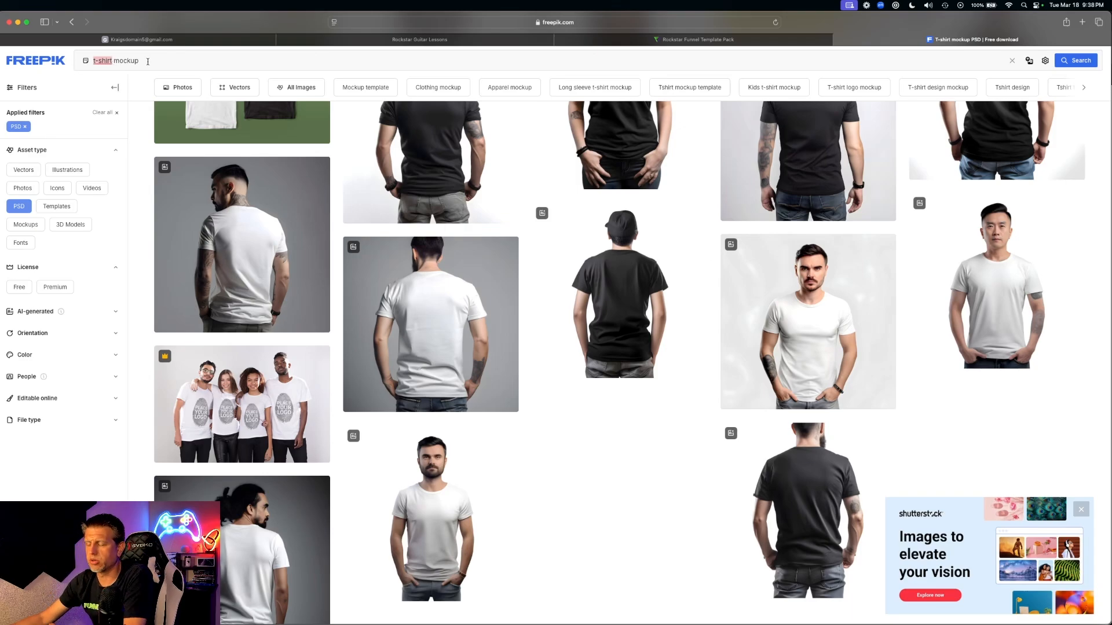
{"action": "type", "text": "canvas"}
{"action": "key", "text": "Return"}
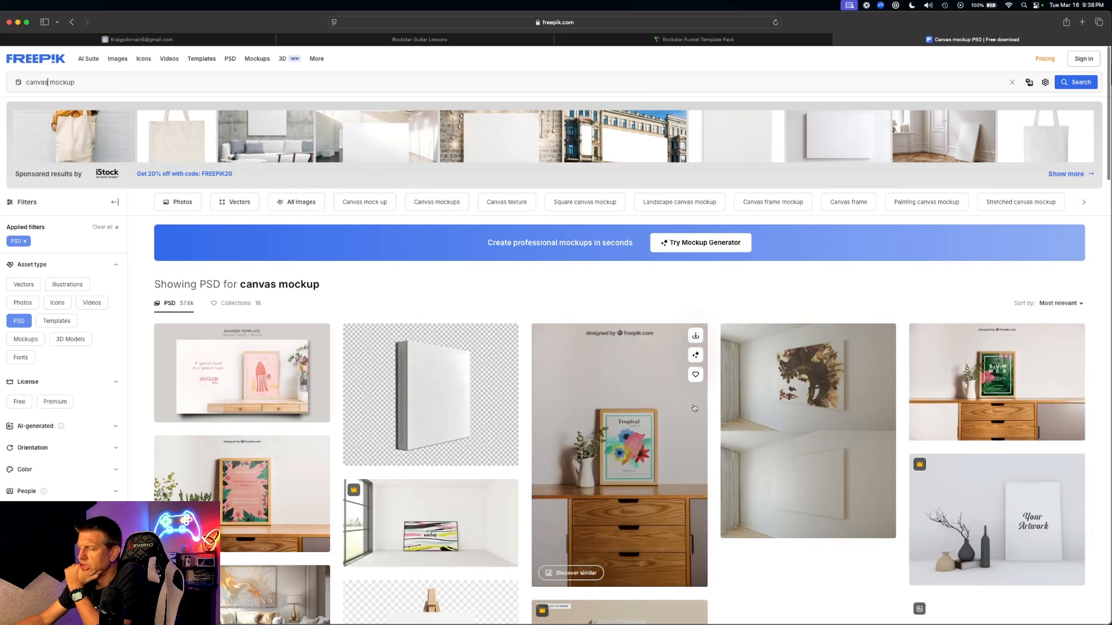
{"action": "scroll", "coordinate": [696, 410], "scroll_direction": "down", "scroll_amount": 5}
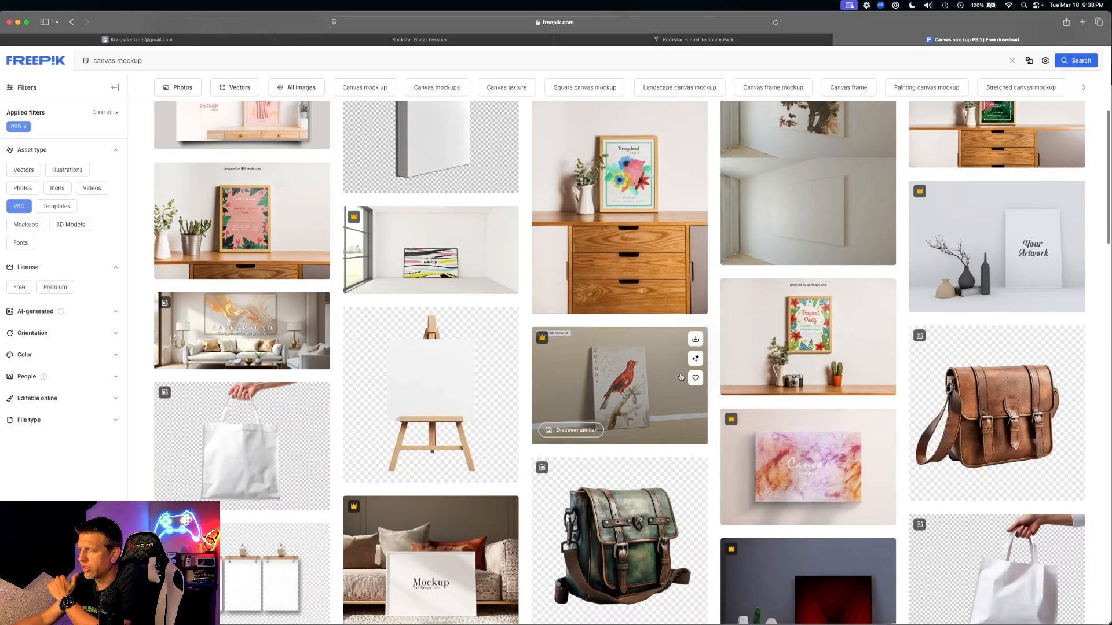
- Preview the red bird and Still life canvas mockups, then return to the Rockstar Guitar Lessons page
{"action": "left_click", "coordinate": [636, 386]}
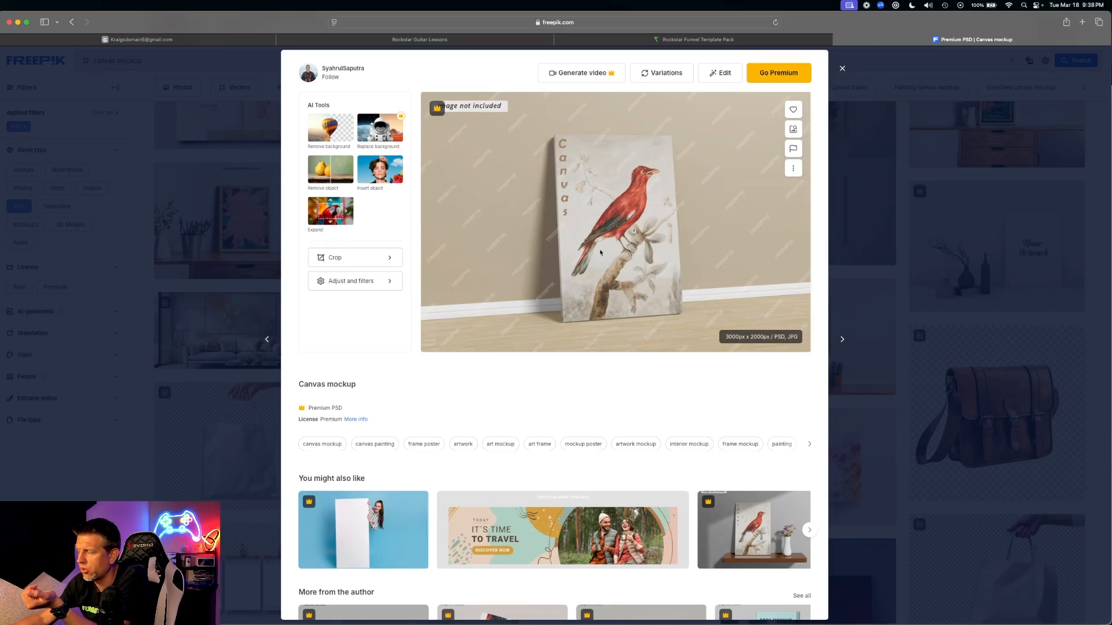
{"action": "left_click", "coordinate": [970, 313]}
{"action": "scroll", "coordinate": [850, 404], "scroll_direction": "down", "scroll_amount": 3}
{"action": "scroll", "coordinate": [850, 404], "scroll_direction": "down", "scroll_amount": 1}
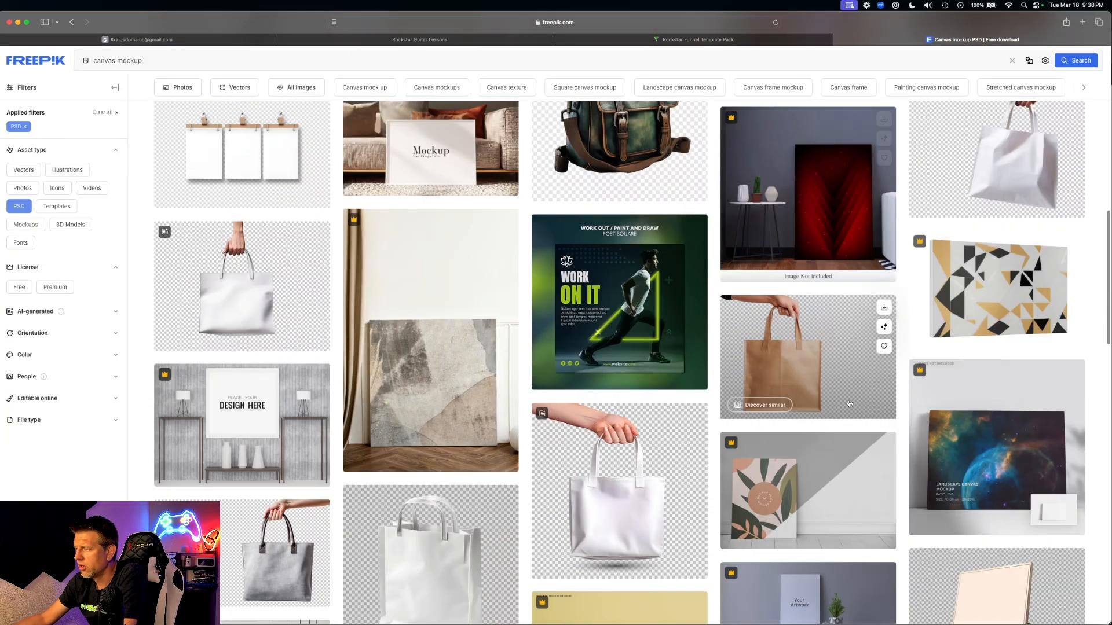
{"action": "left_click", "coordinate": [875, 236]}
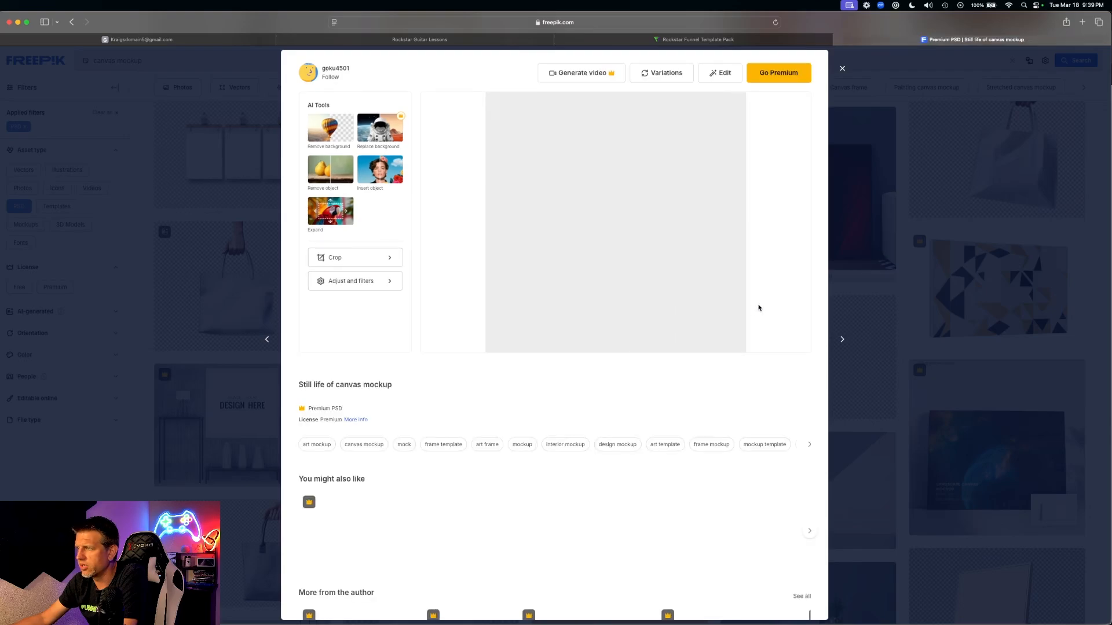
{"action": "key", "text": "Escape"}
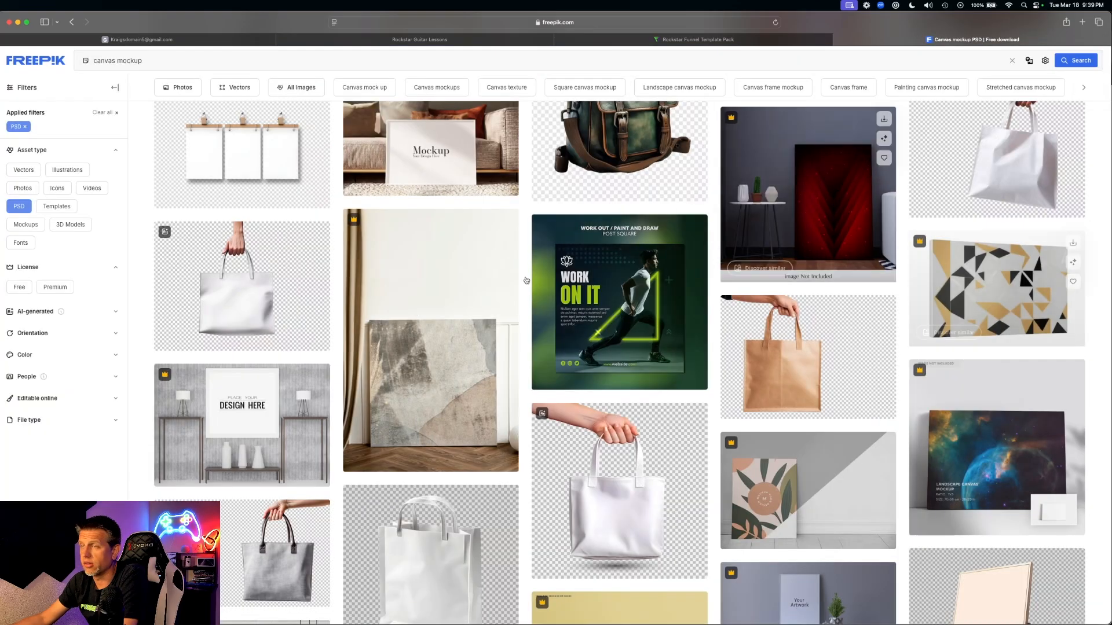
{"action": "scroll", "coordinate": [616, 262], "scroll_direction": "down", "scroll_amount": 20}
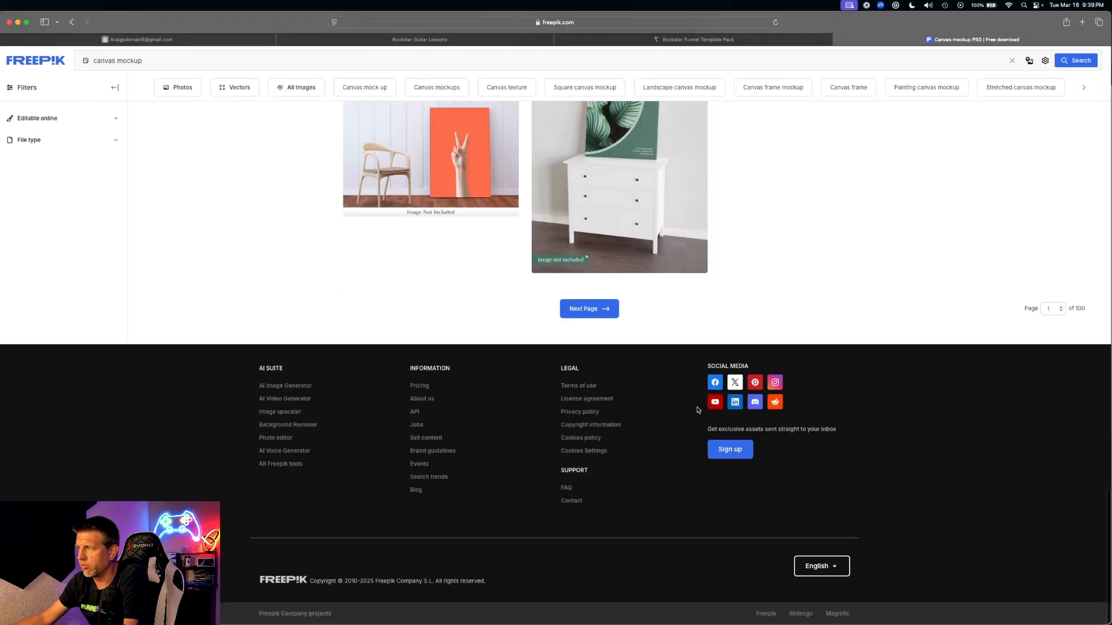
{"action": "scroll", "coordinate": [697, 410], "scroll_direction": "up", "scroll_amount": 20}
{"action": "scroll", "coordinate": [687, 404], "scroll_direction": "down", "scroll_amount": 2}
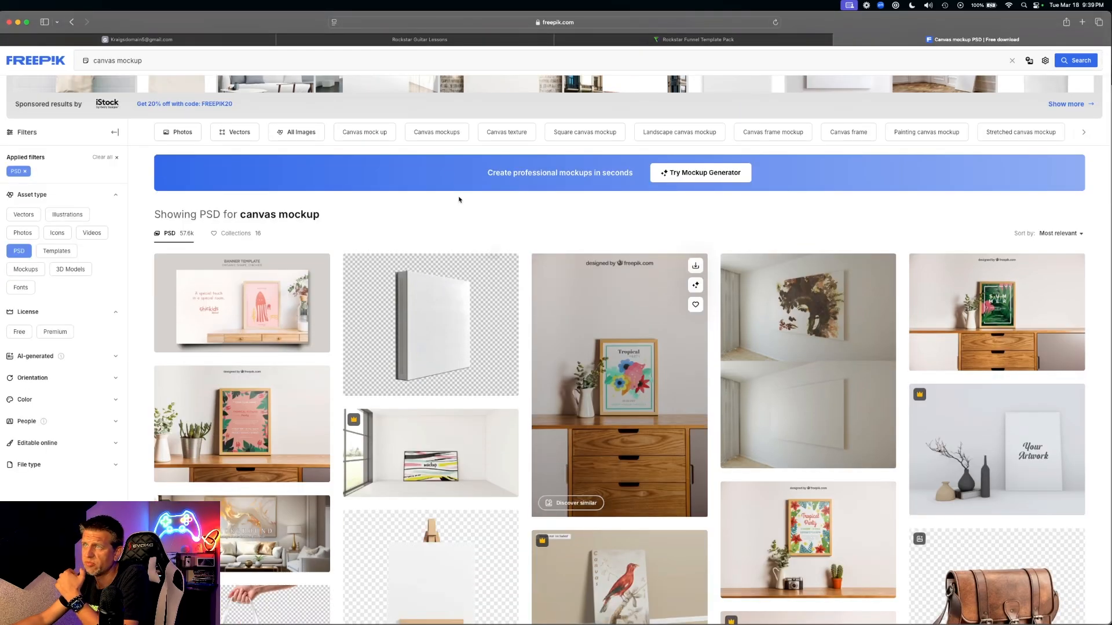
{"action": "left_click", "coordinate": [432, 40]}
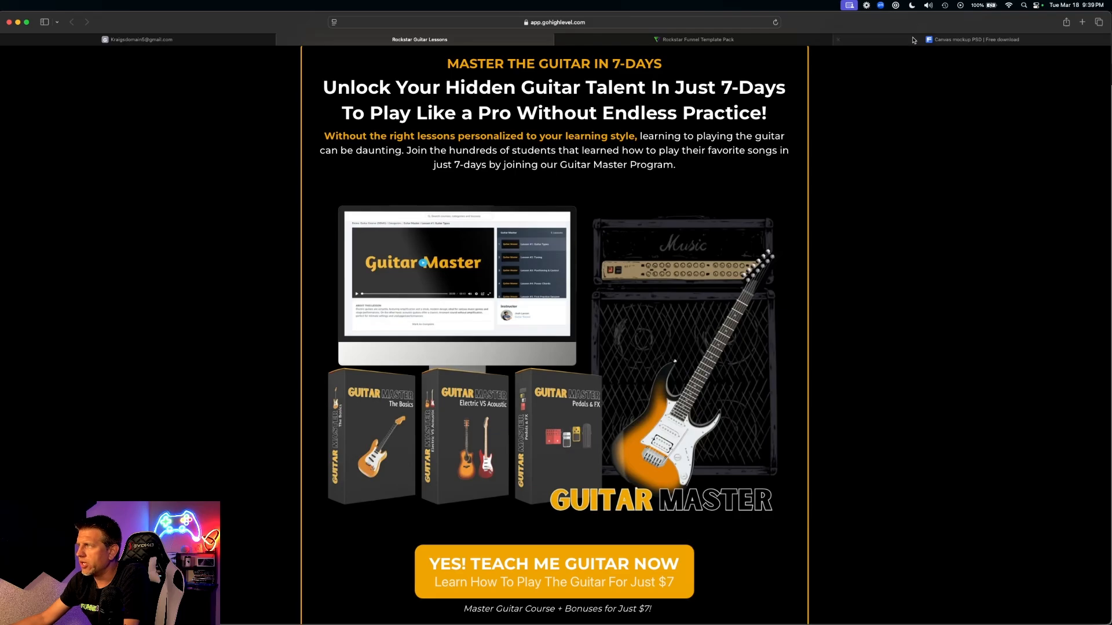
- Return from the Guitar Master sales page to the Freepik 'Canvas mockup PSD' results tab
{"action": "left_click", "coordinate": [916, 40]}
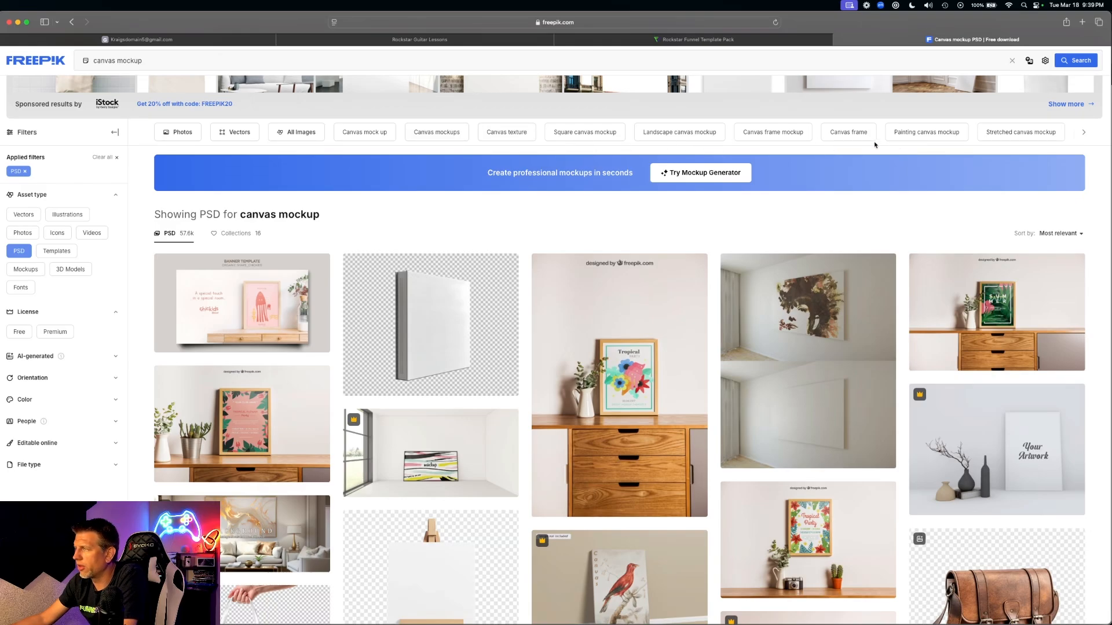
{"action": "scroll", "coordinate": [99, 312], "scroll_direction": "up", "scroll_amount": 2}
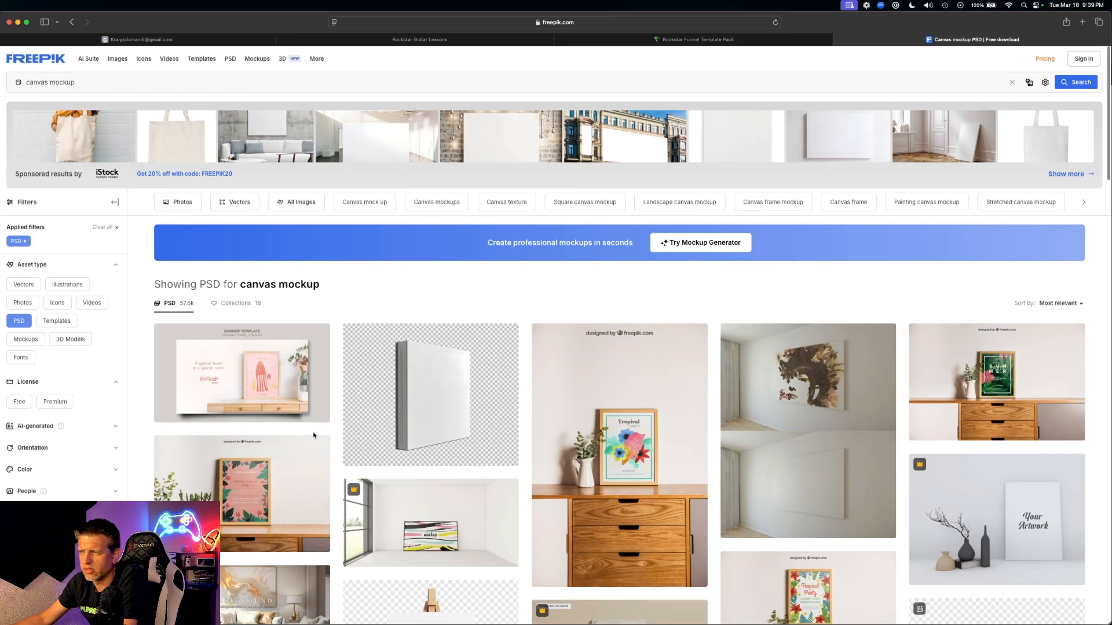
{"action": "scroll", "coordinate": [313, 437], "scroll_direction": "down", "scroll_amount": 4}
{"action": "scroll", "coordinate": [577, 355], "scroll_direction": "up", "scroll_amount": 4}
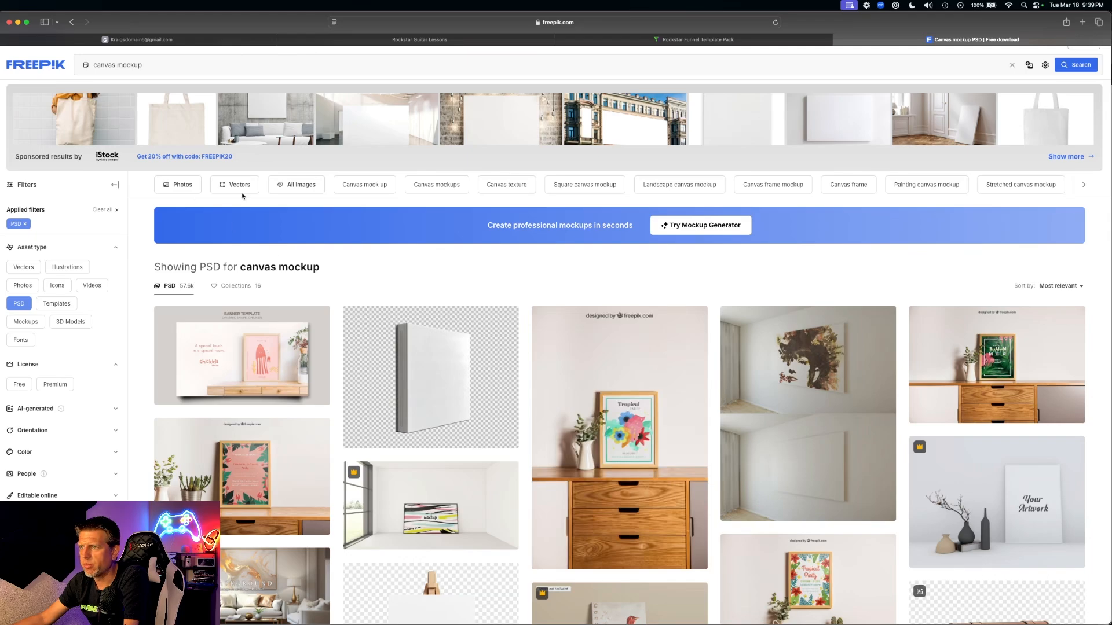
{"action": "left_click", "coordinate": [440, 381]}
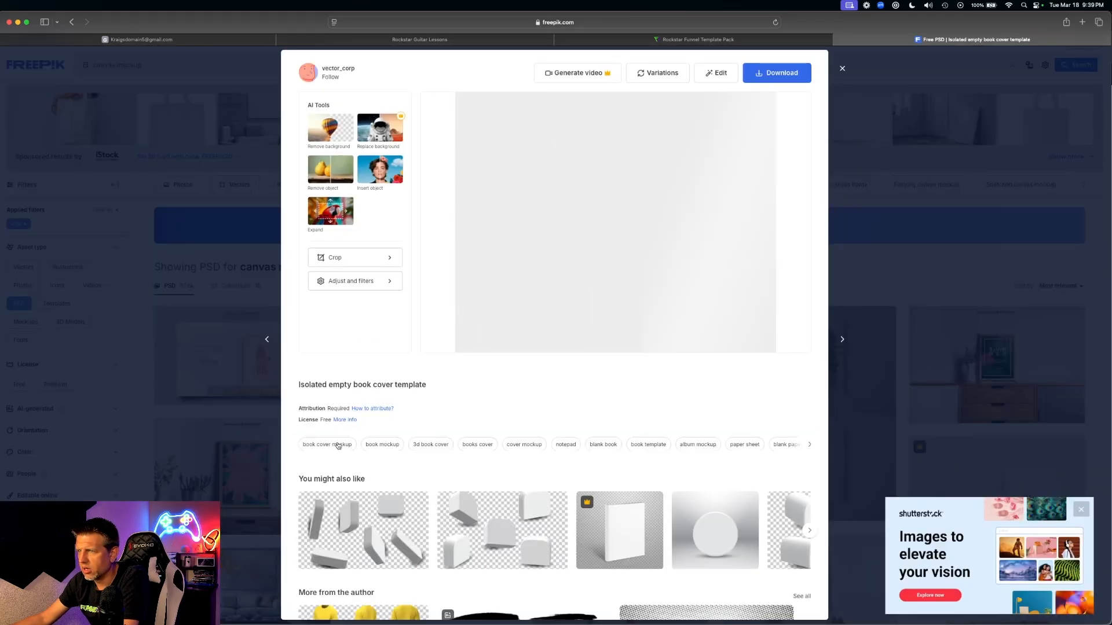
{"action": "key", "text": "Escape"}
{"action": "scroll", "coordinate": [639, 280], "scroll_direction": "down", "scroll_amount": 5}
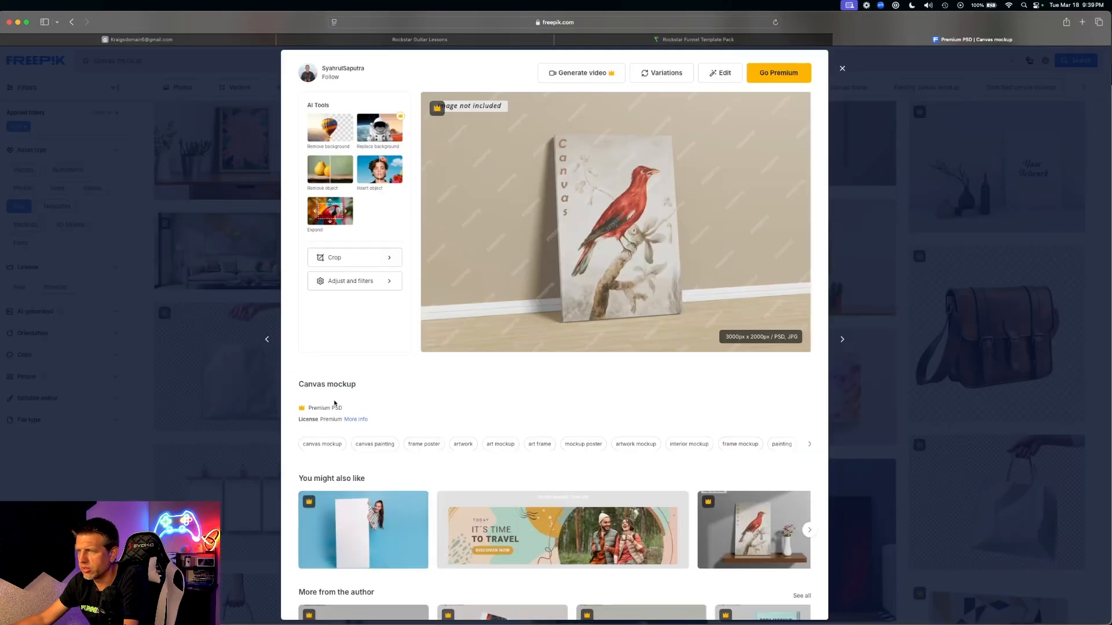
{"action": "left_click", "coordinate": [363, 408]}
{"action": "left_click", "coordinate": [847, 71]}
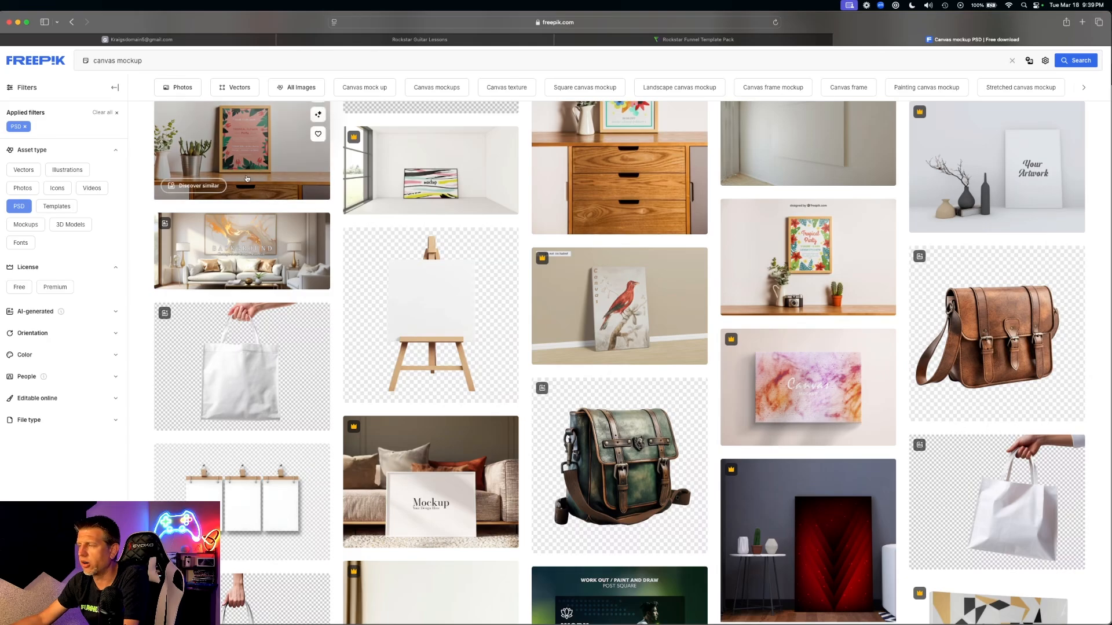
{"action": "mouse_move", "coordinate": [483, 287]}
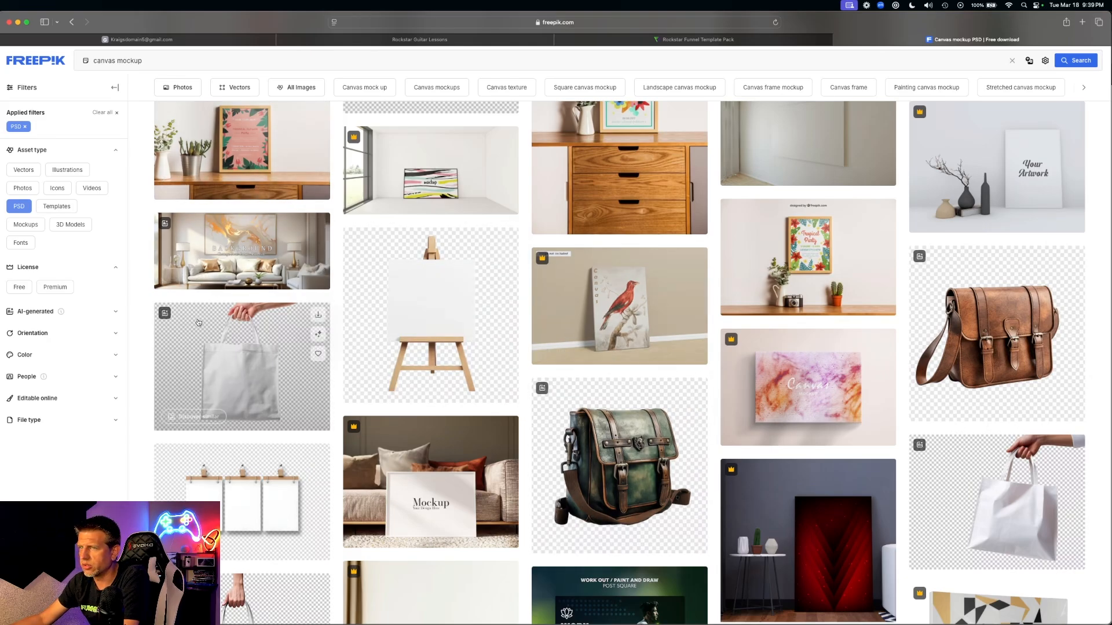
{"action": "scroll", "coordinate": [798, 444], "scroll_direction": "down", "scroll_amount": 4}
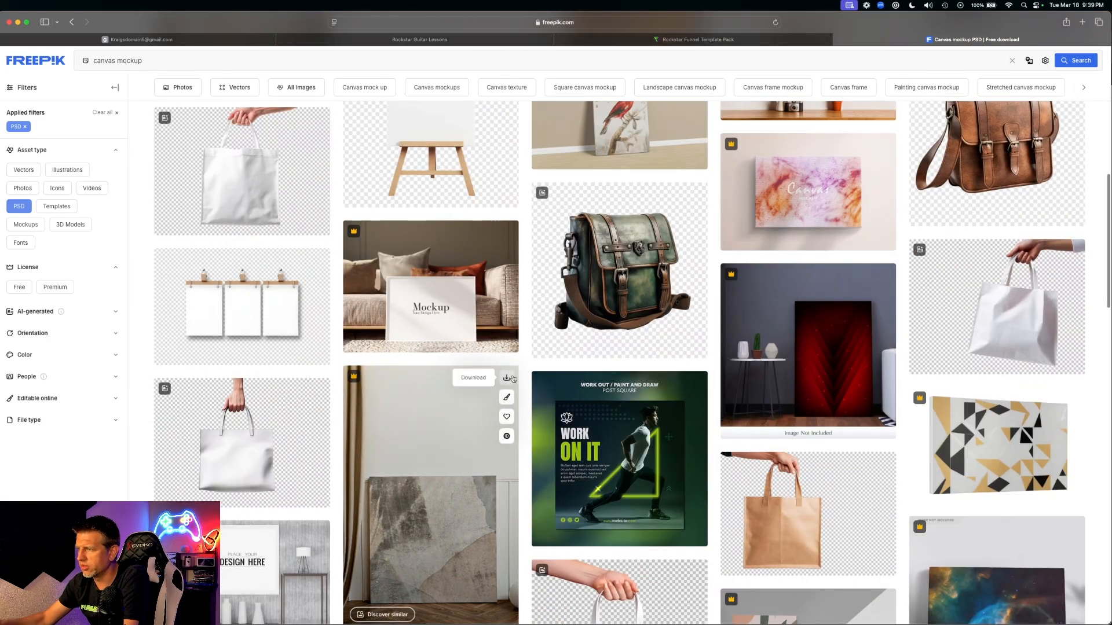
{"action": "scroll", "coordinate": [369, 224], "scroll_direction": "up", "scroll_amount": 7}
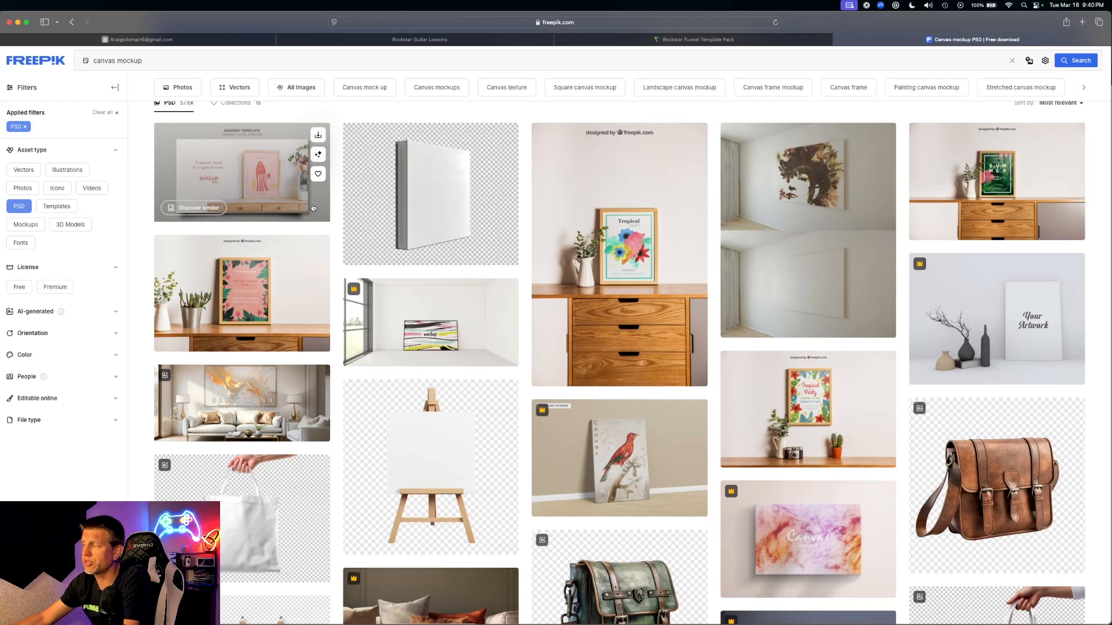
{"action": "scroll", "coordinate": [305, 215], "scroll_direction": "up", "scroll_amount": 3}
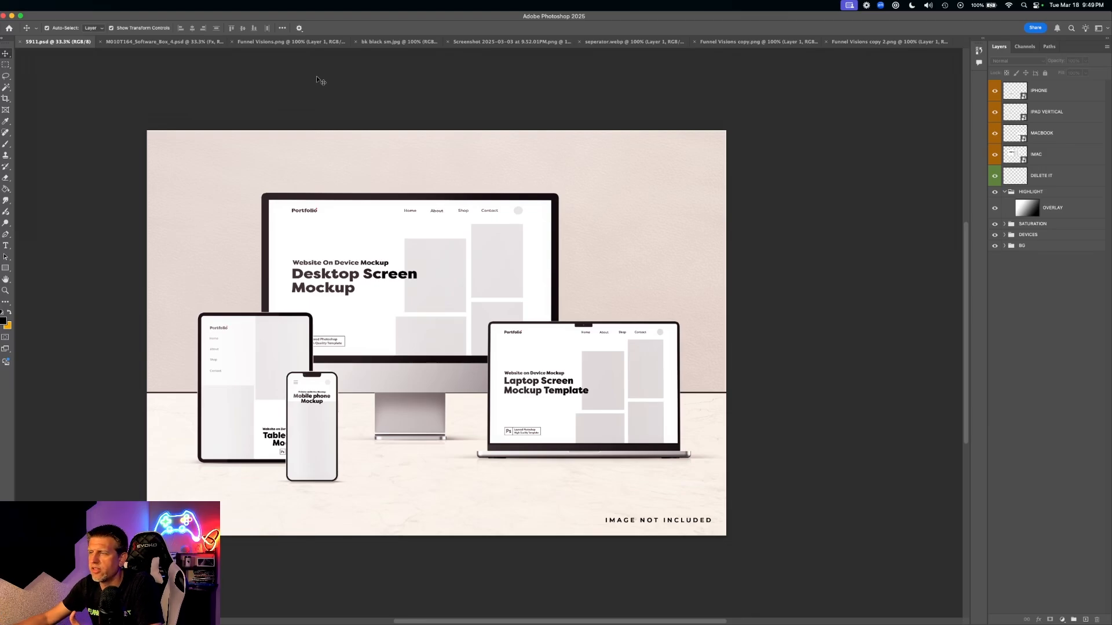
- Select the IMAC, IPHONE, IPAD VERTICAL and MACBOOK layers, then expand the DEVICES group
{"action": "left_click", "coordinate": [307, 234]}
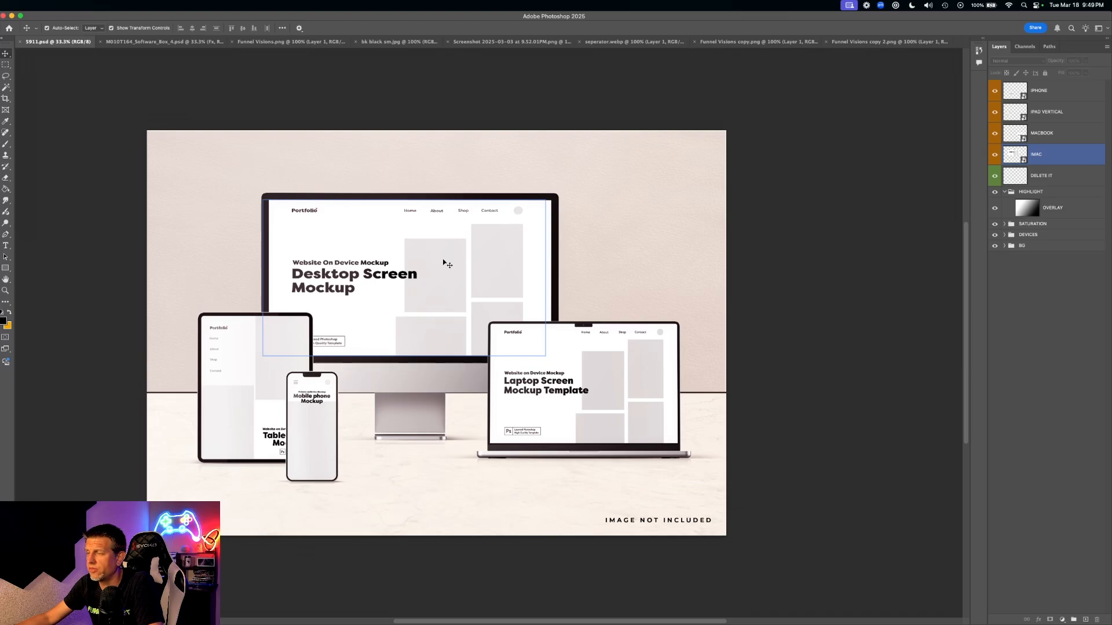
{"action": "left_click", "coordinate": [411, 262]}
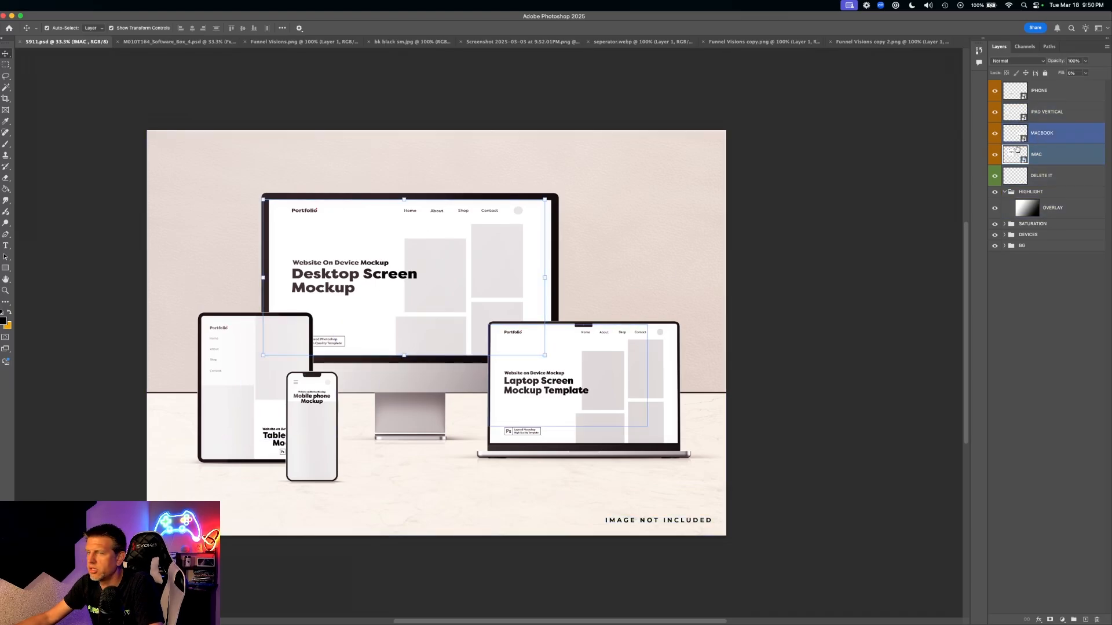
{"action": "left_click", "coordinate": [1016, 175], "text": "shift"}
{"action": "left_click", "coordinate": [1022, 174], "text": "super"}
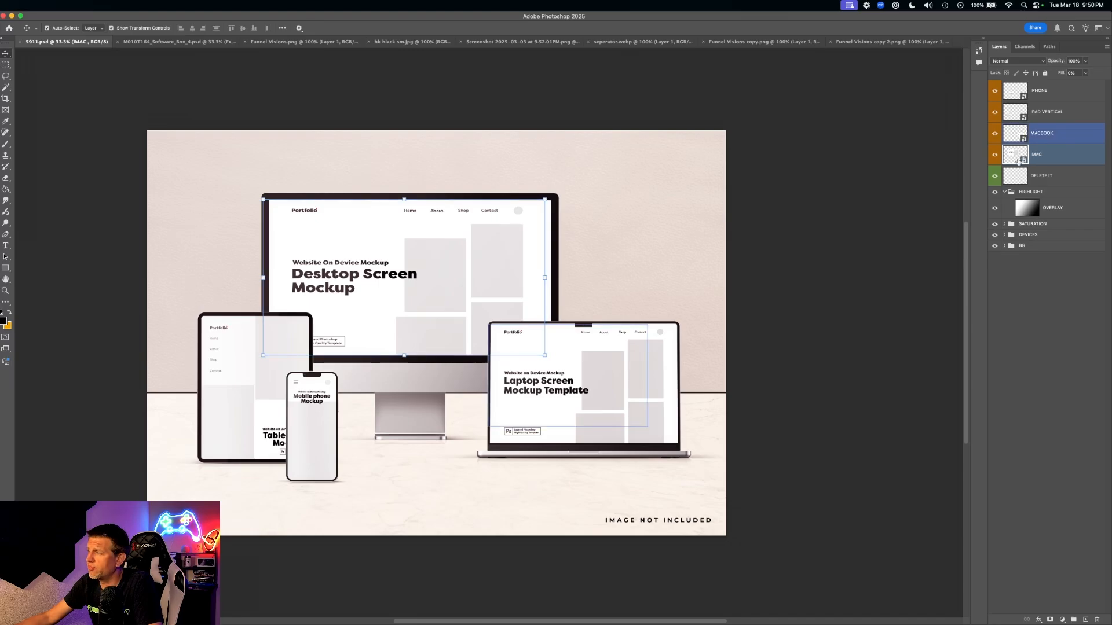
{"action": "left_click", "coordinate": [1039, 97], "text": "super"}
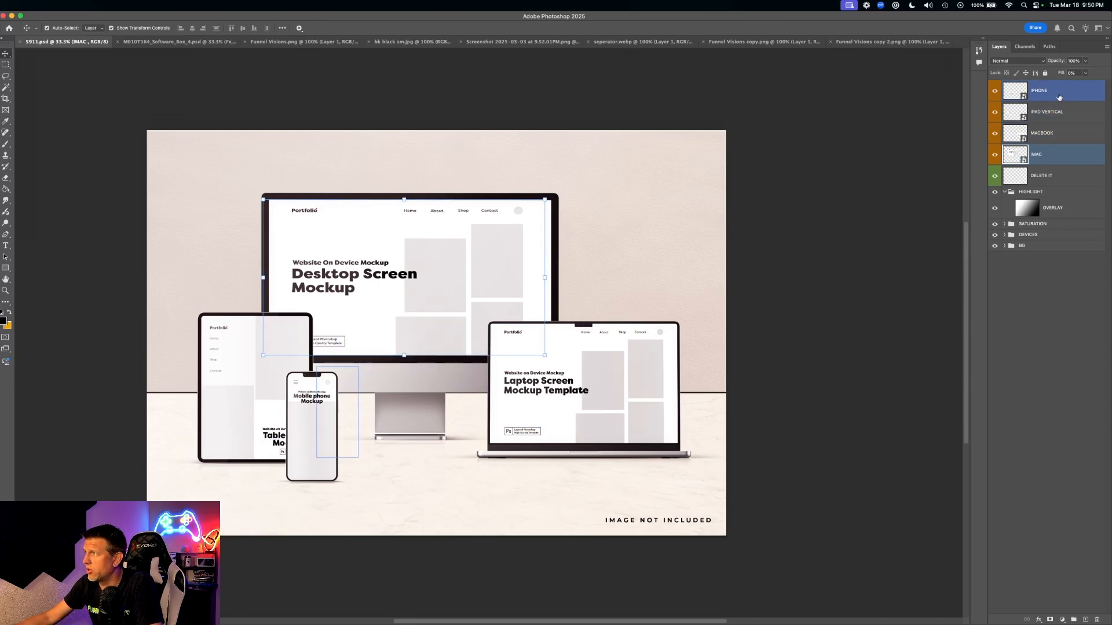
{"action": "left_click", "coordinate": [1074, 113]}
{"action": "left_click", "coordinate": [1069, 136]}
{"action": "left_click", "coordinate": [1066, 156]}
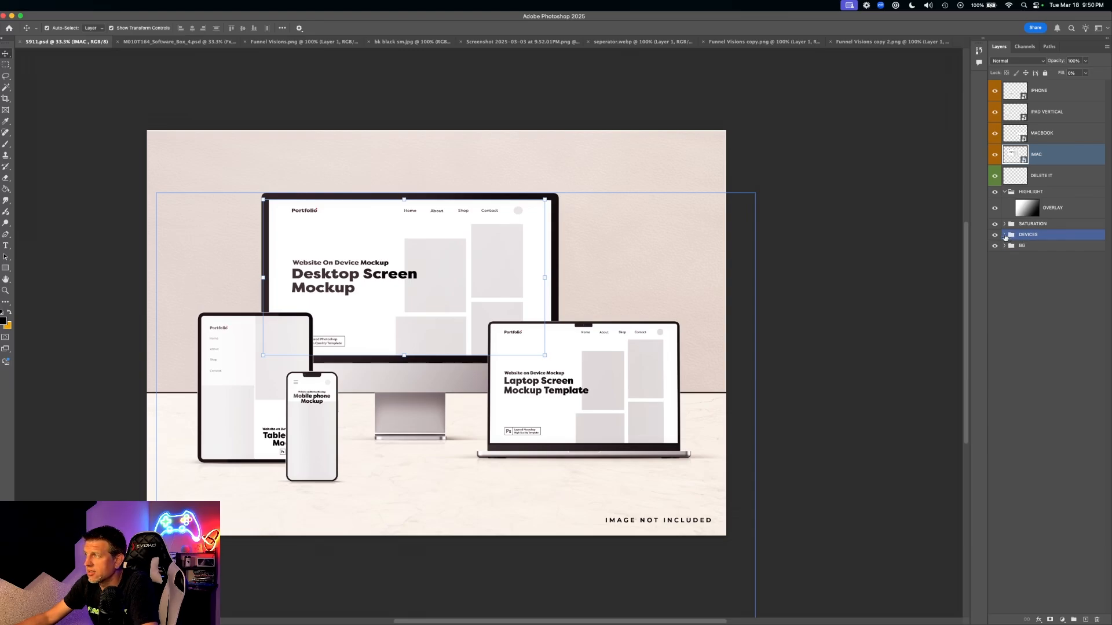
{"action": "left_click", "coordinate": [1005, 235]}
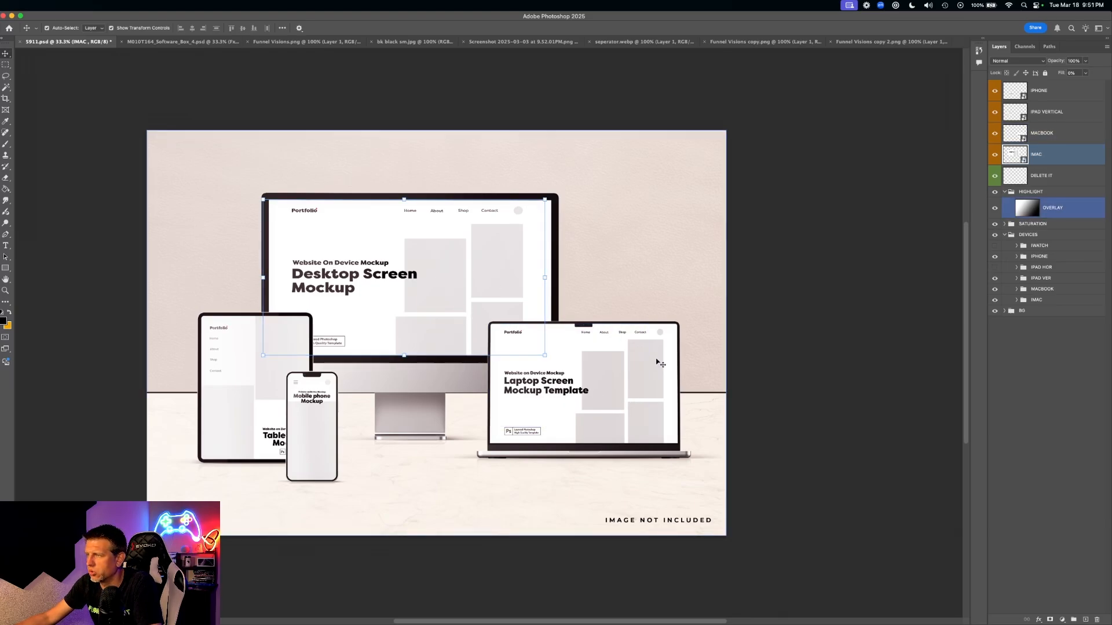
- Hide the HIGHLIGHT, OVERLAY and SATURATION lighting layers over the device mockup
{"action": "left_click", "coordinate": [656, 376]}
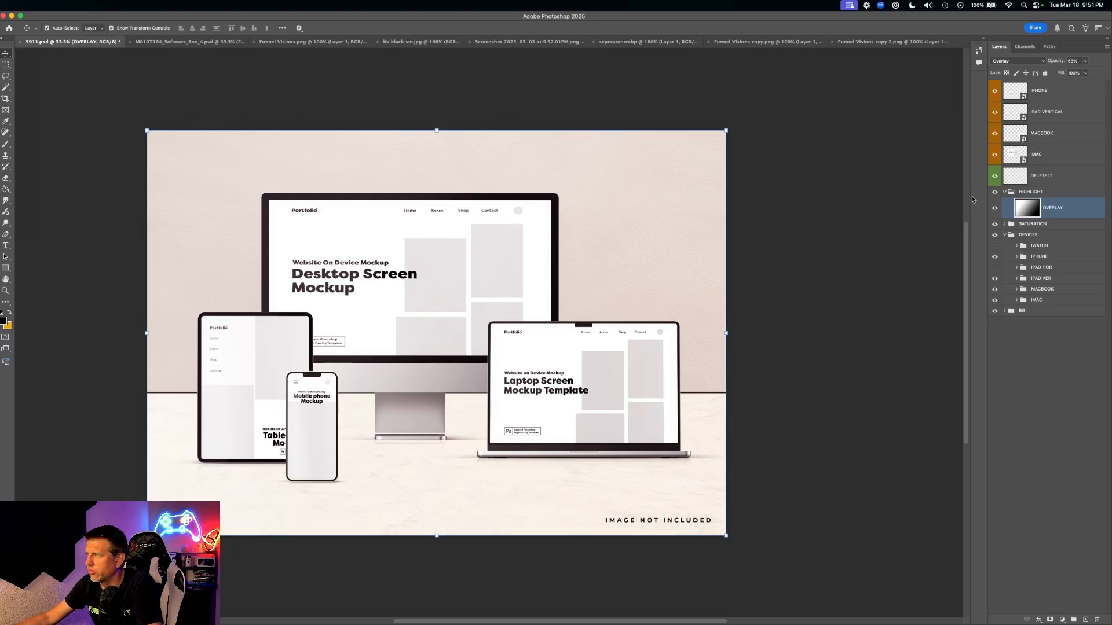
{"action": "left_click", "coordinate": [579, 382]}
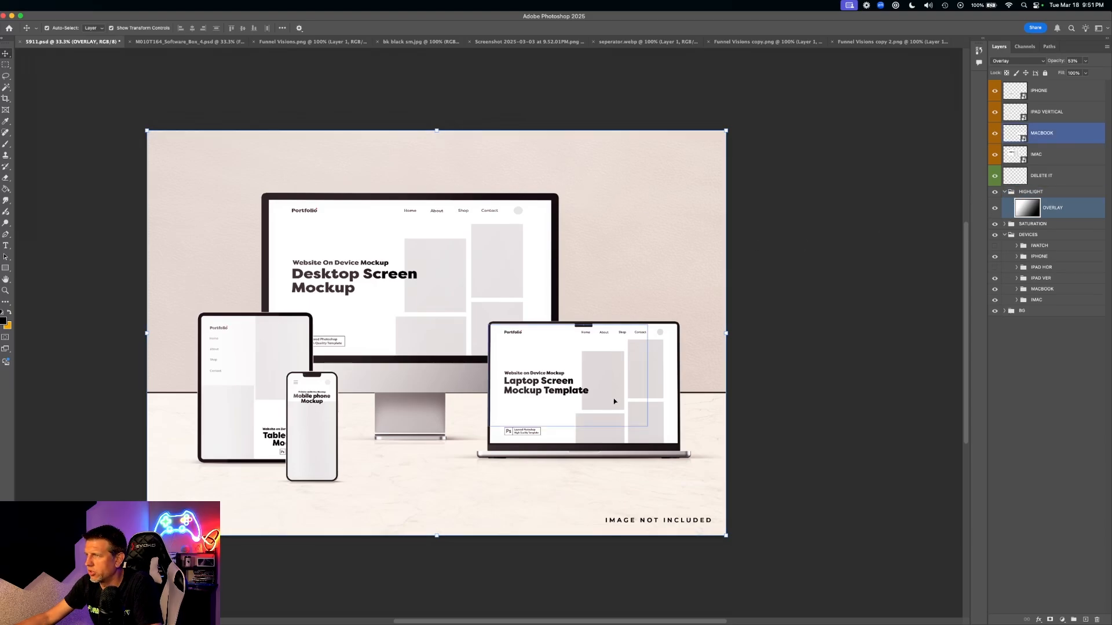
{"action": "left_click", "coordinate": [452, 260]}
{"action": "left_click", "coordinate": [568, 388]}
{"action": "left_click", "coordinate": [272, 376]}
{"action": "left_click", "coordinate": [645, 293]}
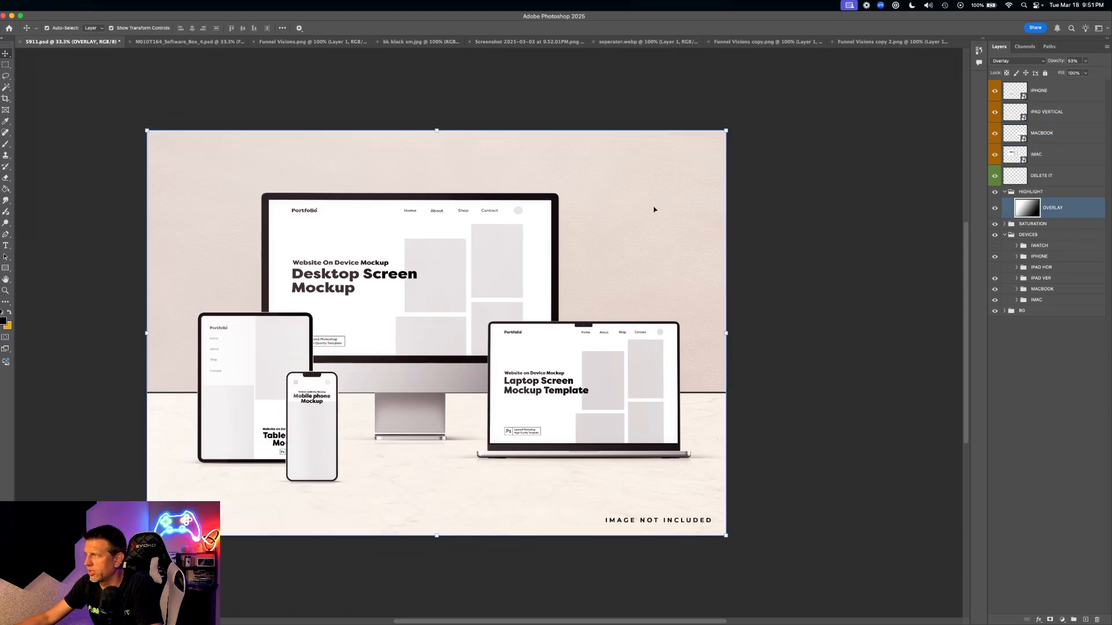
{"action": "left_click", "coordinate": [995, 193]}
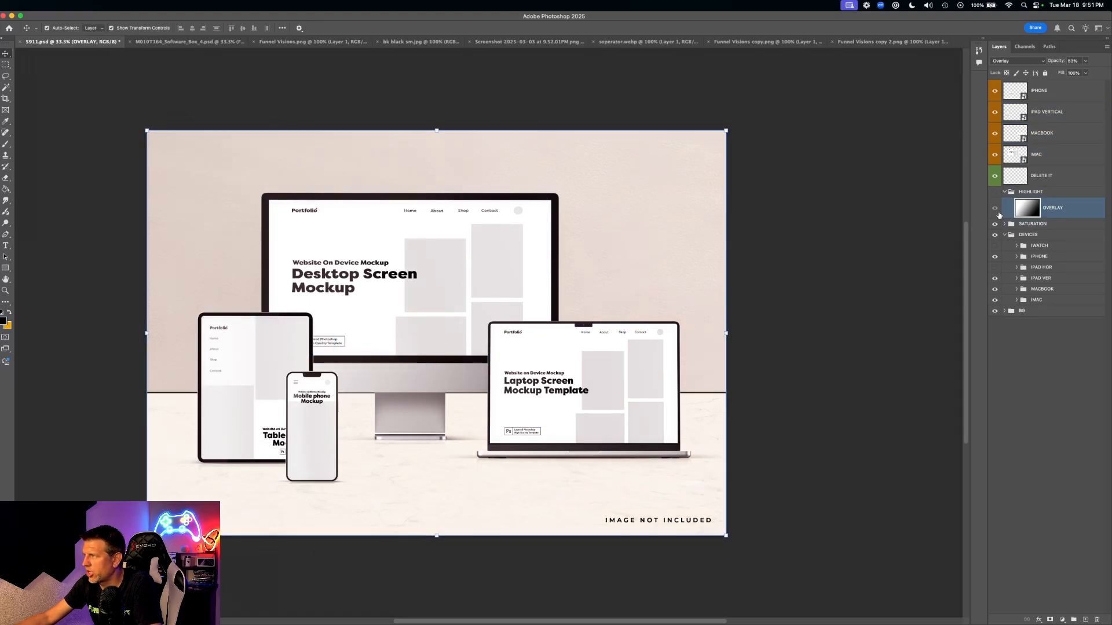
{"action": "left_click", "coordinate": [995, 210]}
{"action": "left_click", "coordinate": [994, 209]}
{"action": "left_click", "coordinate": [994, 193]}
{"action": "left_click", "coordinate": [1029, 209]}
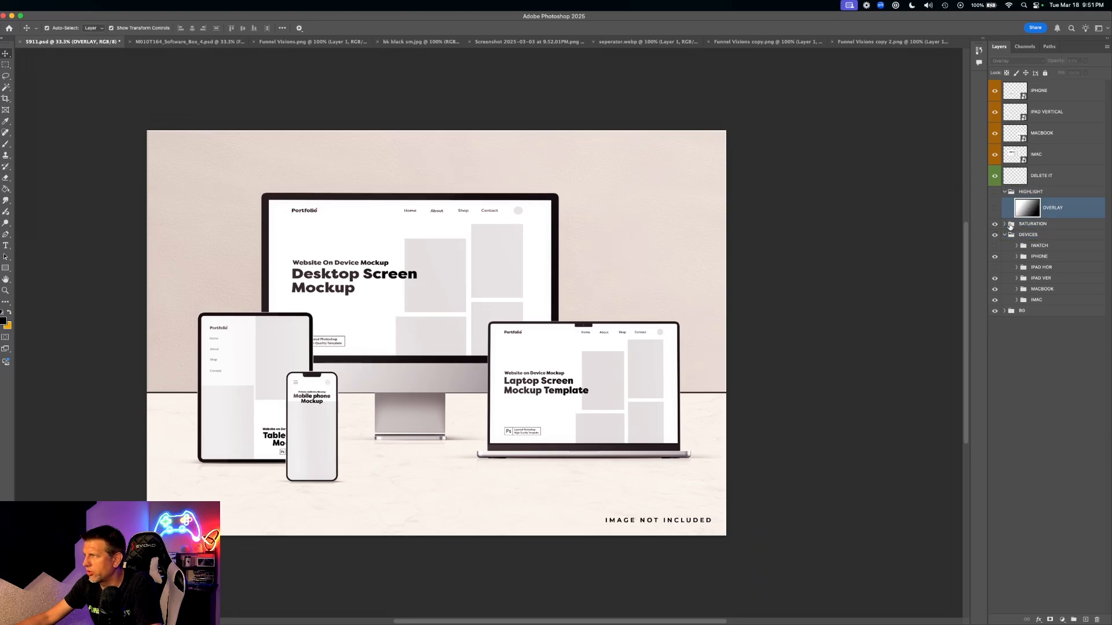
{"action": "left_click", "coordinate": [1012, 225], "text": "shift"}
{"action": "left_click", "coordinate": [993, 226]}
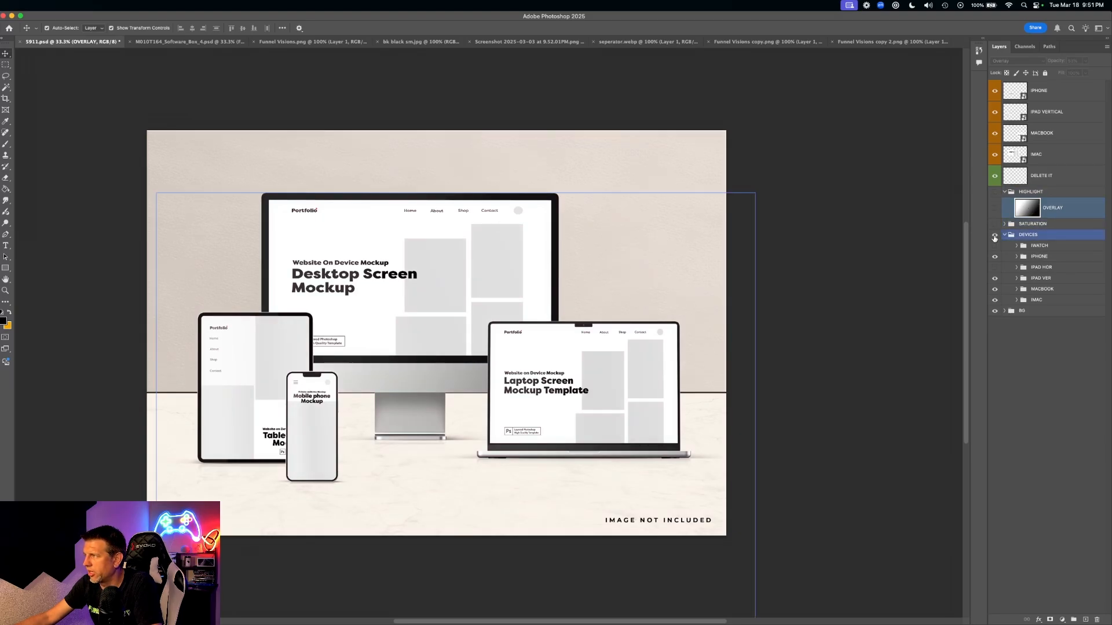
- Hide the BG group for a transparent background and delete the IMAGE NOT INCLUDED text layer
{"action": "left_click", "coordinate": [993, 236]}
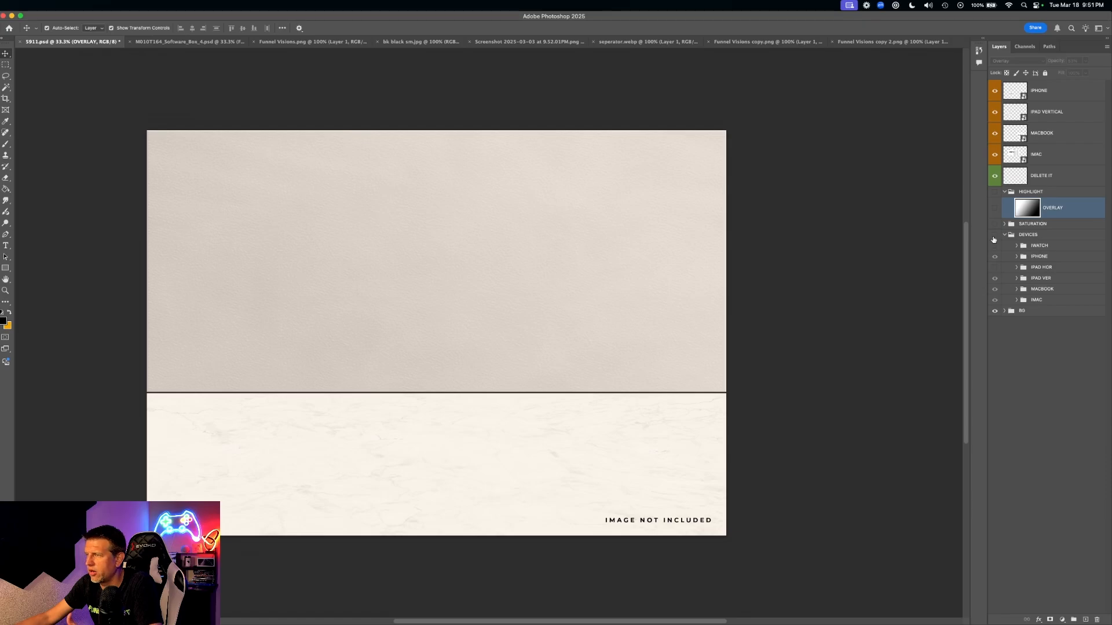
{"action": "left_click", "coordinate": [994, 235]}
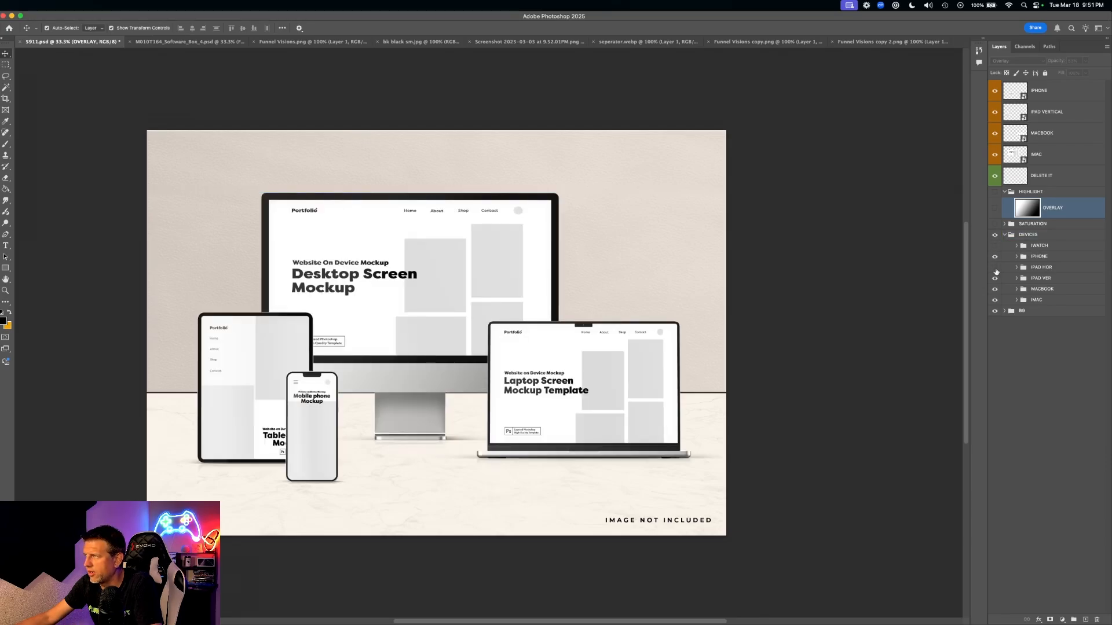
{"action": "left_click", "coordinate": [1012, 311]}
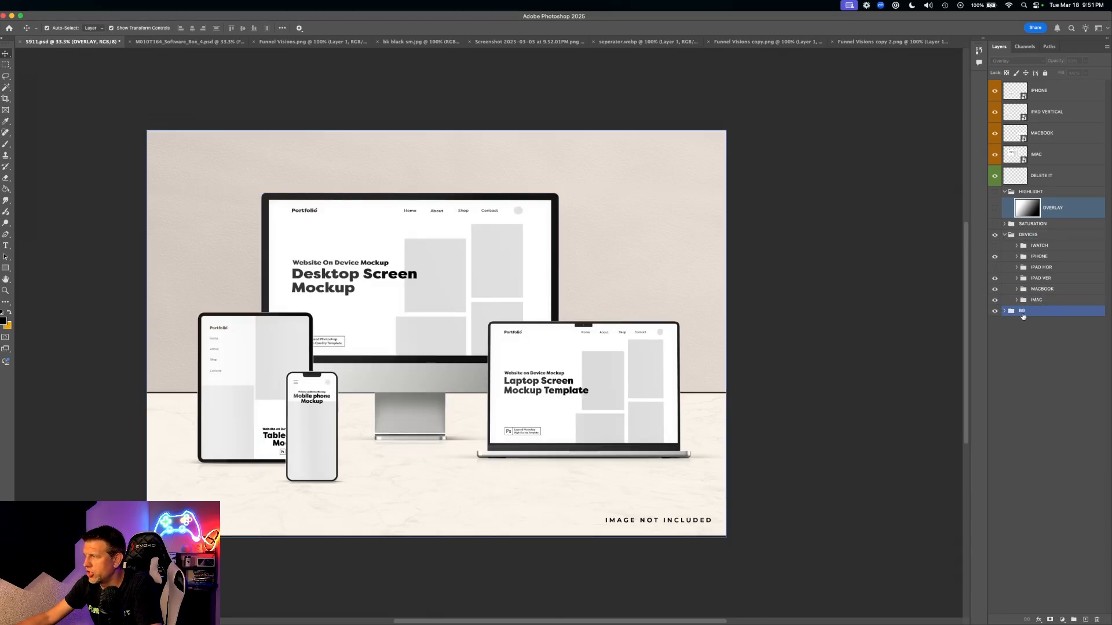
{"action": "left_click", "coordinate": [994, 311]}
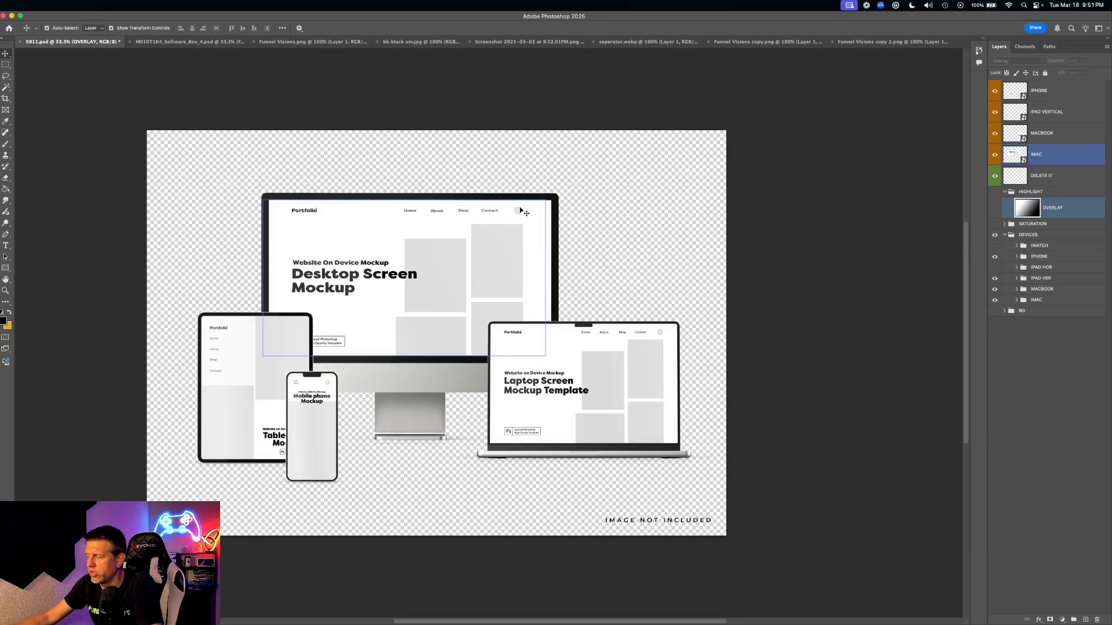
{"action": "left_click", "coordinate": [669, 520]}
{"action": "key", "text": "Delete"}
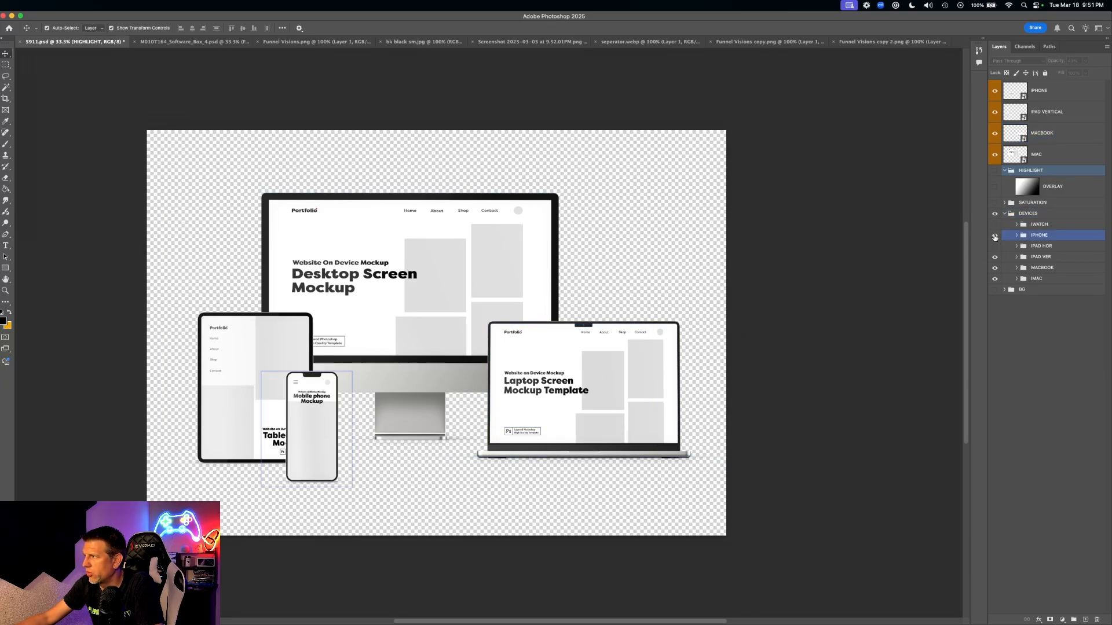
- Hide the iPhone, vertical iPad and iMac mockups, then expand the MACBOOK group
{"action": "left_click", "coordinate": [995, 235]}
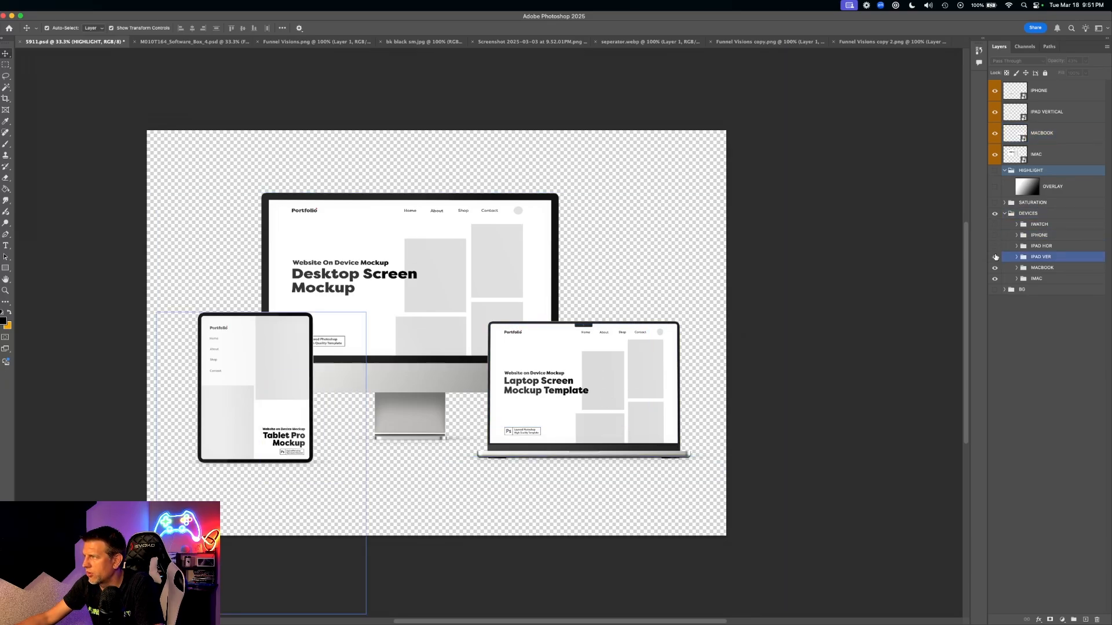
{"action": "left_click", "coordinate": [995, 256]}
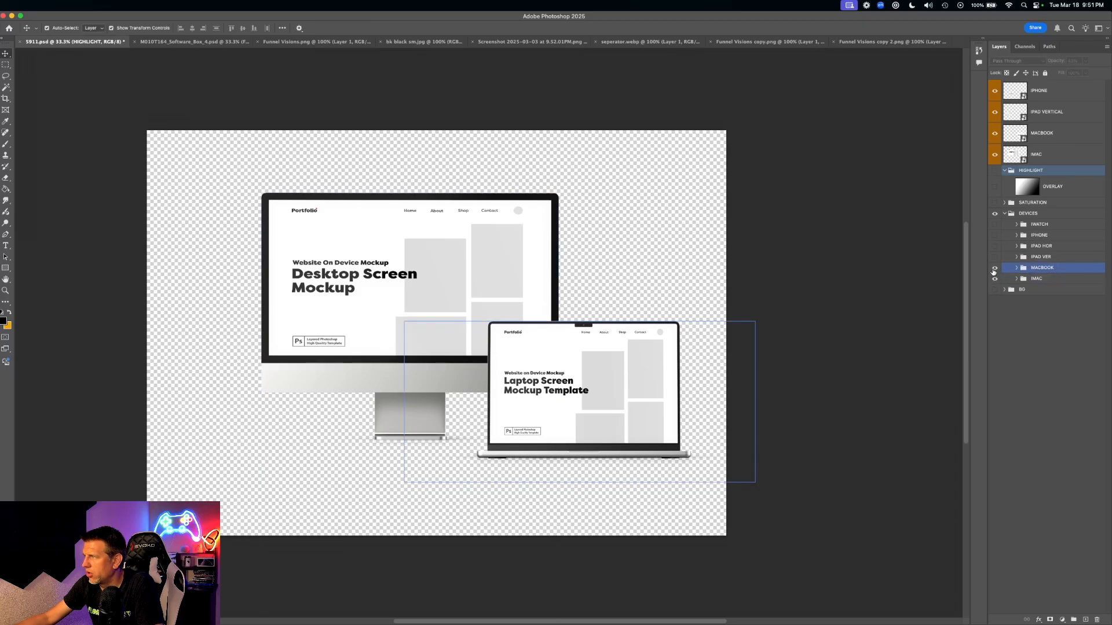
{"action": "left_click", "coordinate": [995, 279]}
{"action": "left_click", "coordinate": [994, 214]}
{"action": "left_click", "coordinate": [994, 214]}
{"action": "left_click", "coordinate": [1053, 269]}
{"action": "left_click", "coordinate": [1017, 268]}
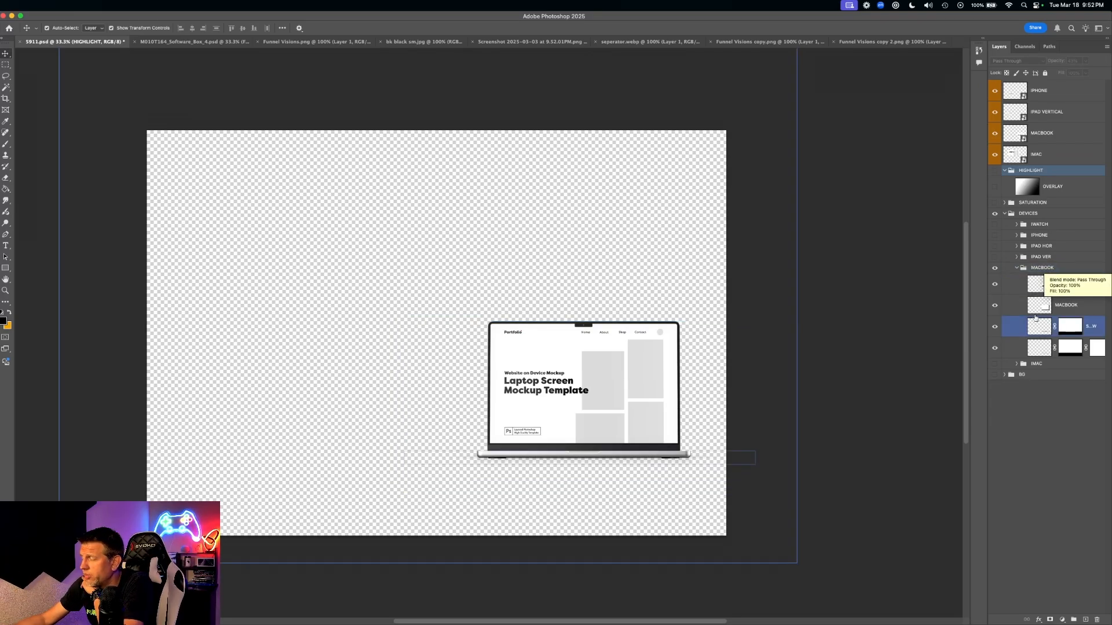
- Select the laptop screen smart object in MACBOOK and open MACBOOK.psb for editing
{"action": "left_click", "coordinate": [1072, 284]}
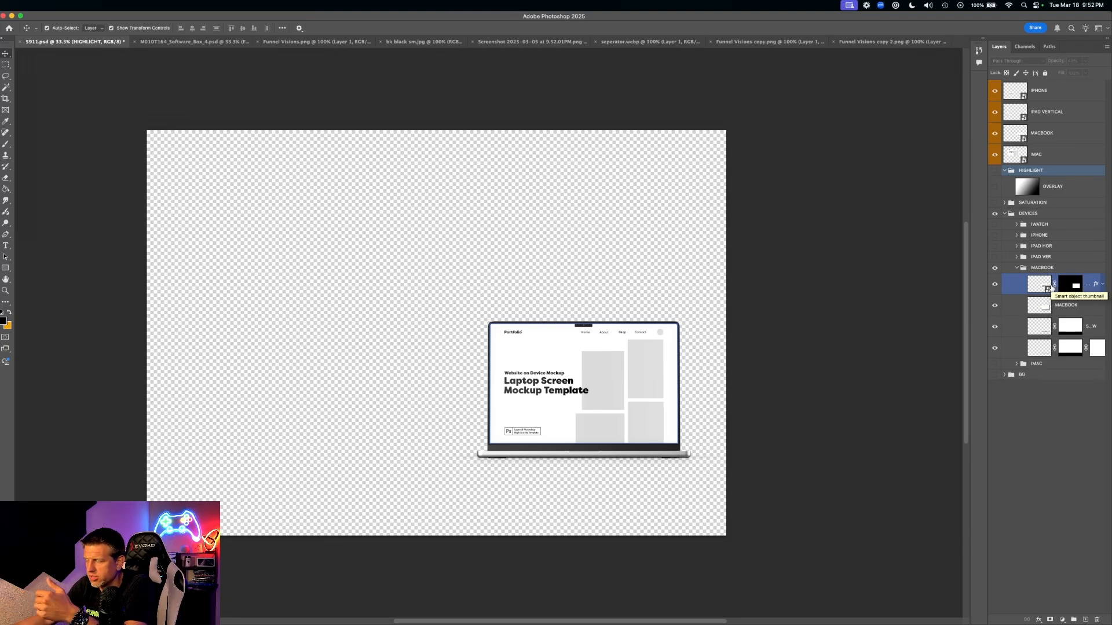
{"action": "left_click", "coordinate": [1033, 270]}
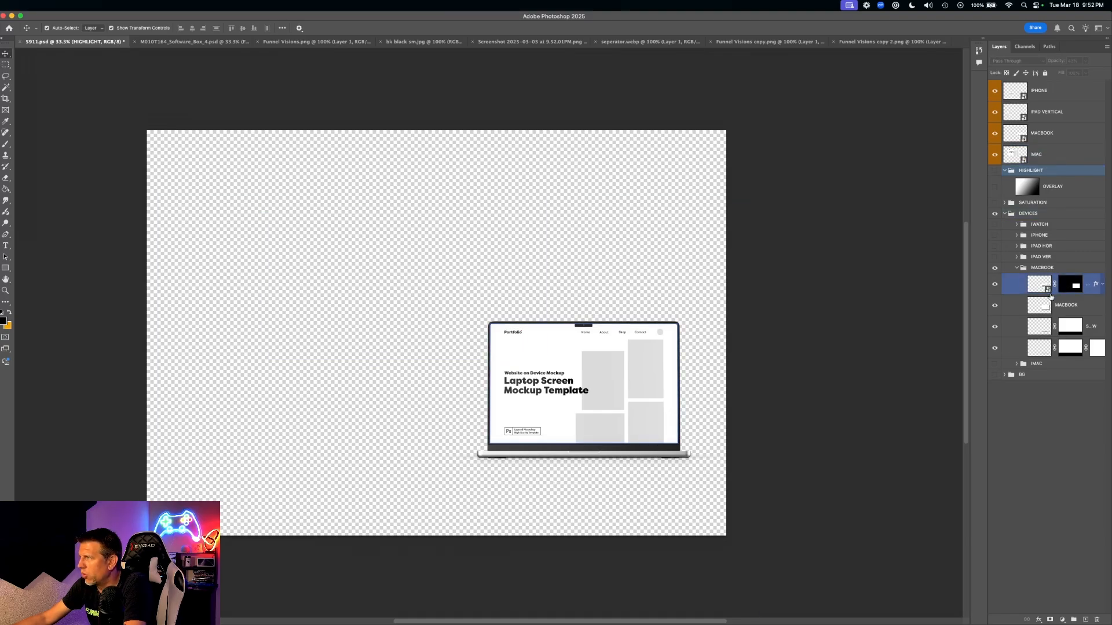
{"action": "double_click", "coordinate": [1040, 284]}
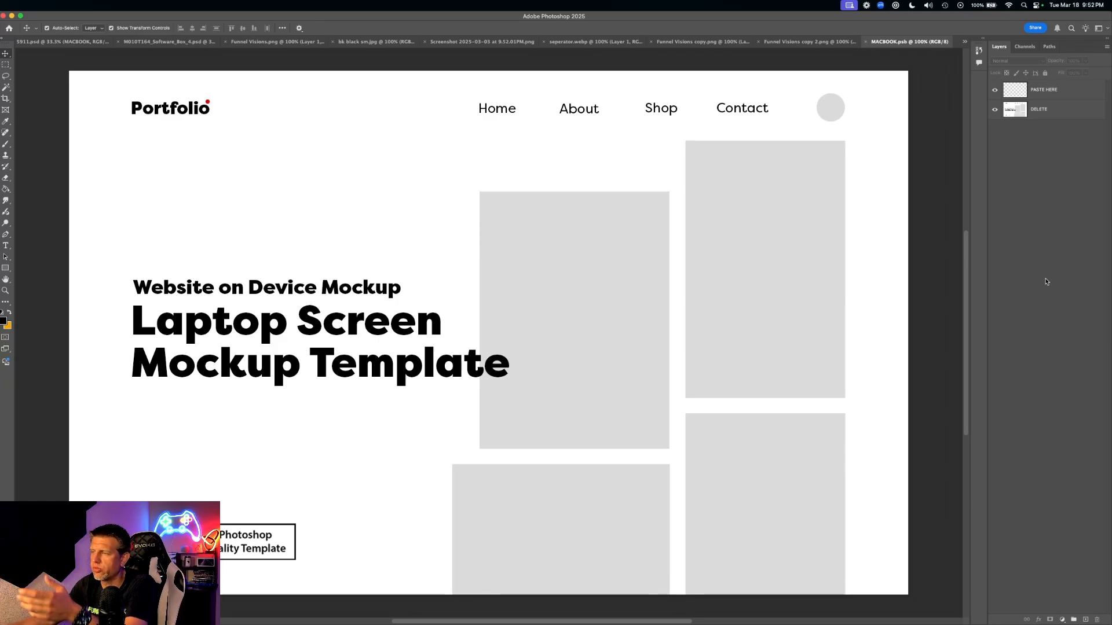
- Hide and delete the DELETE placeholder layer in MACBOOK.psb, leaving only PASTE HERE
{"action": "left_click", "coordinate": [798, 215]}
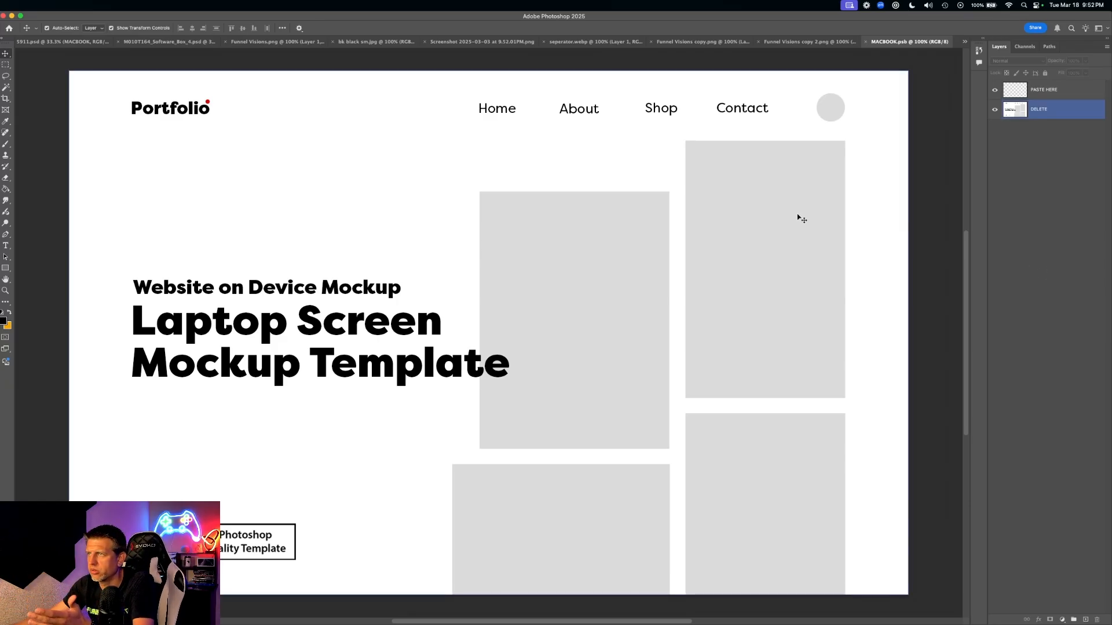
{"action": "left_click", "coordinate": [295, 59]}
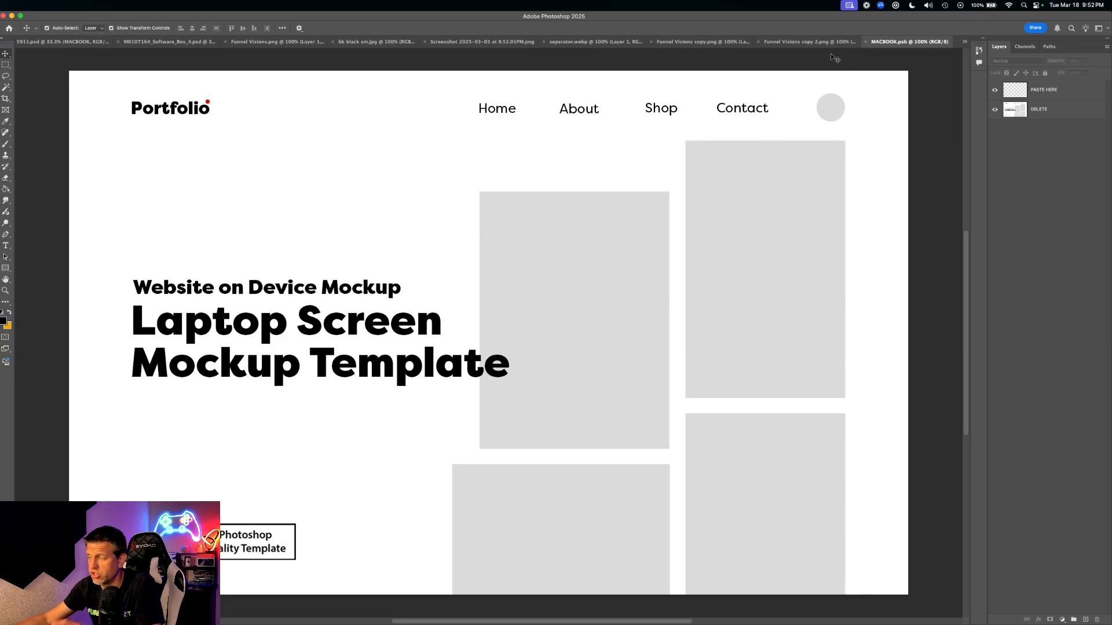
{"action": "left_click", "coordinate": [797, 157]}
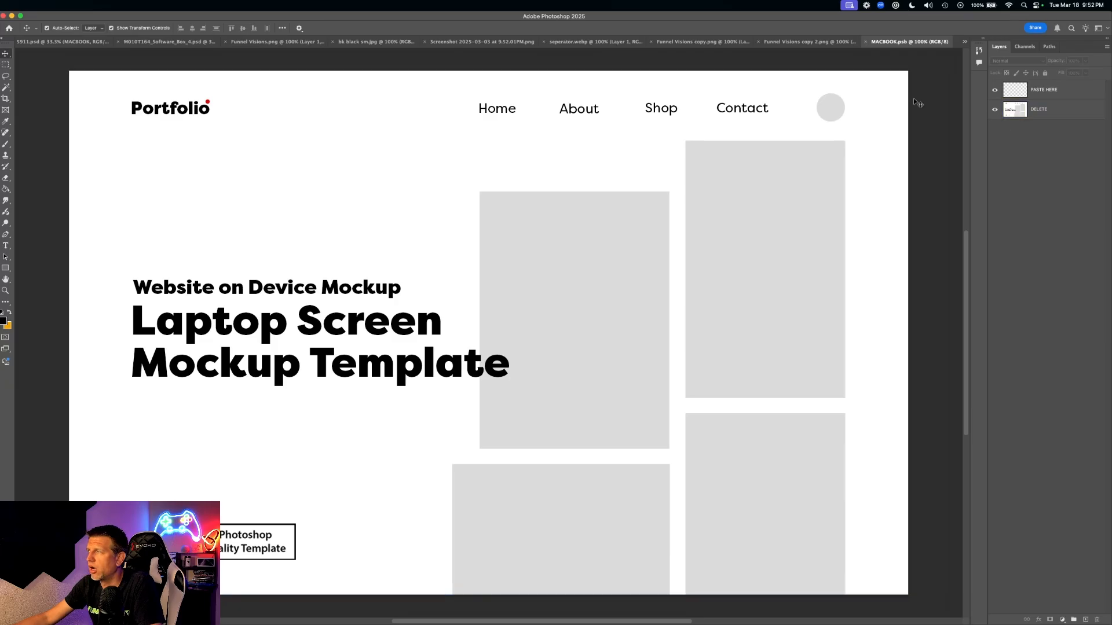
{"action": "left_click", "coordinate": [995, 109]}
{"action": "left_click", "coordinate": [1053, 110]}
{"action": "key", "text": "Delete"}
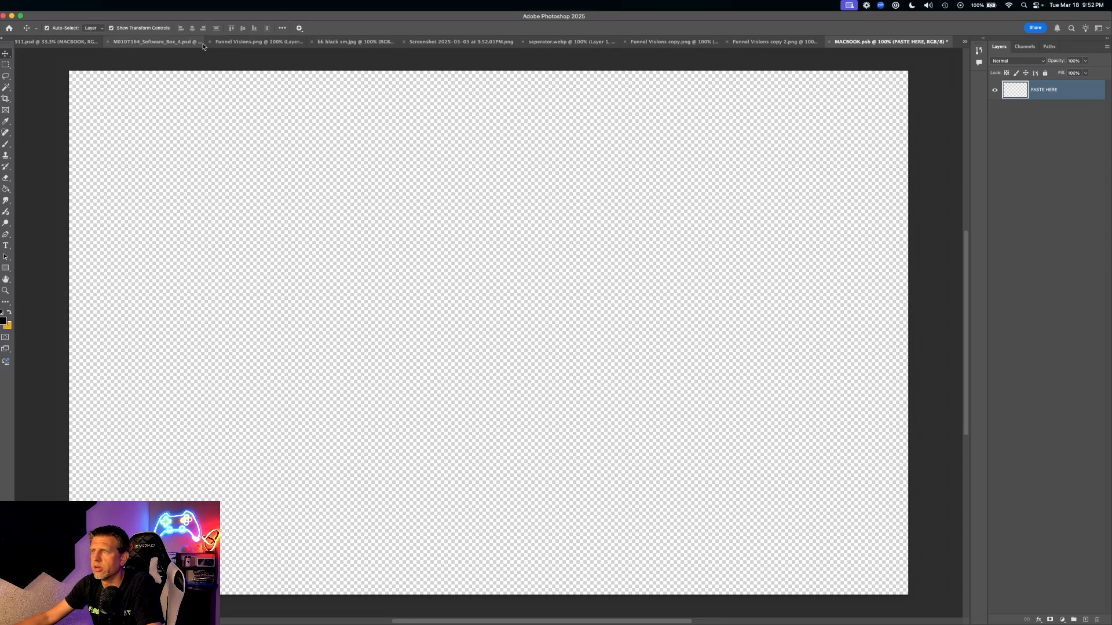
- Bring the Guitar Master screenshot document to the front and select its layer
{"action": "left_click", "coordinate": [151, 43]}
{"action": "left_click", "coordinate": [286, 44]}
{"action": "left_click", "coordinate": [405, 46]}
{"action": "left_click", "coordinate": [498, 46]}
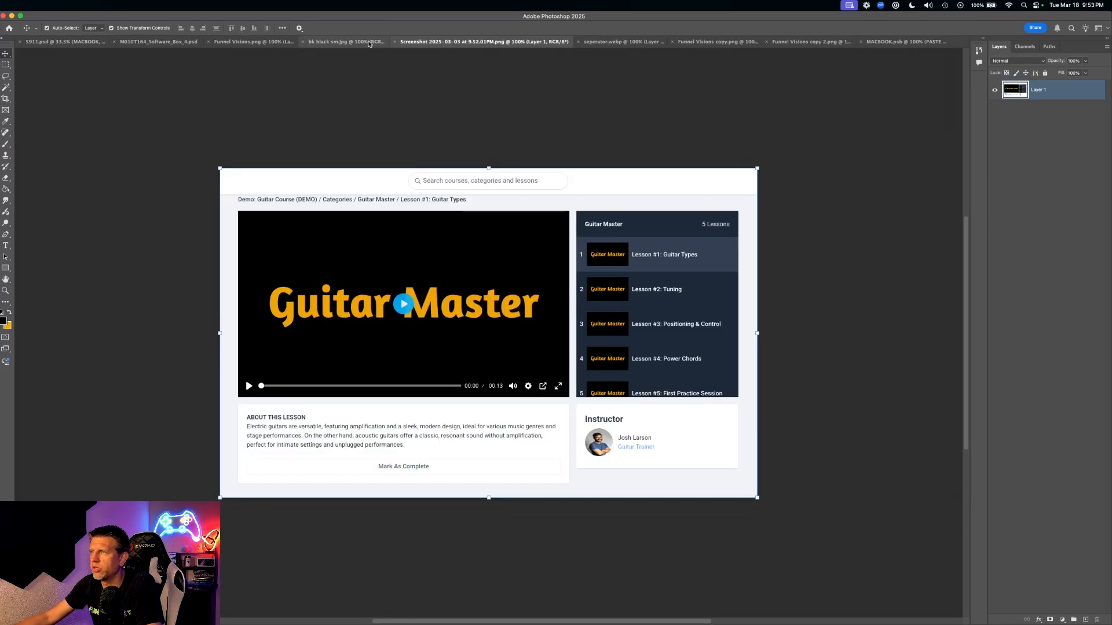
{"action": "left_click", "coordinate": [348, 42]}
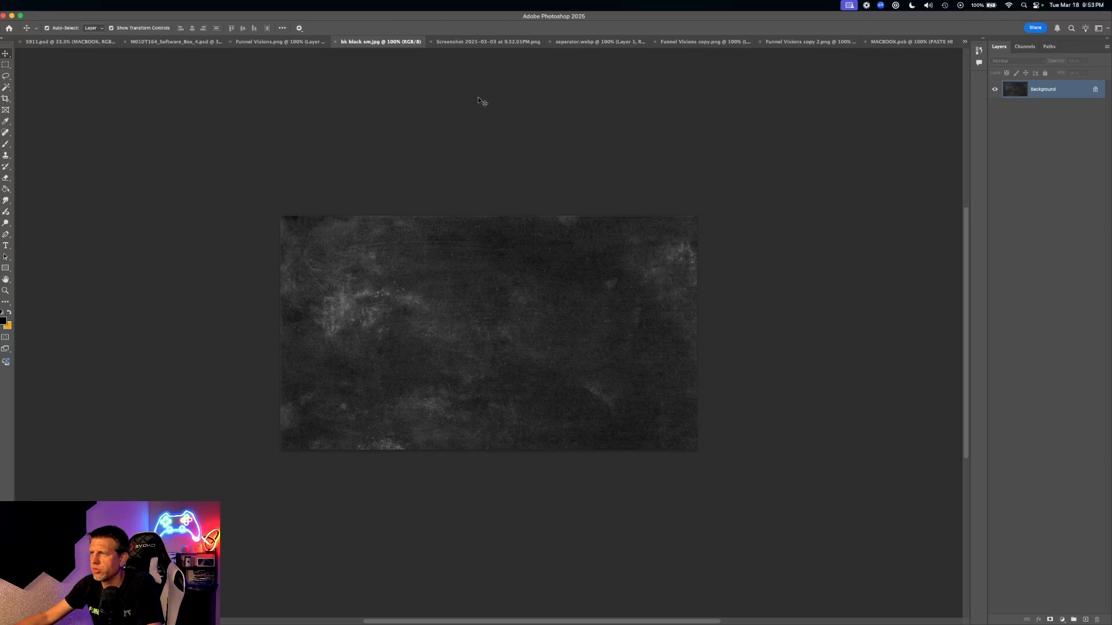
{"action": "left_click", "coordinate": [488, 42]}
{"action": "left_click", "coordinate": [920, 288]}
{"action": "left_click", "coordinate": [526, 260]}
{"action": "left_click", "coordinate": [202, 155]}
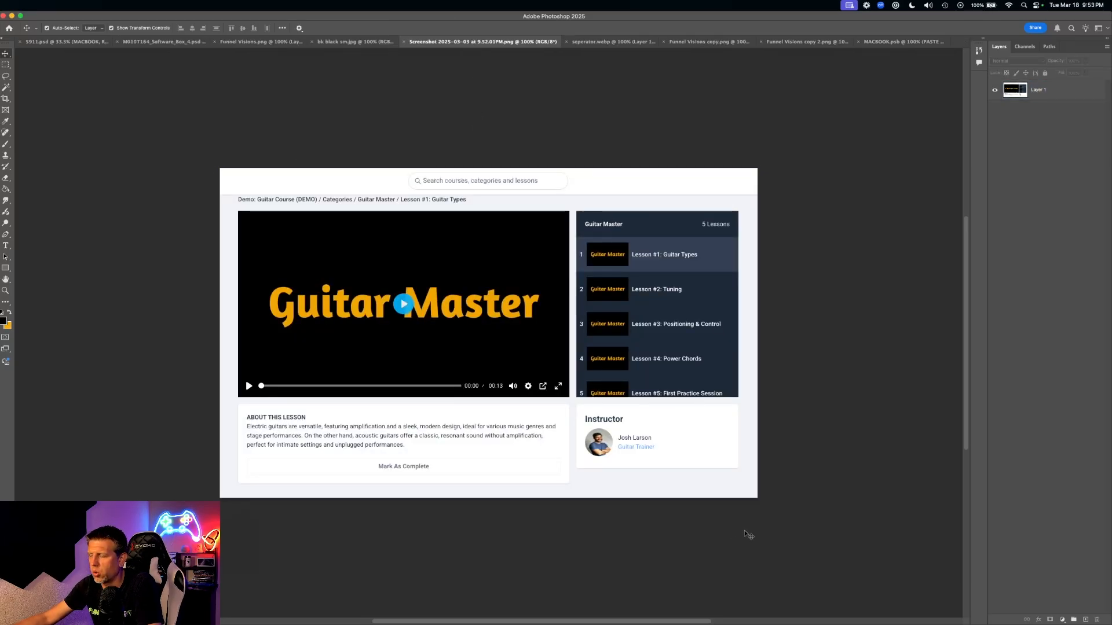
{"action": "left_click", "coordinate": [434, 248]}
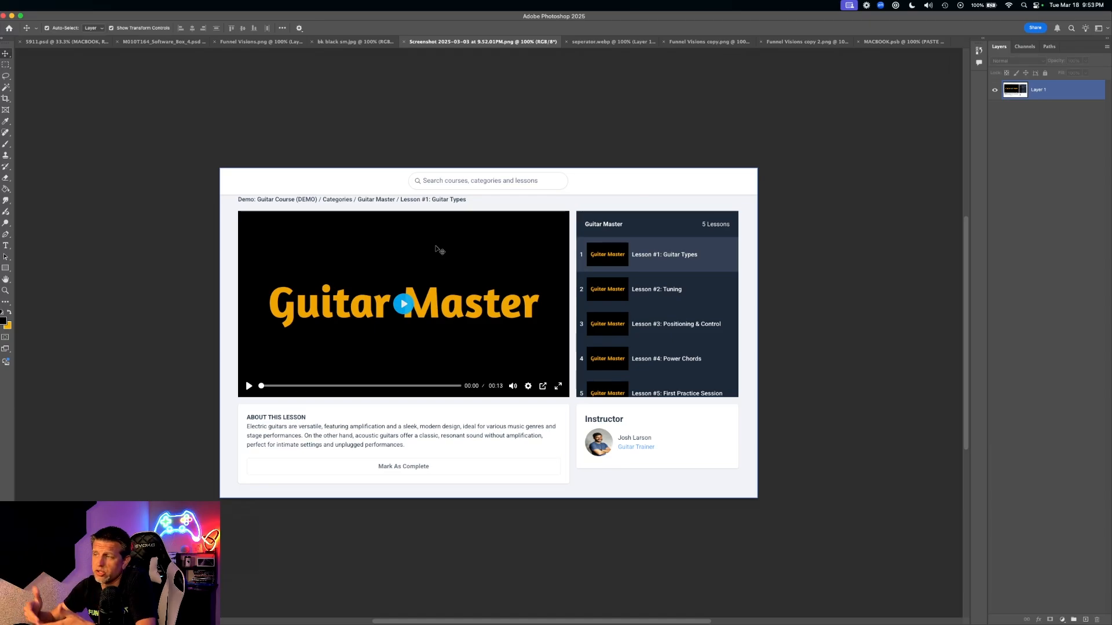
- Select the entire screenshot and copy it, redrawing a rectangular marquee around the whole image
{"action": "key", "text": "super+a"}
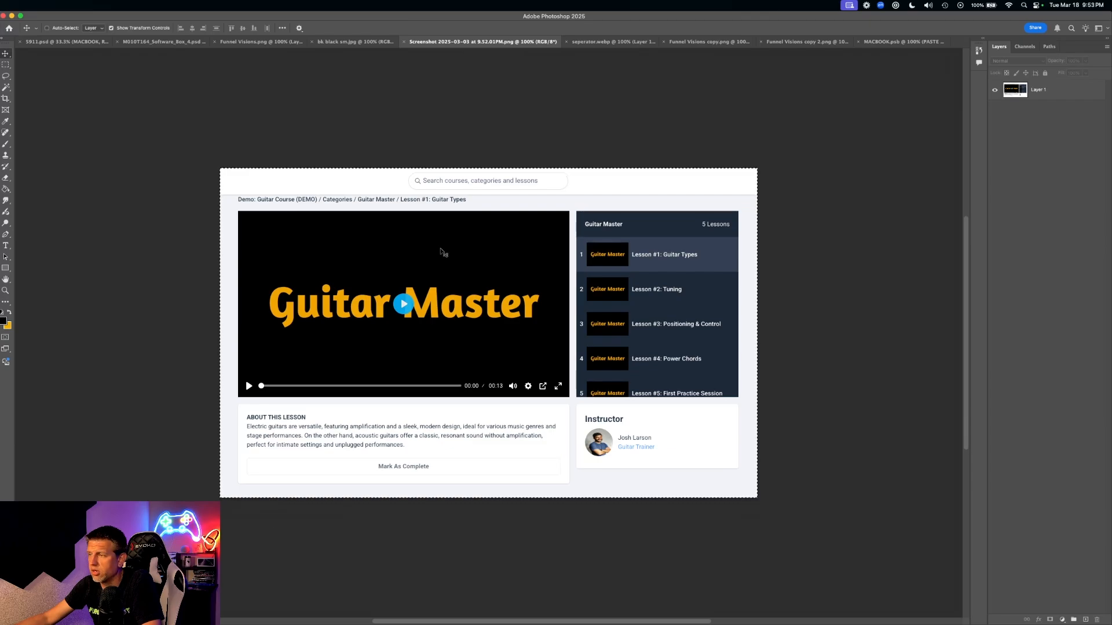
{"action": "left_click", "coordinate": [46, 27]}
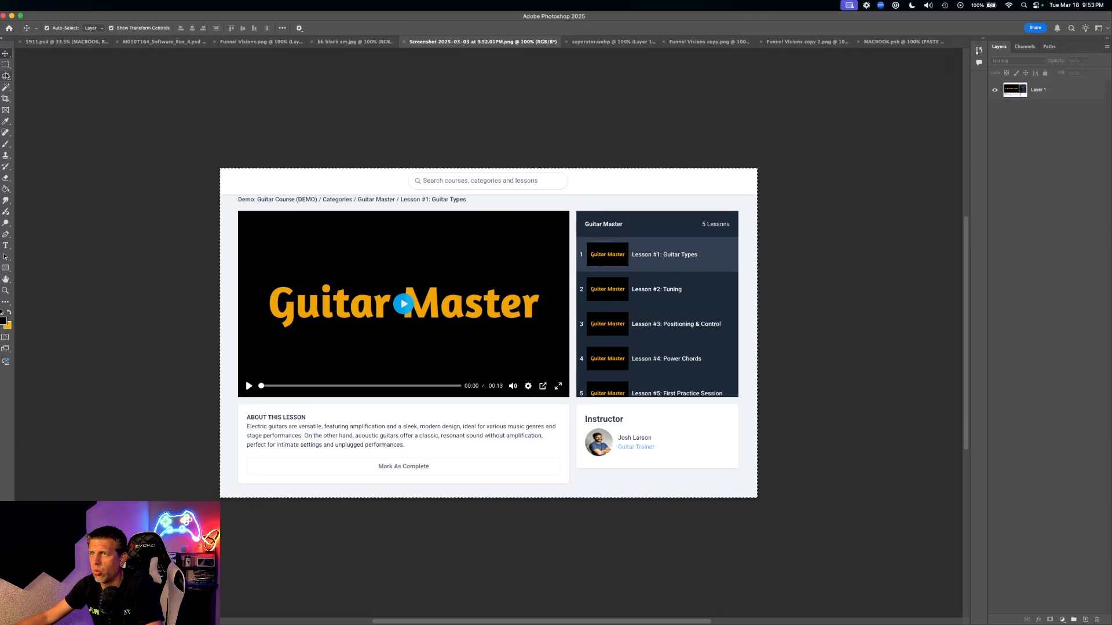
{"action": "key", "text": "super+c"}
{"action": "key", "text": "super+d"}
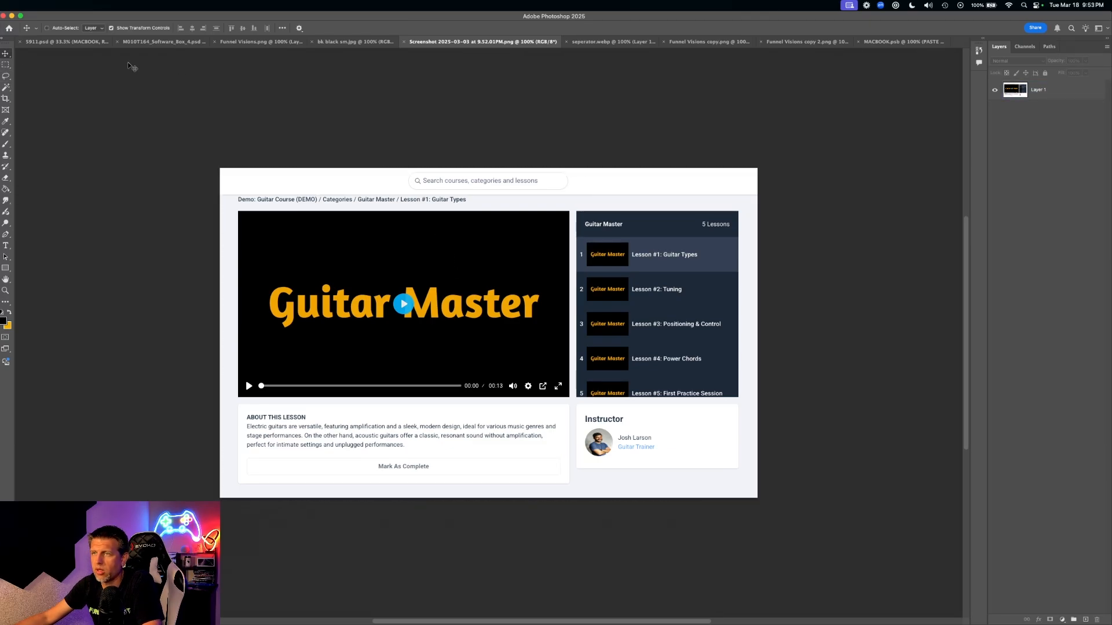
{"action": "left_click", "coordinate": [6, 65]}
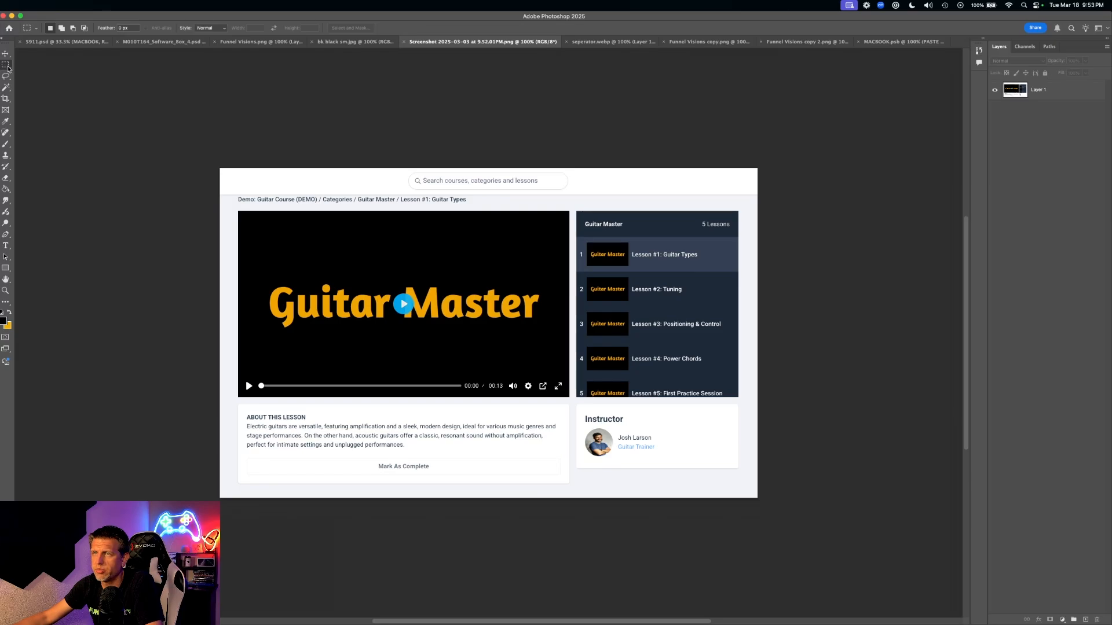
{"action": "left_click_drag", "start_coordinate": [220, 164], "coordinate": [851, 540]}
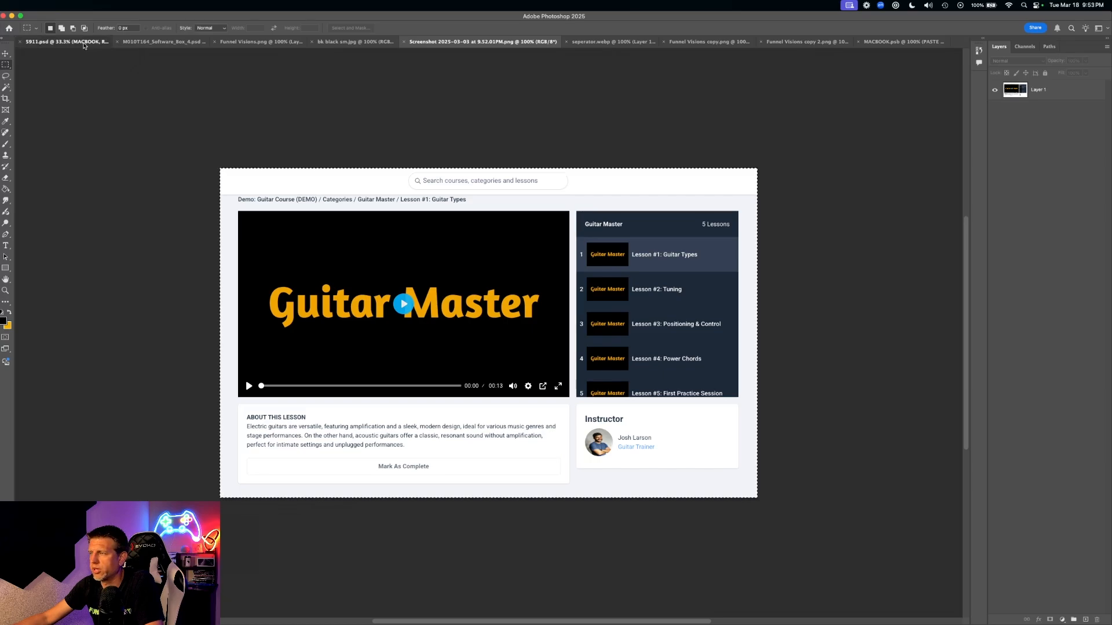
- Switch back to the MACBOOK.psb screen document
{"action": "left_click", "coordinate": [66, 41]}
{"action": "left_click", "coordinate": [174, 42]}
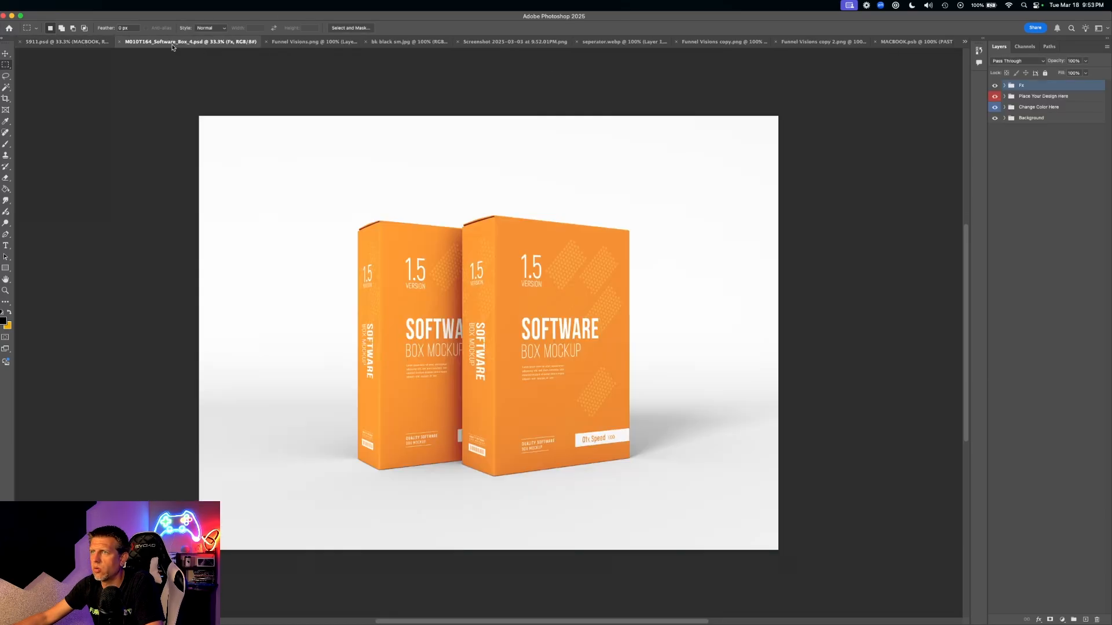
{"action": "left_click", "coordinate": [905, 44]}
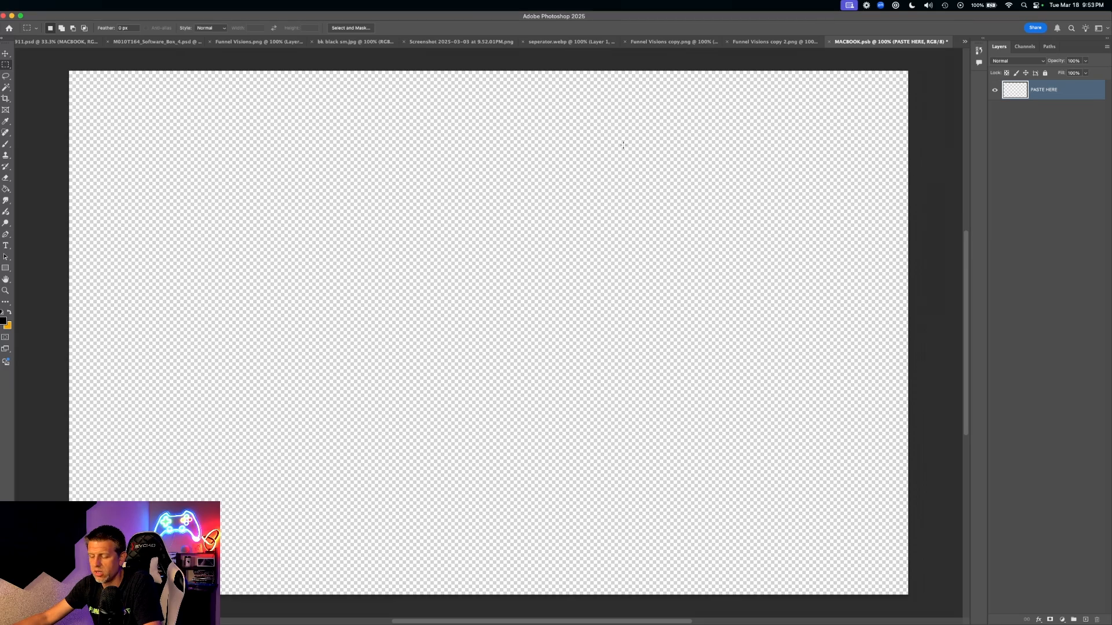
- Paste the course screenshot onto PASTE HERE and move it to the canvas's top-left corner
{"action": "key", "text": "super+v"}
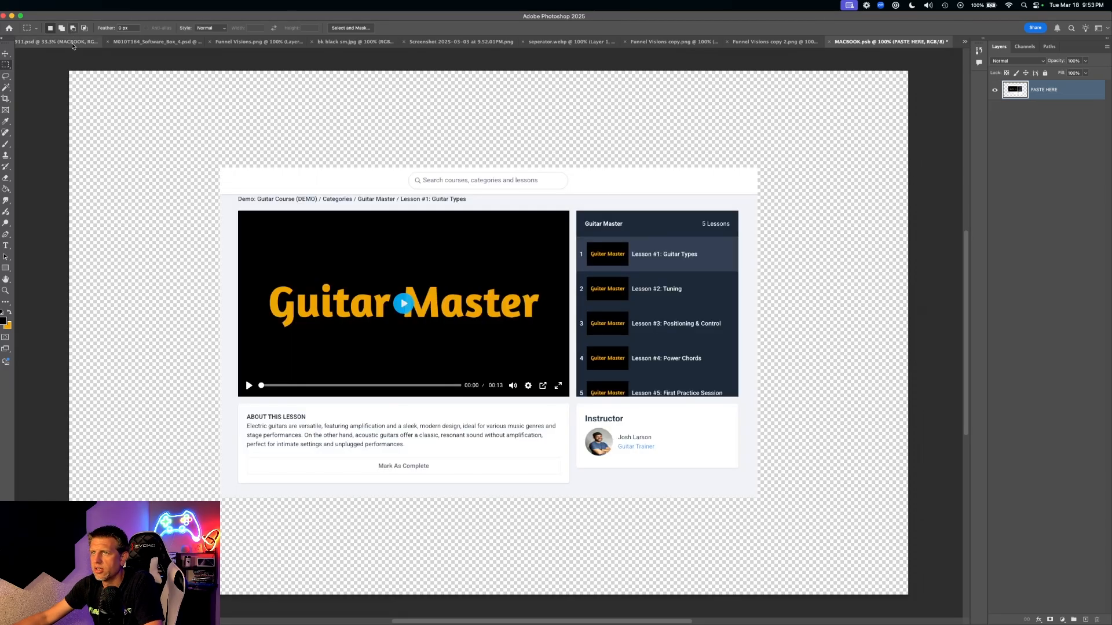
{"action": "left_click", "coordinate": [4, 53]}
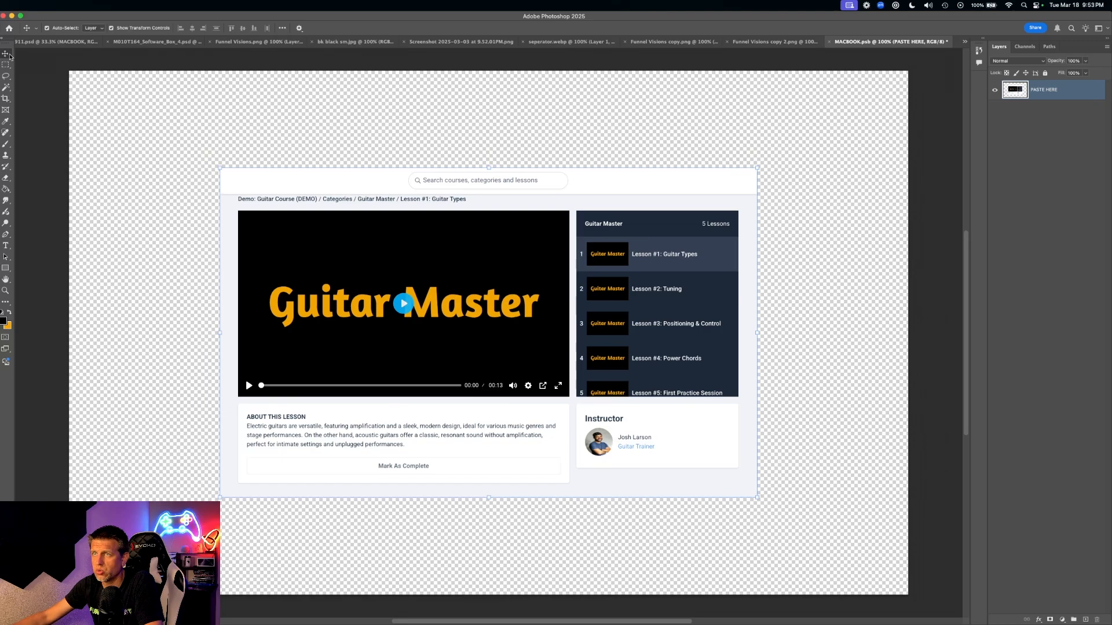
{"action": "left_click_drag", "start_coordinate": [483, 274], "coordinate": [336, 177]}
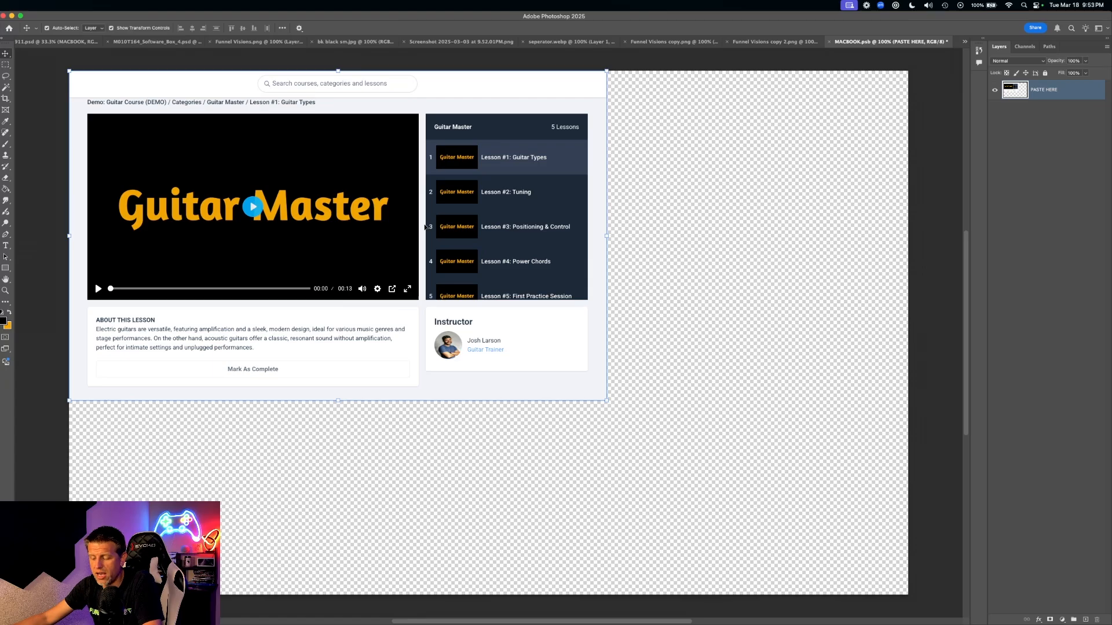
- Scale the screenshot up to about 164.6% to fill the screen canvas, then nudge it left
{"action": "key", "text": "super+t"}
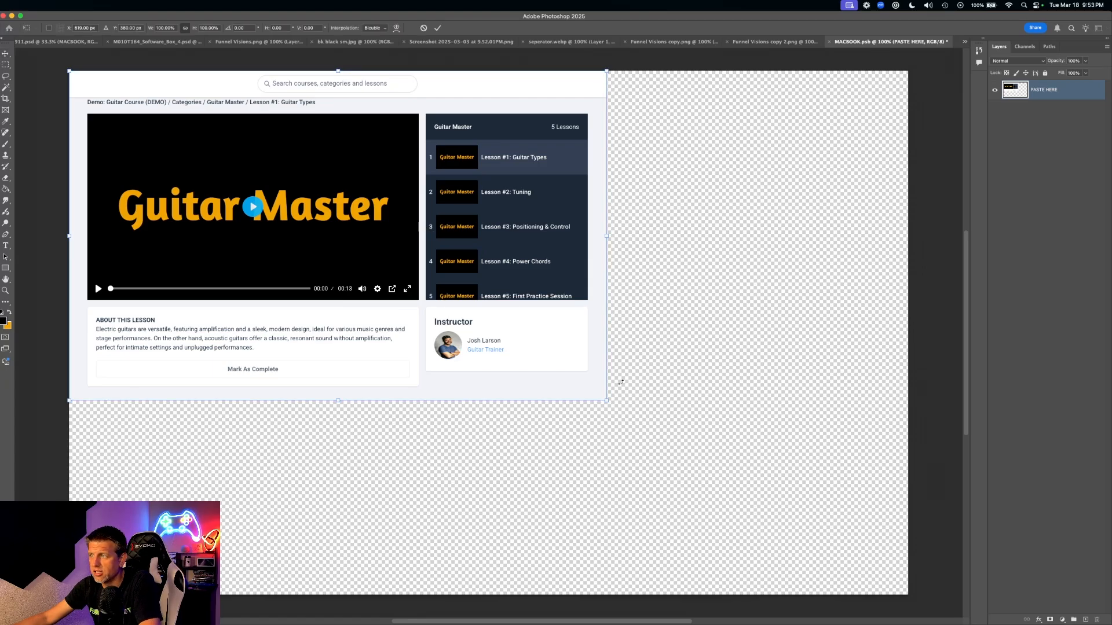
{"action": "left_click_drag", "start_coordinate": [606, 401], "coordinate": [618, 405]}
{"action": "key", "text": "Escape"}
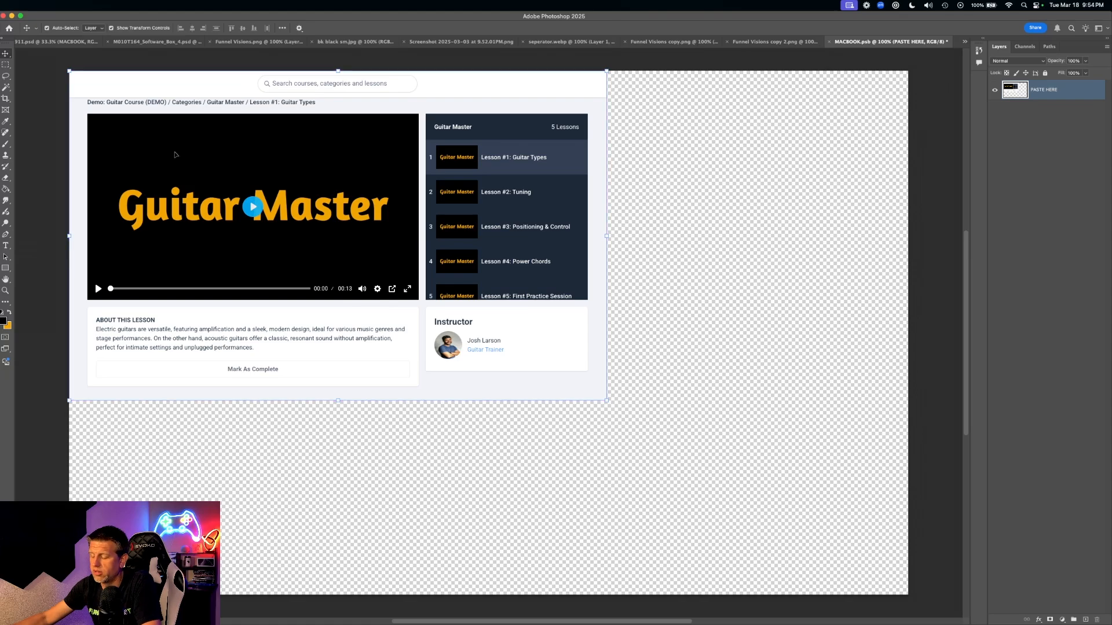
{"action": "key", "text": "super+t"}
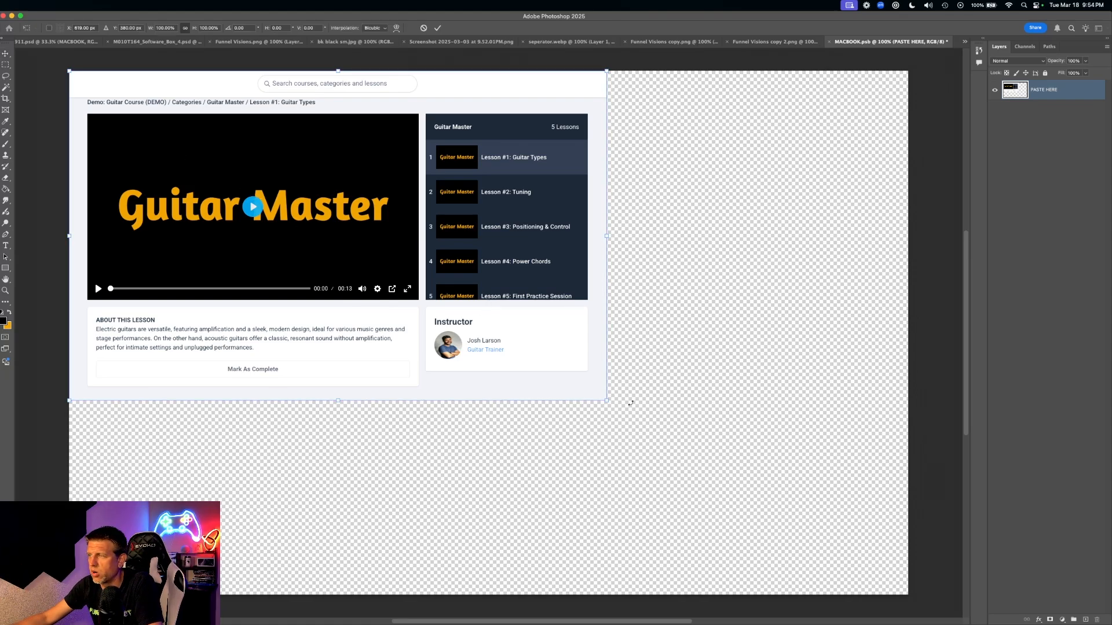
{"action": "left_click_drag", "start_coordinate": [607, 400], "coordinate": [933, 593]}
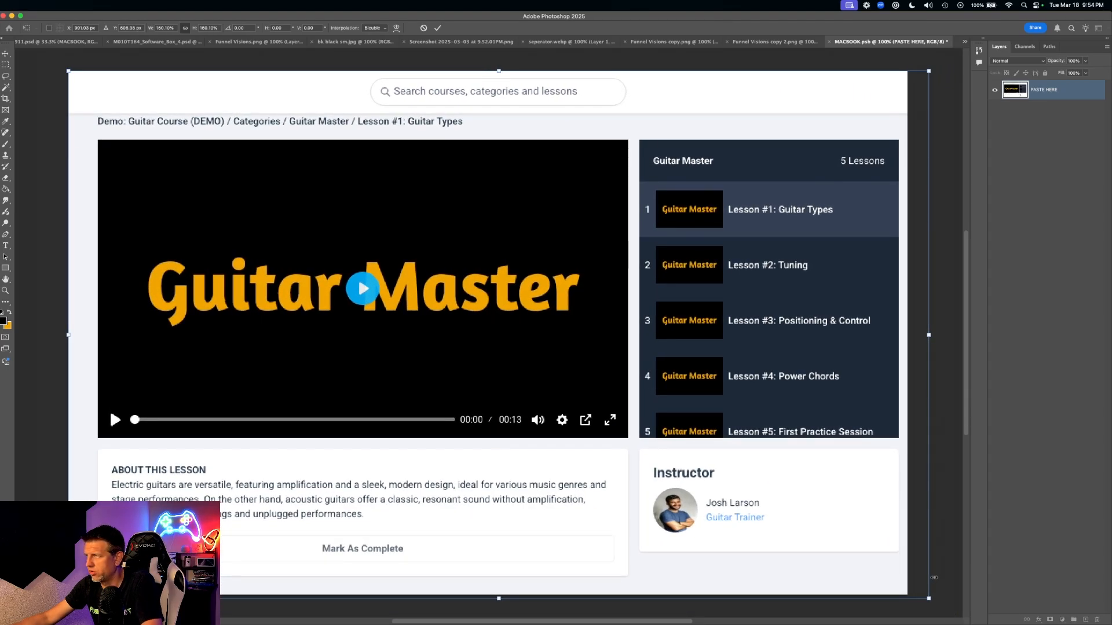
{"action": "key", "text": "Return"}
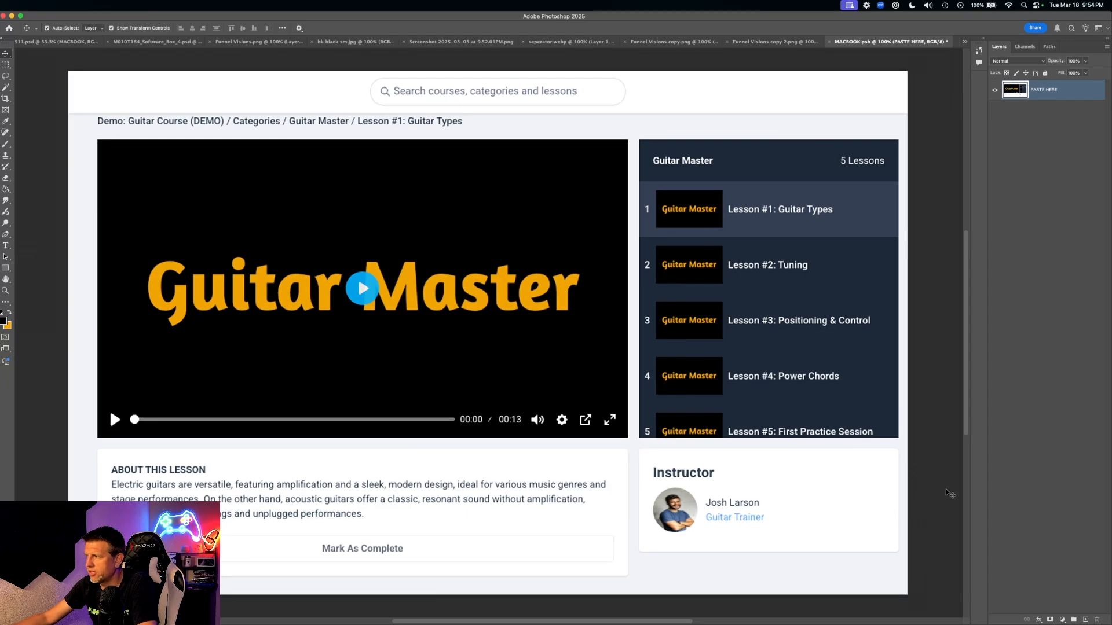
{"action": "left_click_drag", "start_coordinate": [698, 464], "coordinate": [684, 465]}
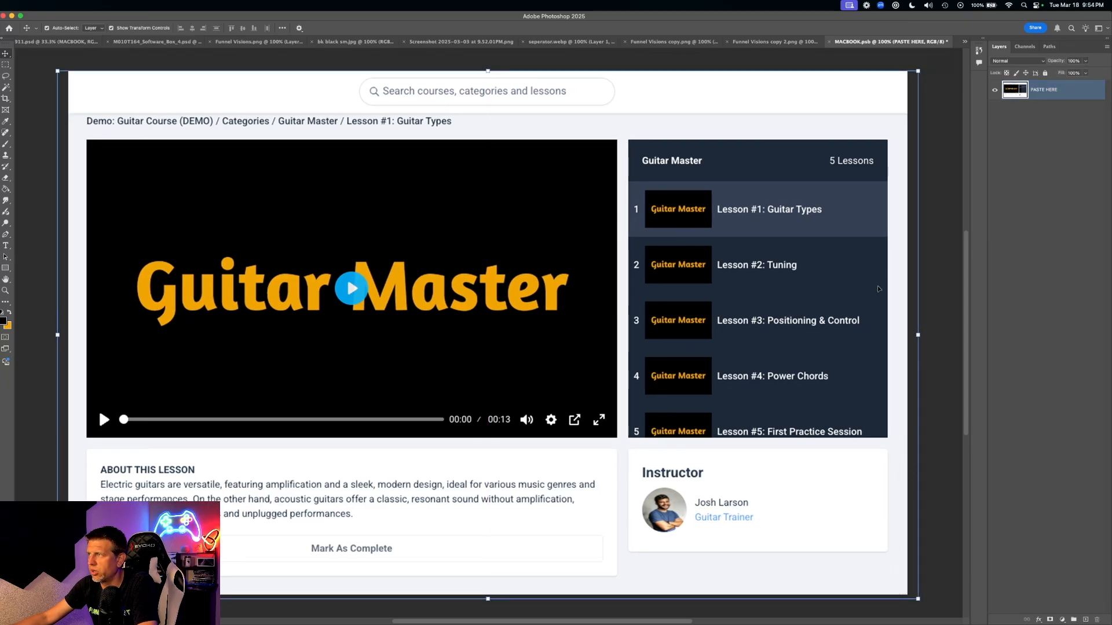
{"action": "left_click", "coordinate": [945, 318]}
- Deselect the PASTE HERE layer and save MACBOOK.psb
{"action": "left_click", "coordinate": [798, 269]}
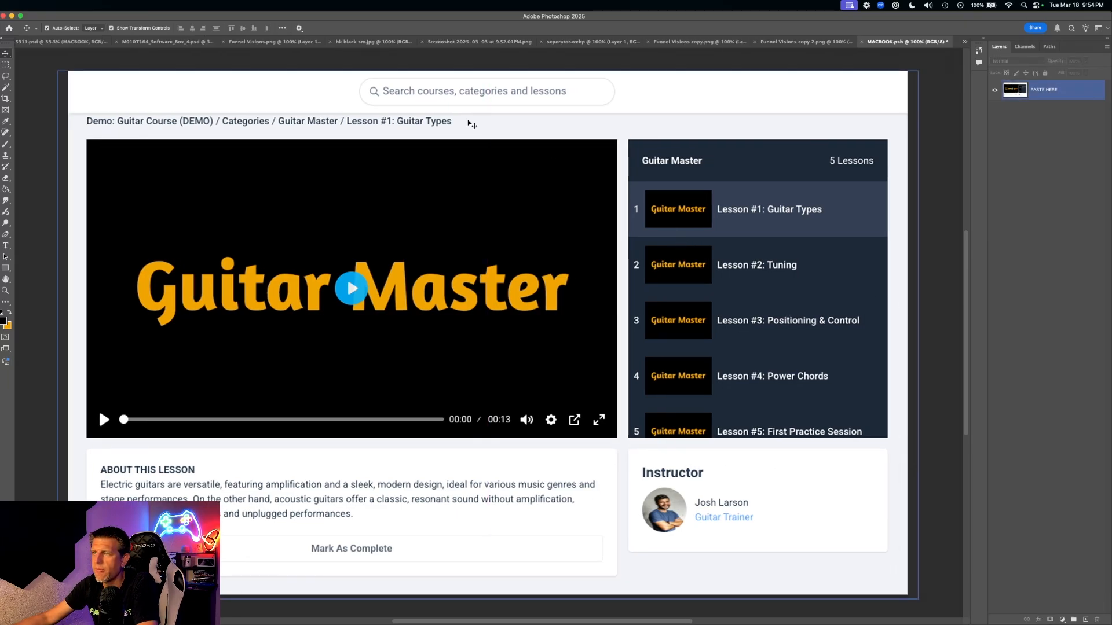
{"action": "left_click", "coordinate": [44, 80]}
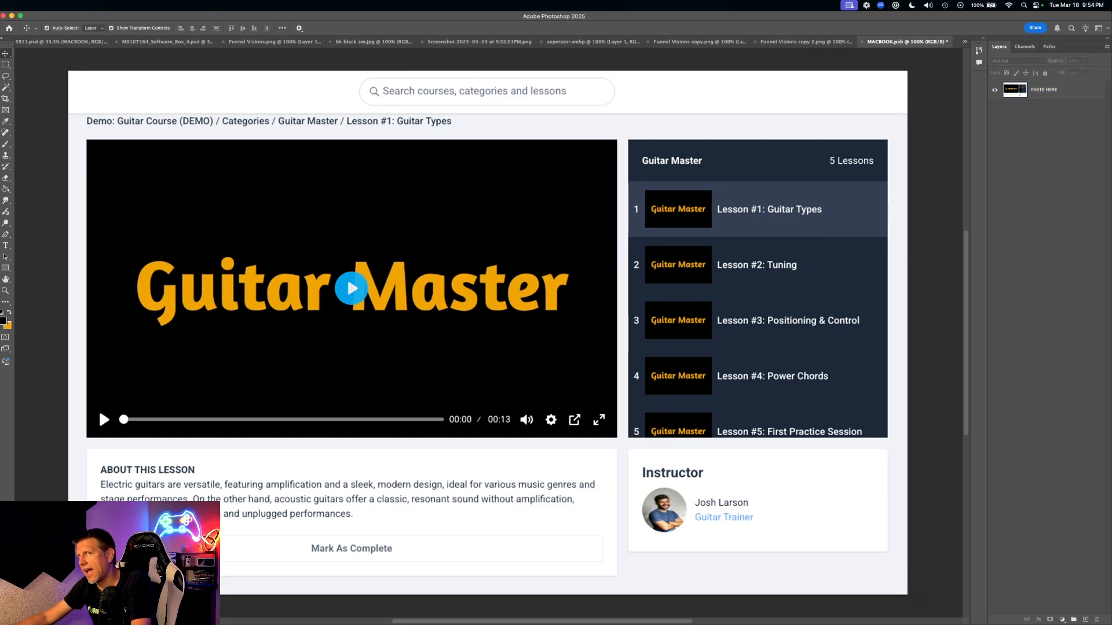
{"action": "key", "text": "super+s"}
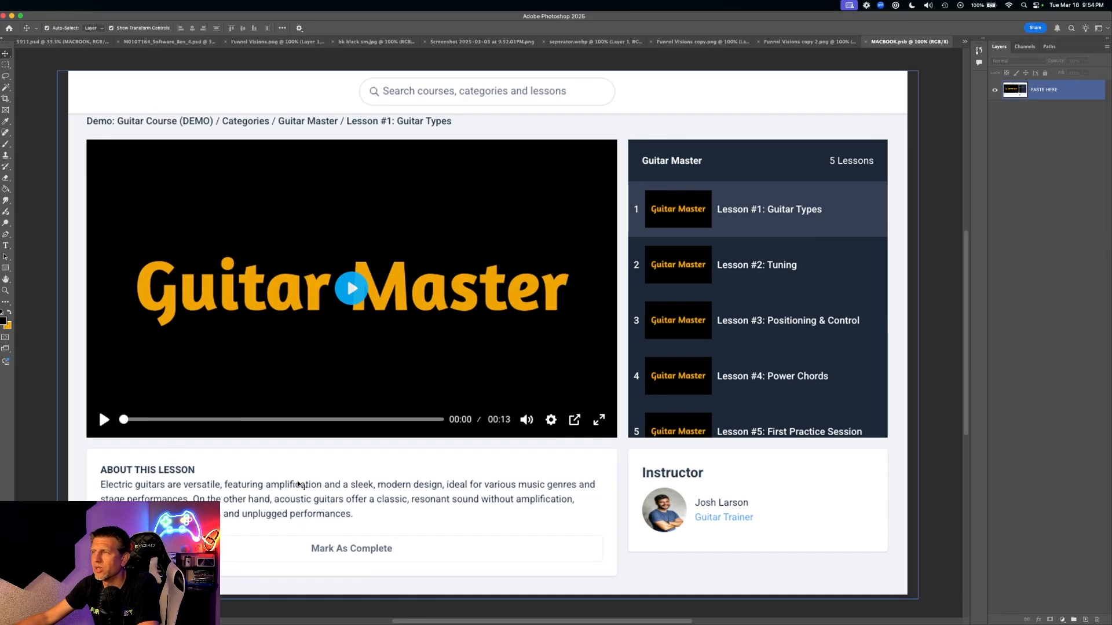
- Close MACBOOK.psb, check the 5911.psd laptop shows the lesson page, then switch to M010T164_Software_Box_4.psd
{"action": "left_click", "coordinate": [865, 43]}
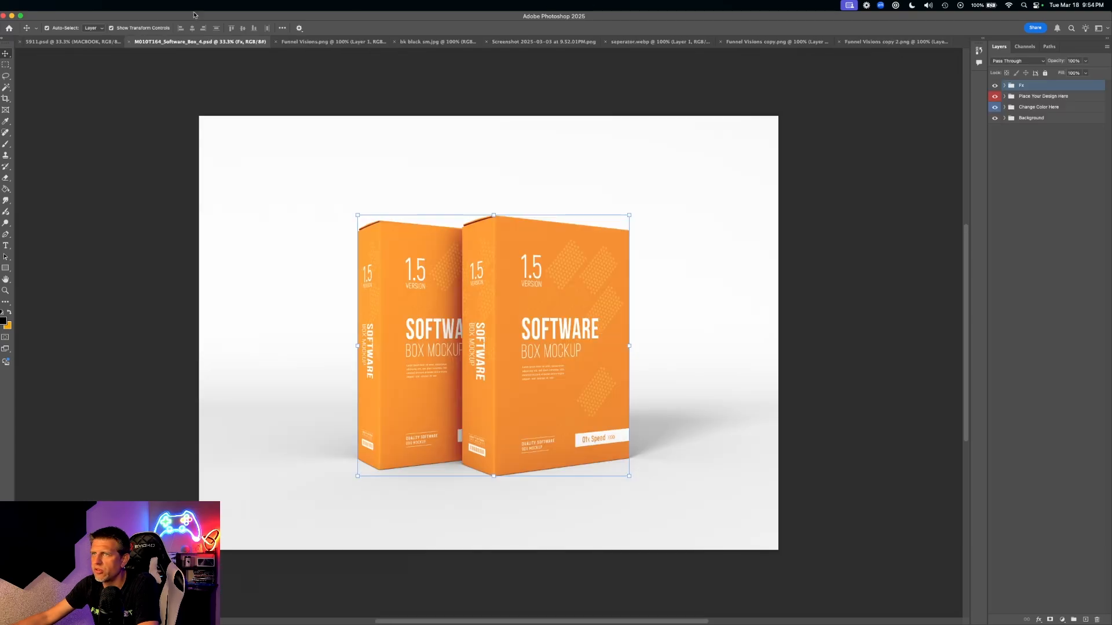
{"action": "left_click", "coordinate": [87, 42]}
{"action": "left_click", "coordinate": [598, 258]}
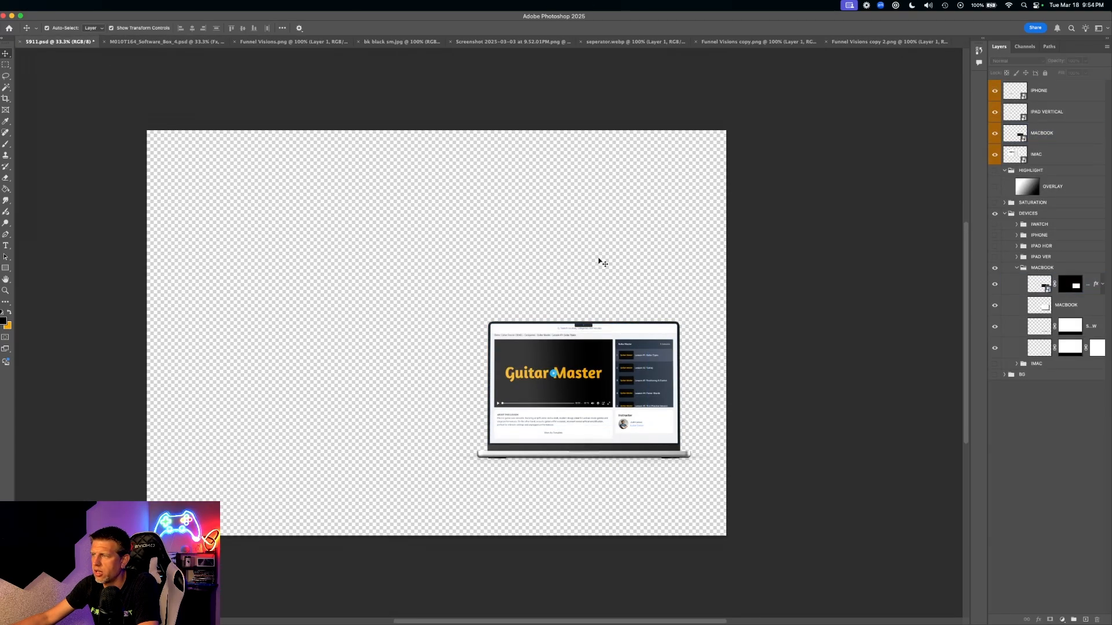
{"action": "left_click", "coordinate": [484, 457]}
{"action": "left_click", "coordinate": [697, 472]}
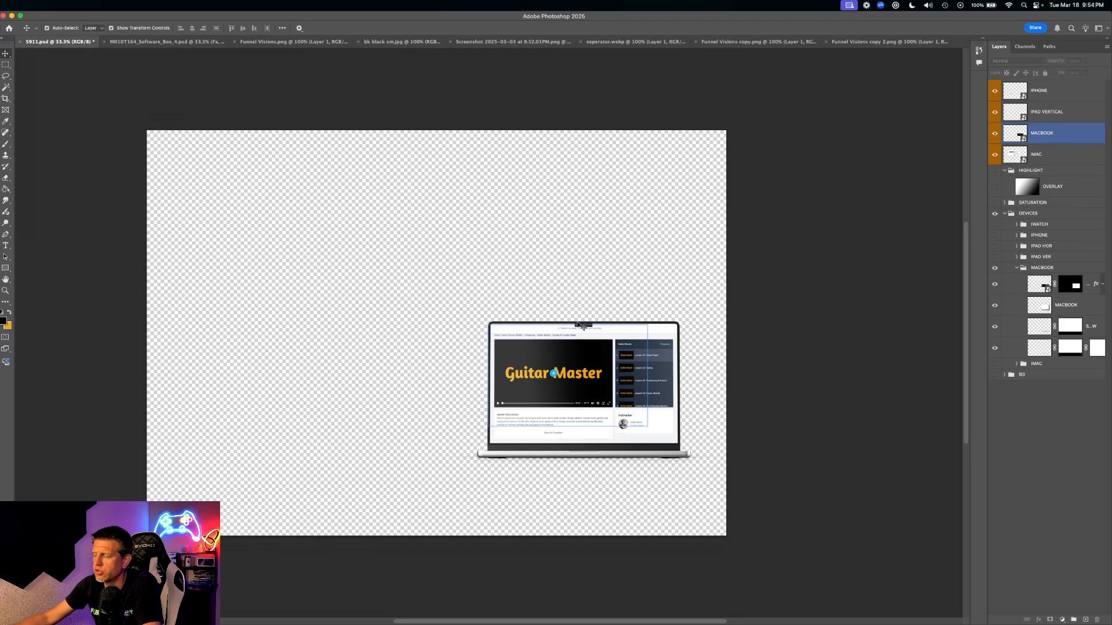
{"action": "left_click", "coordinate": [664, 421]}
{"action": "left_click", "coordinate": [712, 413]}
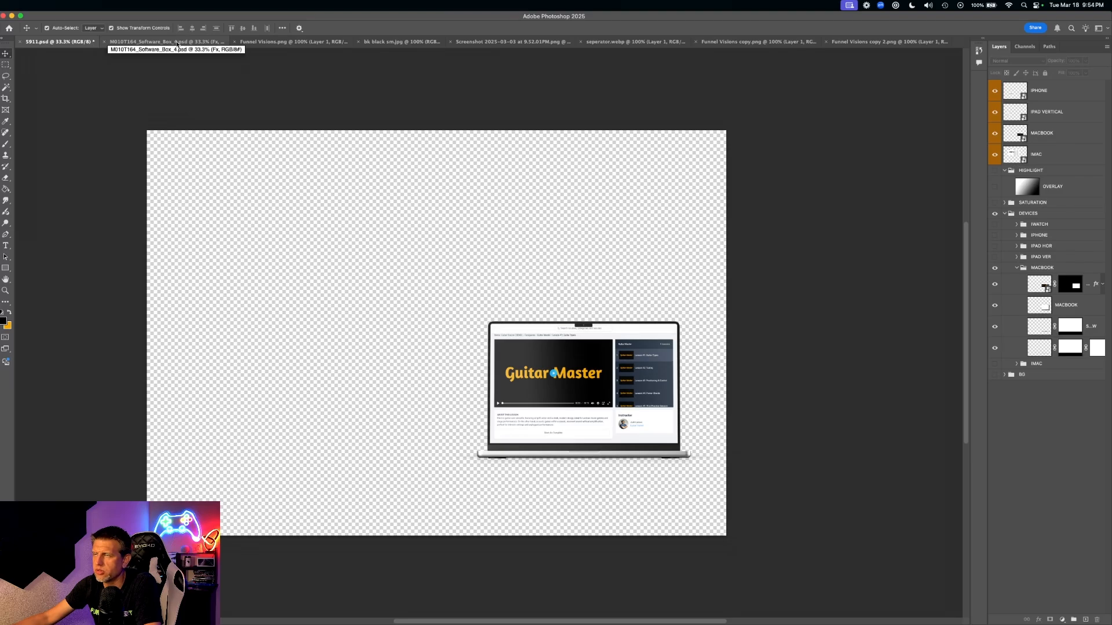
{"action": "left_click", "coordinate": [167, 41]}
{"action": "left_click", "coordinate": [724, 339]}
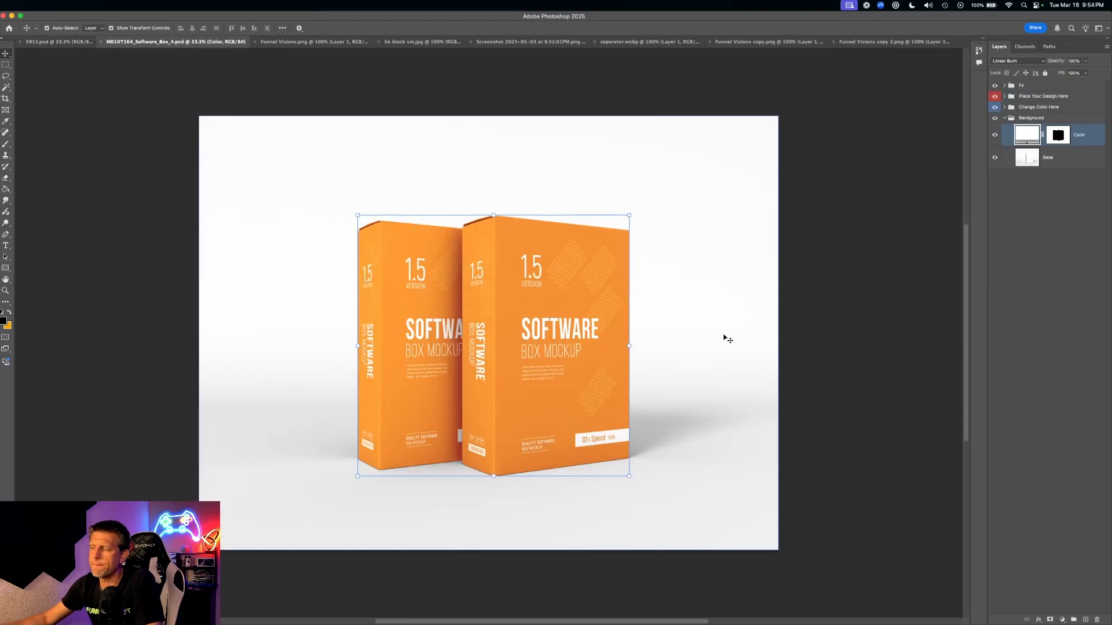
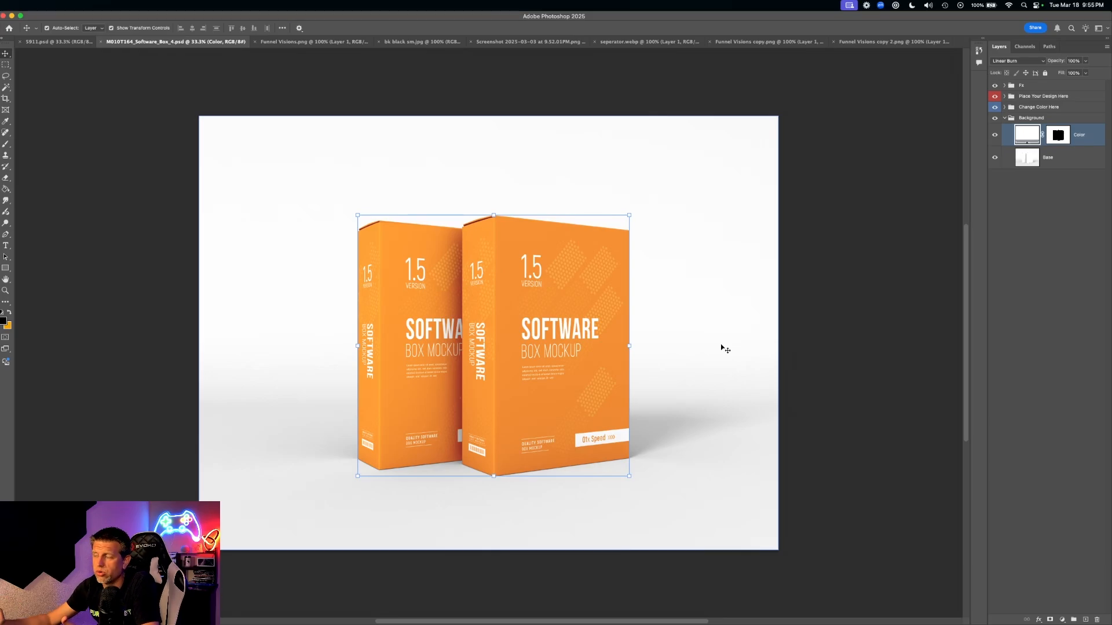
- Hide the Background group so the two orange boxes sit on transparency
{"action": "scroll", "coordinate": [703, 243], "scroll_direction": "right", "scroll_amount": 3}
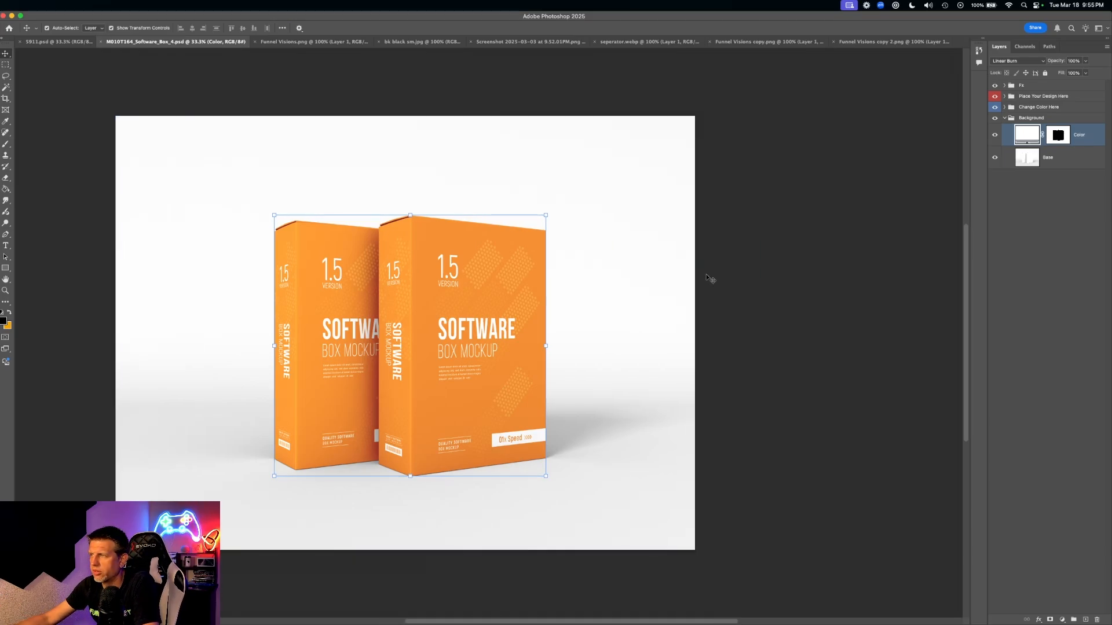
{"action": "scroll", "coordinate": [711, 280], "scroll_direction": "left", "scroll_amount": 2}
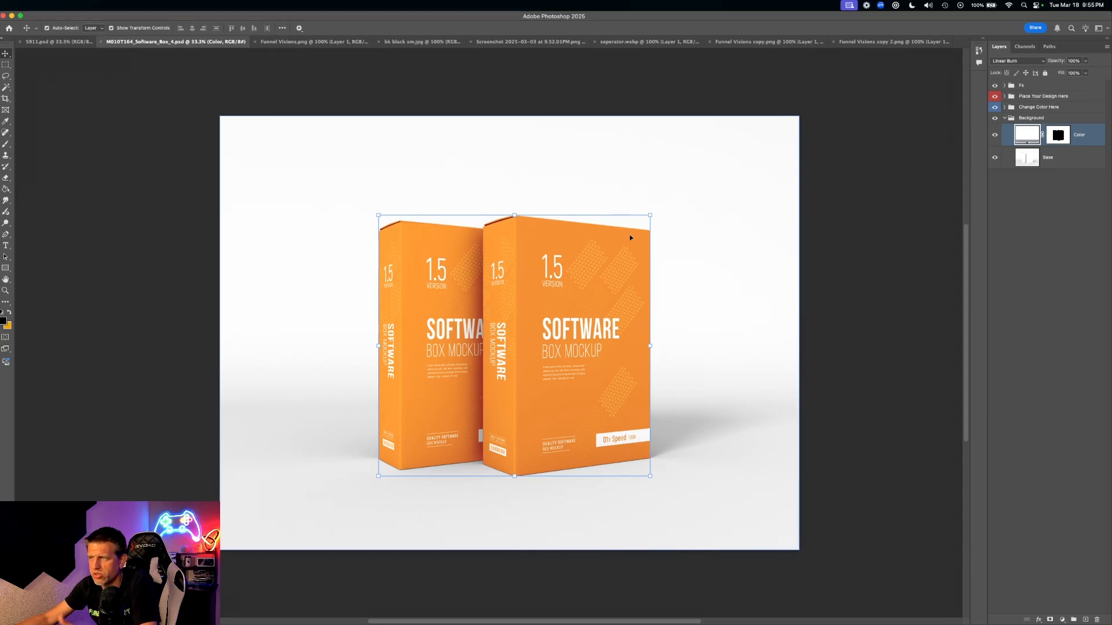
{"action": "left_click", "coordinate": [76, 103]}
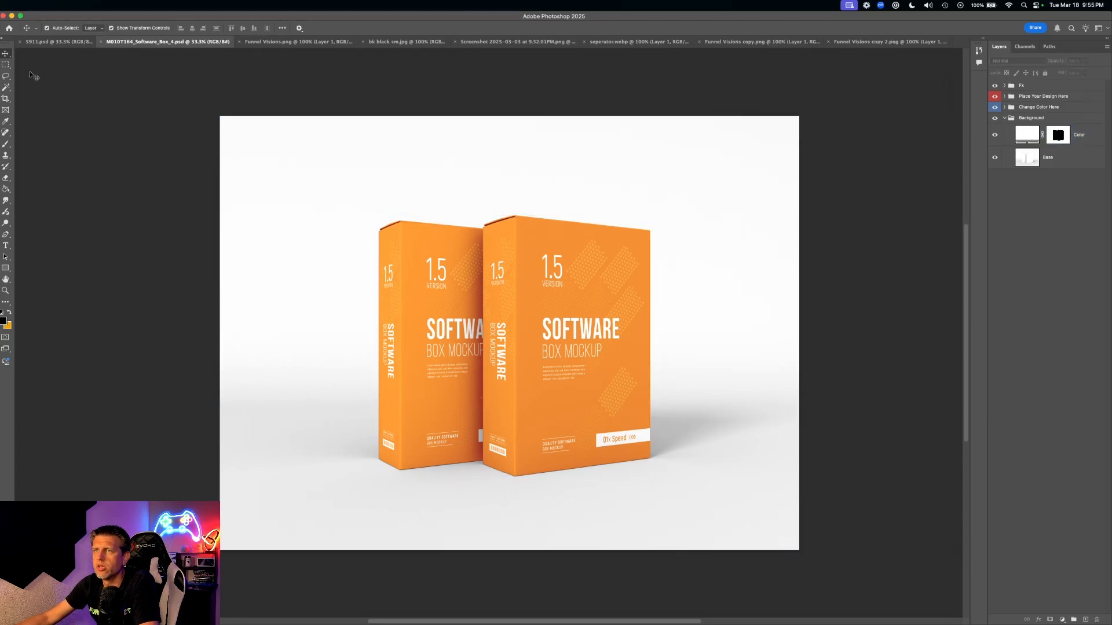
{"action": "left_click", "coordinate": [600, 362]}
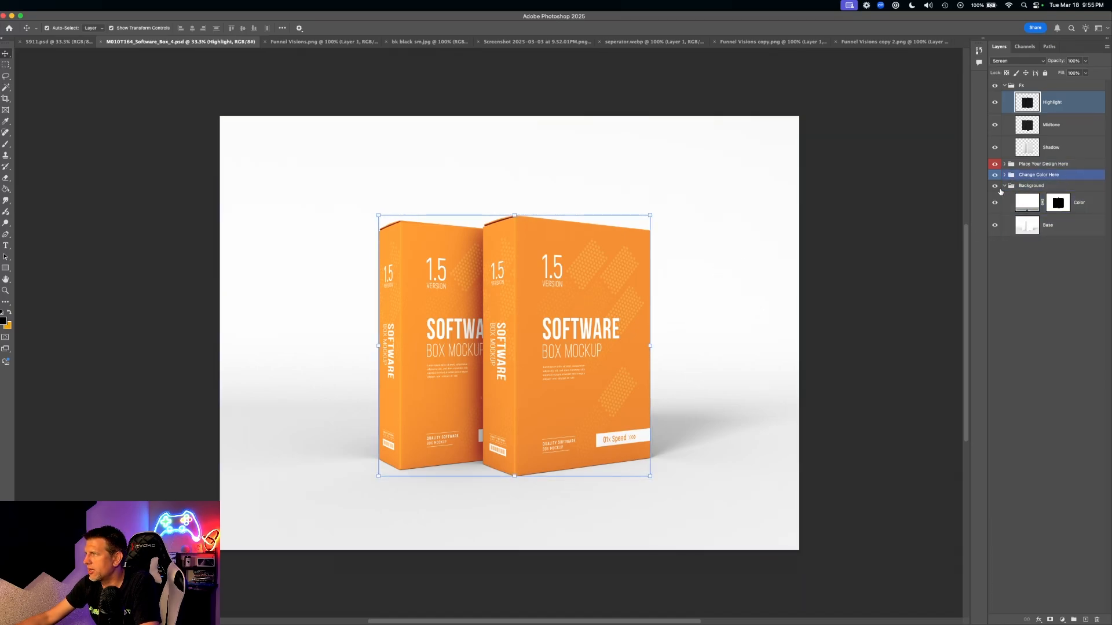
{"action": "left_click", "coordinate": [778, 130]}
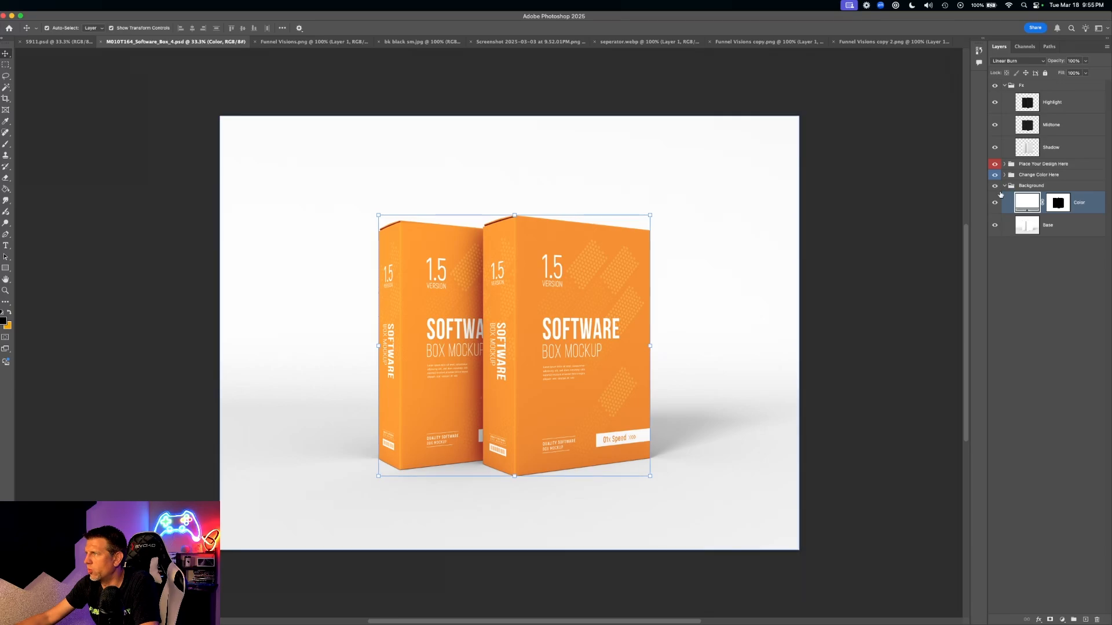
{"action": "left_click", "coordinate": [994, 186]}
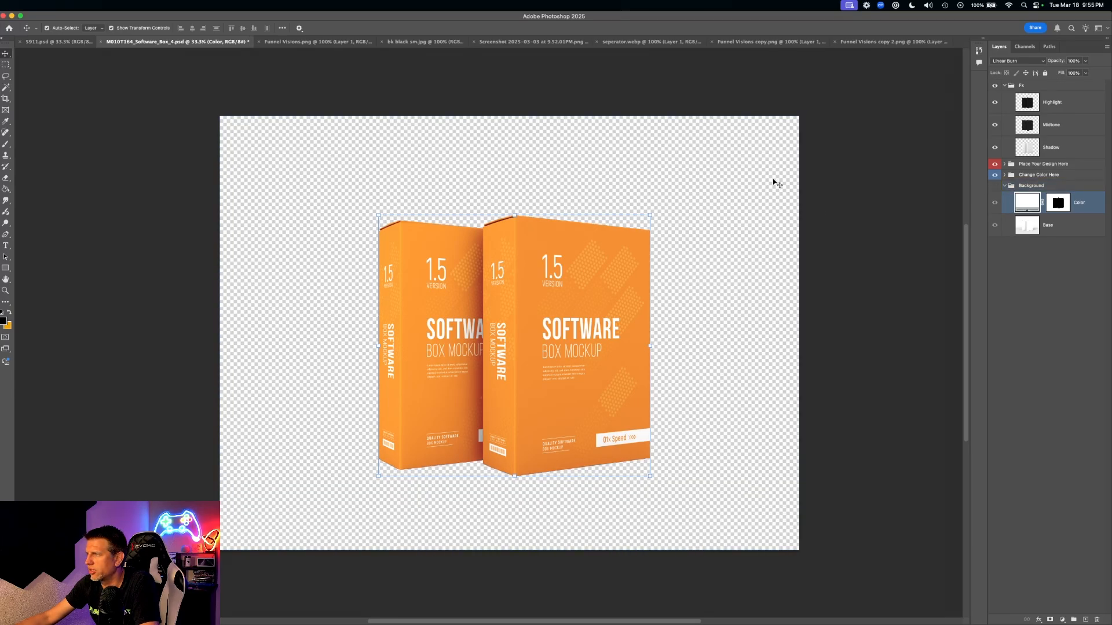
{"action": "left_click", "coordinate": [513, 281]}
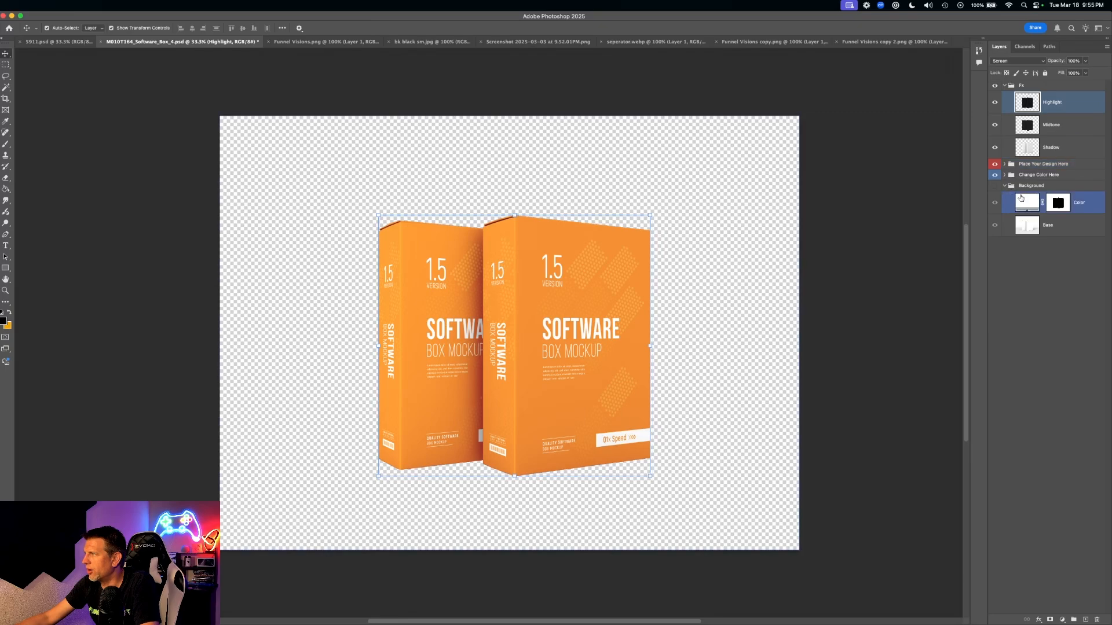
{"action": "left_click", "coordinate": [1003, 175]}
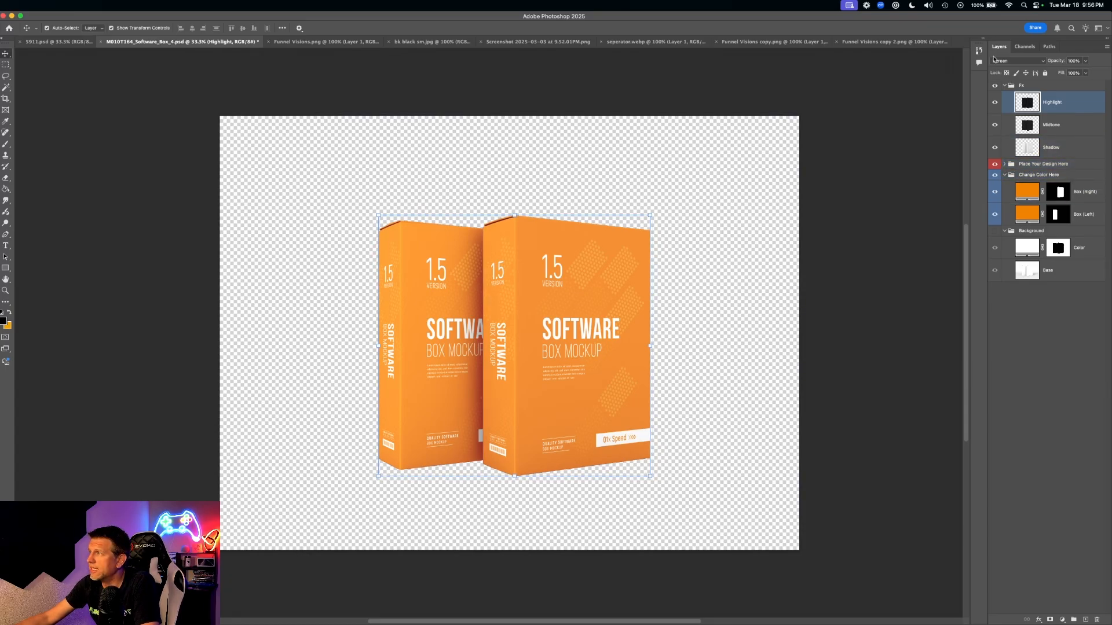
- Expand Place Your Design Here > Box (Right) and select its Front layer
{"action": "left_click", "coordinate": [1004, 164]}
{"action": "left_click", "coordinate": [1025, 174]}
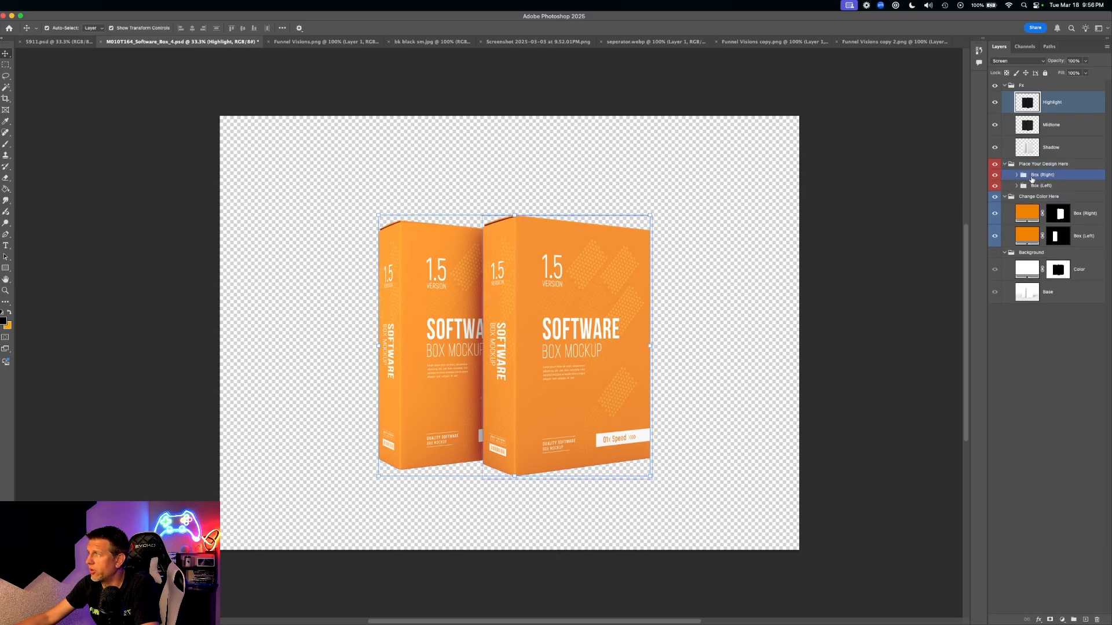
{"action": "left_click", "coordinate": [1032, 186]}
{"action": "left_click", "coordinate": [563, 276]}
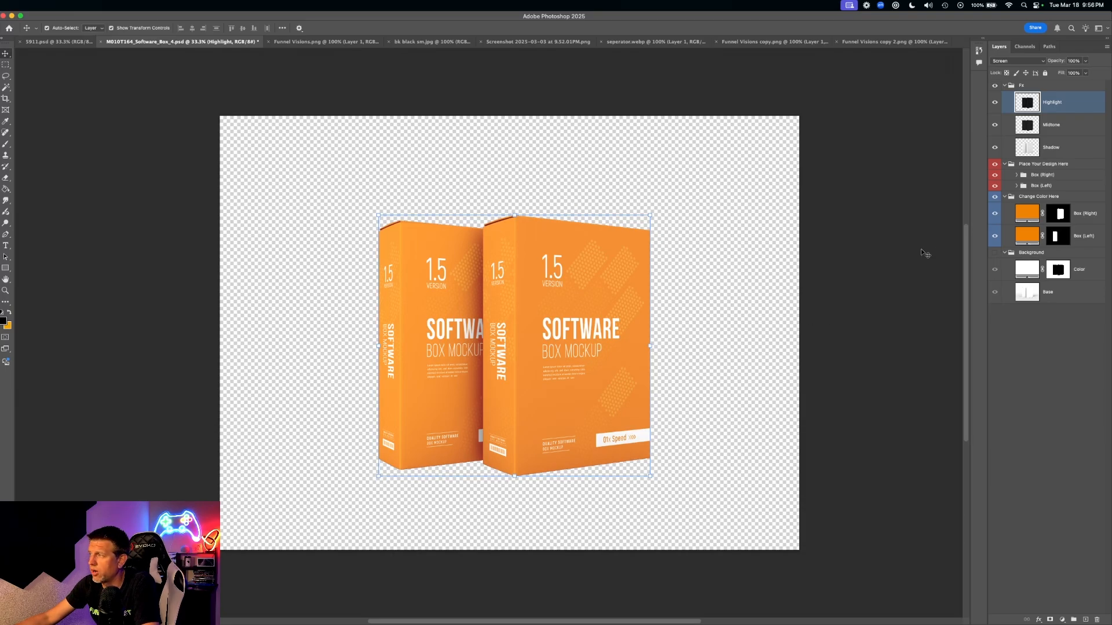
{"action": "left_click", "coordinate": [1015, 184]}
{"action": "left_click", "coordinate": [1008, 175]}
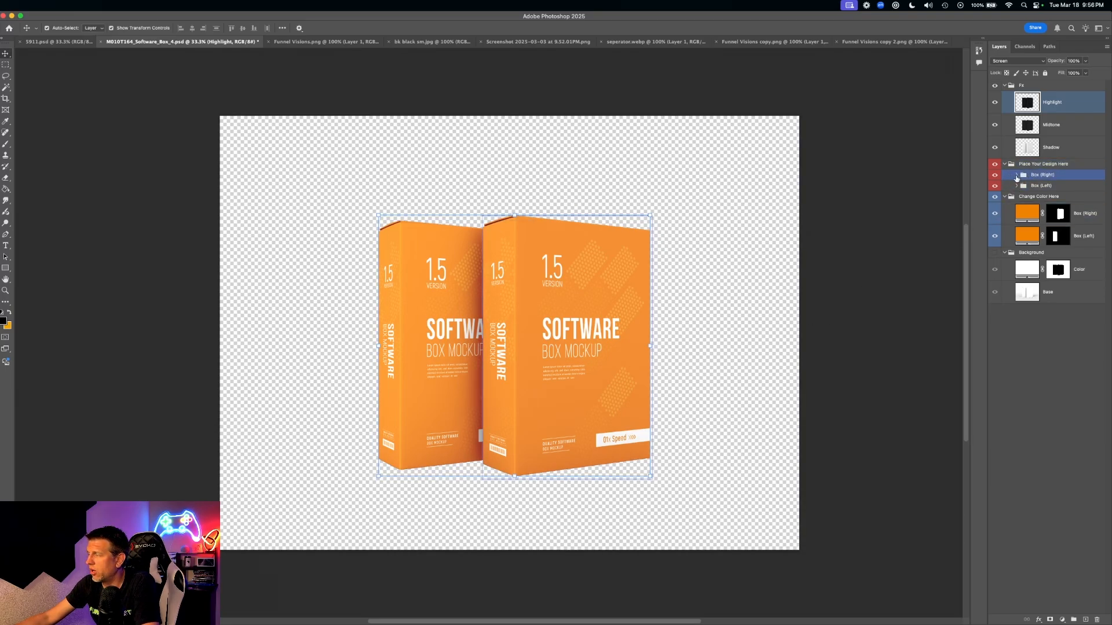
{"action": "left_click", "coordinate": [1017, 175]}
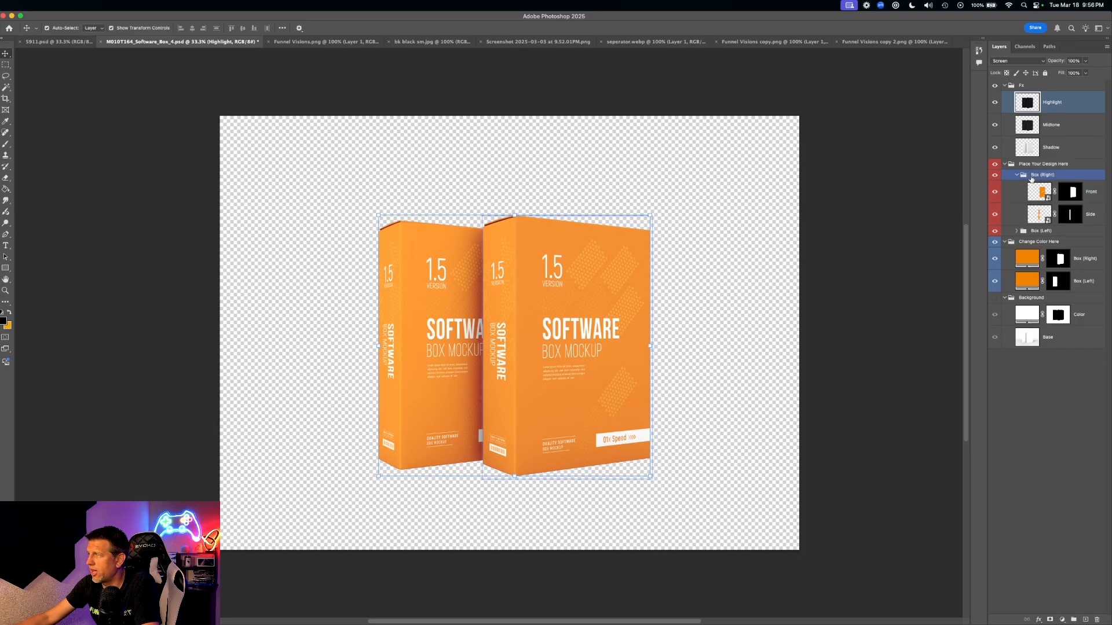
{"action": "left_click", "coordinate": [1035, 194]}
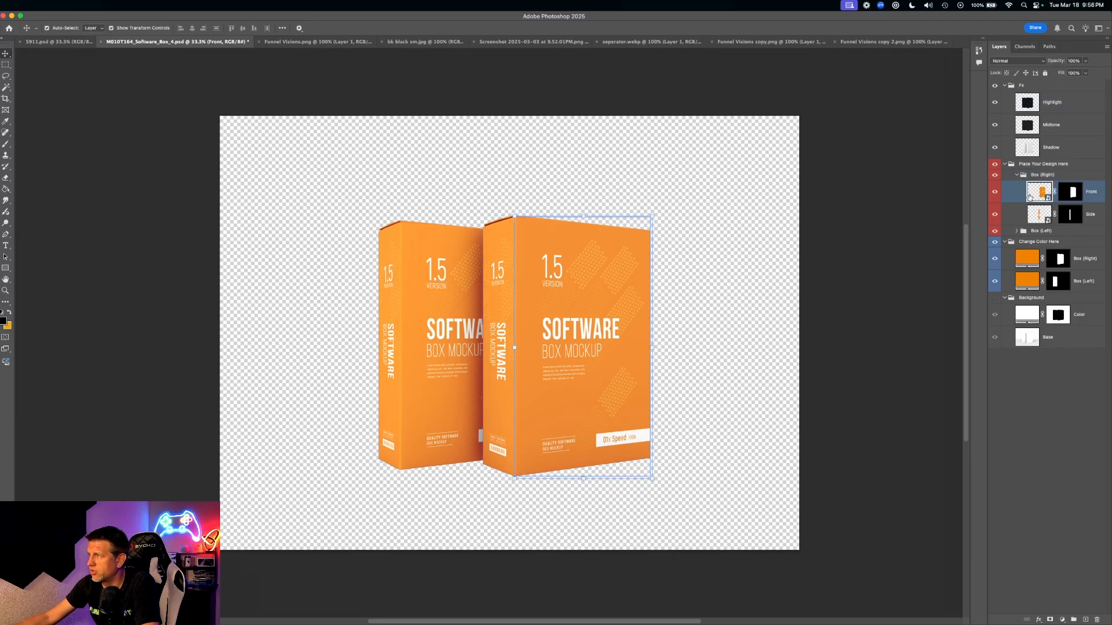
- Open the right box's Front smart object, hide its orange Design layer, and switch to bk black sm.jpg
{"action": "double_click", "coordinate": [1037, 195]}
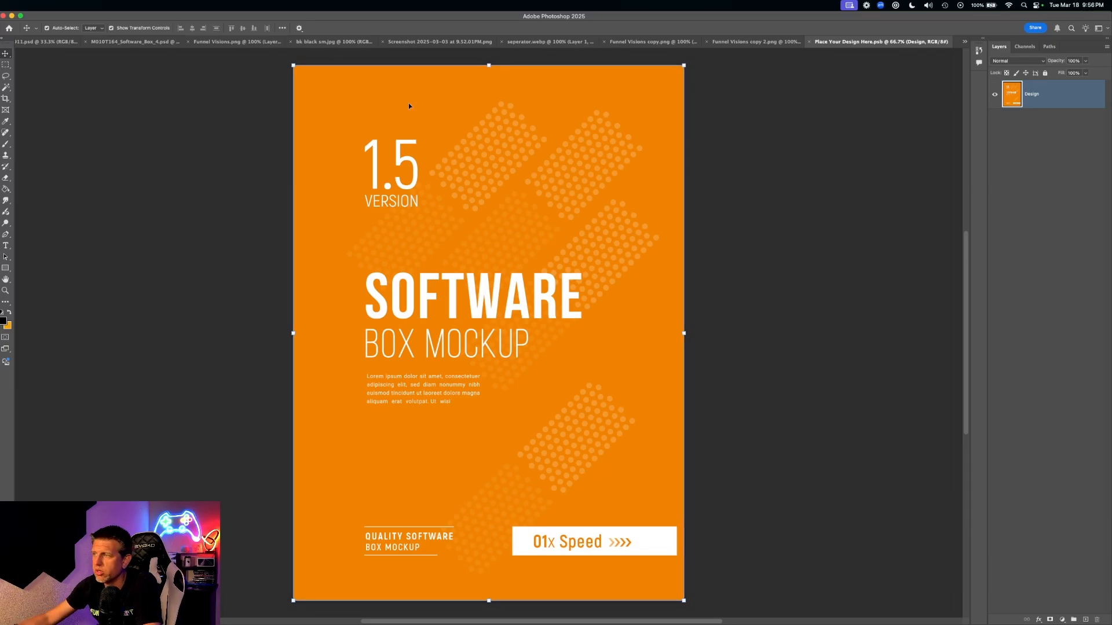
{"action": "left_click", "coordinate": [995, 94]}
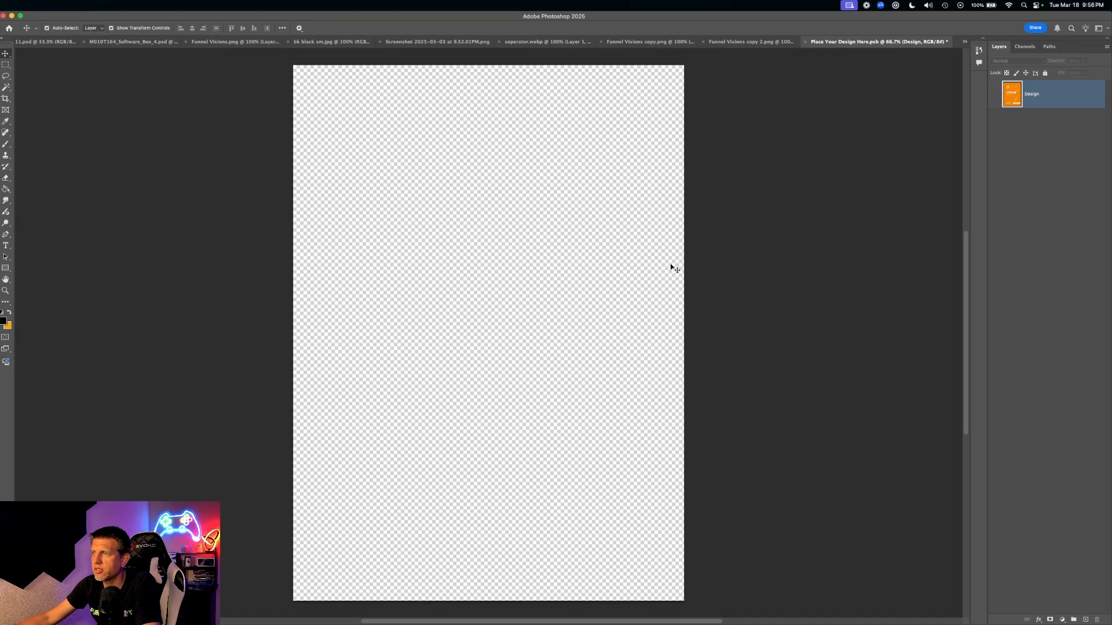
{"action": "left_click", "coordinate": [331, 42]}
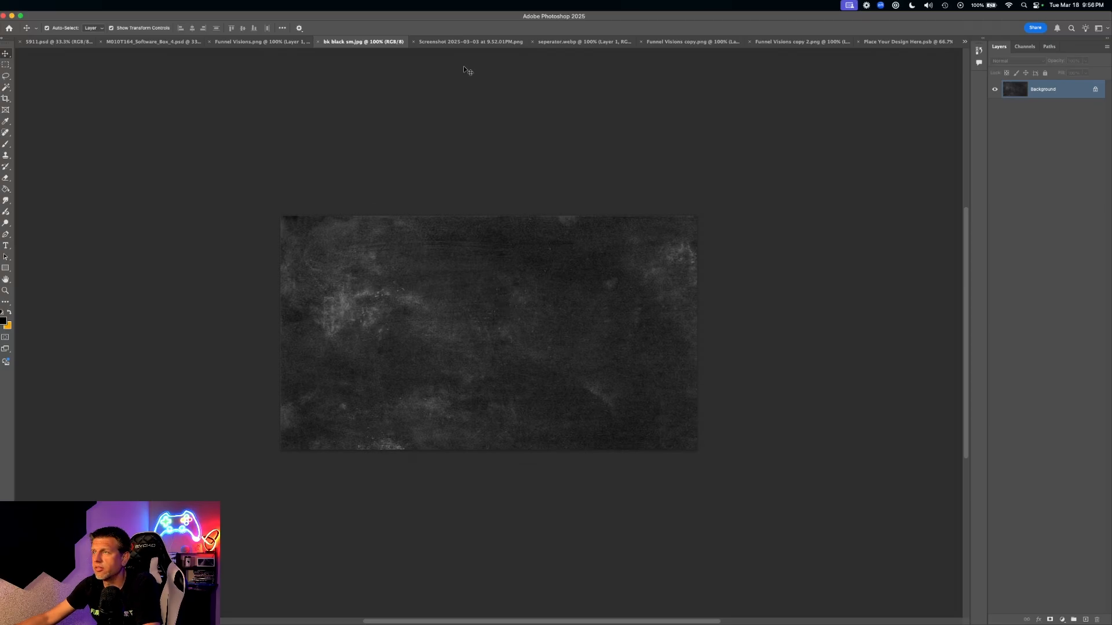
- In the browser, open pexels.com in a new tab and dismiss the Google sign-in prompt
{"action": "key", "text": "ctrl+Up"}
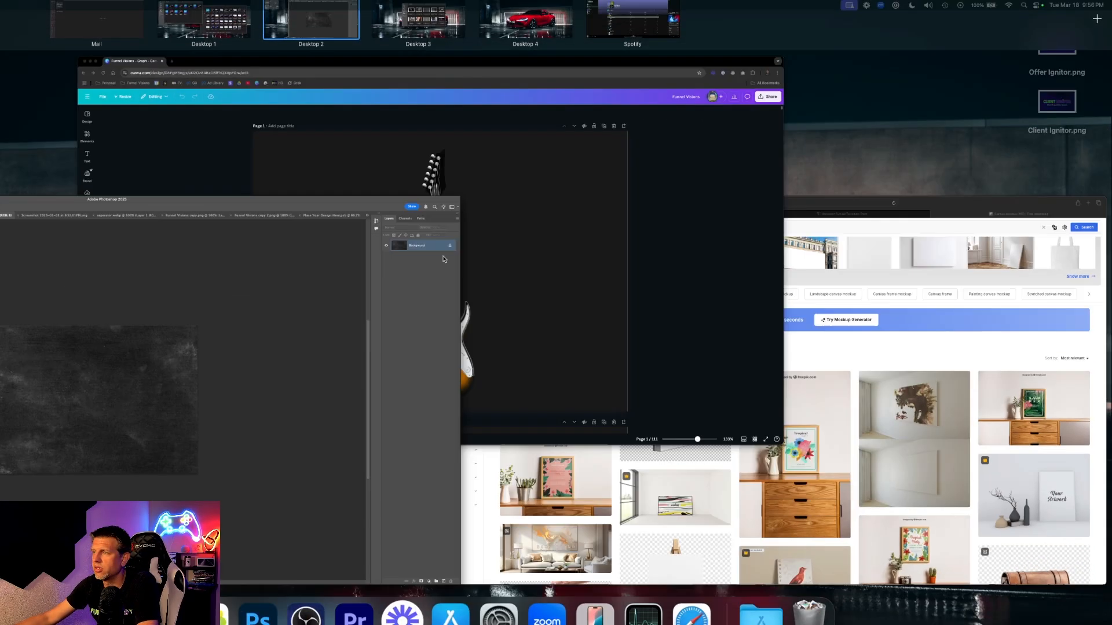
{"action": "left_click", "coordinate": [473, 155]}
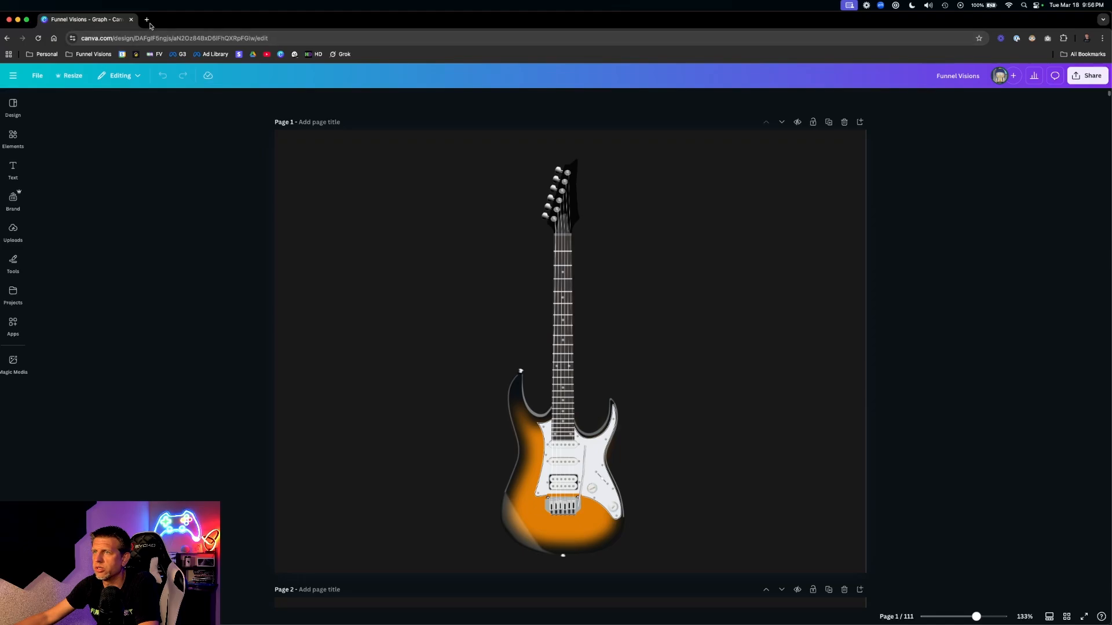
{"action": "left_click", "coordinate": [147, 20]}
{"action": "type", "text": "pexels"}
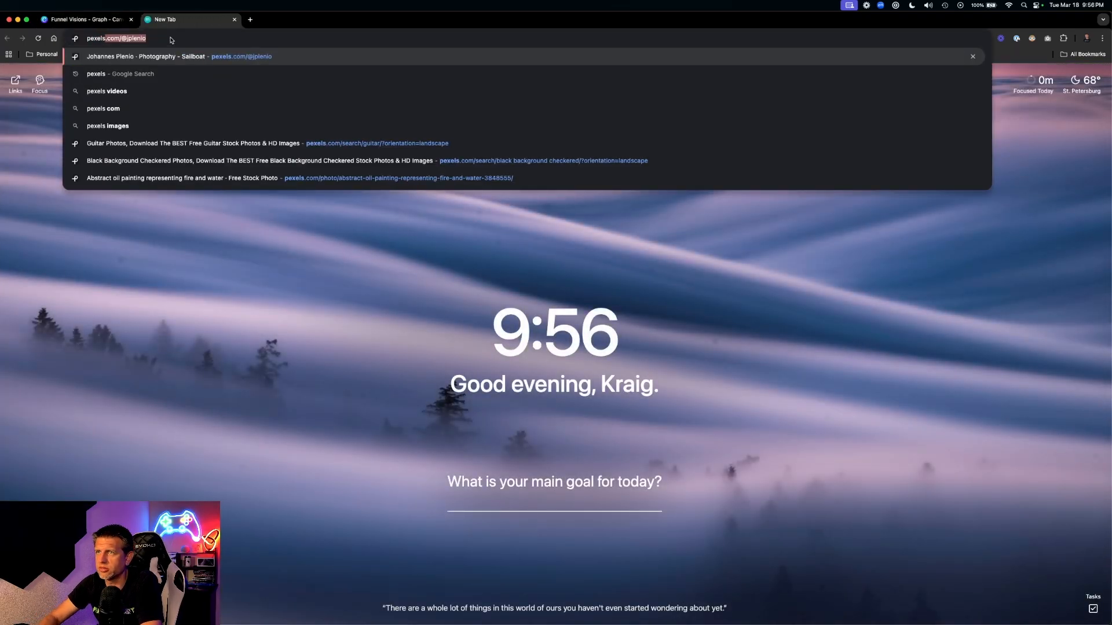
{"action": "key", "text": "Return"}
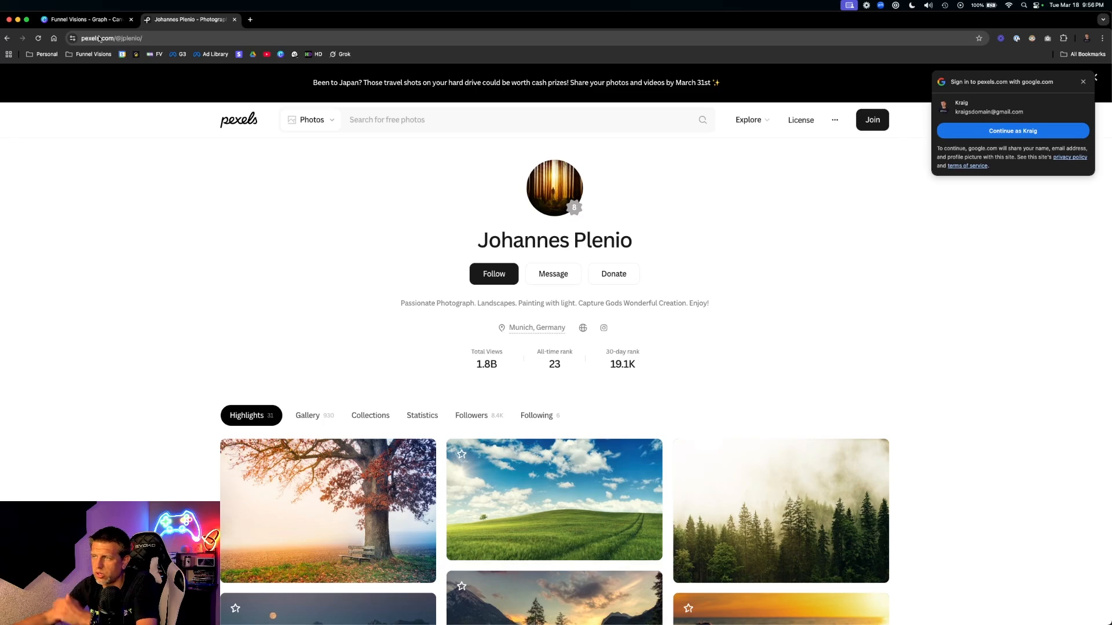
{"action": "left_click", "coordinate": [1083, 81]}
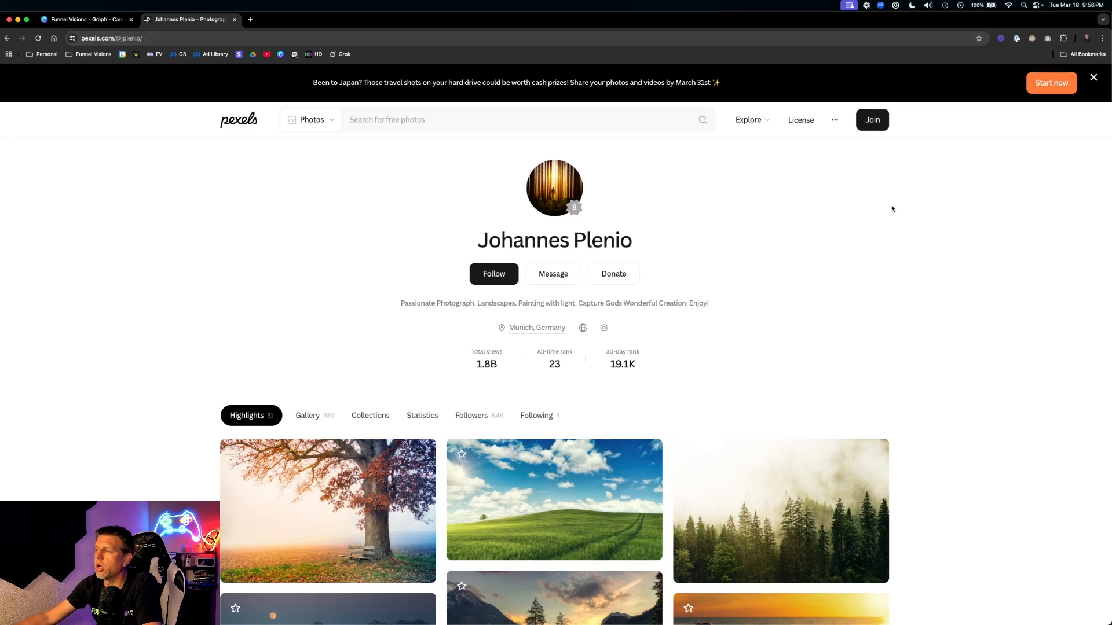
{"action": "left_click", "coordinate": [237, 124]}
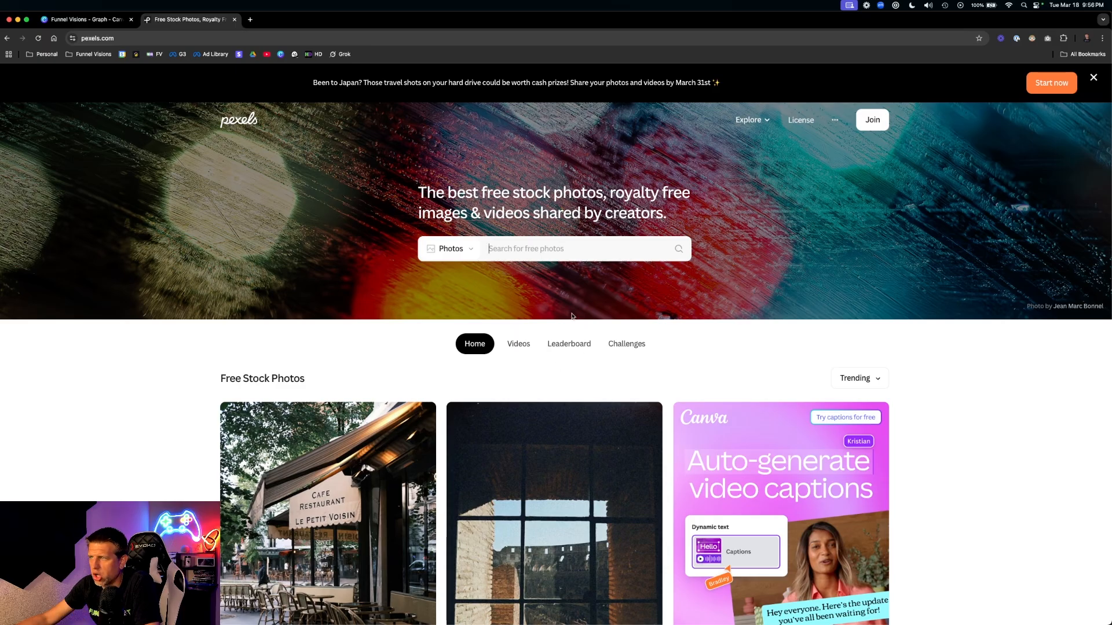
{"action": "scroll", "coordinate": [531, 267], "scroll_direction": "down", "scroll_amount": 1}
{"action": "scroll", "coordinate": [544, 268], "scroll_direction": "up", "scroll_amount": 1}
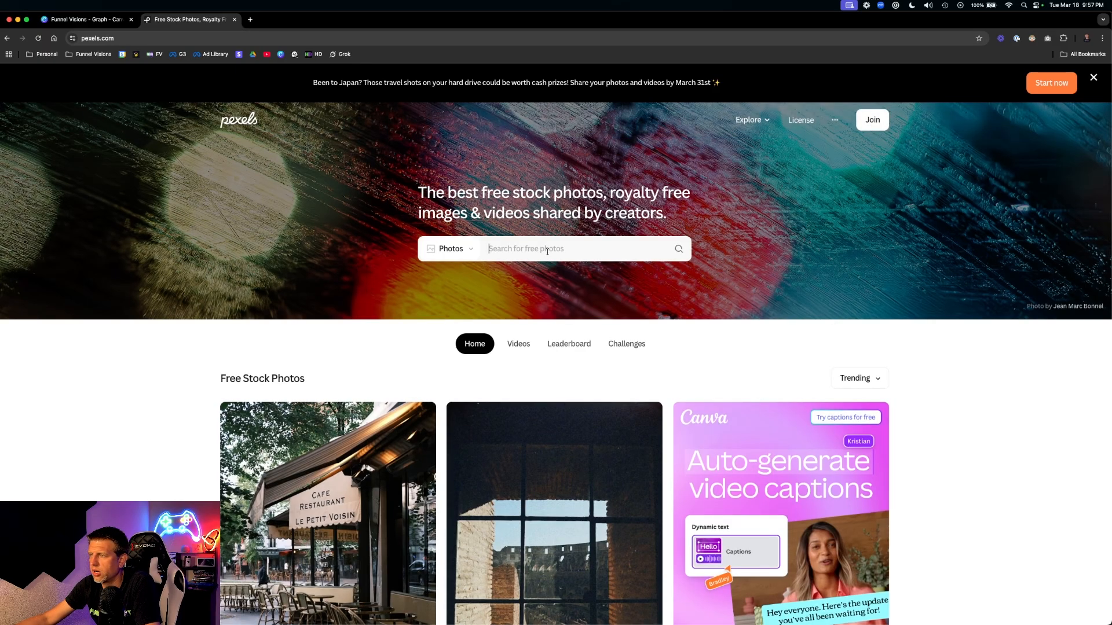
{"action": "scroll", "coordinate": [763, 327], "scroll_direction": "down", "scroll_amount": 4}
{"action": "scroll", "coordinate": [766, 334], "scroll_direction": "up", "scroll_amount": 4}
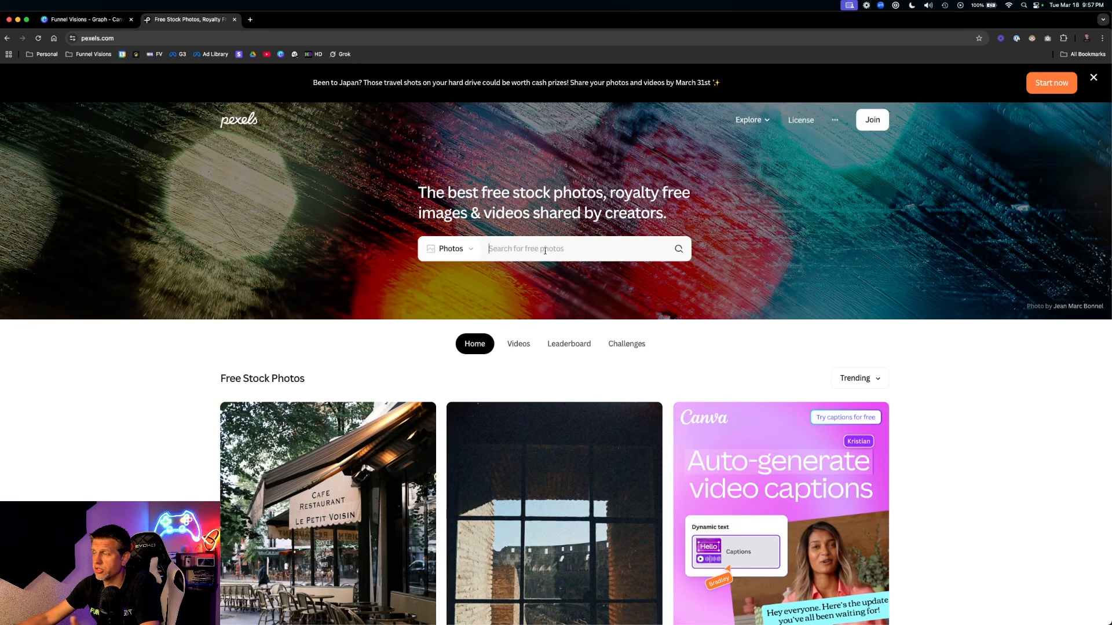
- Search Pexels for 'black background', open the dark marble Gray Surface photo, and return to Photoshop
{"action": "type", "text": "b"}
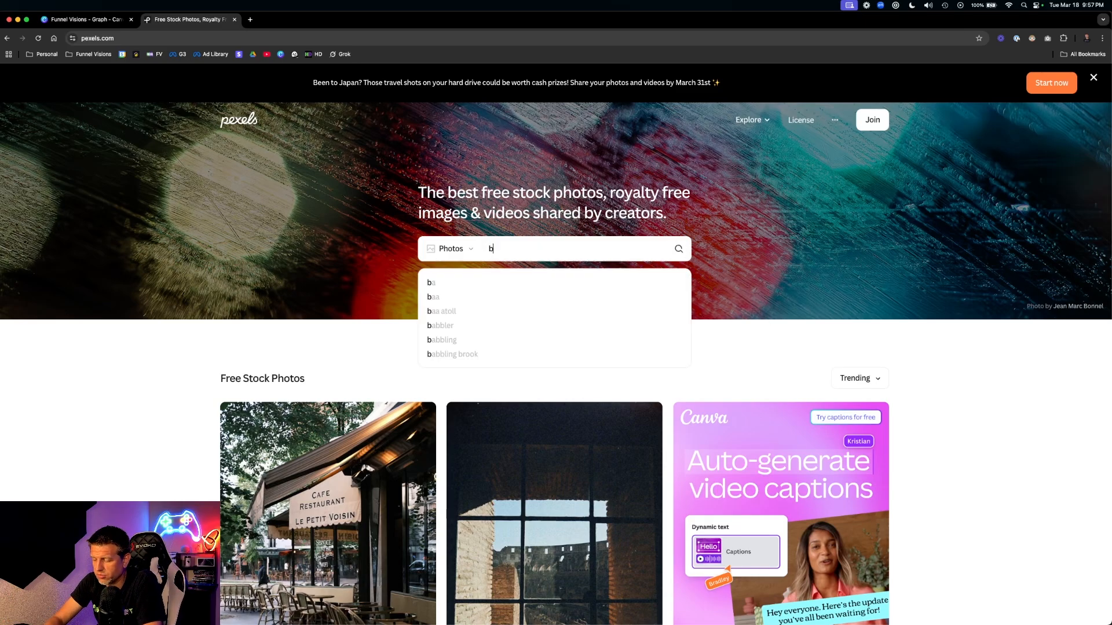
{"action": "type", "text": "lack bac"}
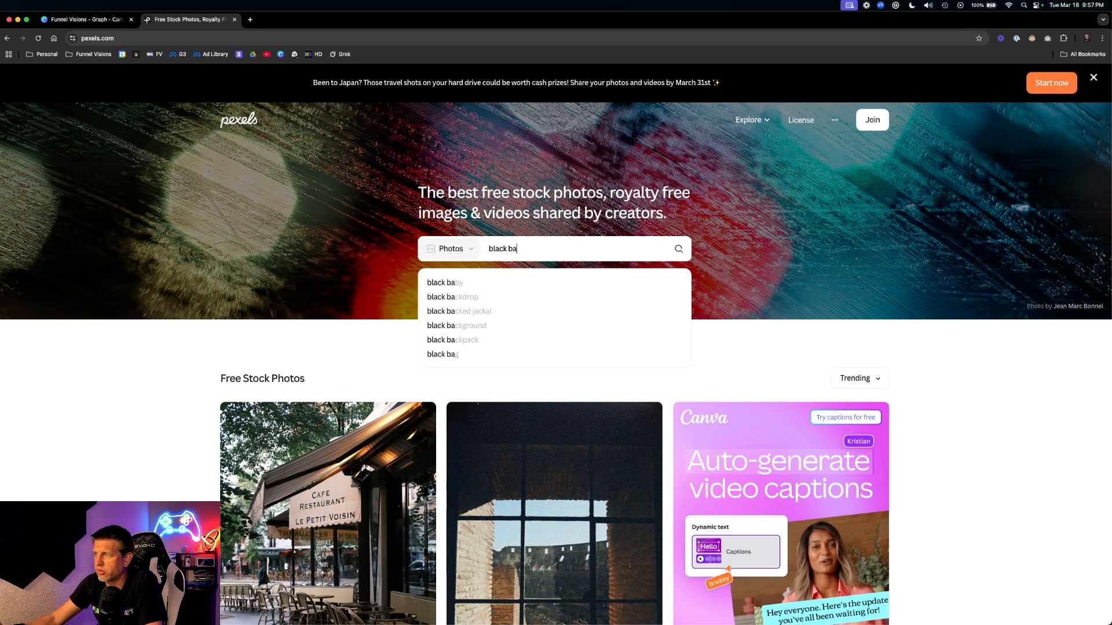
{"action": "left_click", "coordinate": [464, 328]}
{"action": "scroll", "coordinate": [631, 363], "scroll_direction": "down", "scroll_amount": 5}
{"action": "scroll", "coordinate": [631, 363], "scroll_direction": "down", "scroll_amount": 10}
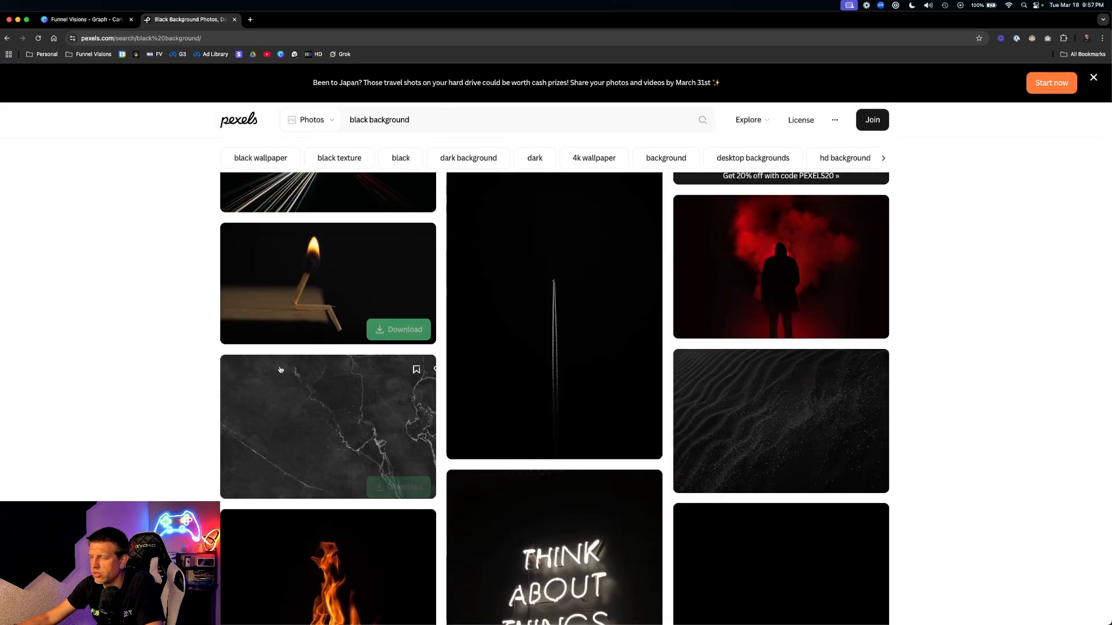
{"action": "left_click", "coordinate": [347, 413]}
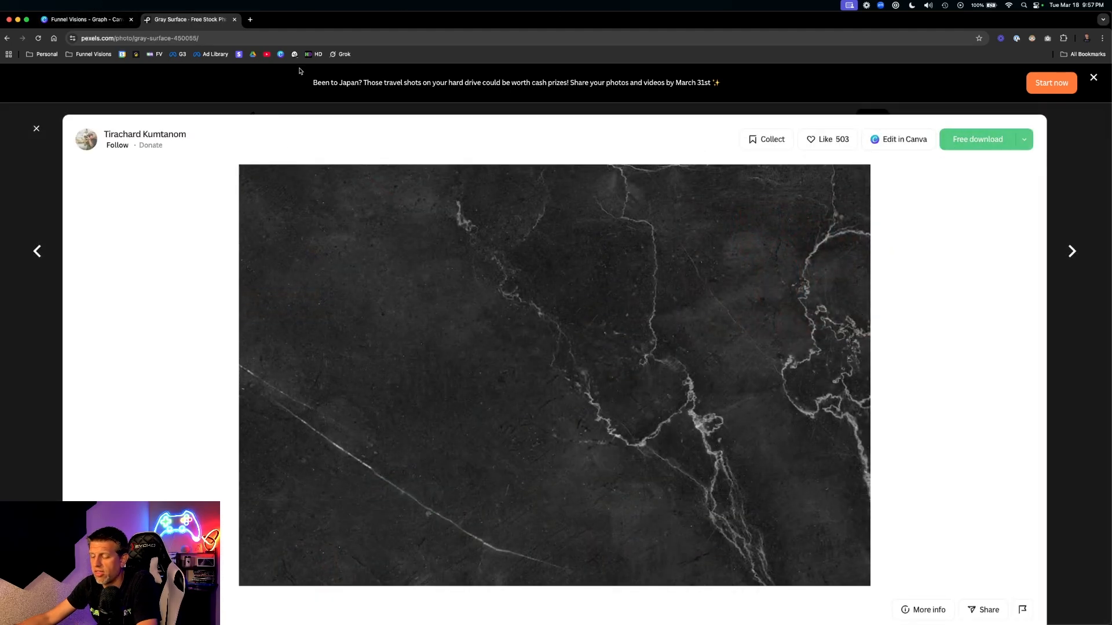
{"action": "key", "text": "ctrl+Up"}
{"action": "left_click", "coordinate": [70, 202]}
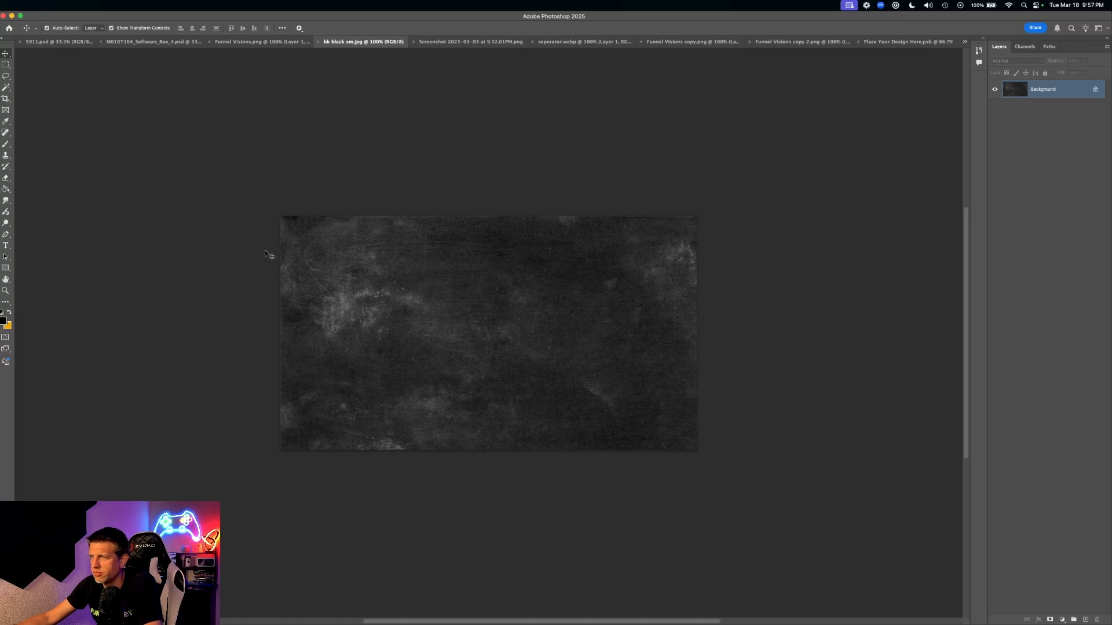
- Copy the whole dark texture and paste it into Place Your Design Here as a new layer
{"action": "key", "text": "super+a"}
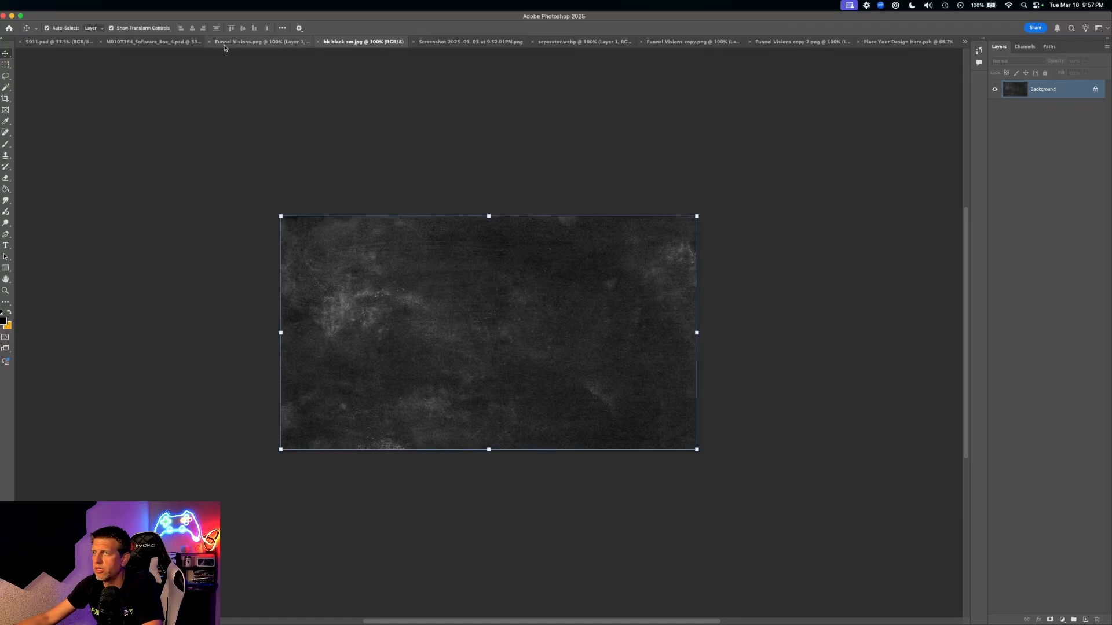
{"action": "left_click", "coordinate": [884, 44]}
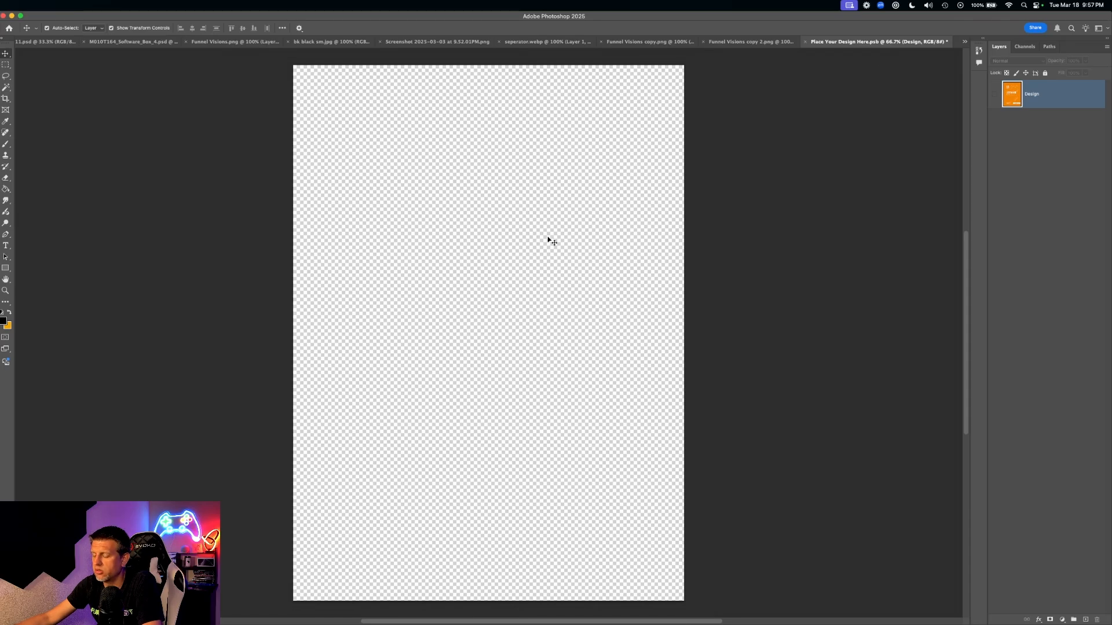
{"action": "key", "text": "super+v"}
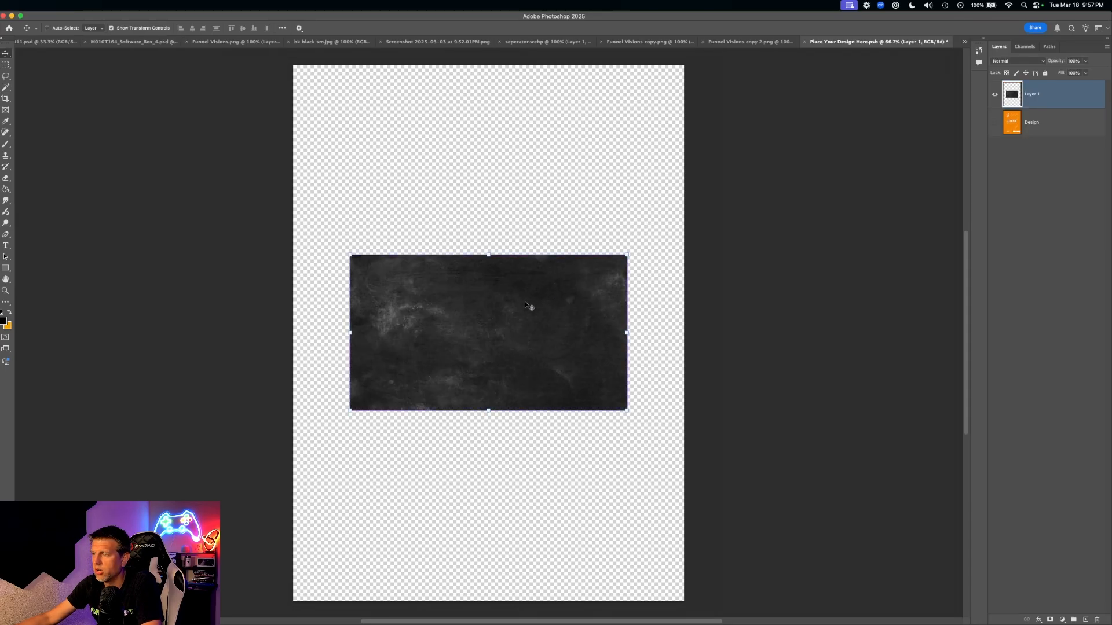
- Rotate the texture -90° and enlarge it to cover the whole canvas, then commit
{"action": "key", "text": "super+t"}
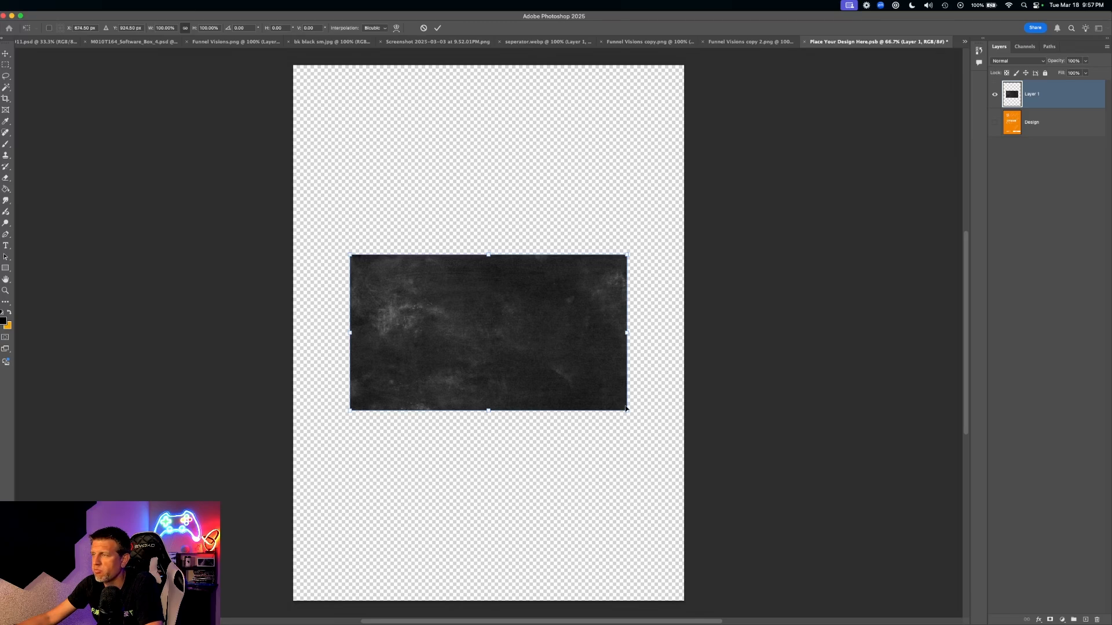
{"action": "left_click_drag", "start_coordinate": [625, 409], "coordinate": [586, 389]}
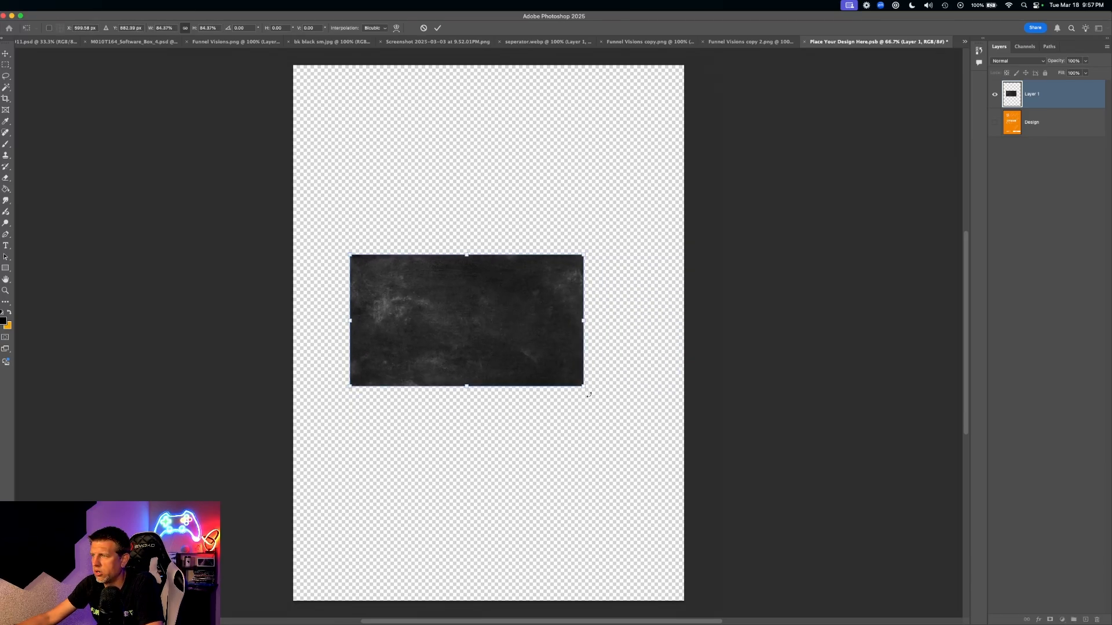
{"action": "left_click_drag", "start_coordinate": [589, 392], "coordinate": [524, 223]}
{"action": "left_click_drag", "start_coordinate": [475, 293], "coordinate": [369, 156]}
{"action": "left_click_drag", "start_coordinate": [428, 303], "coordinate": [891, 618]}
{"action": "scroll", "coordinate": [705, 370], "scroll_direction": "up", "scroll_amount": 10}
{"action": "scroll", "coordinate": [741, 397], "scroll_direction": "down", "scroll_amount": 6}
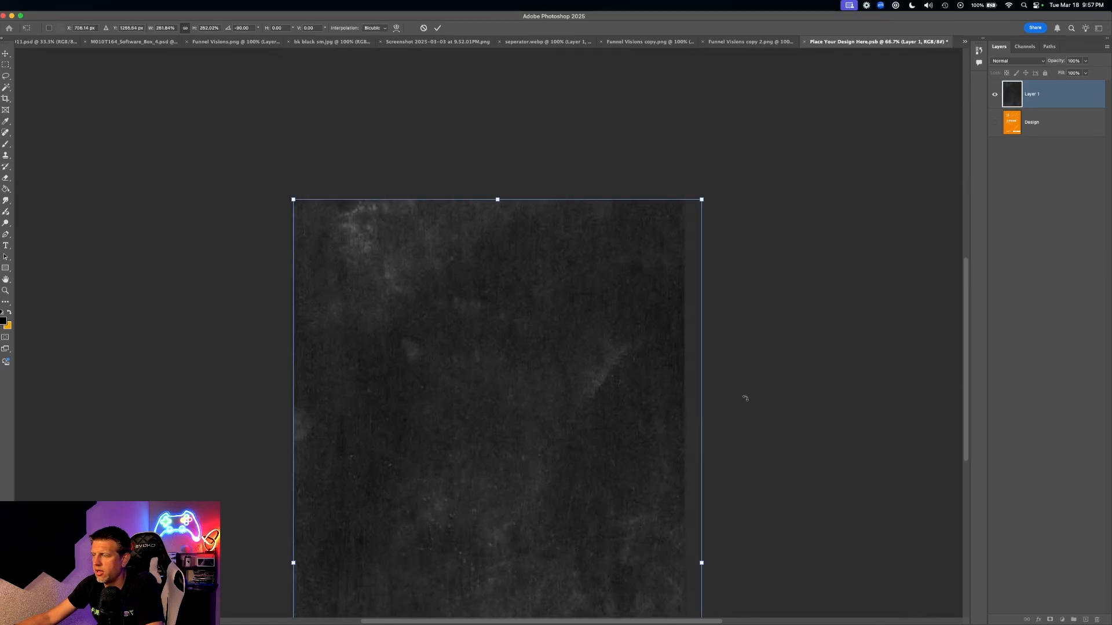
{"action": "scroll", "coordinate": [745, 398], "scroll_direction": "down", "scroll_amount": 7}
{"action": "scroll", "coordinate": [747, 389], "scroll_direction": "up", "scroll_amount": 2}
{"action": "key", "text": "Return"}
{"action": "left_click", "coordinate": [790, 380]}
{"action": "scroll", "coordinate": [670, 352], "scroll_direction": "up", "scroll_amount": 2}
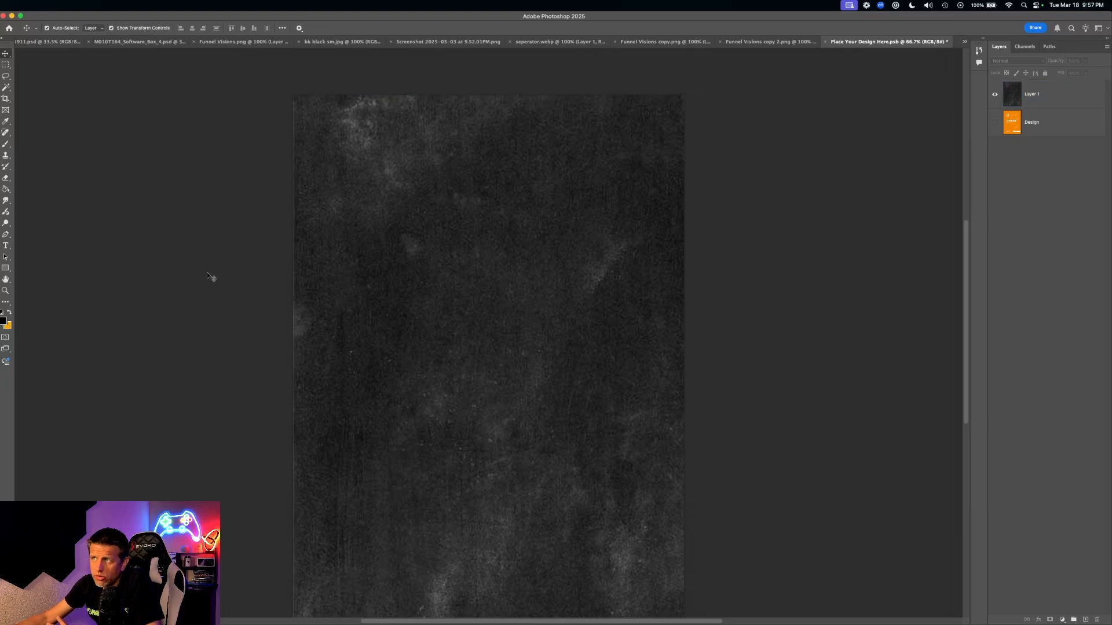
- Review the course screenshot, separator, Guitar Master logo sheet and amps-and-pedals sheet documents
{"action": "left_click", "coordinate": [449, 41]}
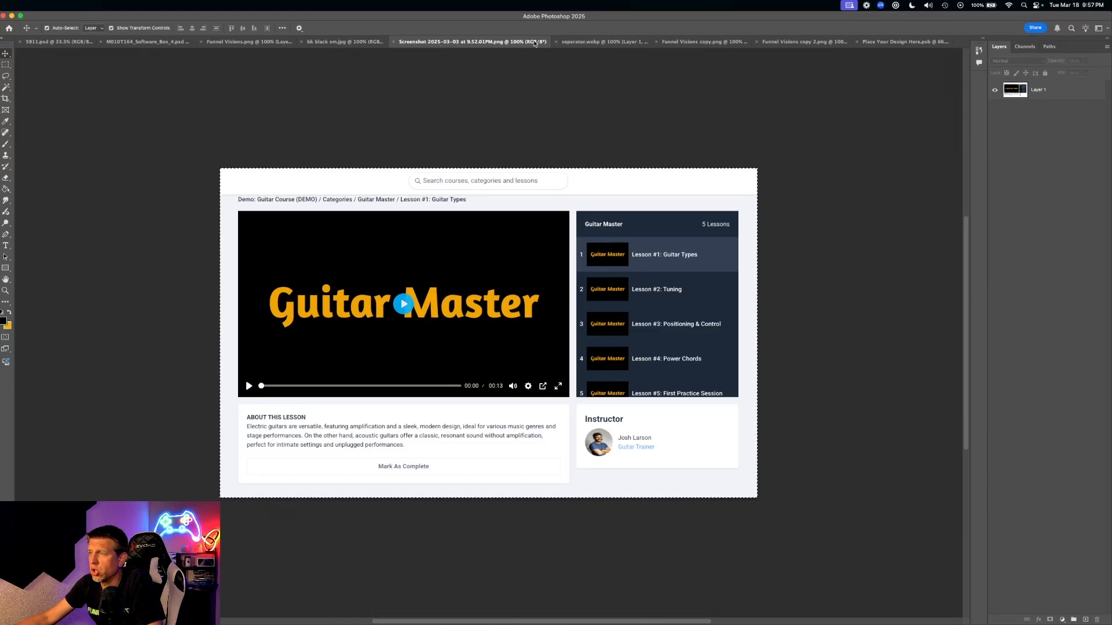
{"action": "left_click", "coordinate": [602, 42]}
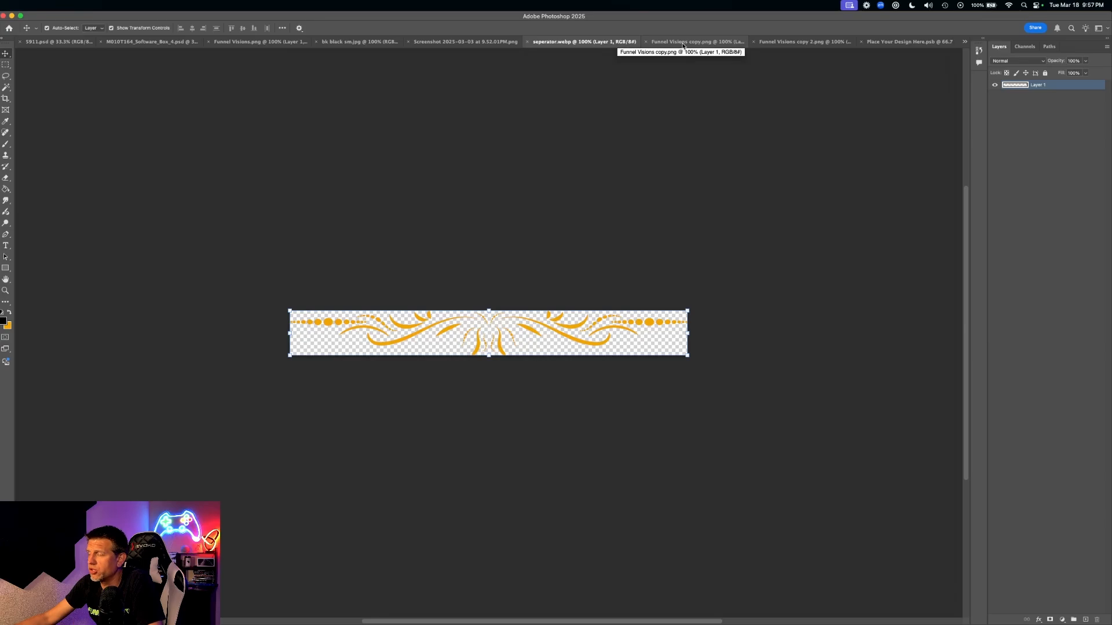
{"action": "left_click", "coordinate": [699, 43]}
{"action": "left_click", "coordinate": [811, 42]}
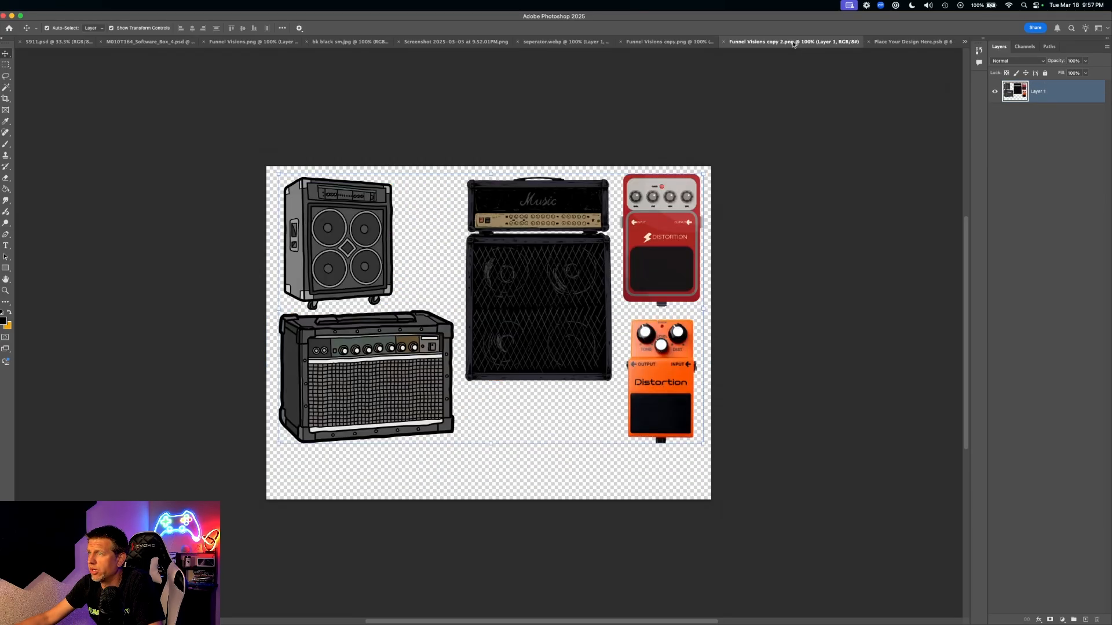
{"action": "left_click", "coordinate": [666, 42]}
{"action": "left_click", "coordinate": [534, 436]}
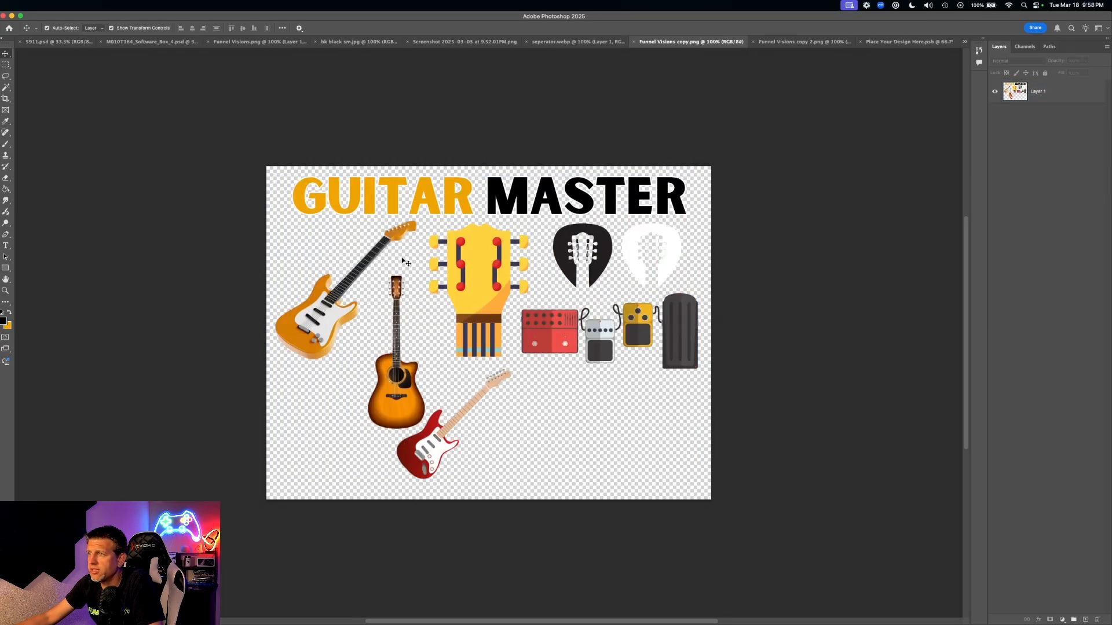
{"action": "left_click", "coordinate": [434, 238]}
{"action": "left_click", "coordinate": [564, 290]}
{"action": "left_click", "coordinate": [395, 344]}
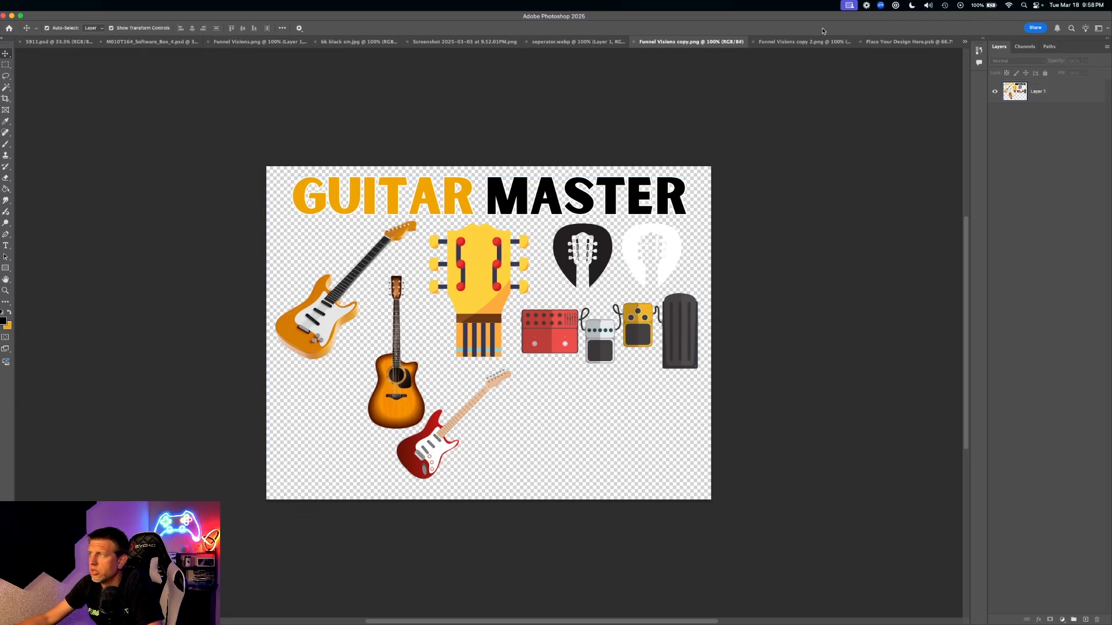
{"action": "left_click", "coordinate": [800, 42]}
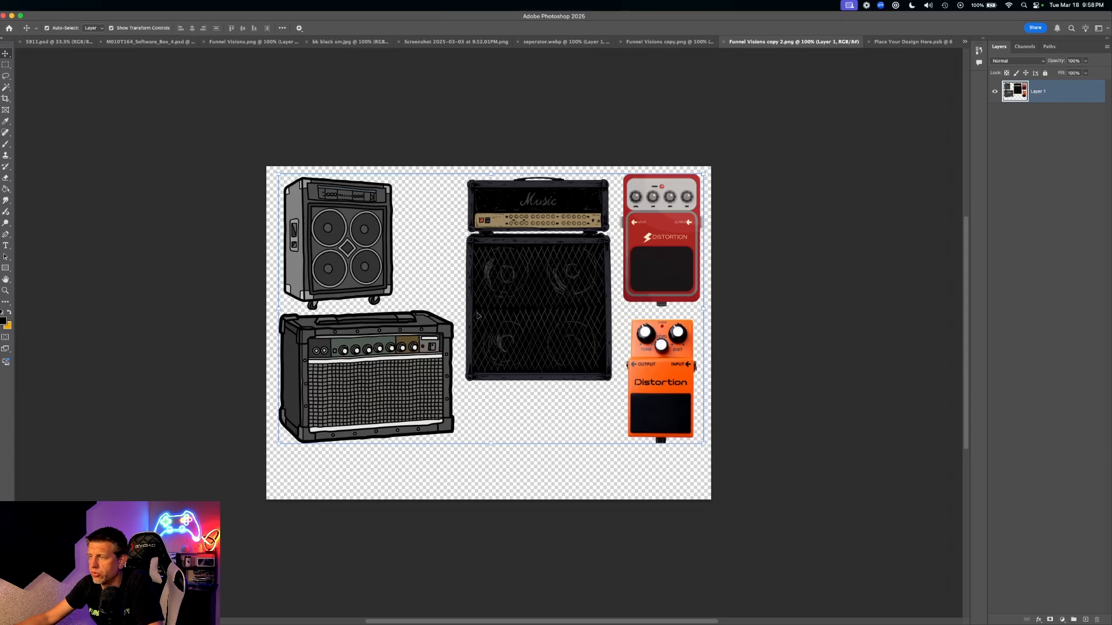
- Switch to the Canva design in the browser and open its Elements library
{"action": "key", "text": "ctrl+Up"}
{"action": "left_click", "coordinate": [354, 241]}
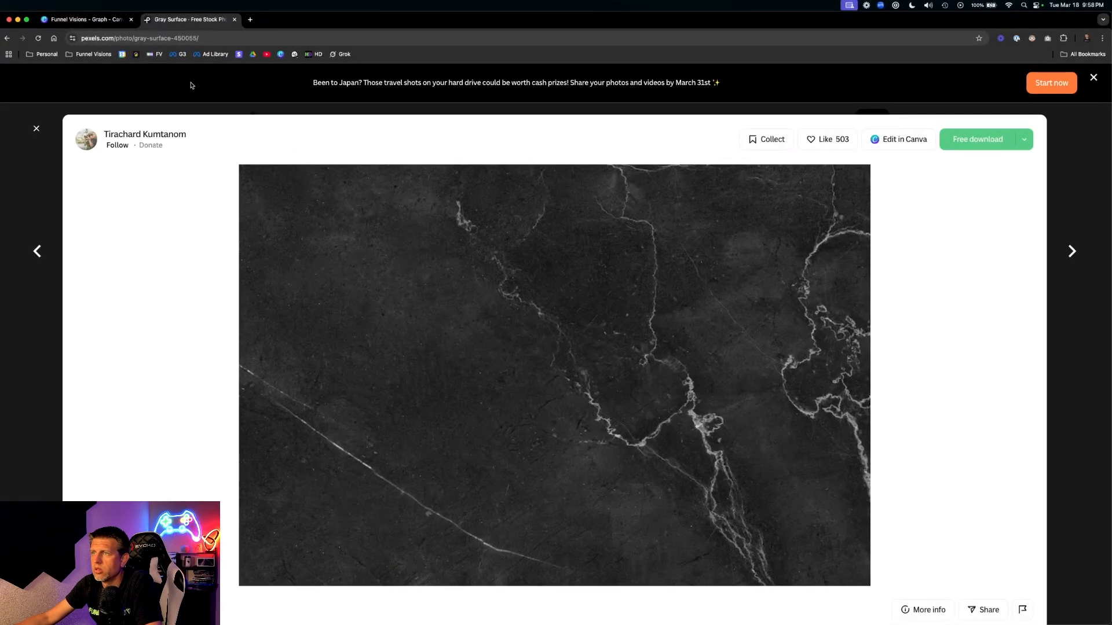
{"action": "left_click", "coordinate": [87, 19]}
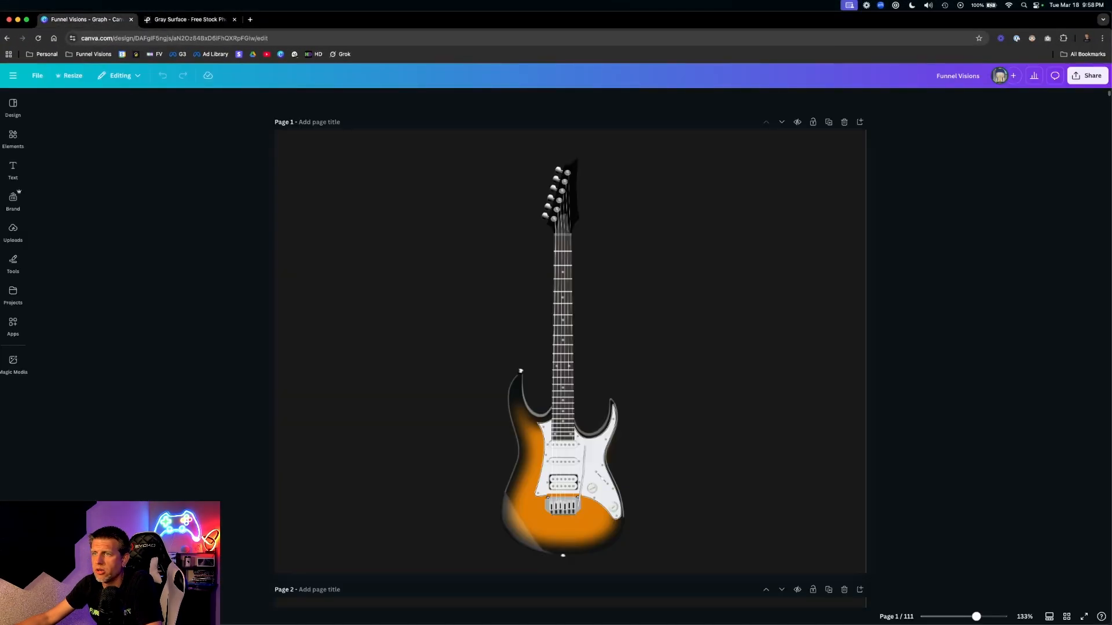
{"action": "left_click", "coordinate": [12, 168]}
{"action": "left_click", "coordinate": [13, 138]}
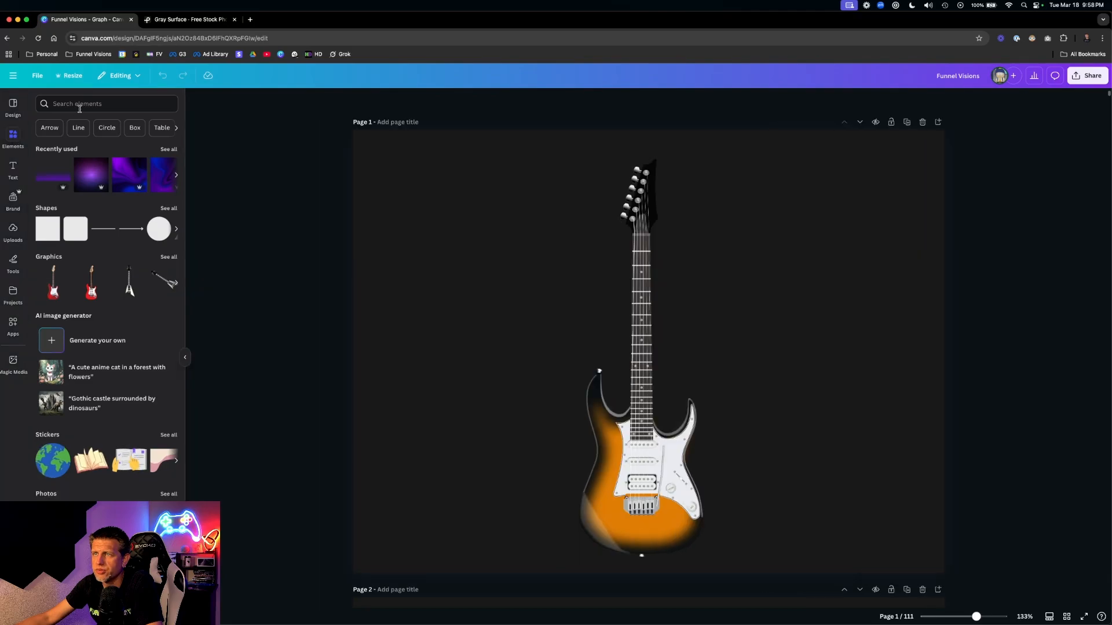
- Search Elements for 'guitar amp', try placing an amp photo, then undo it
{"action": "left_click", "coordinate": [72, 107]}
{"action": "type", "text": "guia"}
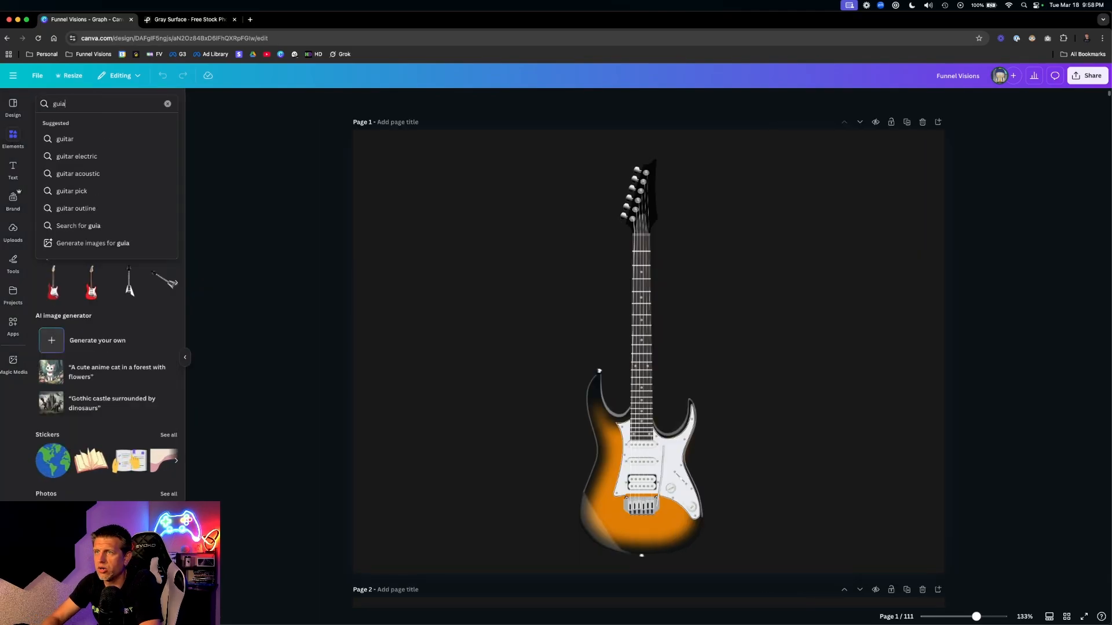
{"action": "key", "text": "BackSpace"}
{"action": "key", "text": "BackSpace"}
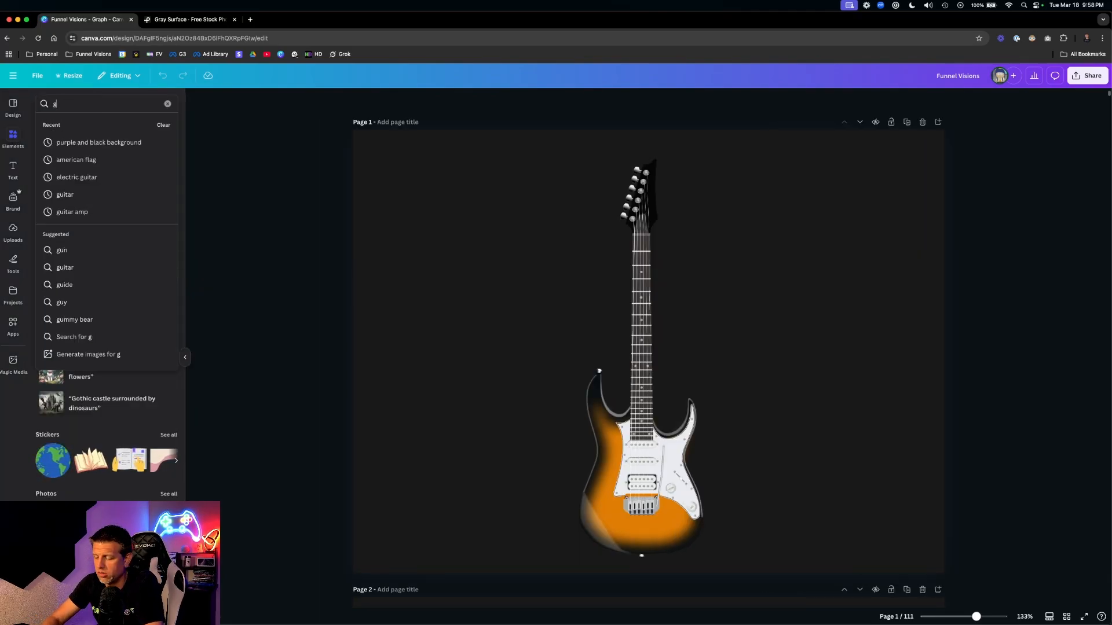
{"action": "type", "text": "tiar"}
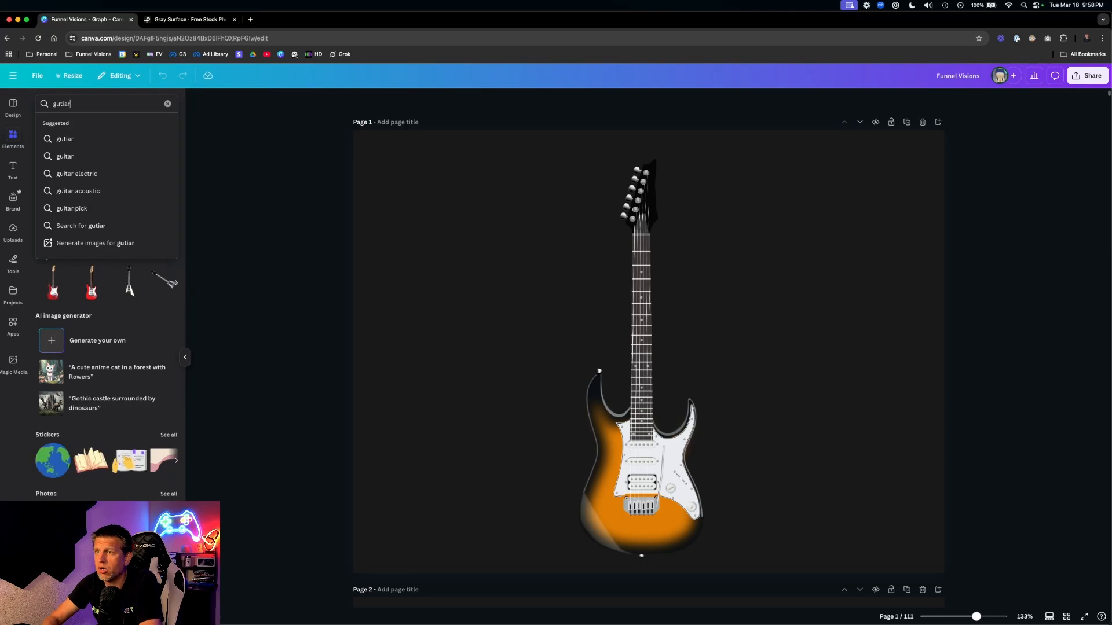
{"action": "right_click", "coordinate": [68, 104]}
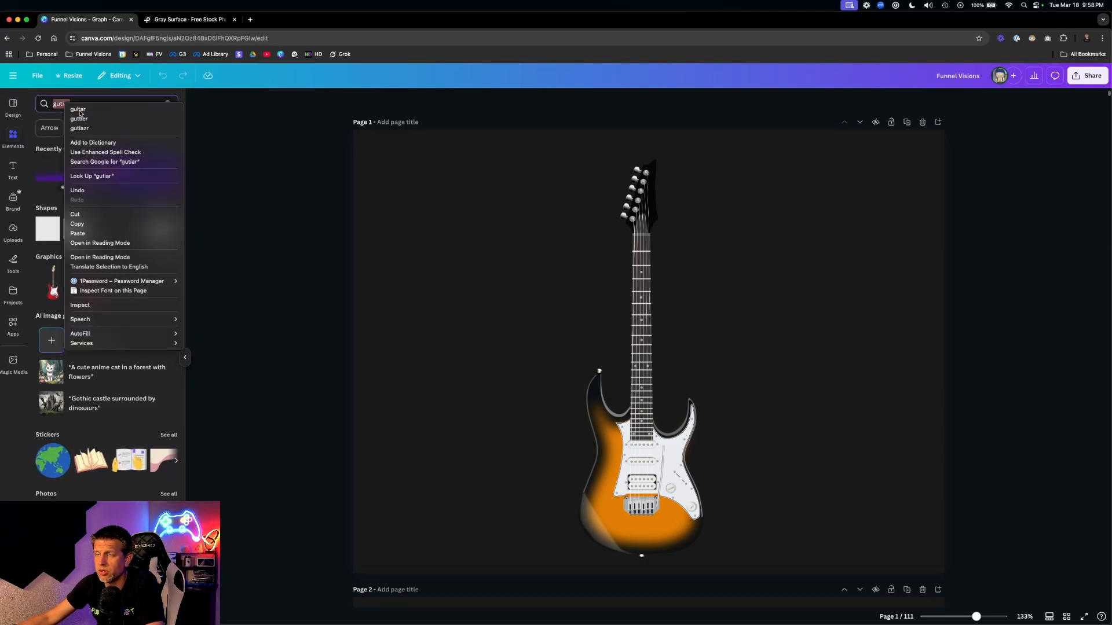
{"action": "left_click", "coordinate": [79, 111]}
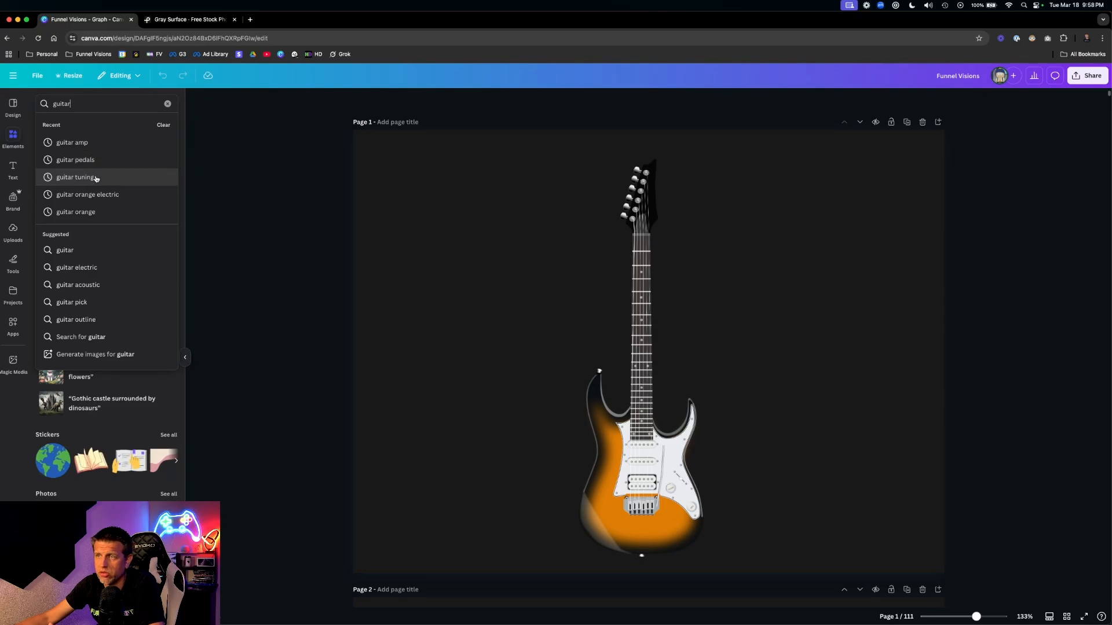
{"action": "left_click", "coordinate": [90, 143]}
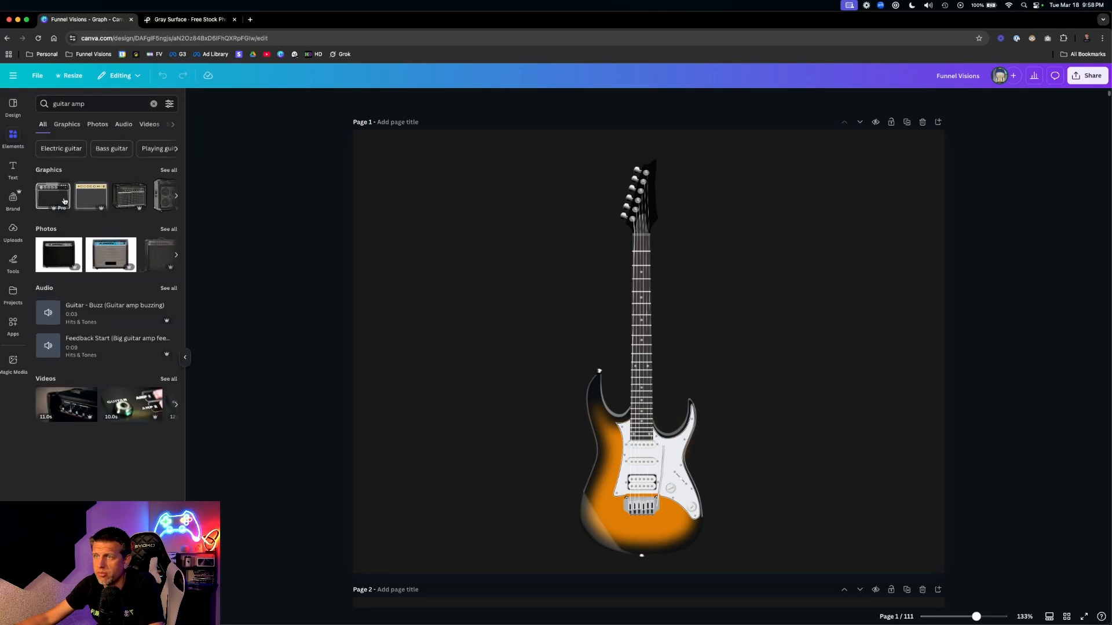
{"action": "left_click_drag", "start_coordinate": [58, 260], "coordinate": [417, 255]}
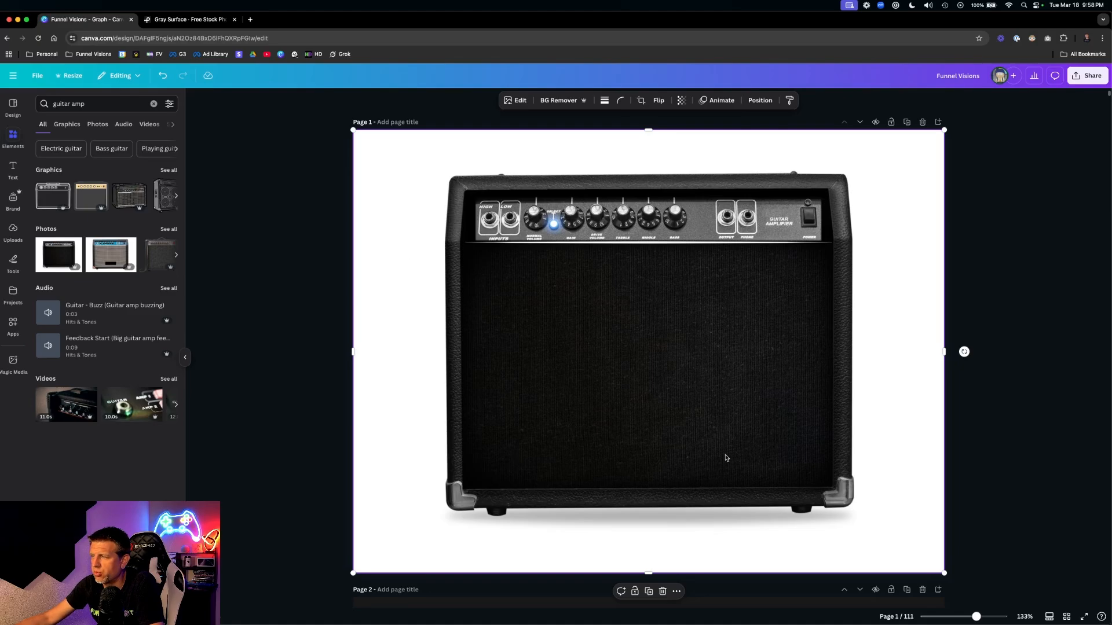
{"action": "key", "text": "super+z"}
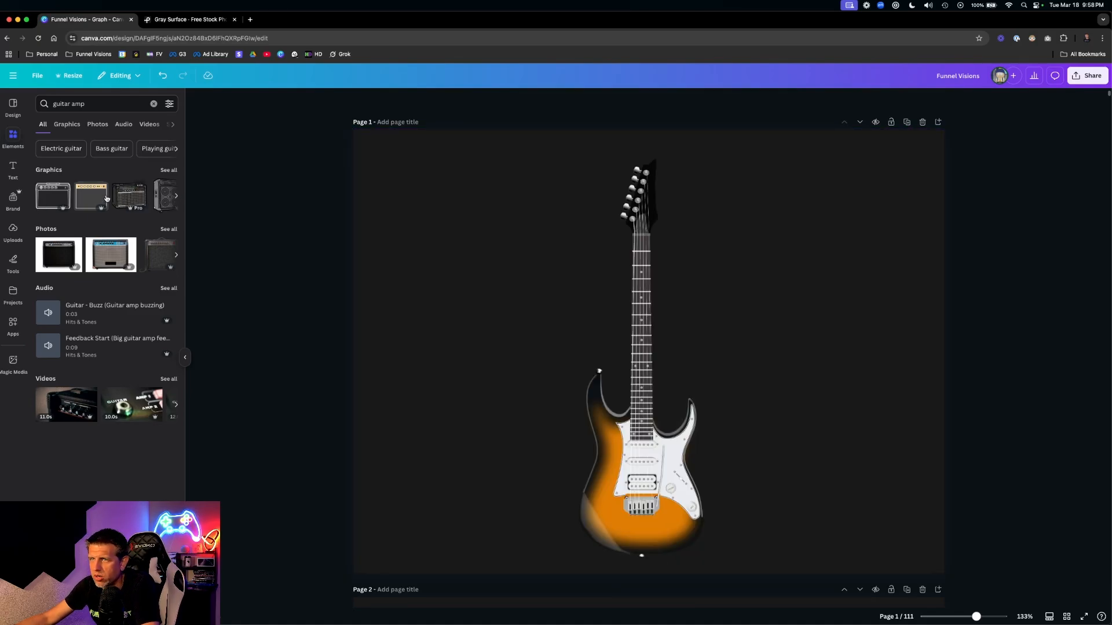
- Place and resize a 4x12 speaker cabinet graphic from the guitar amp results, then delete it
{"action": "left_click", "coordinate": [169, 170]}
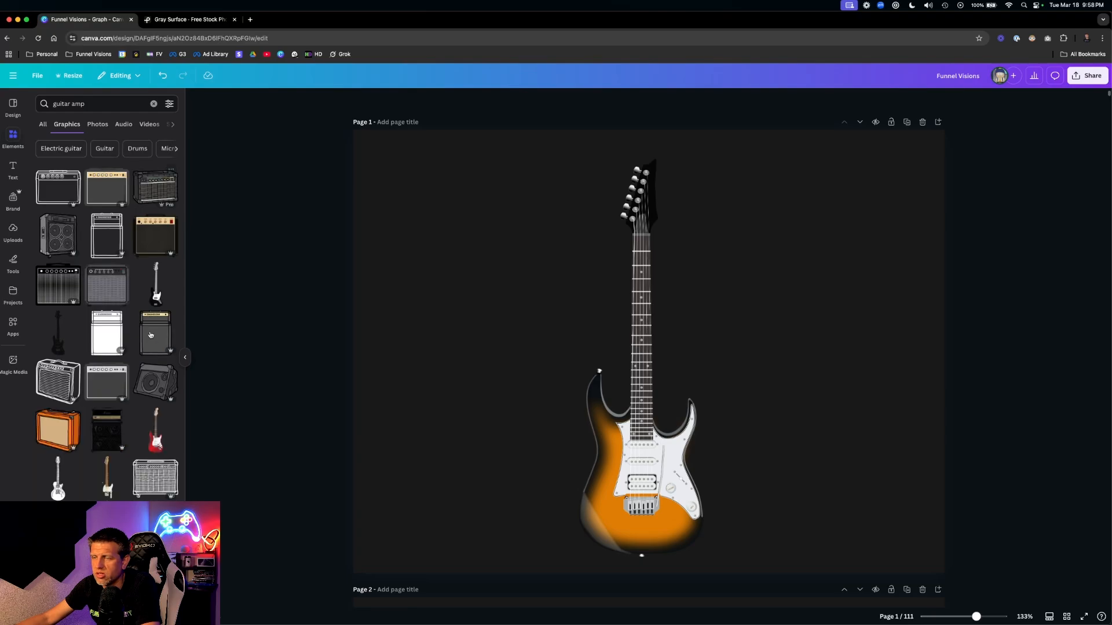
{"action": "scroll", "coordinate": [142, 346], "scroll_direction": "down", "scroll_amount": 5}
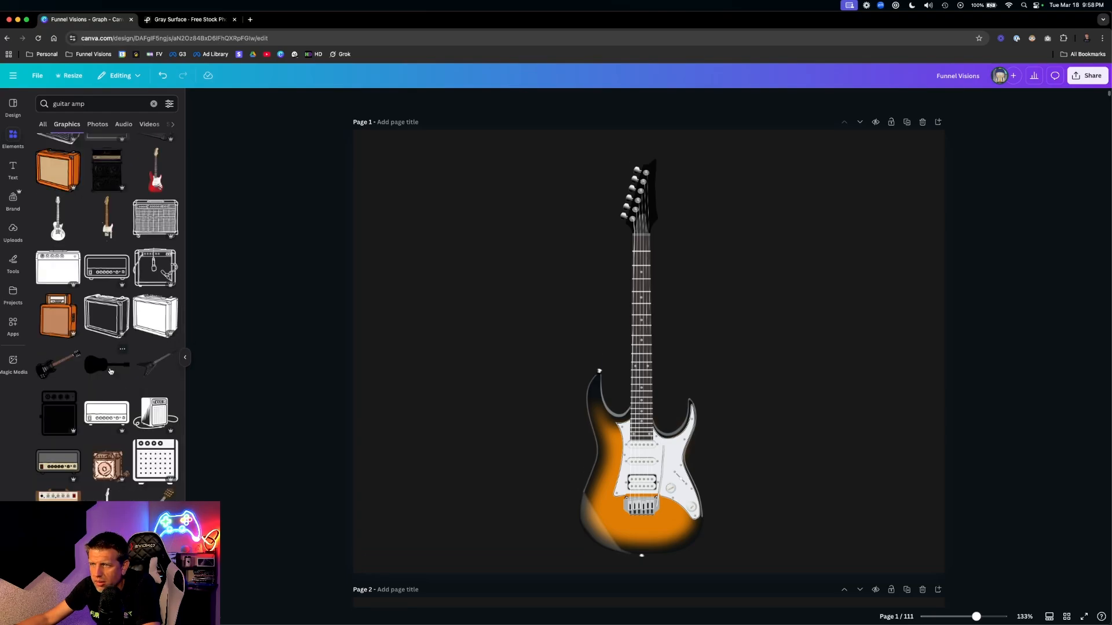
{"action": "scroll", "coordinate": [115, 338], "scroll_direction": "up", "scroll_amount": 5}
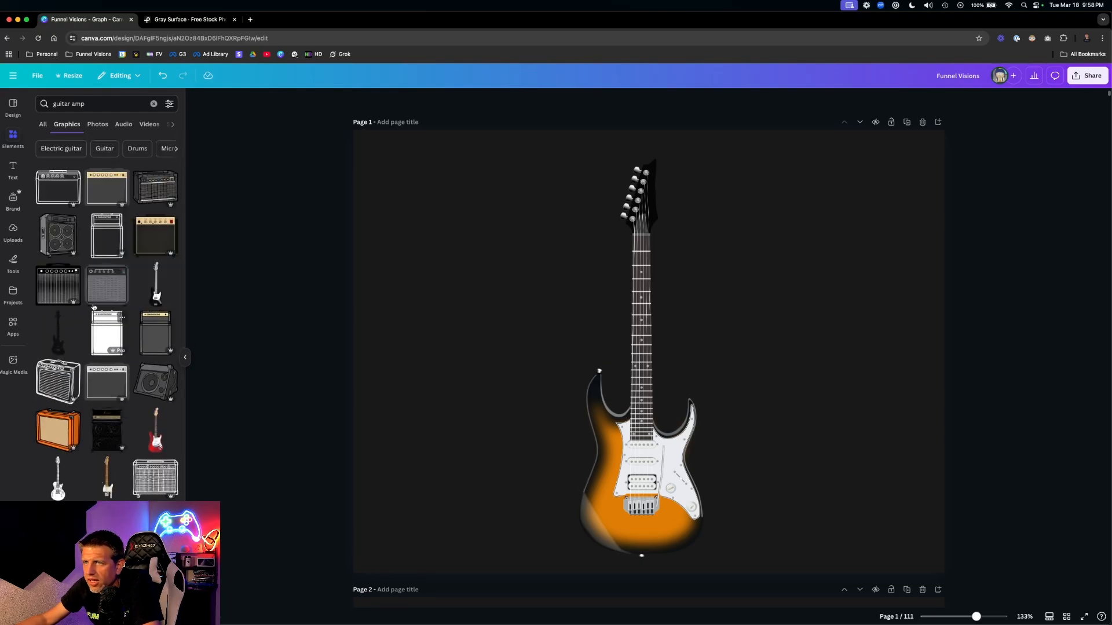
{"action": "left_click_drag", "start_coordinate": [58, 240], "coordinate": [429, 230]}
{"action": "left_click_drag", "start_coordinate": [531, 341], "coordinate": [539, 321]}
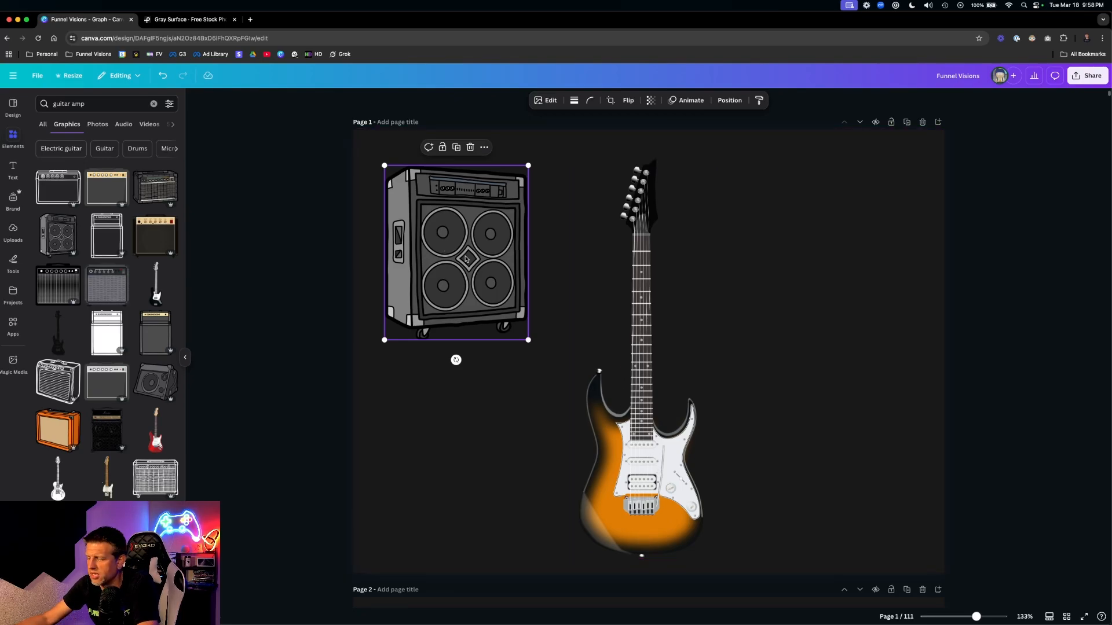
{"action": "key", "text": "Delete"}
- Move the sunburst guitar toward the left edge of the page
{"action": "left_click", "coordinate": [659, 432]}
{"action": "left_click_drag", "start_coordinate": [659, 432], "coordinate": [620, 440]}
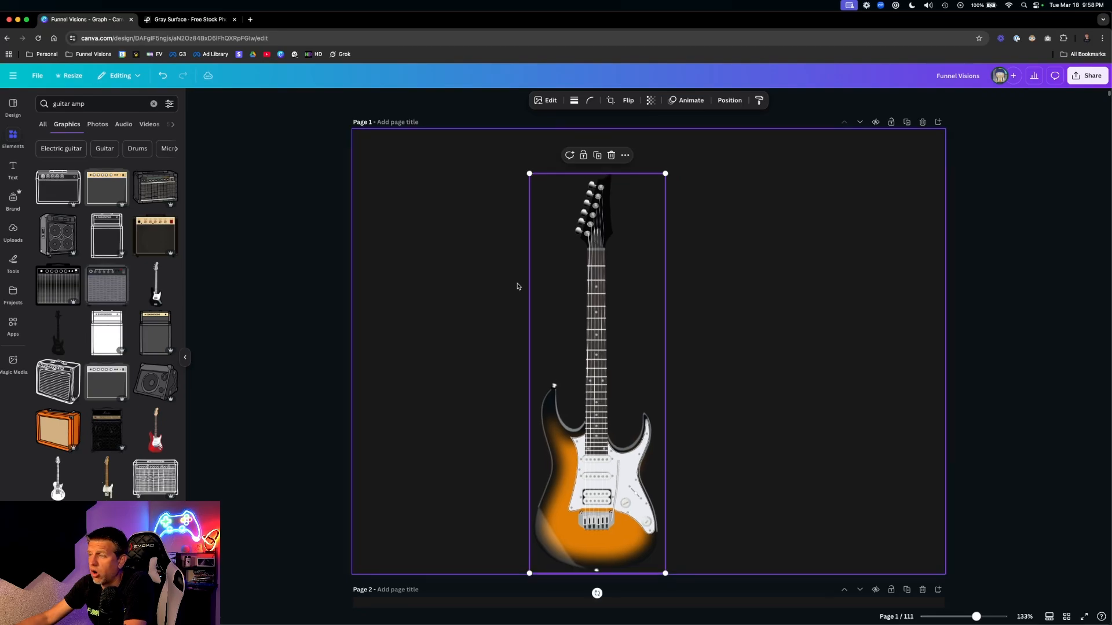
{"action": "left_click_drag", "start_coordinate": [628, 395], "coordinate": [460, 380]}
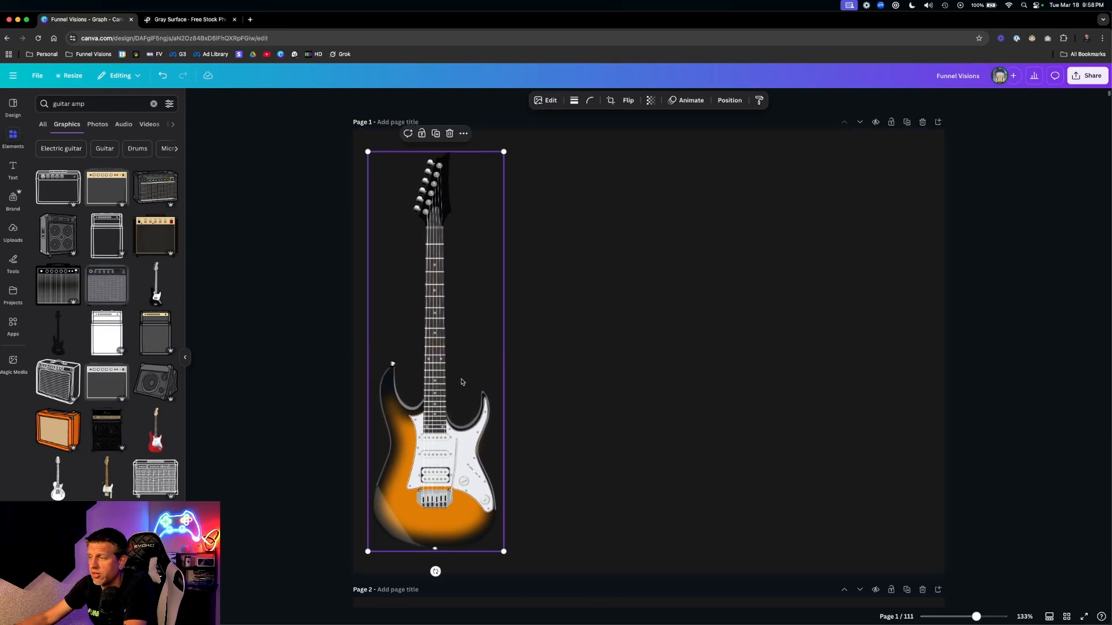
{"action": "left_click", "coordinate": [674, 271]}
- Add three amp graphics and position the grey amp toward the bottom right
{"action": "left_click", "coordinate": [100, 388]}
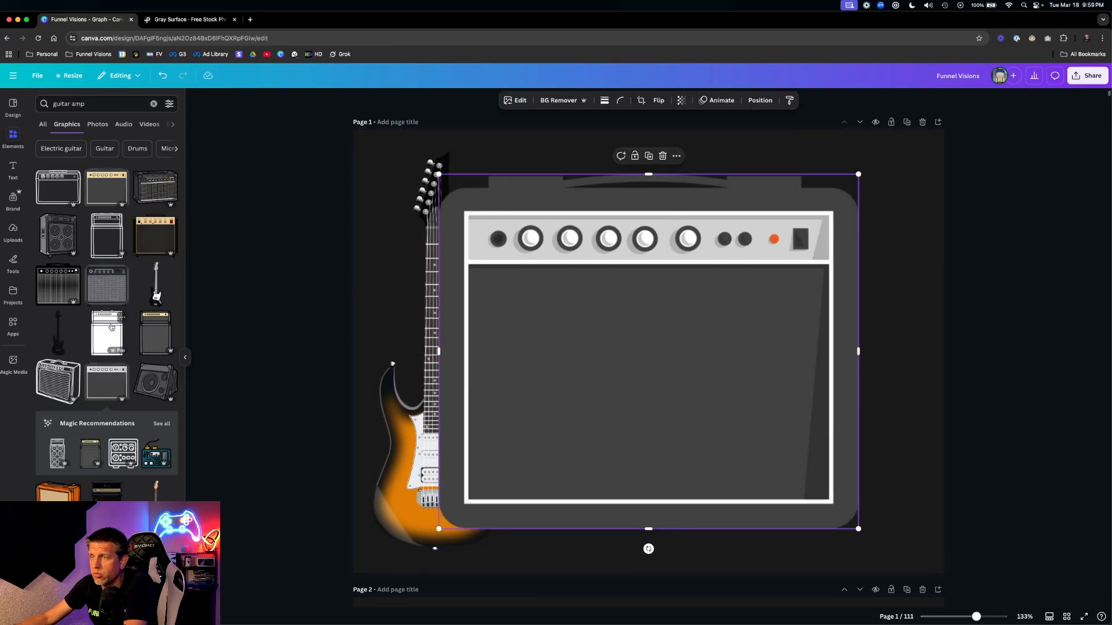
{"action": "left_click", "coordinate": [106, 336]}
{"action": "left_click", "coordinate": [108, 284]}
{"action": "left_click_drag", "start_coordinate": [655, 304], "coordinate": [839, 373]}
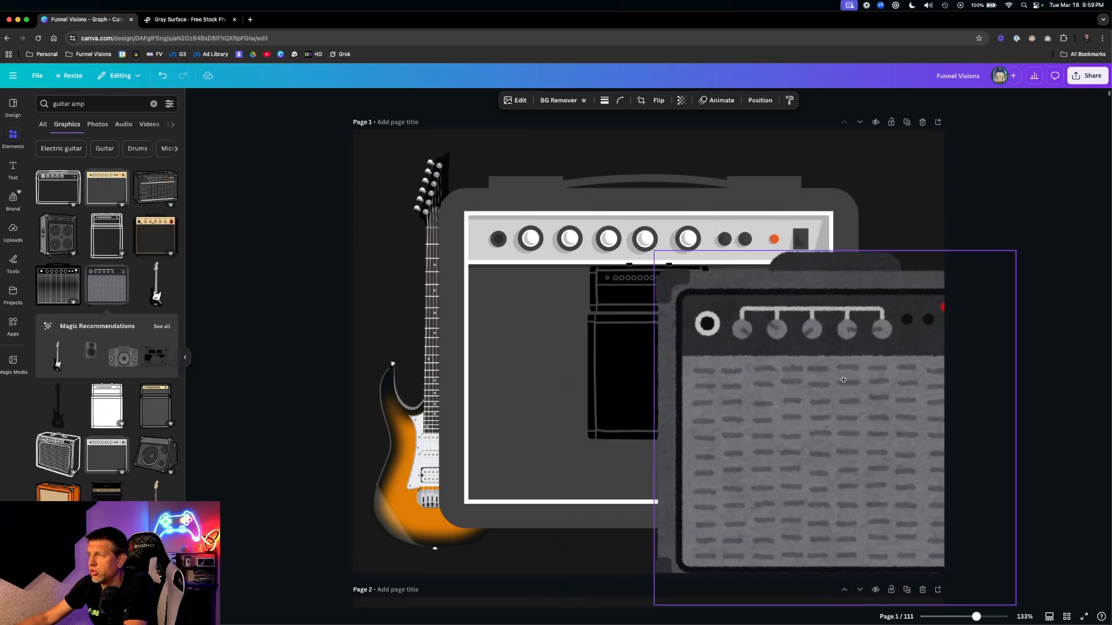
{"action": "left_click_drag", "start_coordinate": [655, 251], "coordinate": [613, 231]}
{"action": "left_click", "coordinate": [1015, 212]}
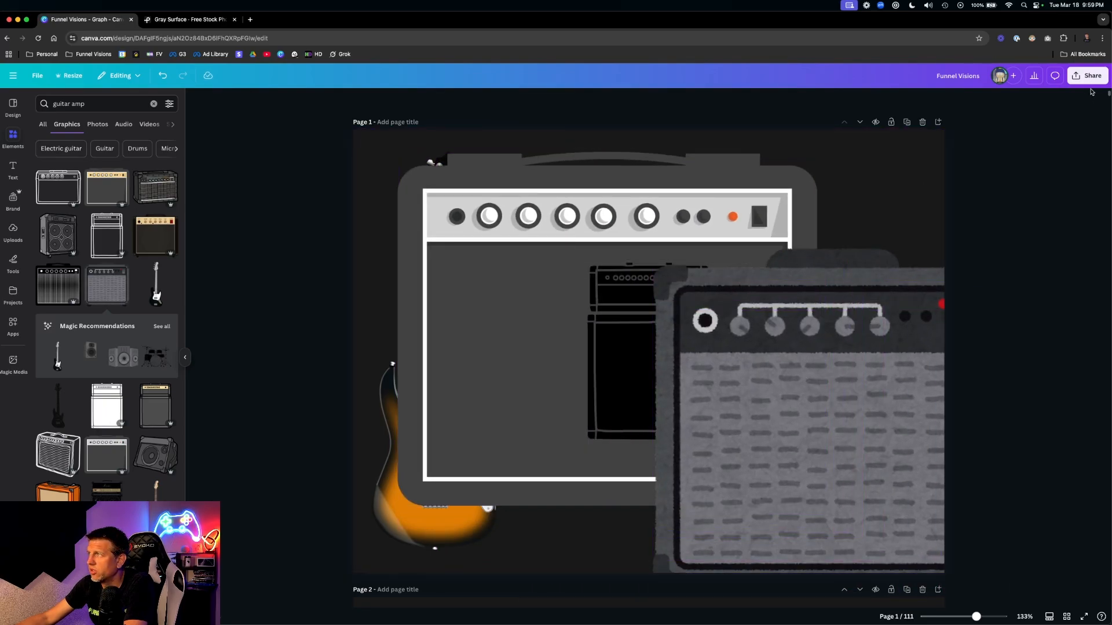
- In Share > Download, enable Transparent background, then close the download settings
{"action": "left_click", "coordinate": [1087, 76]}
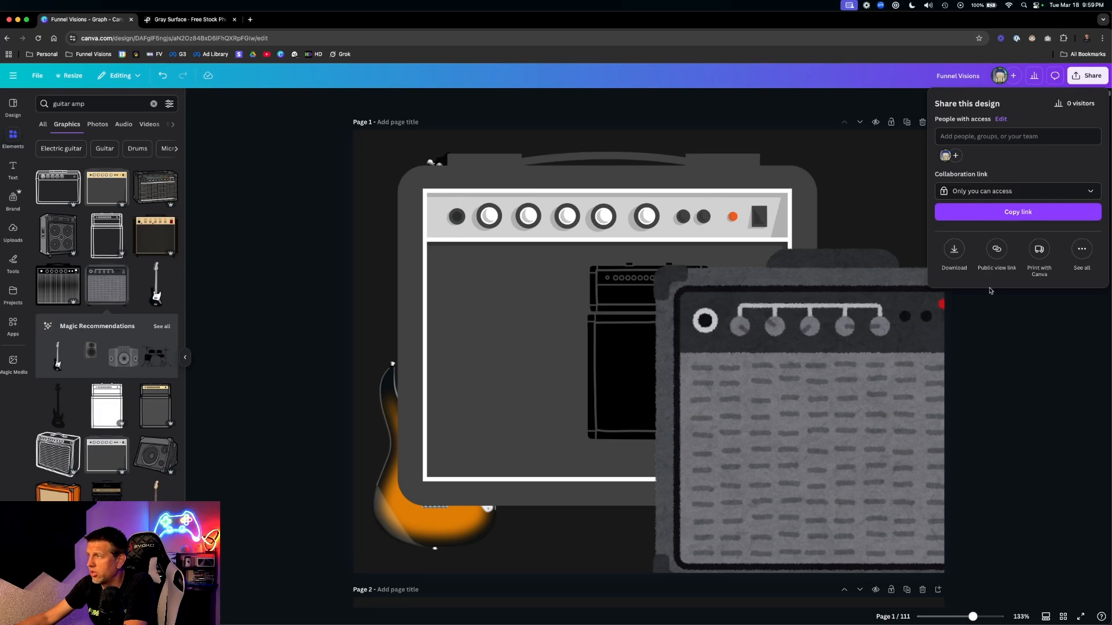
{"action": "left_click", "coordinate": [954, 250]}
{"action": "left_click", "coordinate": [979, 227]}
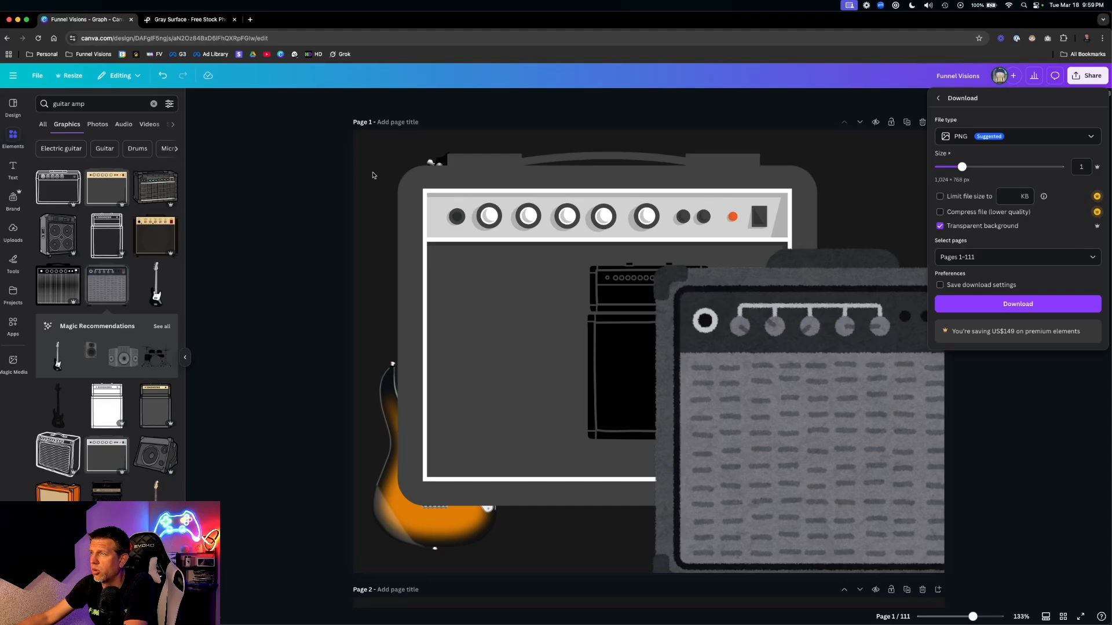
{"action": "left_click", "coordinate": [1050, 397]}
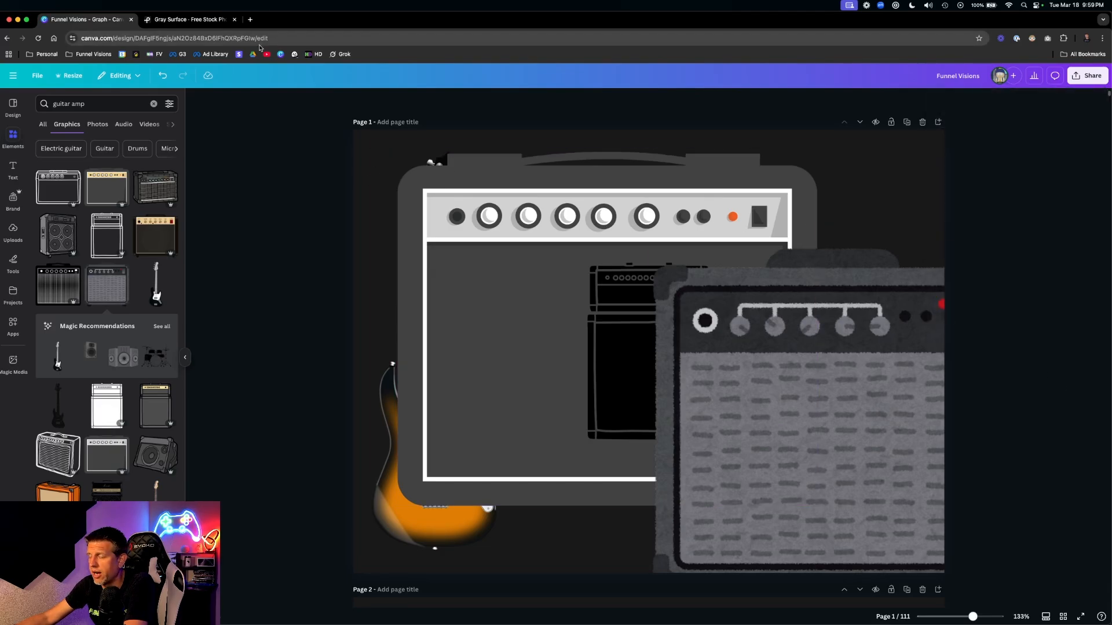
{"action": "key", "text": "ctrl+Up"}
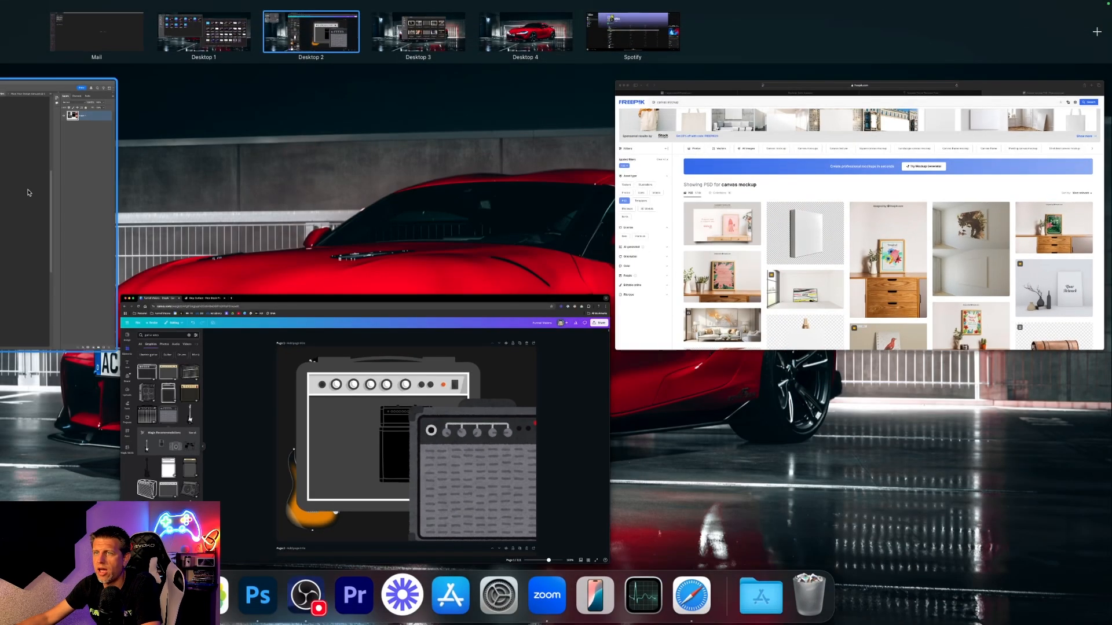
- Back in Photoshop, move the amps artwork slightly right and down
{"action": "left_click", "coordinate": [62, 173]}
{"action": "left_click", "coordinate": [873, 317]}
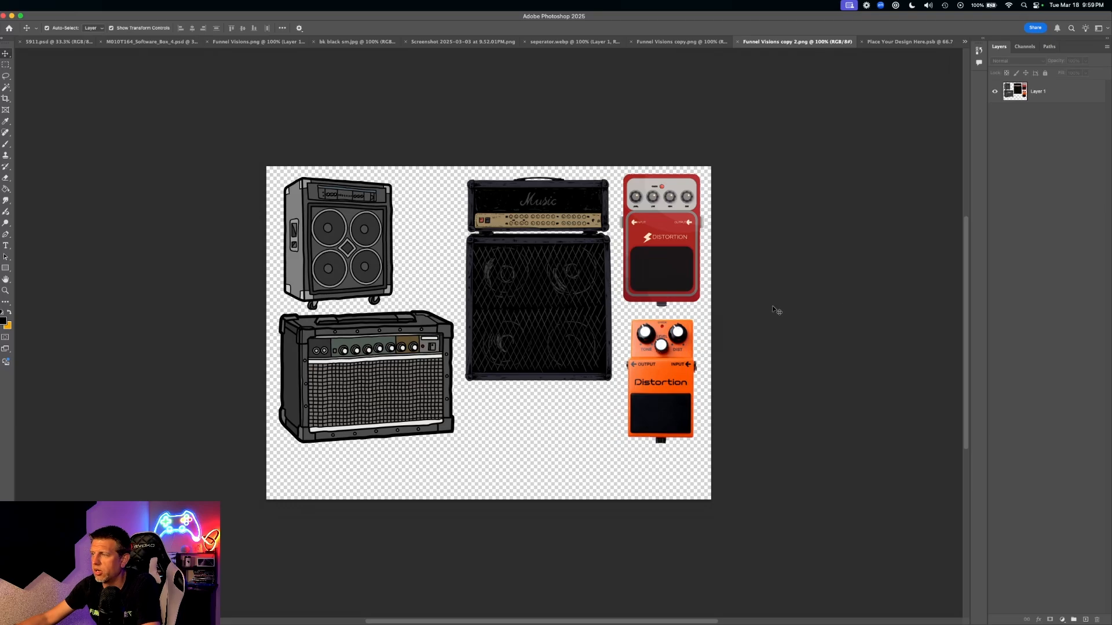
{"action": "left_click_drag", "start_coordinate": [478, 273], "coordinate": [518, 282]}
{"action": "left_click", "coordinate": [179, 180]}
- Lasso the red distortion pedal, paste it into Place Your Design Here.psb at 185%, then open seperator.webp
{"action": "left_click", "coordinate": [5, 77]}
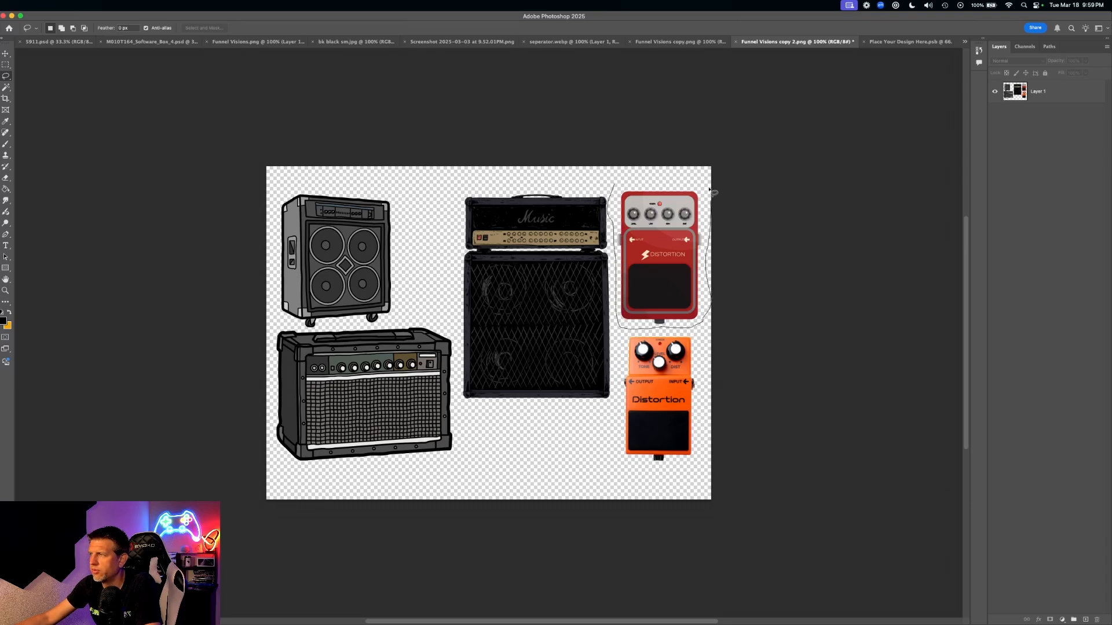
{"action": "left_click_drag", "start_coordinate": [608, 187], "coordinate": [609, 188]}
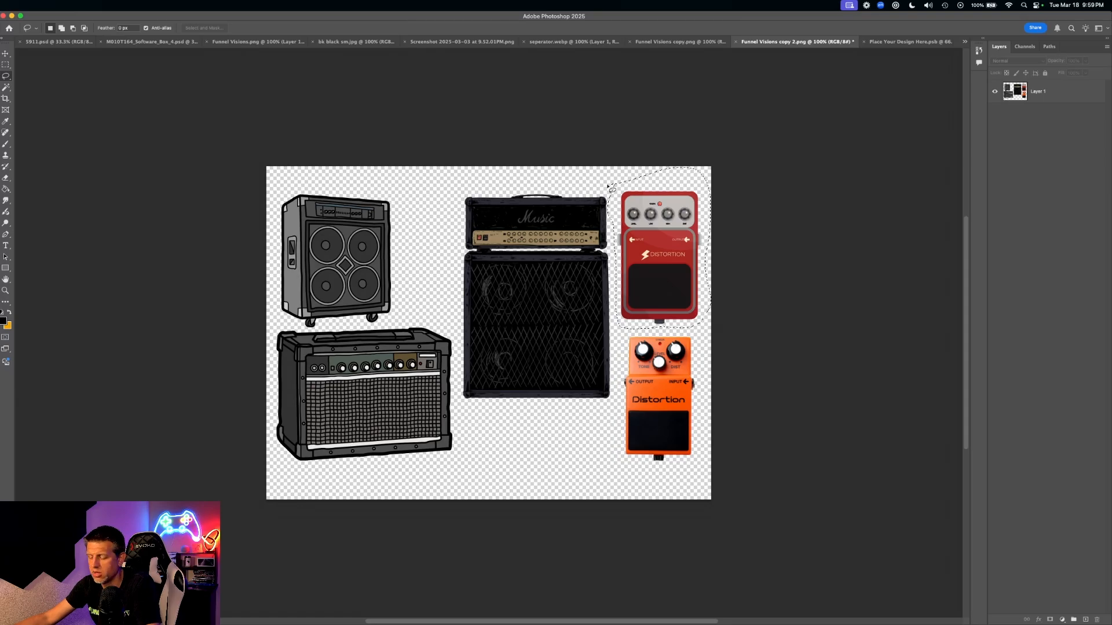
{"action": "left_click", "coordinate": [904, 43]}
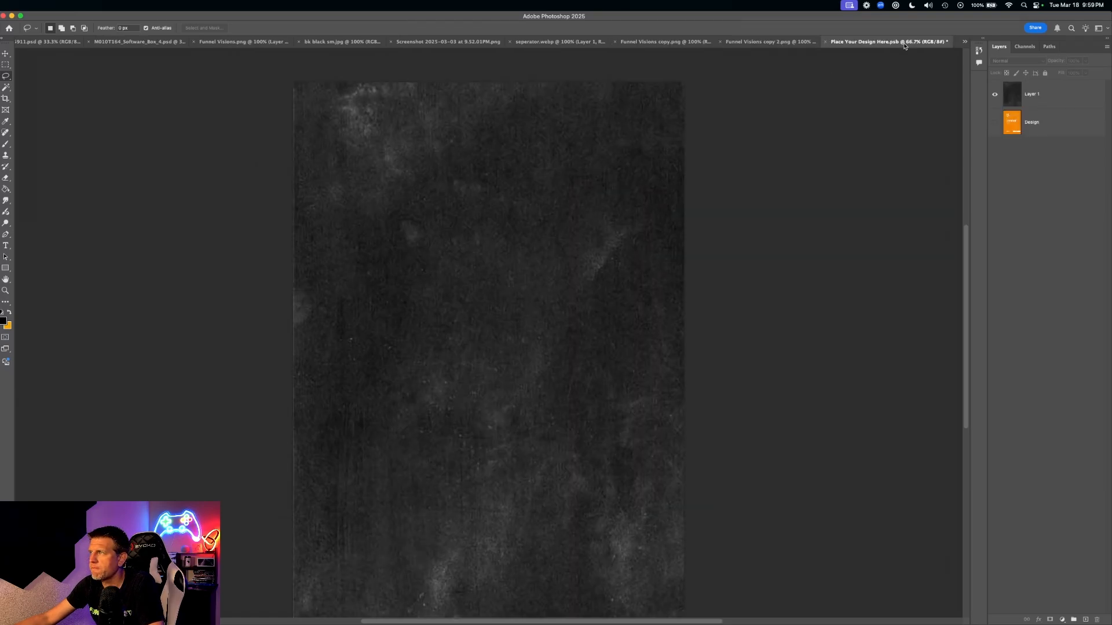
{"action": "key", "text": "super+v"}
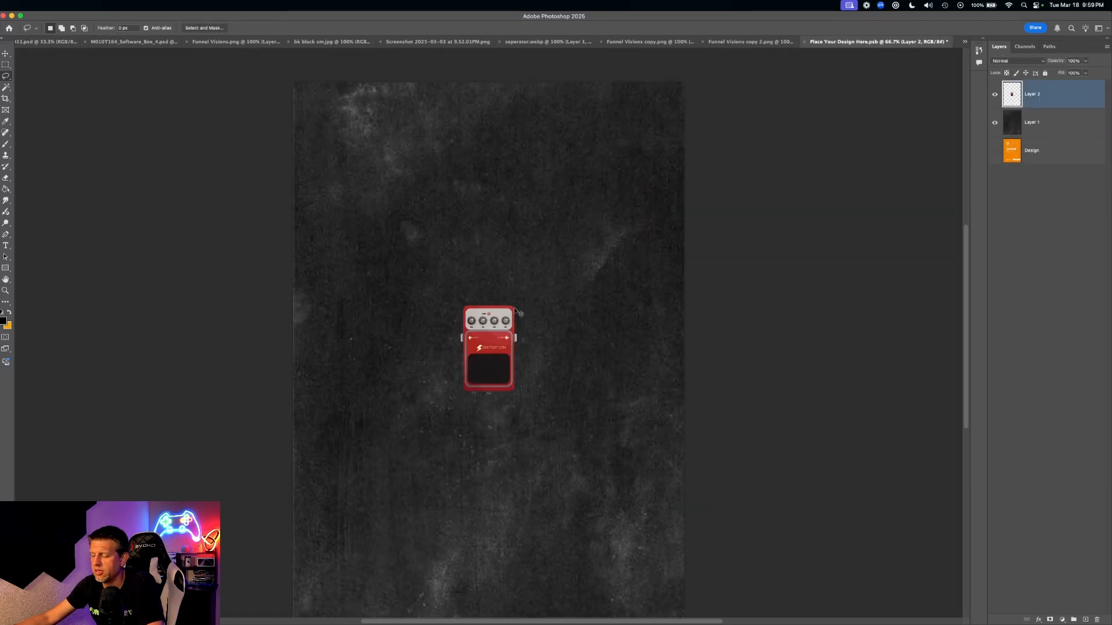
{"action": "key", "text": "super+t"}
{"action": "mouse_move", "coordinate": [517, 394]}
{"action": "left_mouse_down"}
{"action": "mouse_move", "coordinate": [630, 517]}
{"action": "mouse_move", "coordinate": [578, 450]}
{"action": "mouse_move", "coordinate": [514, 400]}
{"action": "mouse_move", "coordinate": [503, 398]}
{"action": "mouse_move", "coordinate": [503, 416]}
{"action": "mouse_move", "coordinate": [503, 400]}
{"action": "left_mouse_up"}
{"action": "key", "text": "Return"}
{"action": "key", "text": "l"}
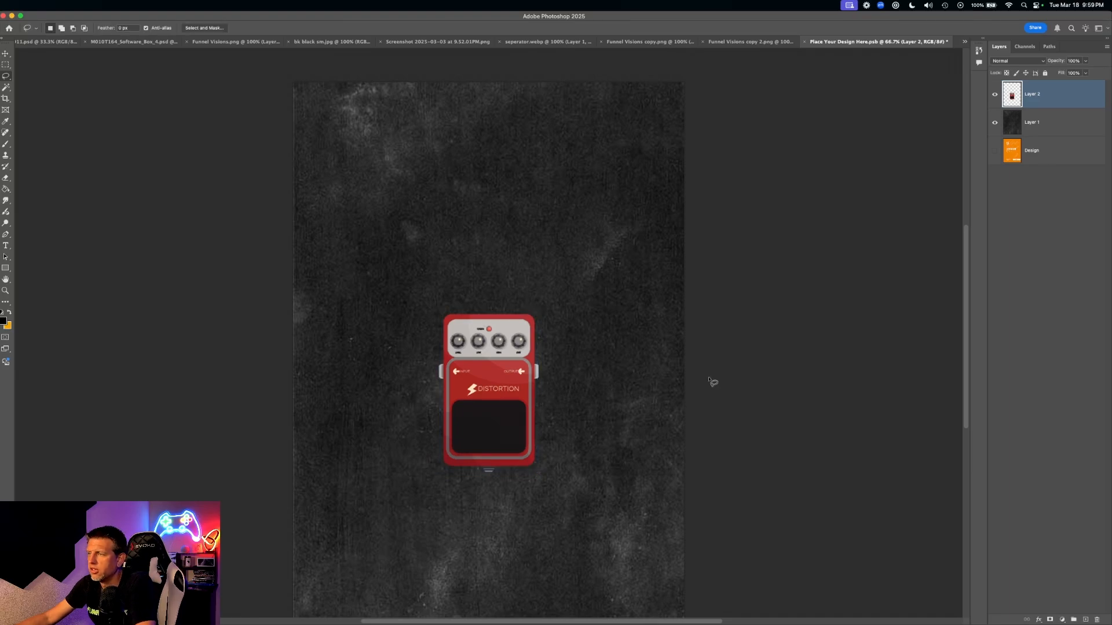
{"action": "left_click", "coordinate": [556, 42]}
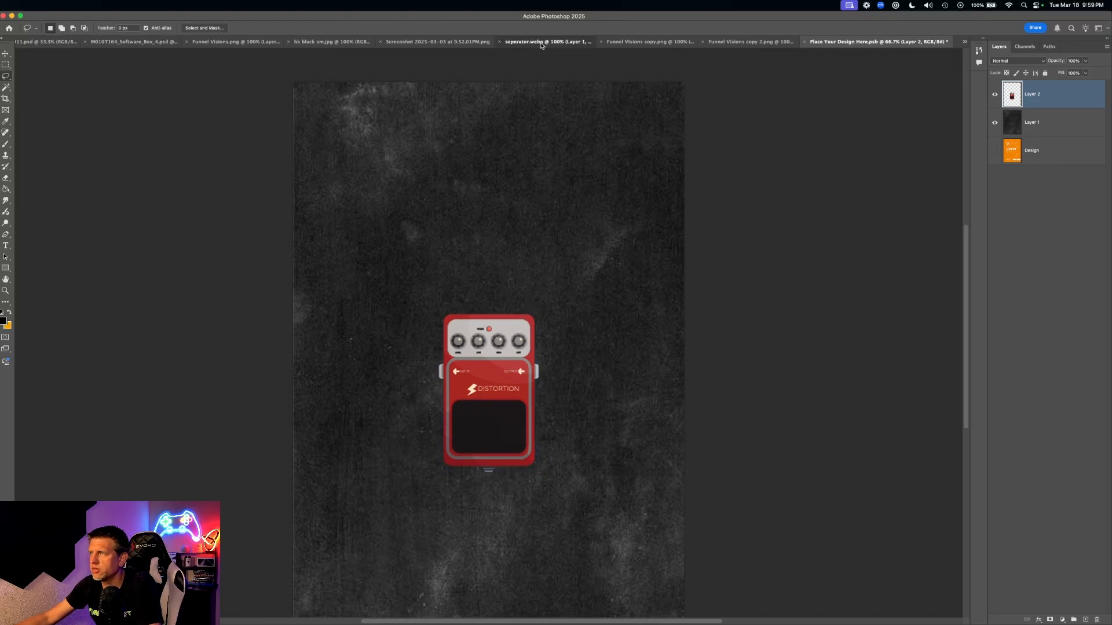
{"action": "left_click", "coordinate": [8, 53]}
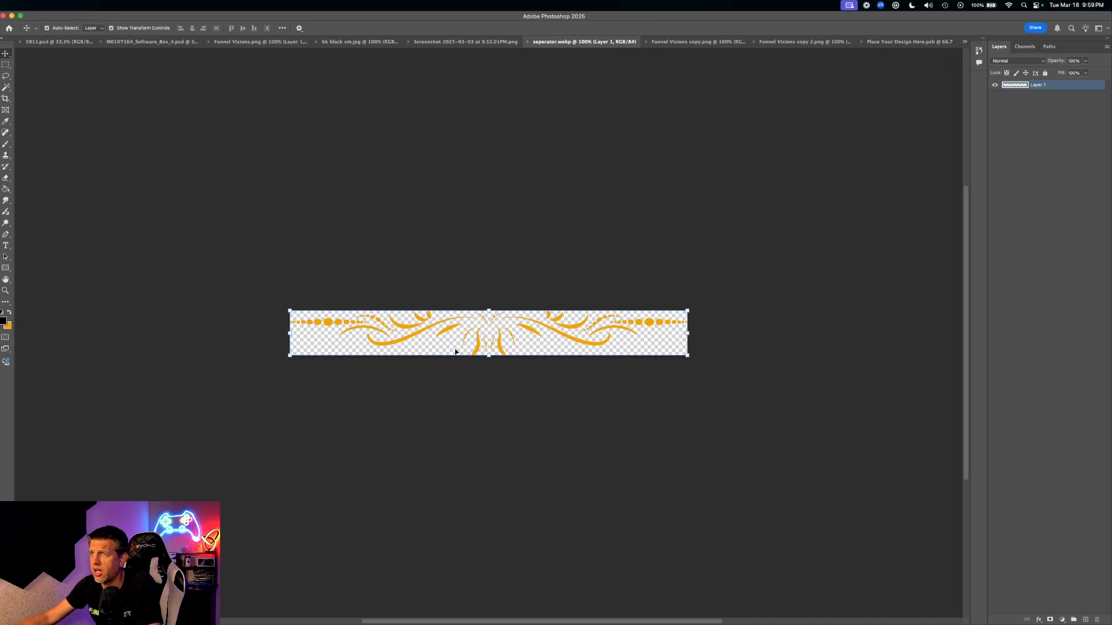
- Check the Canva and Gray Surface tabs, then open the Rockstar Guitar Lessons Guitar Master offer page
{"action": "key", "text": "ctrl+Up"}
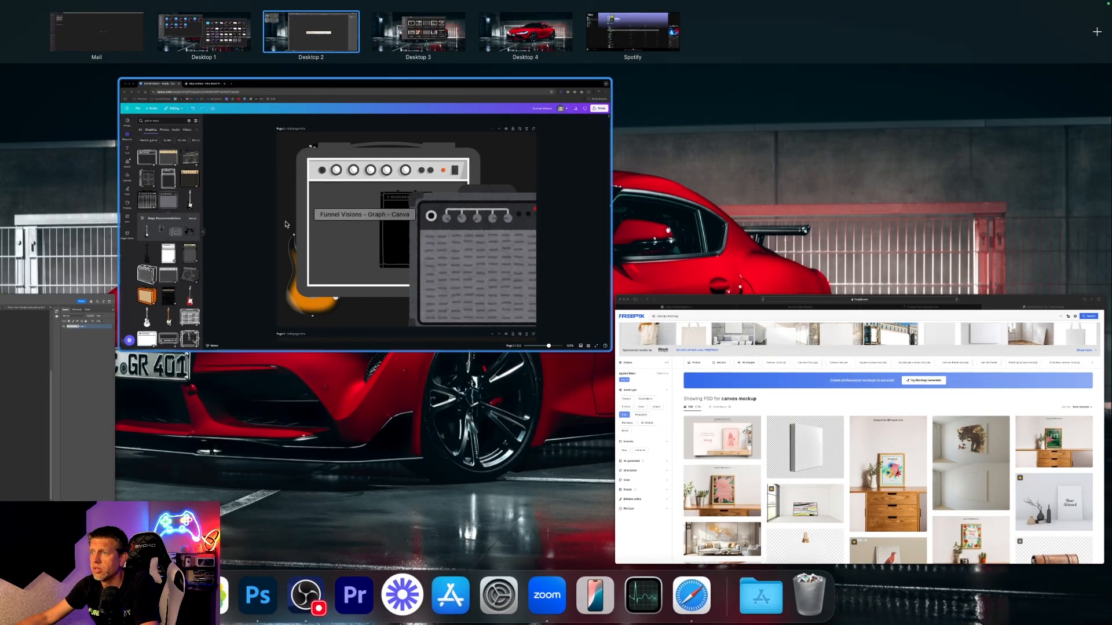
{"action": "left_click", "coordinate": [258, 95]}
{"action": "left_click", "coordinate": [188, 21]}
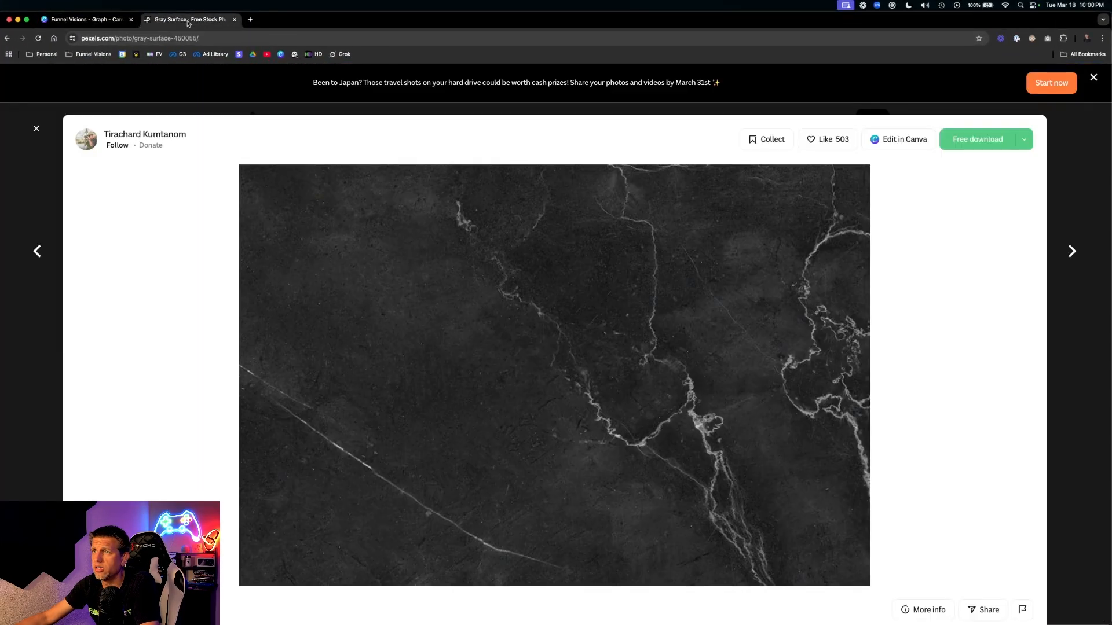
{"action": "left_click", "coordinate": [73, 22]}
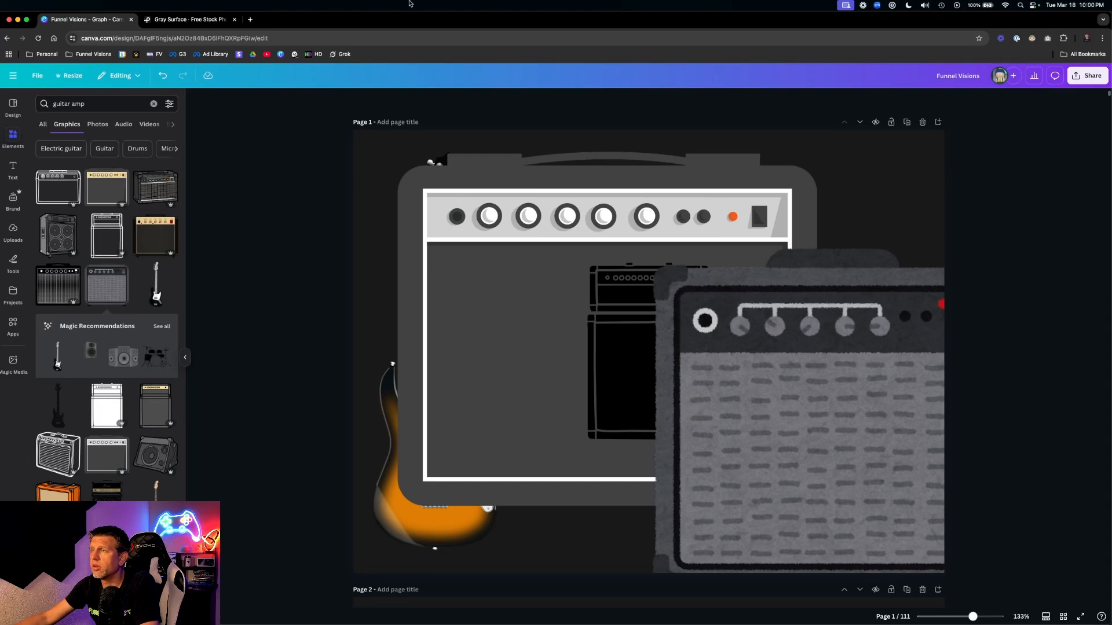
{"action": "key", "text": "ctrl+Up"}
{"action": "left_click", "coordinate": [857, 220]}
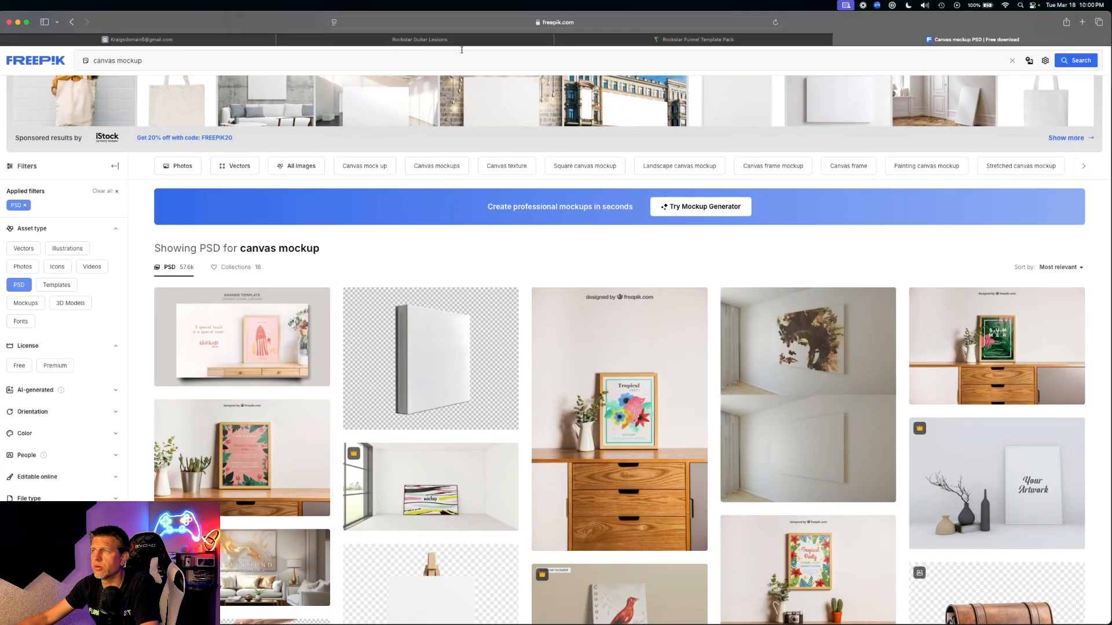
{"action": "left_click", "coordinate": [419, 39]}
{"action": "scroll", "coordinate": [613, 282], "scroll_direction": "down", "scroll_amount": 15}
{"action": "scroll", "coordinate": [613, 282], "scroll_direction": "up", "scroll_amount": 20}
{"action": "scroll", "coordinate": [416, 166], "scroll_direction": "down", "scroll_amount": 10}
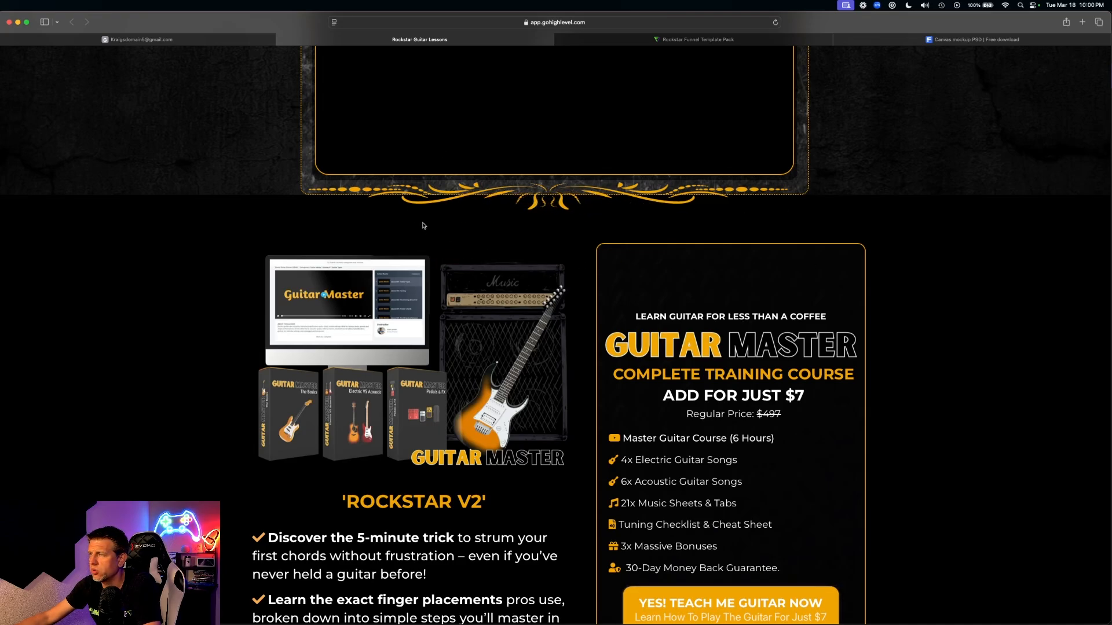
- Scroll up to the sales page headline and video box, then return to Photoshop's separator.webp
{"action": "scroll", "coordinate": [385, 458], "scroll_direction": "up", "scroll_amount": 5}
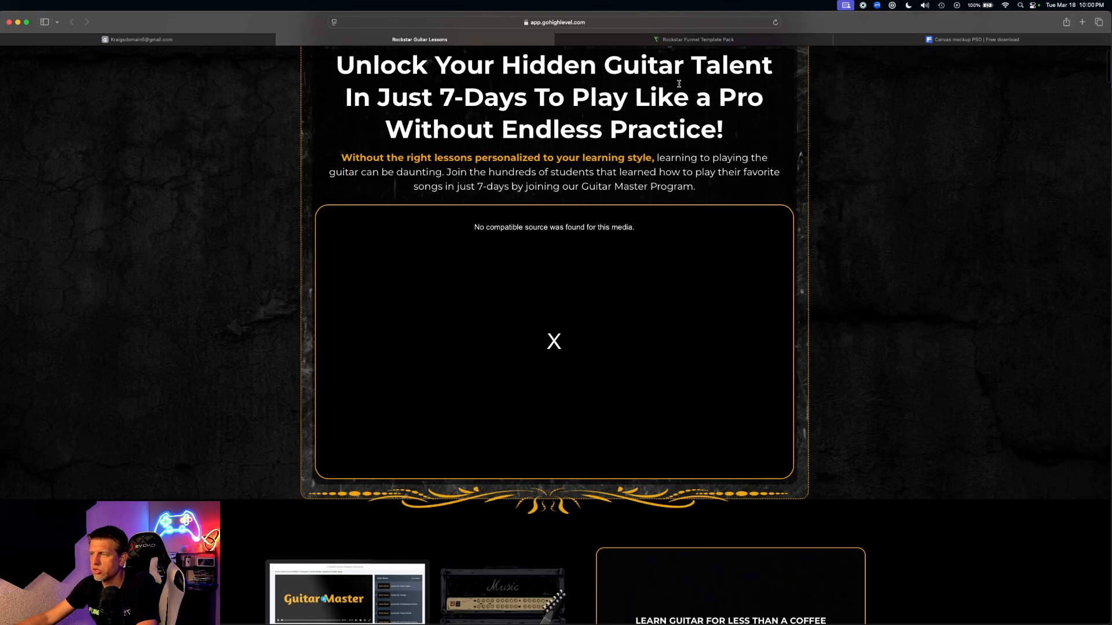
{"action": "key", "text": "ctrl+Up"}
{"action": "left_click", "coordinate": [25, 229]}
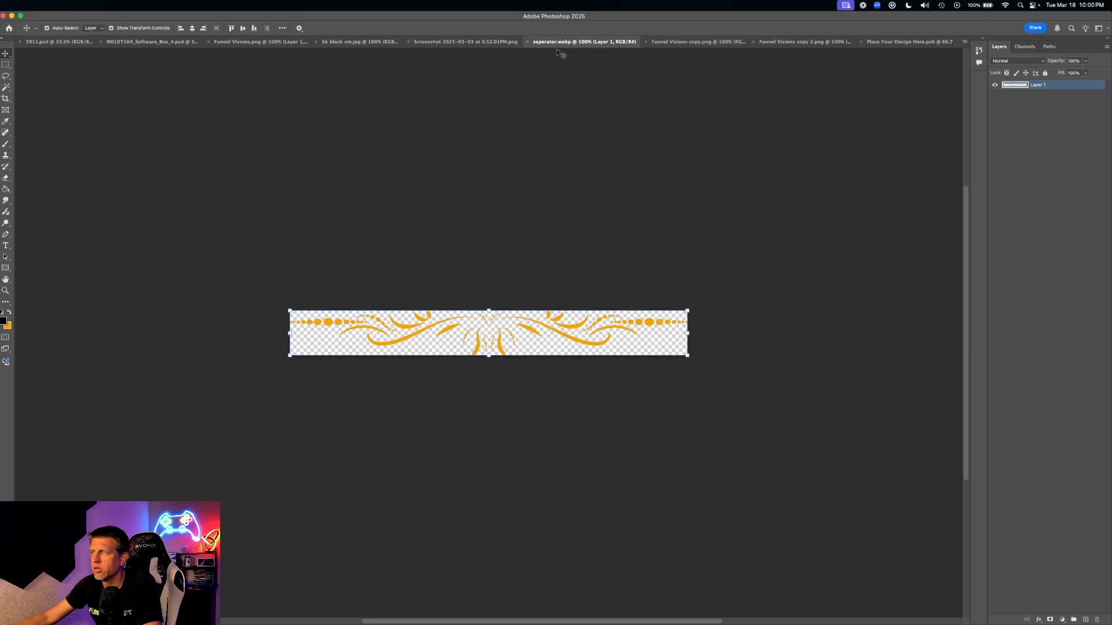
- Paste the gold ornament into Place Your Design Here.psb and centre it across the distortion pedal
{"action": "left_click", "coordinate": [907, 42]}
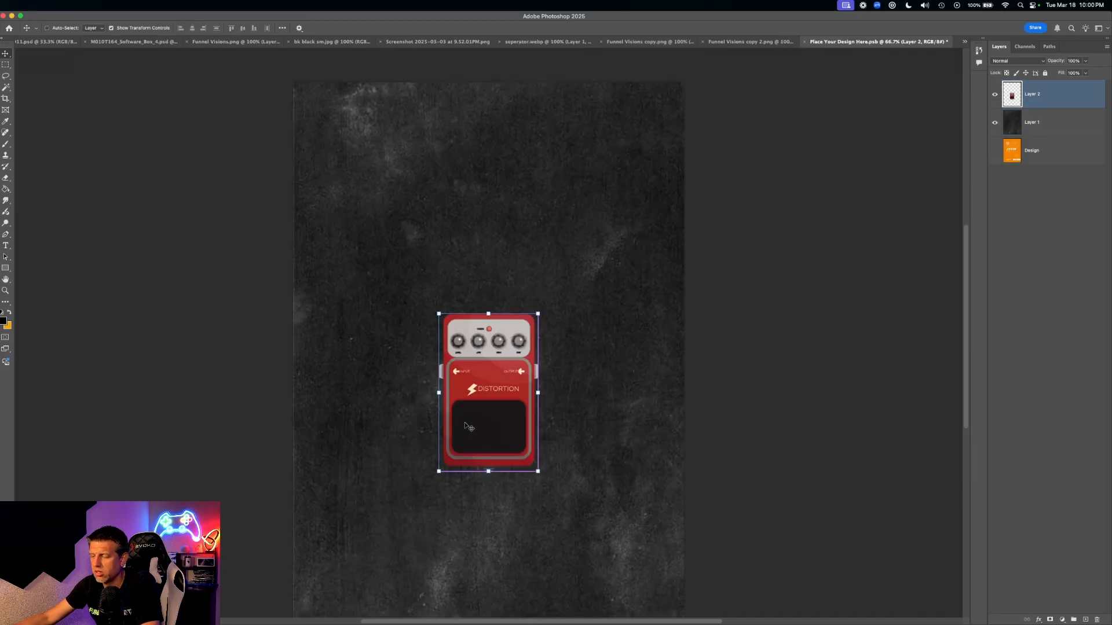
{"action": "key", "text": "super+v"}
{"action": "left_click", "coordinate": [540, 351]}
{"action": "left_click_drag", "start_coordinate": [540, 352], "coordinate": [573, 364]}
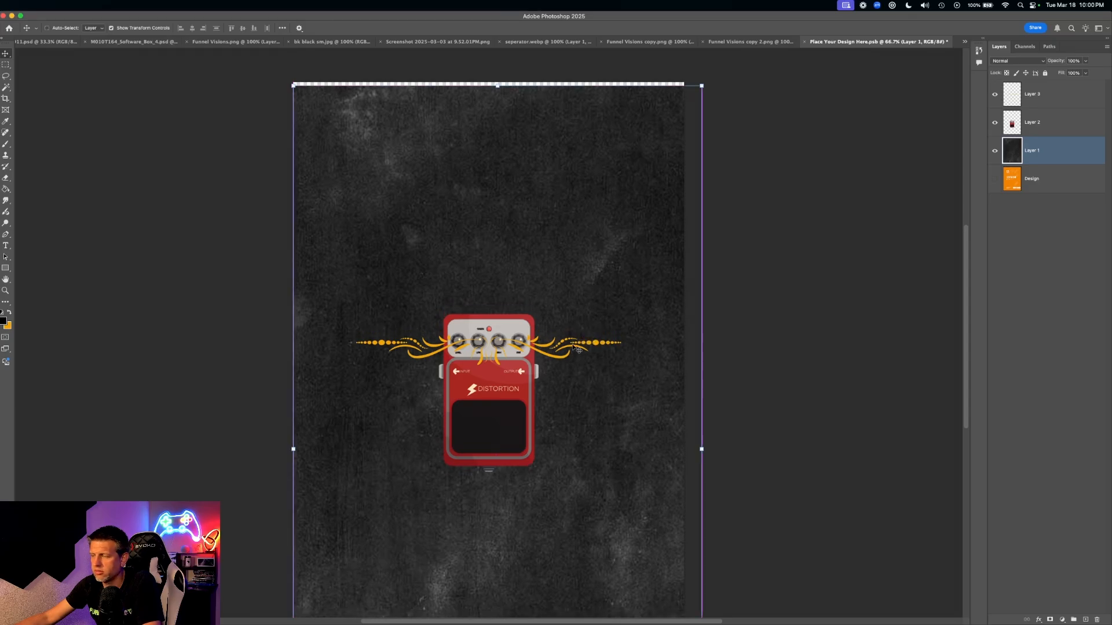
{"action": "left_click", "coordinate": [579, 345], "text": "shift"}
{"action": "left_click_drag", "start_coordinate": [584, 349], "coordinate": [598, 214]}
{"action": "key", "text": "super+z"}
{"action": "left_click", "coordinate": [861, 221]}
- Switch to the Guitar Master logo and icons sheet and pick the Lasso tool
{"action": "left_click", "coordinate": [770, 42]}
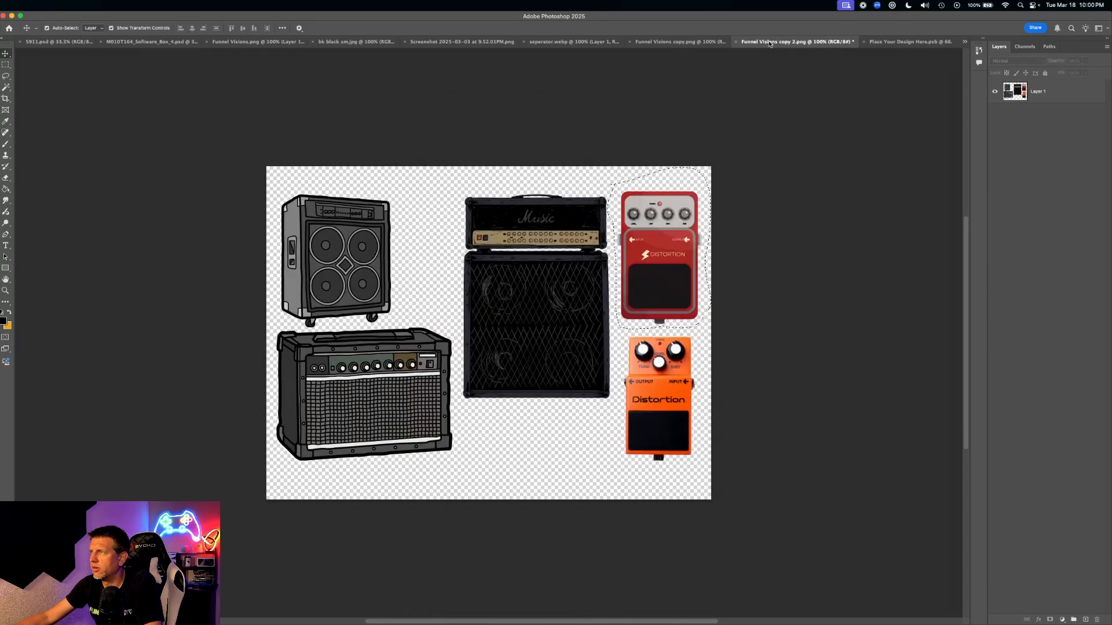
{"action": "left_click", "coordinate": [652, 42]}
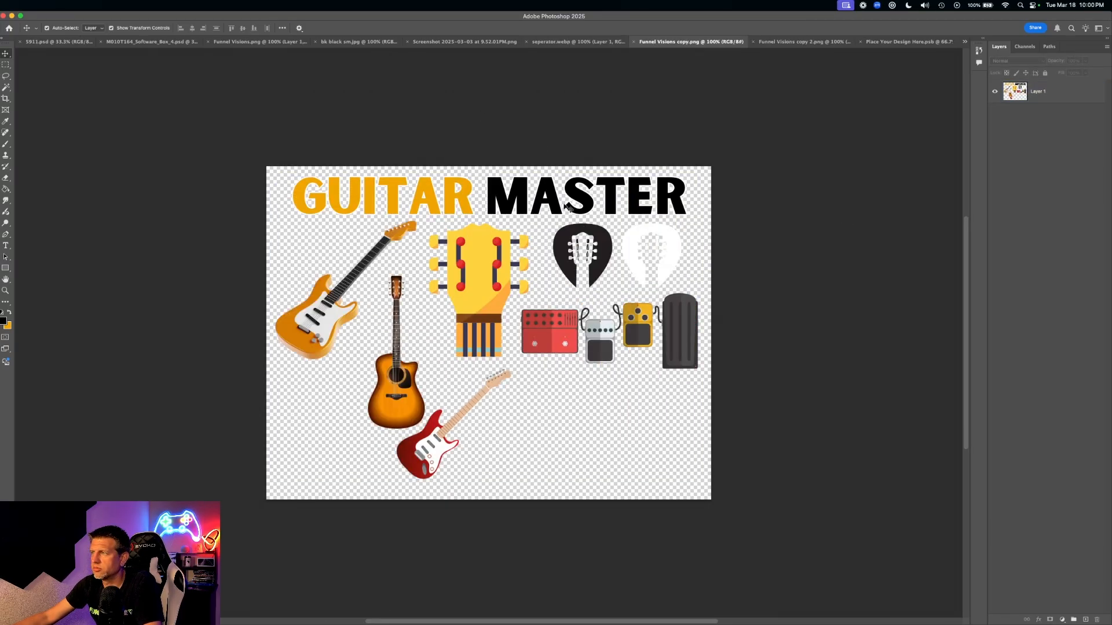
{"action": "left_click", "coordinate": [7, 77]}
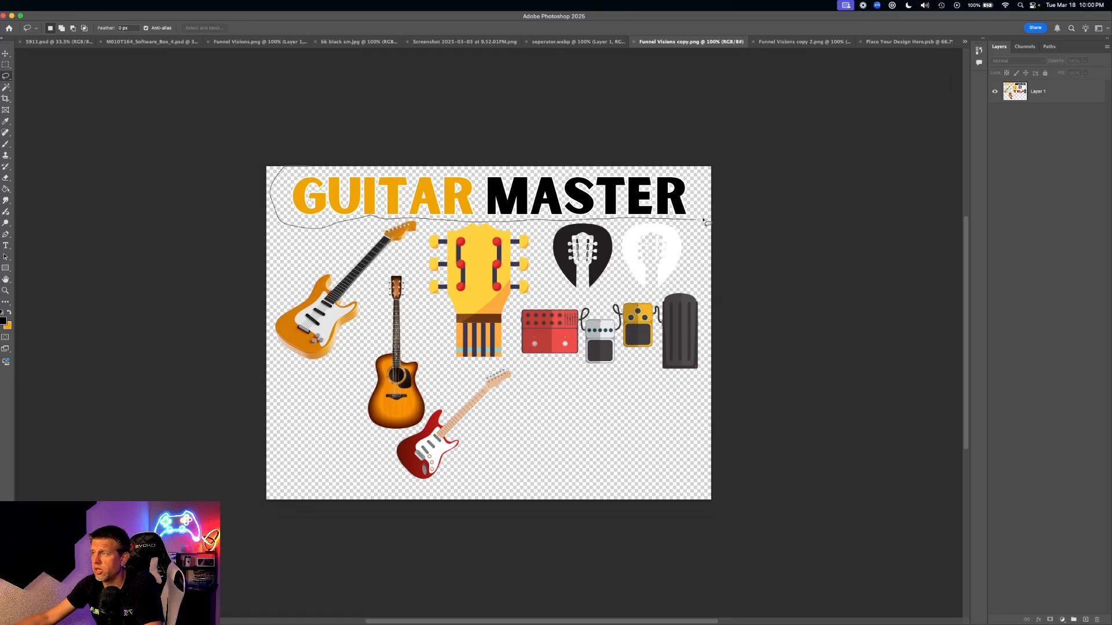
- Paste the GUITAR MASTER title into the pedal design, enlarge it to about 118% and place it at the top
{"action": "left_click_drag", "start_coordinate": [278, 172], "coordinate": [280, 174]}
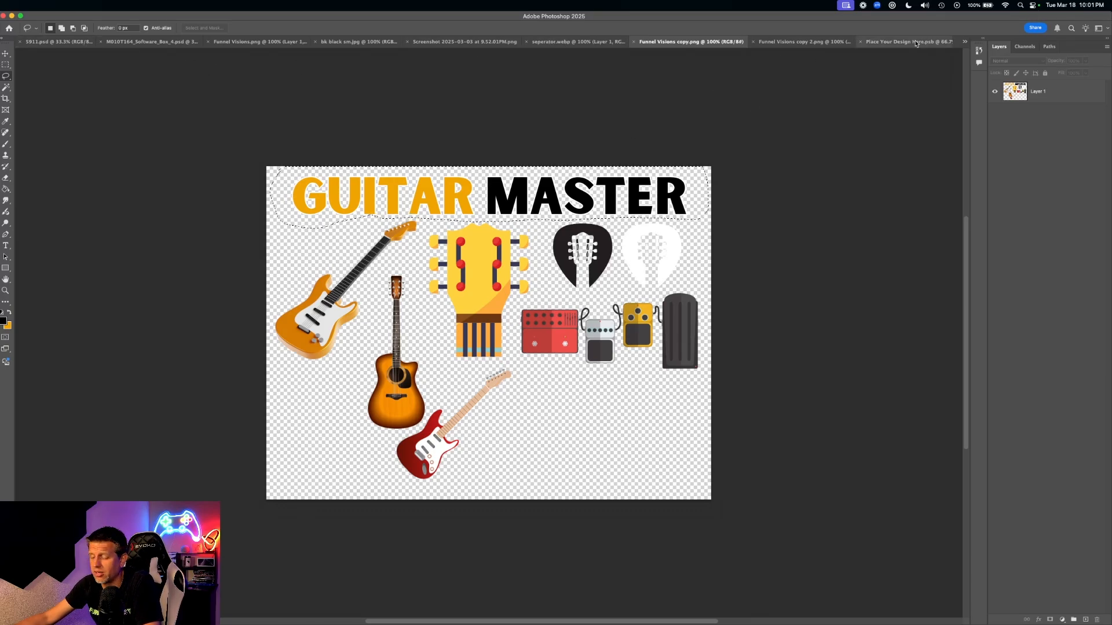
{"action": "left_click", "coordinate": [917, 43]}
{"action": "key", "text": "super+v"}
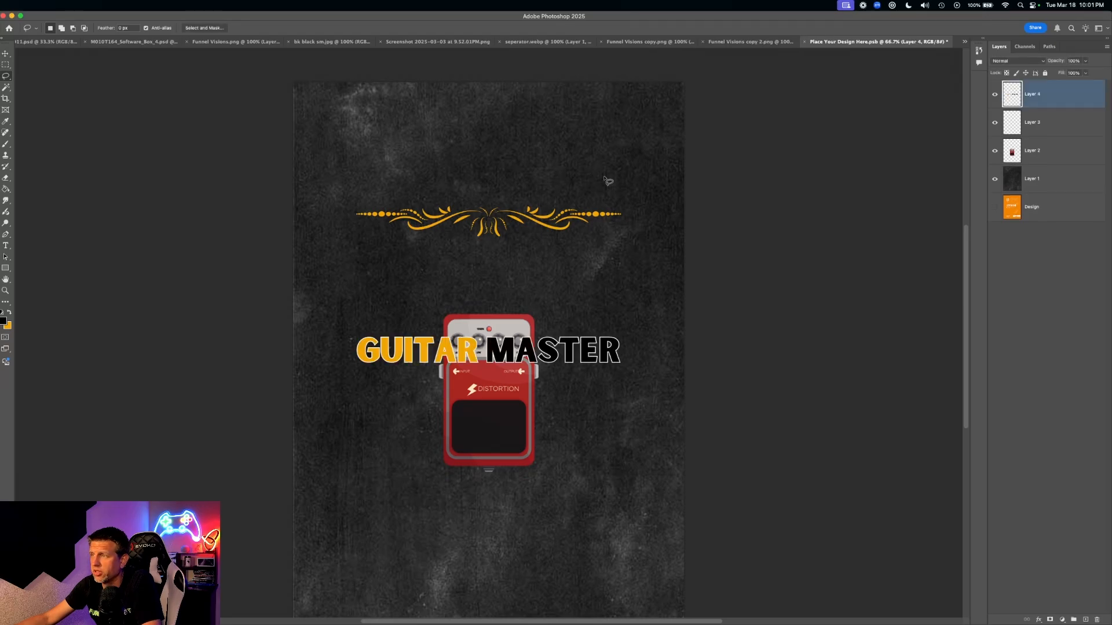
{"action": "left_click", "coordinate": [6, 53]}
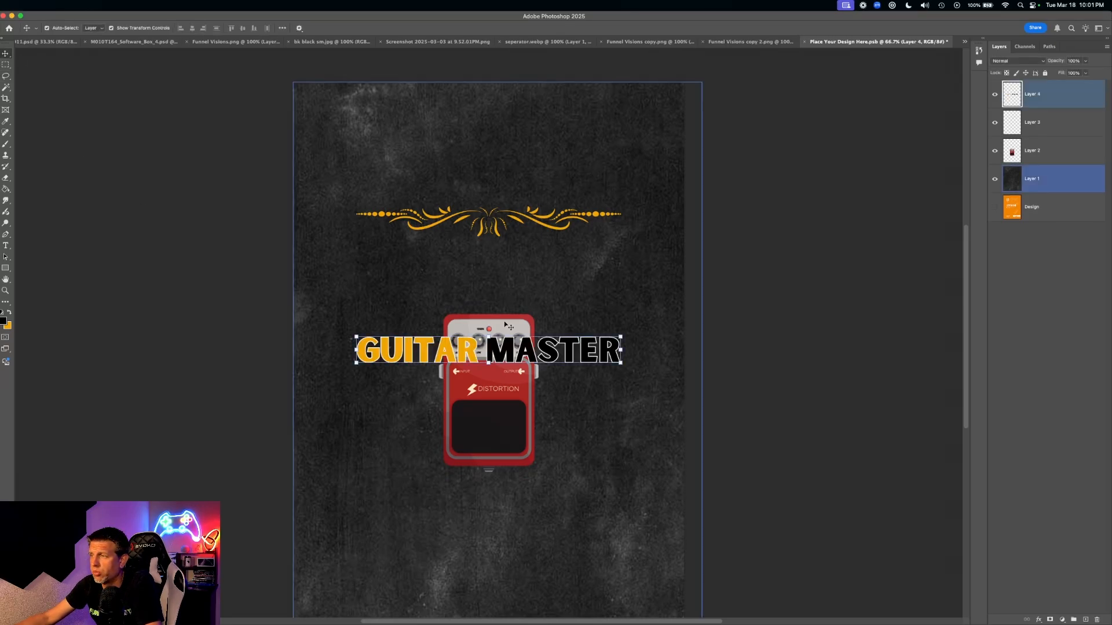
{"action": "left_click_drag", "start_coordinate": [551, 352], "coordinate": [562, 133]}
{"action": "left_click_drag", "start_coordinate": [630, 146], "coordinate": [677, 157]}
{"action": "left_click_drag", "start_coordinate": [521, 143], "coordinate": [499, 142]}
{"action": "key", "text": "Return"}
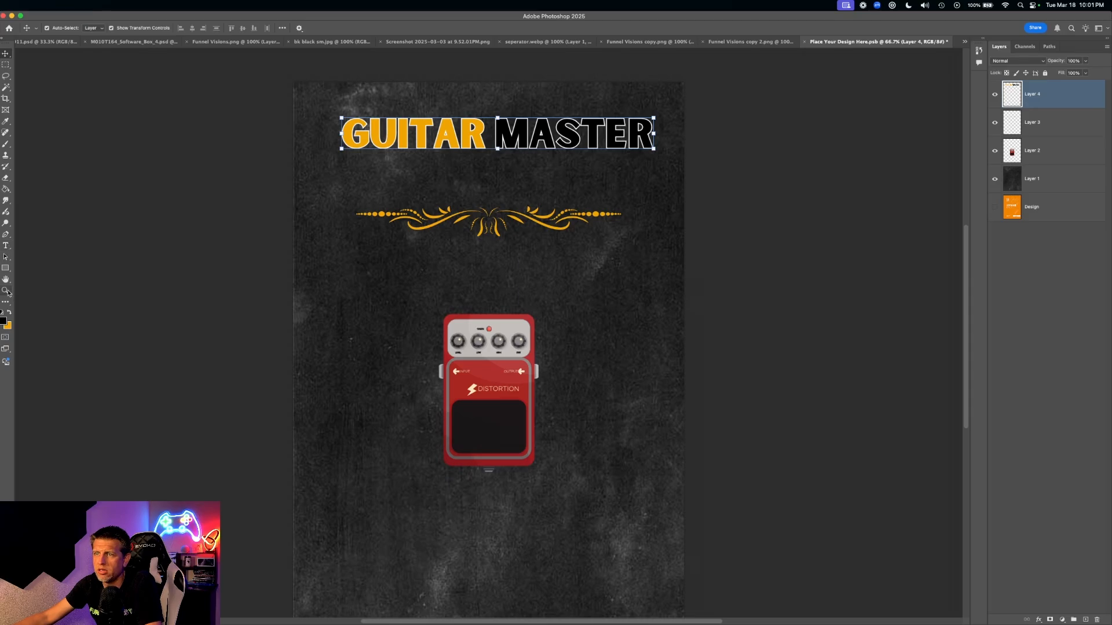
- Set the foreground colour to white and start a text layer below the ornament
{"action": "left_click", "coordinate": [4, 323]}
{"action": "left_click_drag", "start_coordinate": [151, 271], "coordinate": [115, 220]}
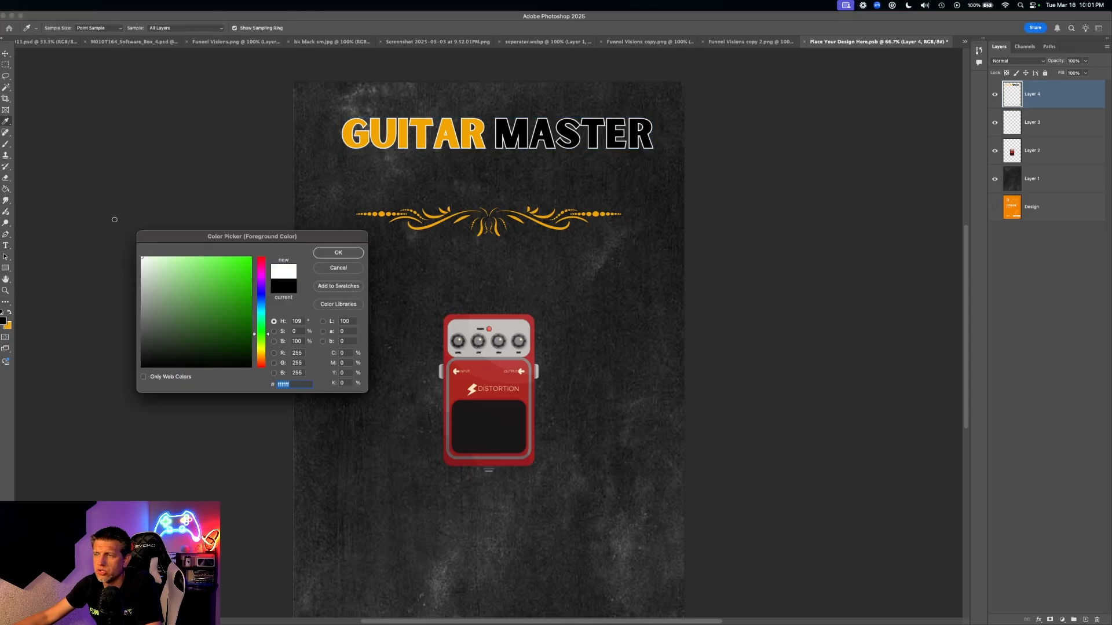
{"action": "left_click", "coordinate": [339, 259]}
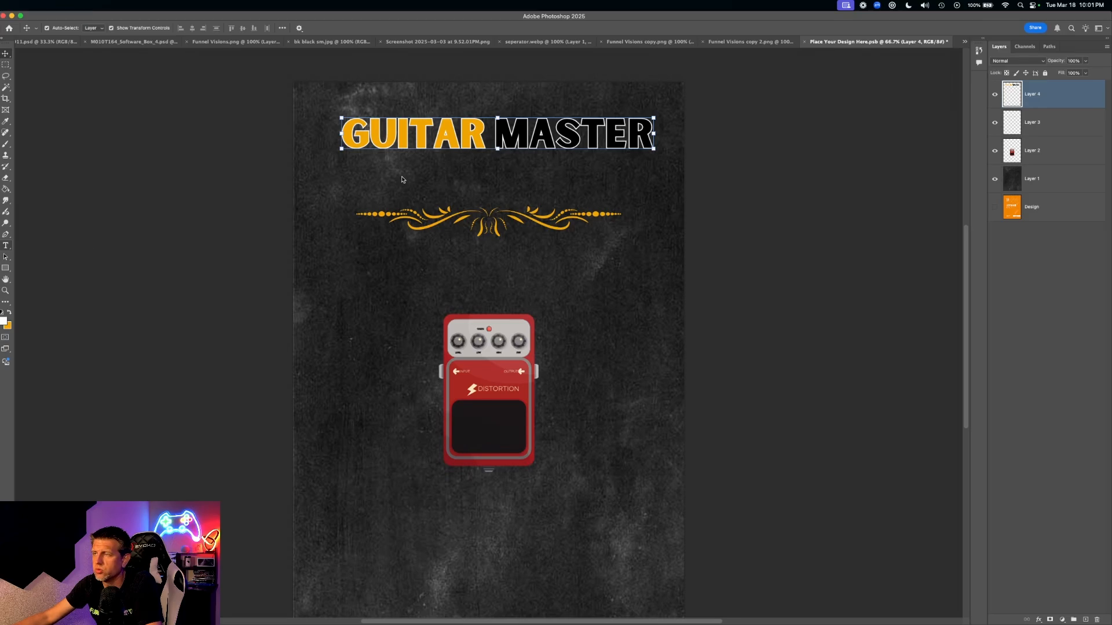
{"action": "key", "text": "t"}
{"action": "left_click", "coordinate": [384, 267]}
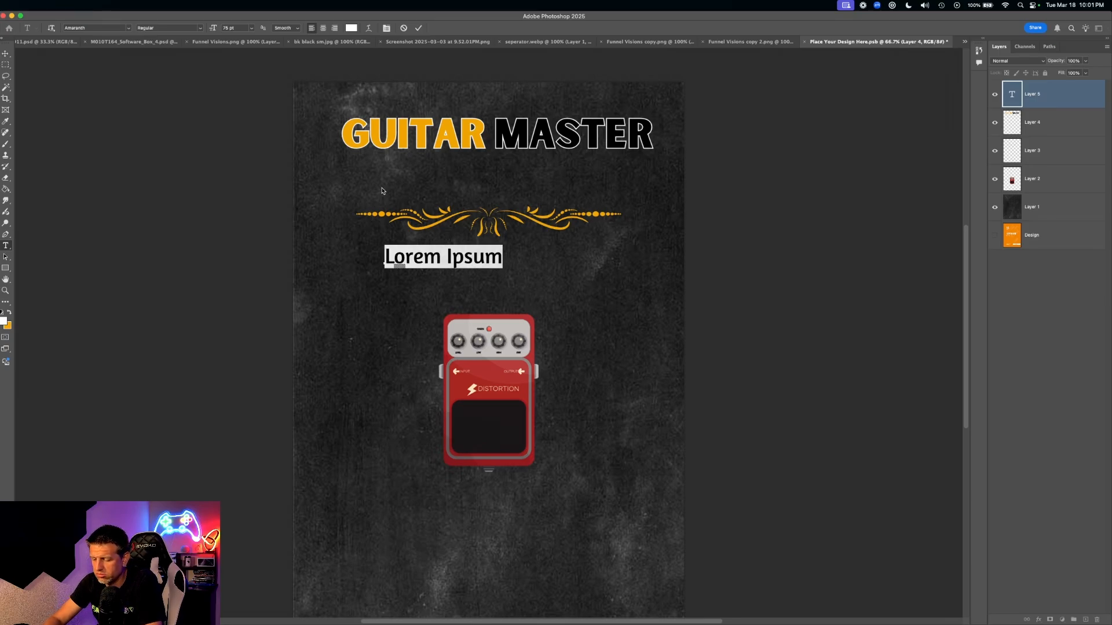
- Type 'Learning The Pedals' in white and move it up between the title and the ornament
{"action": "type", "text": "Learning The Pedals"}
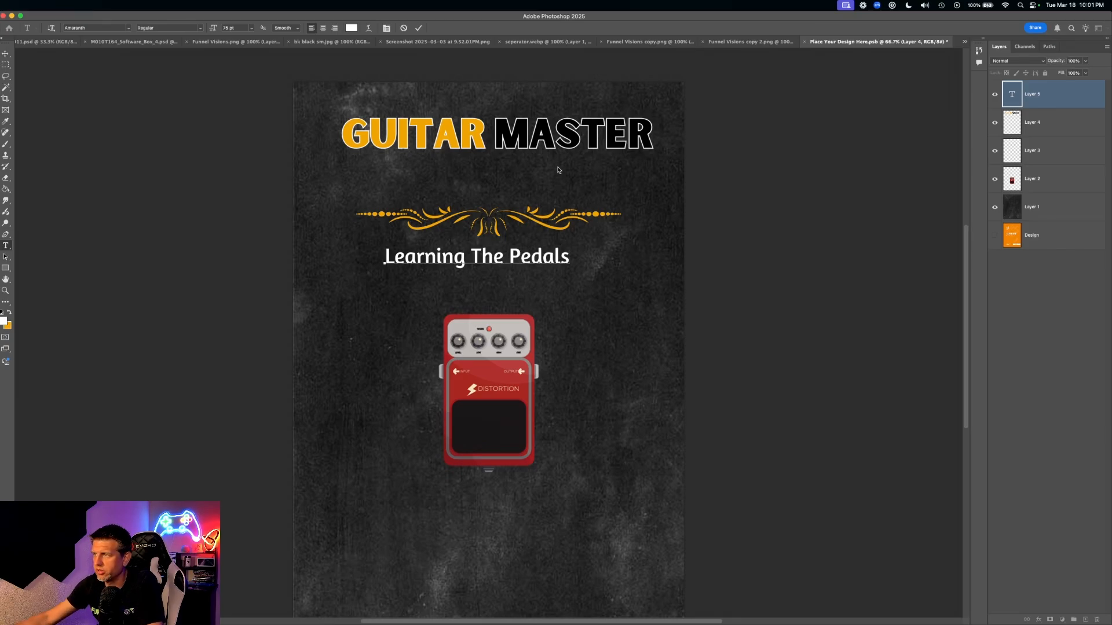
{"action": "left_click", "coordinate": [373, 365]}
{"action": "left_click", "coordinate": [7, 54]}
{"action": "left_click", "coordinate": [543, 269]}
{"action": "left_click_drag", "start_coordinate": [540, 263], "coordinate": [551, 184]}
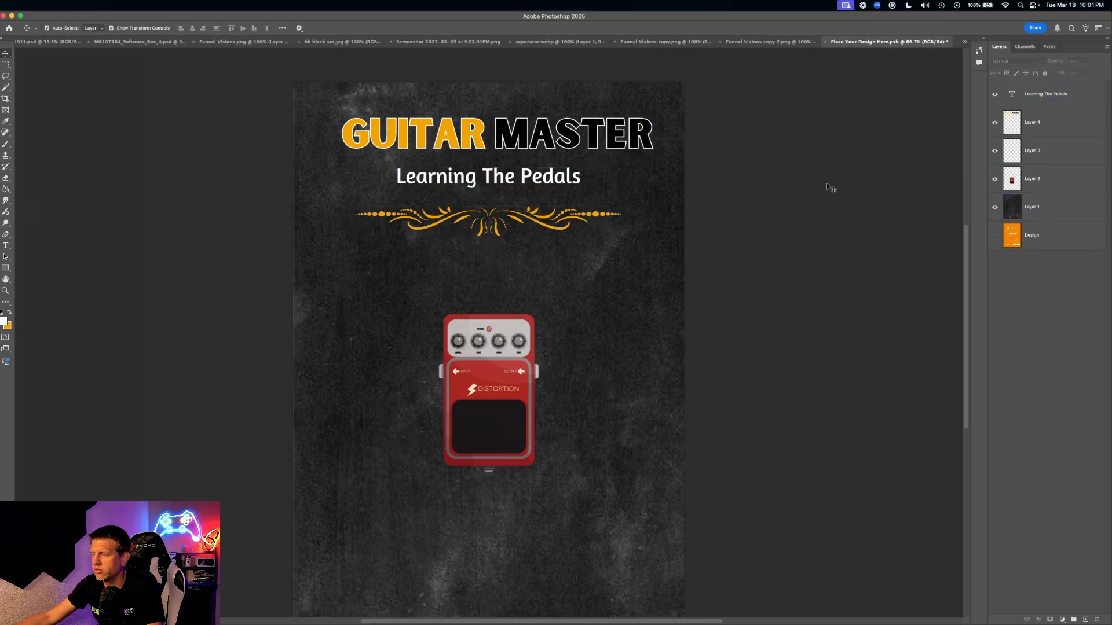
- Centre the title and subtitle, nudge the background texture, and raise the ornament under the subtitle
{"action": "left_click_drag", "start_coordinate": [521, 135], "coordinate": [512, 136]}
{"action": "left_click_drag", "start_coordinate": [494, 177], "coordinate": [493, 177]}
{"action": "left_click", "coordinate": [536, 223]}
{"action": "left_click", "coordinate": [839, 210]}
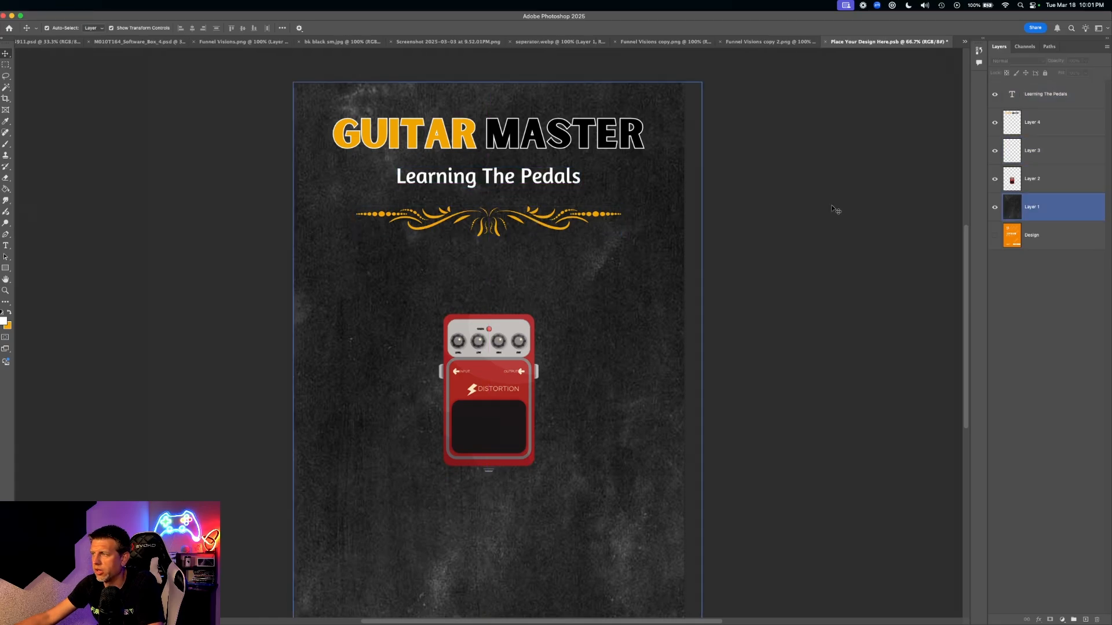
{"action": "left_click_drag", "start_coordinate": [549, 216], "coordinate": [495, 221]}
{"action": "left_click_drag", "start_coordinate": [508, 362], "coordinate": [508, 310]}
- Shrink the distortion pedal to about 89% and lower it onto the vertical centre
{"action": "left_click_drag", "start_coordinate": [537, 420], "coordinate": [526, 402]}
{"action": "left_click_drag", "start_coordinate": [486, 317], "coordinate": [490, 341]}
{"action": "left_click", "coordinate": [808, 228]}
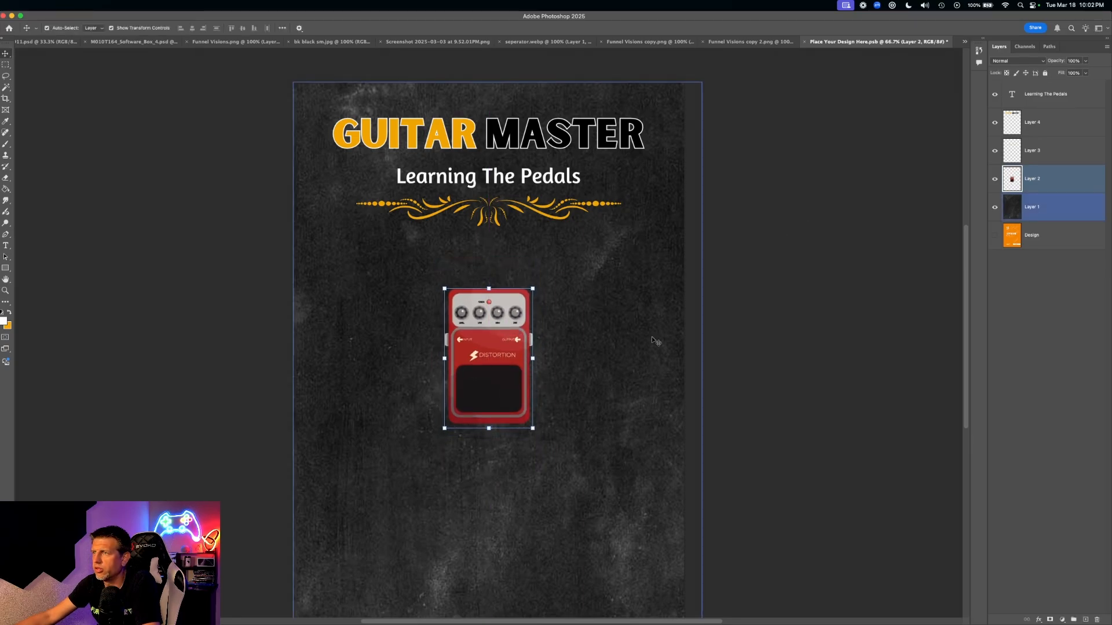
{"action": "left_click", "coordinate": [882, 204]}
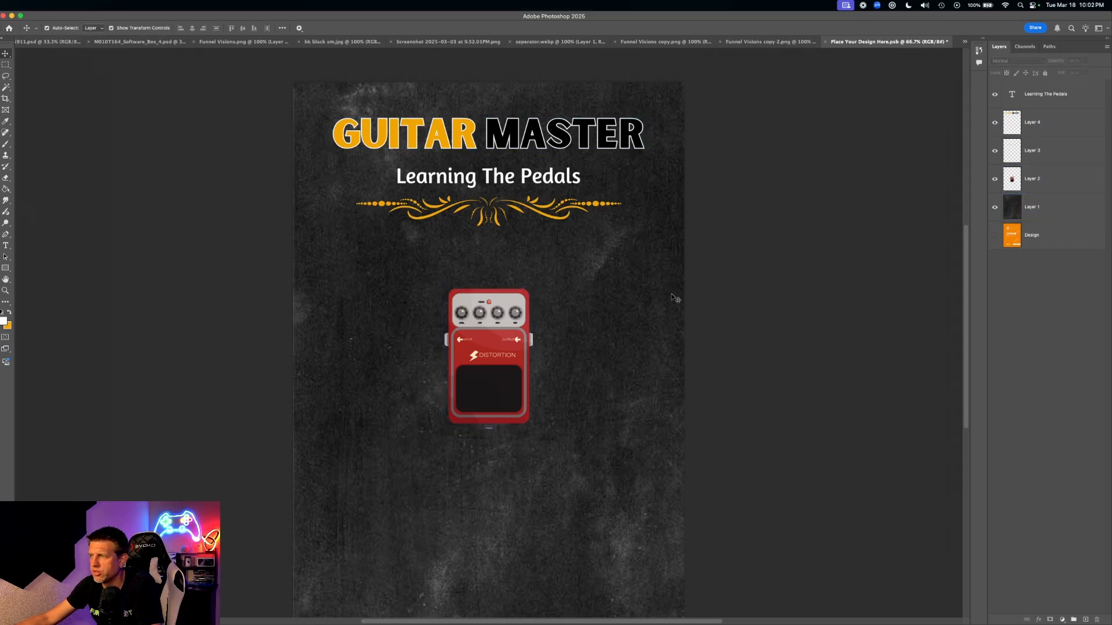
{"action": "left_click", "coordinate": [665, 42]}
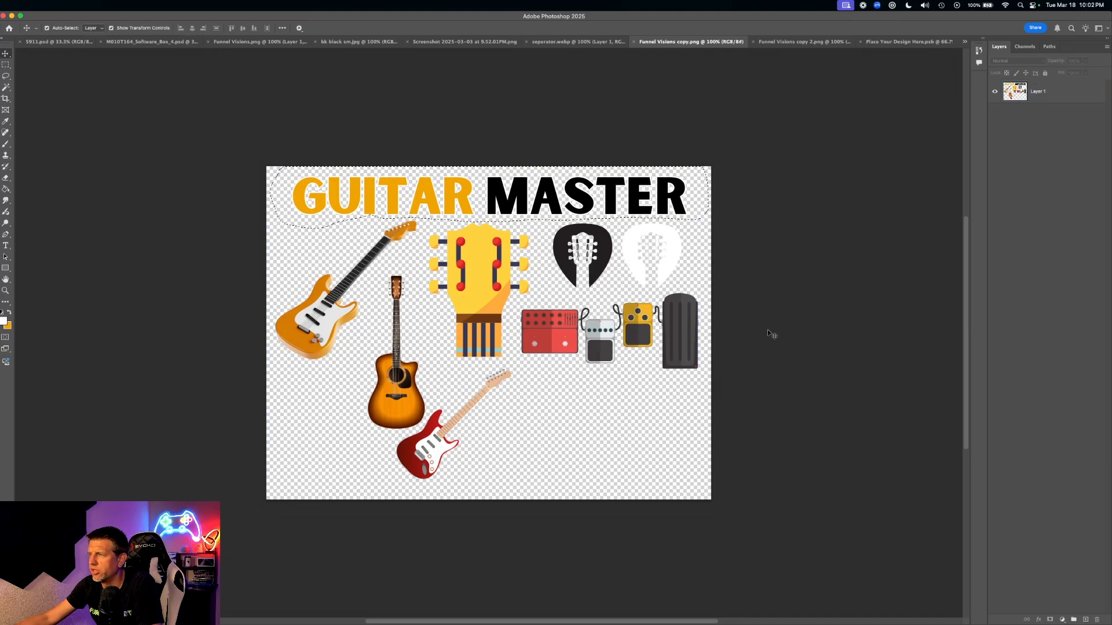
- Lasso the four pedals in the clipart, then delete the old distortion pedal from the design
{"action": "left_click", "coordinate": [6, 77]}
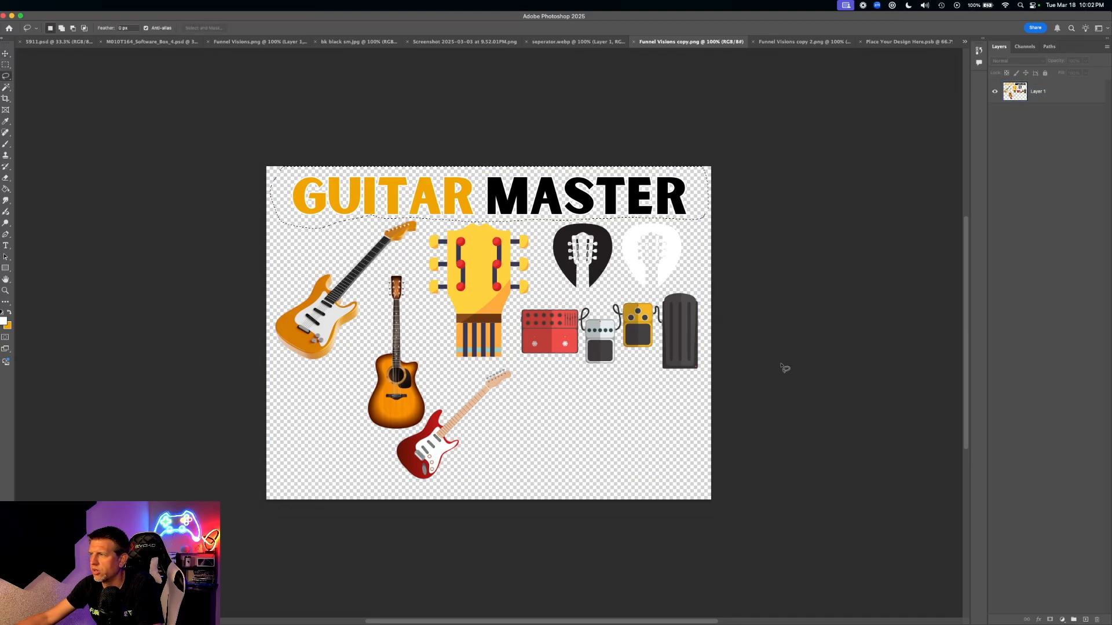
{"action": "left_click", "coordinate": [683, 285]}
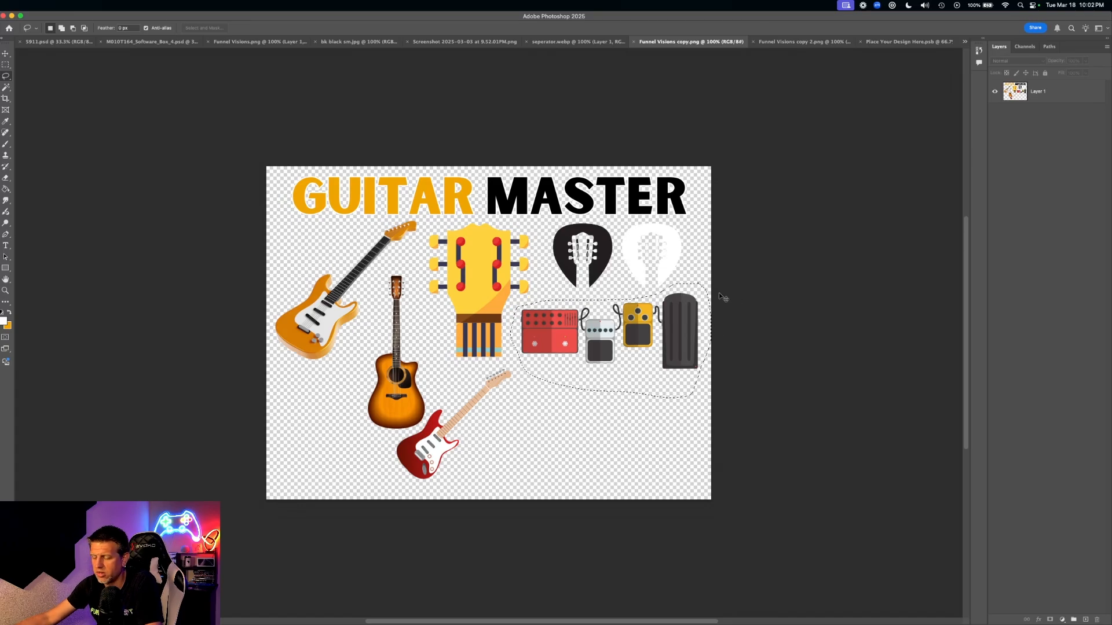
{"action": "left_click", "coordinate": [893, 41]}
{"action": "key", "text": "v"}
{"action": "left_click", "coordinate": [504, 326], "text": "super"}
{"action": "key", "text": "Delete"}
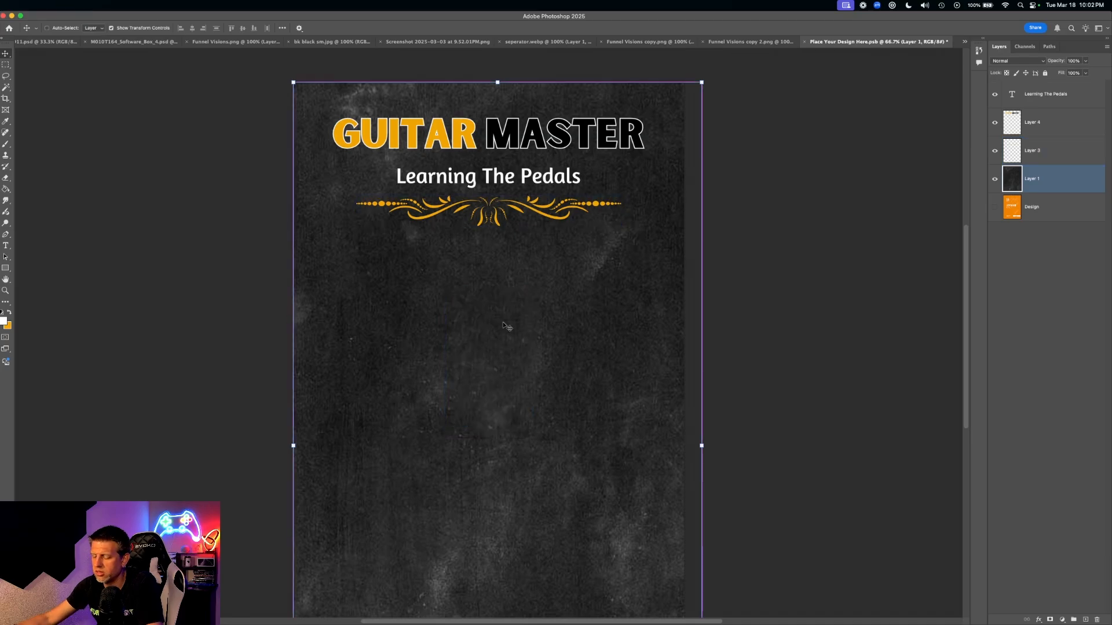
- Paste the four-pedal row, scale it to about 195% and centre it on the guide
{"action": "key", "text": "super+v"}
{"action": "left_click_drag", "start_coordinate": [547, 374], "coordinate": [707, 446]}
{"action": "left_click_drag", "start_coordinate": [550, 400], "coordinate": [475, 347]}
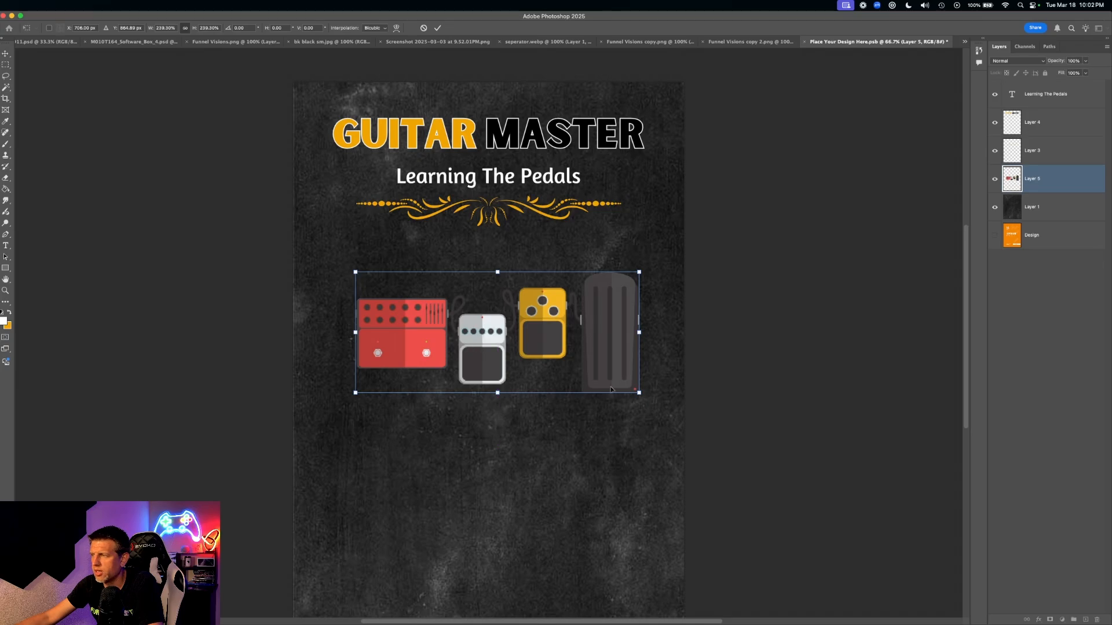
{"action": "left_click_drag", "start_coordinate": [636, 392], "coordinate": [585, 373]}
{"action": "left_click_drag", "start_coordinate": [457, 320], "coordinate": [486, 349]}
{"action": "key", "text": "Return"}
{"action": "key", "text": "super+z"}
{"action": "left_click", "coordinate": [488, 325]}
- Try to multi-select the title, ornament and pedal layers, undoing an accidental background move
{"action": "left_click", "coordinate": [500, 144]}
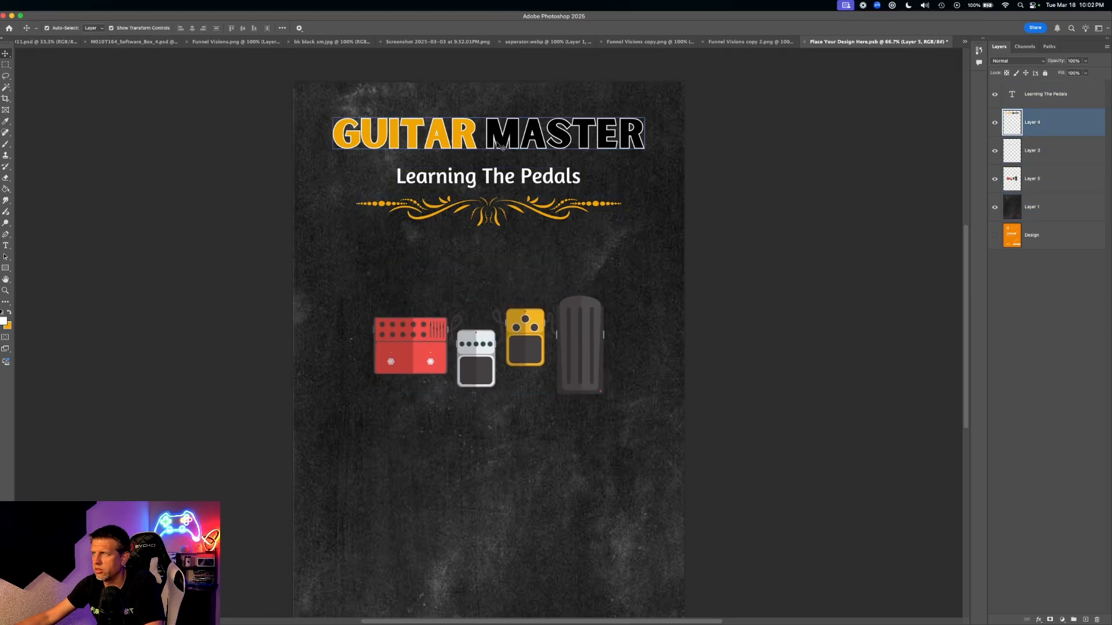
{"action": "left_click", "coordinate": [511, 175], "text": "shift"}
{"action": "left_click", "coordinate": [509, 174], "text": "shift"}
{"action": "left_click", "coordinate": [499, 209], "text": "shift"}
{"action": "left_click", "coordinate": [498, 209], "text": "shift"}
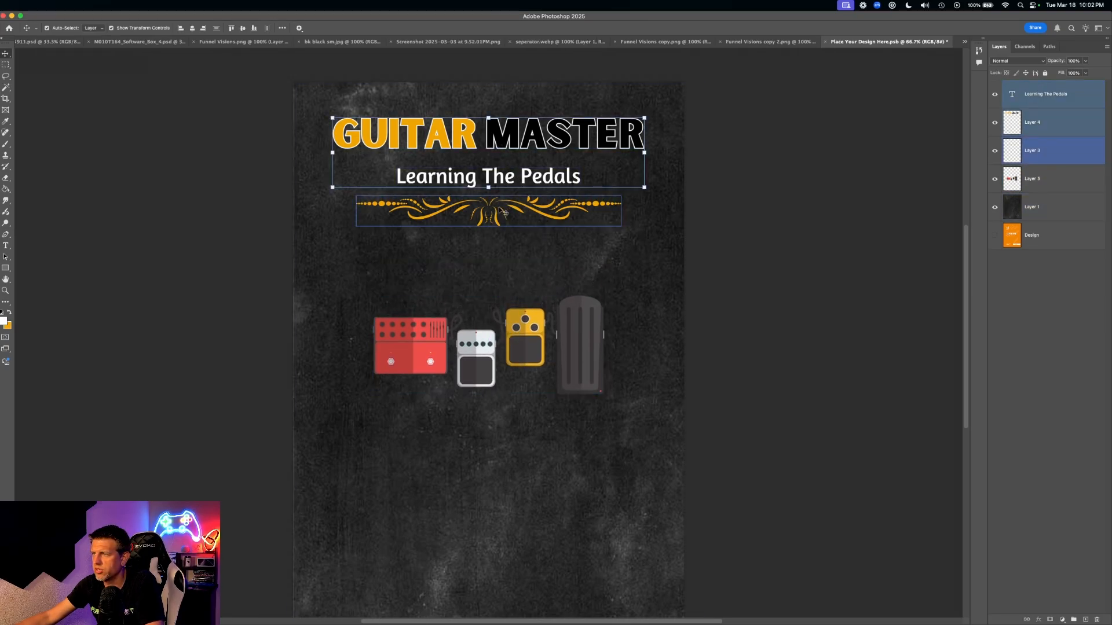
{"action": "left_click", "coordinate": [743, 204]}
{"action": "left_click", "coordinate": [666, 195]}
{"action": "left_click_drag", "start_coordinate": [514, 56], "coordinate": [565, 370]}
{"action": "left_click", "coordinate": [1042, 208]}
{"action": "left_click", "coordinate": [1042, 189], "text": "shift"}
{"action": "left_click", "coordinate": [1044, 172]}
{"action": "left_click", "coordinate": [1044, 155]}
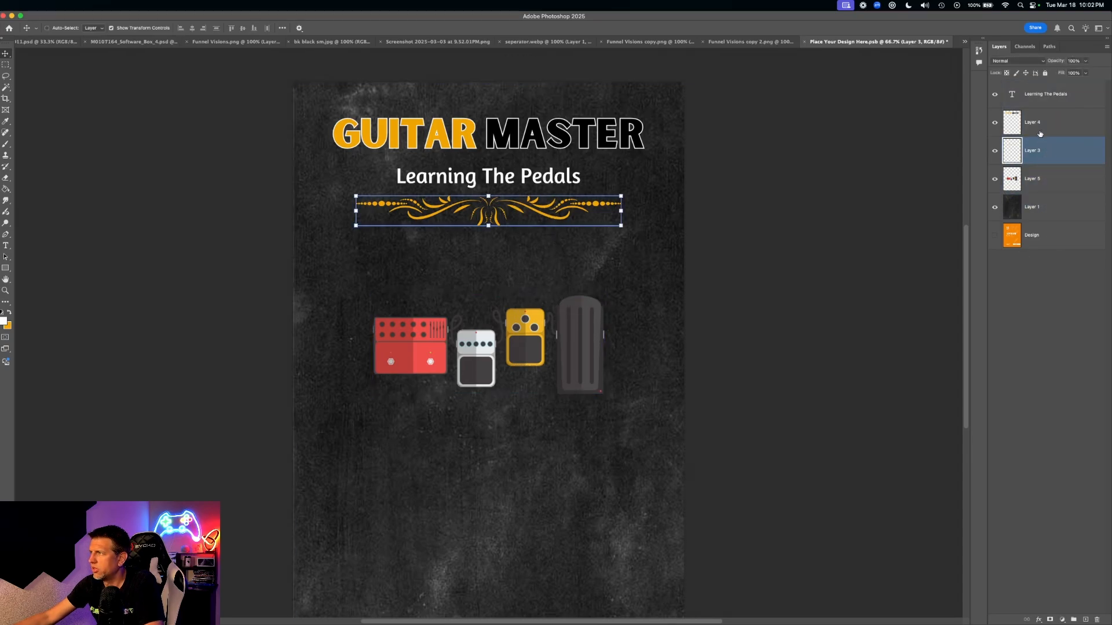
{"action": "left_click", "coordinate": [1042, 132], "text": "shift"}
{"action": "left_click", "coordinate": [1036, 175], "text": "shift"}
{"action": "left_click_drag", "start_coordinate": [522, 229], "coordinate": [524, 280]}
{"action": "key", "text": "super+z"}
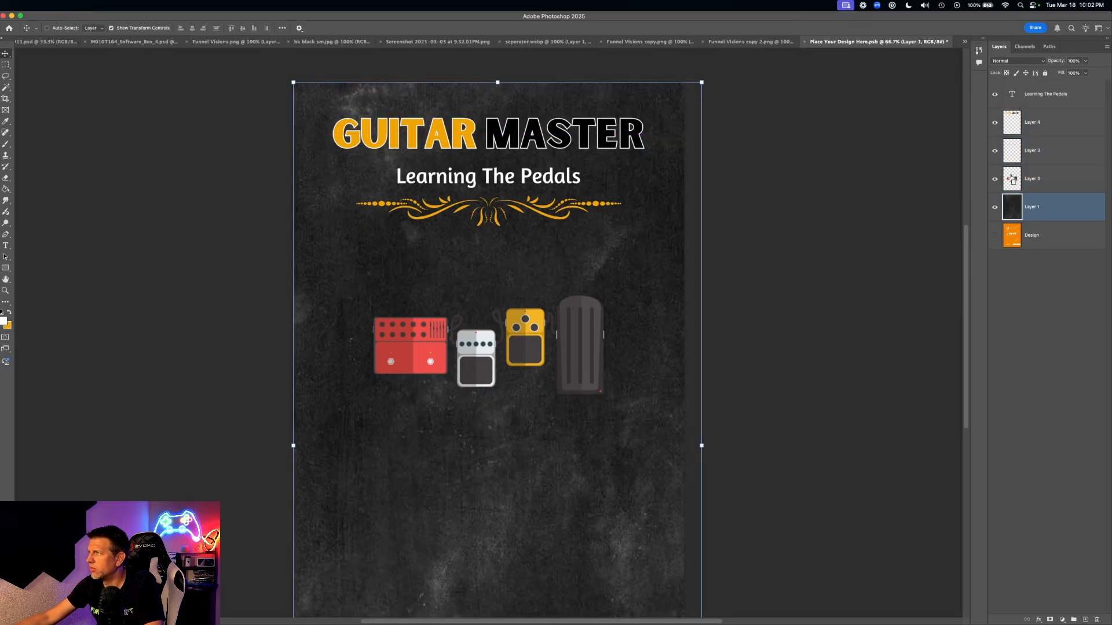
- Select the title, ornament and pedal layers together and shift them down
{"action": "left_click", "coordinate": [1017, 179]}
{"action": "left_click", "coordinate": [1022, 153]}
{"action": "left_click", "coordinate": [1014, 124], "text": "super"}
{"action": "left_click", "coordinate": [1014, 180], "text": "super"}
{"action": "left_click", "coordinate": [1041, 124]}
{"action": "left_click", "coordinate": [1064, 152], "text": "shift"}
{"action": "left_click", "coordinate": [1064, 183], "text": "shift"}
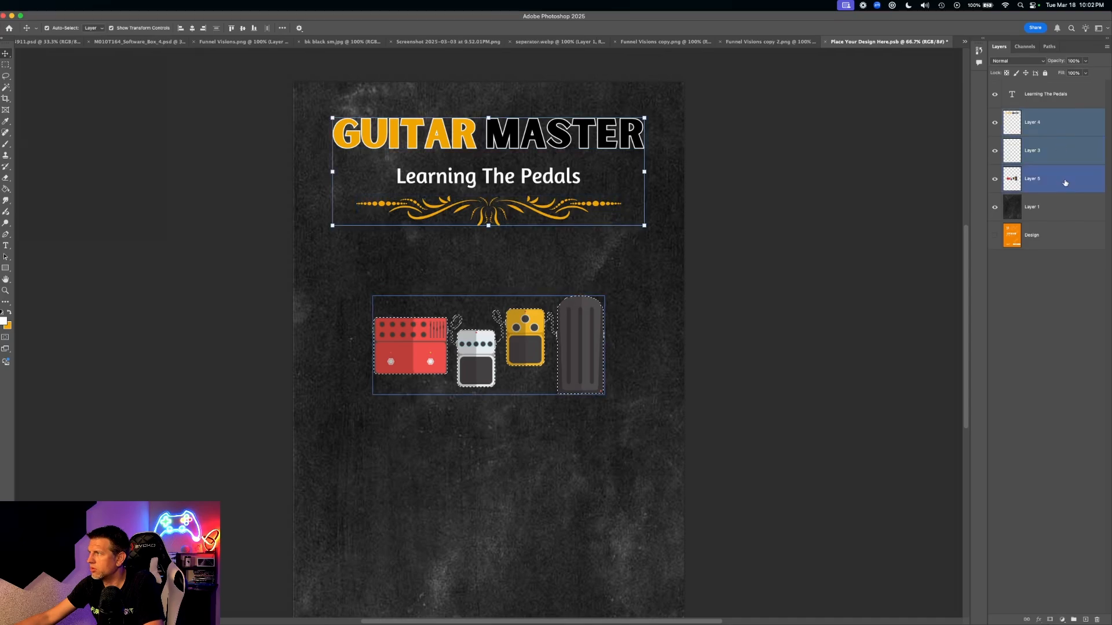
{"action": "left_click_drag", "start_coordinate": [538, 245], "coordinate": [540, 288]}
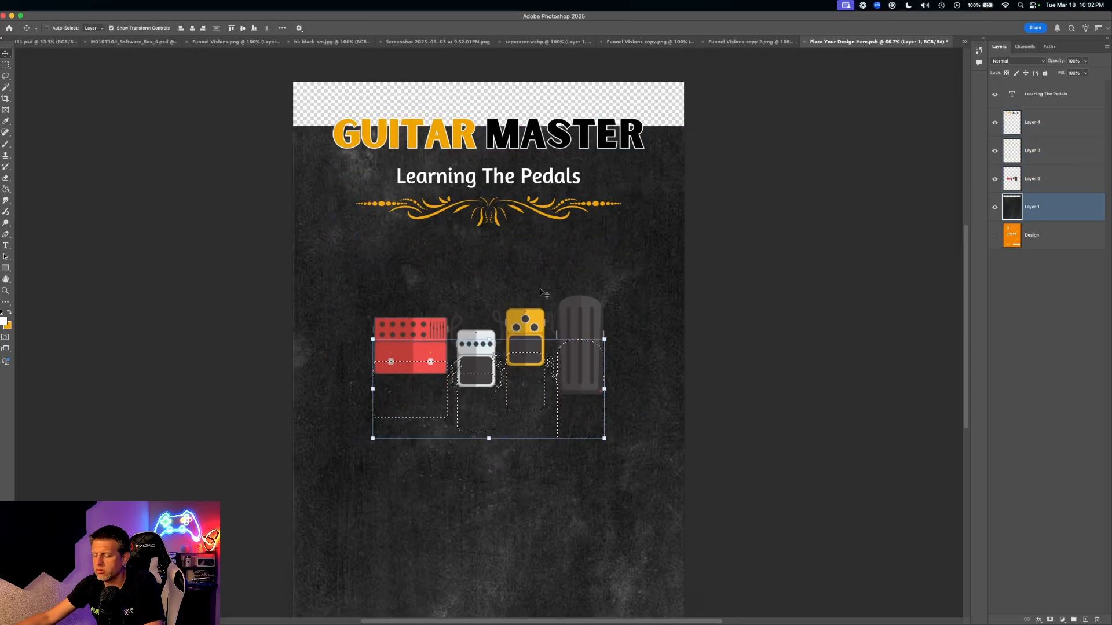
{"action": "key", "text": "super+z"}
{"action": "left_click", "coordinate": [1052, 124]}
{"action": "left_click", "coordinate": [1063, 150], "text": "shift"}
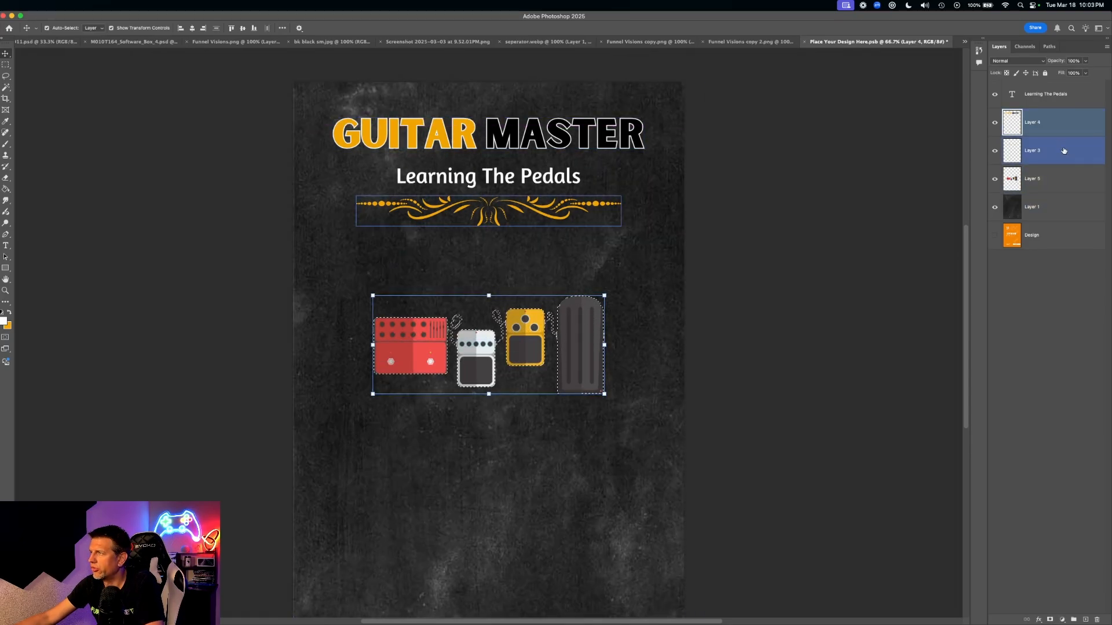
{"action": "left_click", "coordinate": [1064, 179], "text": "shift"}
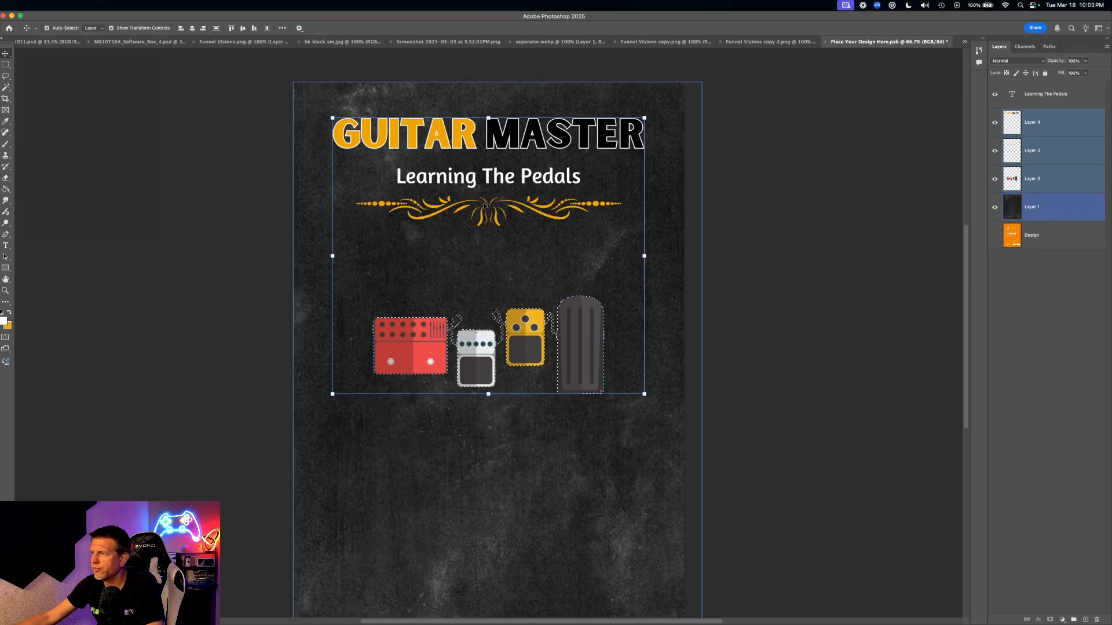
{"action": "mouse_move", "coordinate": [481, 358]}
{"action": "left_mouse_down"}
{"action": "mouse_move", "coordinate": [475, 408]}
{"action": "mouse_move", "coordinate": [482, 358]}
{"action": "left_mouse_up"}
- Add the subtitle to the selection, move the whole layout lower, and save the design
{"action": "left_click", "coordinate": [1036, 102], "text": "shift"}
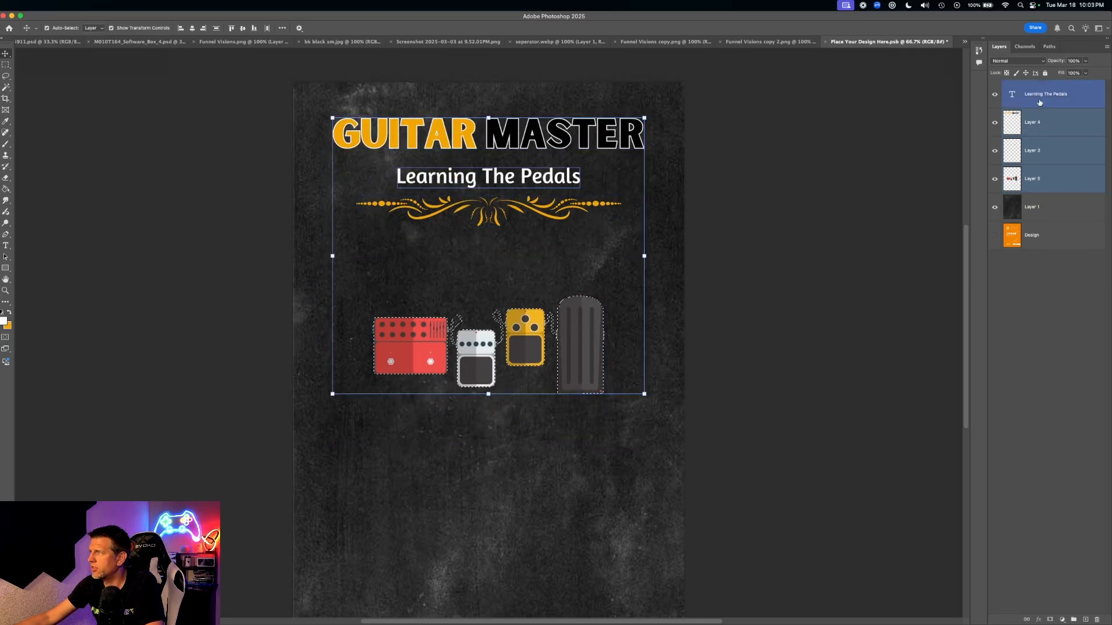
{"action": "left_click", "coordinate": [1035, 102]}
{"action": "left_click", "coordinate": [1046, 123], "text": "shift"}
{"action": "left_click", "coordinate": [1054, 154], "text": "shift"}
{"action": "left_click", "coordinate": [1053, 180], "text": "shift"}
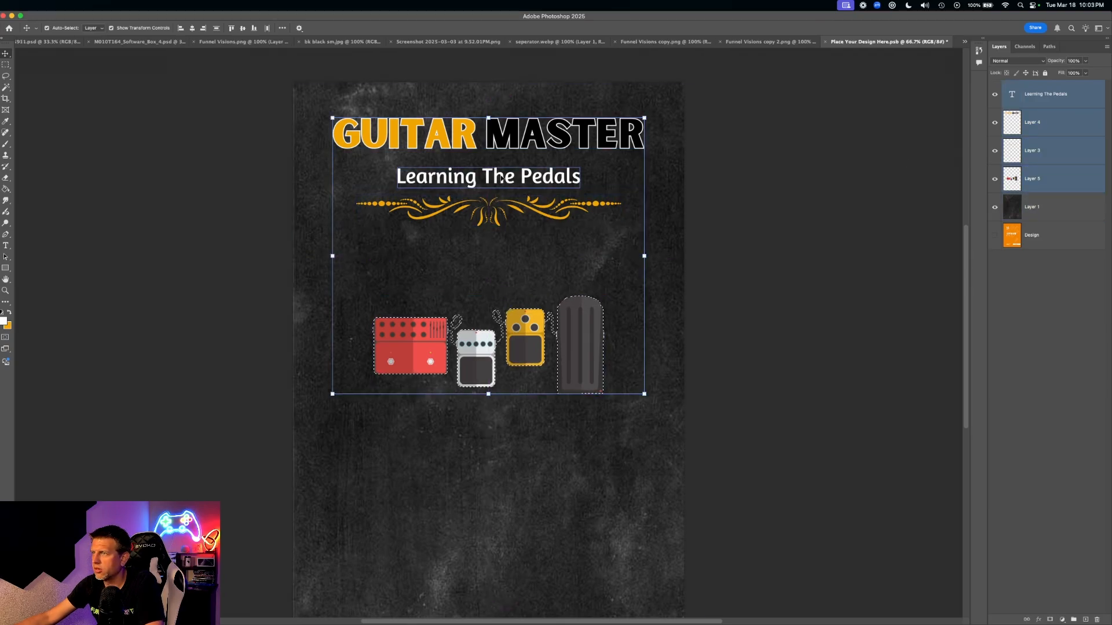
{"action": "left_click_drag", "start_coordinate": [500, 180], "coordinate": [504, 281]}
{"action": "left_click", "coordinate": [717, 246]}
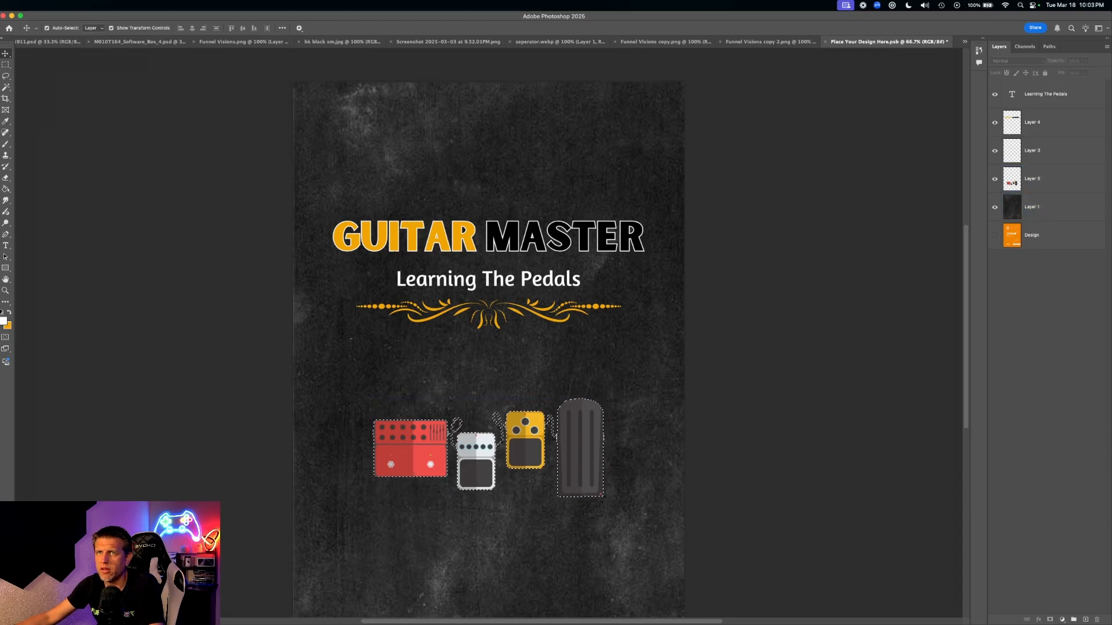
{"action": "key", "text": "super+s"}
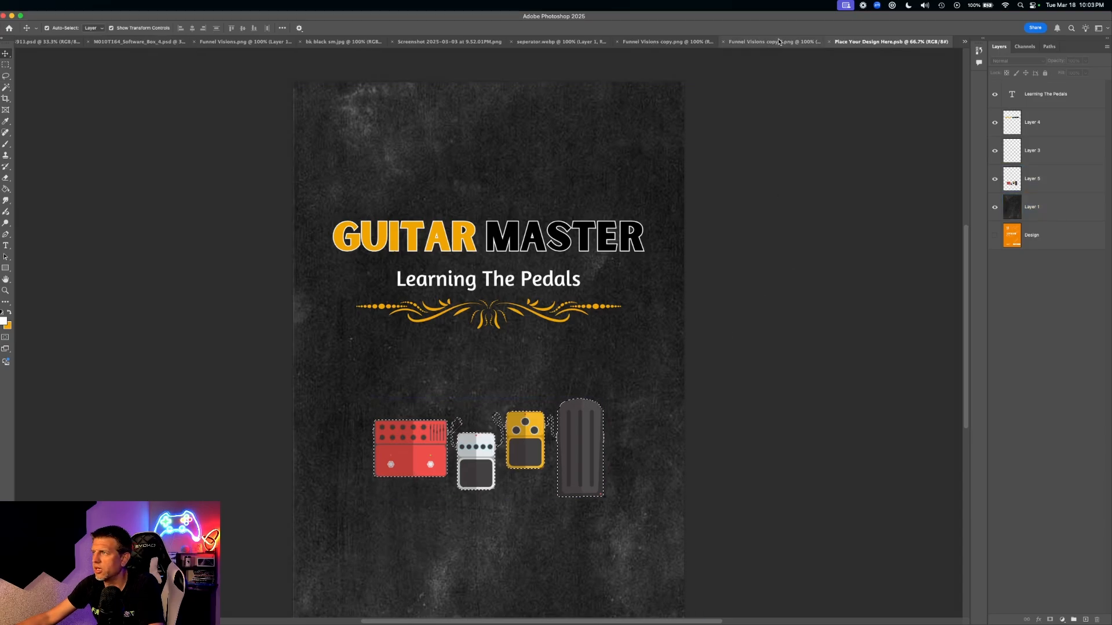
{"action": "left_click", "coordinate": [829, 43]}
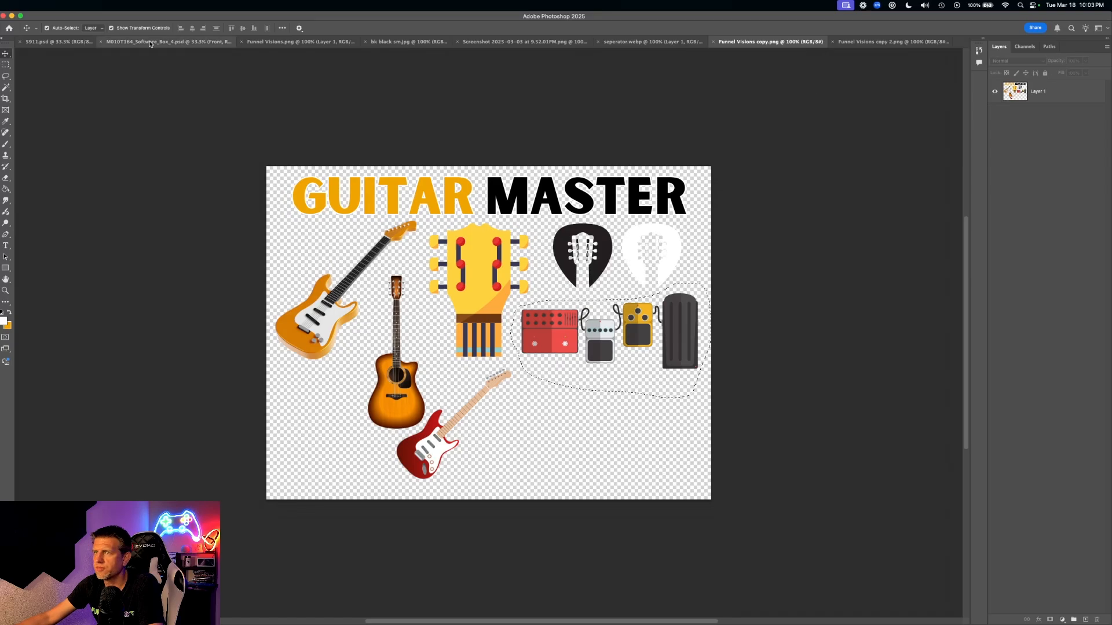
- In the software box mockup, set the Box (Left) colour fill to white (#ffffff)
{"action": "left_click", "coordinate": [56, 45]}
{"action": "left_click", "coordinate": [172, 42]}
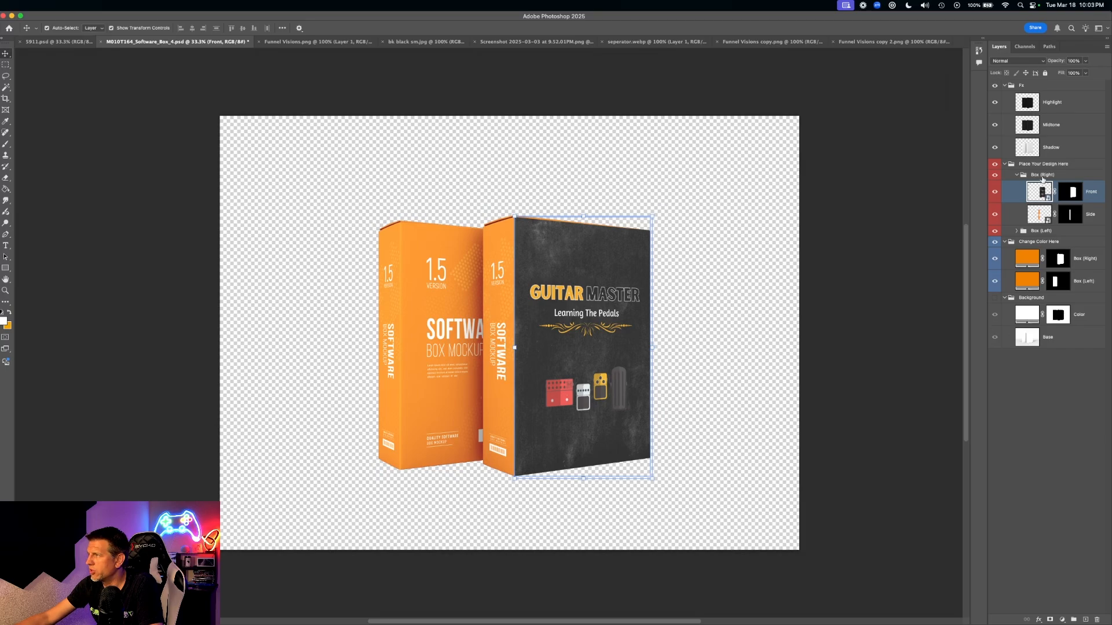
{"action": "left_click", "coordinate": [1027, 244], "text": "super"}
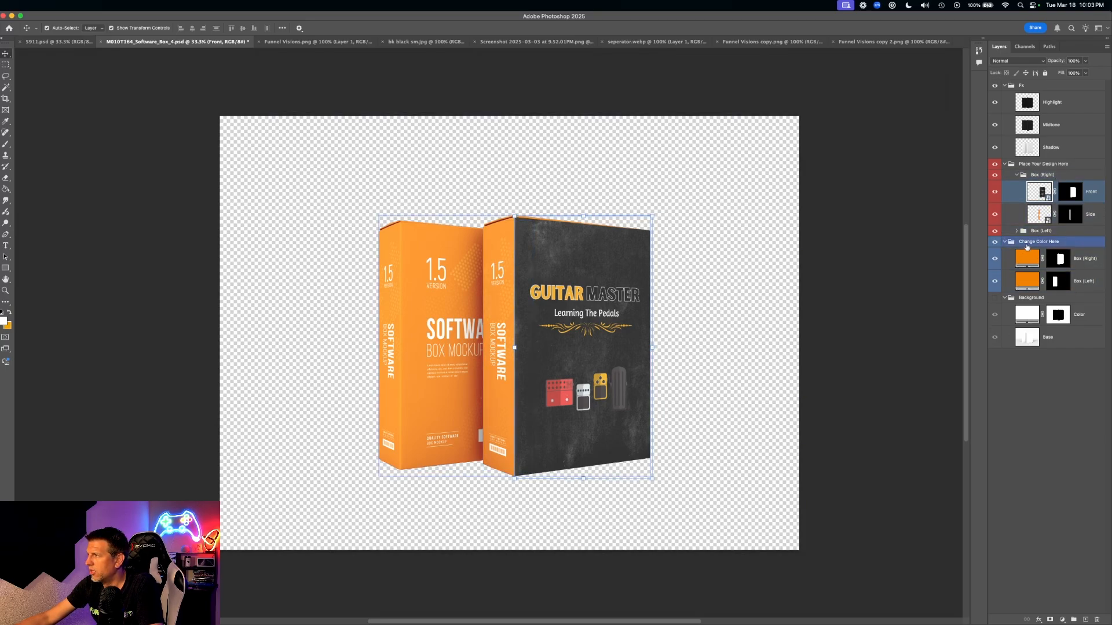
{"action": "left_click", "coordinate": [1034, 260], "text": "super"}
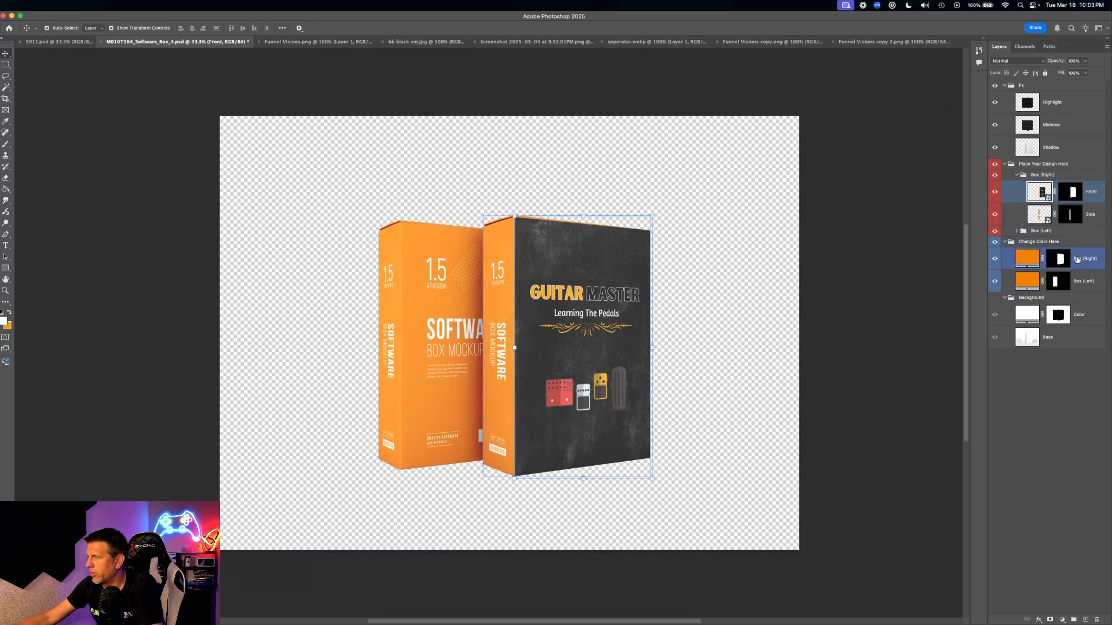
{"action": "left_click", "coordinate": [1059, 282], "text": "super"}
{"action": "double_click", "coordinate": [1027, 280]}
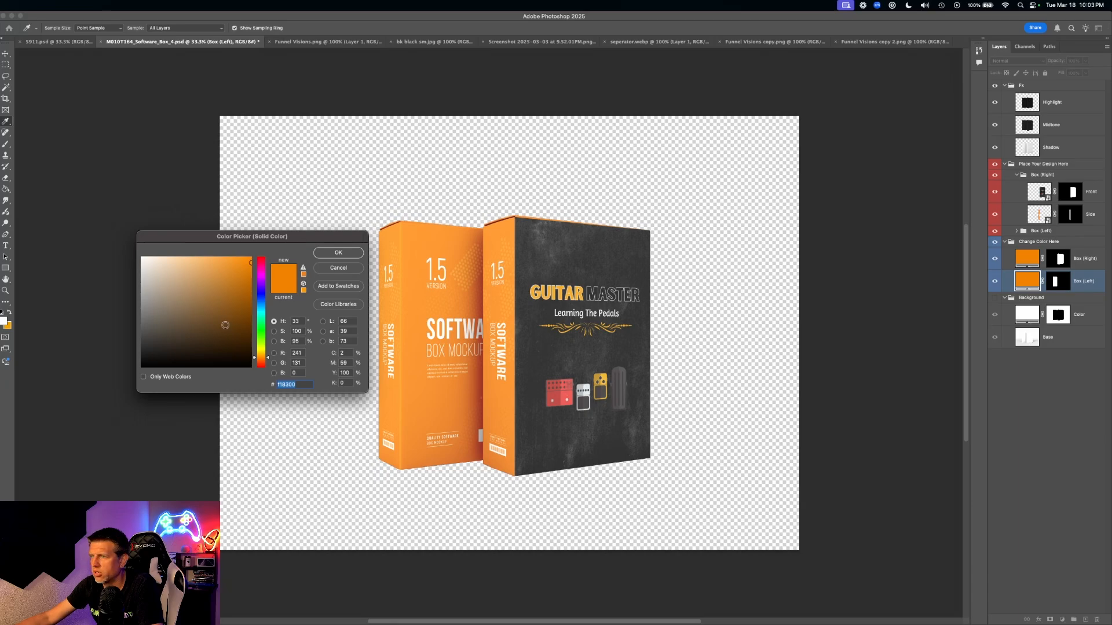
{"action": "left_click_drag", "start_coordinate": [230, 329], "coordinate": [113, 385]}
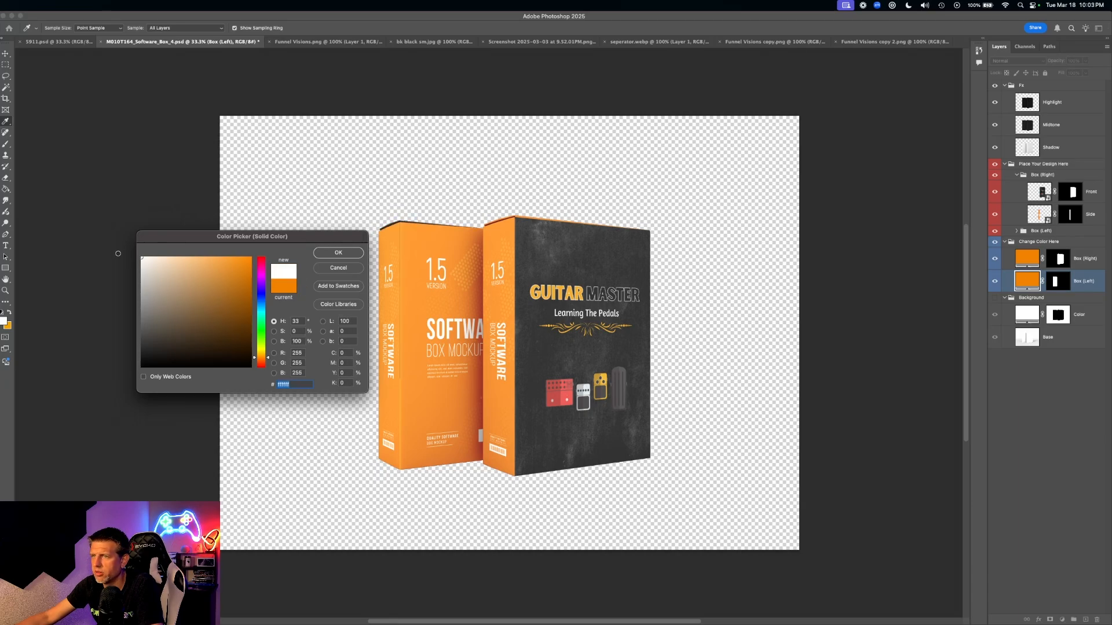
{"action": "left_click", "coordinate": [353, 254]}
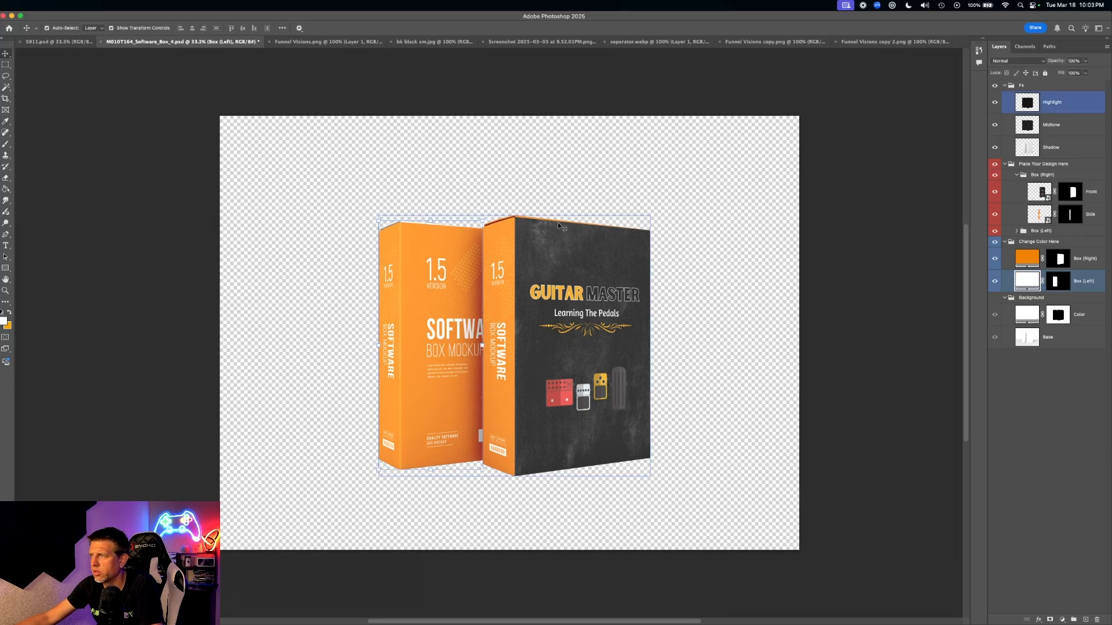
{"action": "left_click", "coordinate": [1047, 262], "text": "shift"}
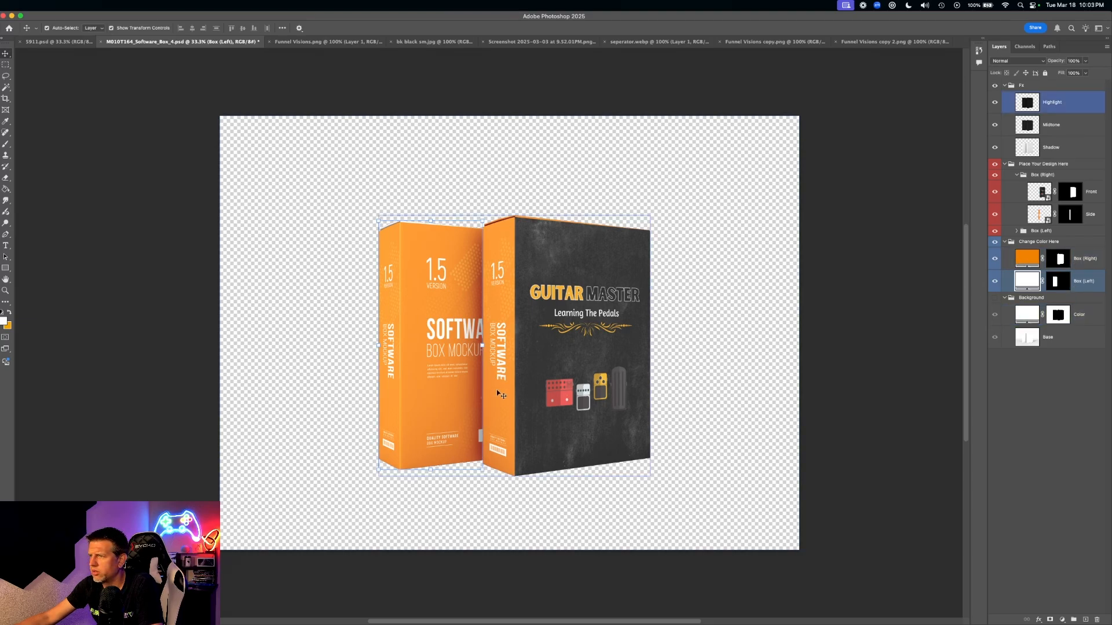
{"action": "left_click", "coordinate": [1038, 216], "text": "super"}
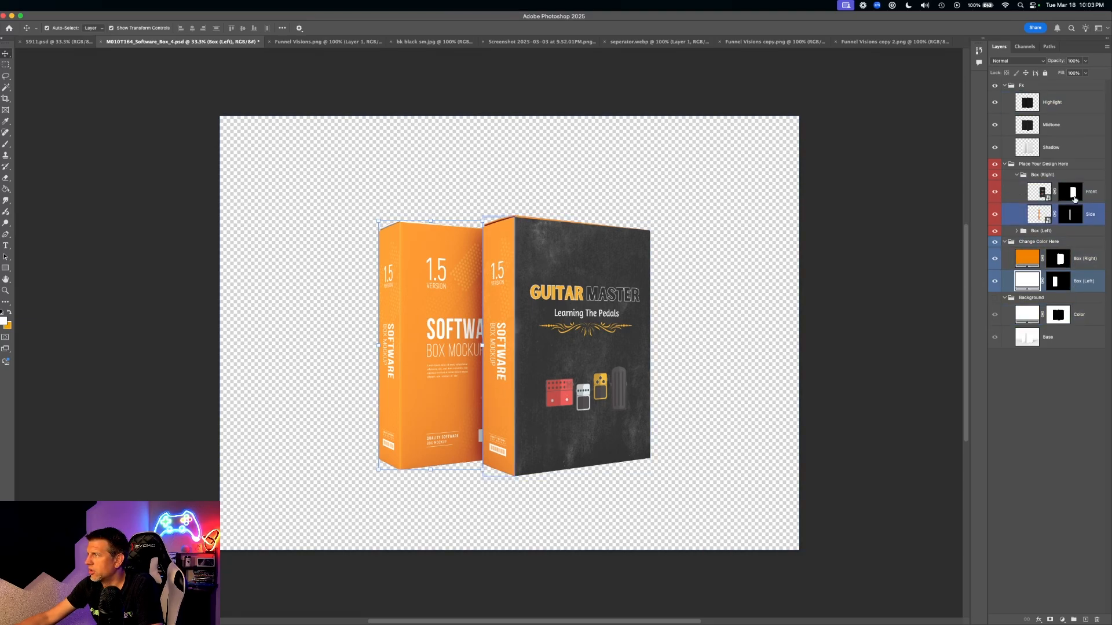
- Open the Side smart object for editing and hide its orange Design layer
{"action": "left_click", "coordinate": [1035, 218]}
{"action": "double_click", "coordinate": [1035, 218]}
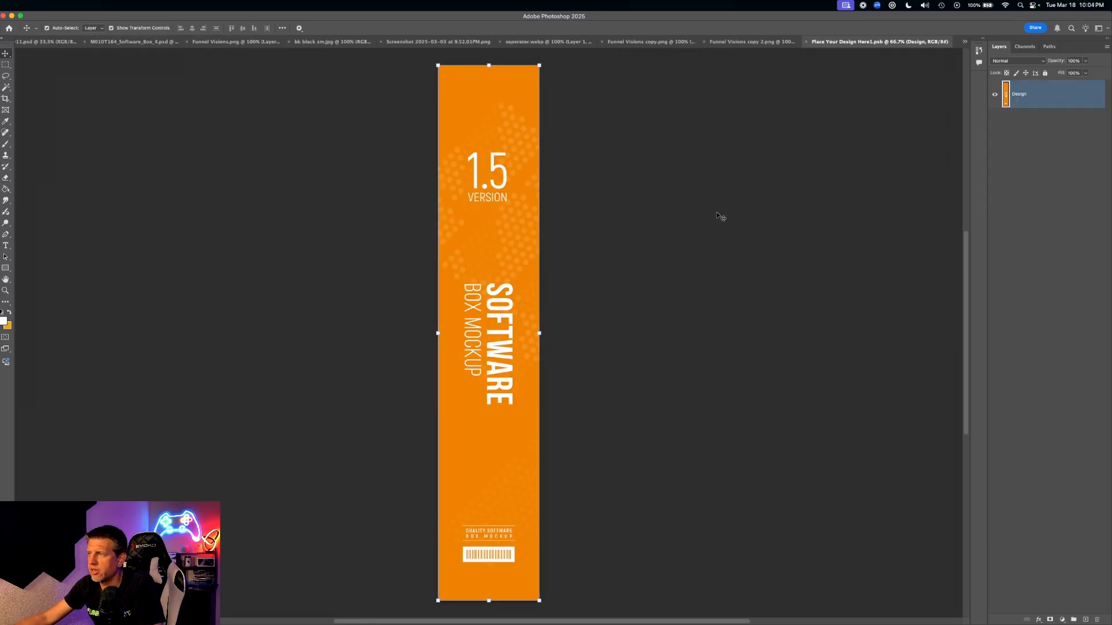
{"action": "left_click", "coordinate": [994, 94]}
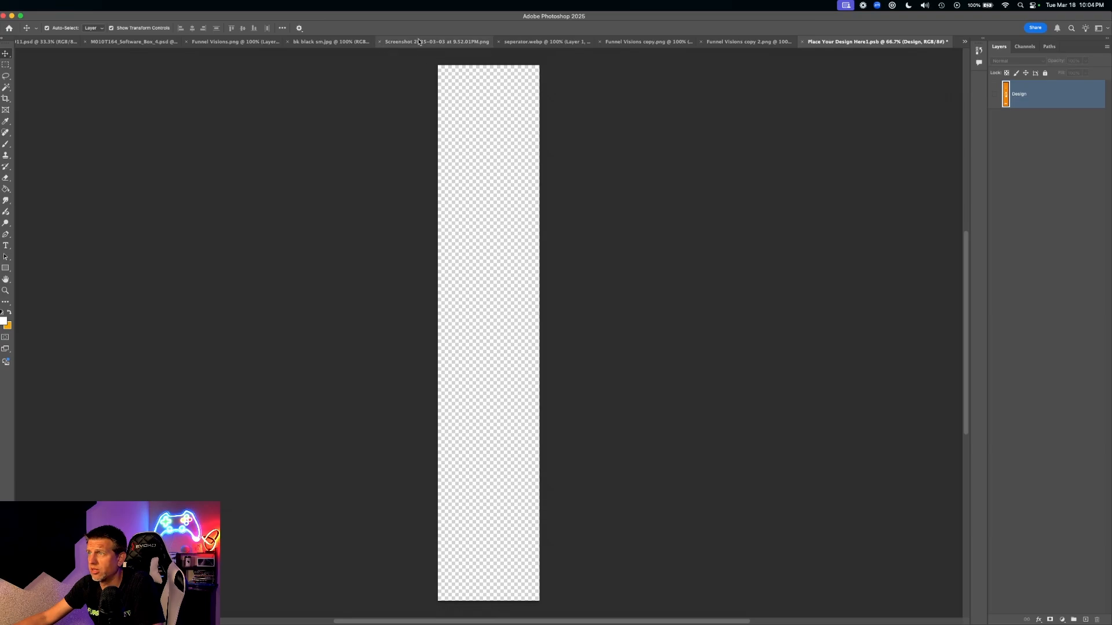
{"action": "left_click", "coordinate": [418, 41]}
{"action": "left_click", "coordinate": [258, 43]}
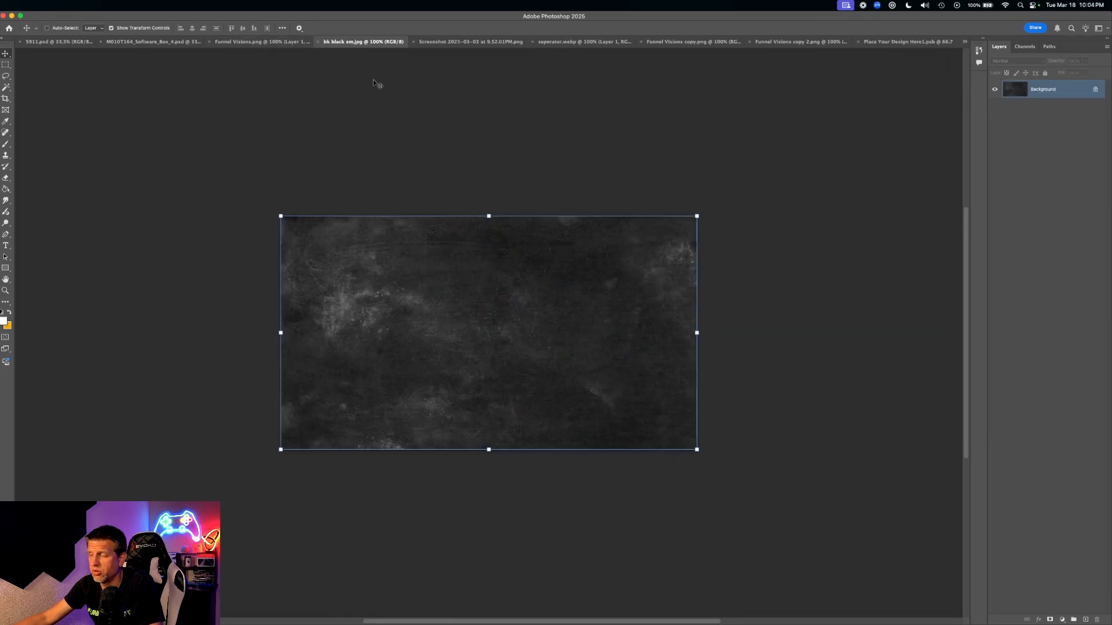
{"action": "left_click", "coordinate": [57, 42]}
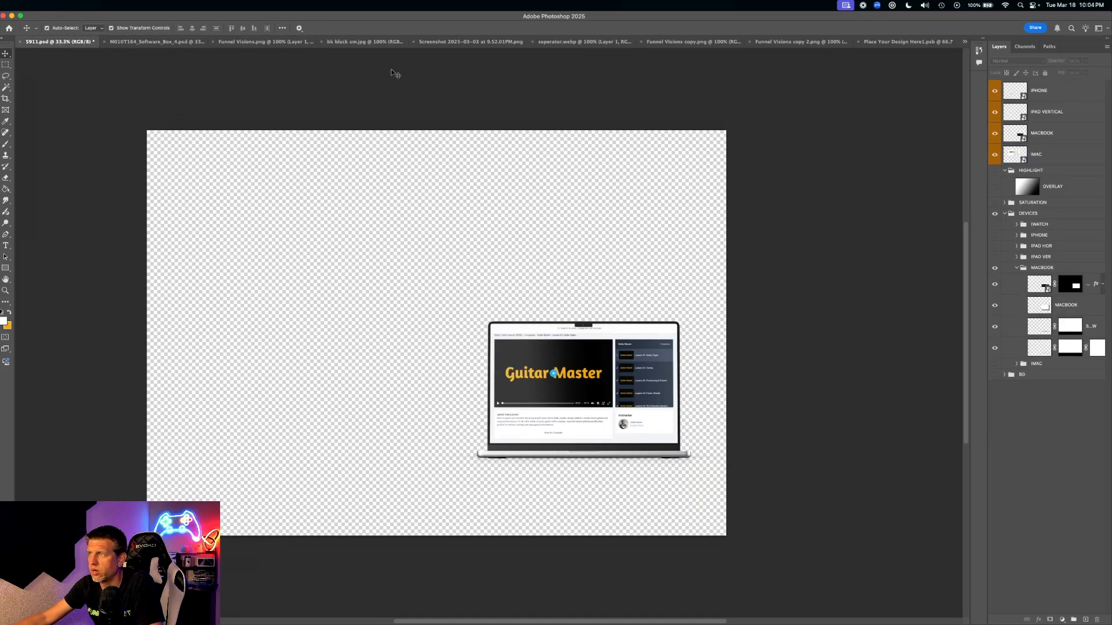
{"action": "left_click", "coordinate": [272, 41]}
{"action": "left_click", "coordinate": [168, 41]}
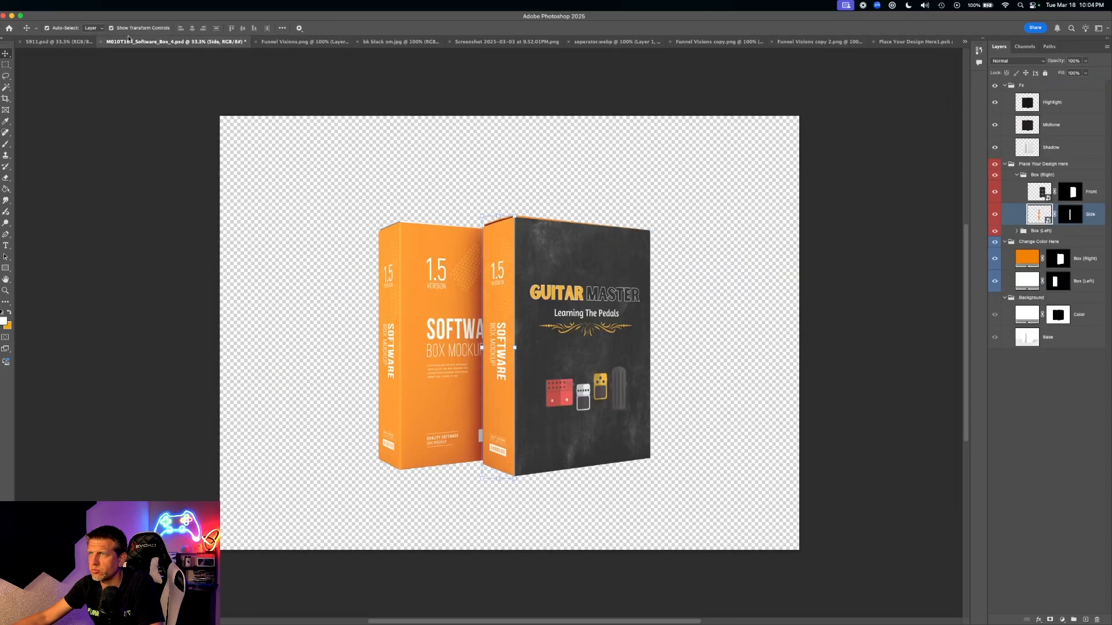
{"action": "left_click", "coordinate": [912, 42]}
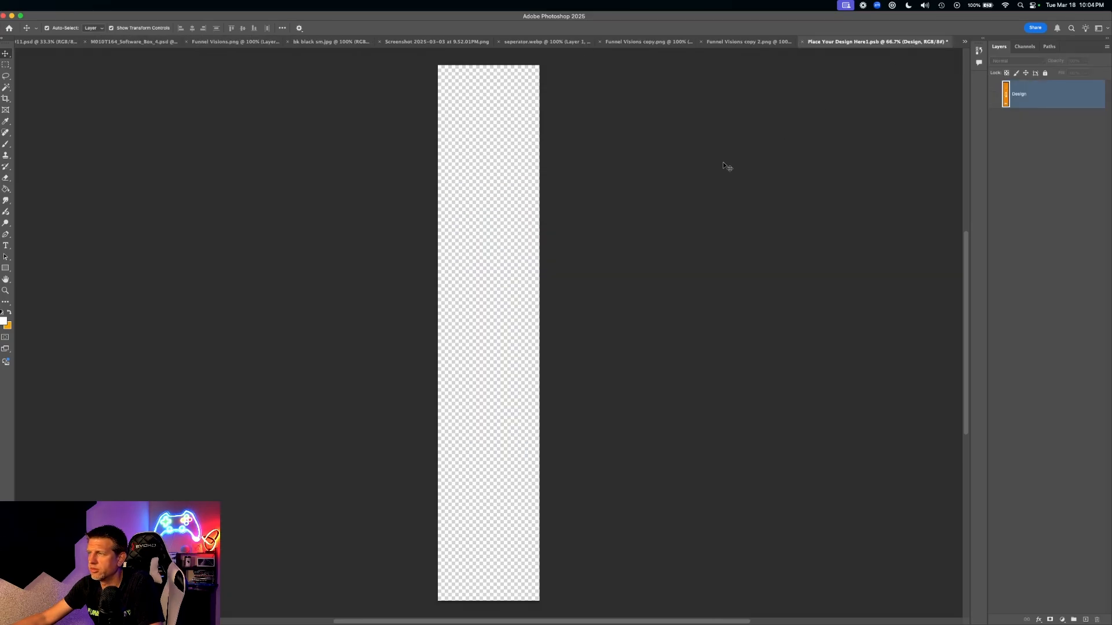
- Paste the dark grunge texture, rotate it 90° and enlarge it to fill the side strip
{"action": "key", "text": "super+v"}
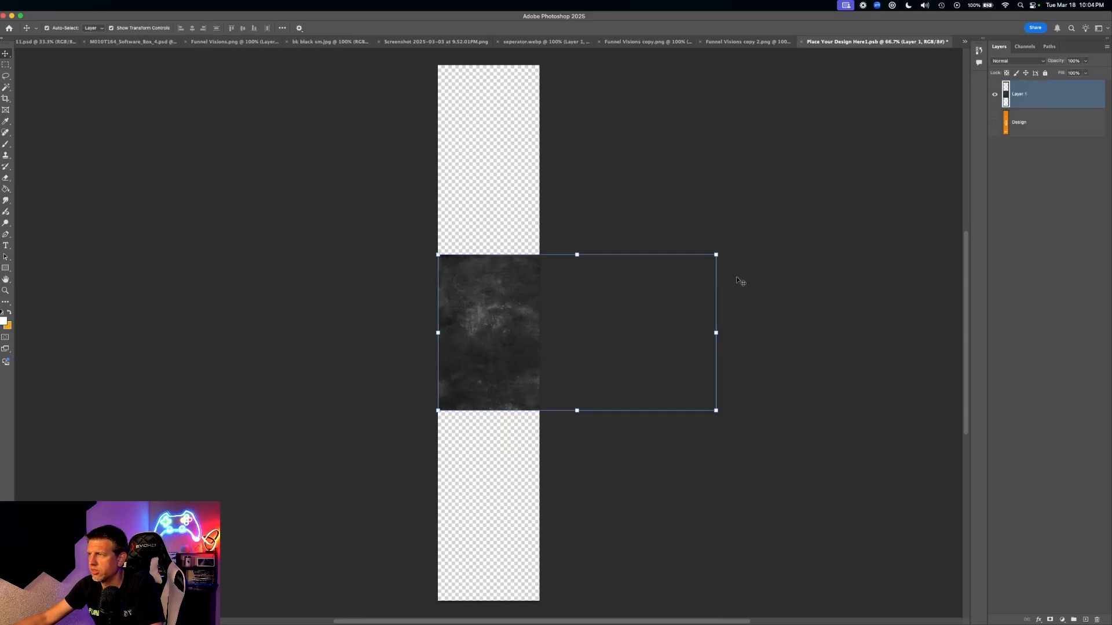
{"action": "left_click_drag", "start_coordinate": [721, 413], "coordinate": [517, 444]}
{"action": "left_click_drag", "start_coordinate": [613, 327], "coordinate": [551, 198]}
{"action": "left_click_drag", "start_coordinate": [596, 344], "coordinate": [782, 575]}
{"action": "key", "text": "Return"}
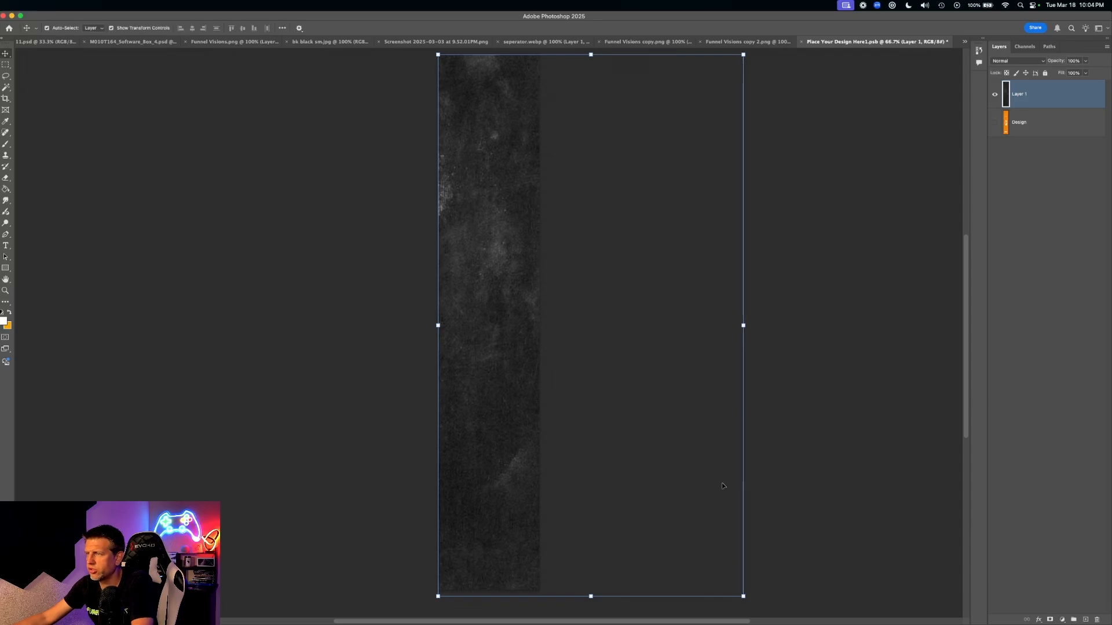
{"action": "scroll", "coordinate": [696, 303], "scroll_direction": "up", "scroll_amount": 5}
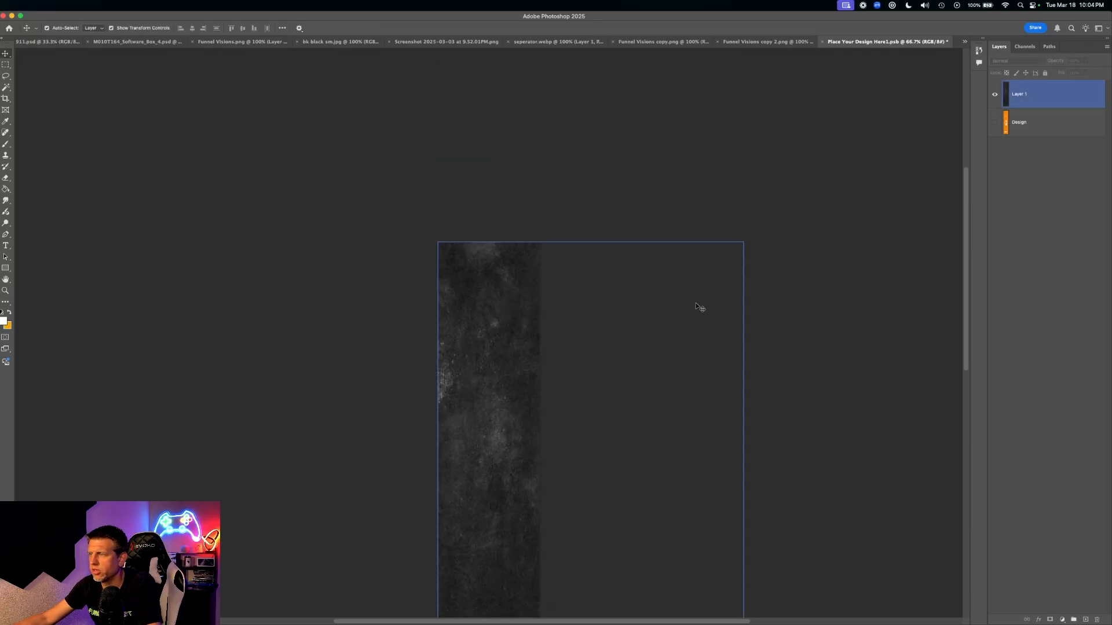
{"action": "scroll", "coordinate": [691, 303], "scroll_direction": "down", "scroll_amount": 4}
{"action": "scroll", "coordinate": [689, 302], "scroll_direction": "down", "scroll_amount": 3}
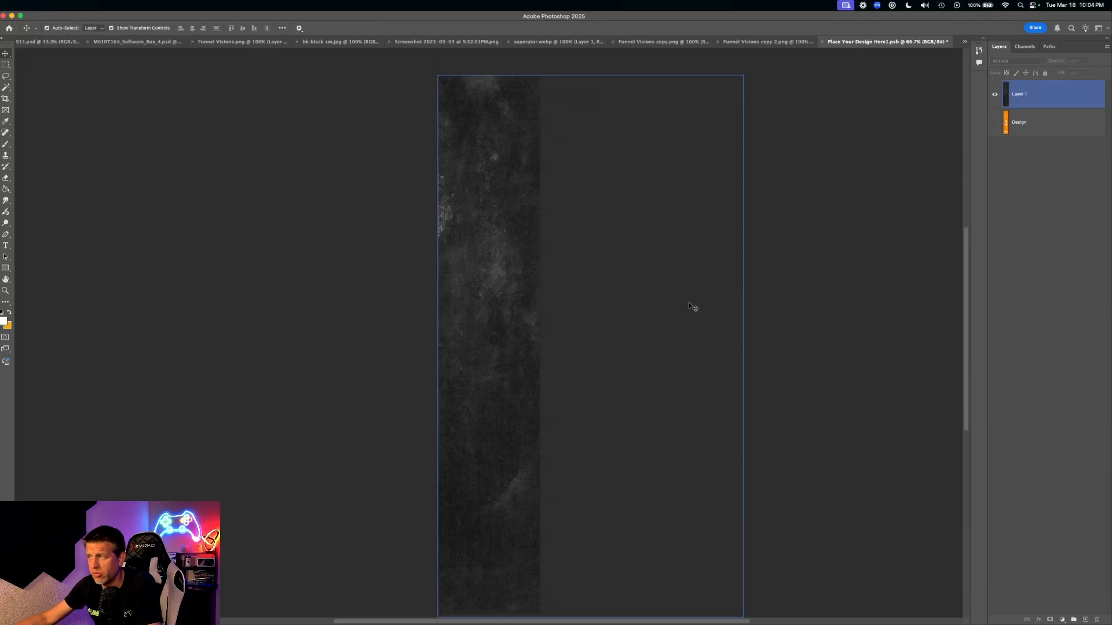
{"action": "left_click", "coordinate": [181, 203]}
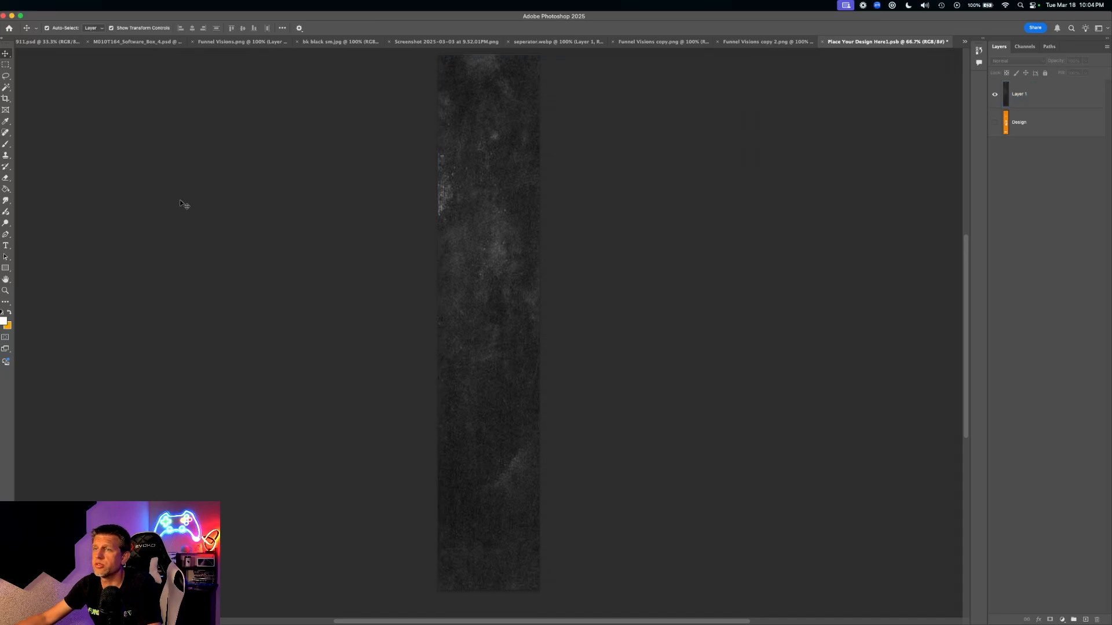
- Adjust tools and options on the side panel design, then bring up the separator.webp image
{"action": "left_click", "coordinate": [617, 270]}
{"action": "left_click", "coordinate": [335, 258]}
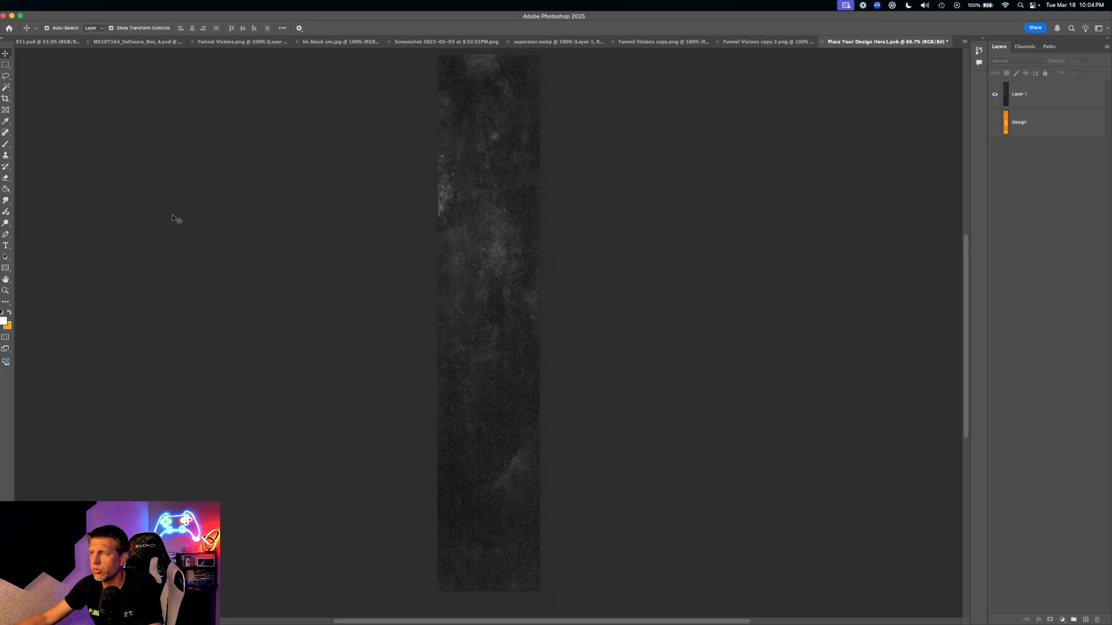
{"action": "left_click", "coordinate": [5, 65]}
{"action": "left_click", "coordinate": [6, 54]}
{"action": "left_click", "coordinate": [553, 94]}
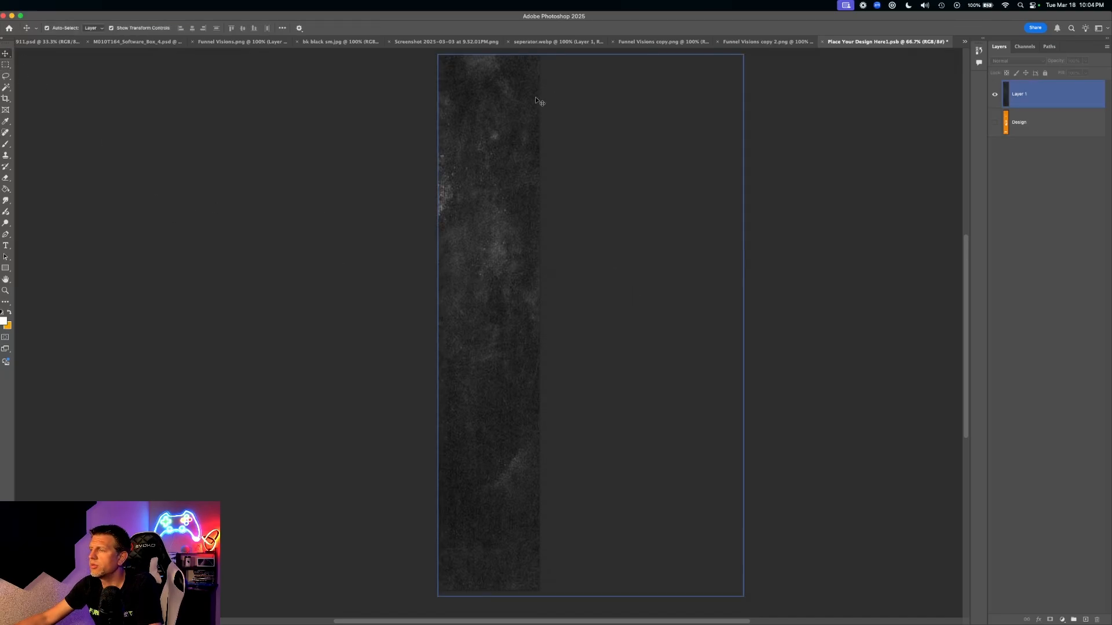
{"action": "left_click", "coordinate": [555, 95]}
{"action": "left_click", "coordinate": [660, 42]}
- Try the gold separator in the side panel, remove it, and lasso the GUITAR MASTER lettering
{"action": "left_click", "coordinate": [559, 42]}
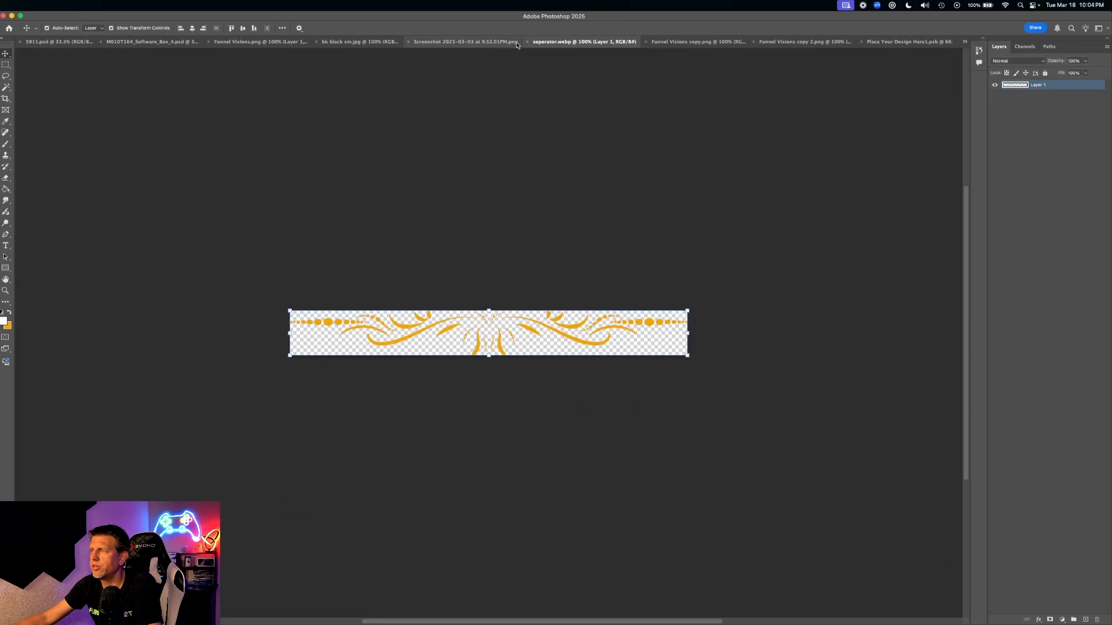
{"action": "left_click_drag", "start_coordinate": [877, 71], "coordinate": [520, 324]}
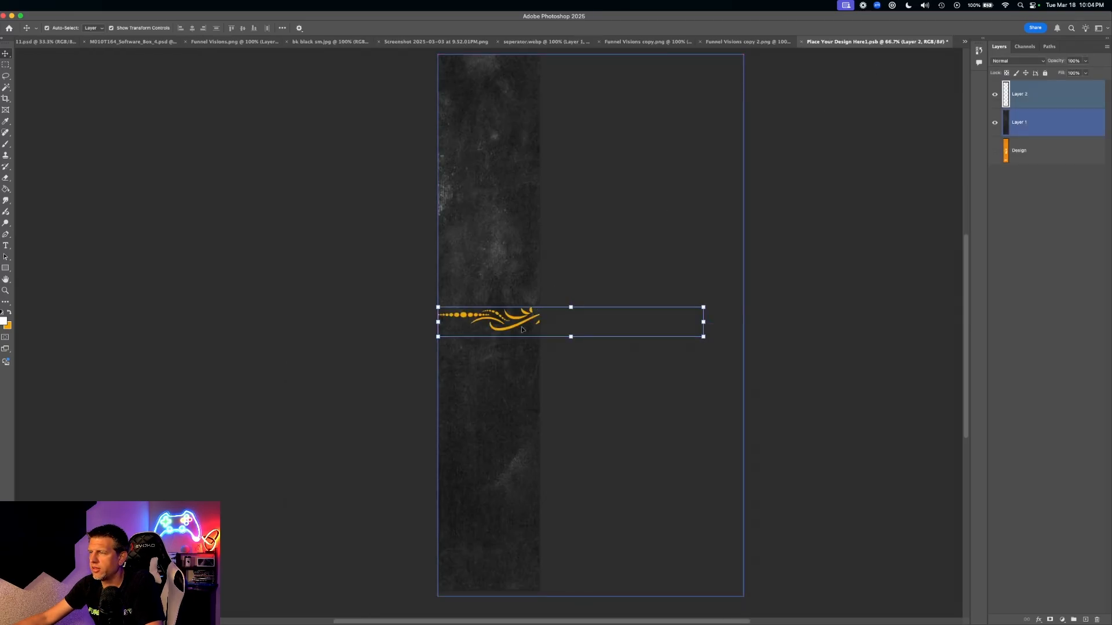
{"action": "key", "text": "Delete"}
{"action": "left_click", "coordinate": [793, 283]}
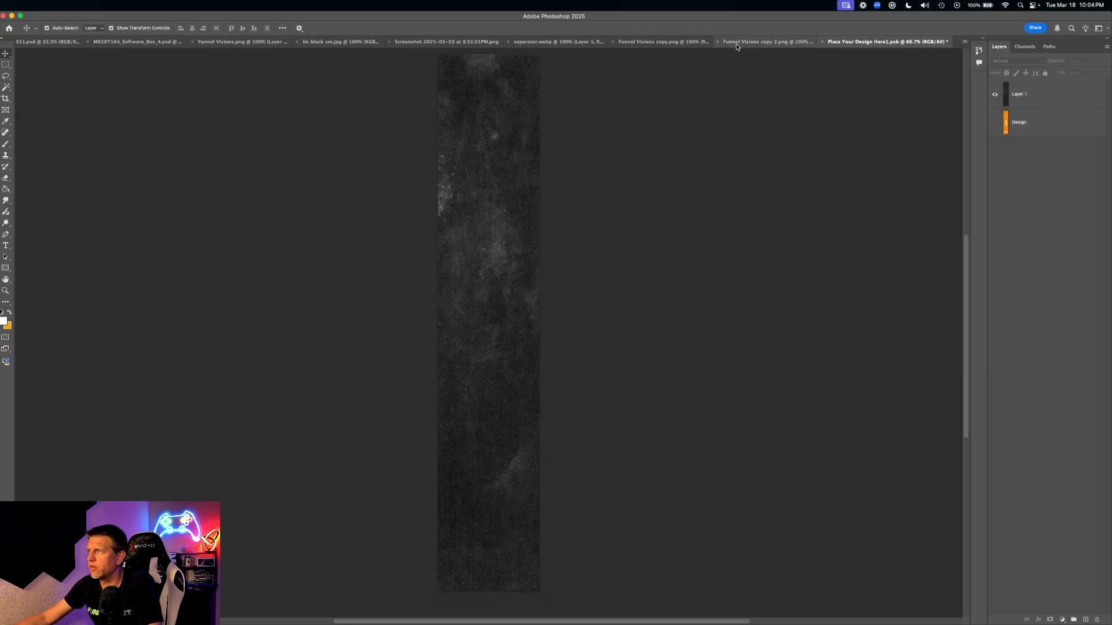
{"action": "left_click", "coordinate": [736, 42]}
{"action": "left_click", "coordinate": [651, 42]}
{"action": "left_click", "coordinate": [599, 43]}
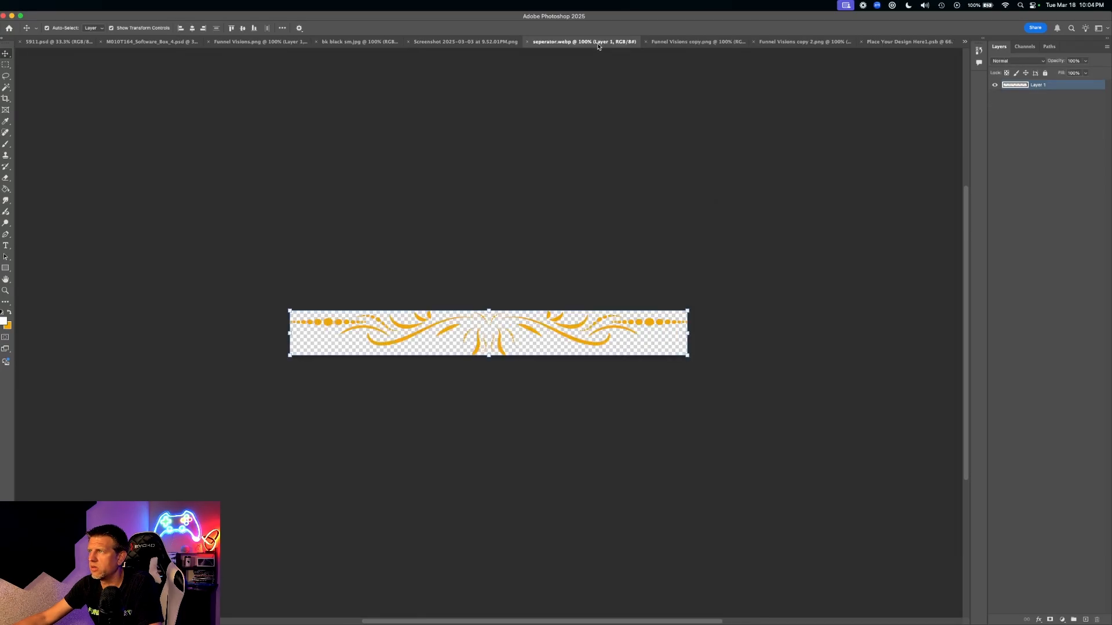
{"action": "left_click", "coordinate": [701, 43]}
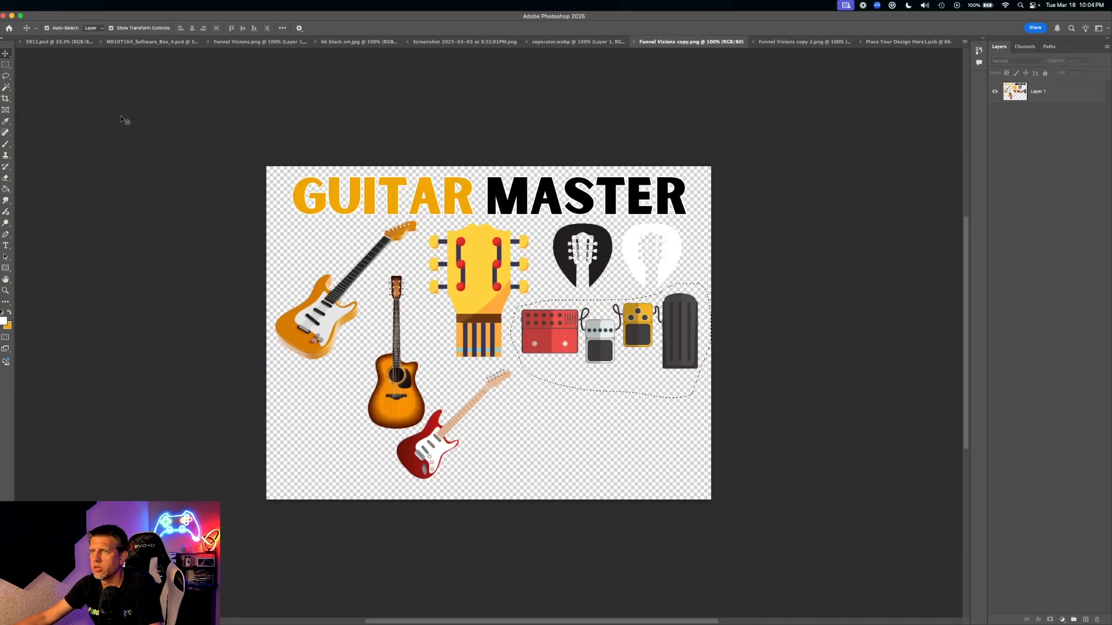
{"action": "left_click", "coordinate": [3, 77]}
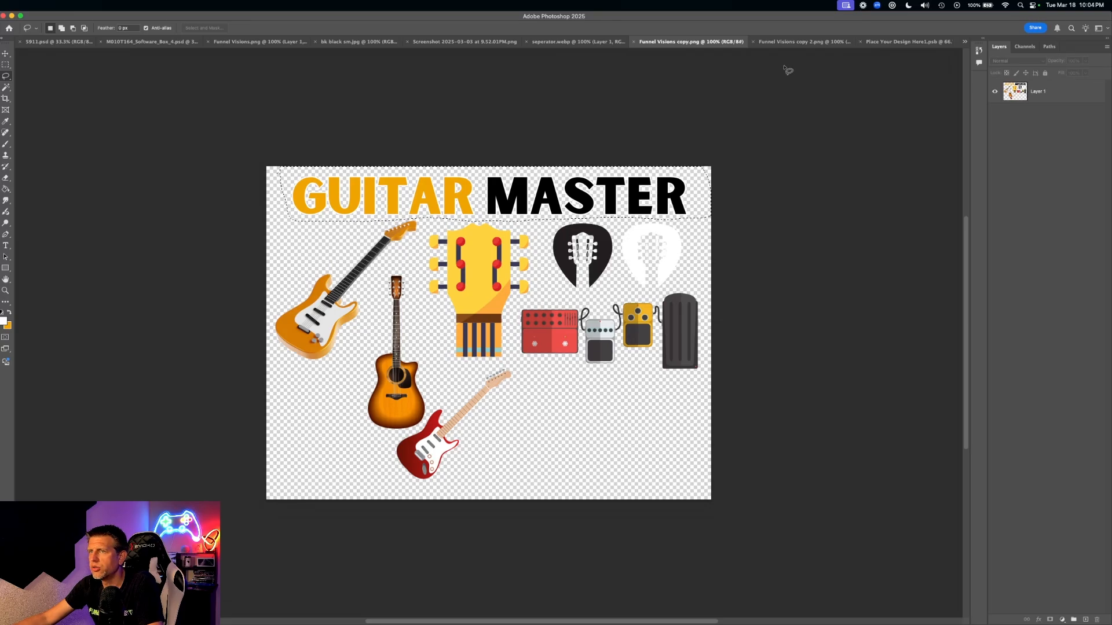
- Paste the GUITAR MASTER lettering, rotate it vertical and centre it on the dark strip
{"action": "left_click", "coordinate": [894, 41]}
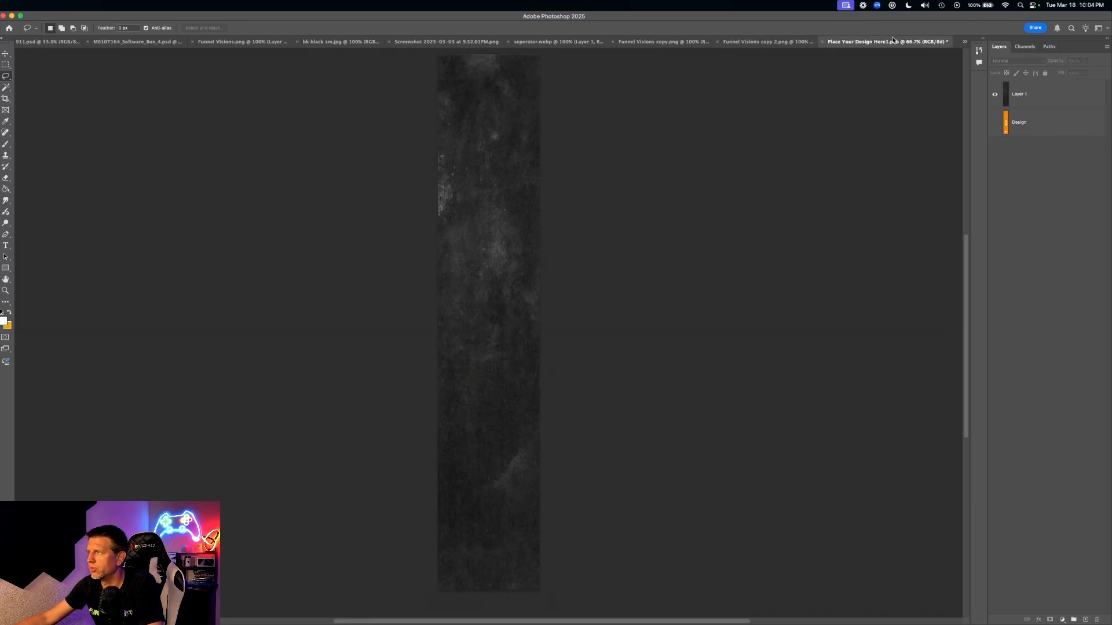
{"action": "key", "text": "super+v"}
{"action": "key", "text": "super+t"}
{"action": "left_click_drag", "start_coordinate": [730, 340], "coordinate": [572, 154]}
{"action": "left_click_drag", "start_coordinate": [570, 260], "coordinate": [495, 255]}
{"action": "key", "text": "Return"}
{"action": "key", "text": "l"}
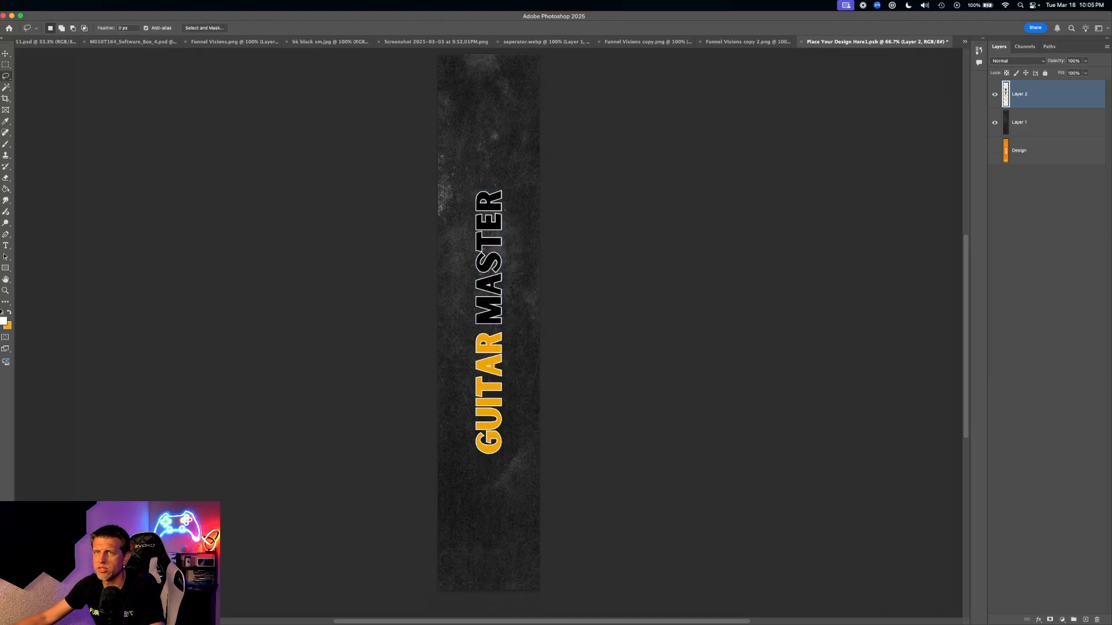
- Save and close the spine design, returning to M010T164_Software_Box_4.psd
{"action": "key", "text": "super+s"}
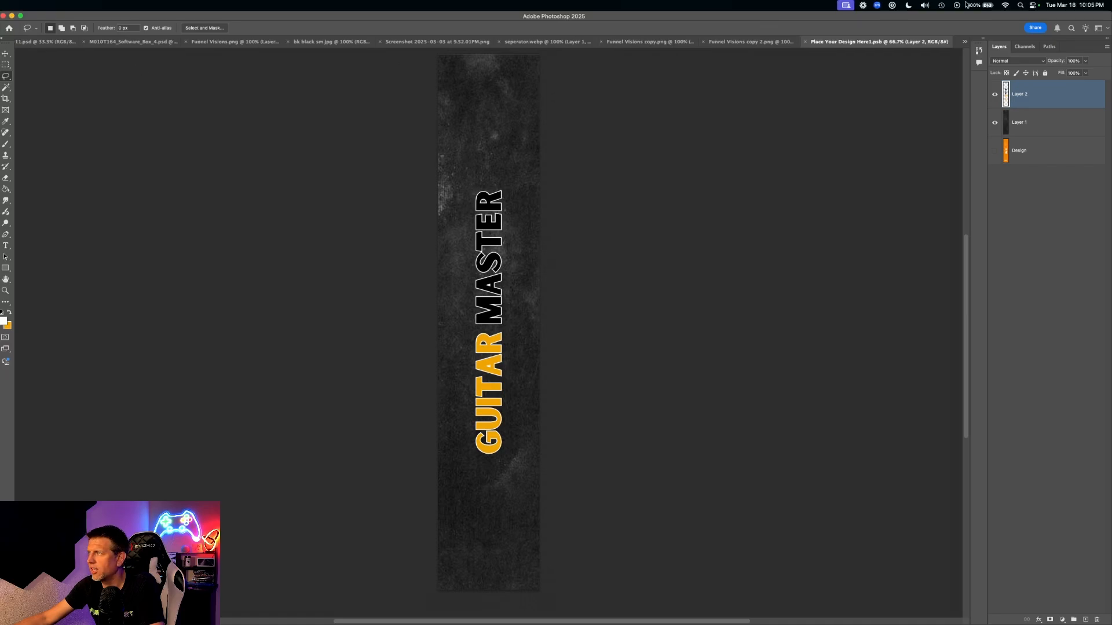
{"action": "left_click", "coordinate": [806, 42]}
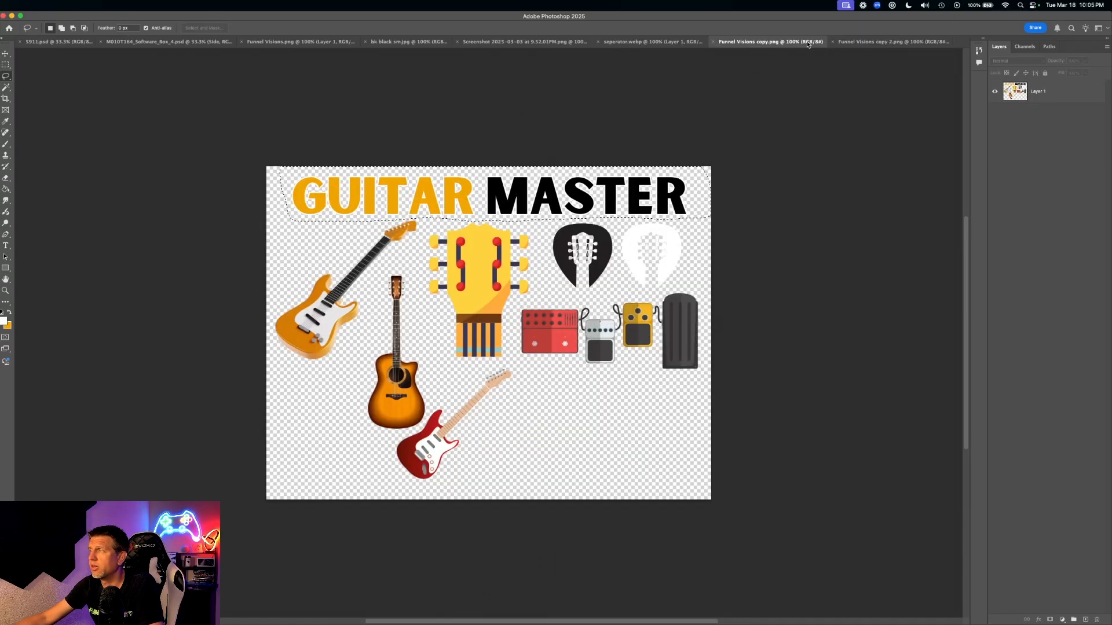
{"action": "left_click", "coordinate": [145, 42]}
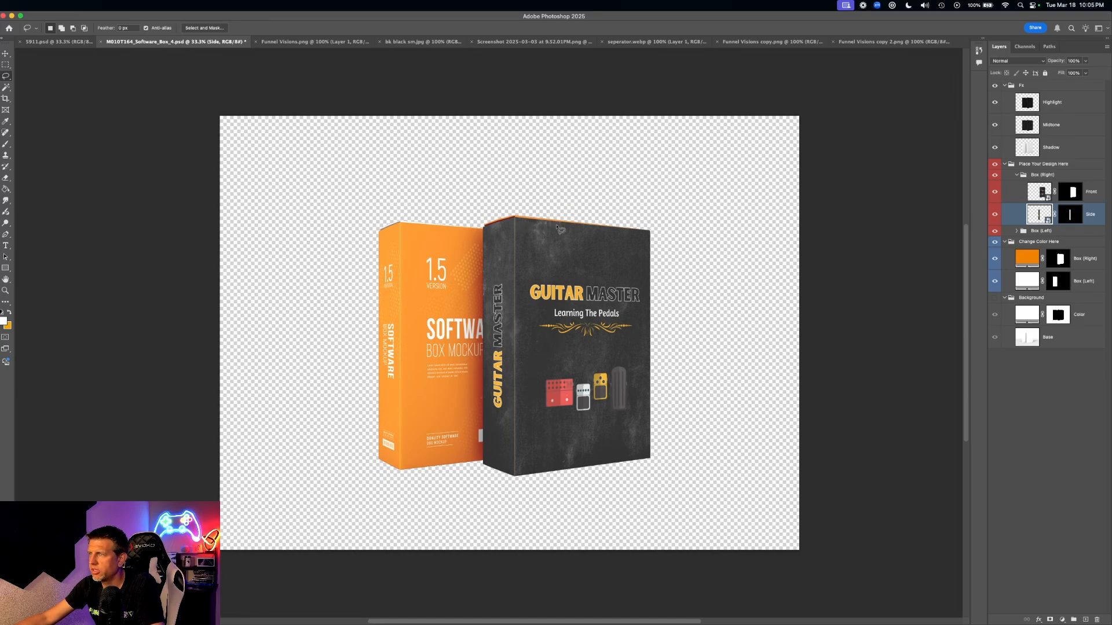
- Deselect the box's side layer and switch between the laptop and software box mockups
{"action": "left_click", "coordinate": [4, 54]}
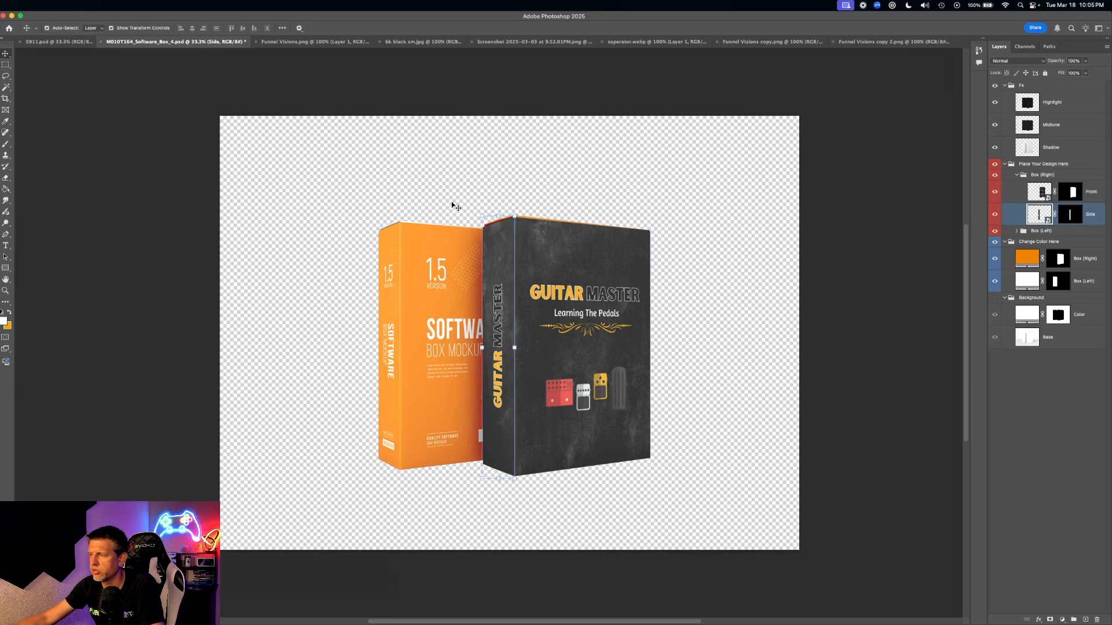
{"action": "left_click", "coordinate": [753, 301]}
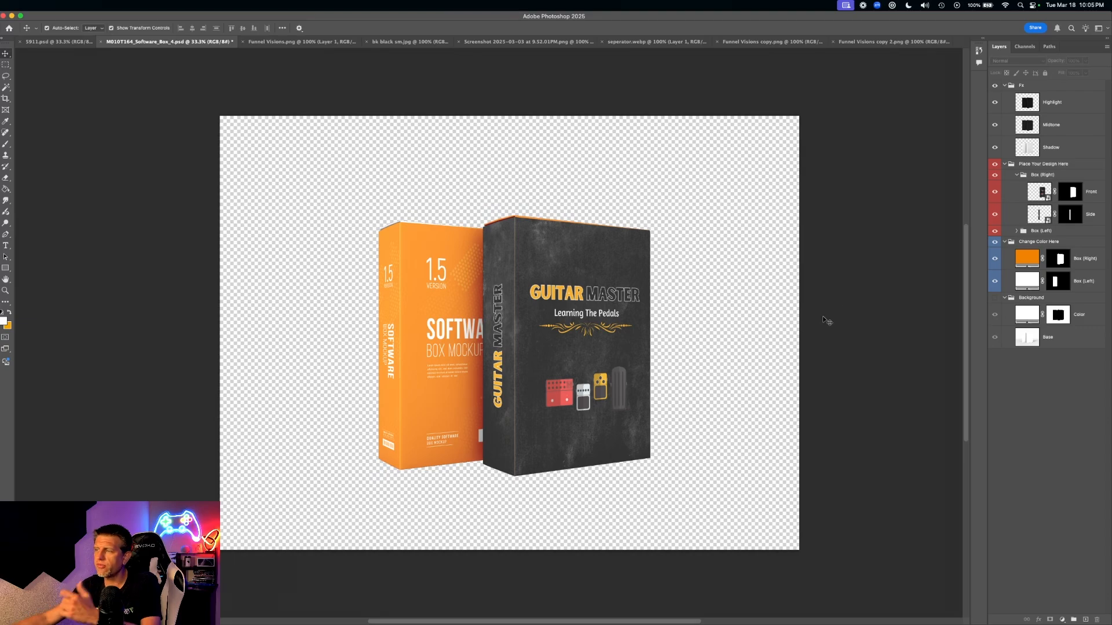
{"action": "left_click", "coordinate": [57, 44]}
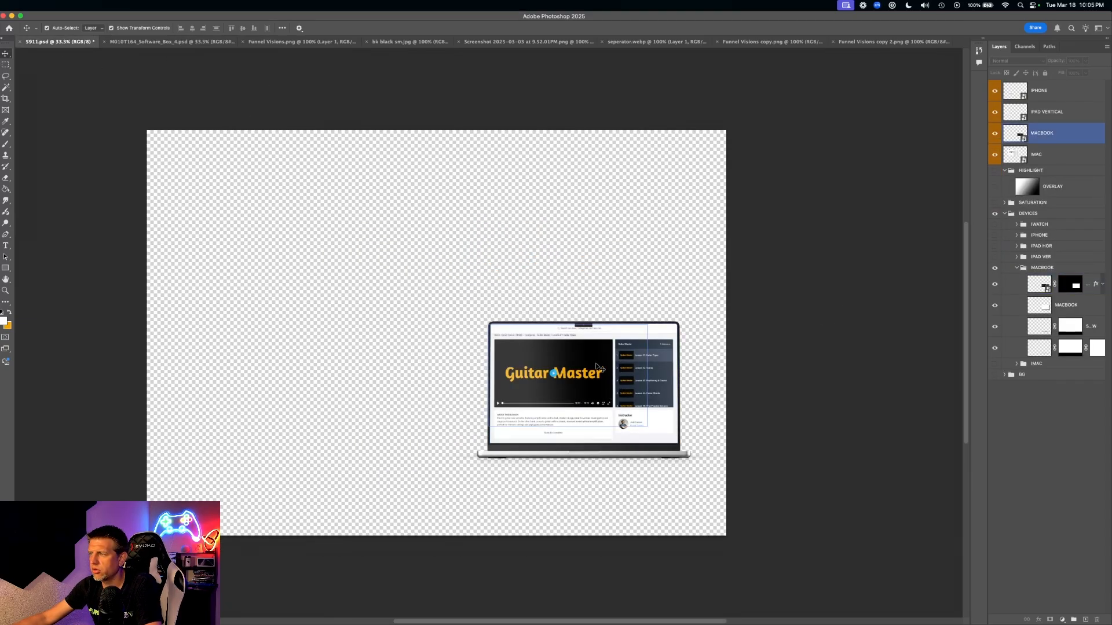
{"action": "left_click", "coordinate": [135, 44]}
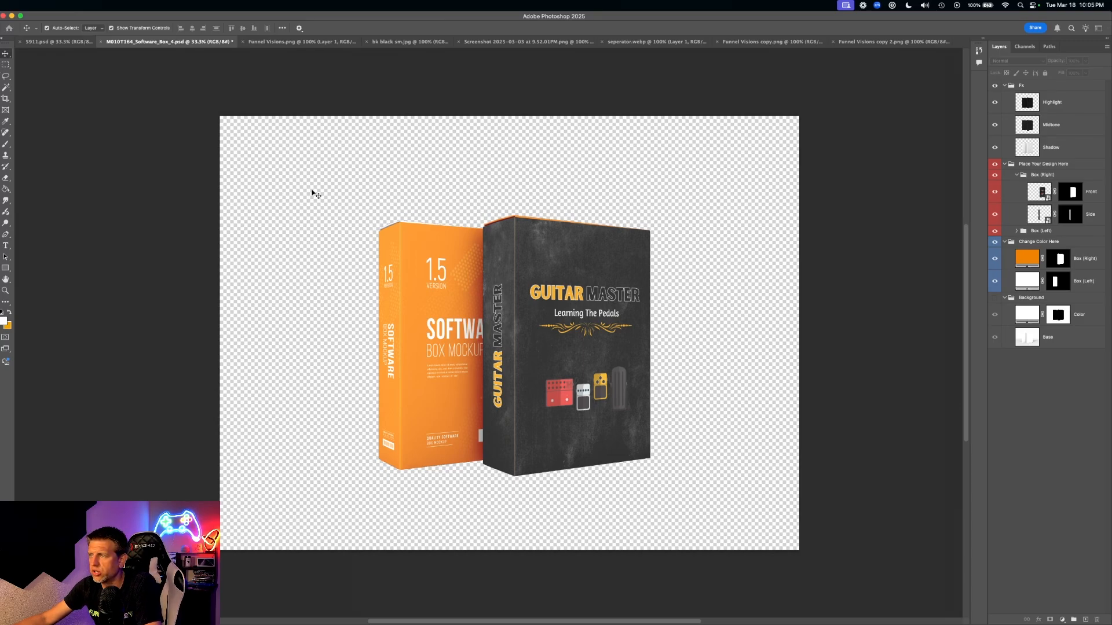
- Create a new 1080 × 1080 px document with a transparent background
{"action": "key", "text": "super+n"}
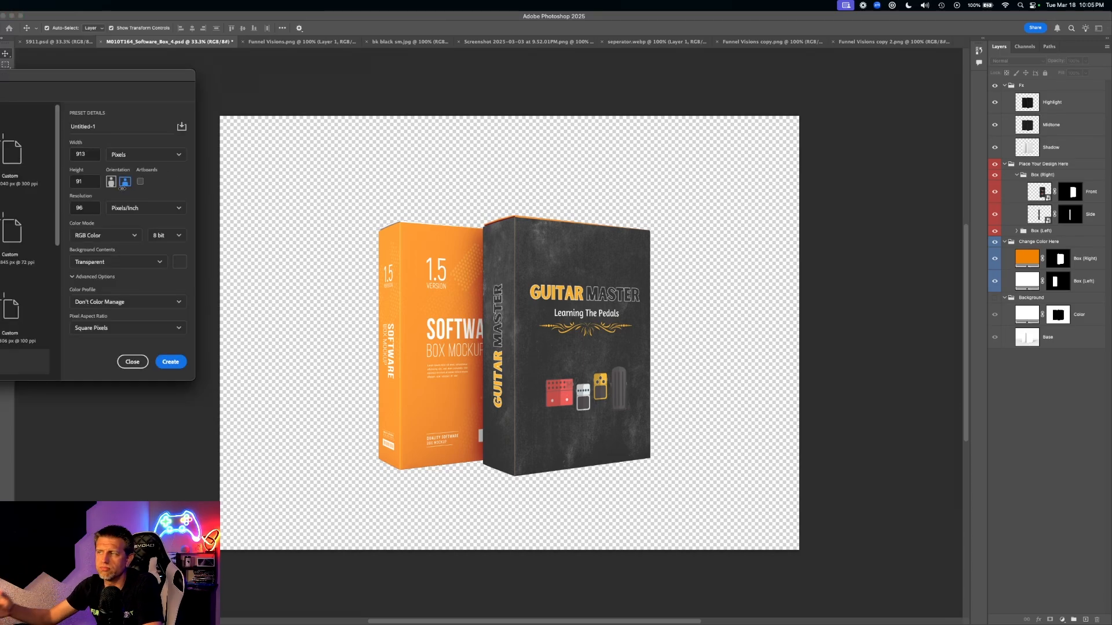
{"action": "scroll", "coordinate": [122, 188], "scroll_direction": "right", "scroll_amount": 8}
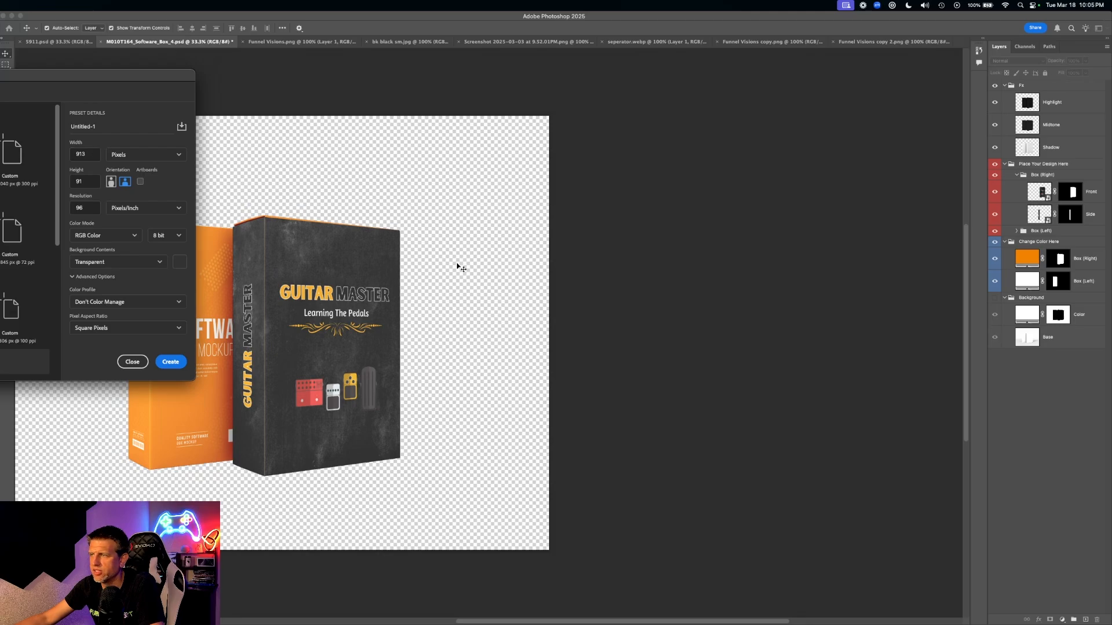
{"action": "scroll", "coordinate": [460, 267], "scroll_direction": "left", "scroll_amount": 7}
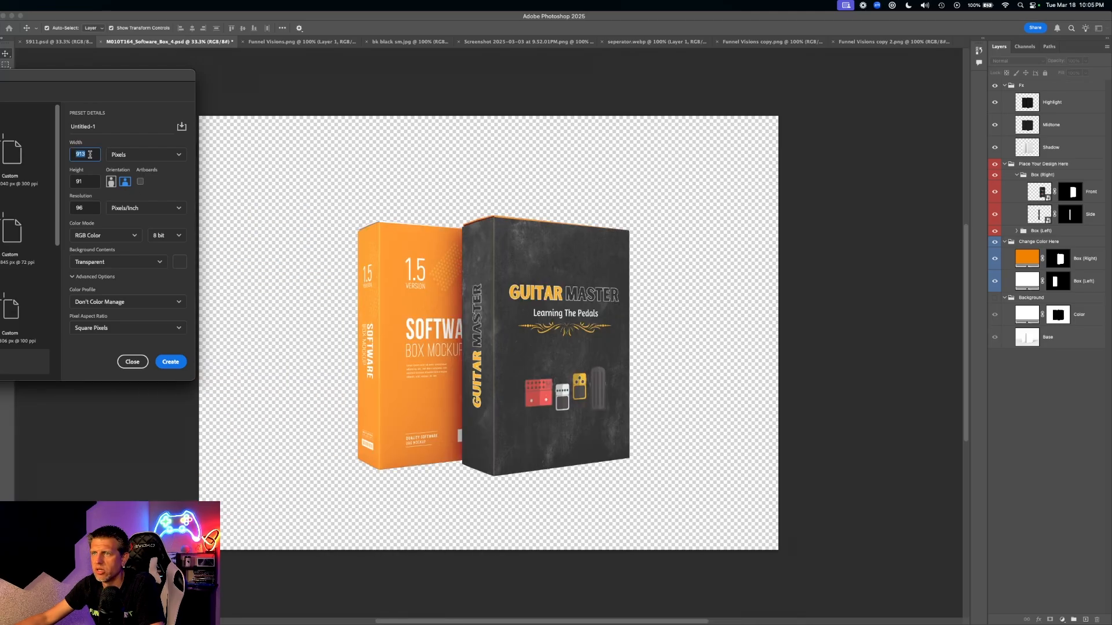
{"action": "left_click_drag", "start_coordinate": [88, 156], "coordinate": [68, 154]}
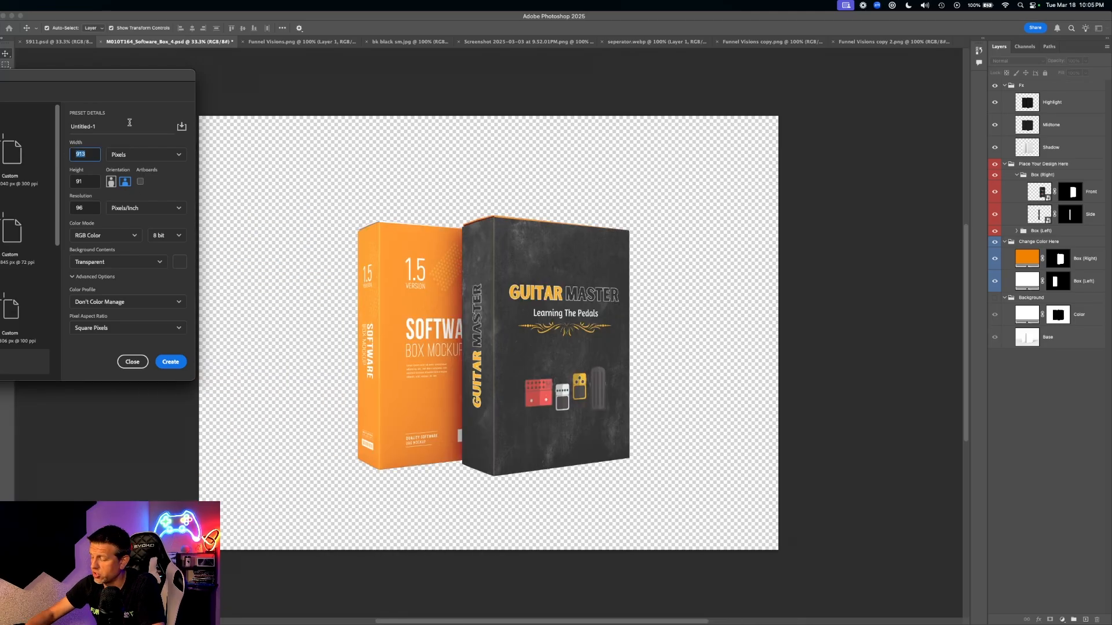
{"action": "left_click_drag", "start_coordinate": [145, 102], "coordinate": [563, 161]}
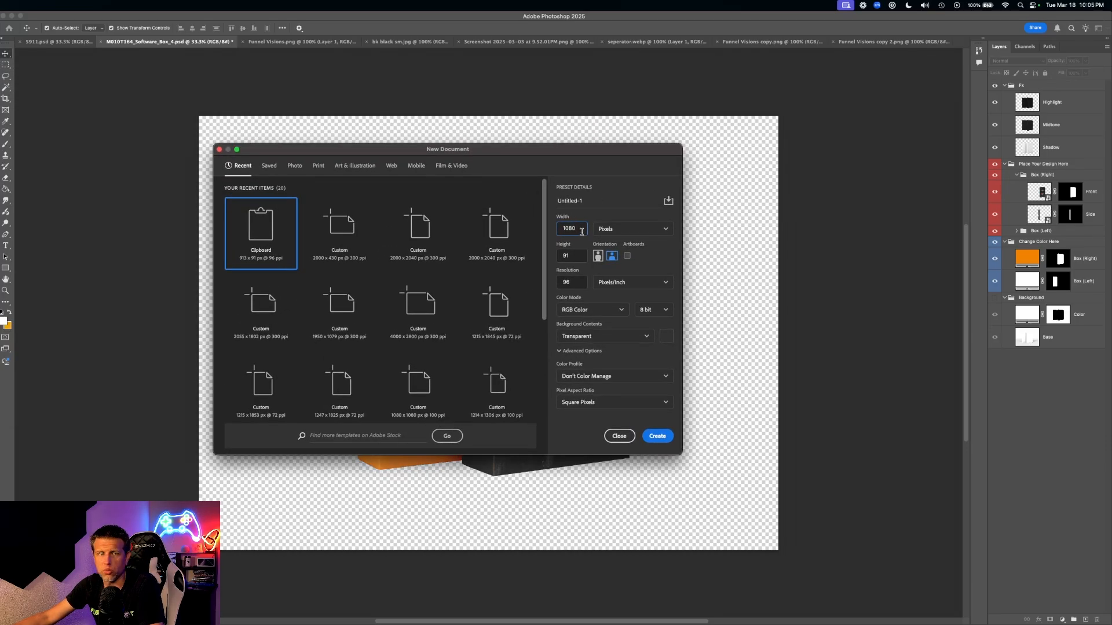
{"action": "key", "text": "Tab"}
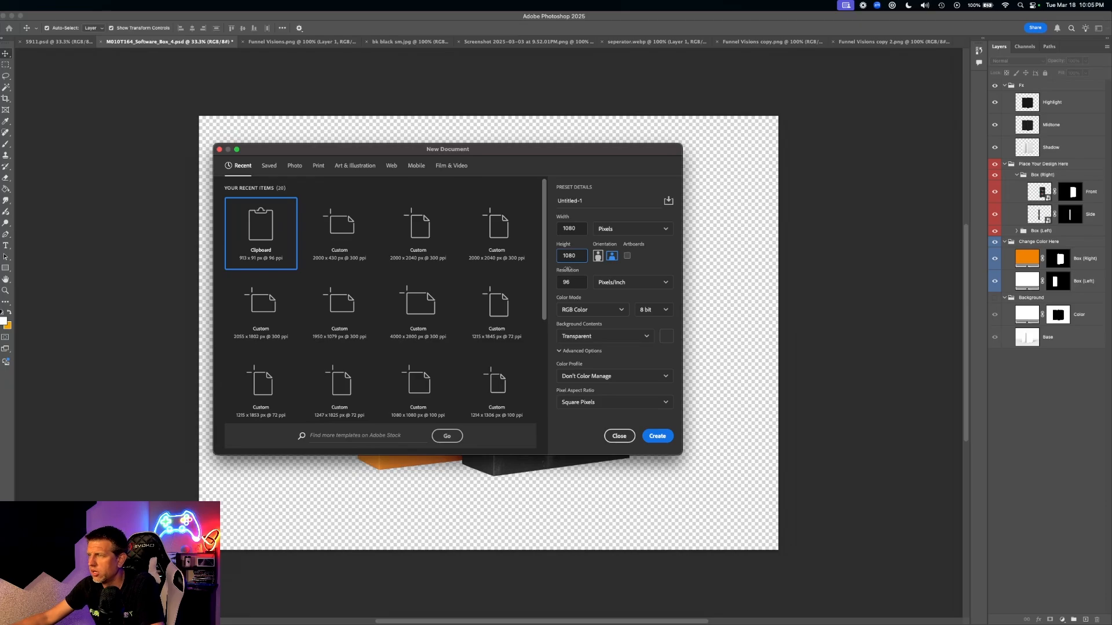
{"action": "left_click", "coordinate": [660, 436]}
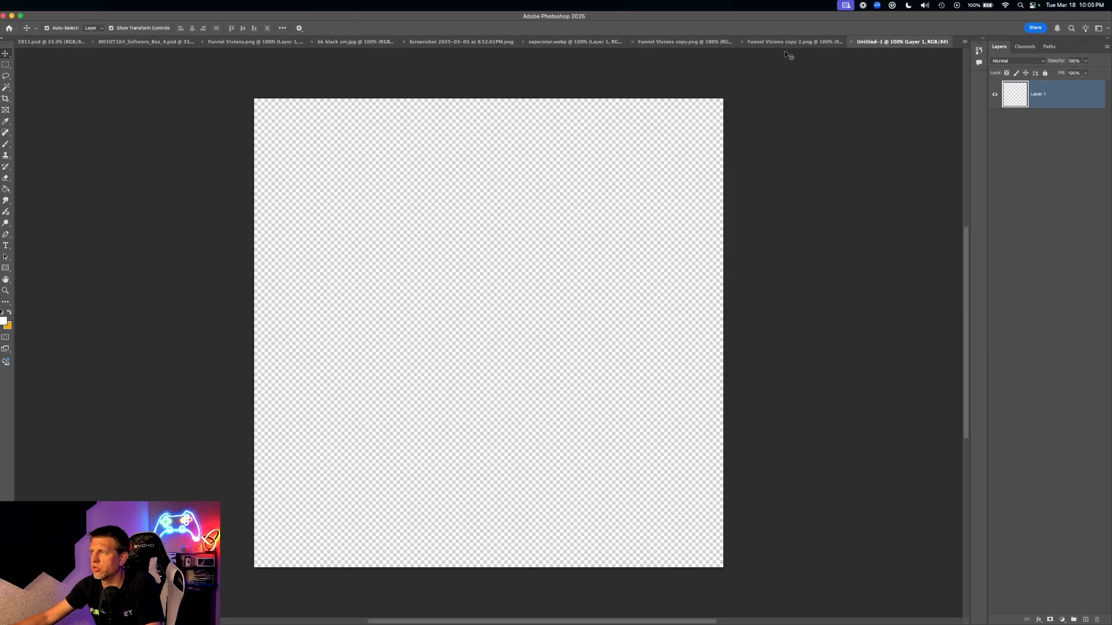
{"action": "left_click", "coordinate": [139, 41]}
- In the laptop mockup, collapse the MACBOOK, DEVICES and HIGHLIGHT layer groups
{"action": "left_click", "coordinate": [58, 42]}
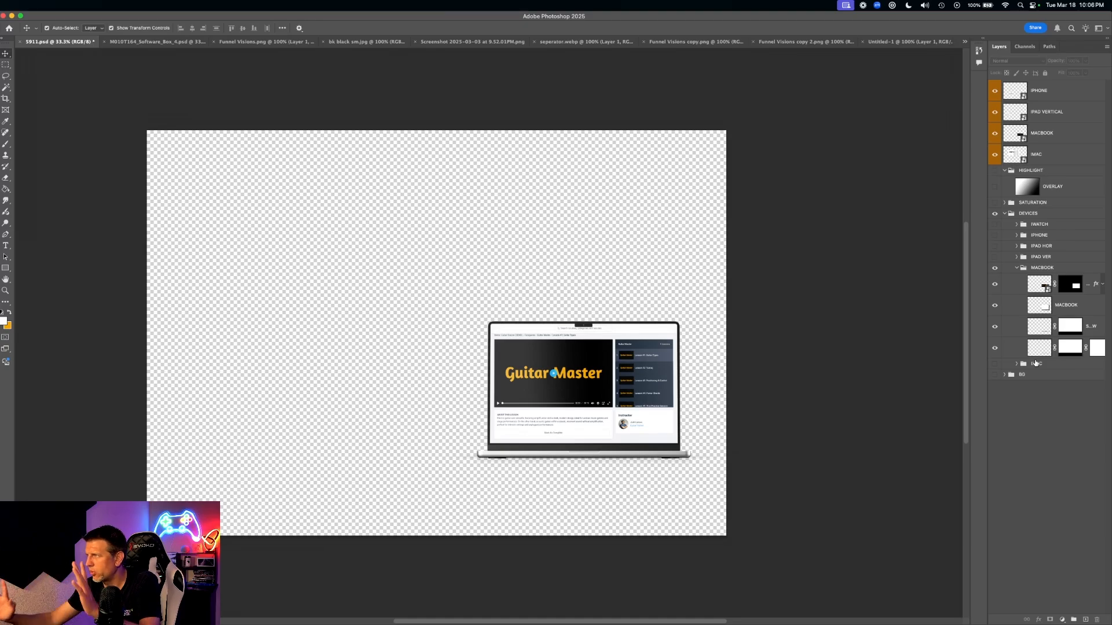
{"action": "left_click", "coordinate": [1041, 267]}
{"action": "left_click", "coordinate": [1016, 267]}
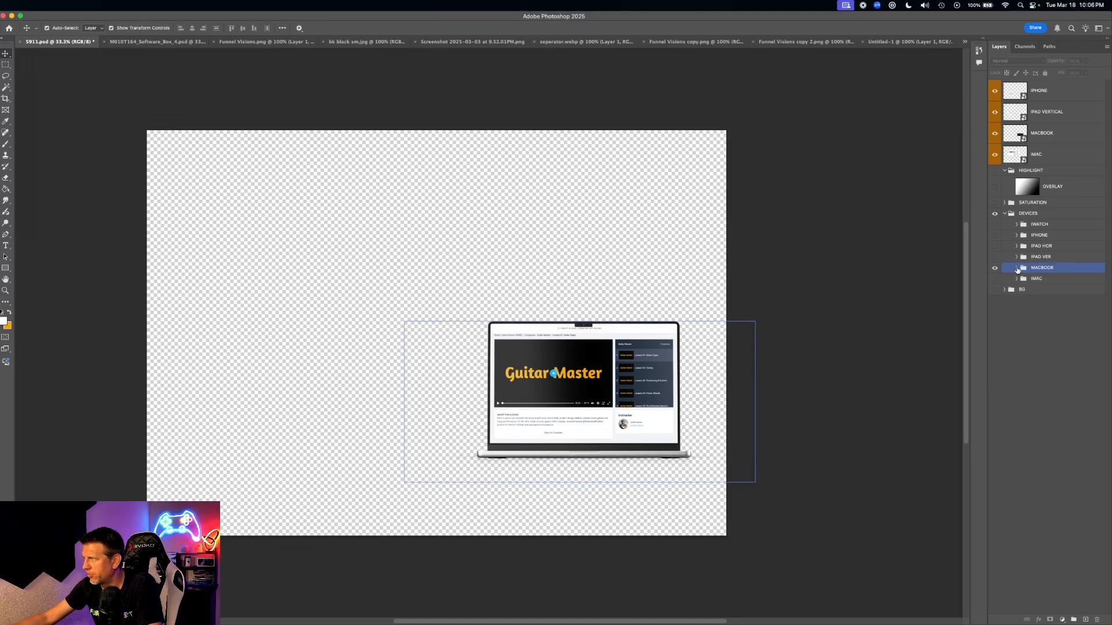
{"action": "left_click", "coordinate": [1006, 213]}
{"action": "left_click", "coordinate": [1005, 213]}
{"action": "left_click", "coordinate": [1011, 229]}
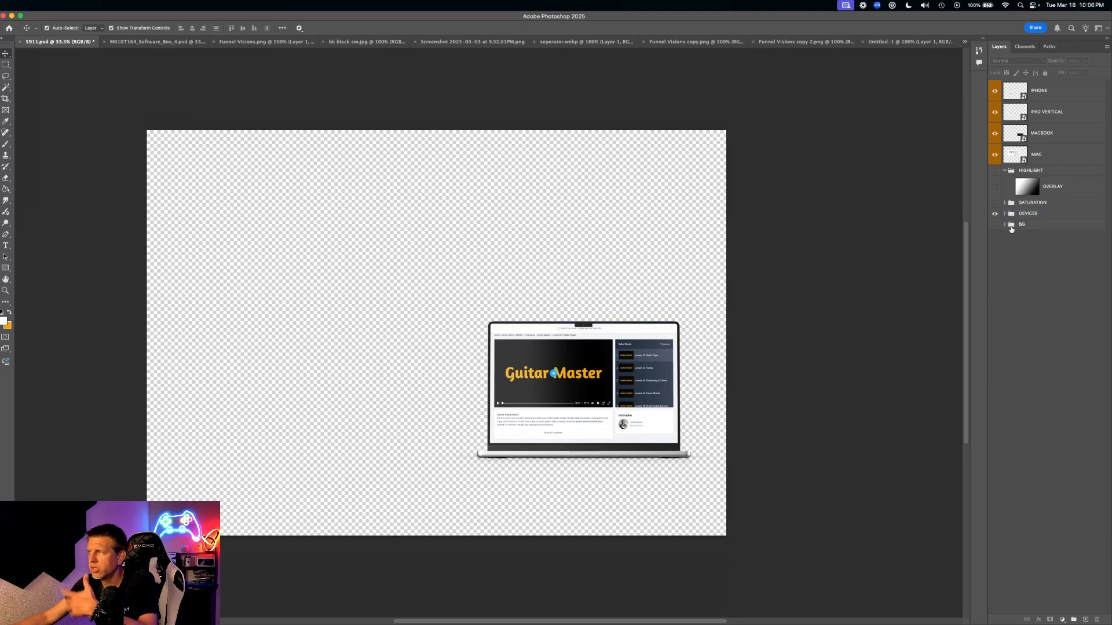
{"action": "left_click", "coordinate": [1009, 192]}
{"action": "left_click", "coordinate": [1005, 171]}
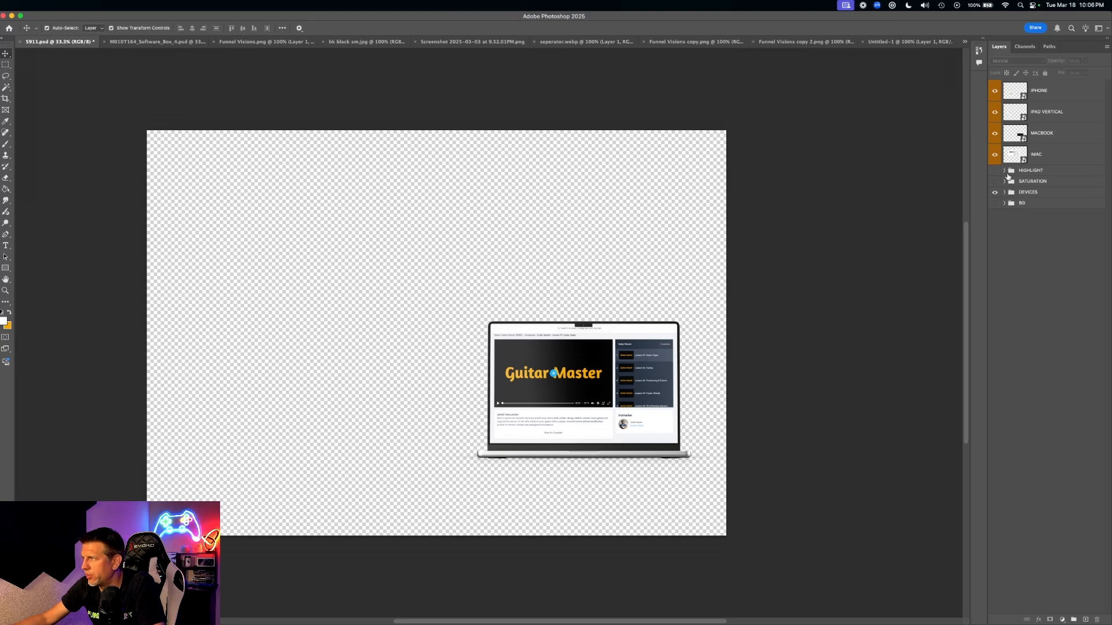
- Select the IPHONE, IPAD VERTICAL, MACBOOK, IMAC, HIGHLIGHT, SATURATION and DEVICES layers together
{"action": "left_click", "coordinate": [1024, 191]}
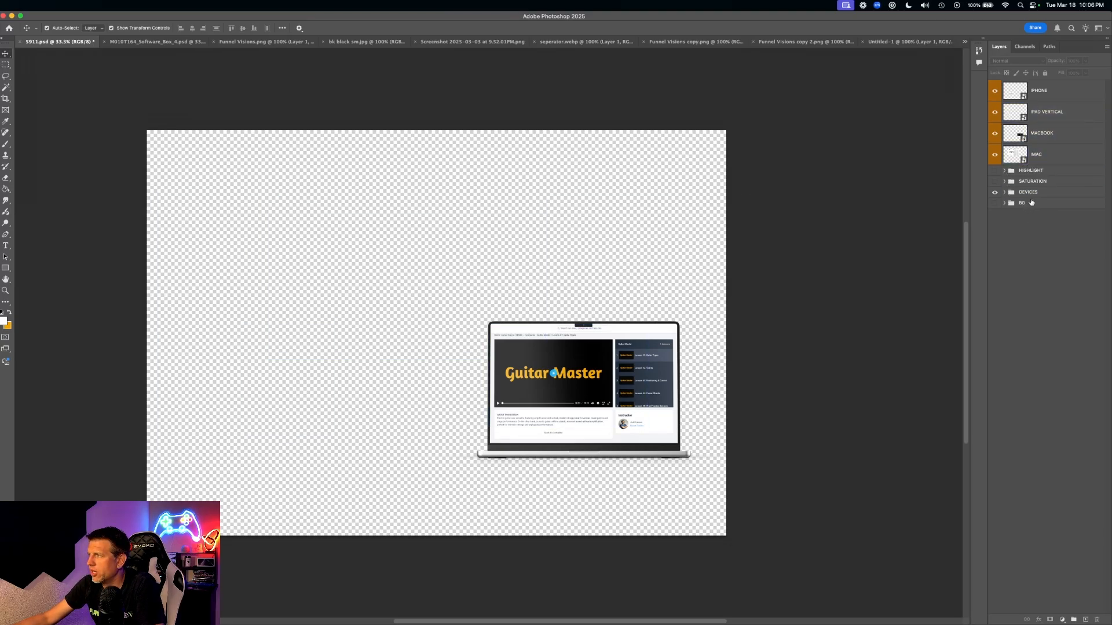
{"action": "left_click", "coordinate": [1032, 192]}
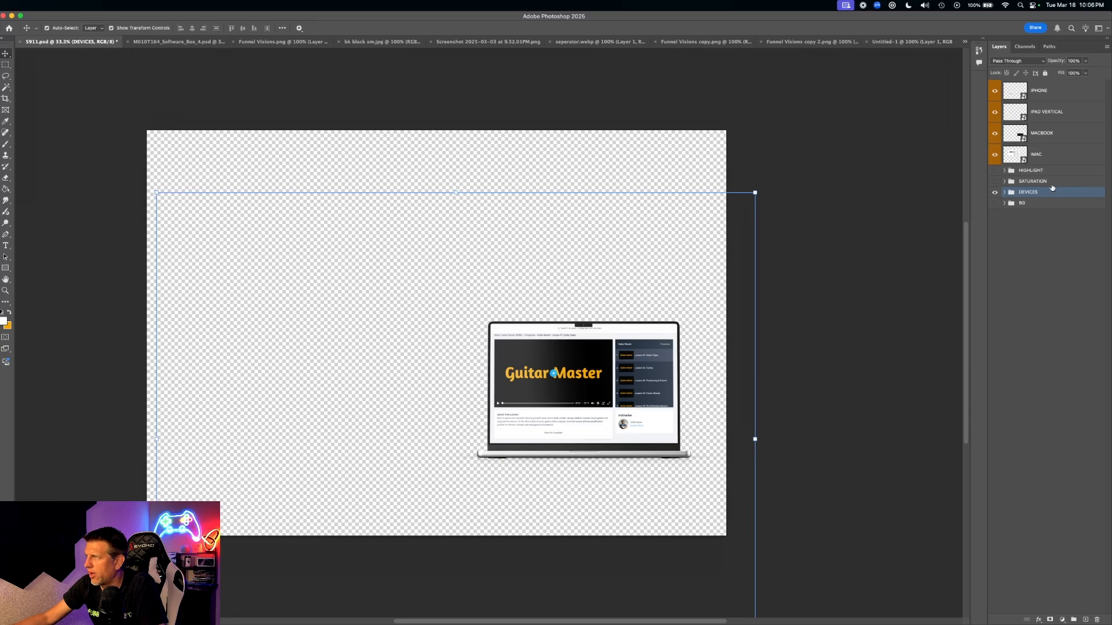
{"action": "left_click", "coordinate": [1060, 136], "text": "shift"}
{"action": "left_click", "coordinate": [1060, 191]}
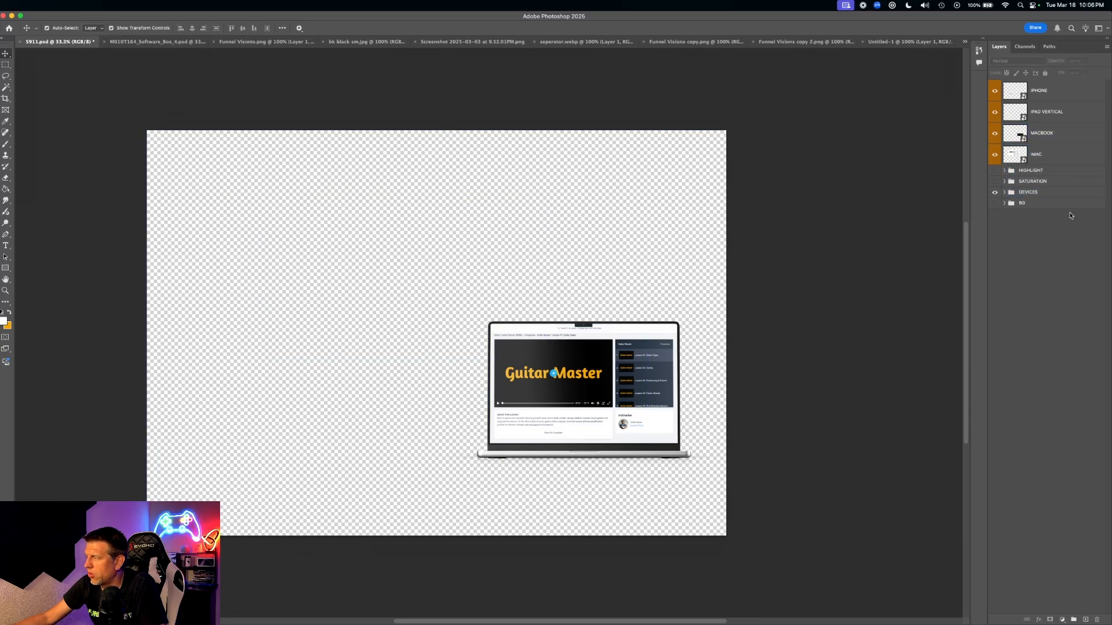
{"action": "left_click", "coordinate": [1062, 179], "text": "shift"}
{"action": "left_click", "coordinate": [1061, 173], "text": "shift"}
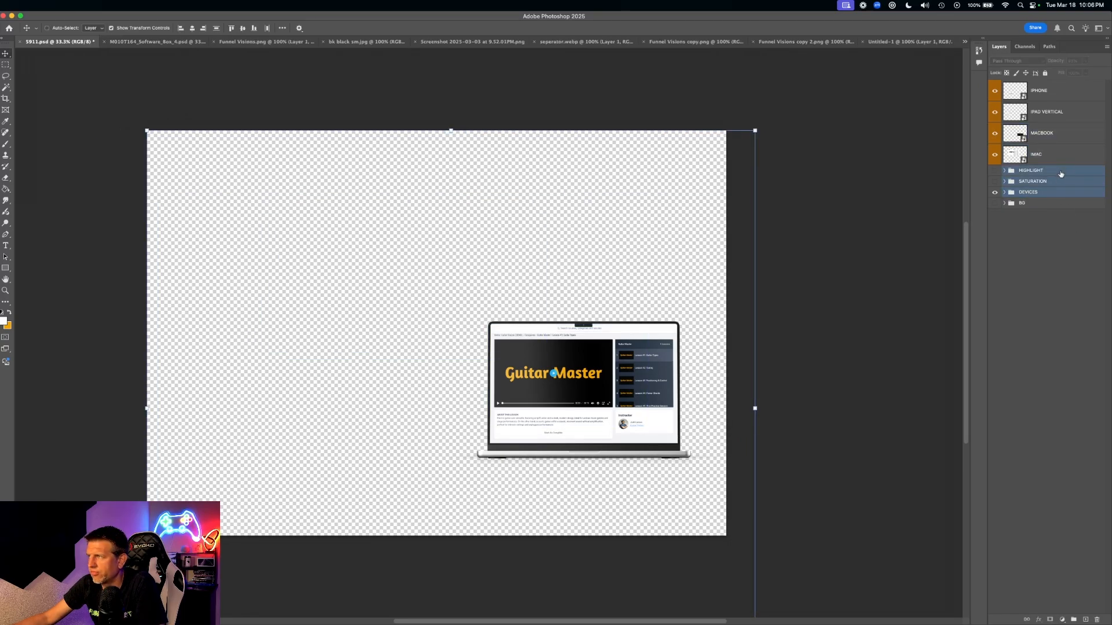
{"action": "left_click", "coordinate": [1059, 158], "text": "shift"}
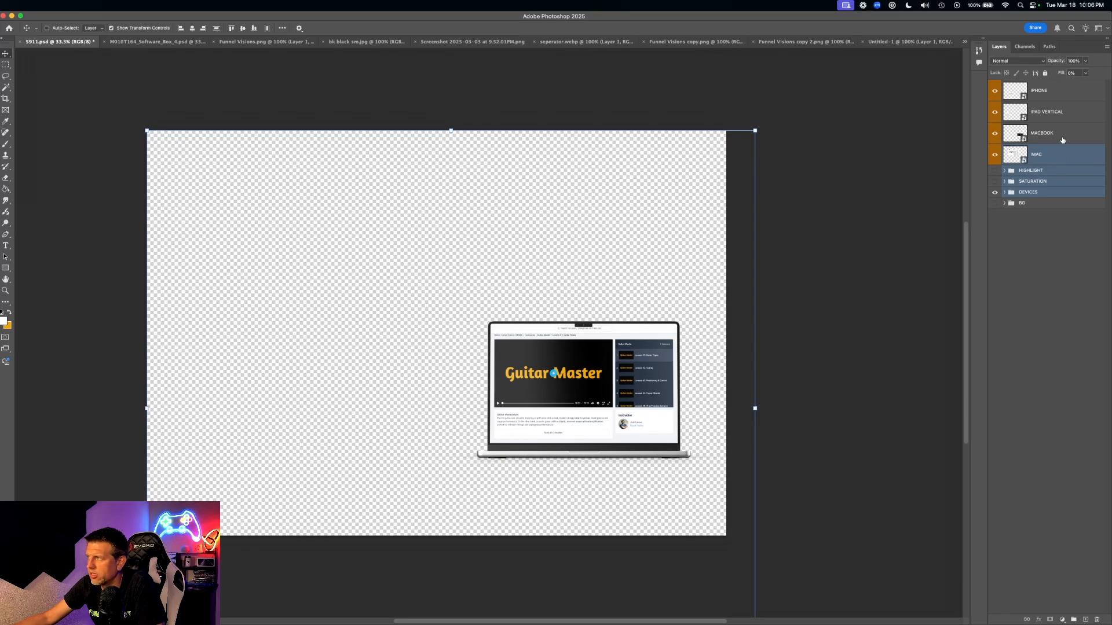
{"action": "left_click", "coordinate": [1068, 137], "text": "shift"}
{"action": "left_click", "coordinate": [1067, 113], "text": "shift"}
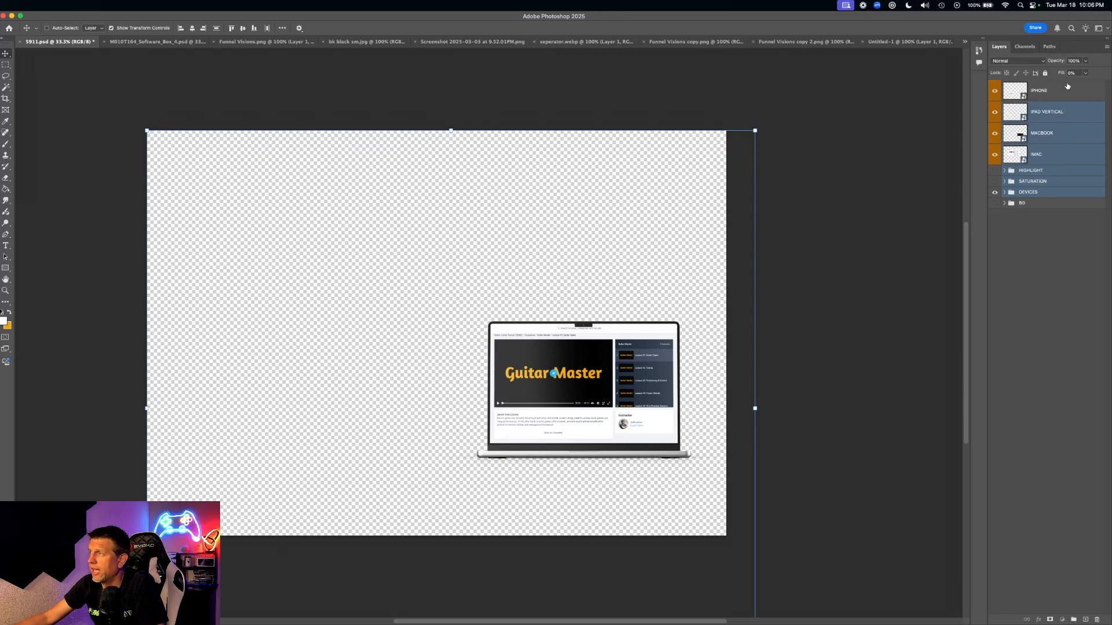
{"action": "left_click", "coordinate": [1068, 90], "text": "shift"}
{"action": "left_click", "coordinate": [1071, 145], "text": "super"}
{"action": "left_click", "coordinate": [1071, 115], "text": "super"}
{"action": "left_click", "coordinate": [1071, 94], "text": "super"}
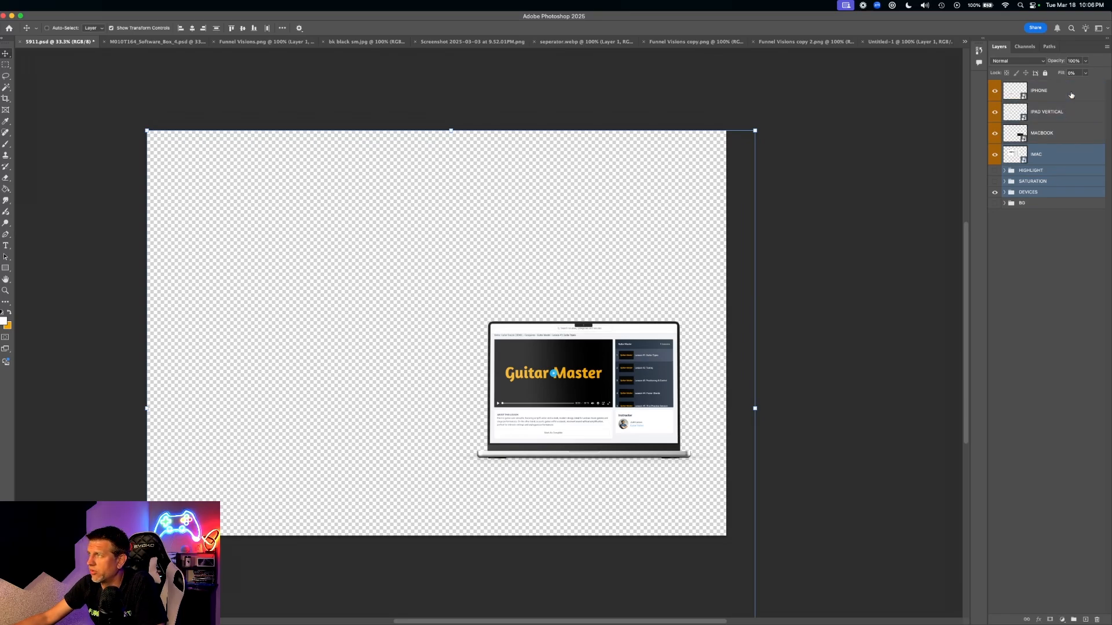
{"action": "left_click", "coordinate": [1071, 96], "text": "super"}
{"action": "left_click", "coordinate": [1072, 114], "text": "super"}
{"action": "left_click", "coordinate": [1074, 134], "text": "super"}
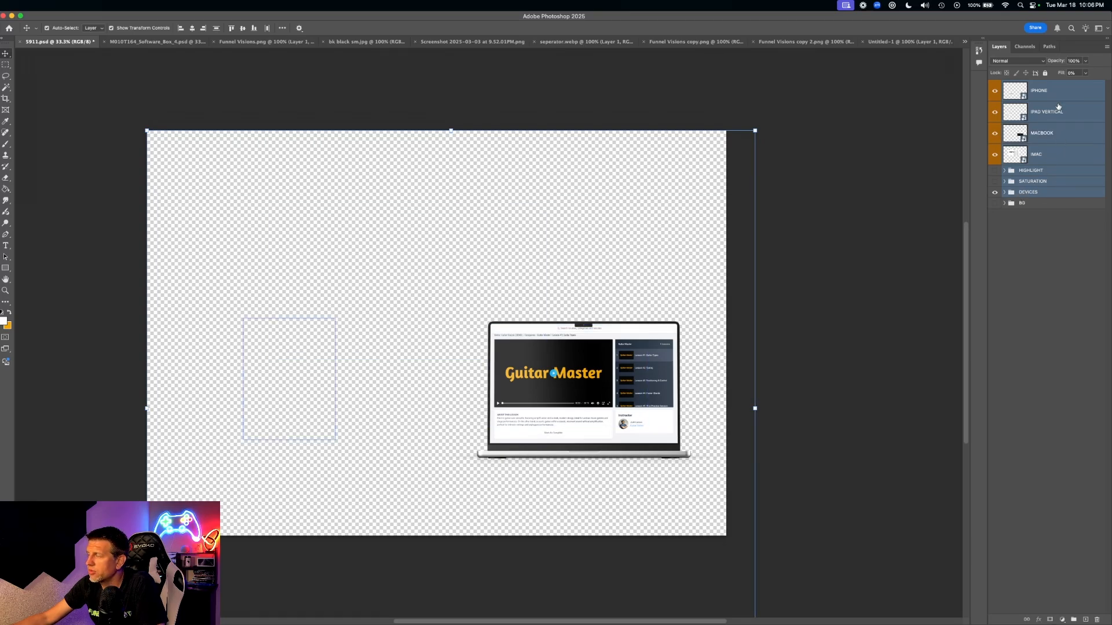
- Combine the selected layers into one smart object, move the laptop toward centre, and select all
{"action": "right_click", "coordinate": [1077, 116]}
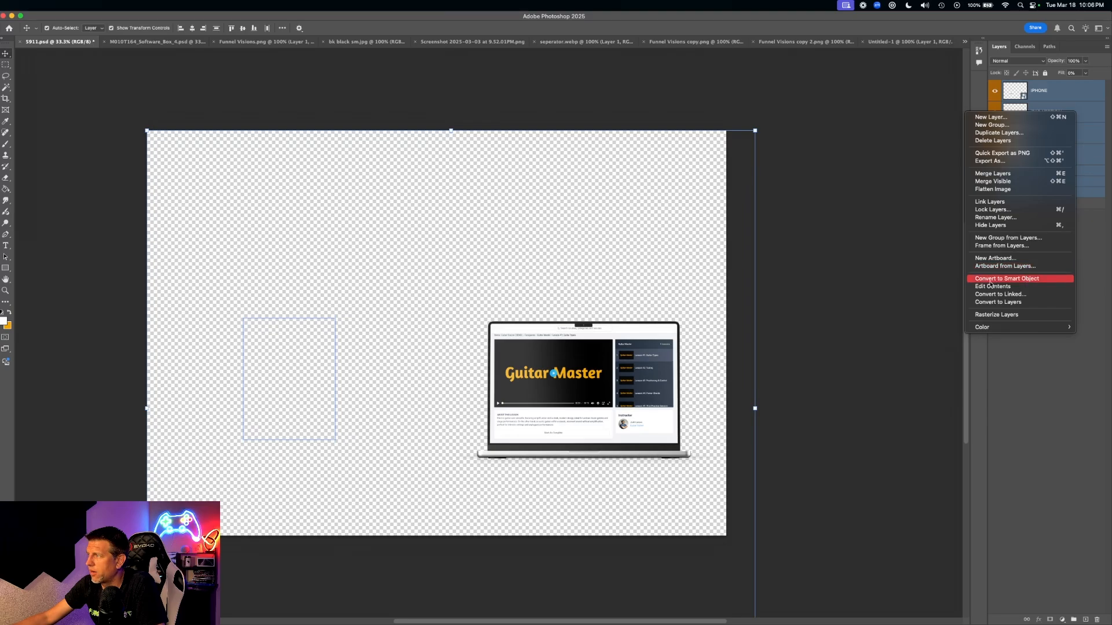
{"action": "left_click", "coordinate": [1046, 282]}
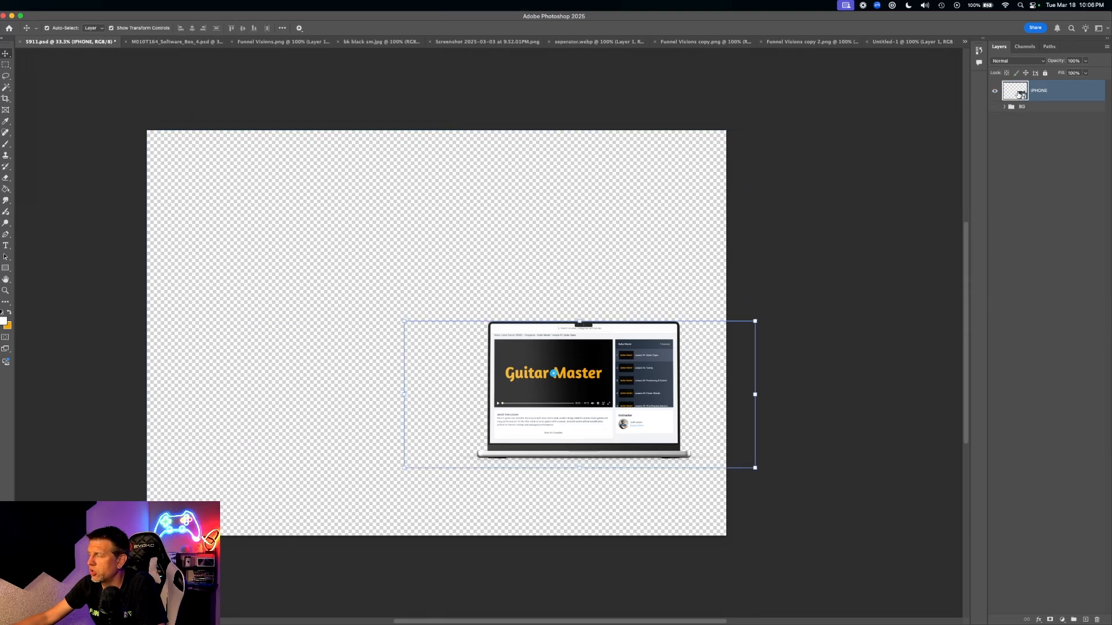
{"action": "left_click_drag", "start_coordinate": [696, 288], "coordinate": [547, 196]}
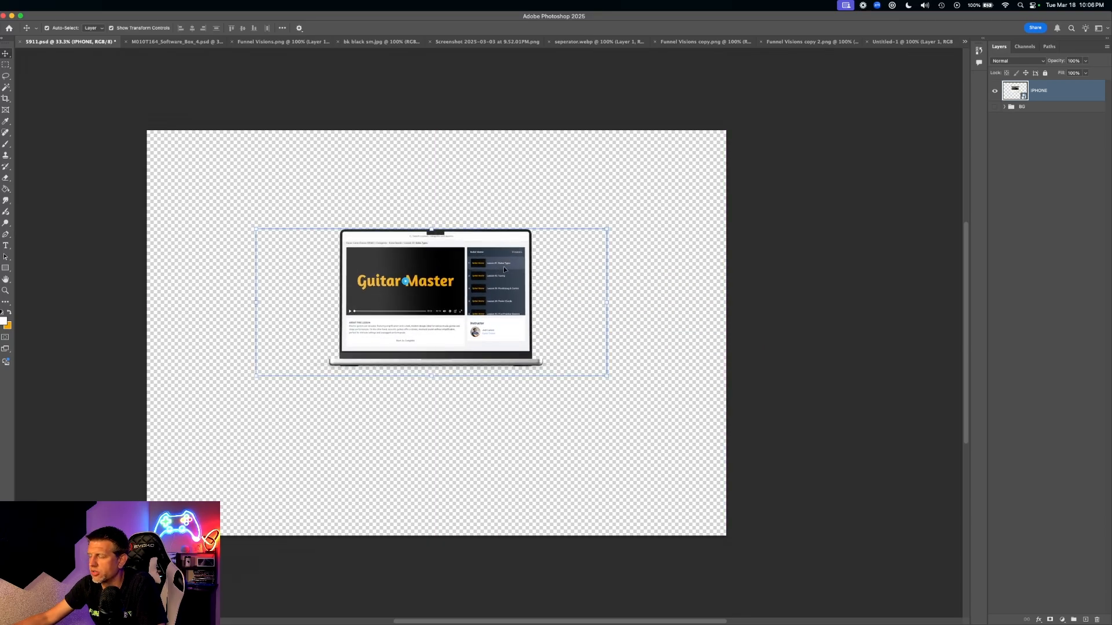
{"action": "right_click", "coordinate": [481, 262]}
{"action": "left_click", "coordinate": [503, 265]}
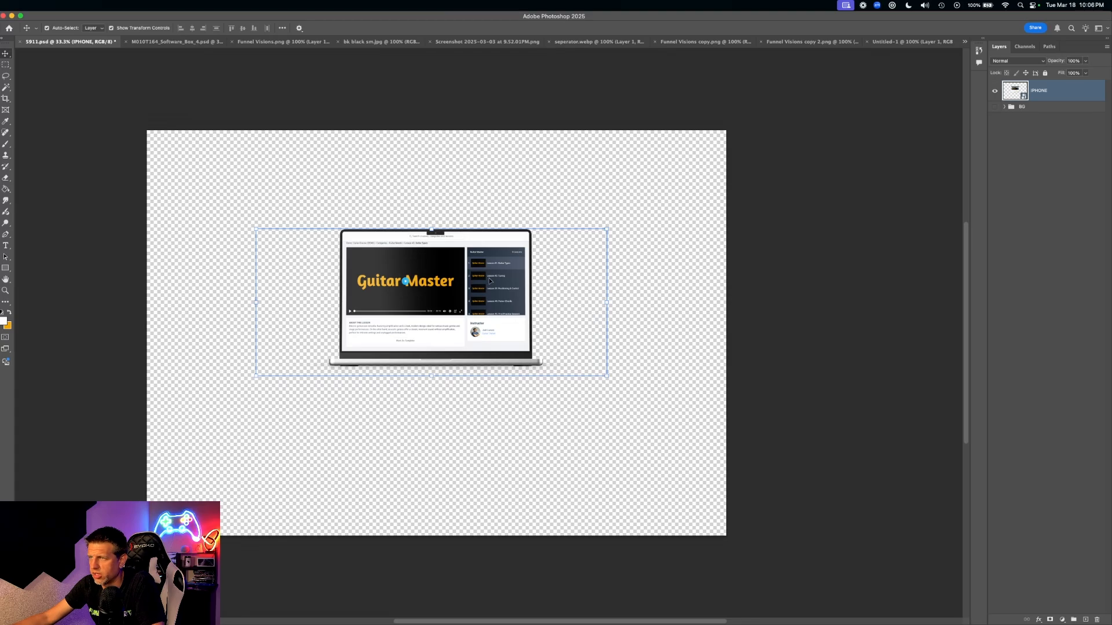
{"action": "key", "text": "super+a"}
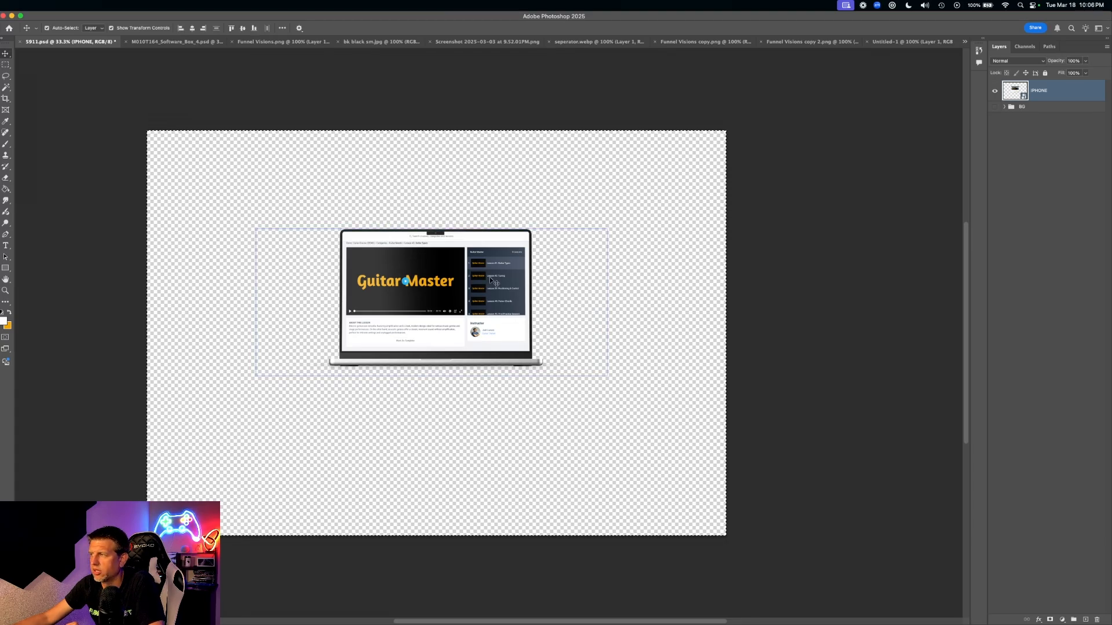
{"action": "left_click", "coordinate": [922, 44]}
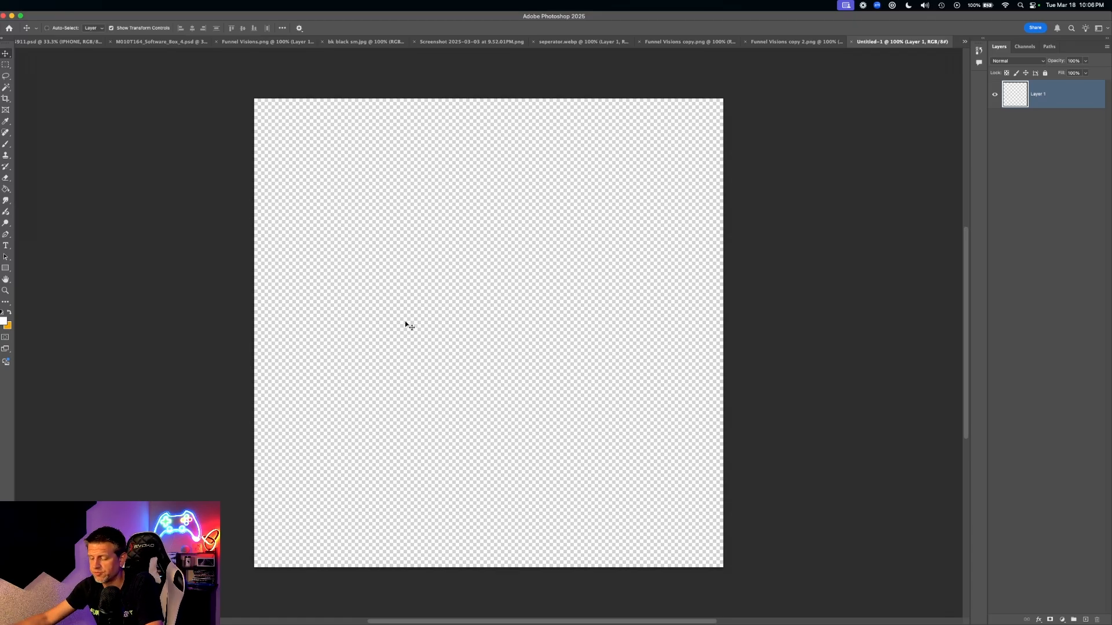
- Paste the laptop mockup into Untitled-1, scaled to about 48.55% and centred
{"action": "key", "text": "super+v"}
{"action": "left_click_drag", "start_coordinate": [255, 114], "coordinate": [821, 283]}
{"action": "left_click_drag", "start_coordinate": [863, 387], "coordinate": [287, 274]}
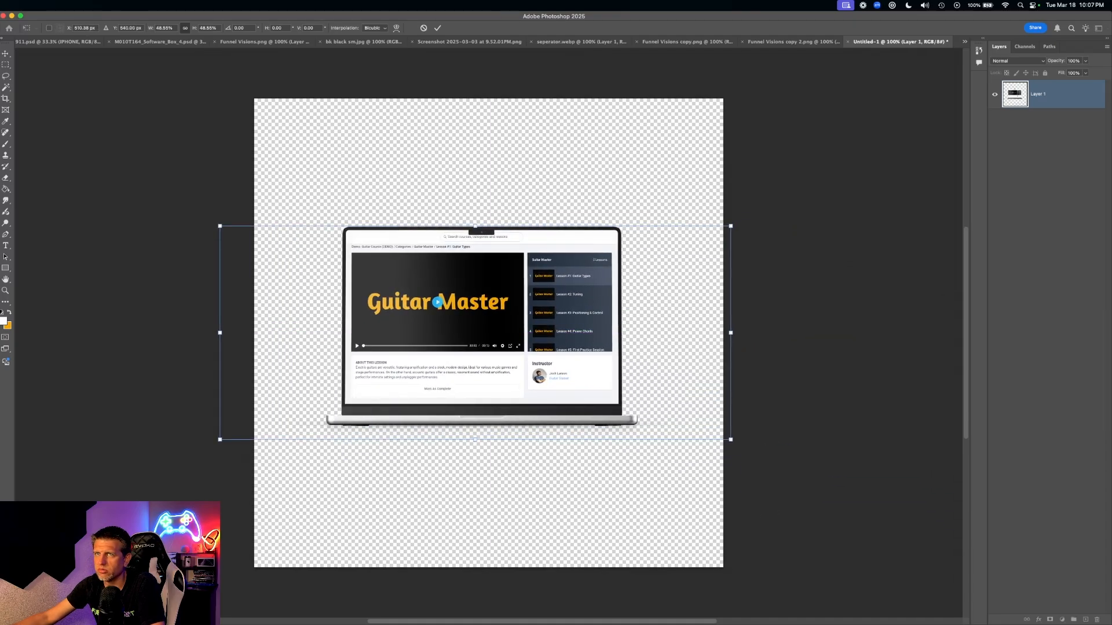
{"action": "key", "text": "Return"}
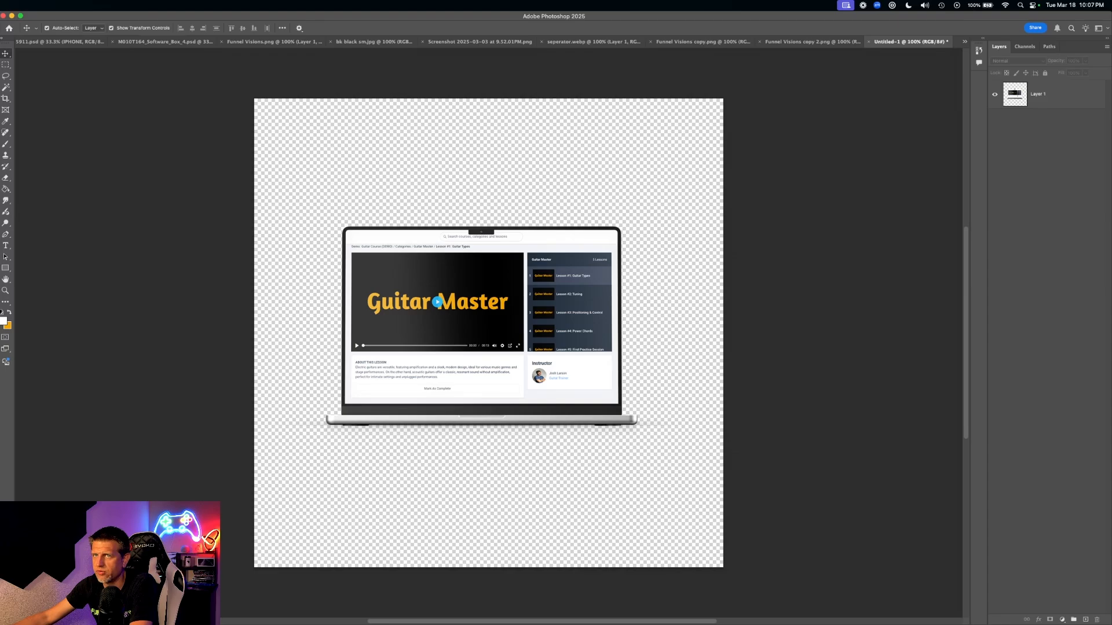
- Cancel a new-document dialog and settle the laptop at the canvas centre
{"action": "key", "text": "super+n"}
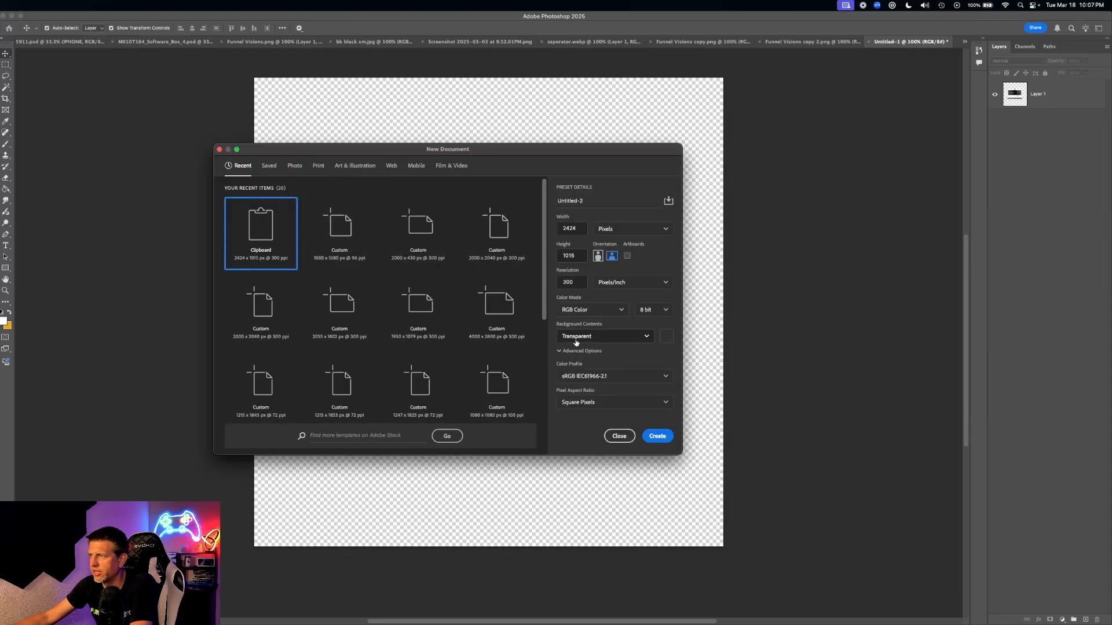
{"action": "left_click", "coordinate": [589, 338]}
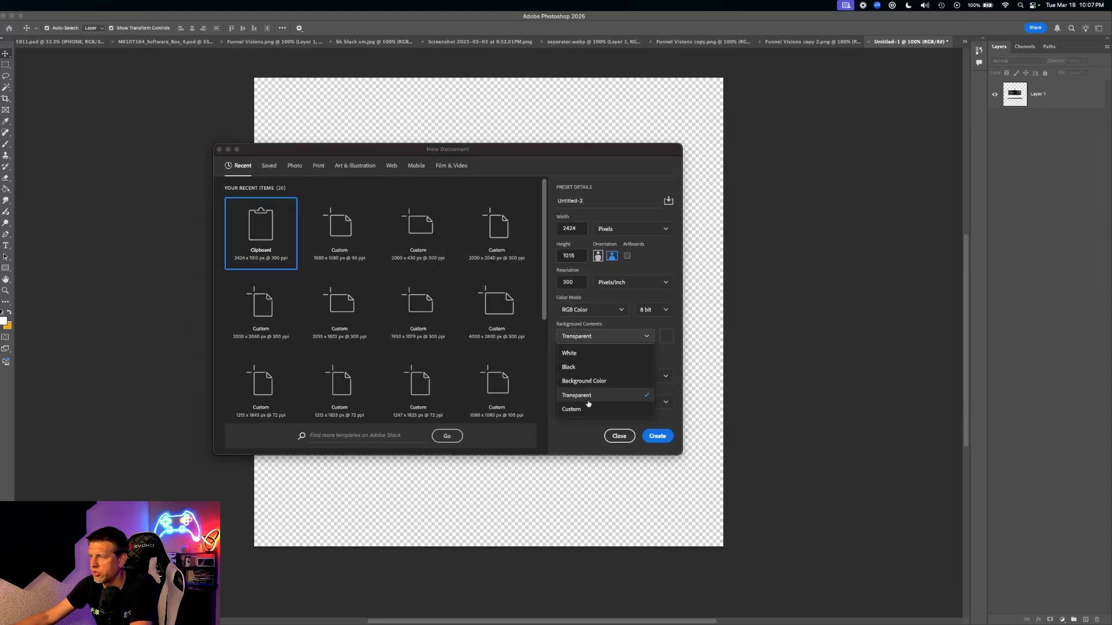
{"action": "left_click", "coordinate": [619, 436]}
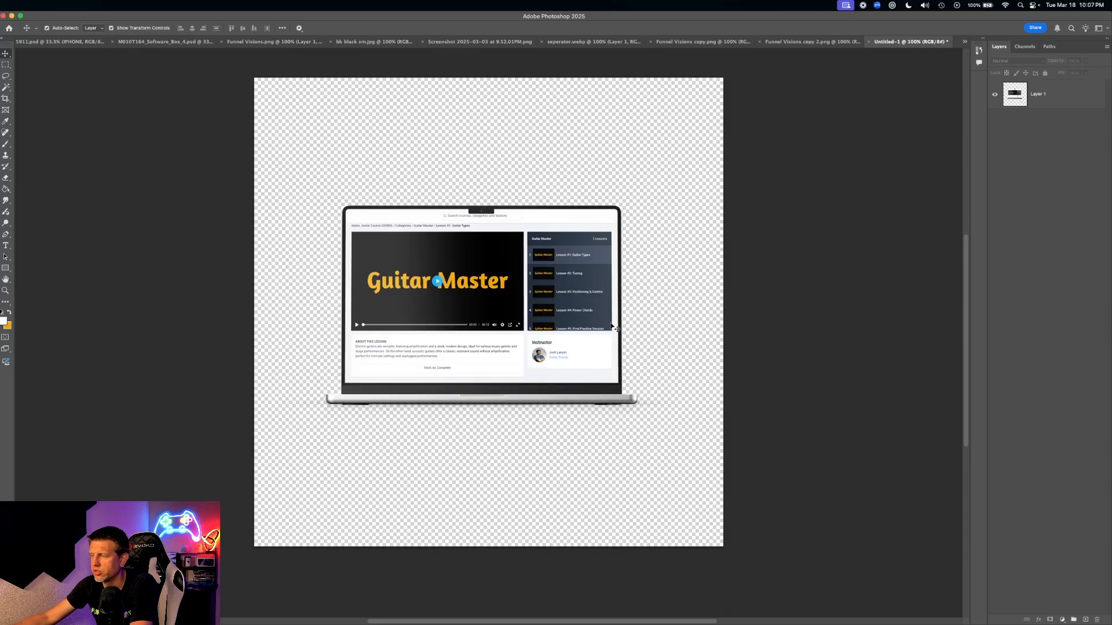
{"action": "mouse_move", "coordinate": [492, 289]}
{"action": "left_mouse_down"}
{"action": "mouse_move", "coordinate": [550, 365]}
{"action": "mouse_move", "coordinate": [507, 418]}
{"action": "mouse_move", "coordinate": [500, 274]}
{"action": "left_mouse_up"}
{"action": "left_click", "coordinate": [855, 262]}
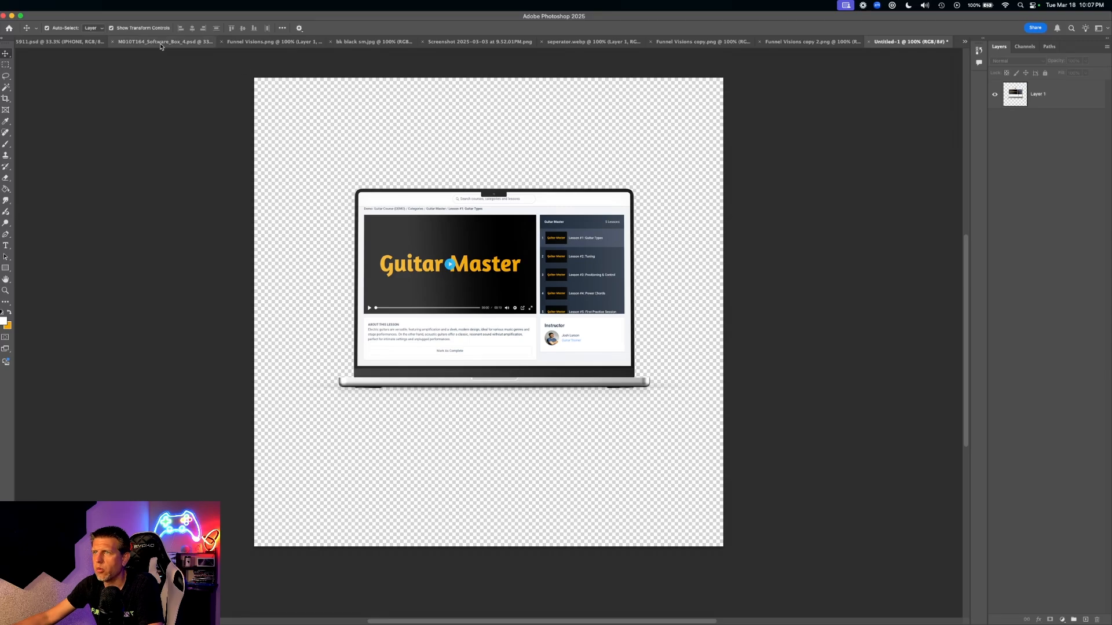
{"action": "left_click", "coordinate": [183, 42]}
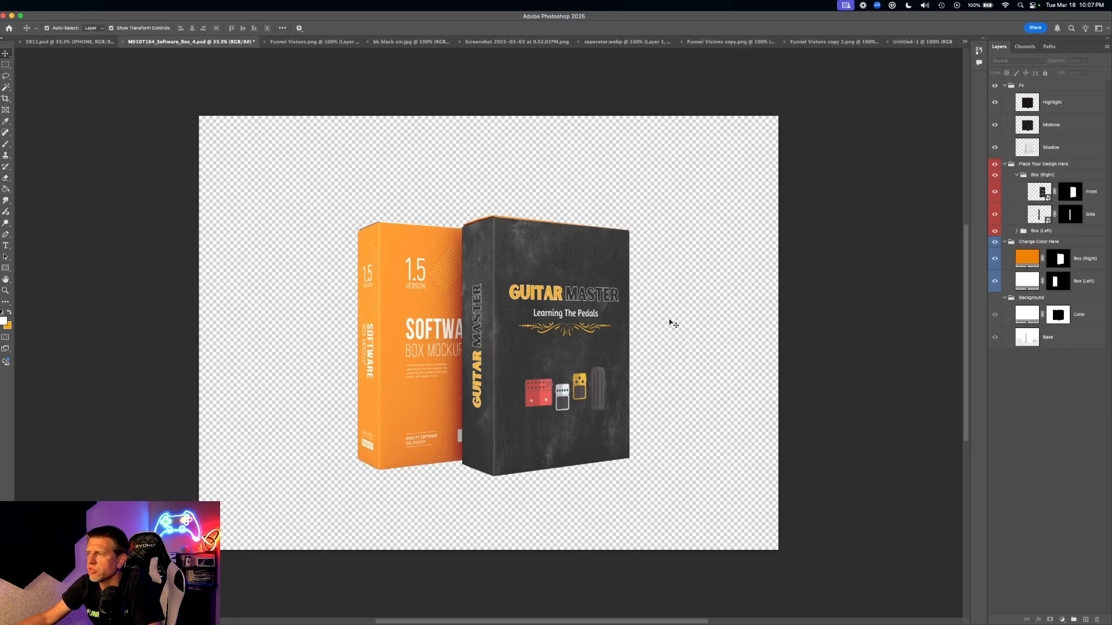
- Undo an accidental move of the Highlight overlay and reselect the Highlight layer
{"action": "left_click", "coordinate": [579, 347]}
{"action": "left_click_drag", "start_coordinate": [374, 324], "coordinate": [473, 303]}
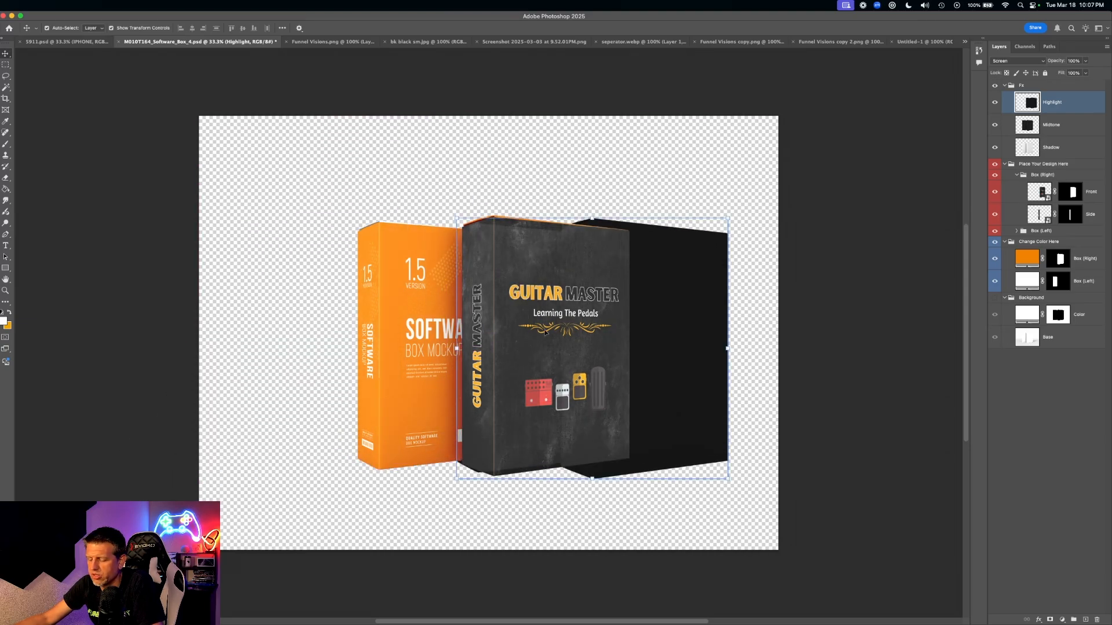
{"action": "key", "text": "super+z"}
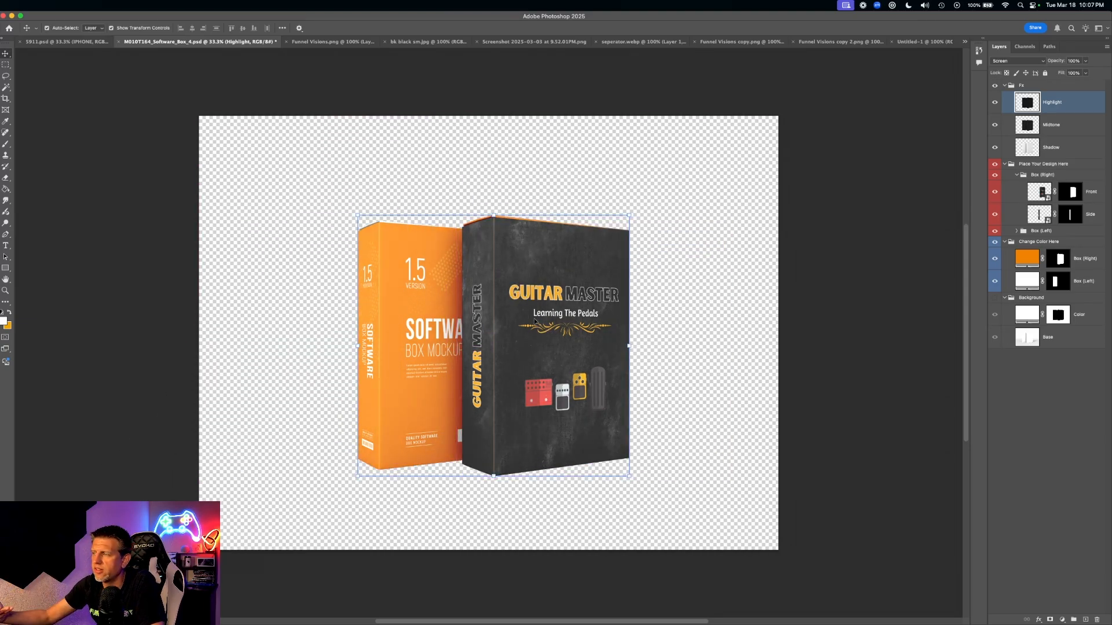
{"action": "left_click", "coordinate": [829, 293]}
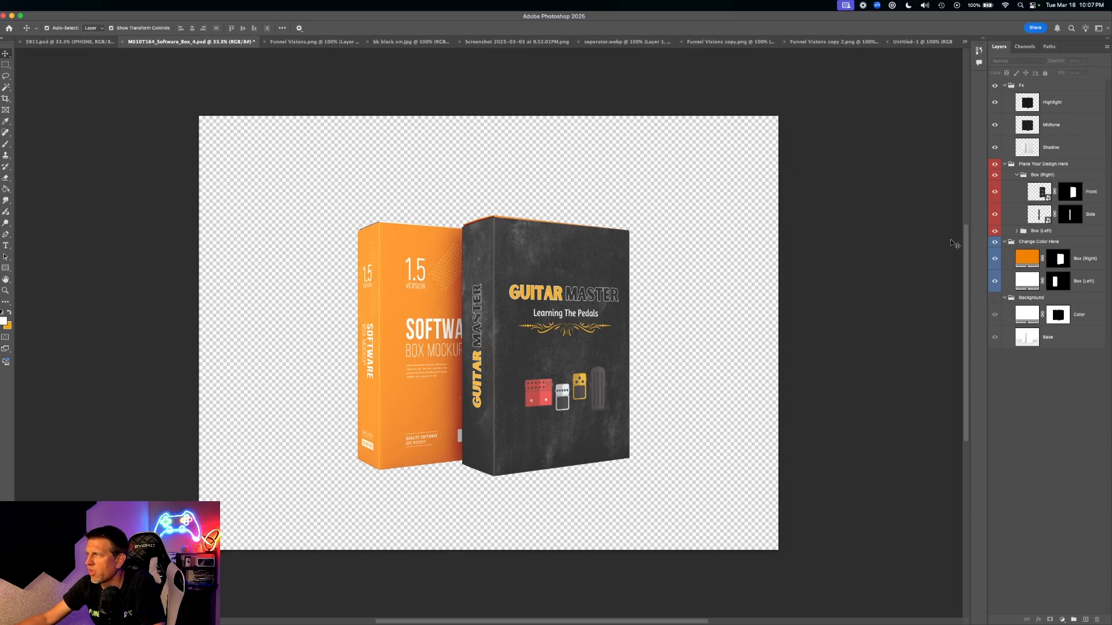
{"action": "left_click", "coordinate": [486, 276]}
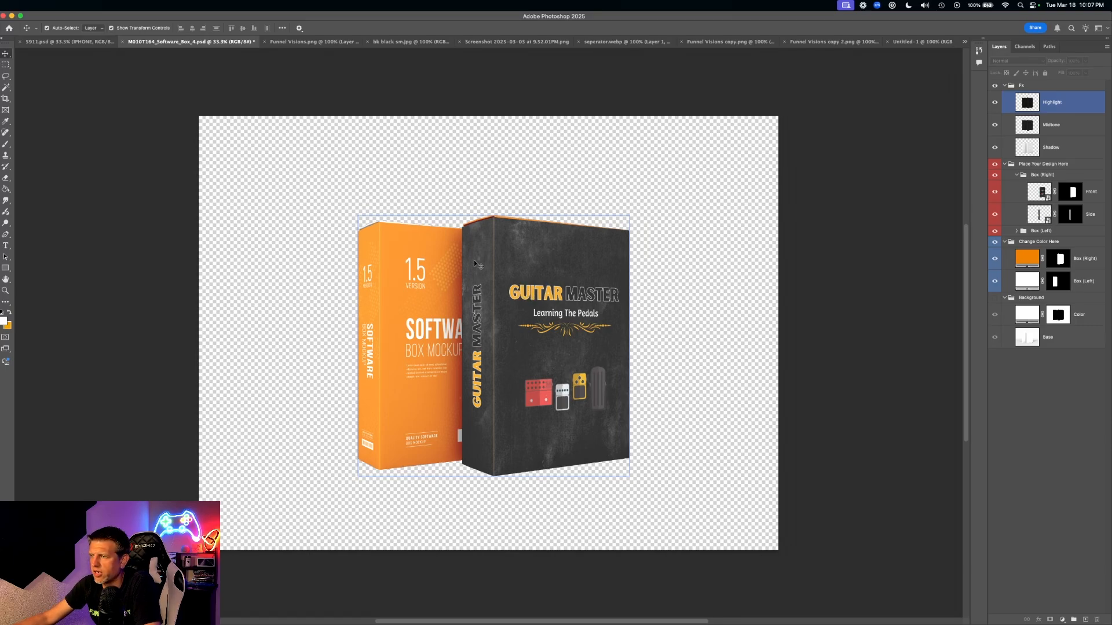
{"action": "left_click", "coordinate": [393, 303]}
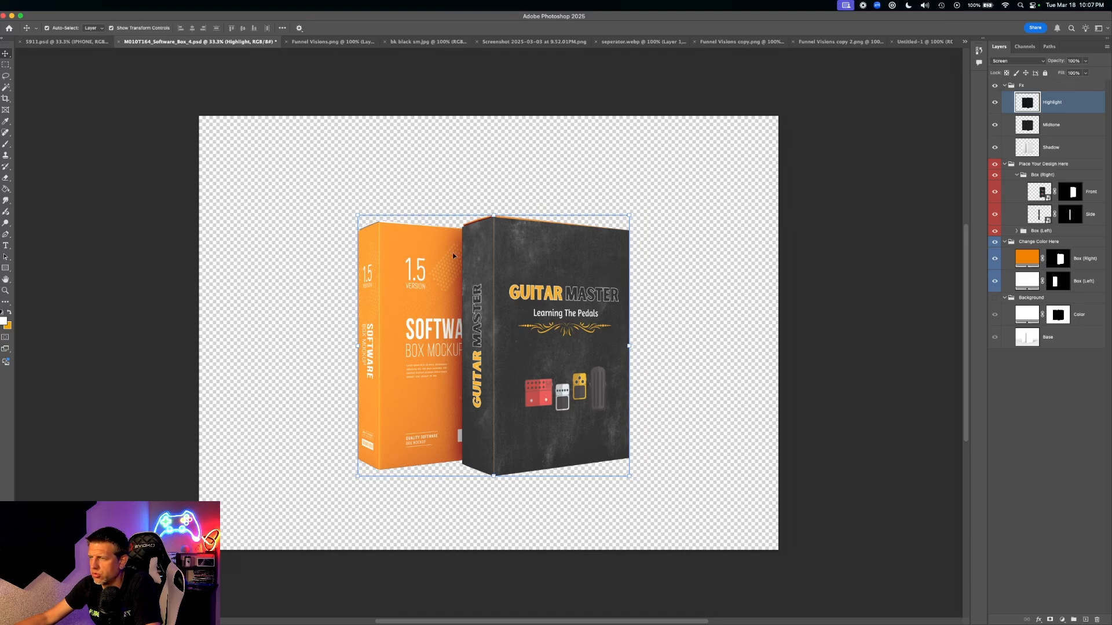
- Collapse the Place Your Design Here, Change Color Here and Background groups, then flatten, discarding hidden layers
{"action": "left_click", "coordinate": [1009, 166], "text": "super"}
{"action": "left_click", "coordinate": [1005, 165]}
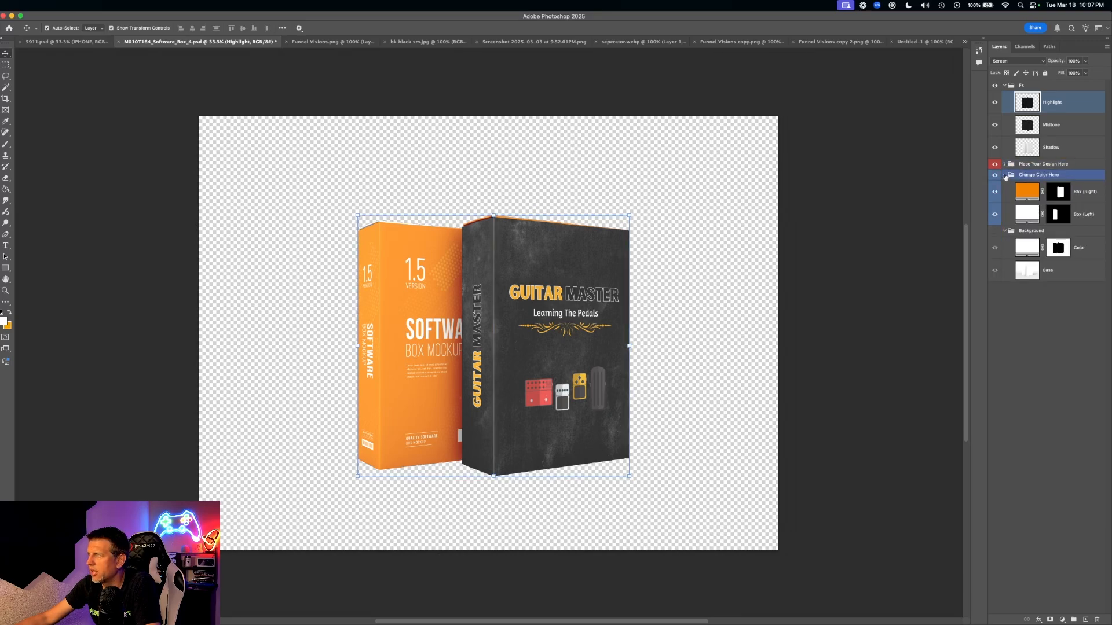
{"action": "left_click", "coordinate": [1005, 175]}
{"action": "left_click", "coordinate": [1005, 185]}
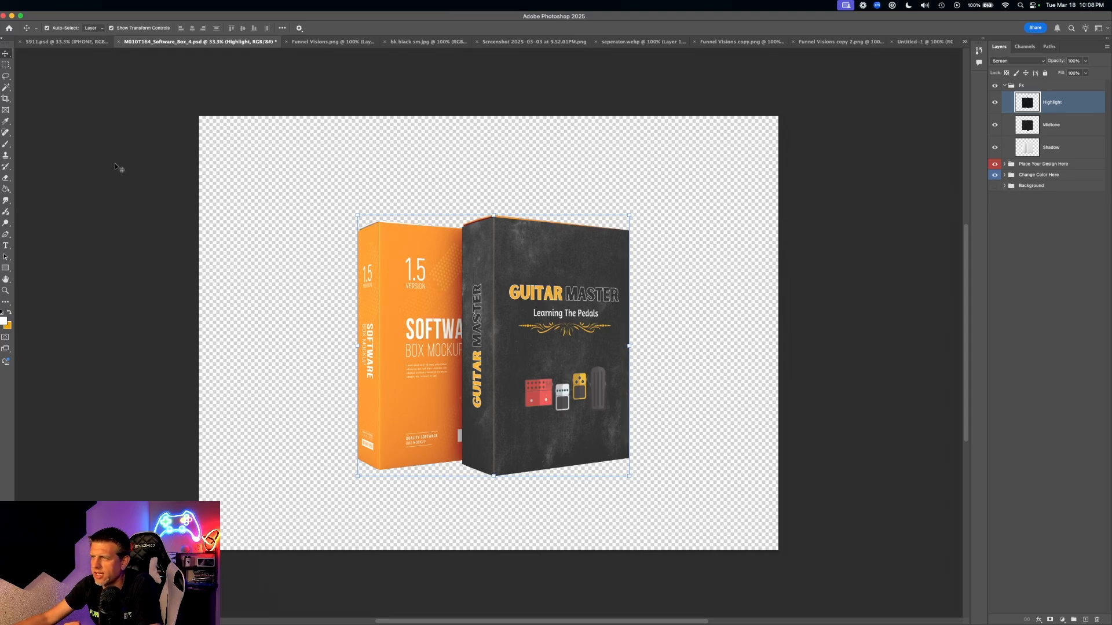
{"action": "left_click", "coordinate": [306, 151]}
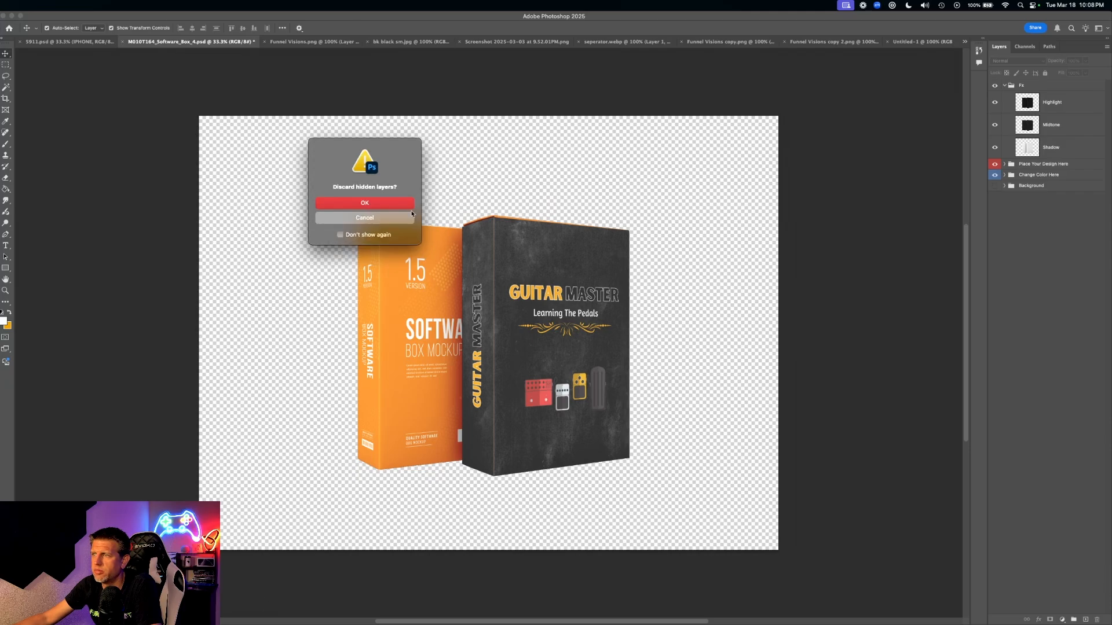
{"action": "left_click", "coordinate": [391, 203]}
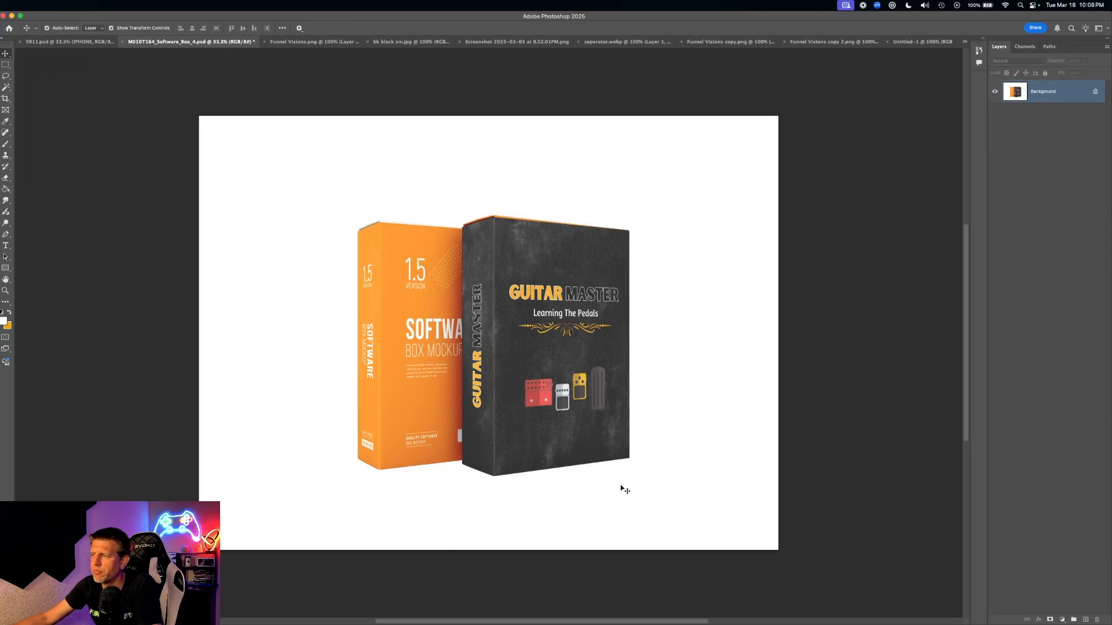
- Marquee-select the dark Guitar Master box and create a 1254 × 1919 px transparent document from the clipboard
{"action": "left_click", "coordinate": [6, 66]}
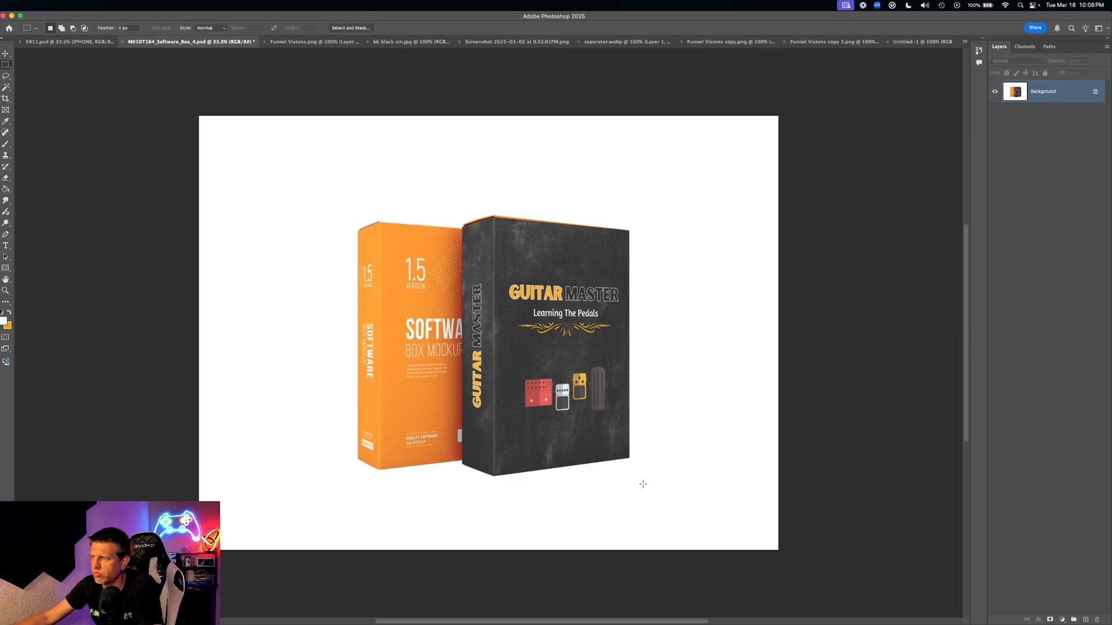
{"action": "left_click_drag", "start_coordinate": [644, 487], "coordinate": [463, 210]}
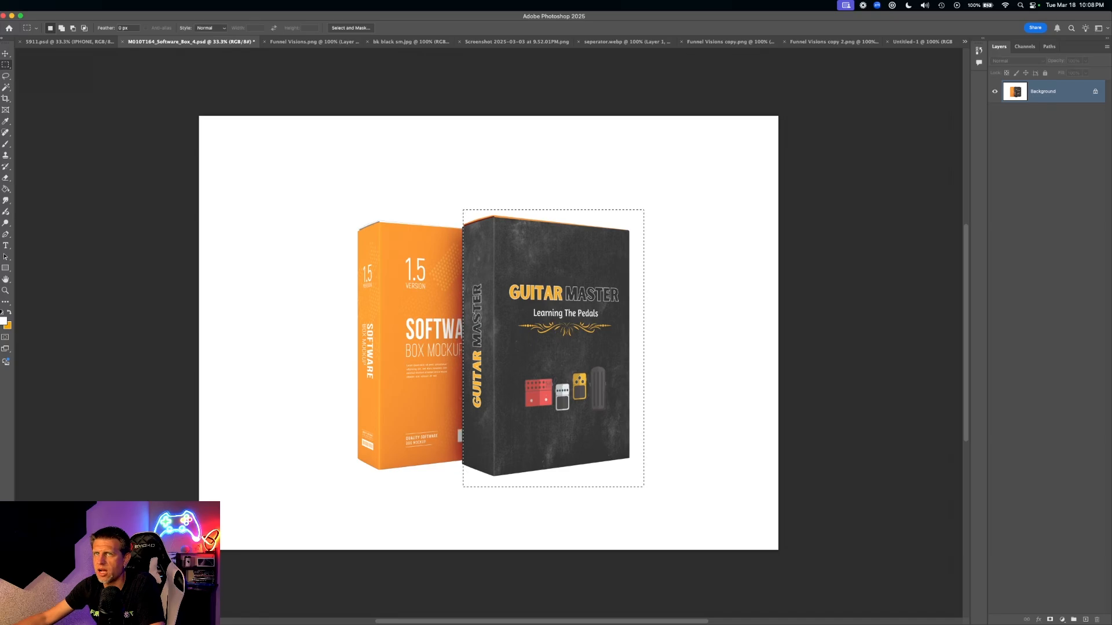
{"action": "key", "text": "super+n"}
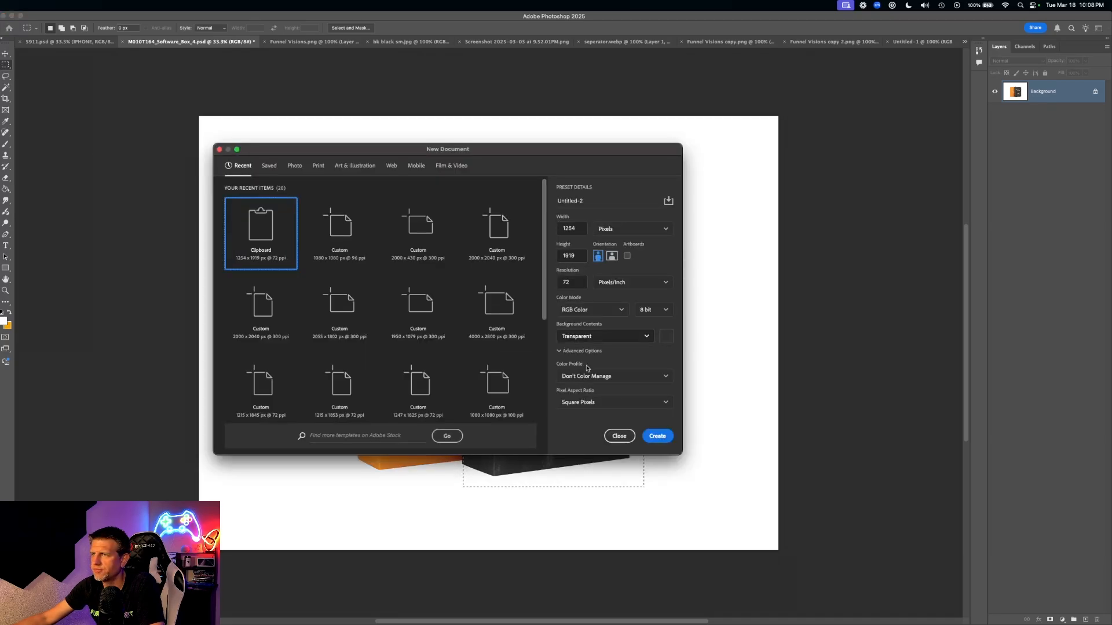
{"action": "left_click", "coordinate": [666, 436]}
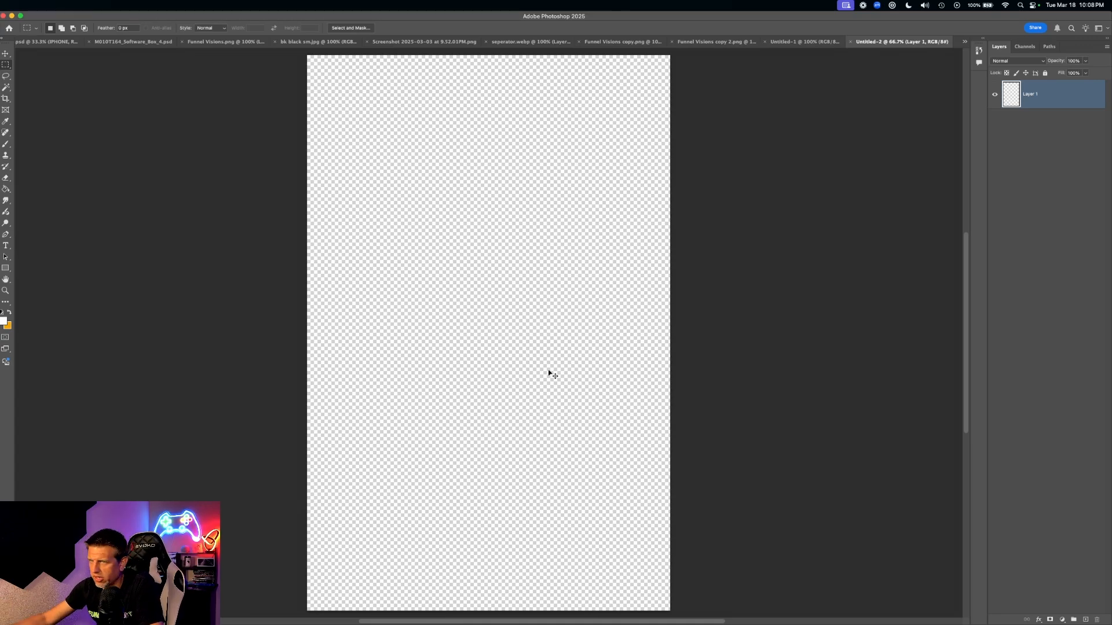
- Paste the dark box into Untitled-2, delete its white surround by colour selection, and select all
{"action": "key", "text": "super+v"}
{"action": "left_click", "coordinate": [6, 54]}
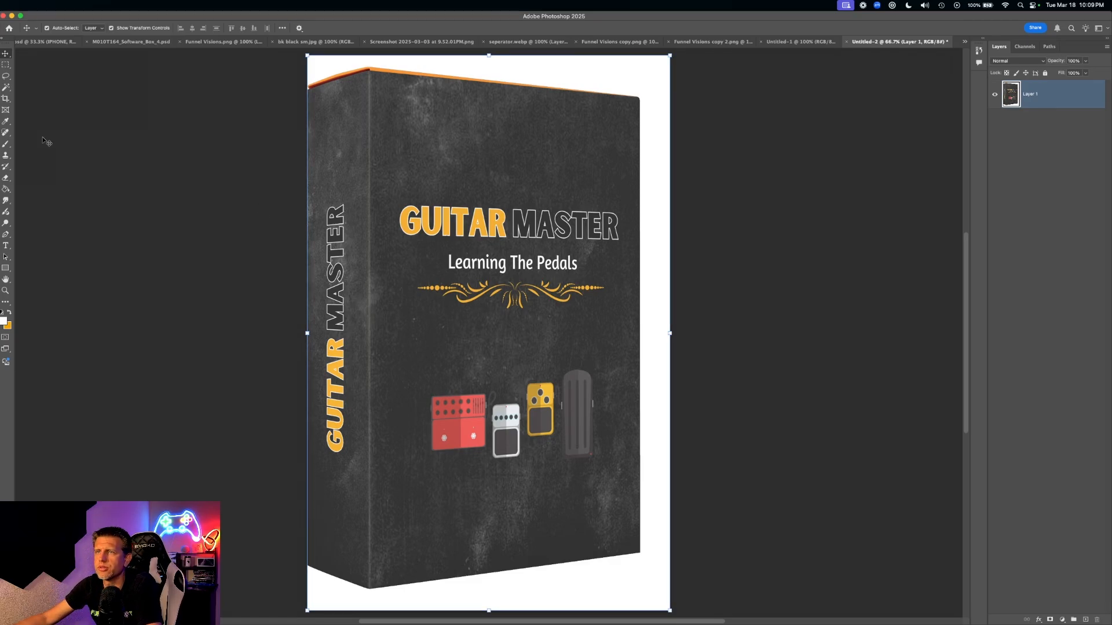
{"action": "left_click", "coordinate": [7, 66]}
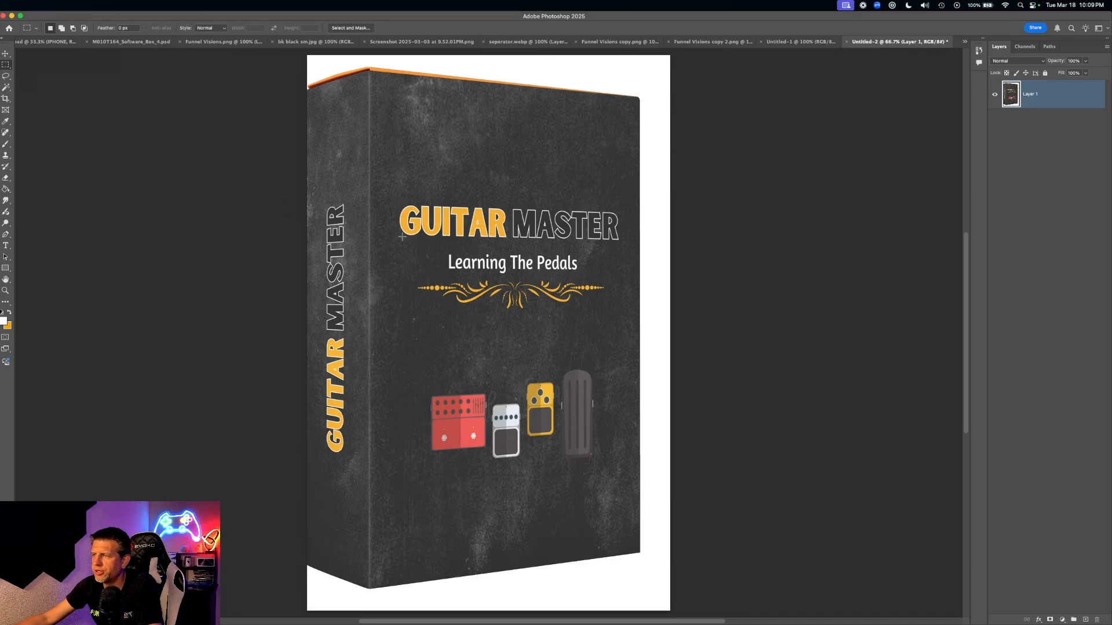
{"action": "left_click", "coordinate": [7, 88]}
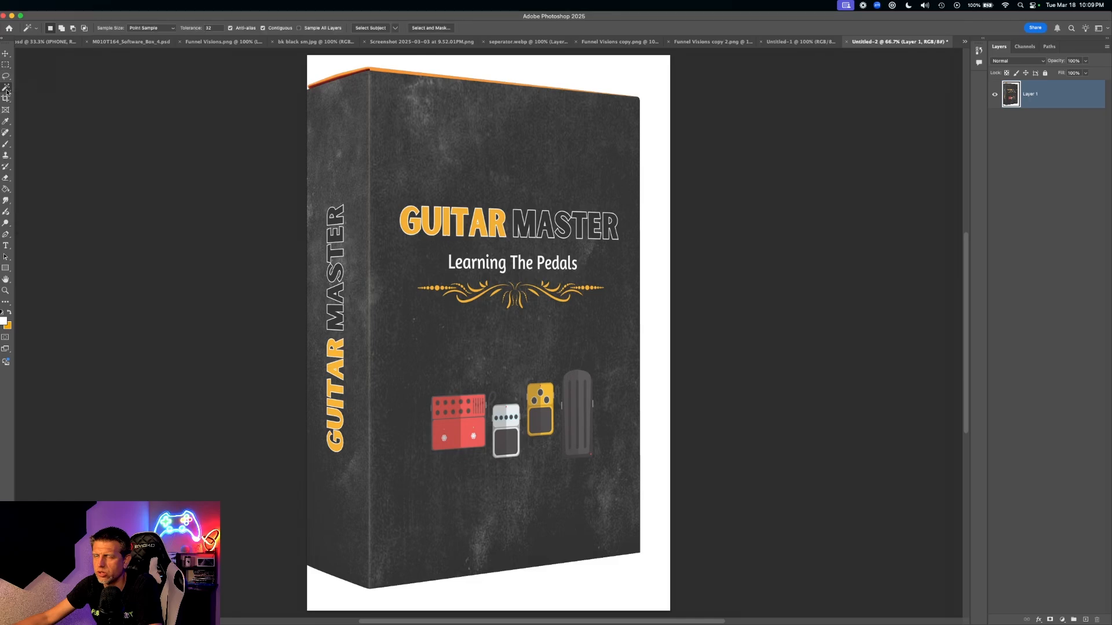
{"action": "left_click", "coordinate": [509, 70]}
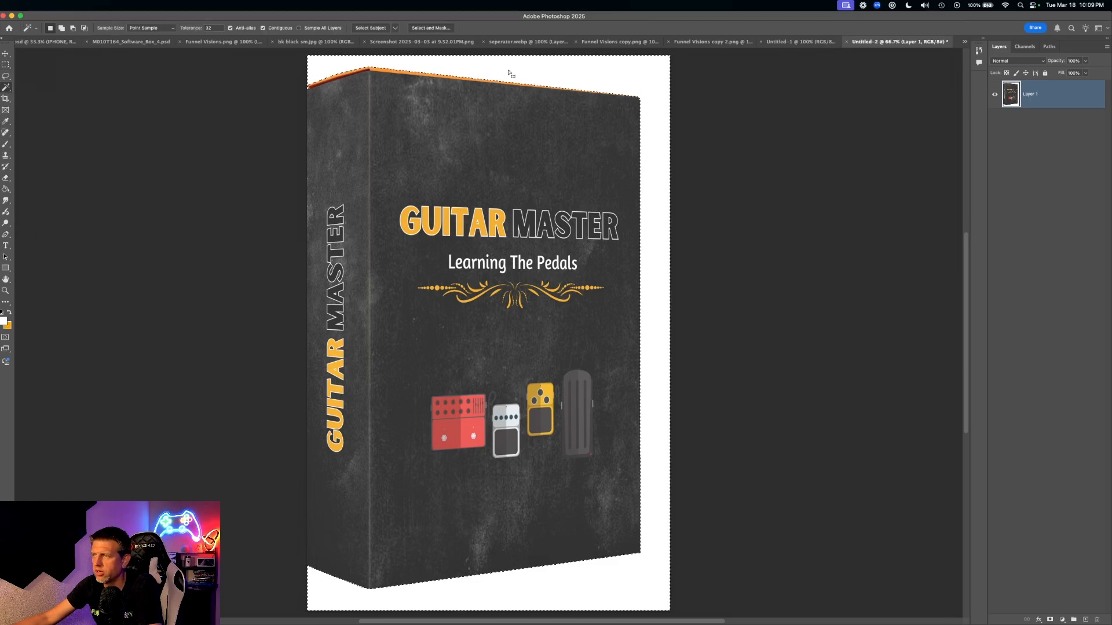
{"action": "key", "text": "Delete"}
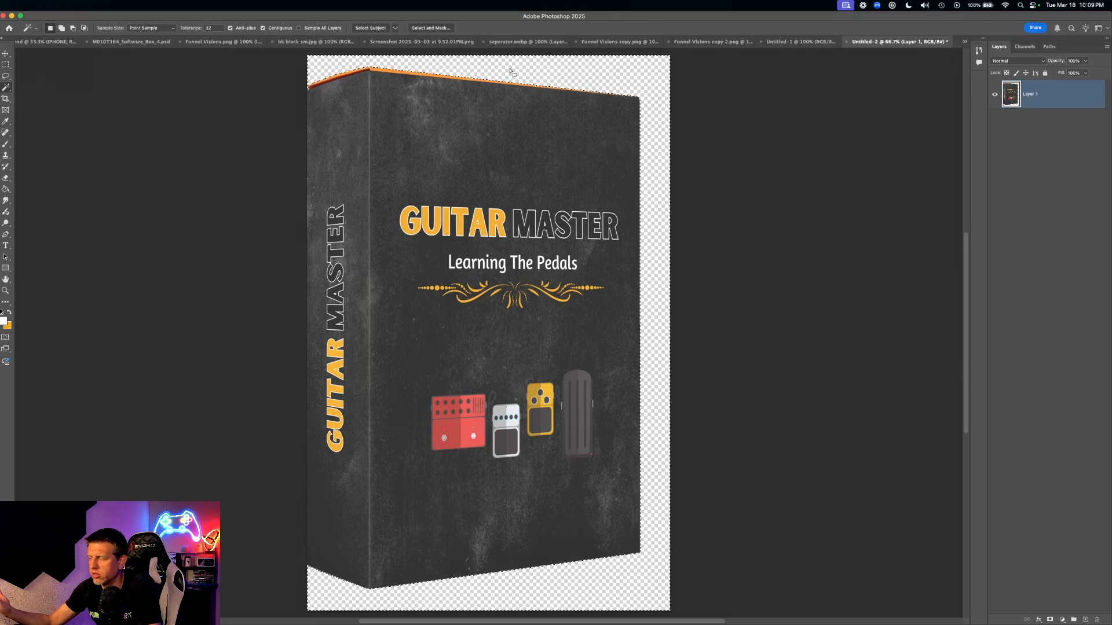
{"action": "key", "text": "super+d"}
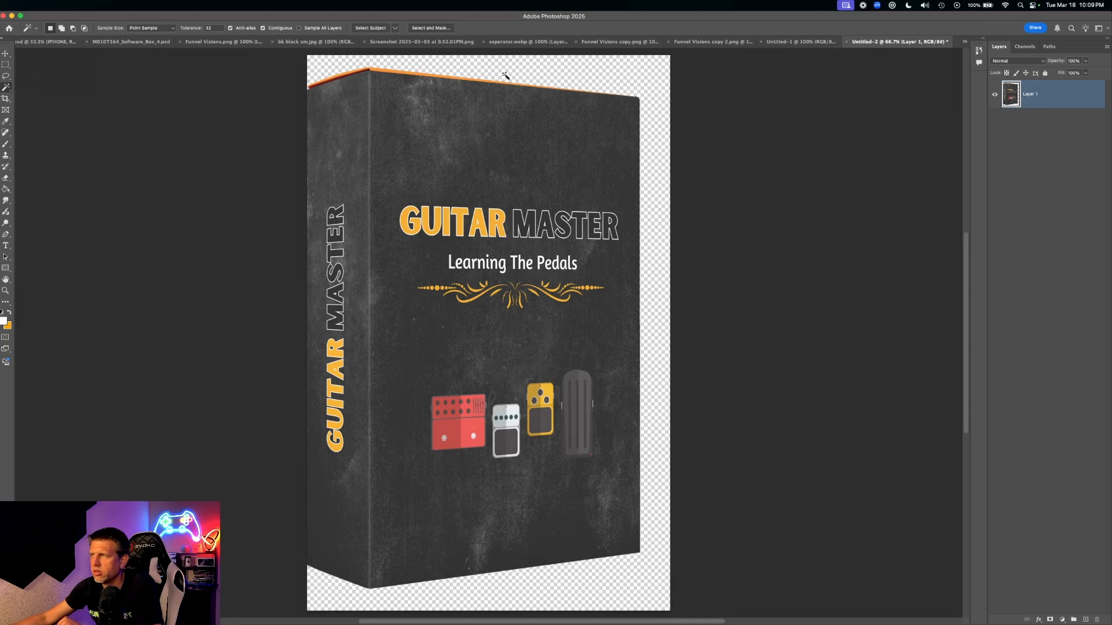
{"action": "key", "text": "super+a"}
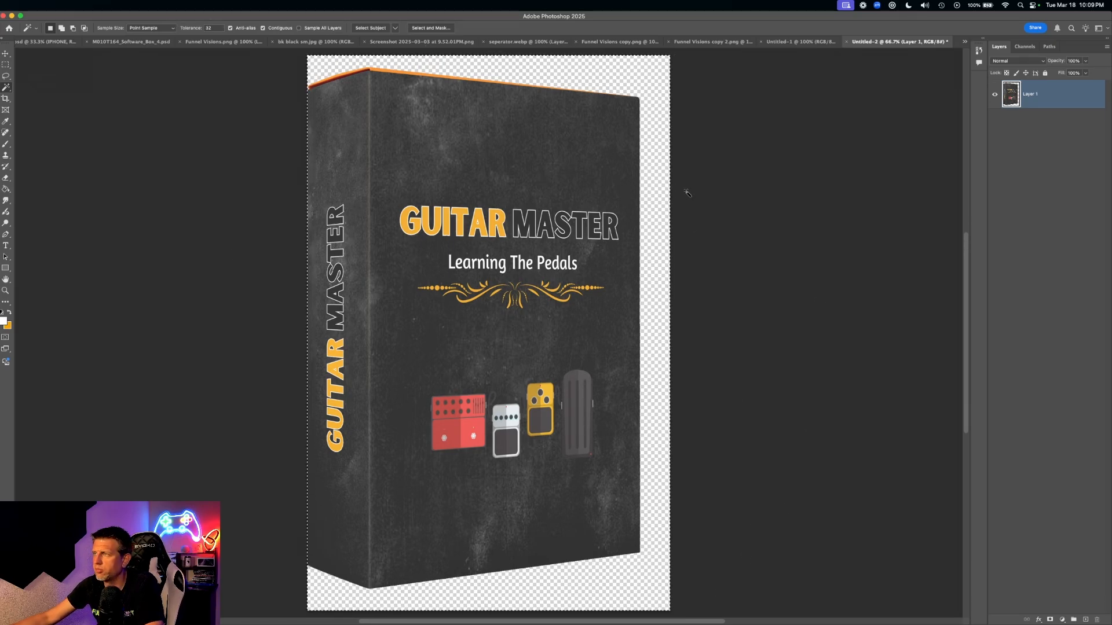
- Paste the box into Untitled-1 and shrink it to about quarter size over the laptop
{"action": "left_click", "coordinate": [790, 42]}
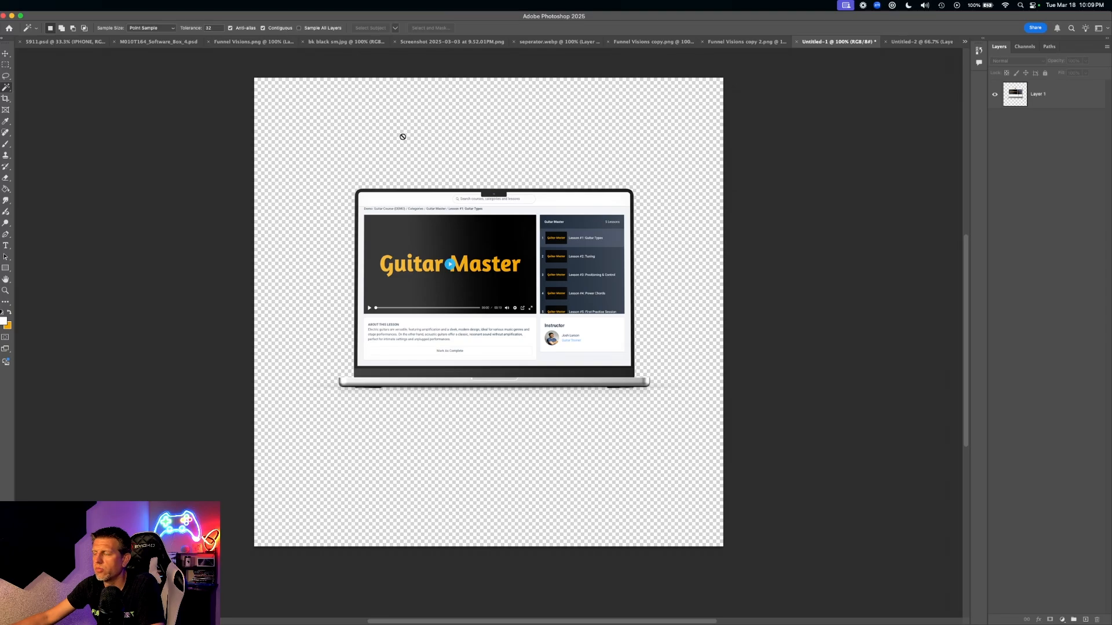
{"action": "key", "text": "super+v"}
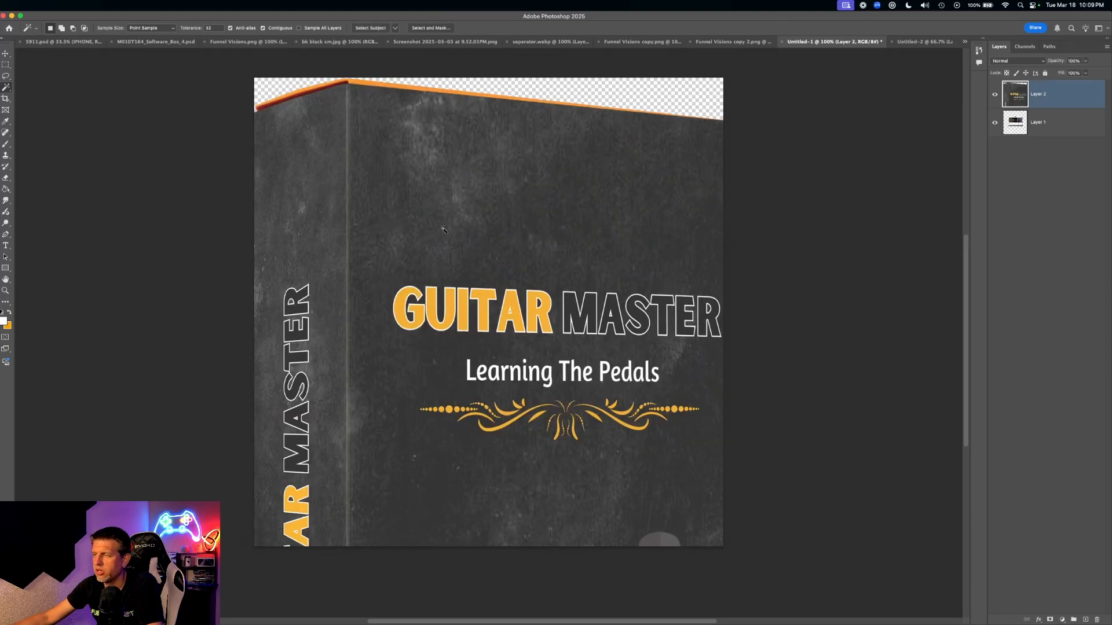
{"action": "key", "text": "super+t"}
{"action": "left_click_drag", "start_coordinate": [253, 76], "coordinate": [618, 542]}
{"action": "left_click_drag", "start_coordinate": [620, 591], "coordinate": [426, 258]}
{"action": "left_click_drag", "start_coordinate": [363, 222], "coordinate": [347, 361]}
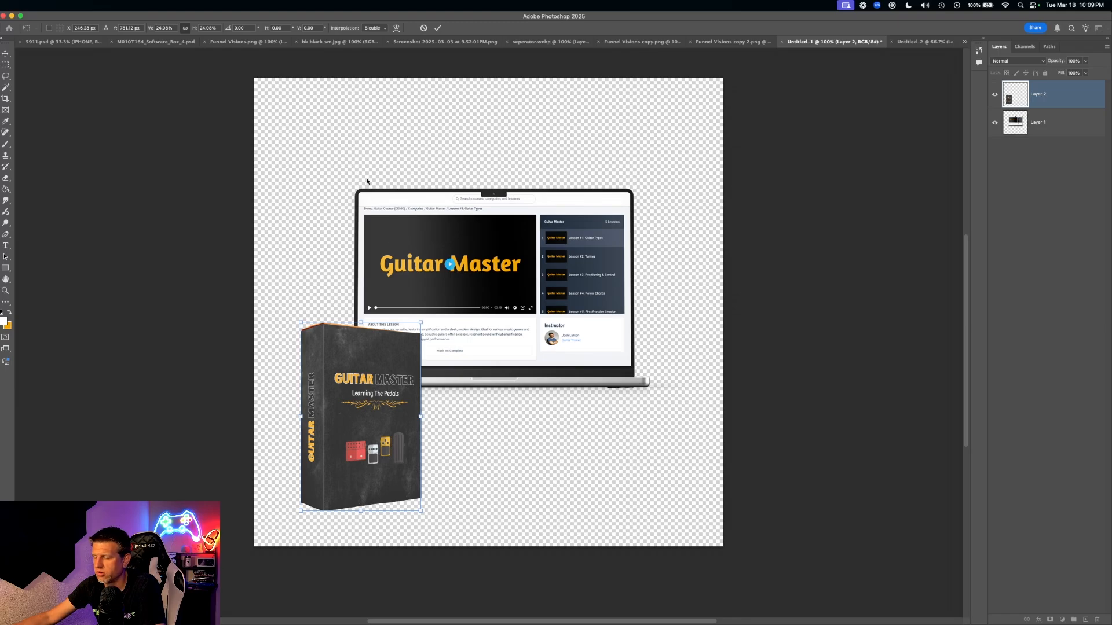
{"action": "left_click", "coordinate": [7, 55]}
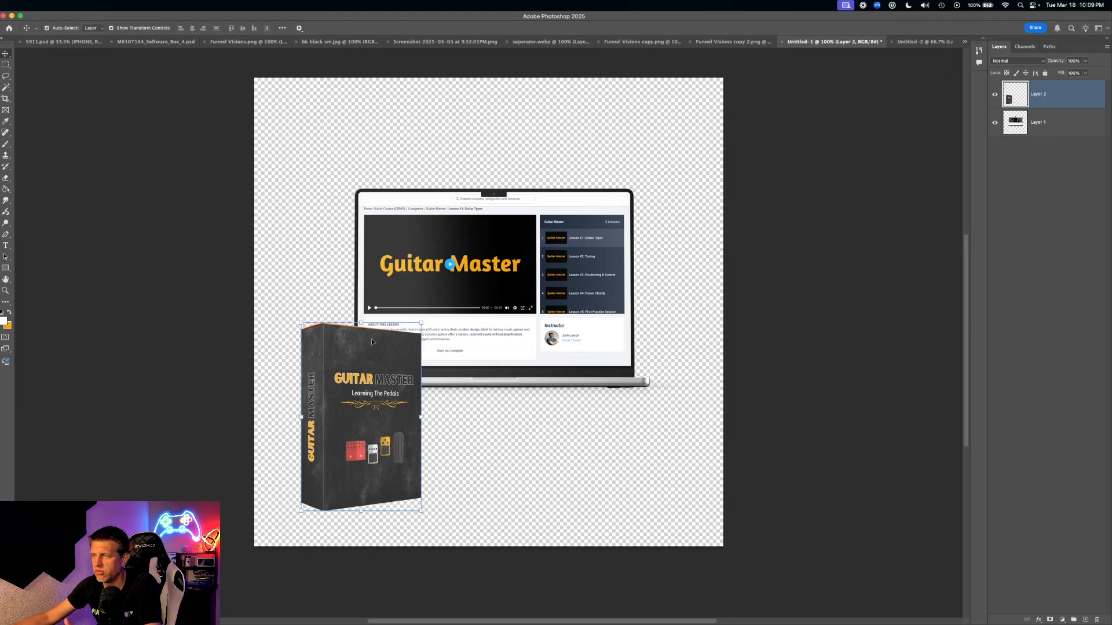
- Duplicate the box alongside, then scale all three boxes to about 85% beneath the laptop
{"action": "left_click", "coordinate": [484, 462]}
{"action": "left_click", "coordinate": [384, 431]}
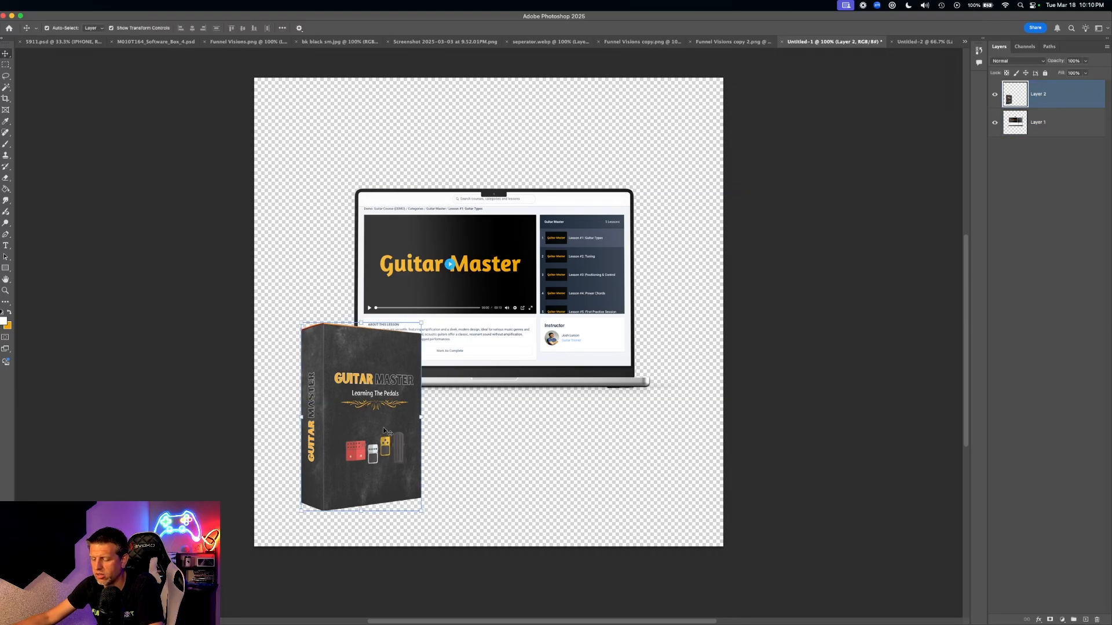
{"action": "left_click_drag", "start_coordinate": [361, 417], "coordinate": [630, 417]}
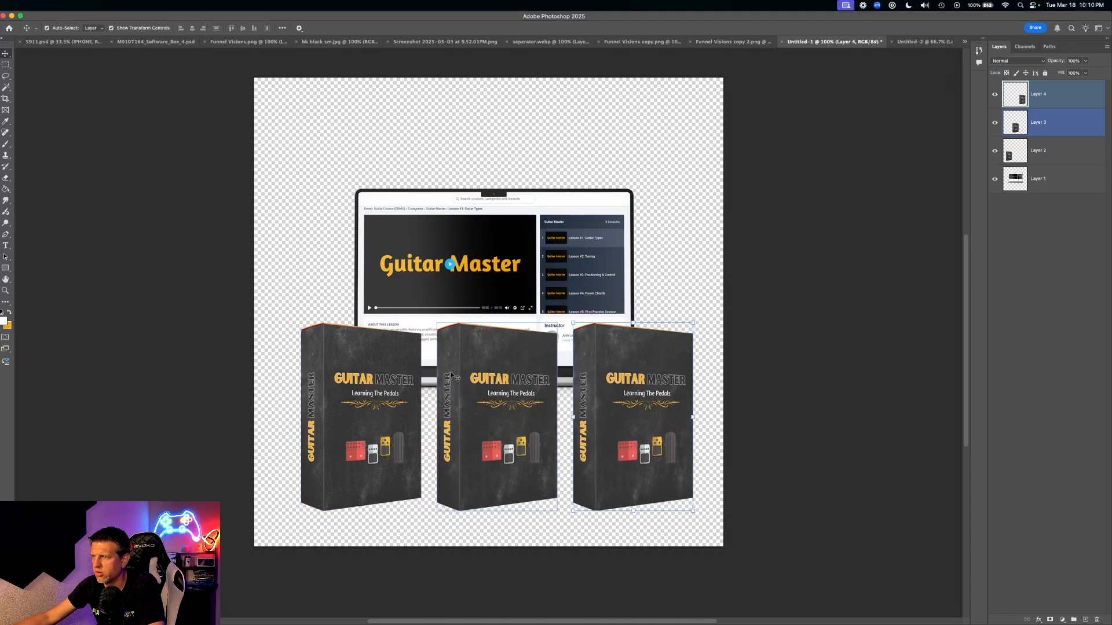
{"action": "left_click", "coordinate": [1042, 151], "text": "super"}
{"action": "left_click", "coordinate": [1052, 152], "text": "shift"}
{"action": "key", "text": "super+t"}
{"action": "left_click_drag", "start_coordinate": [697, 322], "coordinate": [638, 351]}
{"action": "left_click_drag", "start_coordinate": [544, 415], "coordinate": [567, 448]}
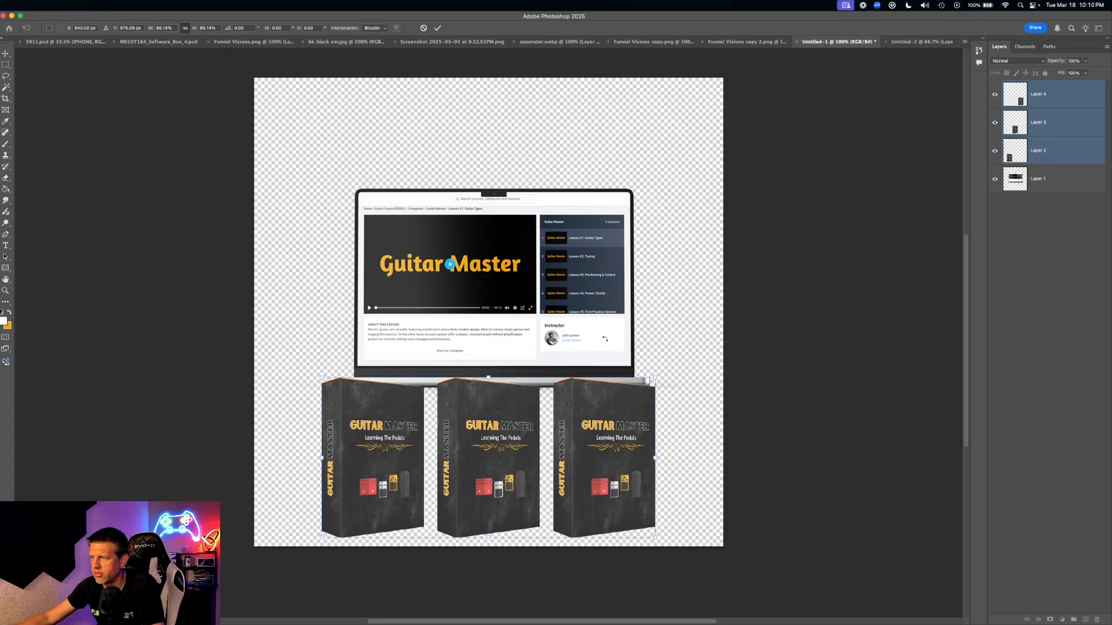
{"action": "mouse_move", "coordinate": [555, 446]}
{"action": "left_mouse_down"}
{"action": "mouse_move", "coordinate": [546, 149]}
{"action": "mouse_move", "coordinate": [564, 343]}
{"action": "mouse_move", "coordinate": [535, 456]}
{"action": "mouse_move", "coordinate": [542, 445]}
{"action": "left_mouse_up"}
{"action": "key", "text": "Return"}
{"action": "mouse_move", "coordinate": [530, 274]}
{"action": "left_mouse_down"}
{"action": "mouse_move", "coordinate": [502, 296]}
{"action": "mouse_move", "coordinate": [523, 284]}
{"action": "left_mouse_up"}
{"action": "key", "text": "ctrl+t"}
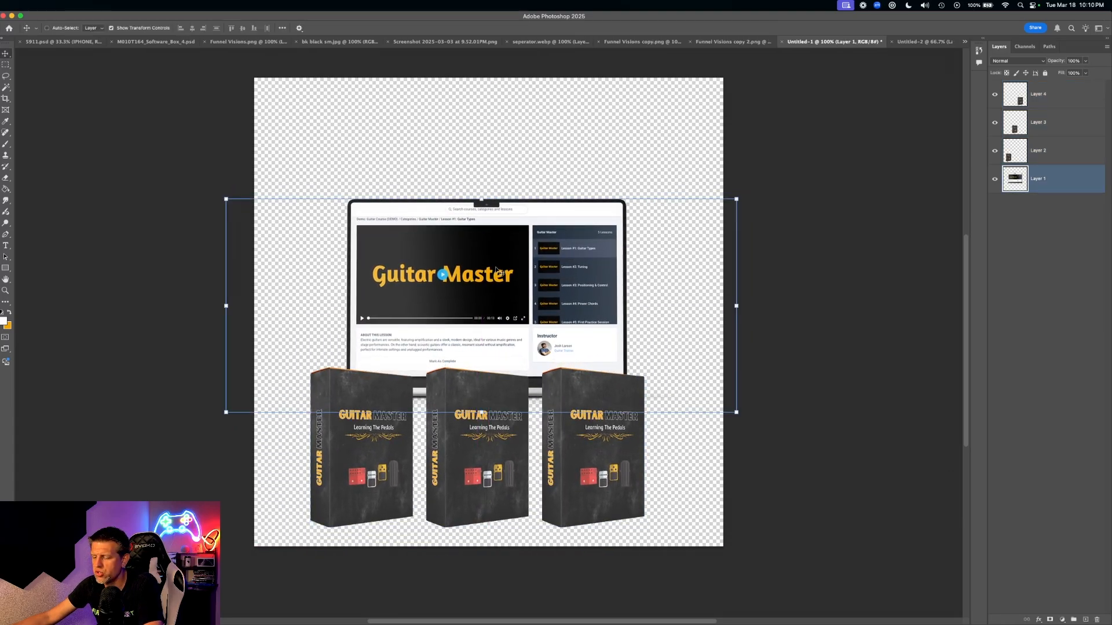
- Enlarge the laptop mockup to 124% and shift it to the left
{"action": "left_click_drag", "start_coordinate": [746, 199], "coordinate": [868, 146]}
{"action": "left_click_drag", "start_coordinate": [517, 312], "coordinate": [427, 355]}
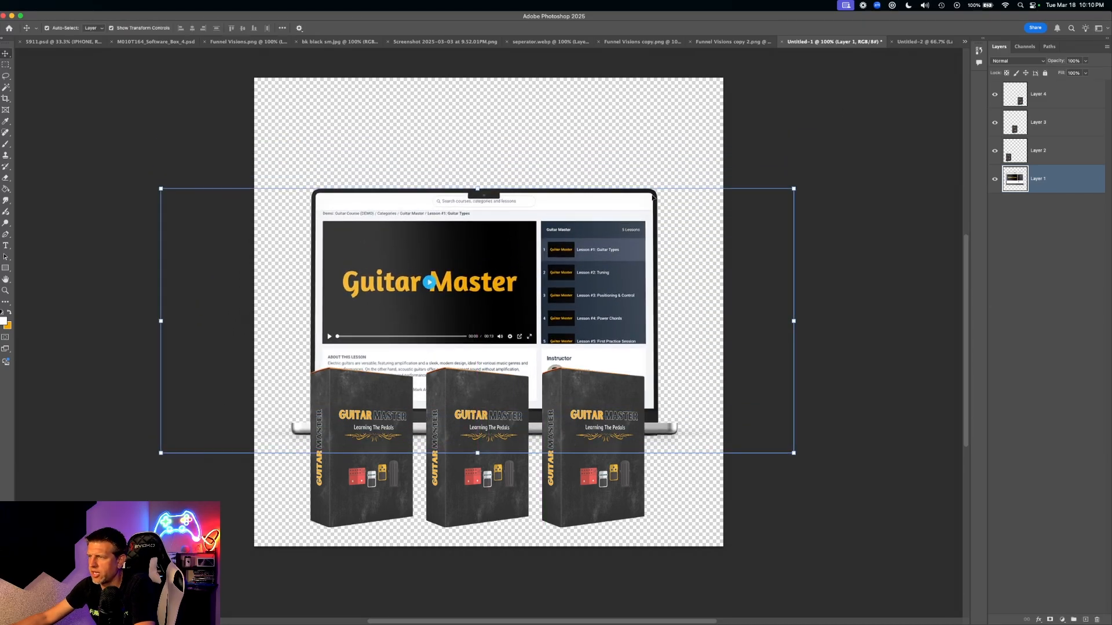
{"action": "key", "text": "Return"}
{"action": "left_click", "coordinate": [397, 428]}
{"action": "left_click", "coordinate": [444, 338]}
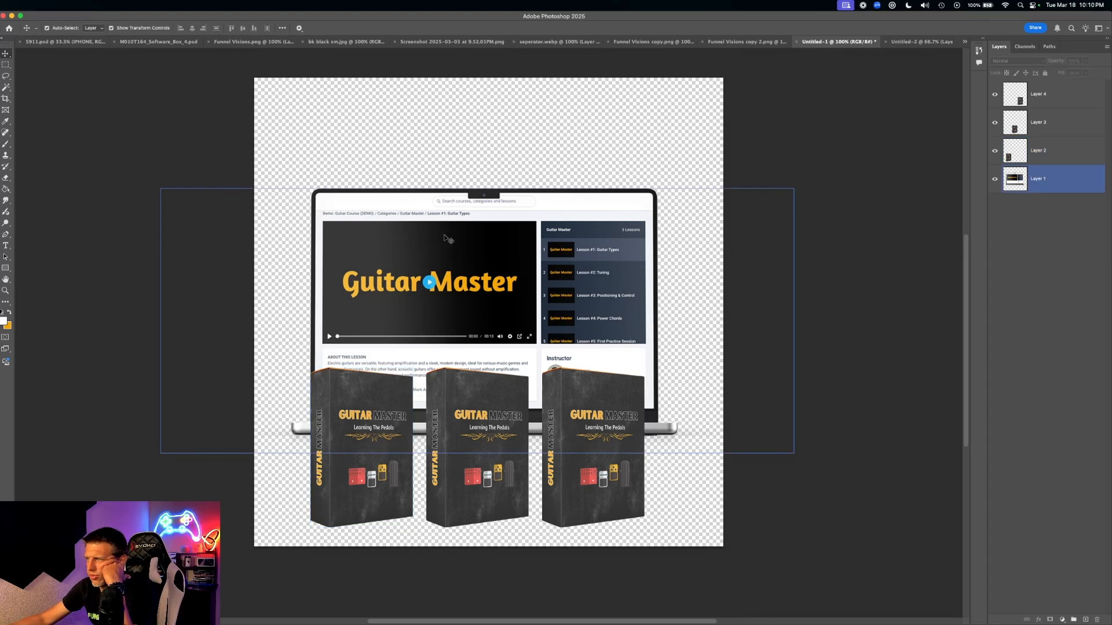
- Space the three Guitar Master boxes evenly in a row and restack their layers
{"action": "mouse_move", "coordinate": [352, 457]}
{"action": "left_mouse_down"}
{"action": "mouse_move", "coordinate": [297, 438]}
{"action": "mouse_move", "coordinate": [299, 455]}
{"action": "mouse_move", "coordinate": [371, 458]}
{"action": "mouse_move", "coordinate": [307, 457]}
{"action": "mouse_move", "coordinate": [363, 462]}
{"action": "mouse_move", "coordinate": [324, 458]}
{"action": "mouse_move", "coordinate": [476, 443]}
{"action": "mouse_move", "coordinate": [416, 462]}
{"action": "mouse_move", "coordinate": [362, 464]}
{"action": "mouse_move", "coordinate": [456, 469]}
{"action": "mouse_move", "coordinate": [359, 453]}
{"action": "left_mouse_up"}
{"action": "left_click_drag", "start_coordinate": [570, 451], "coordinate": [596, 443]}
{"action": "left_click", "coordinate": [1058, 127], "text": "shift"}
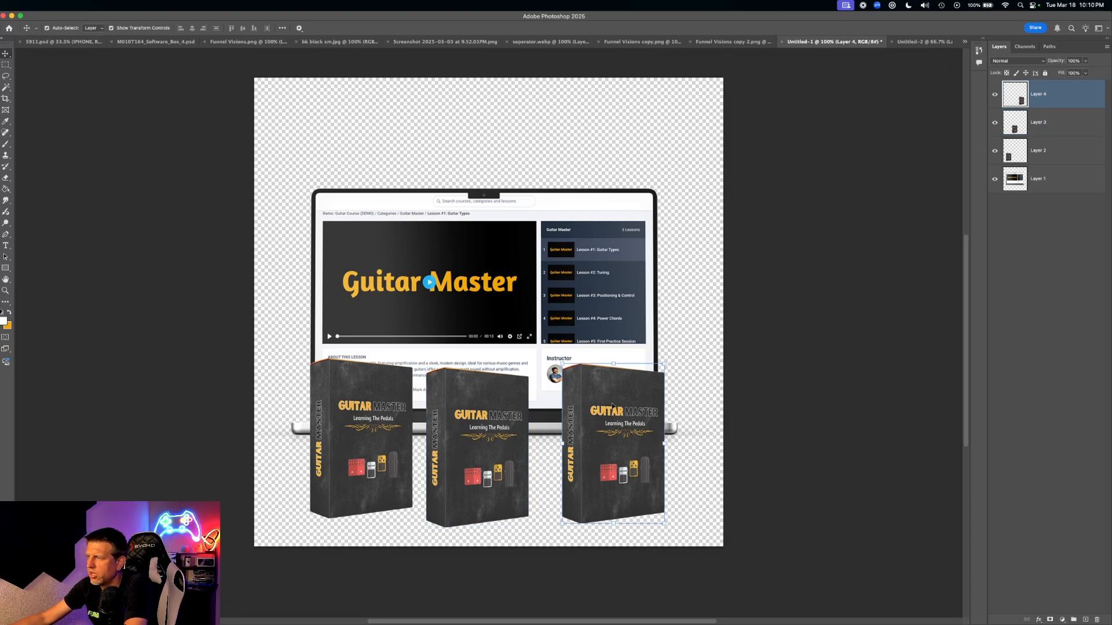
{"action": "mouse_move", "coordinate": [629, 420]}
{"action": "left_mouse_down"}
{"action": "mouse_move", "coordinate": [637, 415]}
{"action": "mouse_move", "coordinate": [630, 424]}
{"action": "left_mouse_up"}
{"action": "left_click_drag", "start_coordinate": [1045, 103], "coordinate": [1042, 155]}
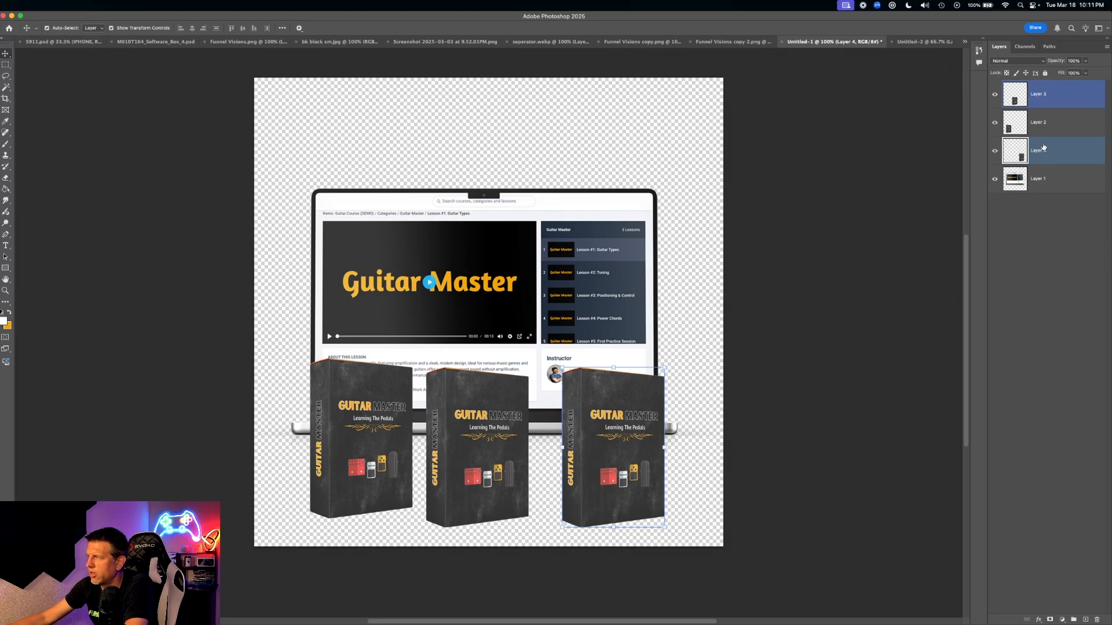
{"action": "mouse_move", "coordinate": [615, 425]}
{"action": "left_mouse_down"}
{"action": "mouse_move", "coordinate": [457, 425]}
{"action": "mouse_move", "coordinate": [637, 424]}
{"action": "mouse_move", "coordinate": [621, 424]}
{"action": "left_mouse_up"}
{"action": "left_click_drag", "start_coordinate": [1047, 156], "coordinate": [1054, 104]}
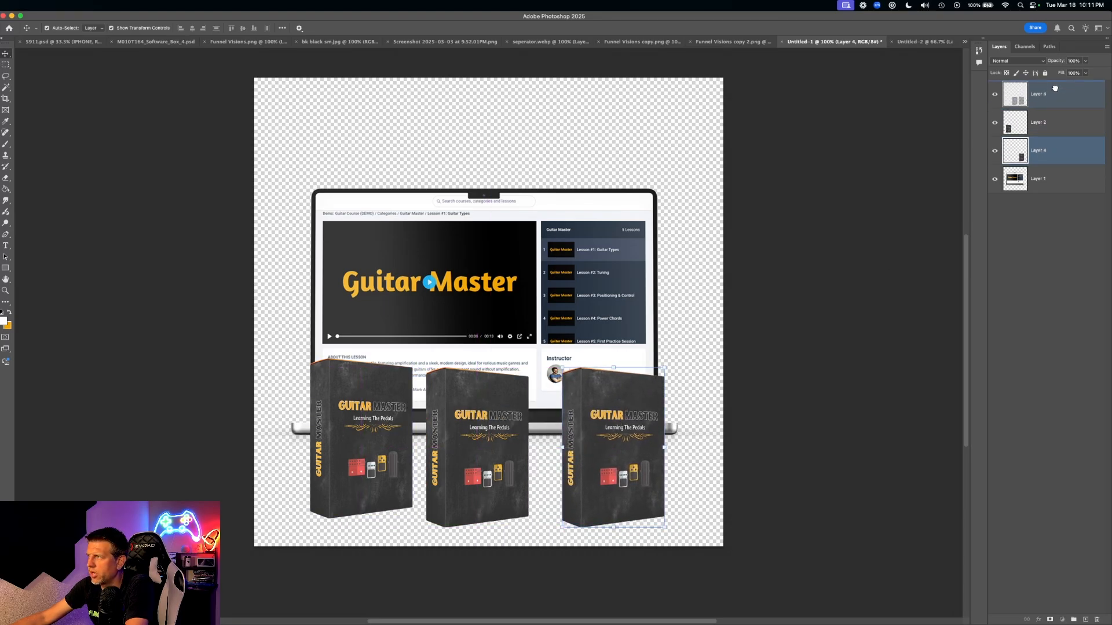
{"action": "left_click", "coordinate": [523, 486], "text": "shift"}
{"action": "mouse_move", "coordinate": [455, 445]}
{"action": "left_mouse_down"}
{"action": "mouse_move", "coordinate": [443, 443]}
{"action": "mouse_move", "coordinate": [459, 435]}
{"action": "left_mouse_up"}
{"action": "left_click_drag", "start_coordinate": [578, 449], "coordinate": [564, 437]}
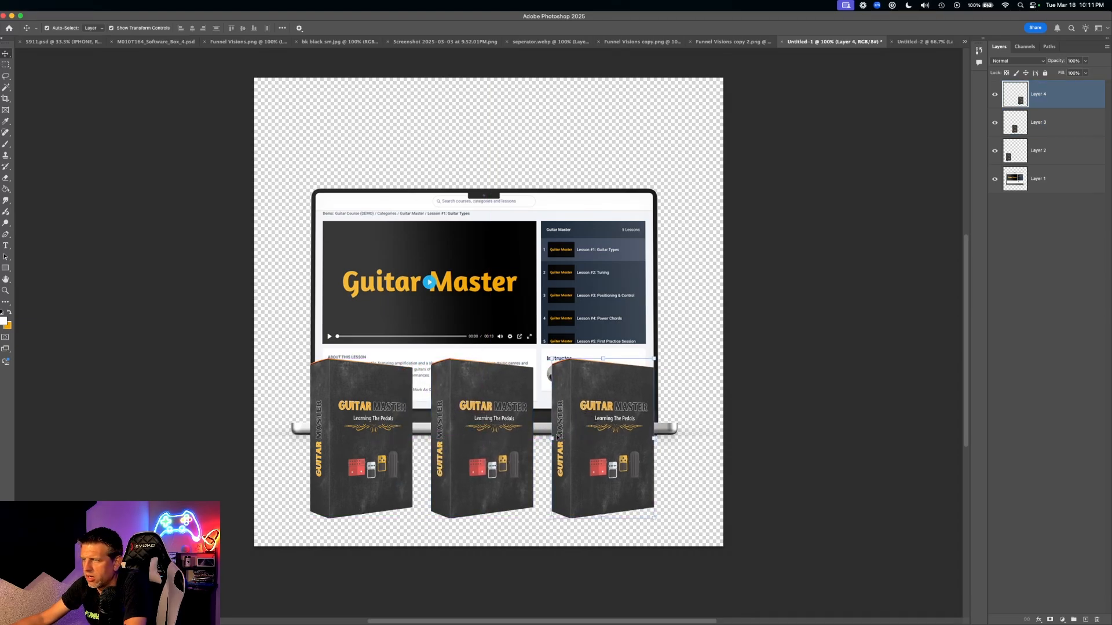
{"action": "key", "text": "ctrl+Up"}
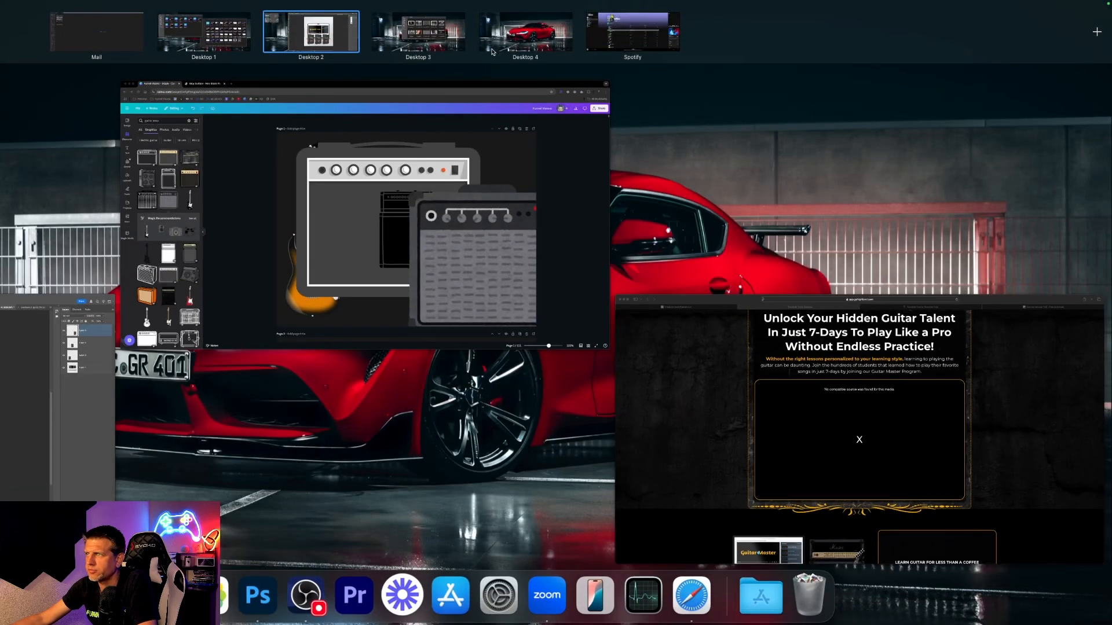
{"action": "left_click", "coordinate": [420, 224]}
{"action": "left_click", "coordinate": [174, 19]}
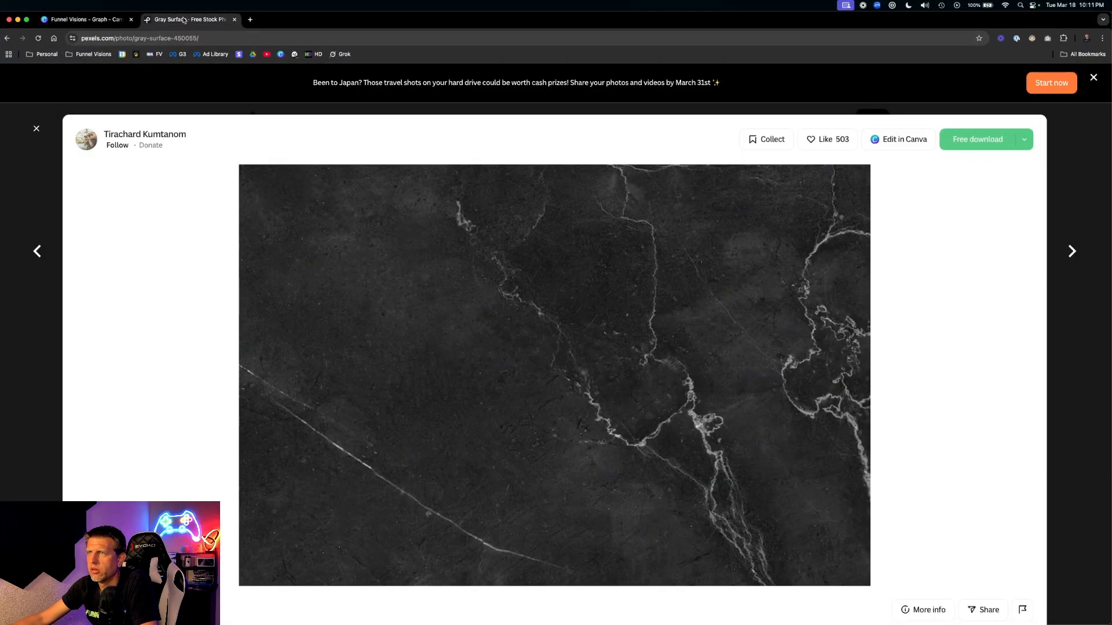
{"action": "key", "text": "ctrl+Up"}
{"action": "left_click", "coordinate": [716, 203]}
{"action": "scroll", "coordinate": [644, 318], "scroll_direction": "down", "scroll_amount": 10}
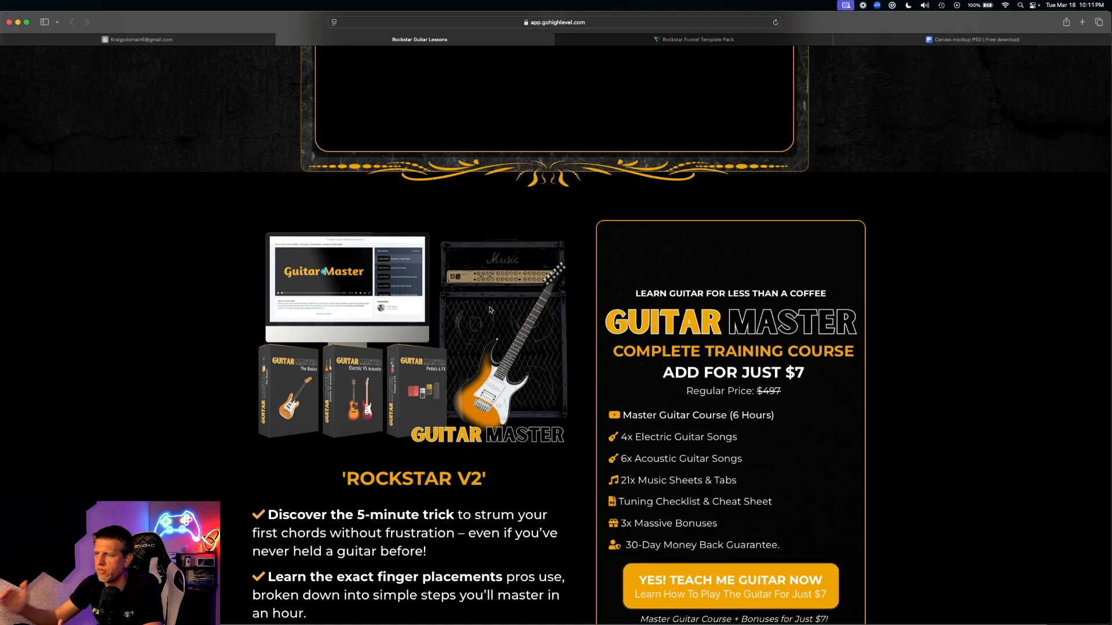
{"action": "left_click", "coordinate": [214, 41]}
{"action": "left_click", "coordinate": [399, 40]}
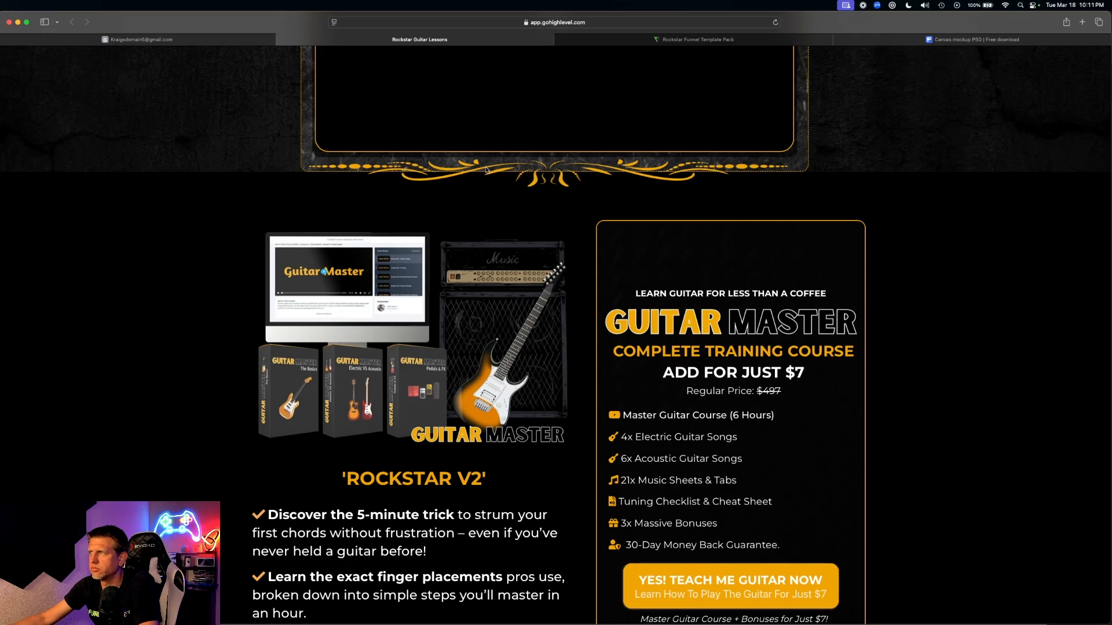
{"action": "key", "text": "ctrl+Up"}
{"action": "left_click", "coordinate": [28, 154]}
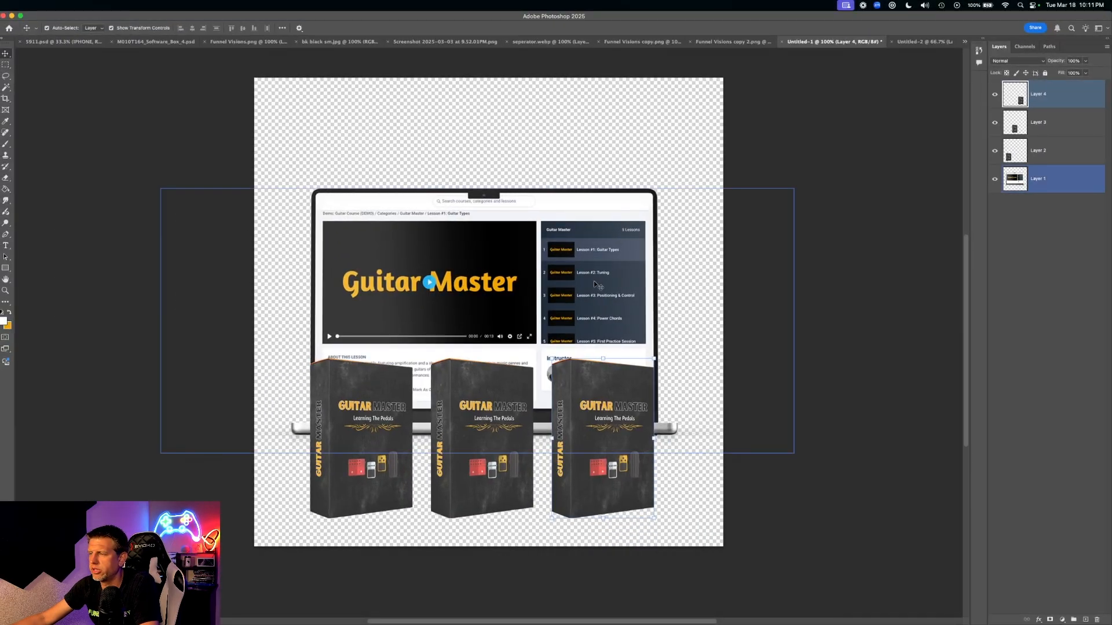
- Select the GUITAR MASTER lettering layer in Funnel Visions copy.png
{"action": "left_click", "coordinate": [552, 119]}
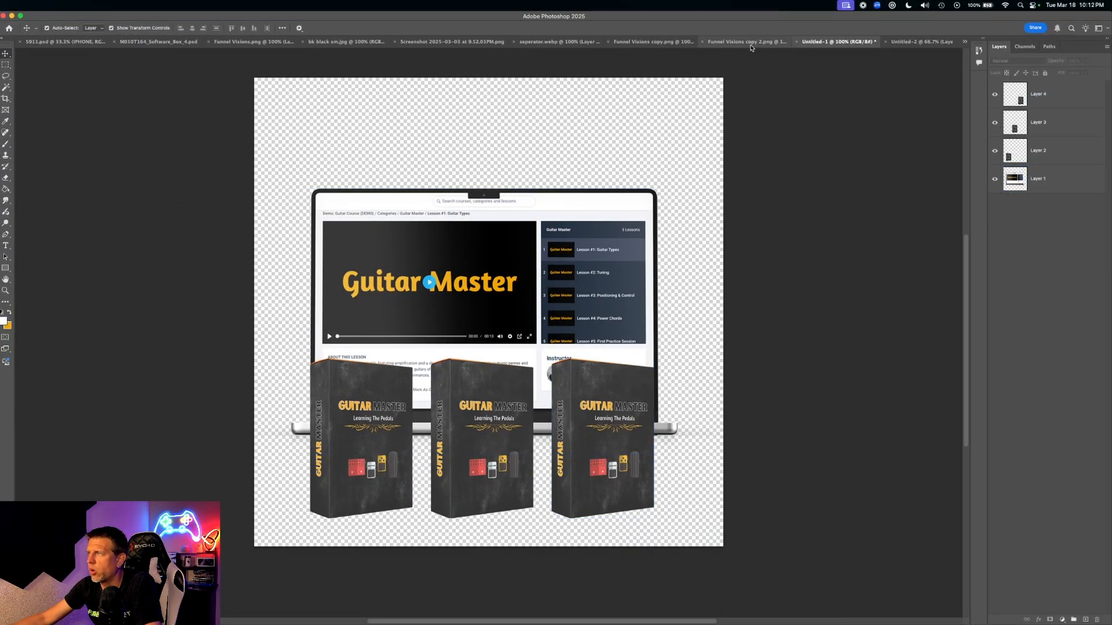
{"action": "left_click", "coordinate": [539, 42]}
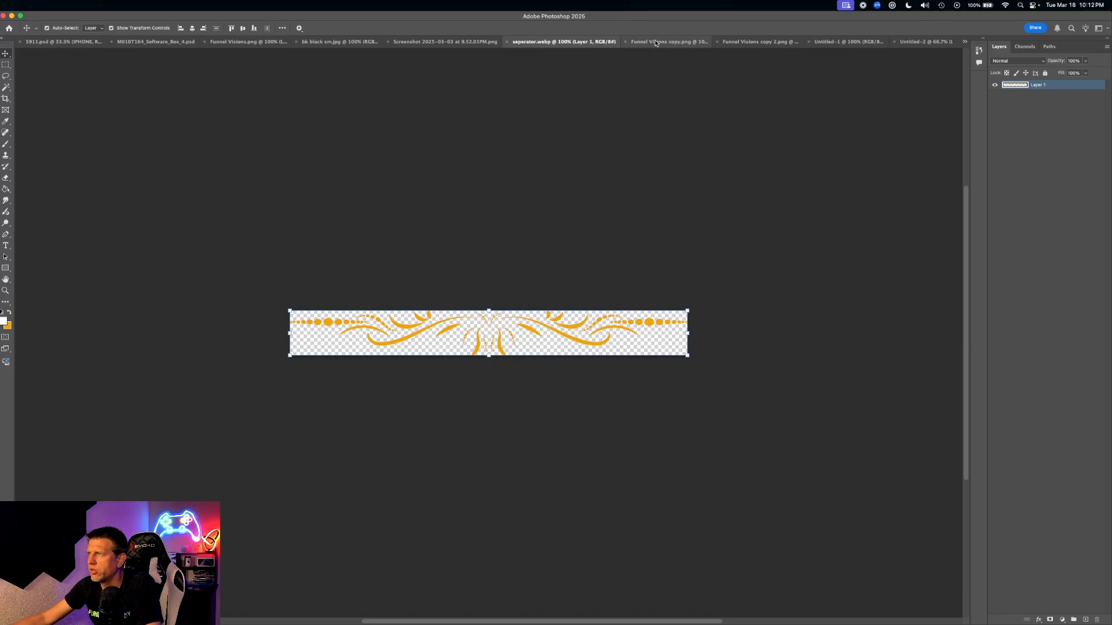
{"action": "left_click", "coordinate": [681, 44]}
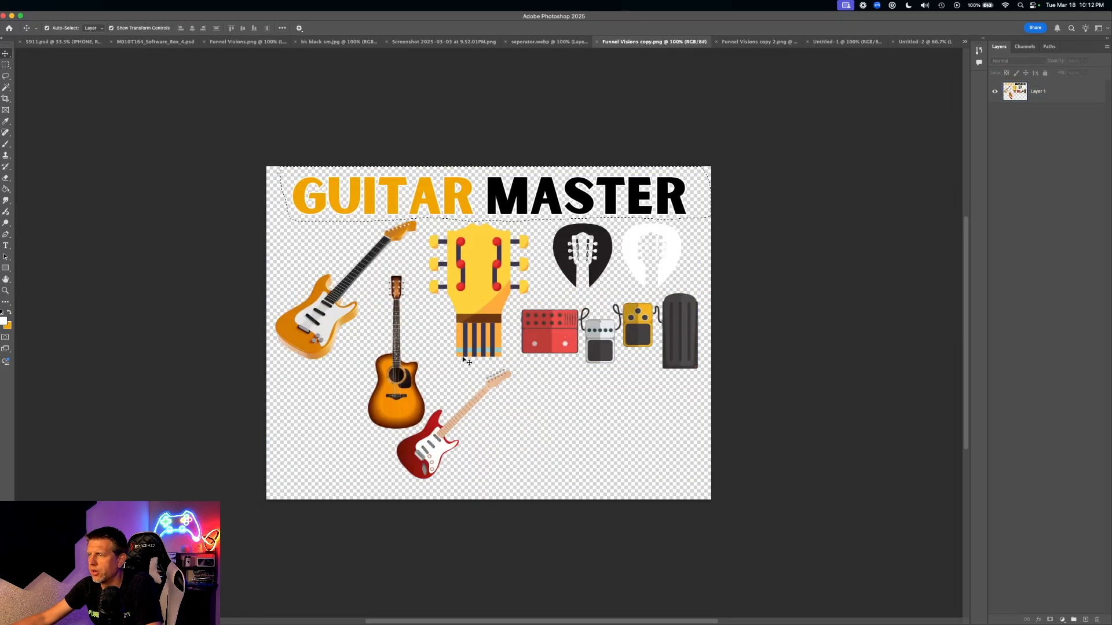
{"action": "left_click", "coordinate": [508, 186]}
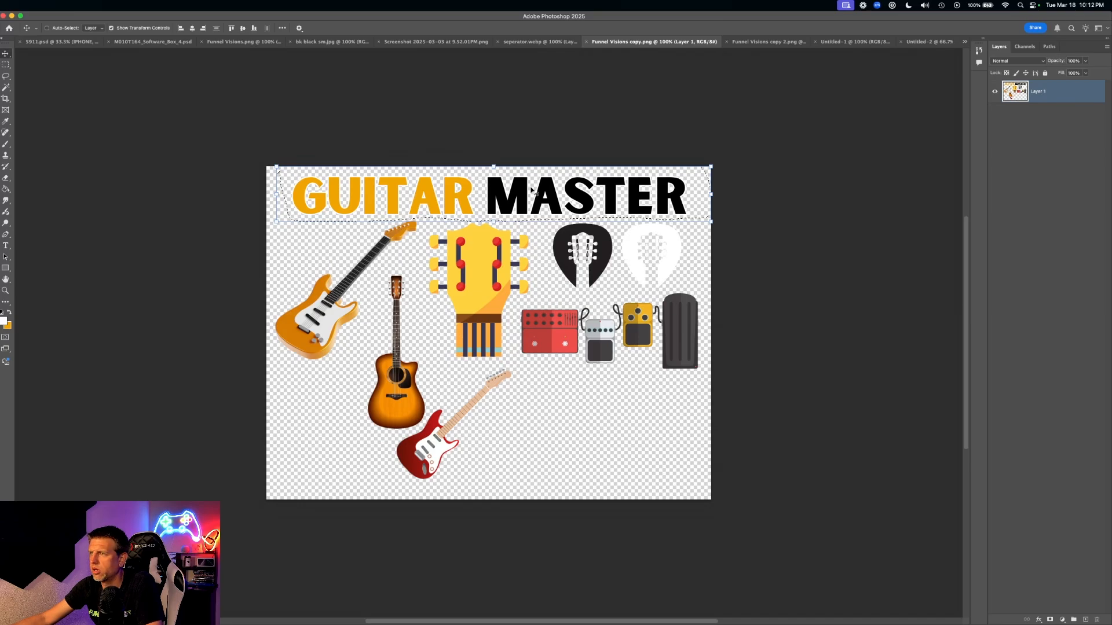
- Close the box mockup without saving and paste the GUITAR MASTER lettering into Untitled-1
{"action": "left_click", "coordinate": [923, 42]}
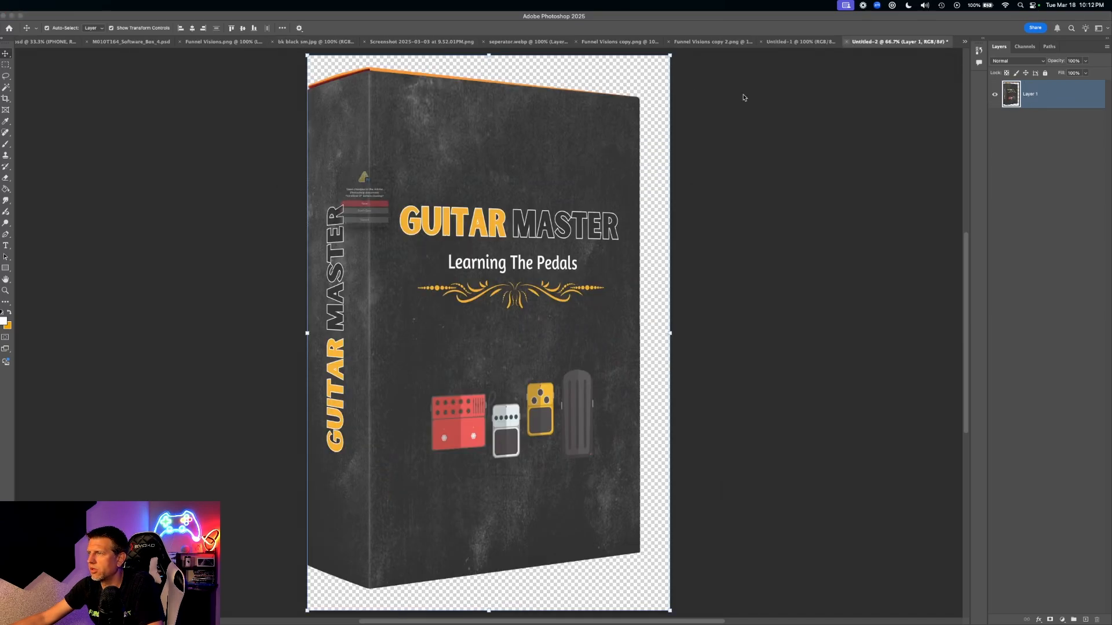
{"action": "left_click", "coordinate": [353, 227]}
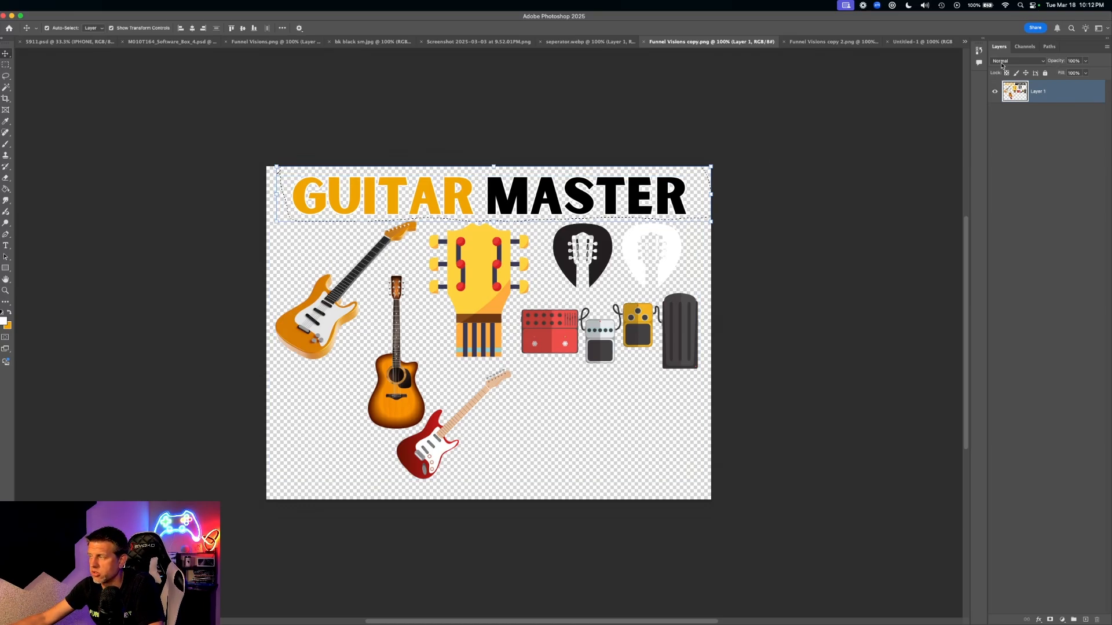
{"action": "left_click", "coordinate": [906, 42]}
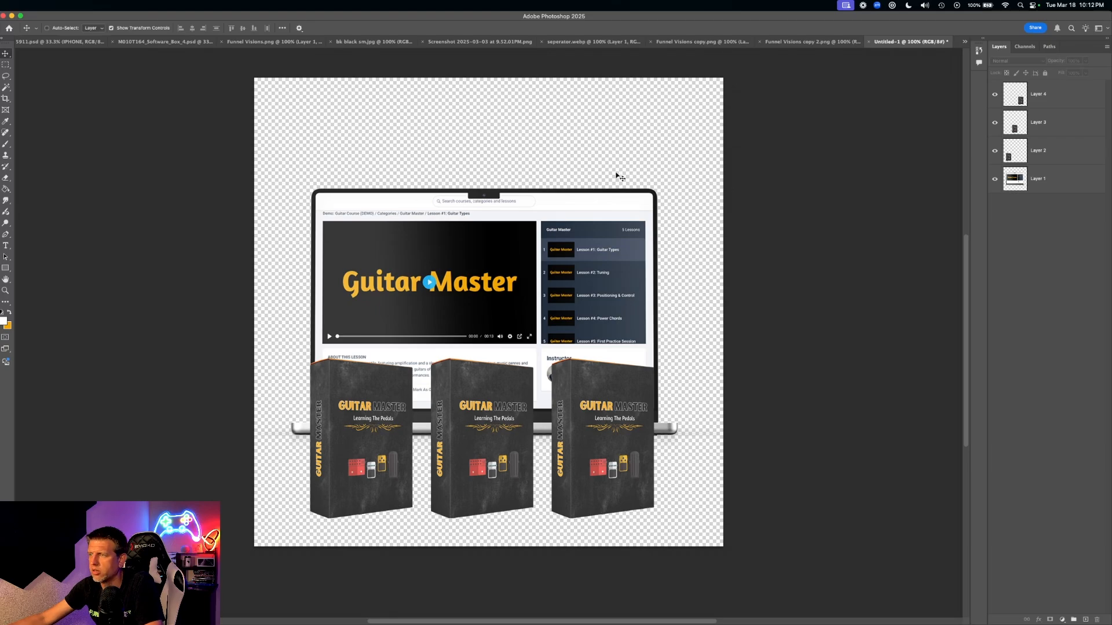
{"action": "key", "text": "super+v"}
- Move the laptop and the right, middle and left boxes upward
{"action": "left_click_drag", "start_coordinate": [531, 321], "coordinate": [714, 533]}
{"action": "left_click_drag", "start_coordinate": [631, 406], "coordinate": [656, 280]}
{"action": "left_click_drag", "start_coordinate": [492, 437], "coordinate": [498, 340]}
{"action": "left_click_drag", "start_coordinate": [390, 440], "coordinate": [390, 287]}
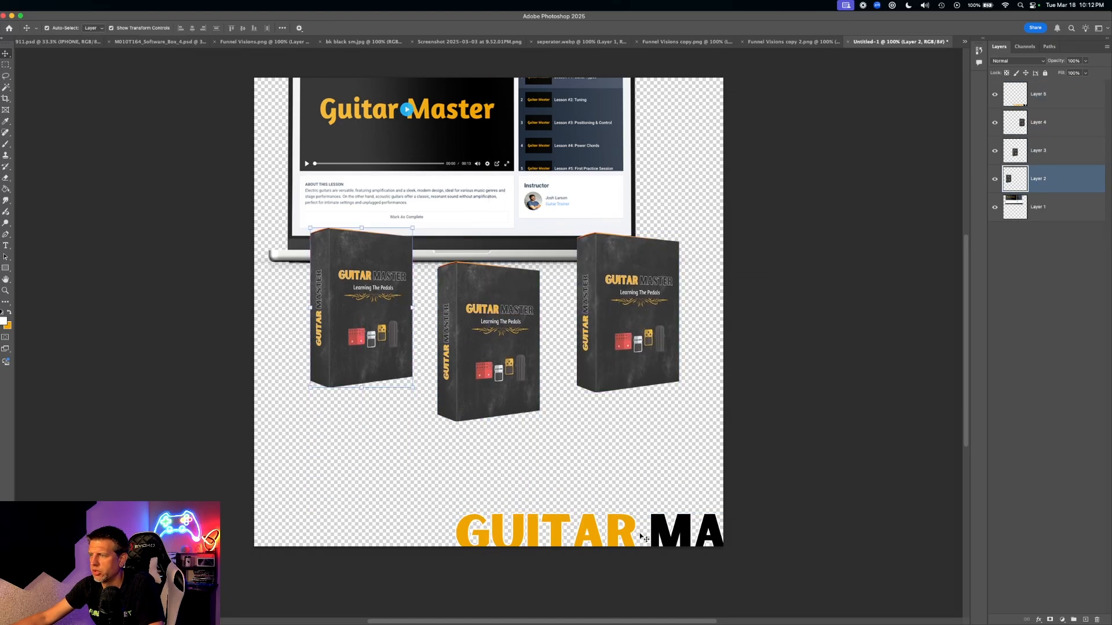
- Shrink the GUITAR MASTER lettering to about two-thirds and place it bottom-right
{"action": "left_click_drag", "start_coordinate": [643, 538], "coordinate": [560, 467]}
{"action": "left_click_drag", "start_coordinate": [585, 532], "coordinate": [513, 499]}
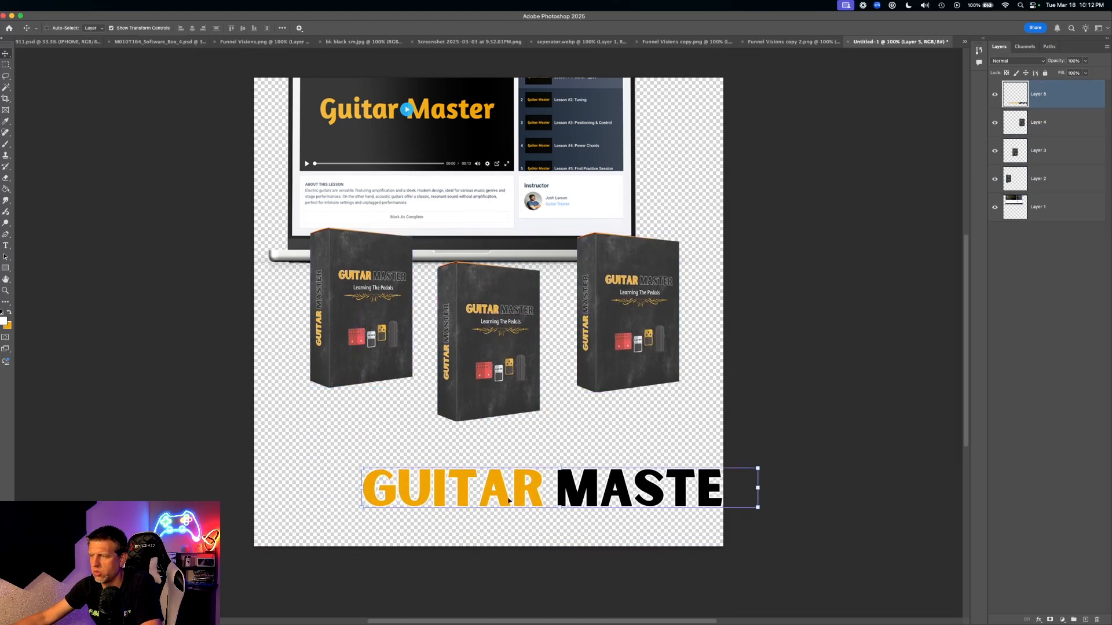
{"action": "left_click_drag", "start_coordinate": [358, 467], "coordinate": [493, 481]}
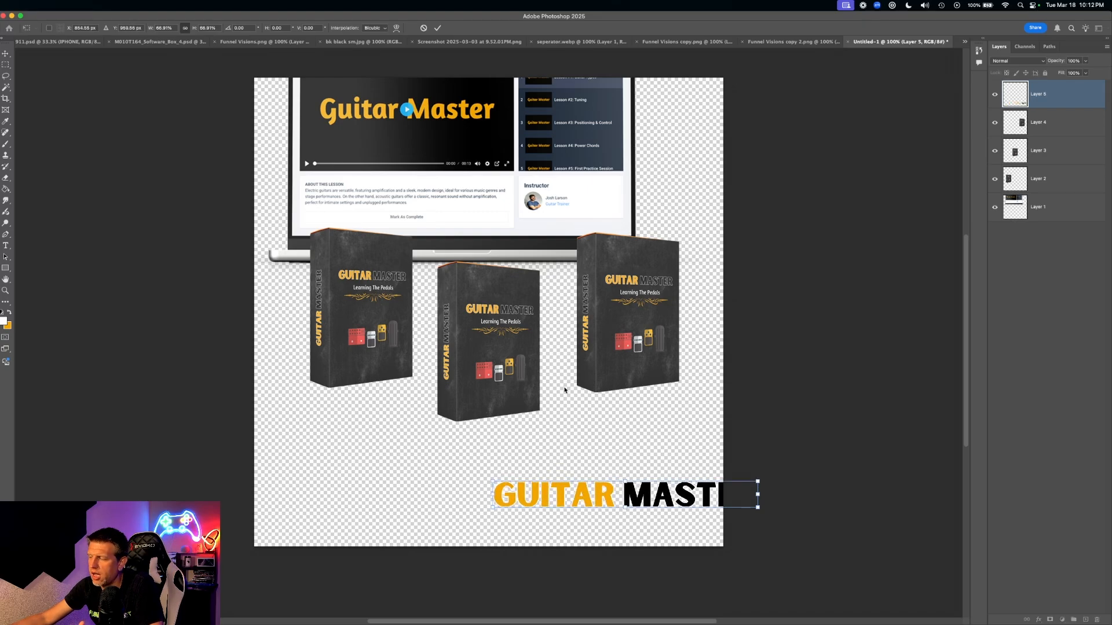
{"action": "left_click_drag", "start_coordinate": [685, 498], "coordinate": [637, 523]}
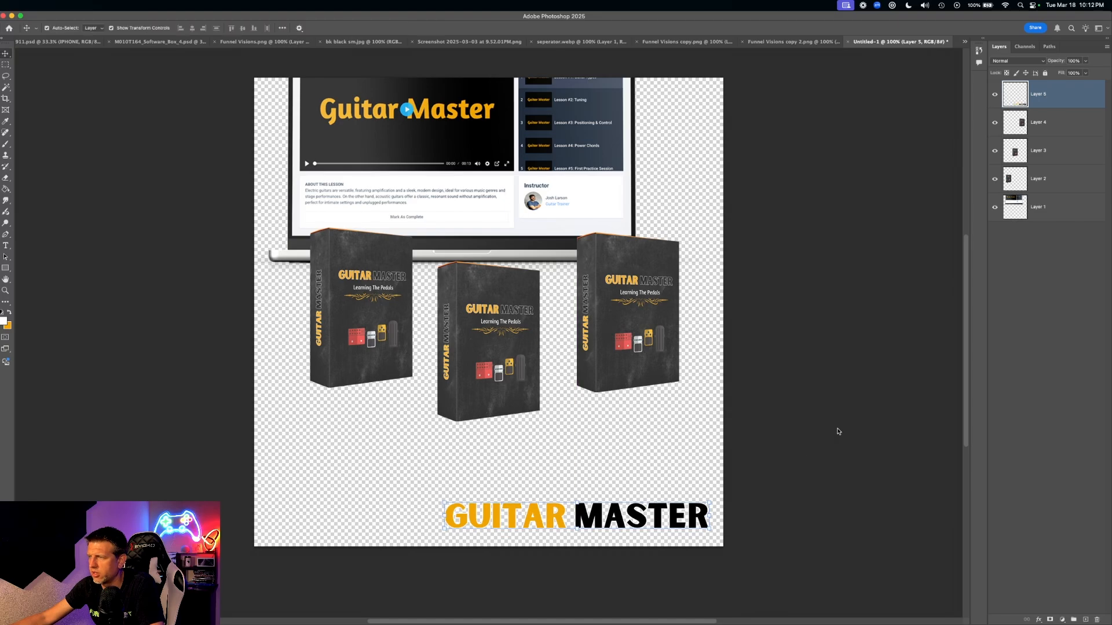
{"action": "left_click", "coordinate": [734, 355]}
- Move the laptop down and drag the left Guitar Master box lower
{"action": "left_click_drag", "start_coordinate": [472, 139], "coordinate": [499, 253]}
{"action": "left_click_drag", "start_coordinate": [354, 332], "coordinate": [341, 394]}
{"action": "left_click_drag", "start_coordinate": [506, 348], "coordinate": [506, 422]}
- Scale the middle box to about 116% with no rotation and move it down-left
{"action": "left_click_drag", "start_coordinate": [547, 339], "coordinate": [582, 282]}
{"action": "left_click_drag", "start_coordinate": [446, 443], "coordinate": [417, 474]}
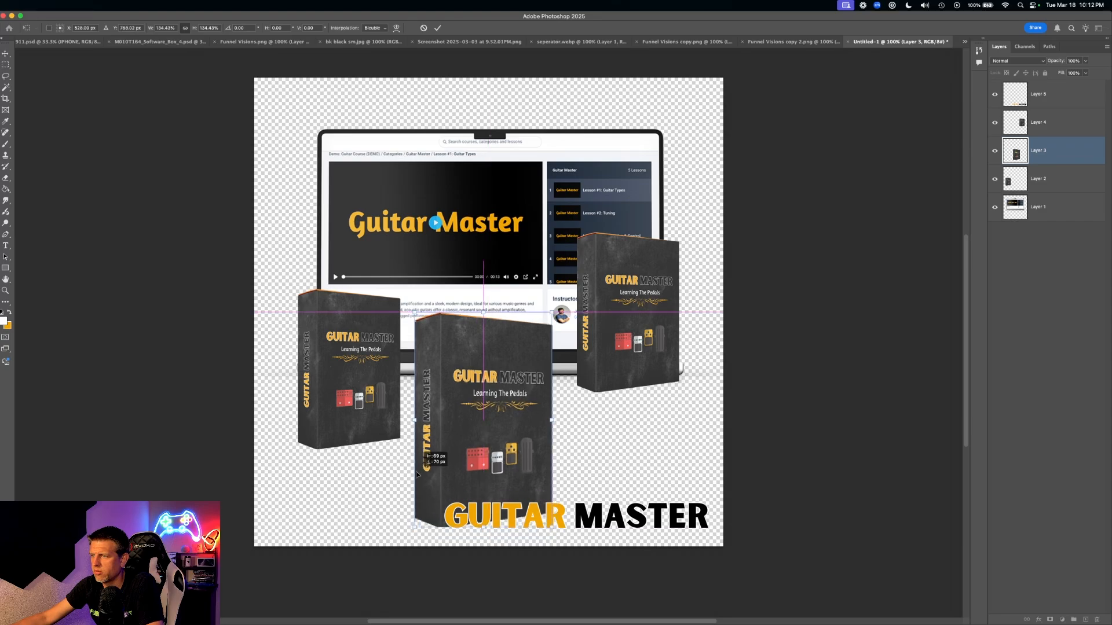
{"action": "left_click_drag", "start_coordinate": [331, 372], "coordinate": [331, 377]}
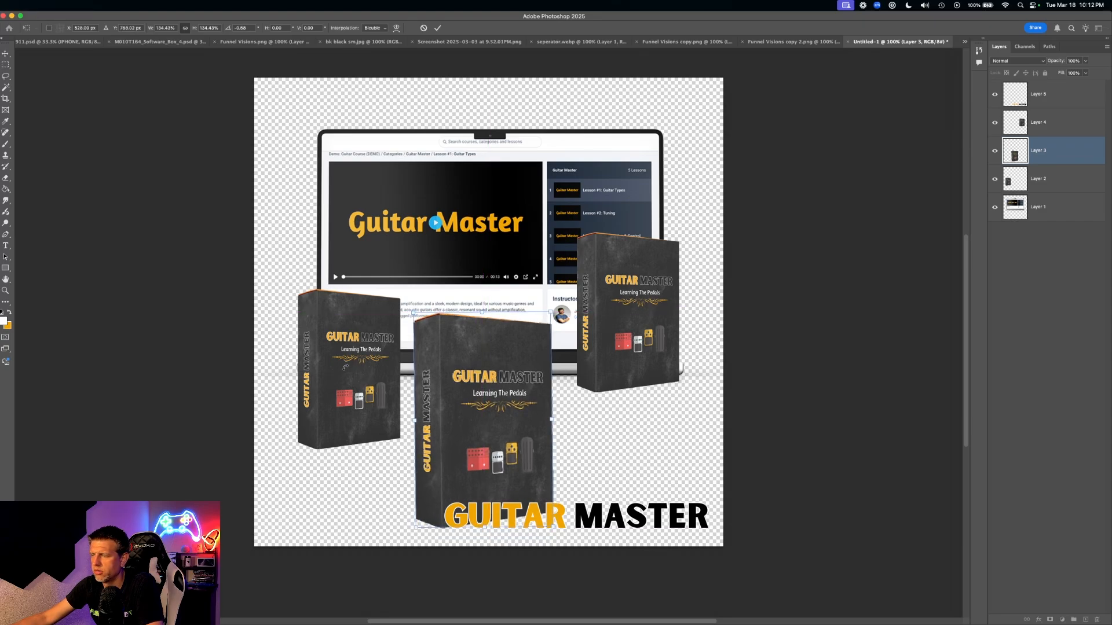
{"action": "key", "text": "super+z"}
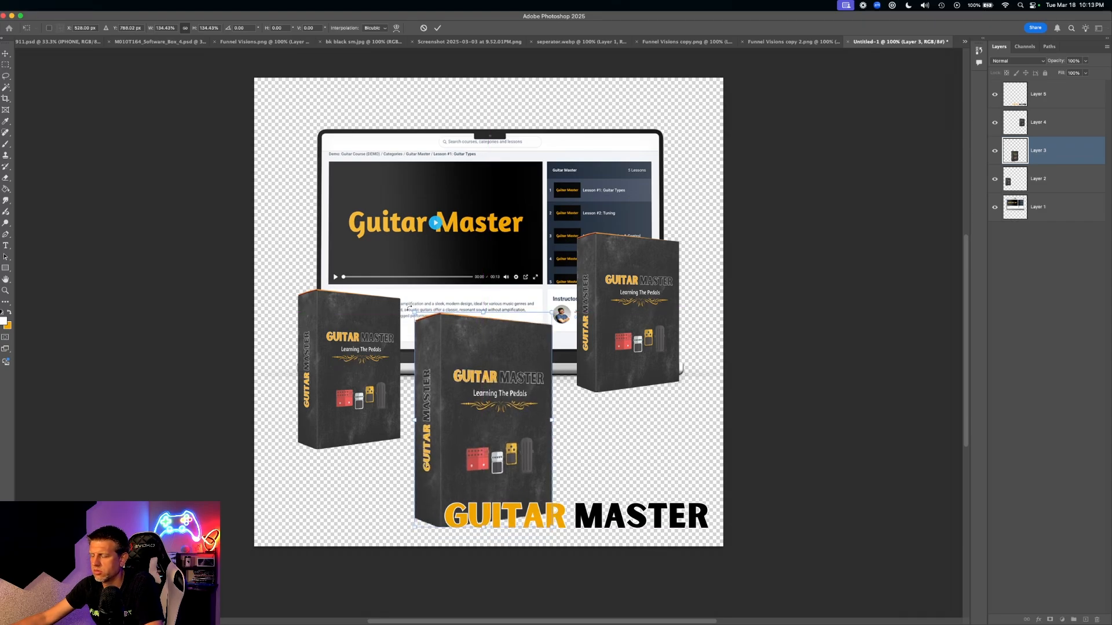
{"action": "left_click_drag", "start_coordinate": [413, 312], "coordinate": [444, 335]}
{"action": "left_click_drag", "start_coordinate": [635, 320], "coordinate": [666, 430]}
{"action": "key", "text": "super+z"}
{"action": "key", "text": "Return"}
- Lower the right box to line up, and move the laptop down behind the boxes
{"action": "left_click_drag", "start_coordinate": [334, 393], "coordinate": [351, 446]}
{"action": "left_click_drag", "start_coordinate": [657, 393], "coordinate": [620, 424]}
{"action": "left_click_drag", "start_coordinate": [516, 257], "coordinate": [519, 317]}
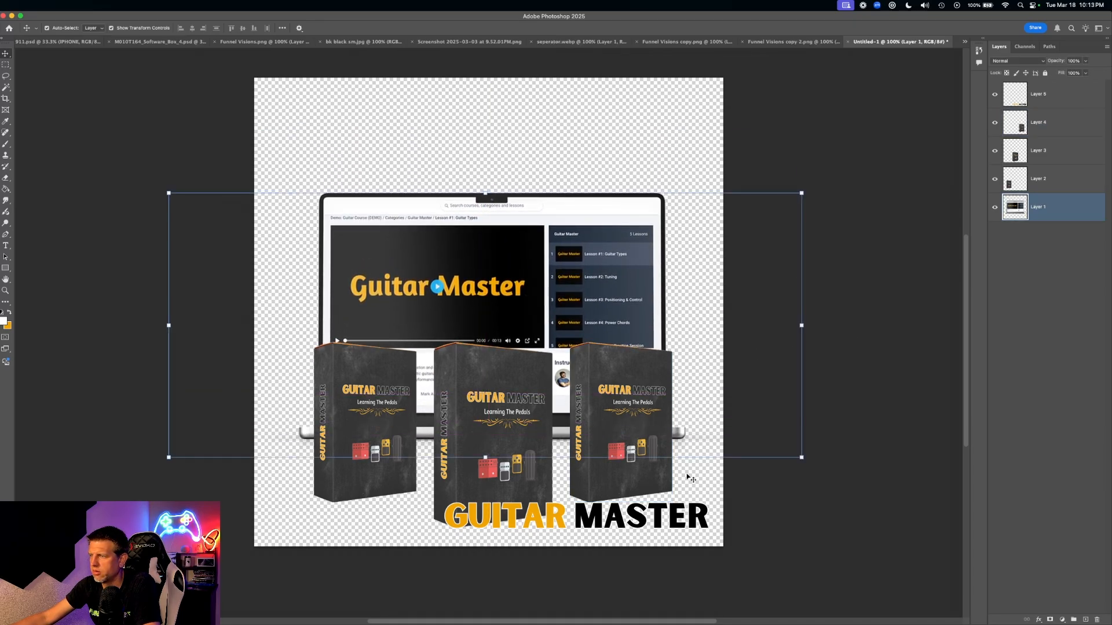
- Shrink the GUITAR MASTER logo with Free Transform and deselect it
{"action": "left_click", "coordinate": [449, 508]}
{"action": "left_click_drag", "start_coordinate": [449, 507], "coordinate": [514, 512]}
{"action": "left_click", "coordinate": [830, 461]}
{"action": "left_click", "coordinate": [838, 462]}
- Reposition the full-size laptop about 63 px lower behind the boxes, undoing a trial downscale
{"action": "left_click_drag", "start_coordinate": [538, 289], "coordinate": [542, 237]}
{"action": "left_click", "coordinate": [537, 377], "text": "shift"}
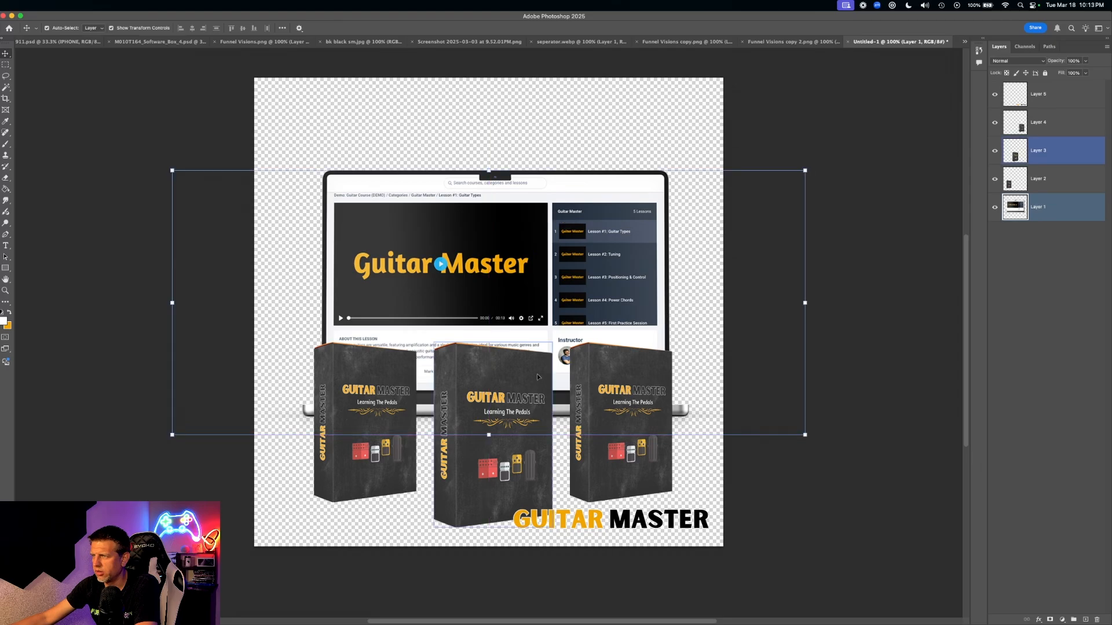
{"action": "left_click_drag", "start_coordinate": [523, 279], "coordinate": [477, 219]}
{"action": "left_click_drag", "start_coordinate": [764, 365], "coordinate": [426, 223]}
{"action": "left_click_drag", "start_coordinate": [261, 161], "coordinate": [337, 250]}
{"action": "key", "text": "super+z"}
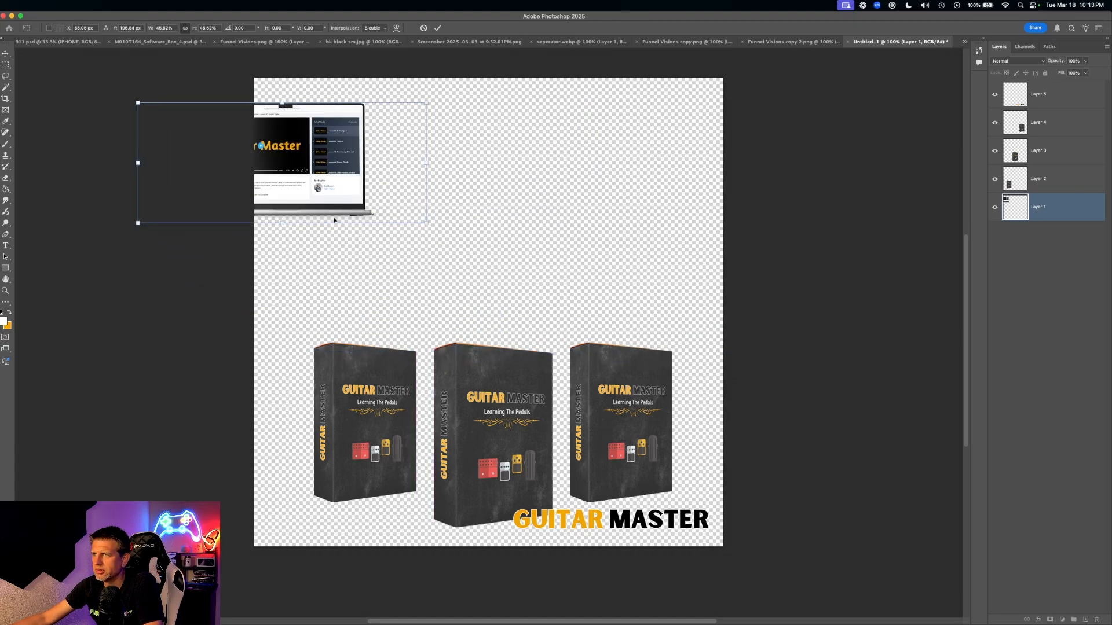
{"action": "key", "text": "super+z"}
{"action": "left_click_drag", "start_coordinate": [464, 181], "coordinate": [485, 172]}
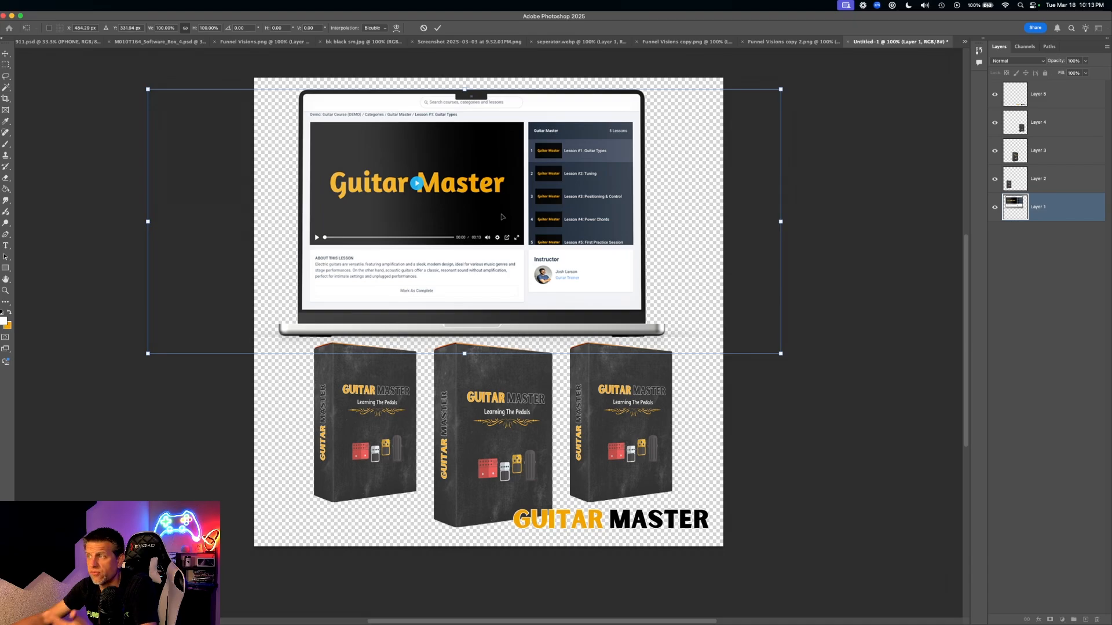
{"action": "left_click_drag", "start_coordinate": [506, 229], "coordinate": [538, 312]}
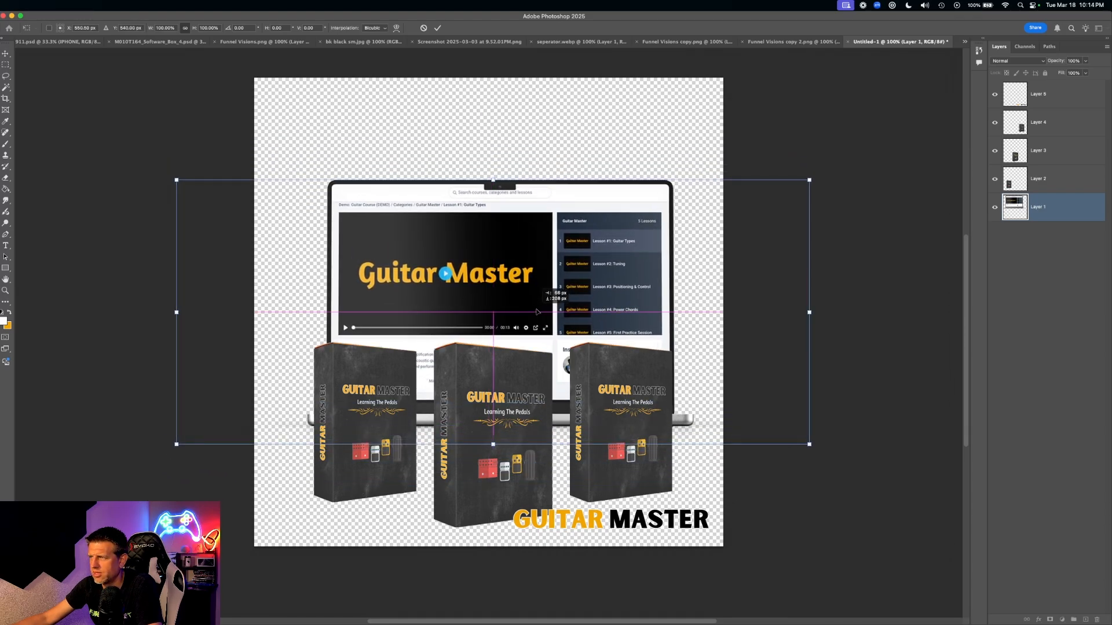
{"action": "key", "text": "Return"}
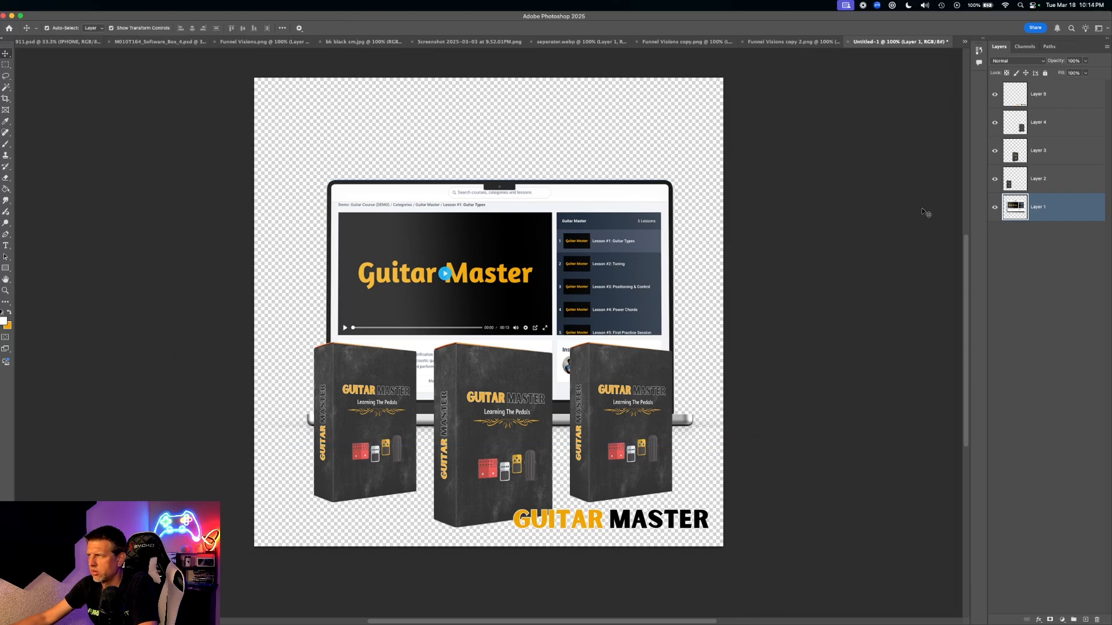
- Nudge the laptop slightly up, then switch to the Guitar Master sales page in Safari
{"action": "left_click_drag", "start_coordinate": [531, 258], "coordinate": [526, 254]}
{"action": "left_click", "coordinate": [852, 259]}
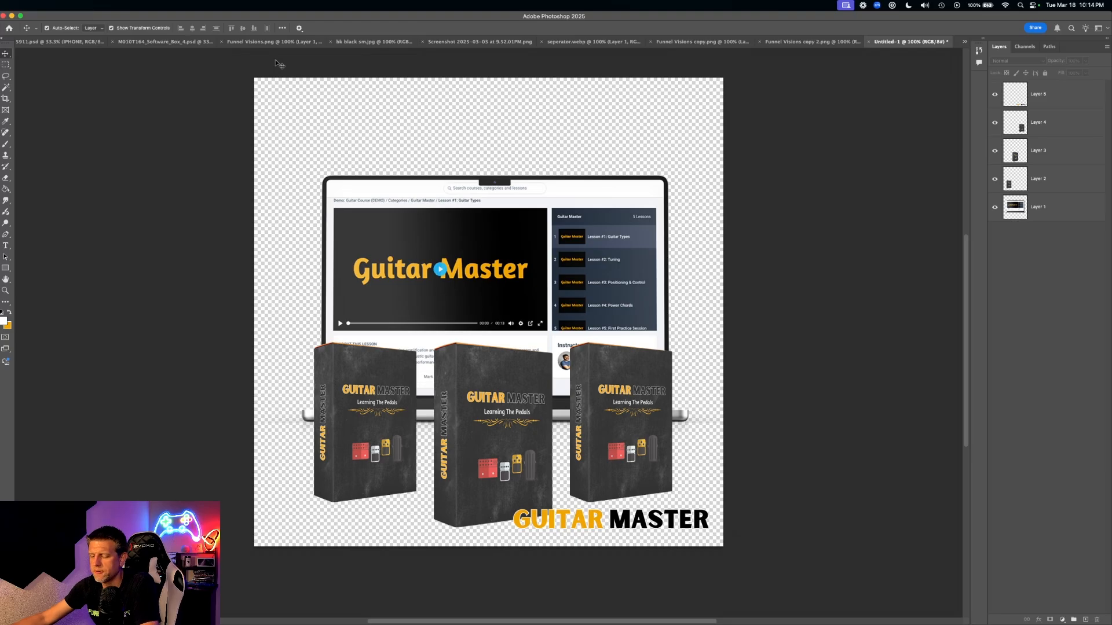
{"action": "key", "text": "ctrl+Up"}
{"action": "left_click", "coordinate": [689, 400]}
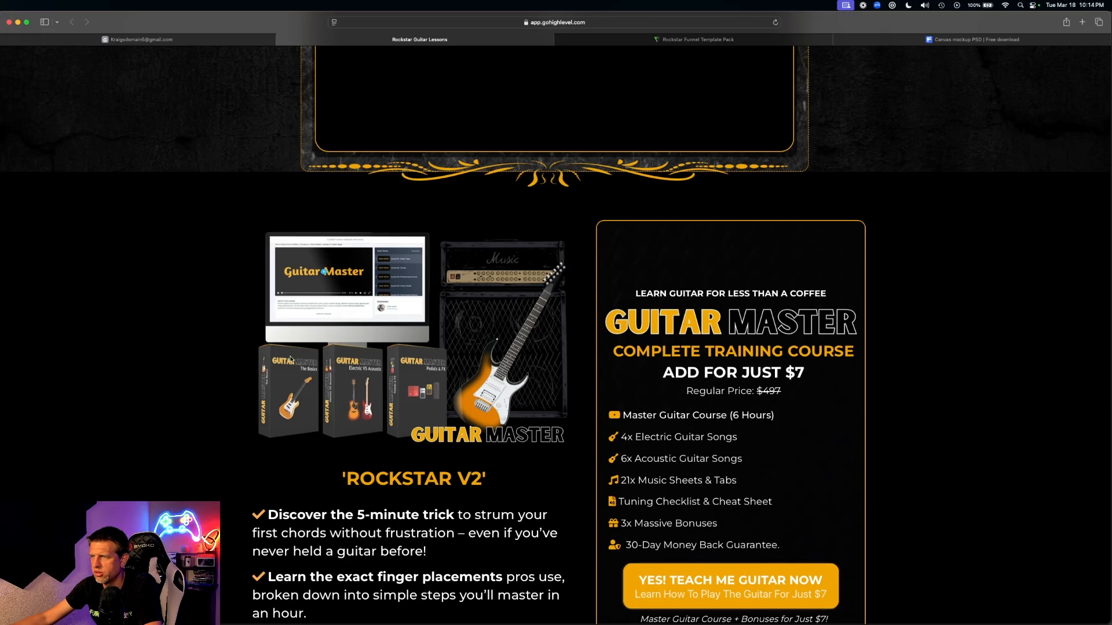
- Go back to the Photoshop composite and drag the laptop lower on the canvas
{"action": "key", "text": "ctrl+Up"}
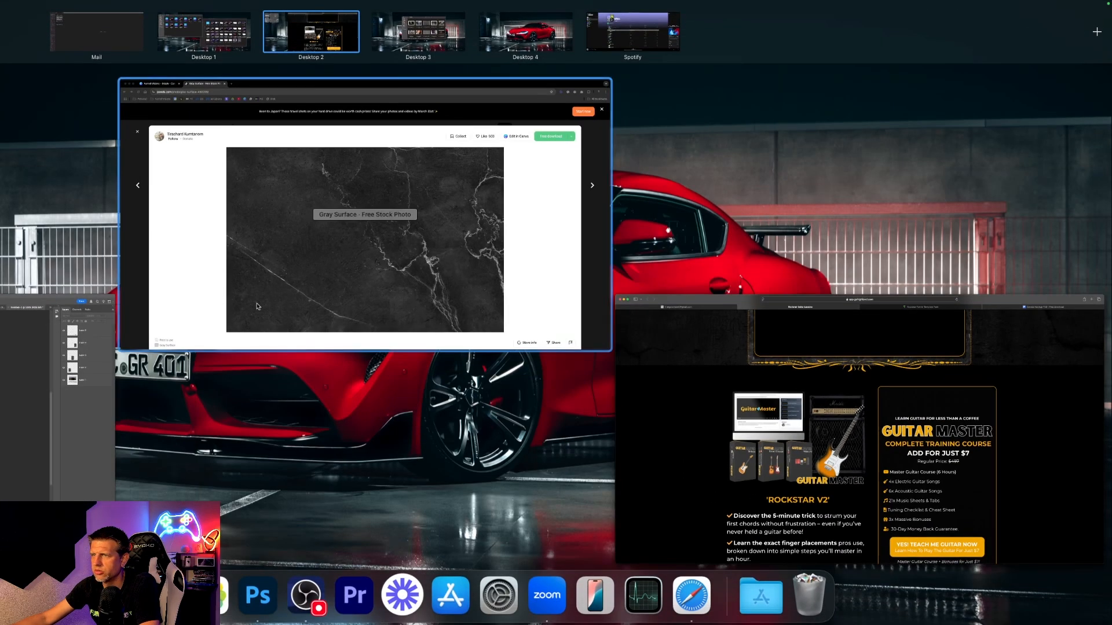
{"action": "left_click", "coordinate": [351, 356]}
{"action": "left_click_drag", "start_coordinate": [481, 250], "coordinate": [477, 334]}
{"action": "left_click", "coordinate": [818, 300]}
{"action": "left_click_drag", "start_coordinate": [361, 428], "coordinate": [331, 175]}
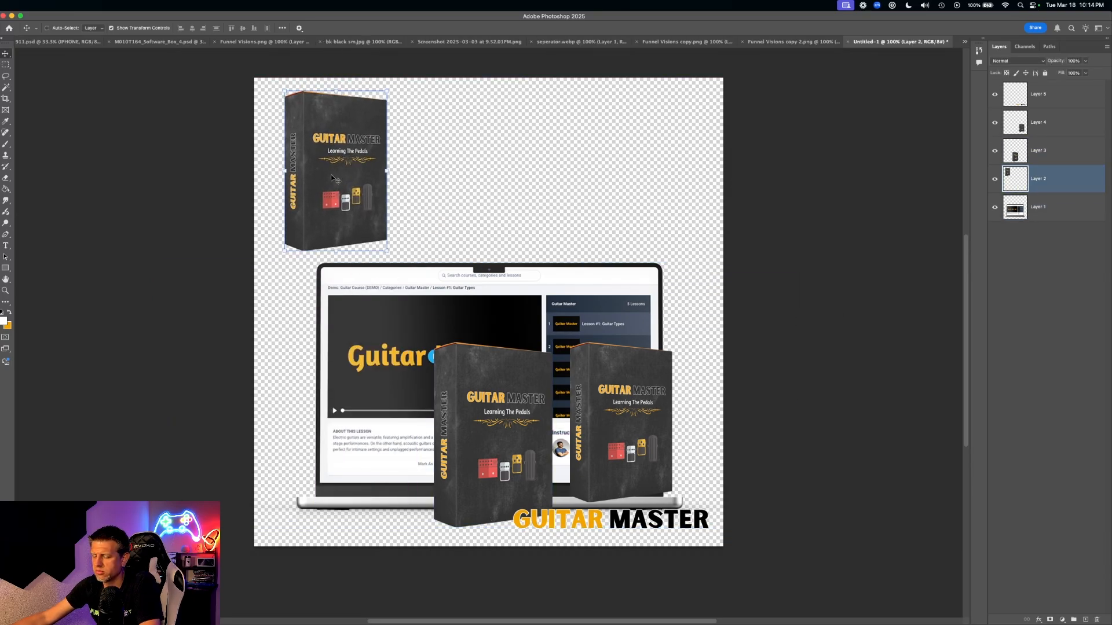
{"action": "key", "text": "cmd+z"}
{"action": "left_click", "coordinate": [494, 417], "text": "shift"}
{"action": "left_click", "coordinate": [622, 403], "text": "shift"}
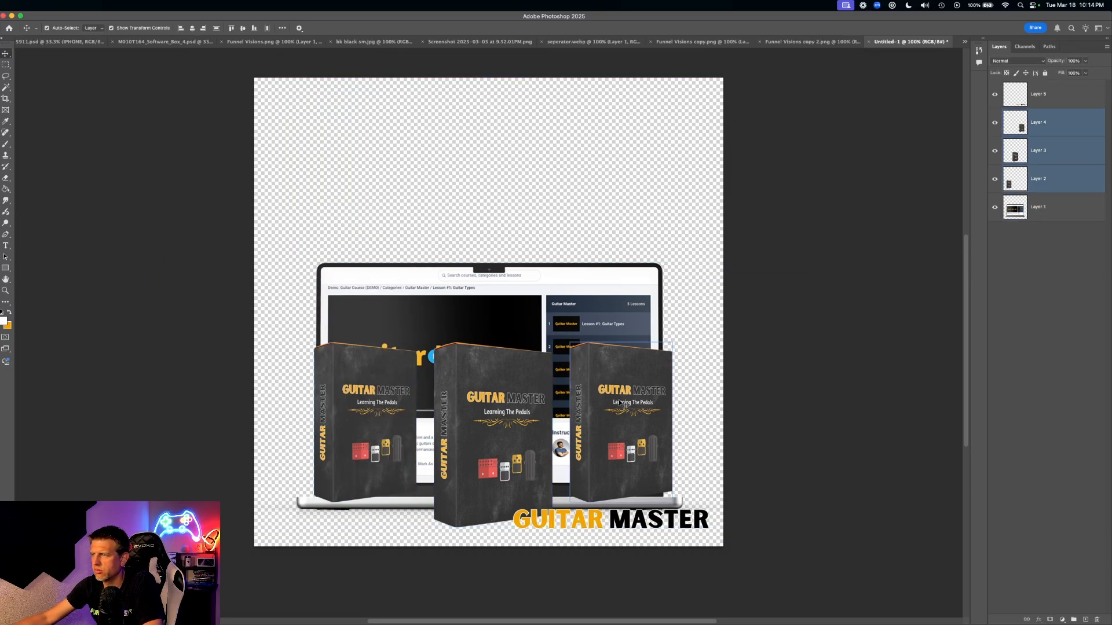
{"action": "left_click_drag", "start_coordinate": [626, 405], "coordinate": [626, 147]}
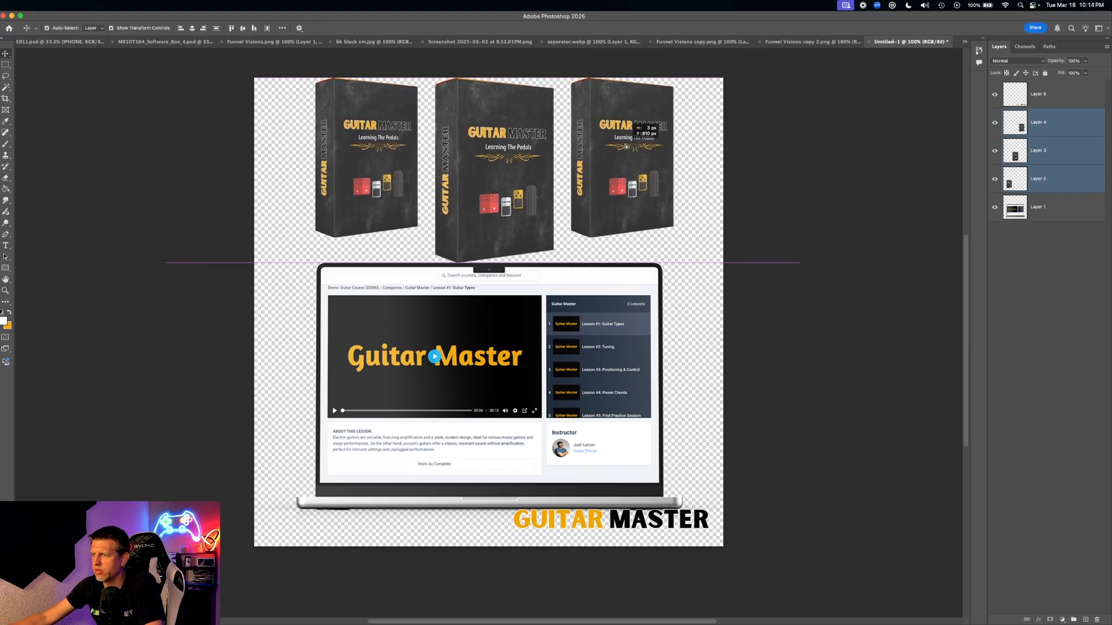
{"action": "left_click", "coordinate": [707, 293]}
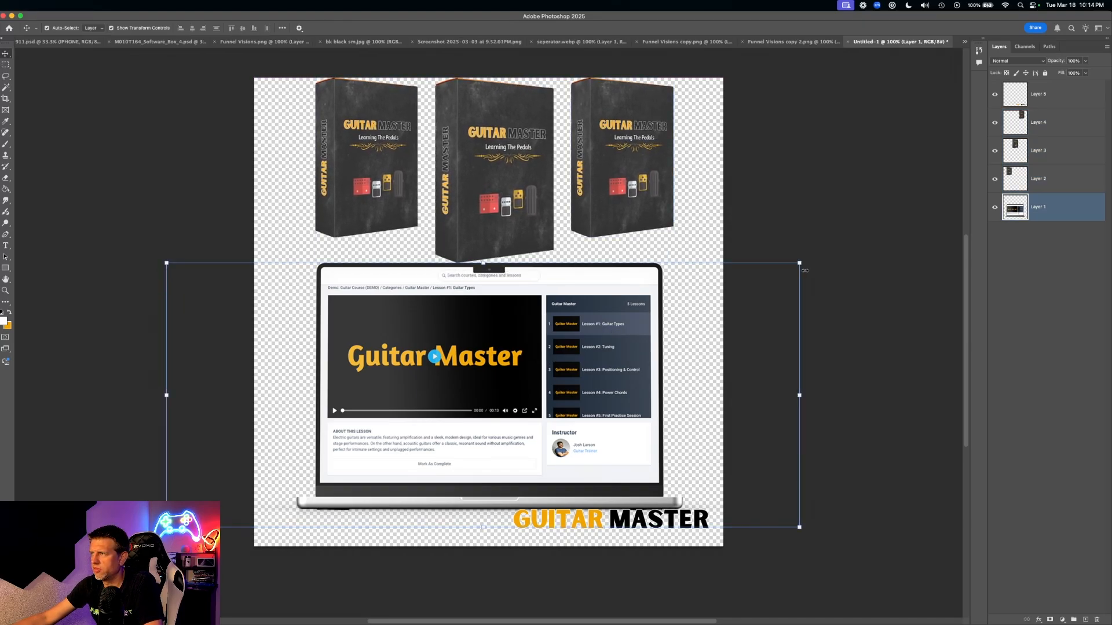
{"action": "left_click_drag", "start_coordinate": [799, 263], "coordinate": [552, 366]}
{"action": "left_click_drag", "start_coordinate": [350, 491], "coordinate": [369, 467]}
{"action": "key", "text": "Return"}
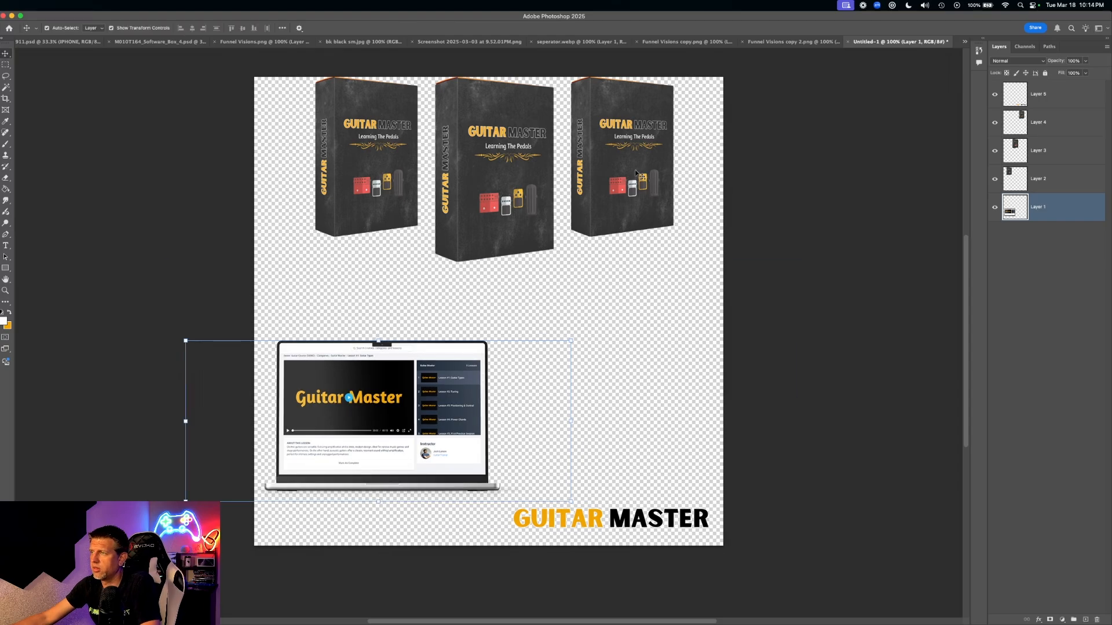
{"action": "left_click", "coordinate": [611, 202]}
{"action": "left_click", "coordinate": [502, 169], "text": "shift"}
{"action": "left_click", "coordinate": [391, 160], "text": "shift"}
{"action": "left_click_drag", "start_coordinate": [444, 255], "coordinate": [395, 431]}
{"action": "left_click_drag", "start_coordinate": [310, 406], "coordinate": [380, 360]}
{"action": "key", "text": "super+z"}
{"action": "key", "text": "super+z"}
{"action": "key", "text": "super+z"}
{"action": "key", "text": "super+z"}
{"action": "key", "text": "super+z"}
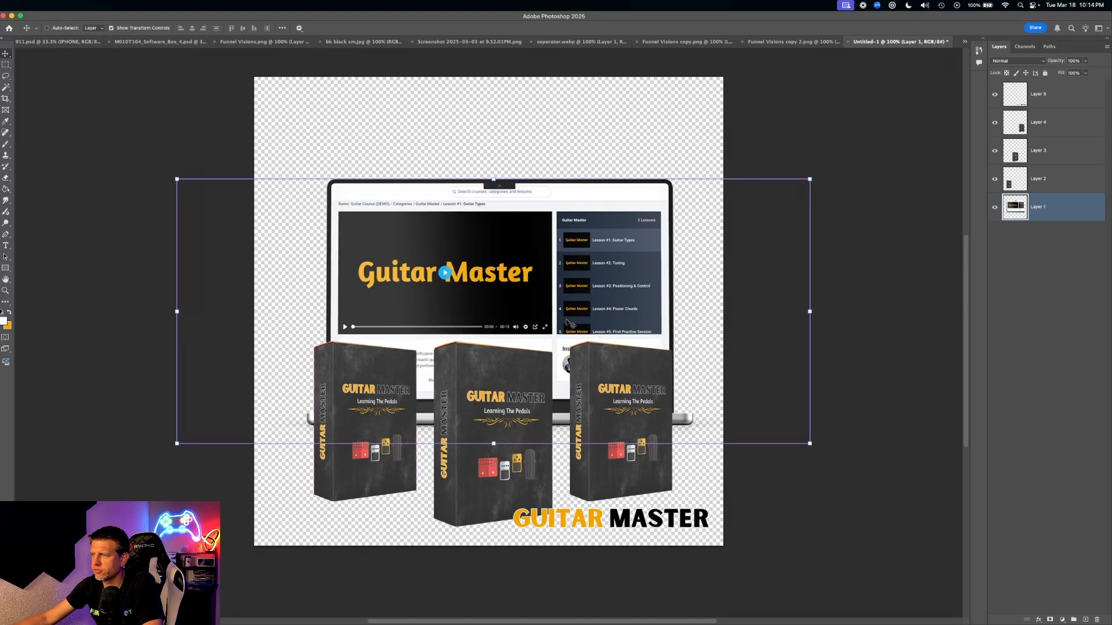
{"action": "left_click", "coordinate": [868, 297]}
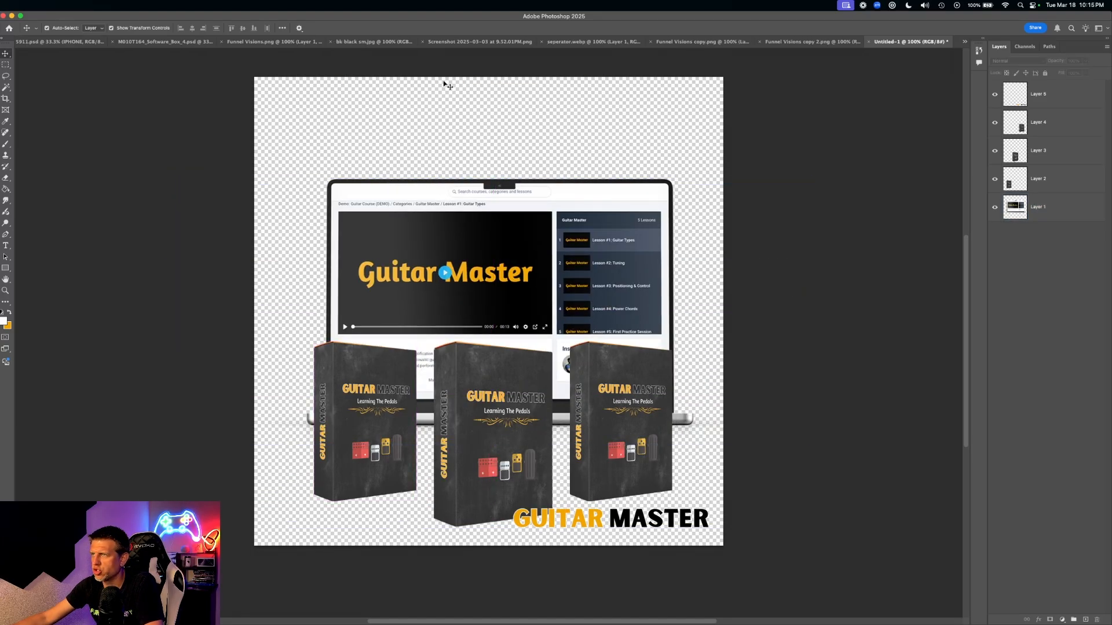
- Open the Funnel Visions copy.png artwork via the document tabs and clear the layer selection
{"action": "left_click", "coordinate": [438, 196]}
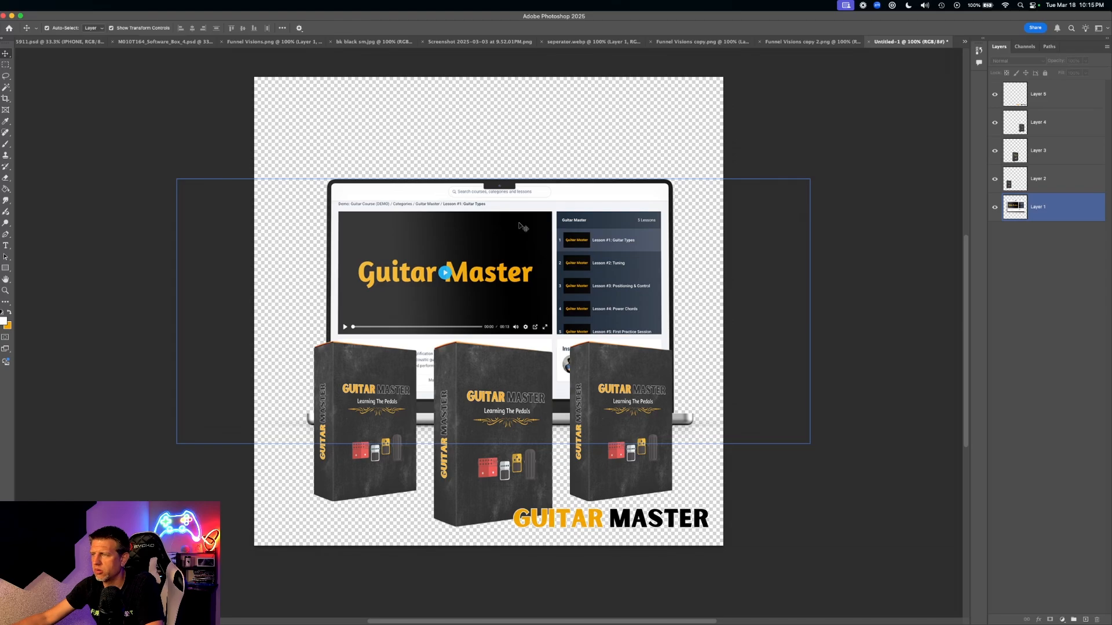
{"action": "left_click", "coordinate": [584, 42]}
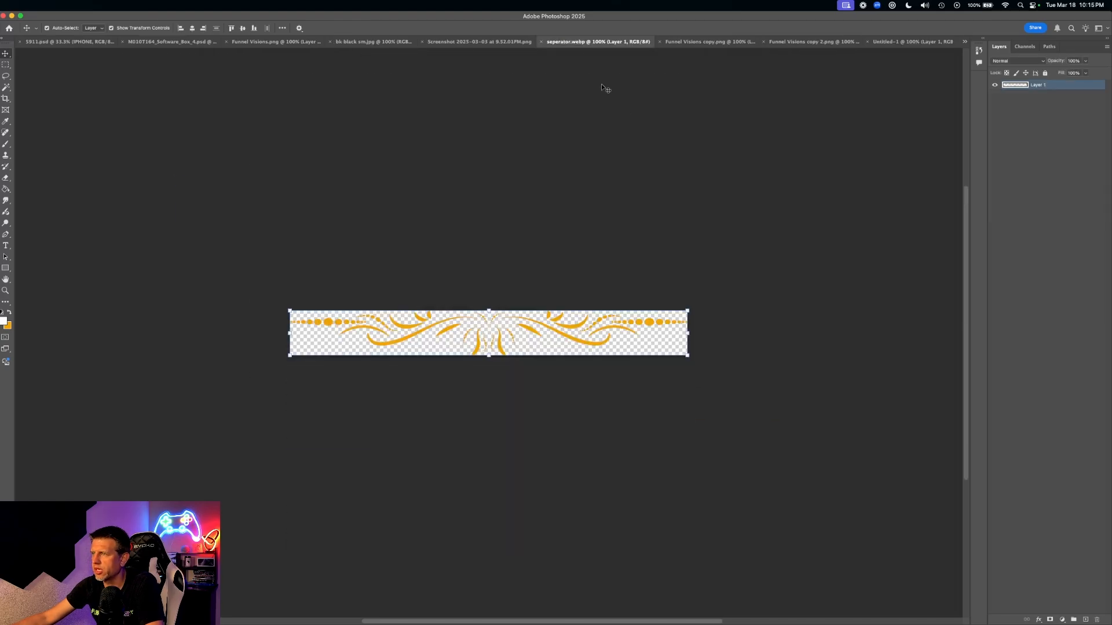
{"action": "left_click", "coordinate": [699, 42]}
{"action": "left_click", "coordinate": [668, 455]}
{"action": "left_click", "coordinate": [124, 227]}
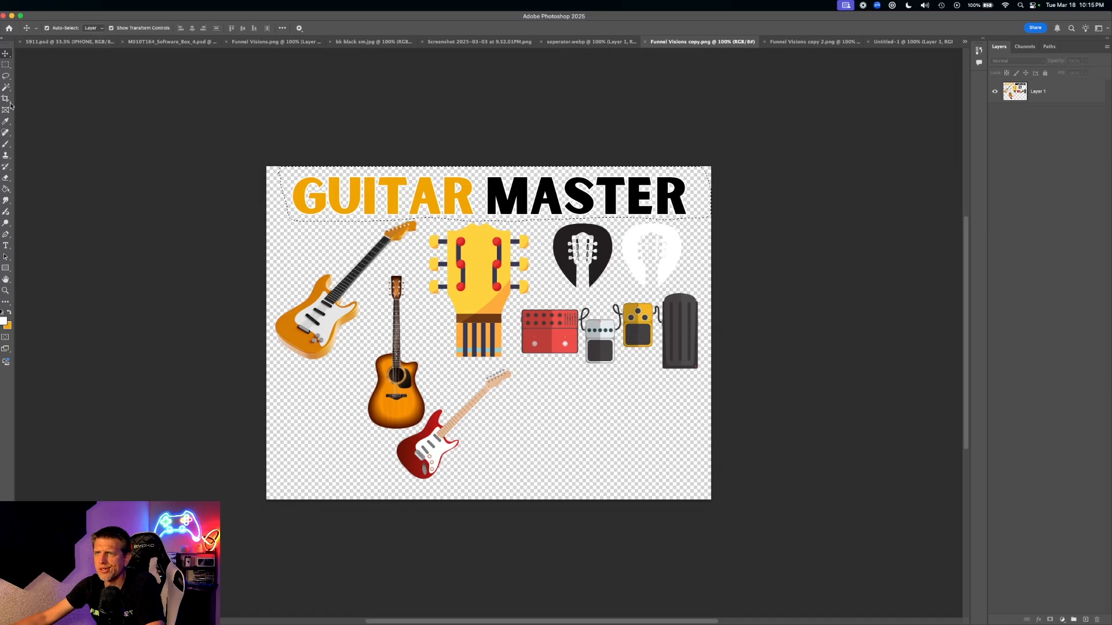
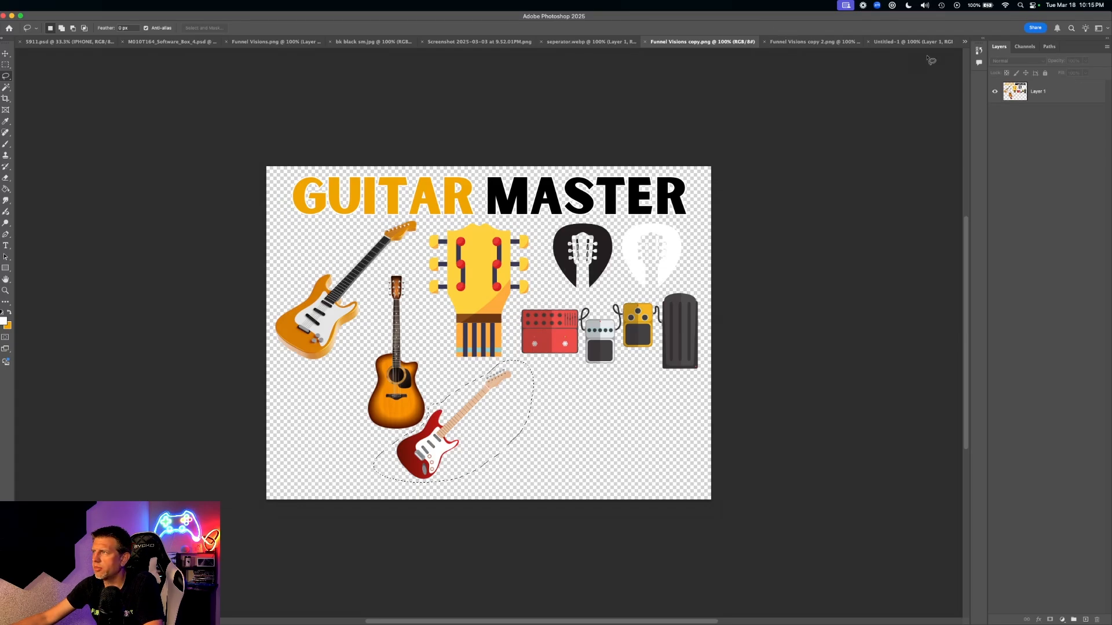
- In Untitled-1, try the red guitar above the laptop, rotated about 44 degrees
{"action": "left_click", "coordinate": [907, 42]}
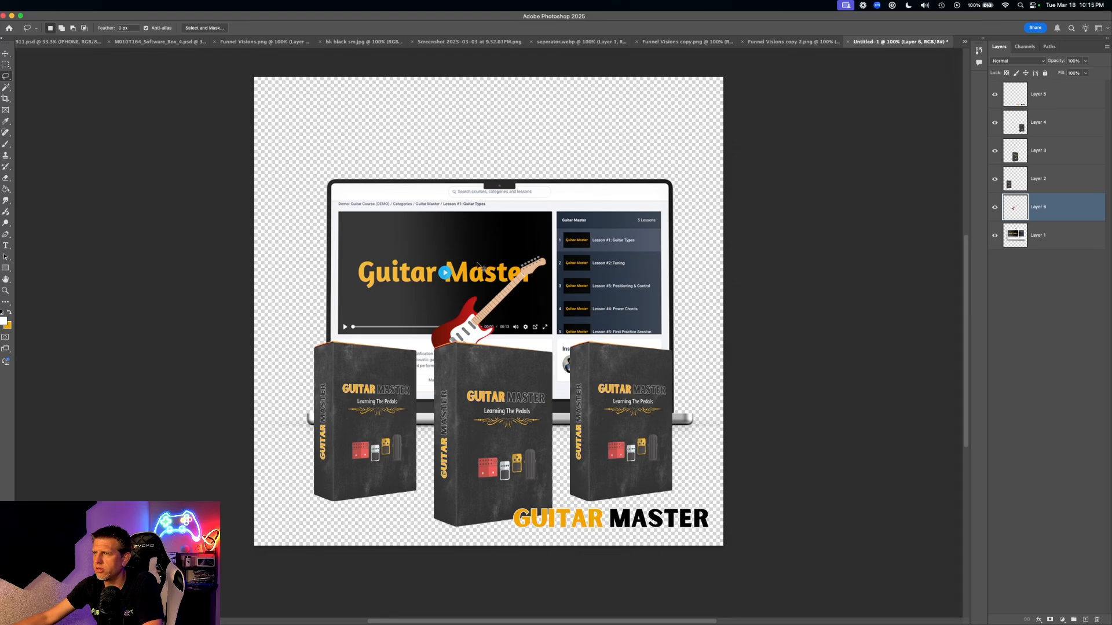
{"action": "mouse_move", "coordinate": [509, 254]}
{"action": "left_mouse_down"}
{"action": "mouse_move", "coordinate": [508, 109]}
{"action": "mouse_move", "coordinate": [509, 254]}
{"action": "left_mouse_up"}
{"action": "left_click_drag", "start_coordinate": [468, 308], "coordinate": [447, 123]}
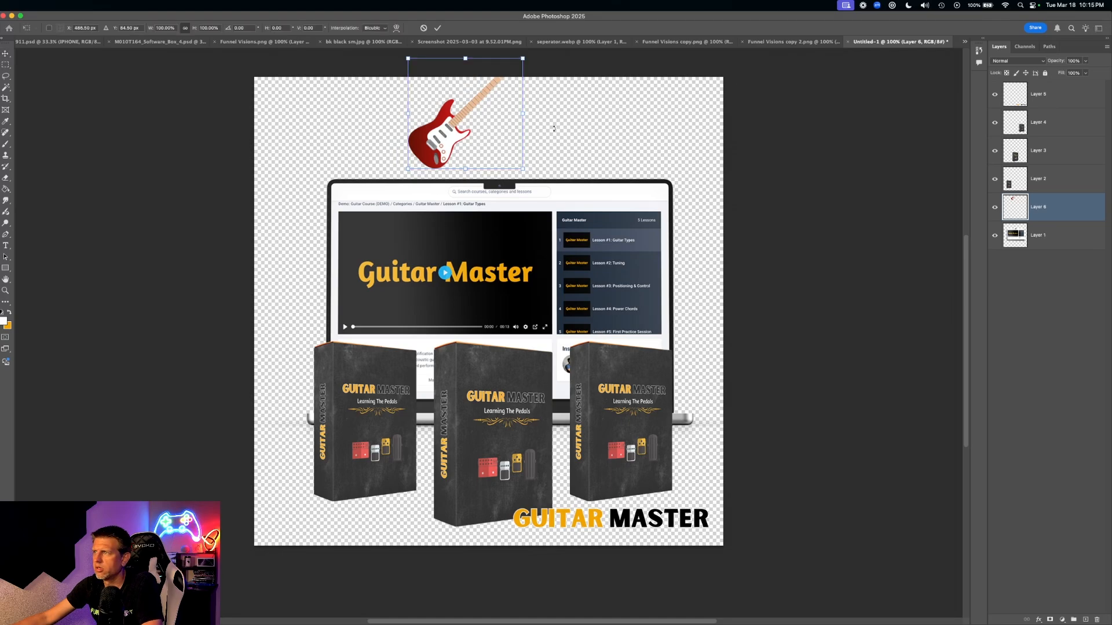
{"action": "left_click_drag", "start_coordinate": [539, 67], "coordinate": [642, 108]}
{"action": "left_click_drag", "start_coordinate": [481, 132], "coordinate": [393, 142]}
{"action": "key", "text": "Return"}
- Delete the red guitar layer and deselect the laptop layer
{"action": "key", "text": "Delete"}
{"action": "scroll", "coordinate": [555, 158], "scroll_direction": "right", "scroll_amount": 3}
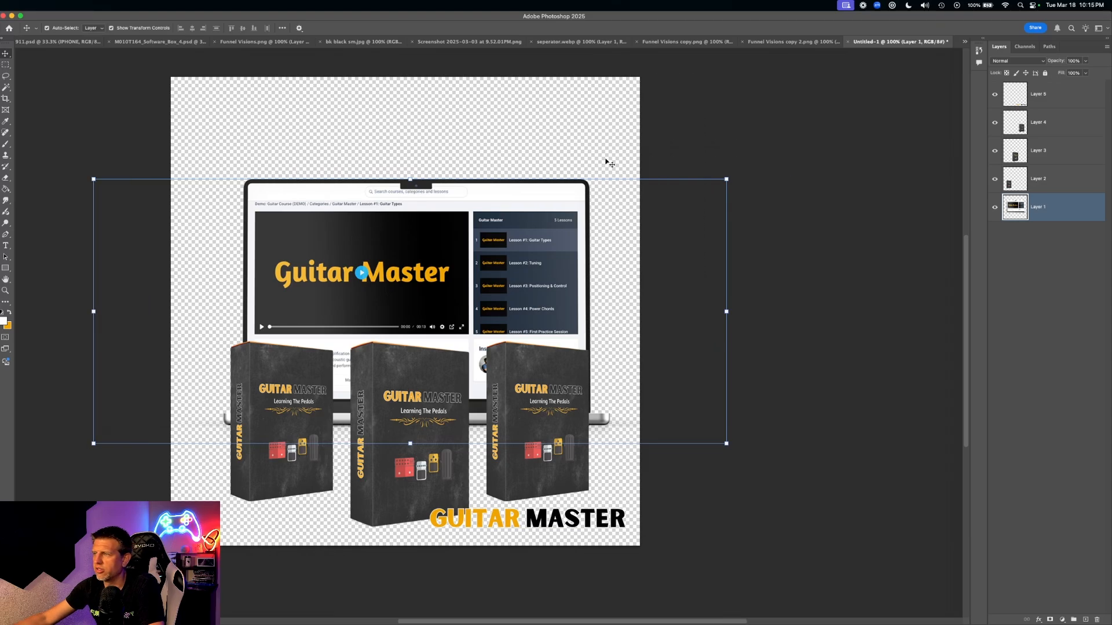
{"action": "left_click", "coordinate": [745, 221]}
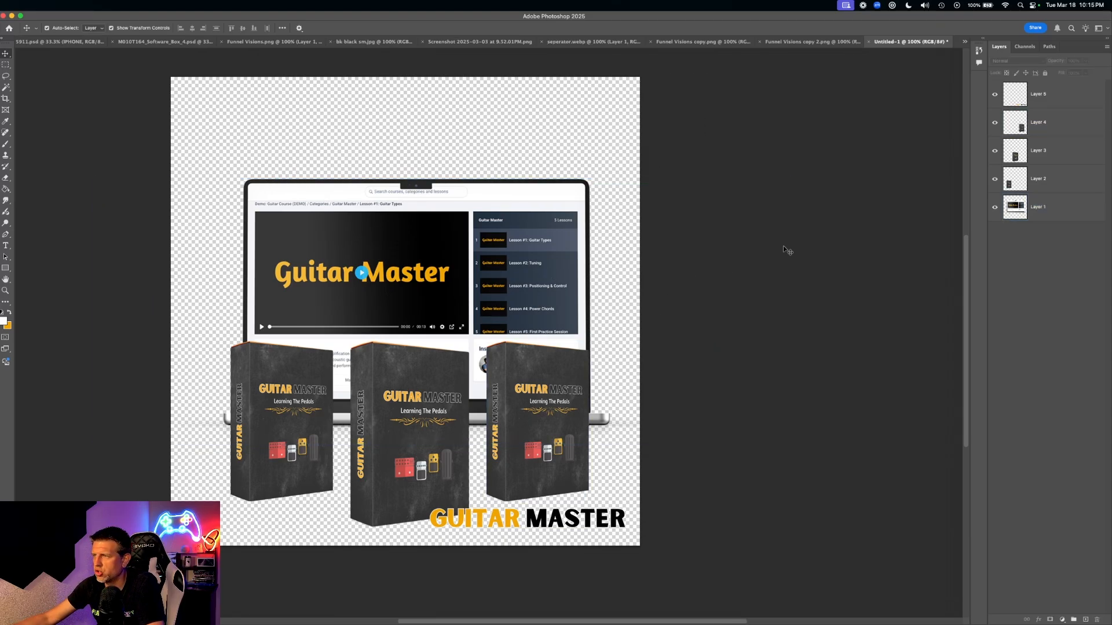
{"action": "scroll", "coordinate": [784, 252], "scroll_direction": "left", "scroll_amount": 3}
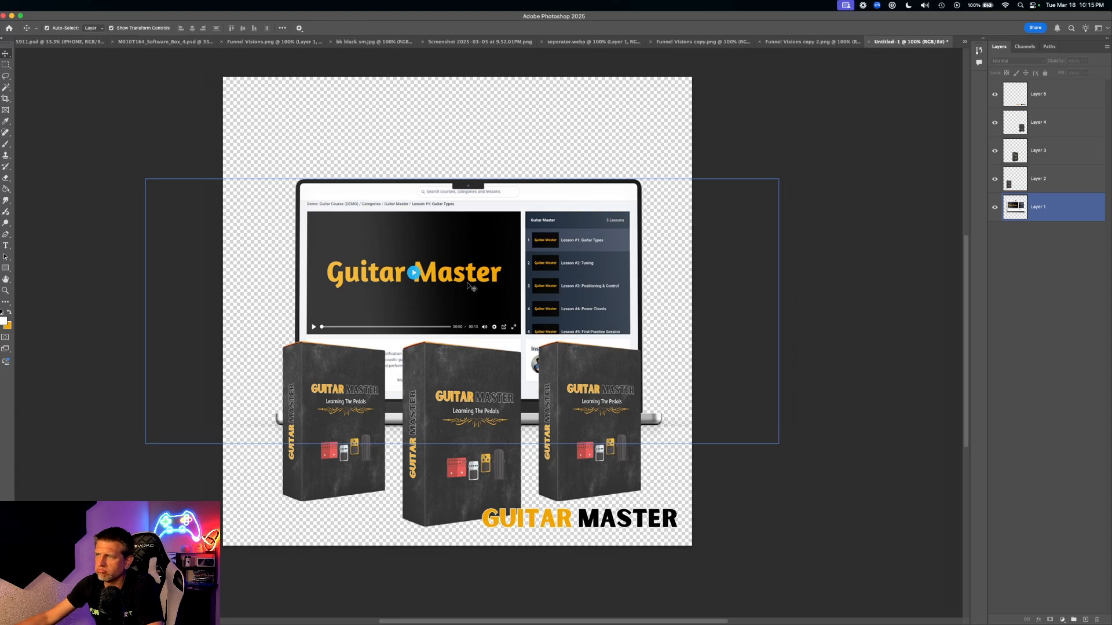
- Lasso the Music amp stack in the amps image and paste it into Untitled-1 as a new layer
{"action": "left_click", "coordinate": [811, 41]}
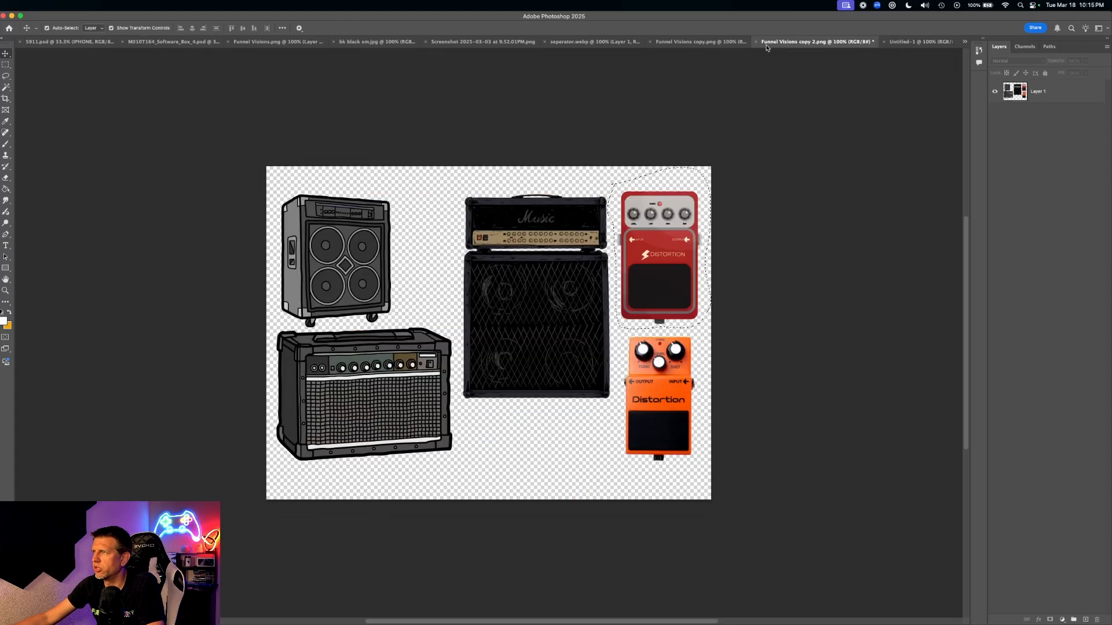
{"action": "left_click", "coordinate": [679, 43]}
{"action": "left_click", "coordinate": [822, 42]}
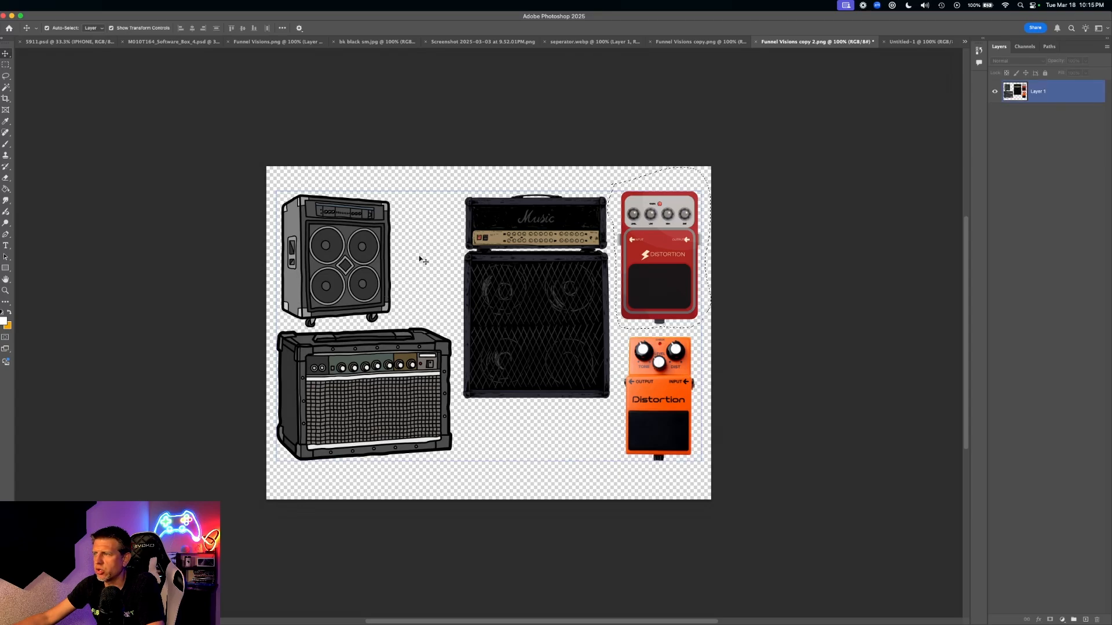
{"action": "left_click", "coordinate": [7, 77]}
{"action": "left_click", "coordinate": [453, 185]}
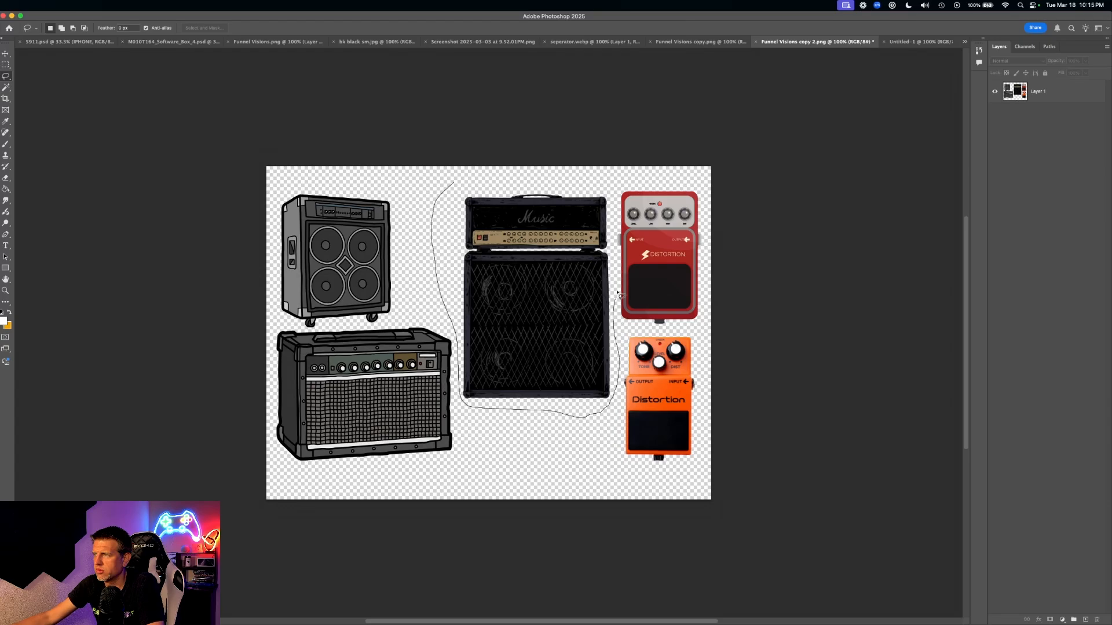
{"action": "left_click_drag", "start_coordinate": [447, 184], "coordinate": [447, 185]}
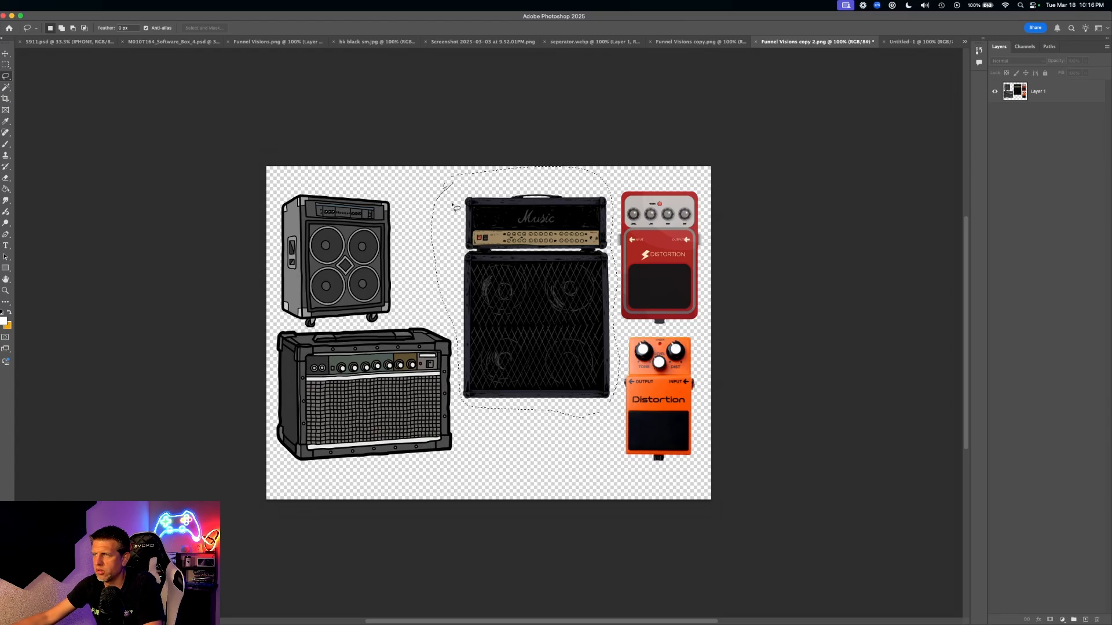
{"action": "left_click", "coordinate": [926, 42]}
{"action": "key", "text": "super+v"}
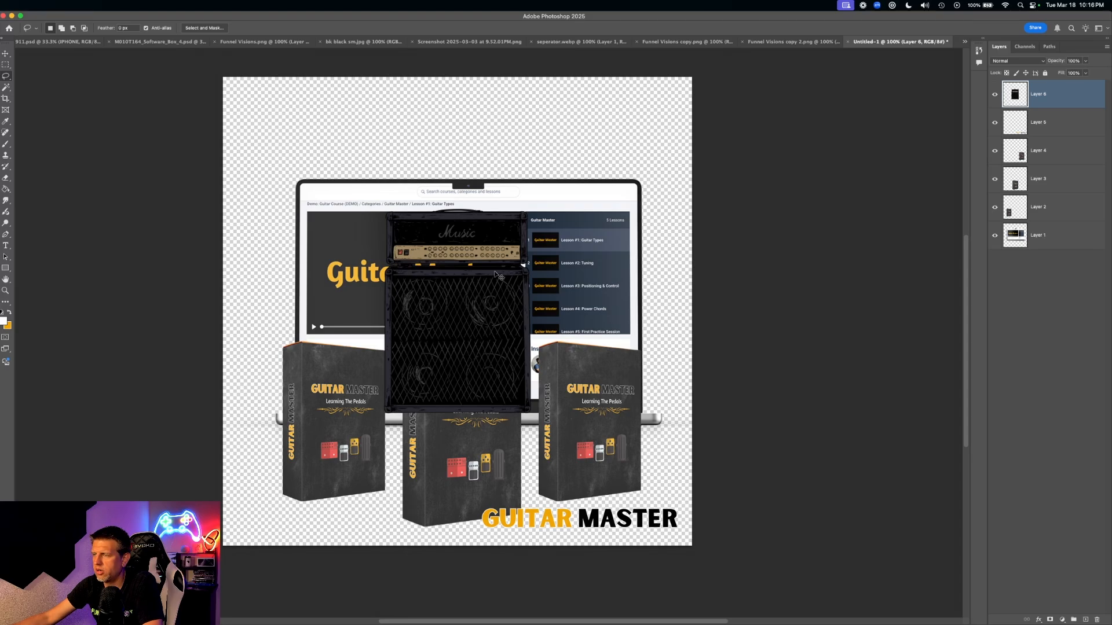
{"action": "left_click", "coordinate": [6, 53]}
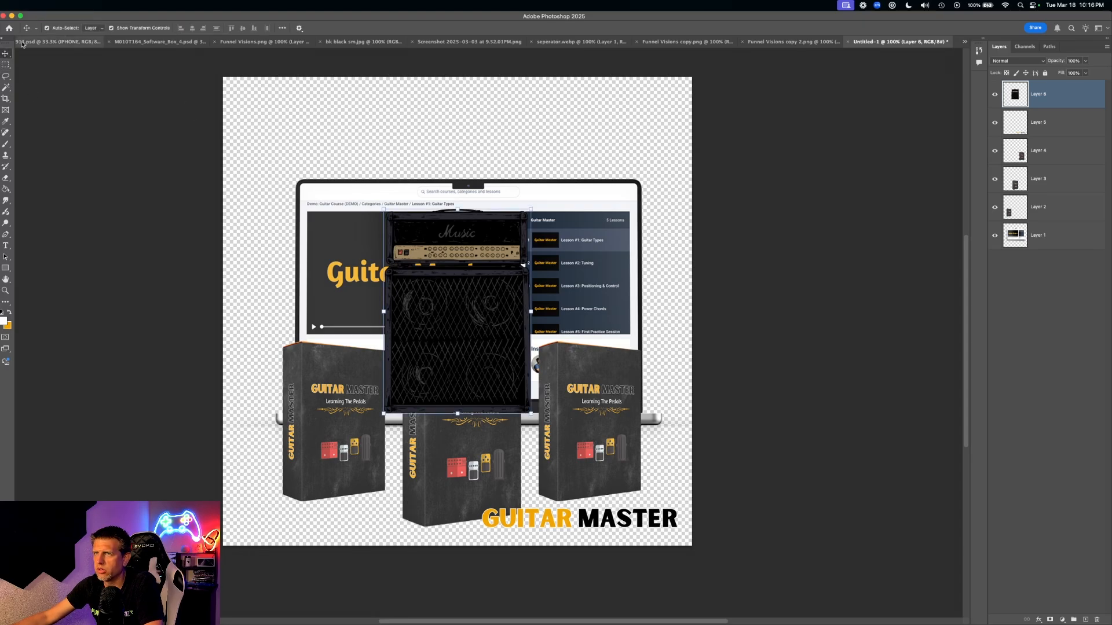
- Scale the laptop composite down and reposition it on the canvas
{"action": "left_click", "coordinate": [335, 222]}
{"action": "left_click_drag", "start_coordinate": [336, 220], "coordinate": [312, 198]}
{"action": "left_click_drag", "start_coordinate": [753, 155], "coordinate": [509, 219]}
{"action": "left_click_drag", "start_coordinate": [328, 310], "coordinate": [356, 338]}
{"action": "left_click_drag", "start_coordinate": [318, 301], "coordinate": [315, 235]}
- Move the amp stack to the upper right of the canvas
{"action": "left_click", "coordinate": [498, 332]}
{"action": "left_click_drag", "start_coordinate": [498, 332], "coordinate": [593, 296]}
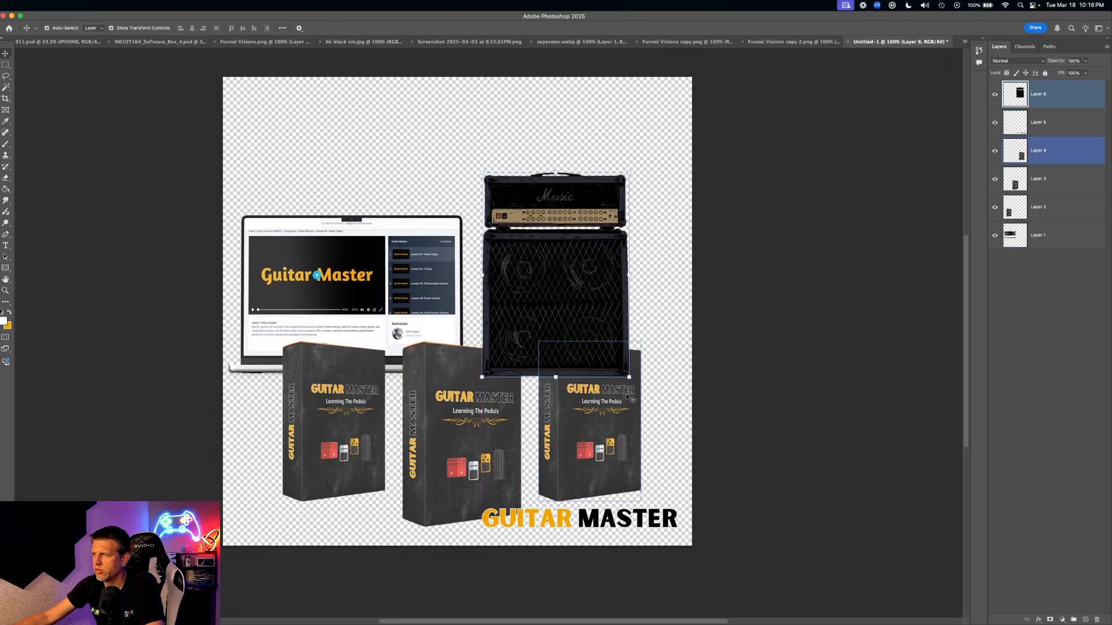
{"action": "left_click_drag", "start_coordinate": [557, 254], "coordinate": [597, 173]}
{"action": "left_click", "coordinate": [397, 420]}
- Scale the three boxes and GUITAR MASTER text to 56.55%, shift them left, and lower the laptop behind them
{"action": "left_click", "coordinate": [371, 418]}
{"action": "left_click", "coordinate": [446, 418], "text": "shift"}
{"action": "left_click", "coordinate": [551, 417], "text": "shift"}
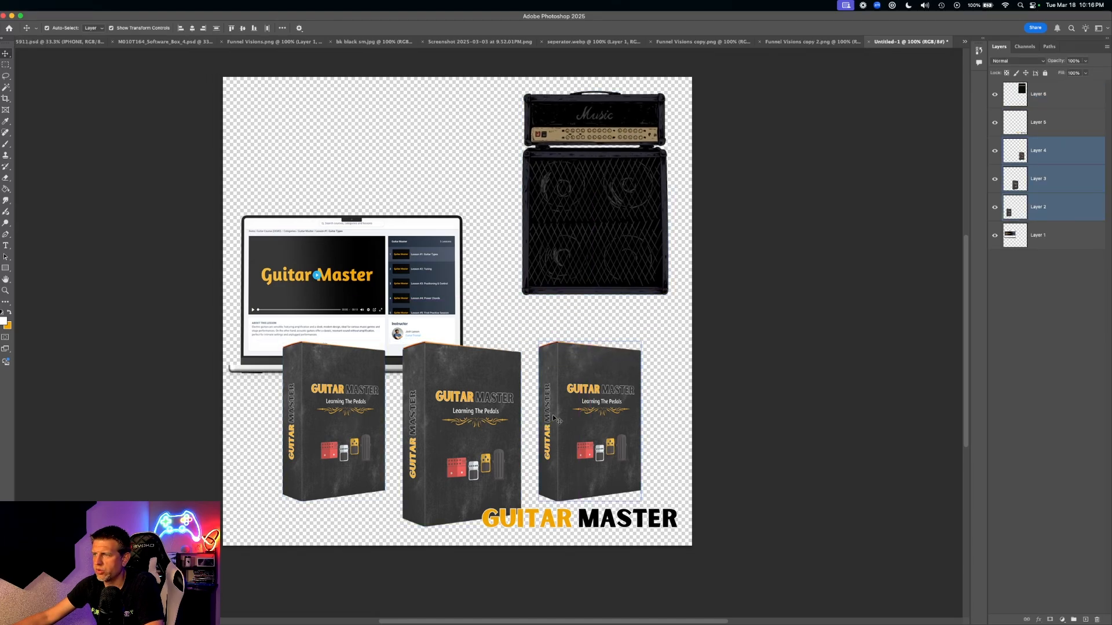
{"action": "left_click", "coordinate": [660, 526], "text": "shift"}
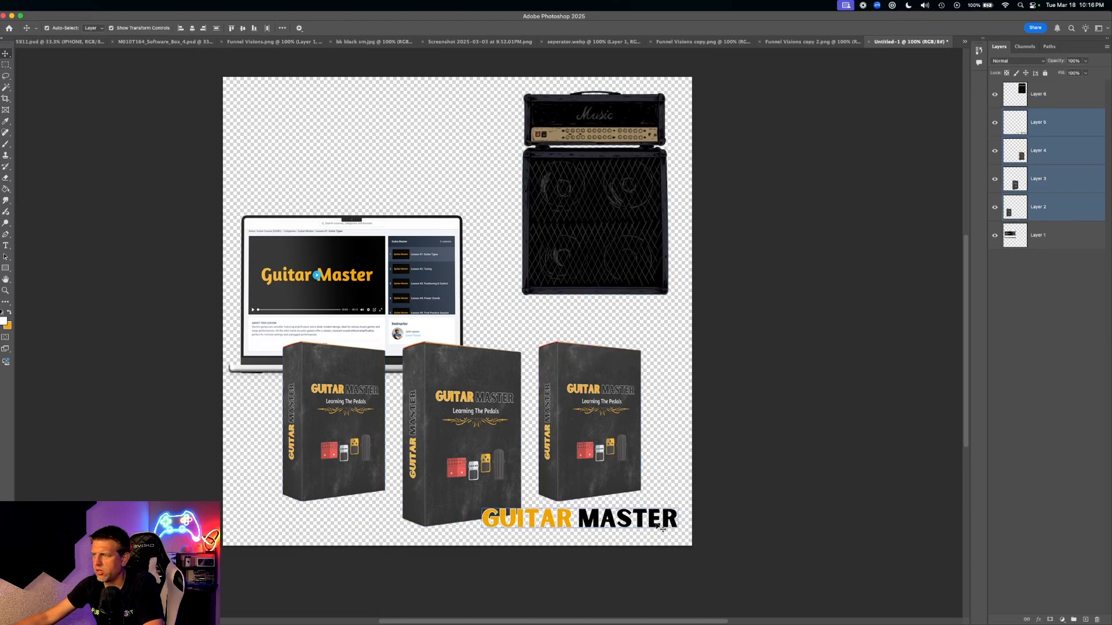
{"action": "key", "text": "super+t"}
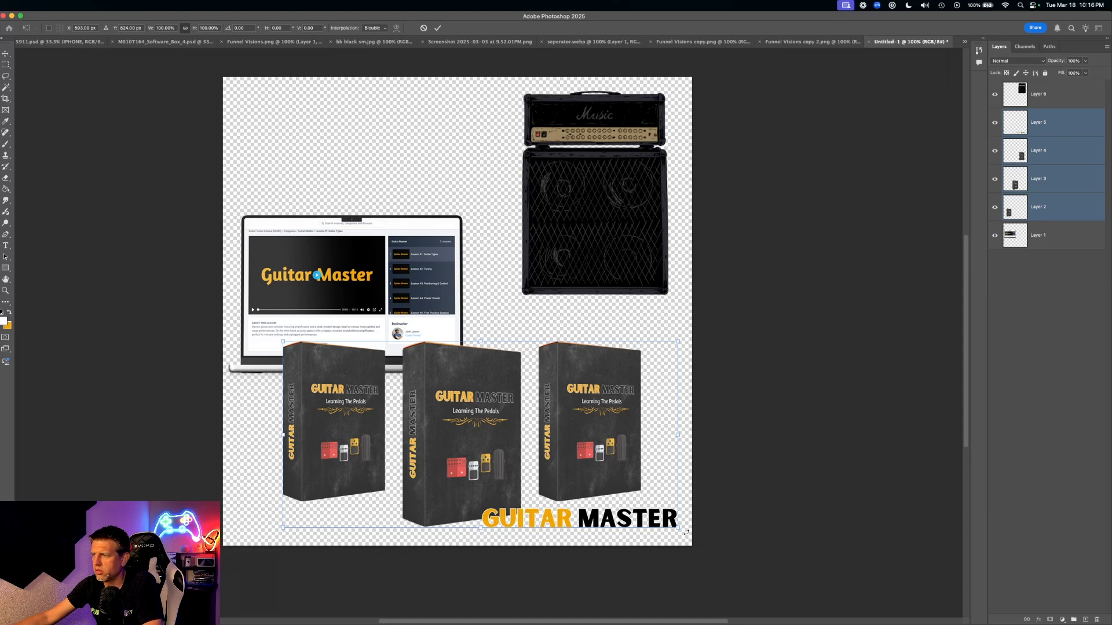
{"action": "left_click_drag", "start_coordinate": [676, 526], "coordinate": [508, 447]}
{"action": "left_click_drag", "start_coordinate": [365, 413], "coordinate": [325, 488]}
{"action": "key", "text": "Return"}
{"action": "left_click_drag", "start_coordinate": [381, 271], "coordinate": [378, 381]}
- Enlarge the GUITAR MASTER text to 184% and move it right
{"action": "left_click", "coordinate": [595, 407]}
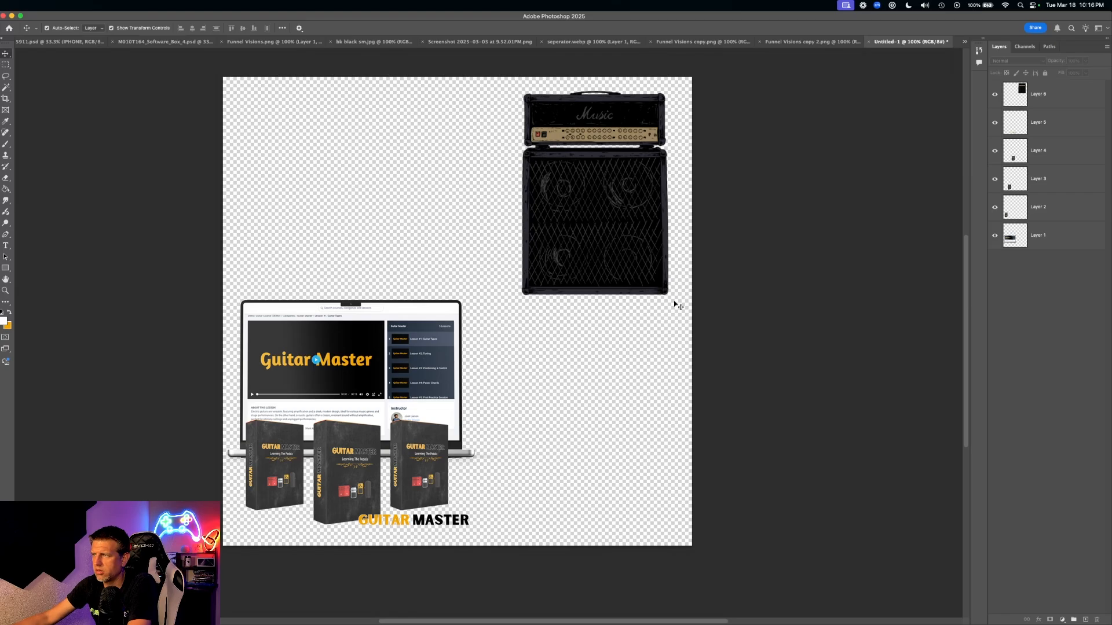
{"action": "left_click", "coordinate": [463, 521]}
{"action": "key", "text": "super+t"}
{"action": "left_click_drag", "start_coordinate": [471, 525], "coordinate": [646, 528]}
{"action": "key", "text": "Return"}
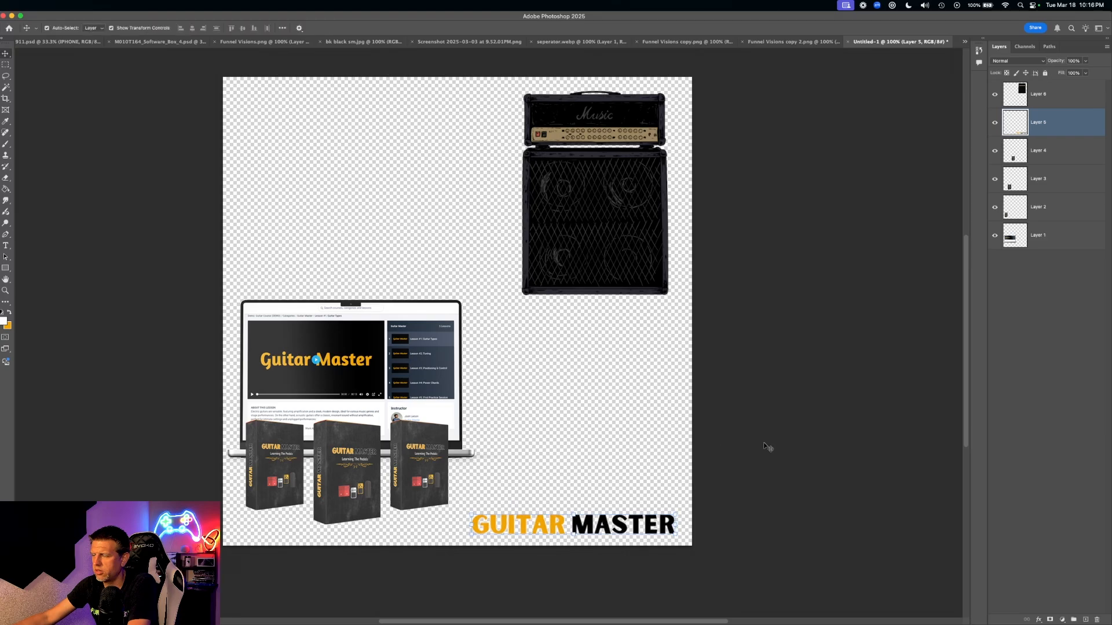
- Enlarge the amp stack to about 130%, lower it beside the laptop, then show the guitars image
{"action": "left_click_drag", "start_coordinate": [613, 199], "coordinate": [580, 330]}
{"action": "left_click_drag", "start_coordinate": [635, 221], "coordinate": [710, 156]}
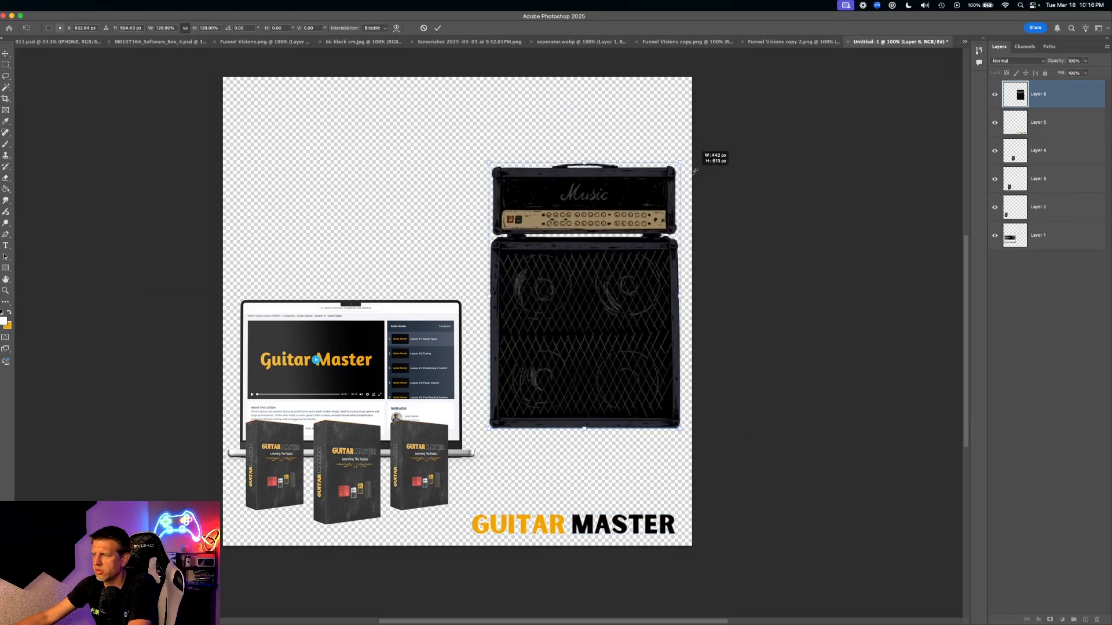
{"action": "left_click_drag", "start_coordinate": [533, 247], "coordinate": [529, 322]}
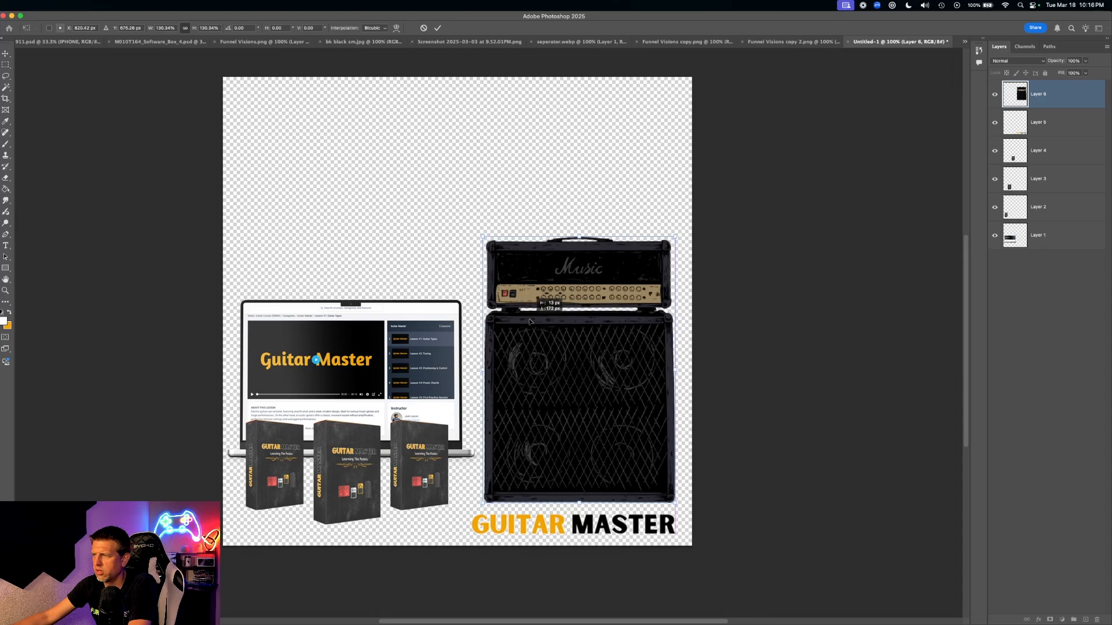
{"action": "key", "text": "Return"}
{"action": "left_click", "coordinate": [384, 370]}
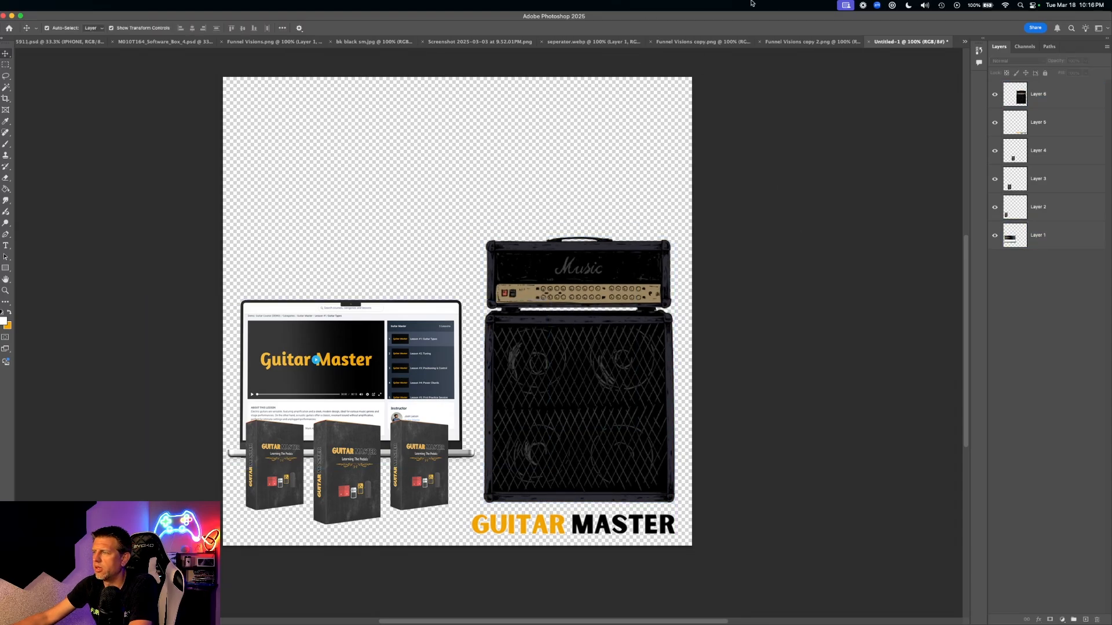
{"action": "left_click", "coordinate": [811, 41]}
{"action": "left_click", "coordinate": [713, 41]}
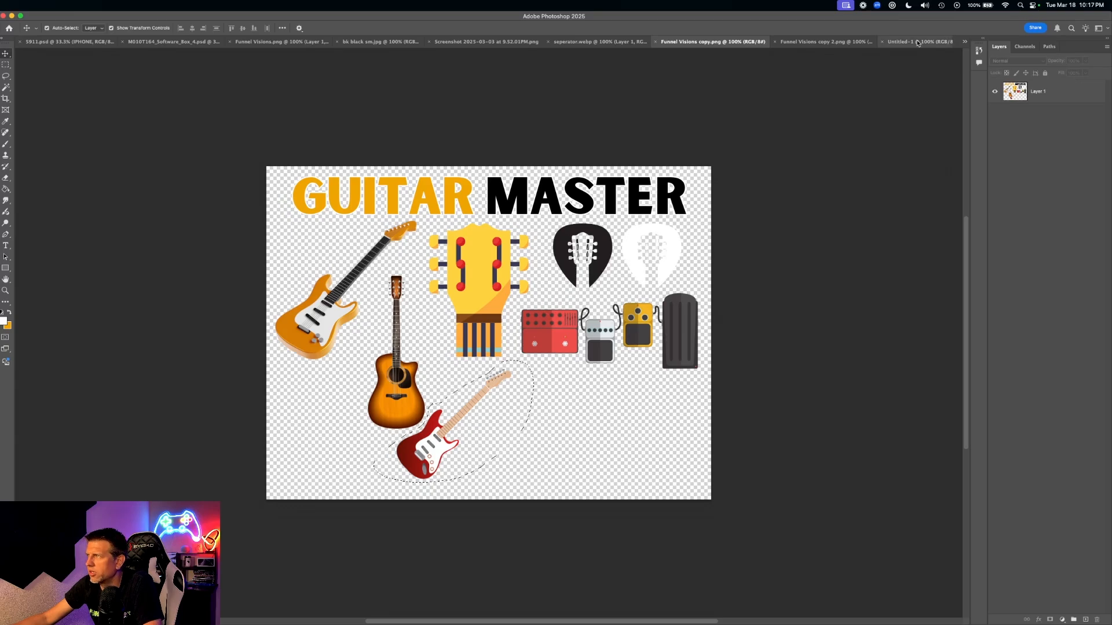
- Paste the red guitar into Untitled-1, enlarge it, and place it over the amp cabinet
{"action": "left_click", "coordinate": [908, 43]}
{"action": "key", "text": "super+v"}
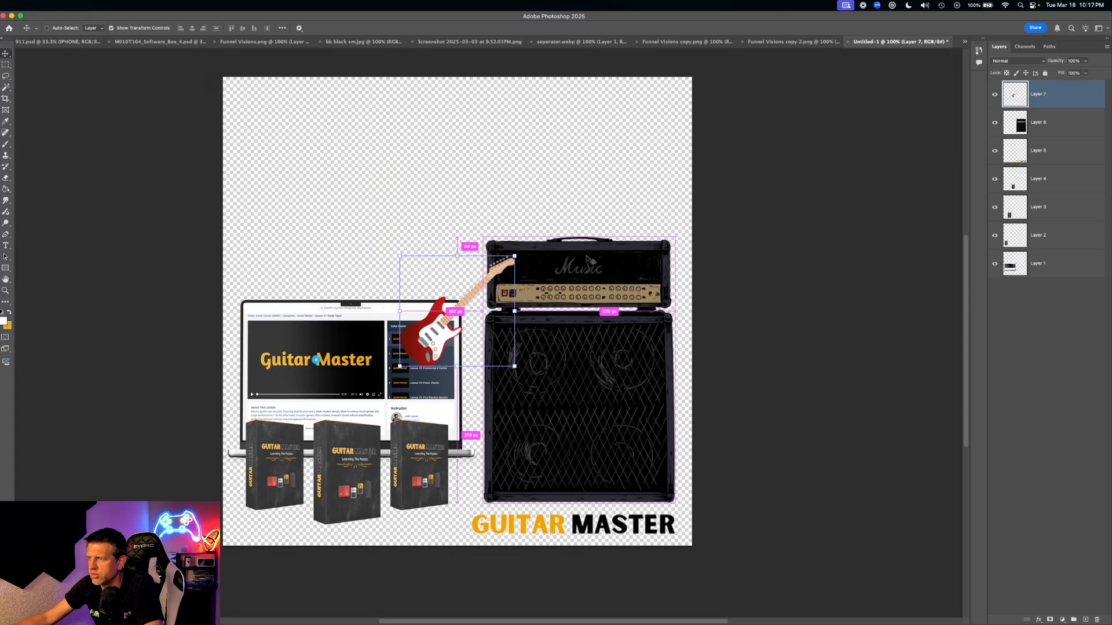
{"action": "left_click_drag", "start_coordinate": [514, 255], "coordinate": [595, 174]}
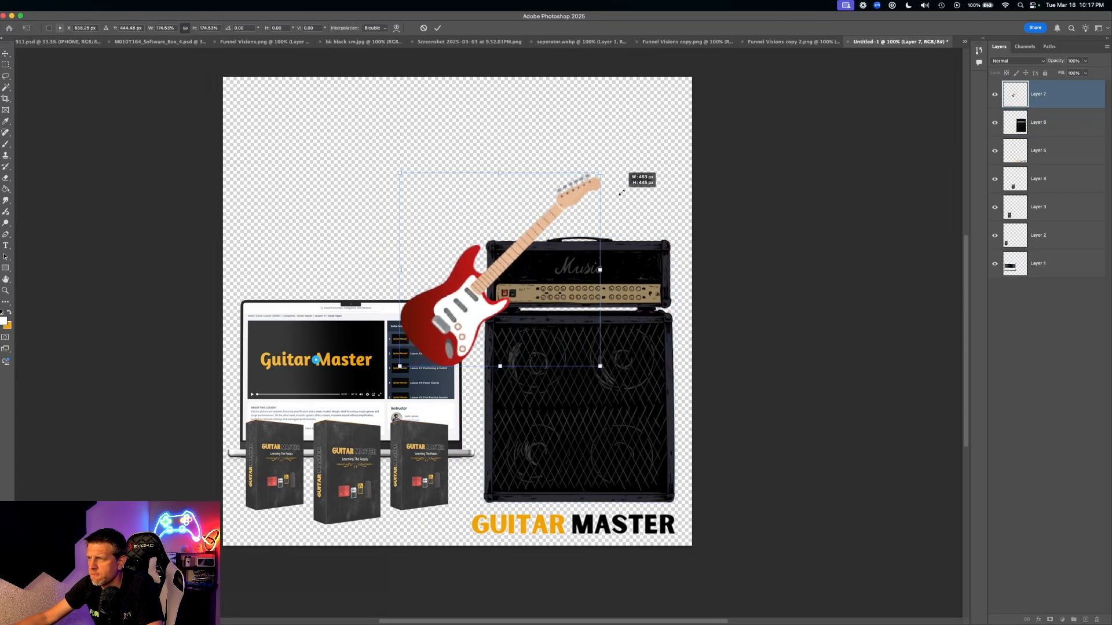
{"action": "left_click_drag", "start_coordinate": [440, 355], "coordinate": [529, 512]}
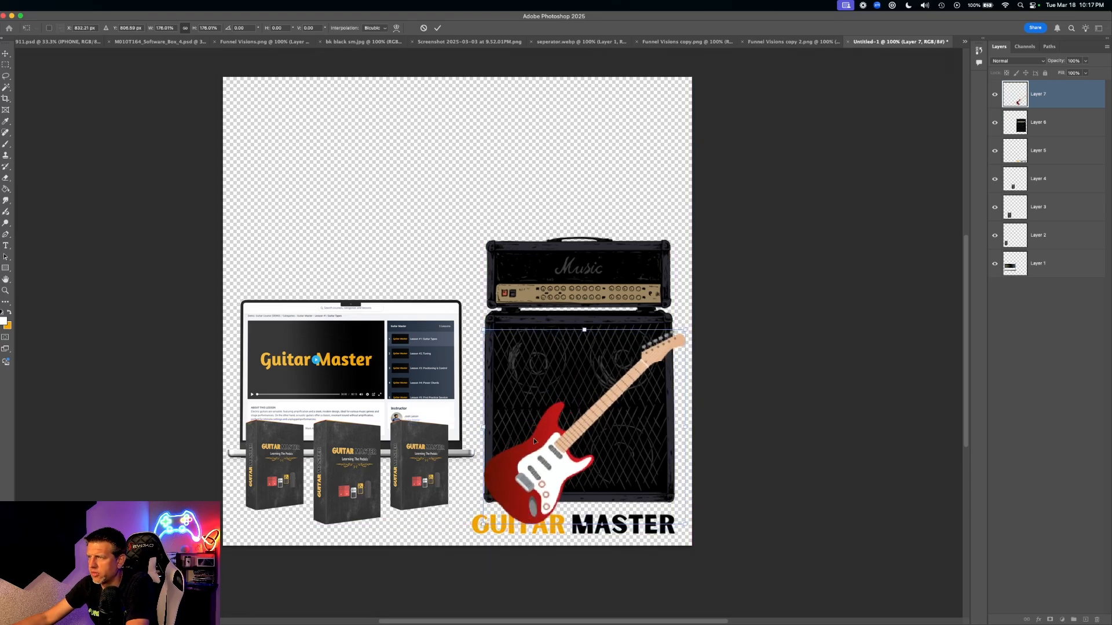
- Enlarge the amp stack slightly to 107%
{"action": "key", "text": "Return"}
{"action": "left_click", "coordinate": [572, 302]}
{"action": "left_click_drag", "start_coordinate": [483, 237], "coordinate": [461, 224]}
- Move the amp stack layer to the bottom of the Layers panel
{"action": "key", "text": "Return"}
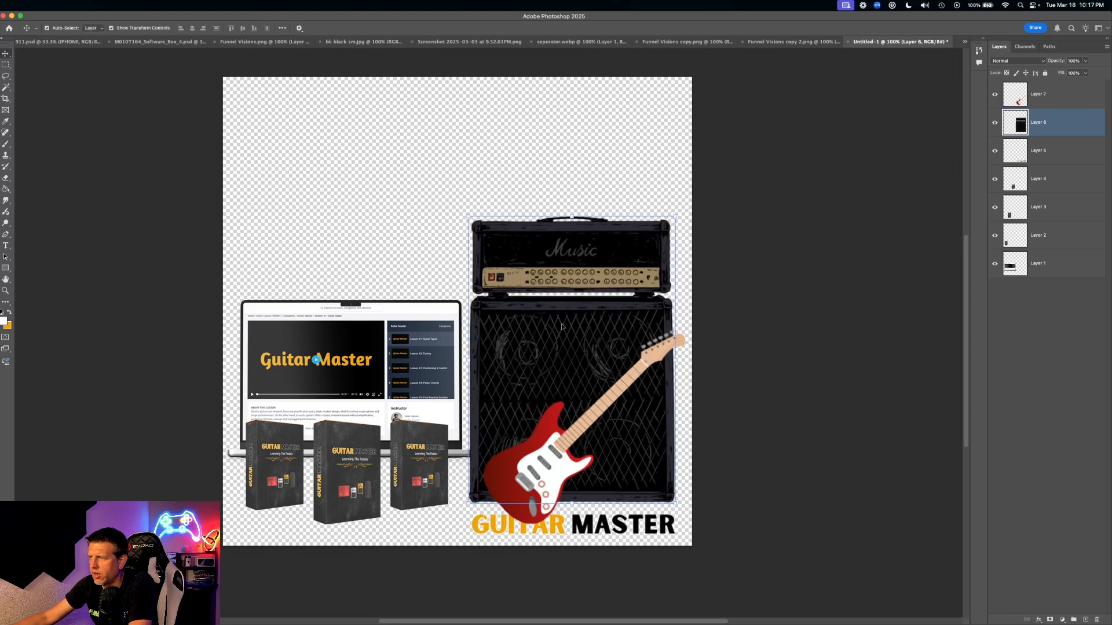
{"action": "left_click_drag", "start_coordinate": [1025, 125], "coordinate": [1018, 281]}
{"action": "left_click", "coordinate": [704, 342]}
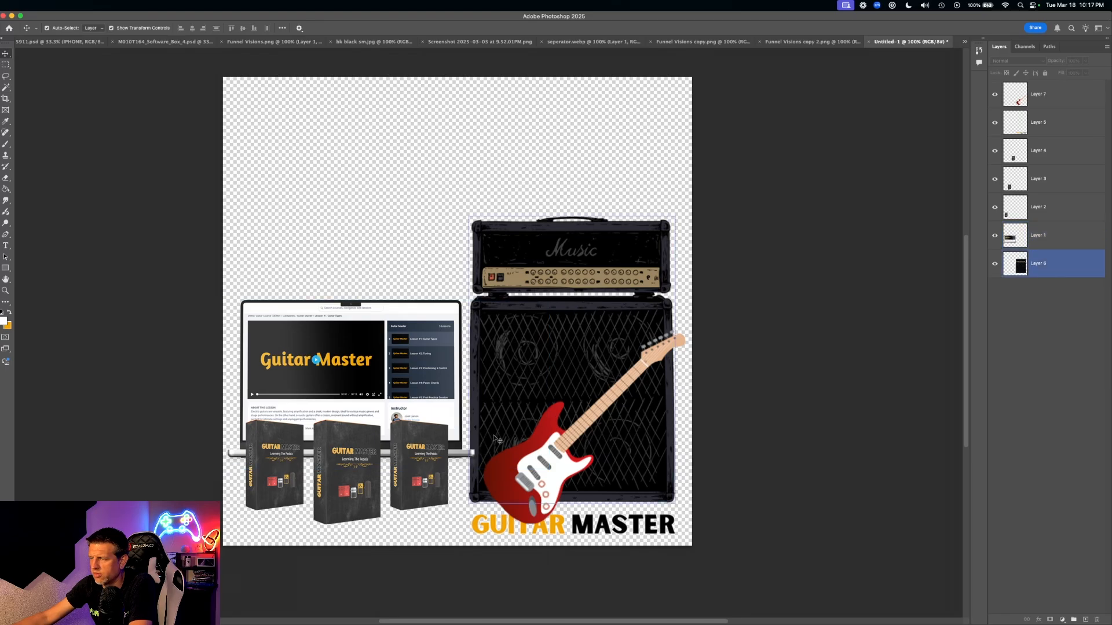
- Restack the GUITAR MASTER logo layer above the red guitar layer
{"action": "left_click", "coordinate": [566, 531]}
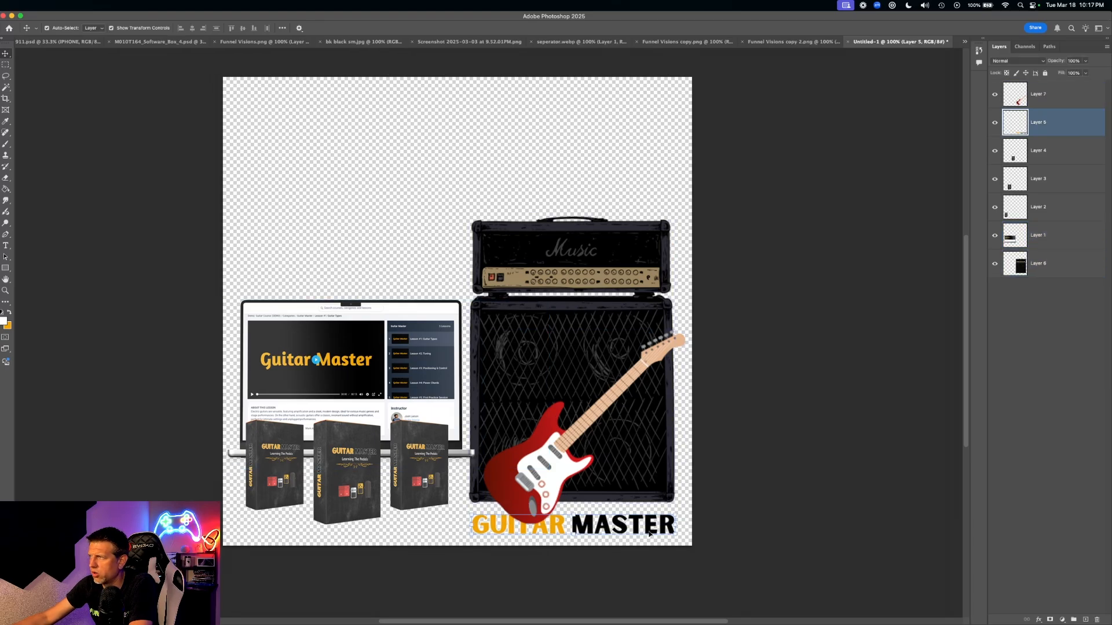
{"action": "left_click", "coordinate": [541, 485], "text": "shift"}
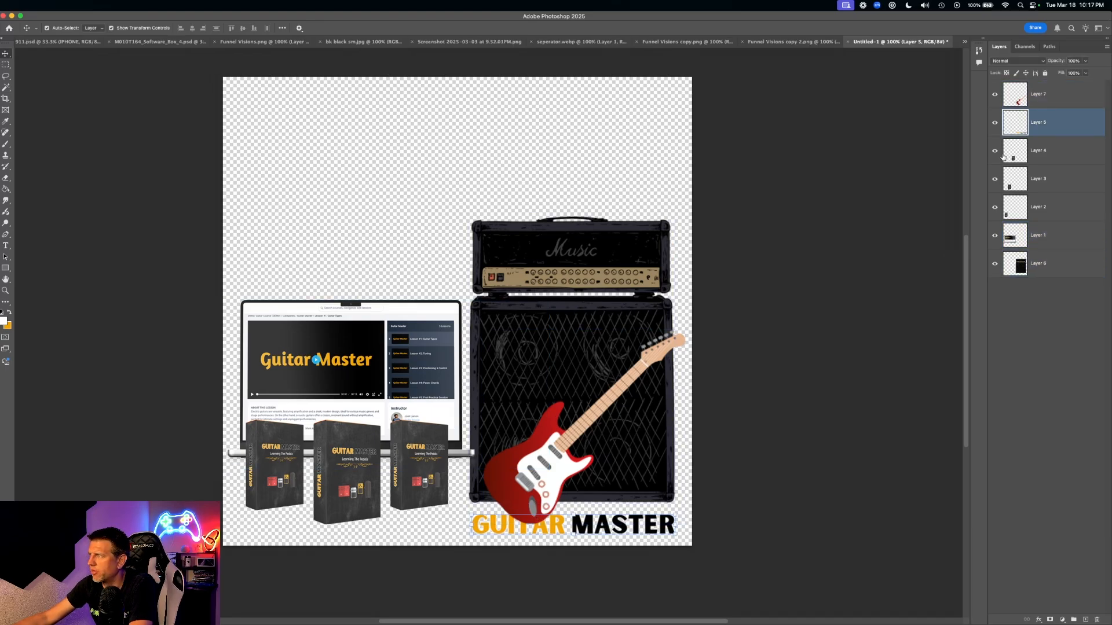
{"action": "left_click_drag", "start_coordinate": [1018, 90], "coordinate": [1019, 88]}
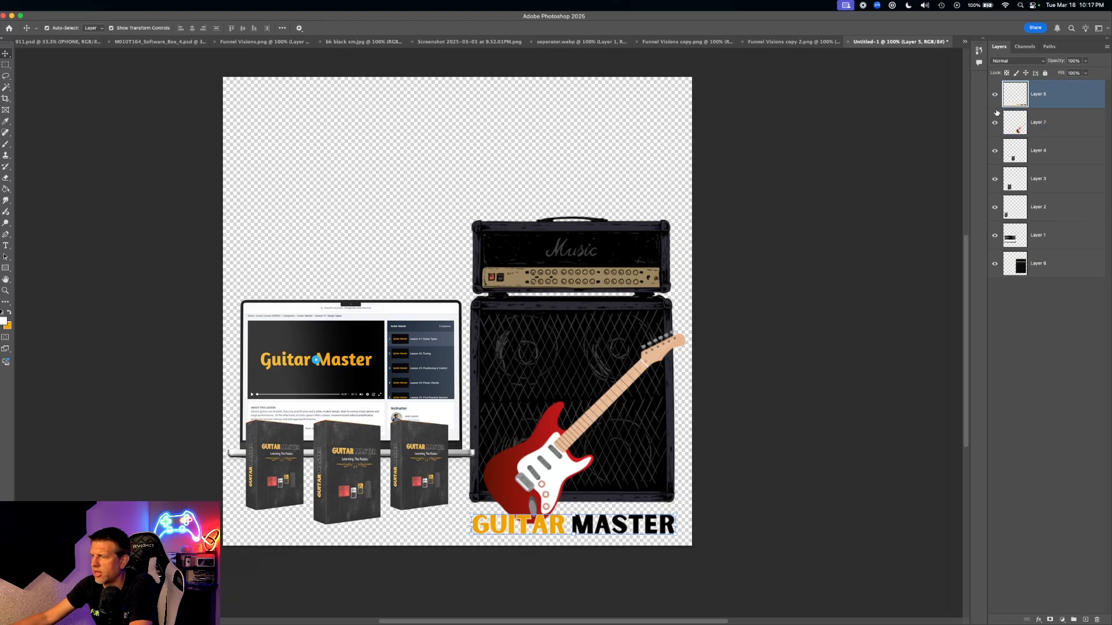
{"action": "left_click", "coordinate": [795, 307]}
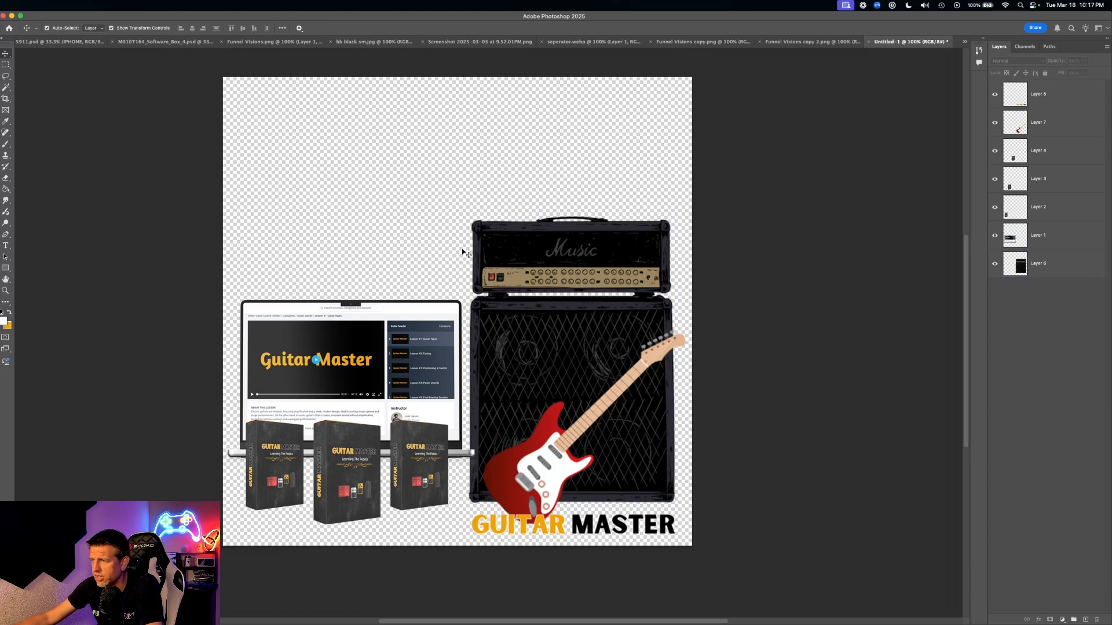
- Crop the canvas top down to the amp stack, leaving about 796 px height
{"action": "left_click", "coordinate": [6, 110]}
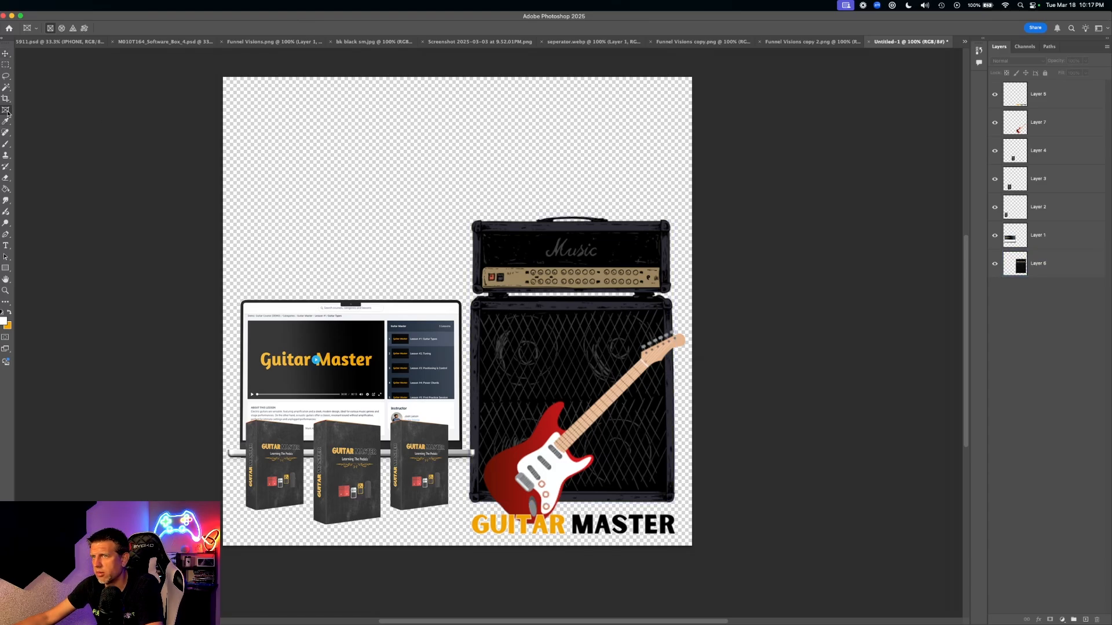
{"action": "left_click", "coordinate": [6, 100]}
{"action": "left_click_drag", "start_coordinate": [458, 77], "coordinate": [456, 142]}
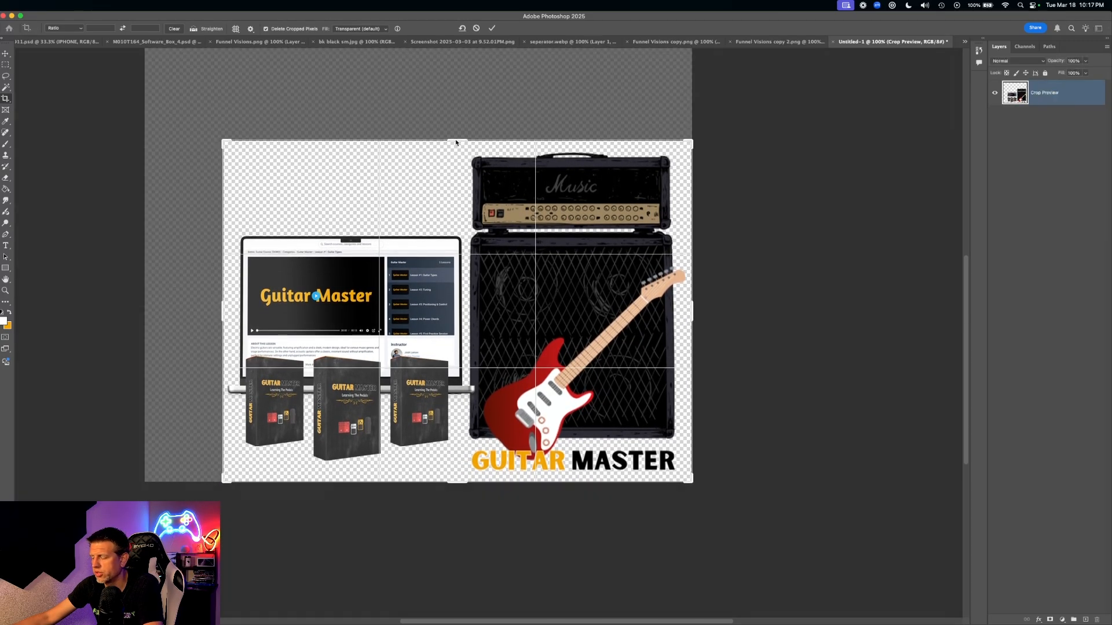
{"action": "key", "text": "Return"}
{"action": "scroll", "coordinate": [506, 255], "scroll_direction": "right", "scroll_amount": 3}
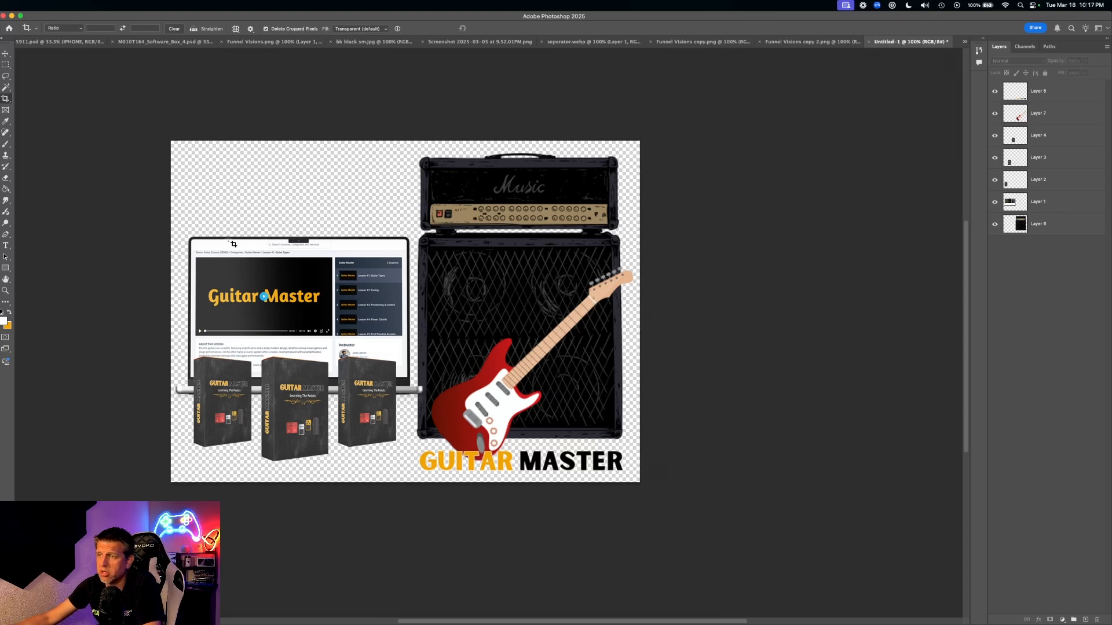
- Draw a rectangular selection over the canvas's left part, then drop it
{"action": "left_click", "coordinate": [5, 53]}
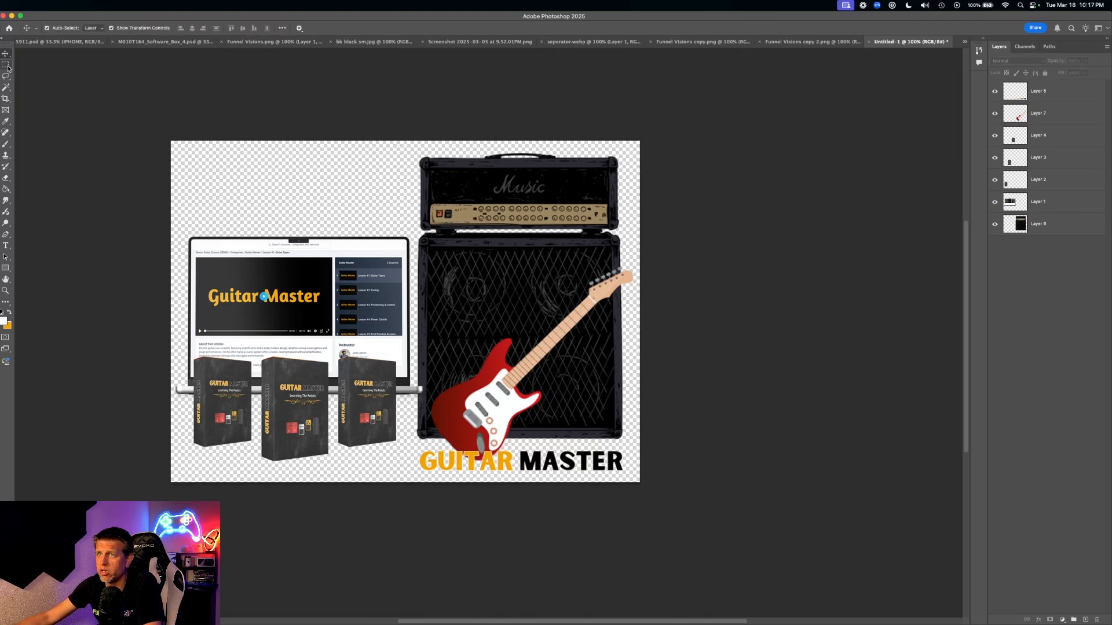
{"action": "left_click", "coordinate": [5, 64]}
{"action": "left_click_drag", "start_coordinate": [88, 142], "coordinate": [399, 485]}
{"action": "mouse_move", "coordinate": [380, 400]}
{"action": "left_mouse_down"}
{"action": "mouse_move", "coordinate": [379, 382]}
{"action": "mouse_move", "coordinate": [380, 400]}
{"action": "left_mouse_up"}
{"action": "key", "text": "super+d"}
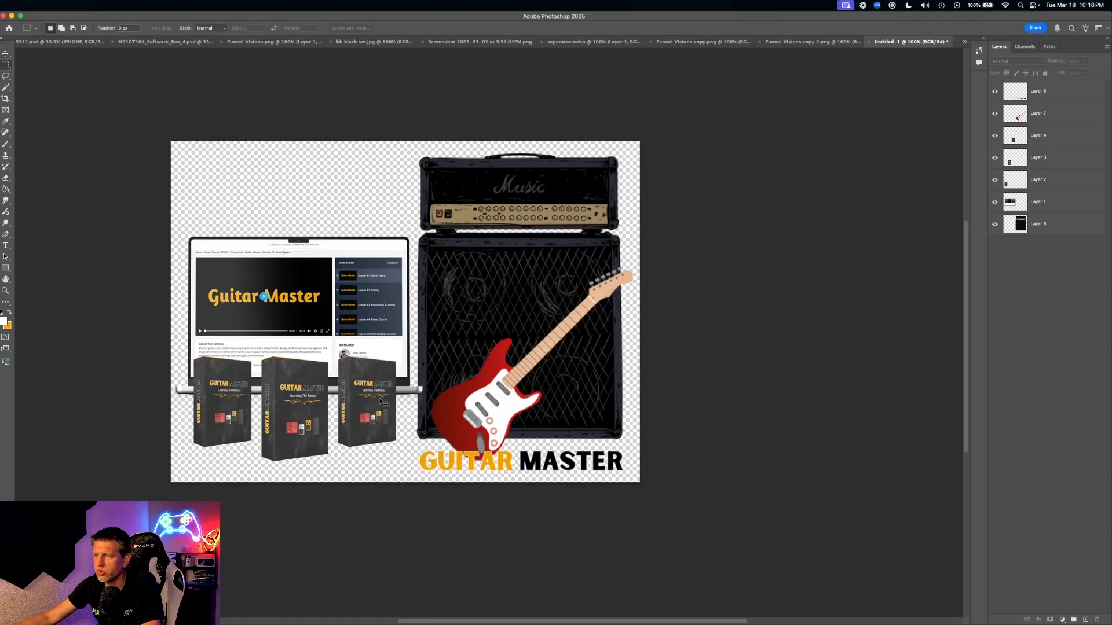
- Select the laptop and product box layers, Layers 1–4, together
{"action": "left_click", "coordinate": [1042, 203]}
{"action": "left_click", "coordinate": [1040, 181], "text": "shift"}
{"action": "left_click", "coordinate": [1042, 160], "text": "shift"}
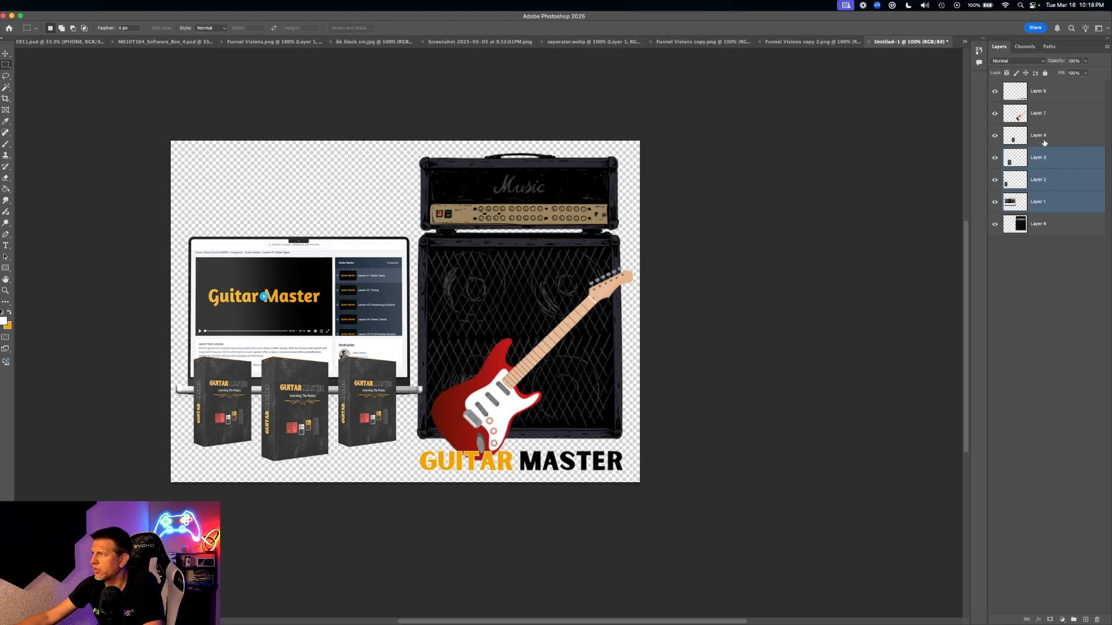
{"action": "left_click", "coordinate": [1044, 138], "text": "shift"}
{"action": "left_click", "coordinate": [1050, 97]}
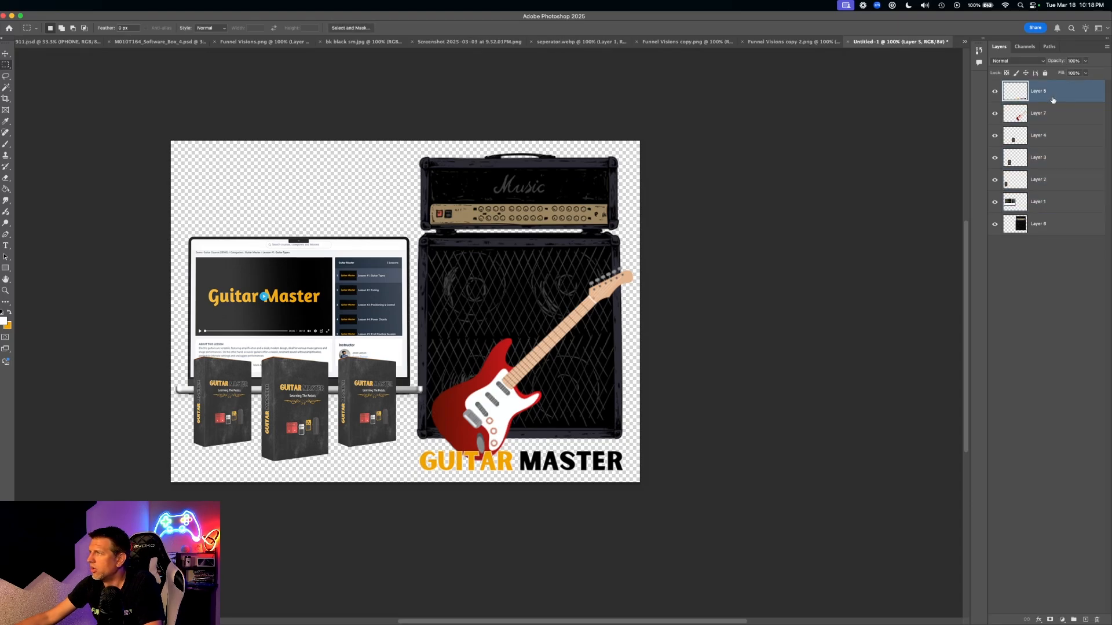
{"action": "left_click", "coordinate": [1047, 141]}
{"action": "left_click", "coordinate": [1050, 157], "text": "shift"}
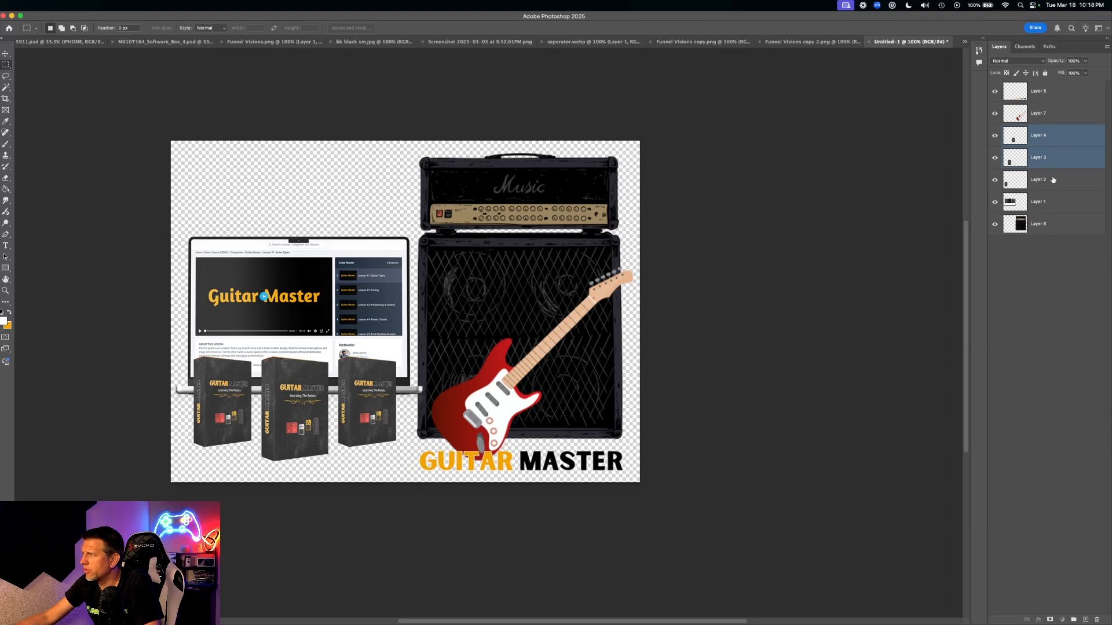
{"action": "left_click", "coordinate": [1052, 184], "text": "shift"}
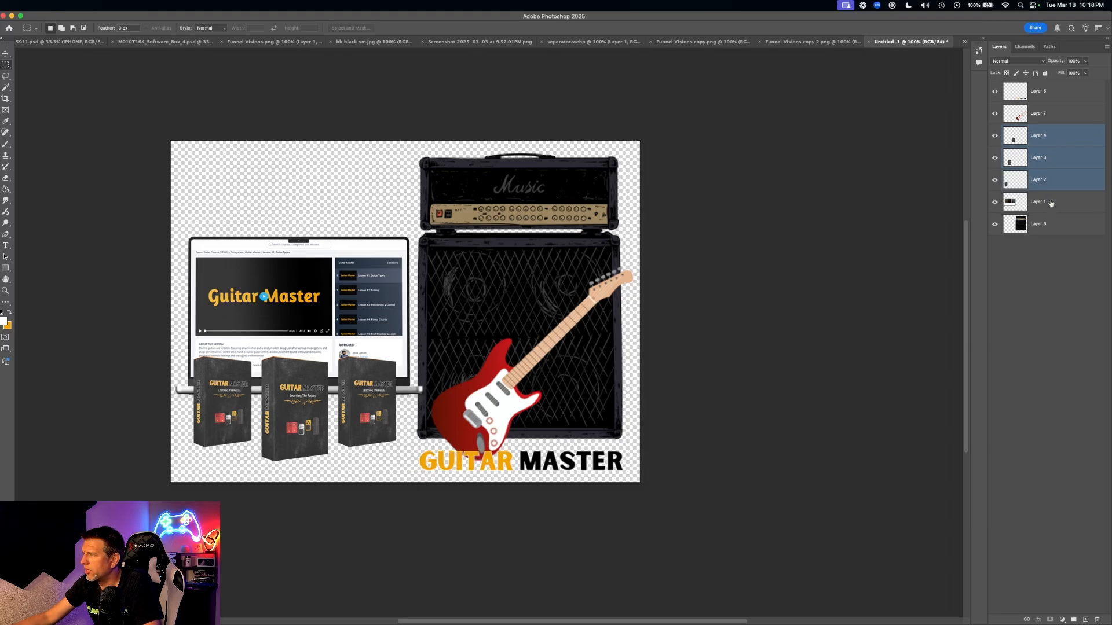
{"action": "left_click", "coordinate": [1051, 203], "text": "shift"}
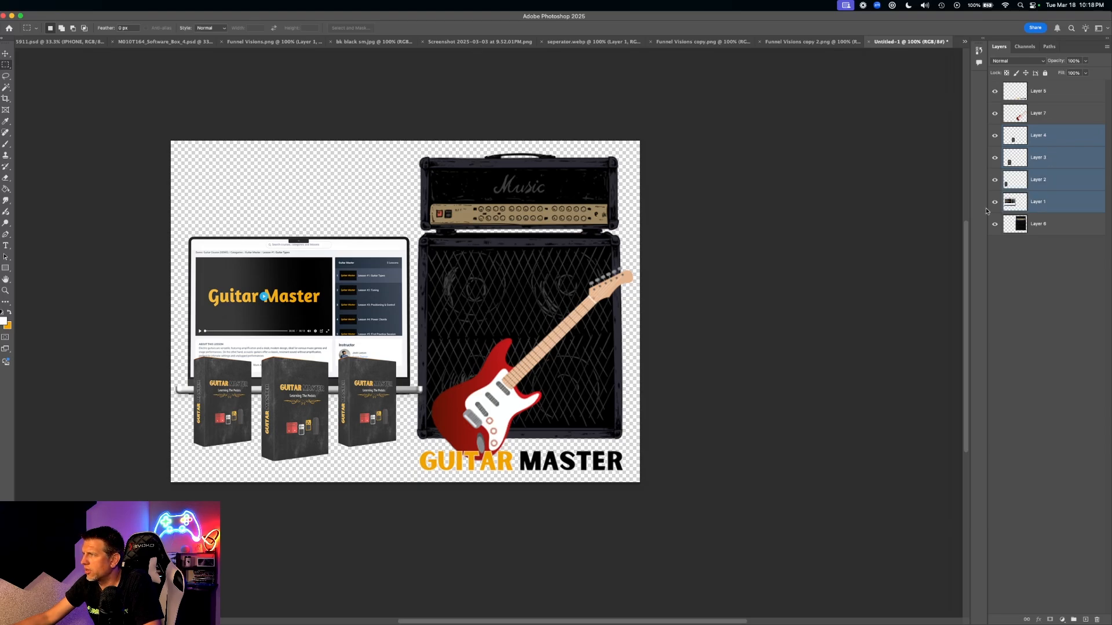
{"action": "left_click", "coordinate": [6, 54]}
- Move the laptop and boxes up-left, scale them to about 96%, and raise them slightly
{"action": "left_click_drag", "start_coordinate": [299, 299], "coordinate": [297, 267]}
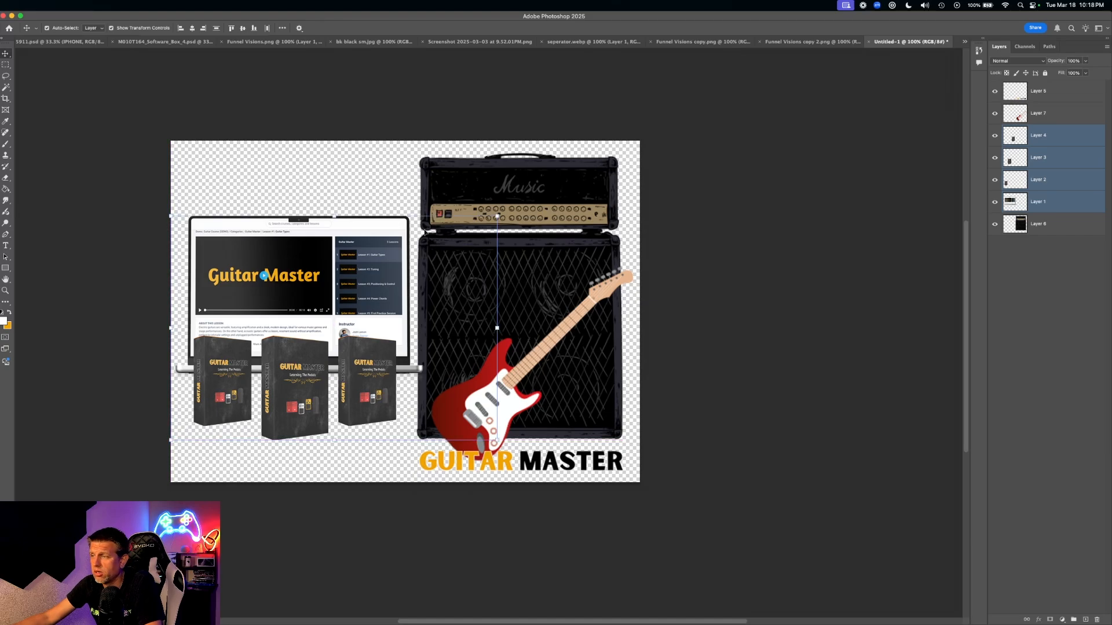
{"action": "left_click", "coordinate": [493, 204], "text": "shift"}
{"action": "left_click_drag", "start_coordinate": [496, 216], "coordinate": [483, 224]}
{"action": "left_click_drag", "start_coordinate": [396, 313], "coordinate": [359, 311]}
{"action": "key", "text": "Return"}
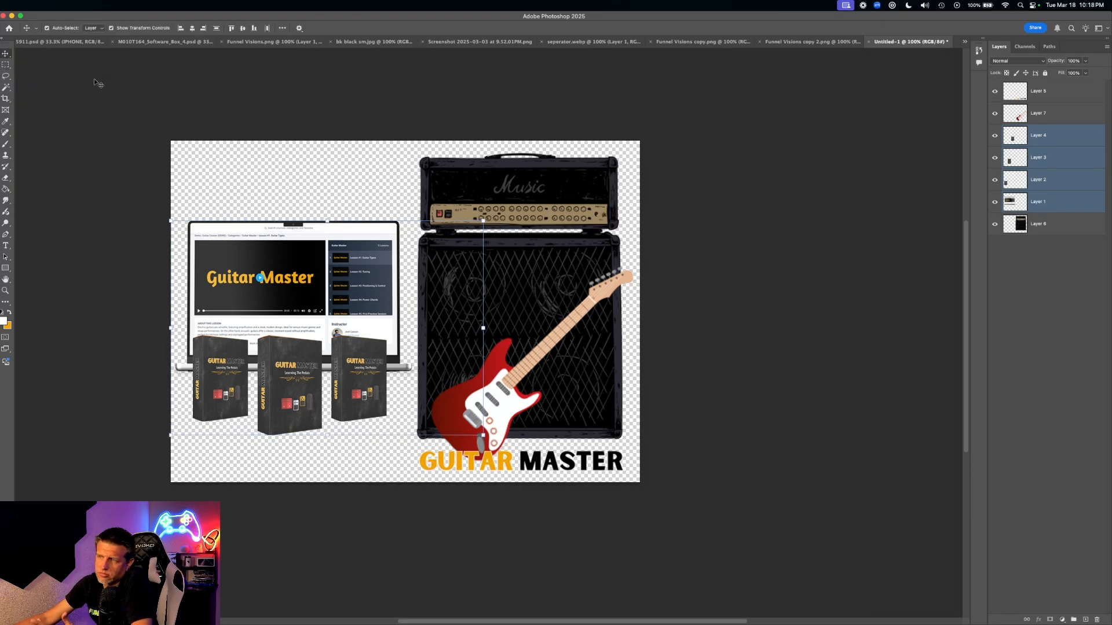
{"action": "left_click", "coordinate": [102, 90]}
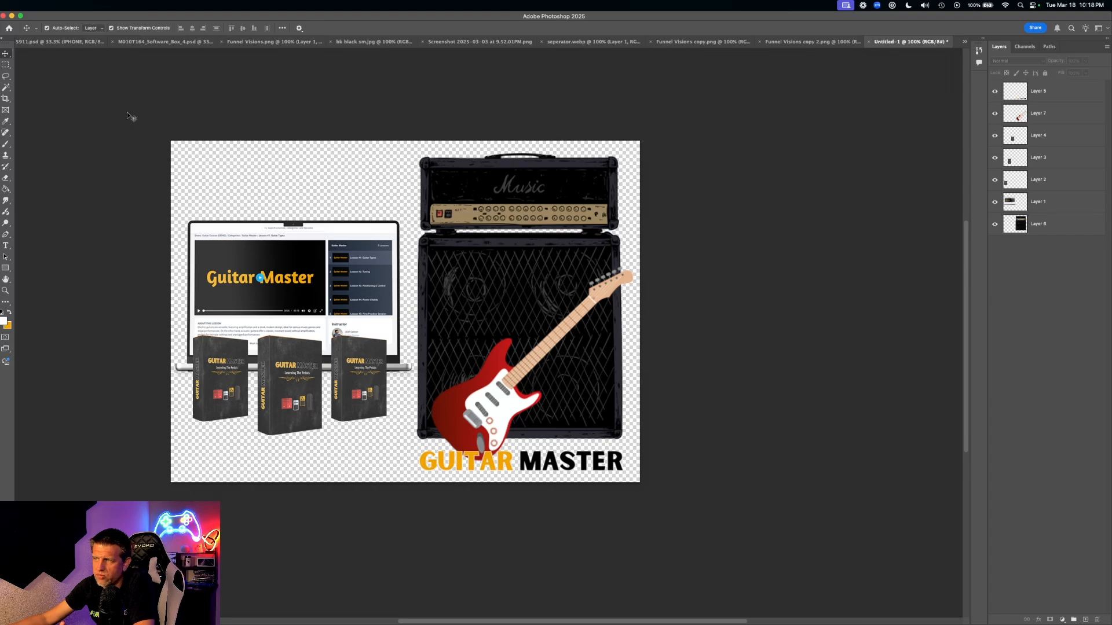
- Check the laptop and amp layers, then bring up the Guitar Master sales page in Safari
{"action": "left_click", "coordinate": [195, 226]}
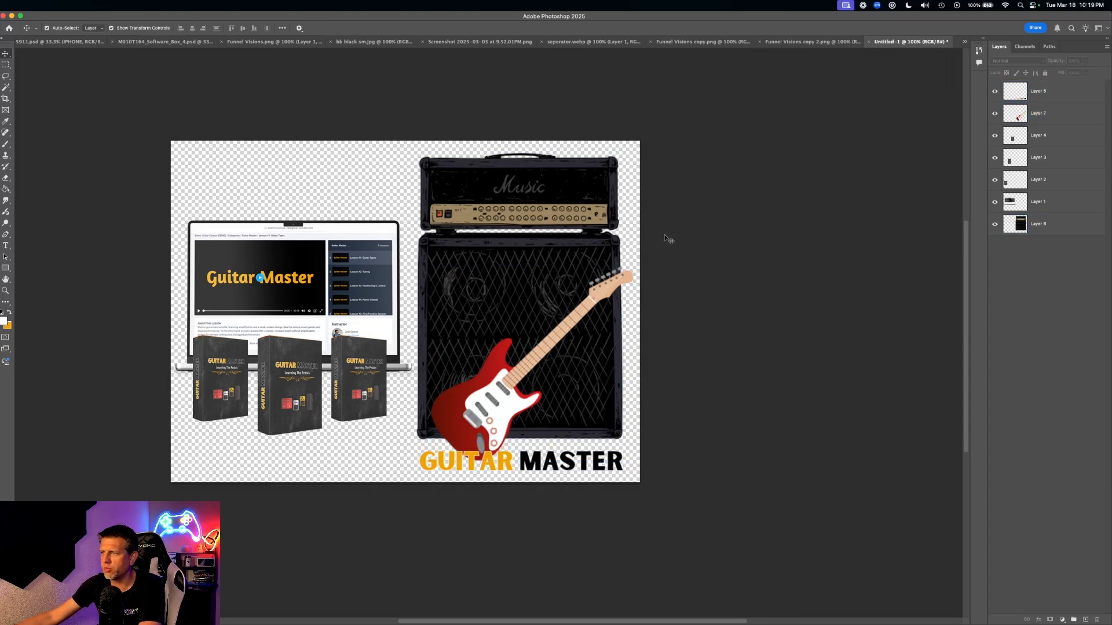
{"action": "scroll", "coordinate": [517, 165], "scroll_direction": "right", "scroll_amount": 3}
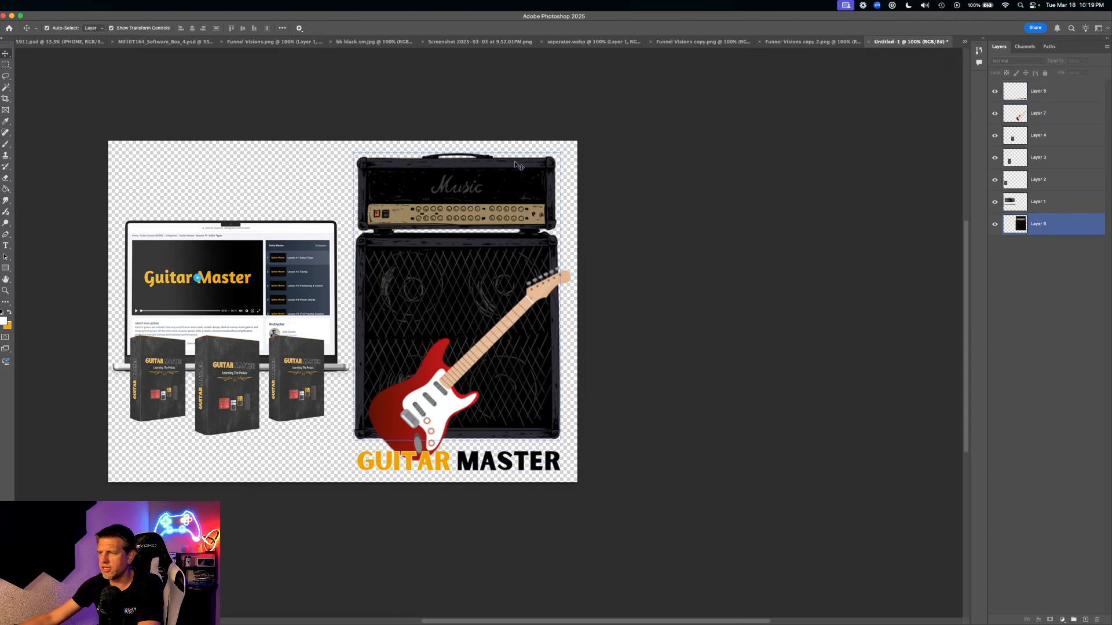
{"action": "scroll", "coordinate": [517, 165], "scroll_direction": "left", "scroll_amount": 8}
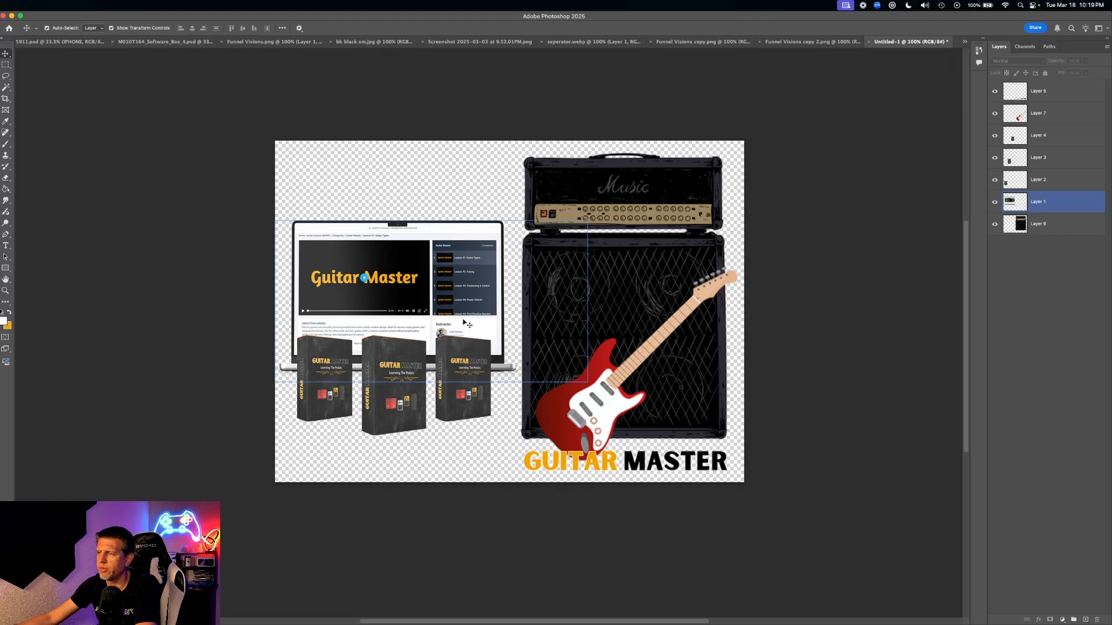
{"action": "left_click", "coordinate": [637, 224]}
{"action": "left_click", "coordinate": [514, 221]}
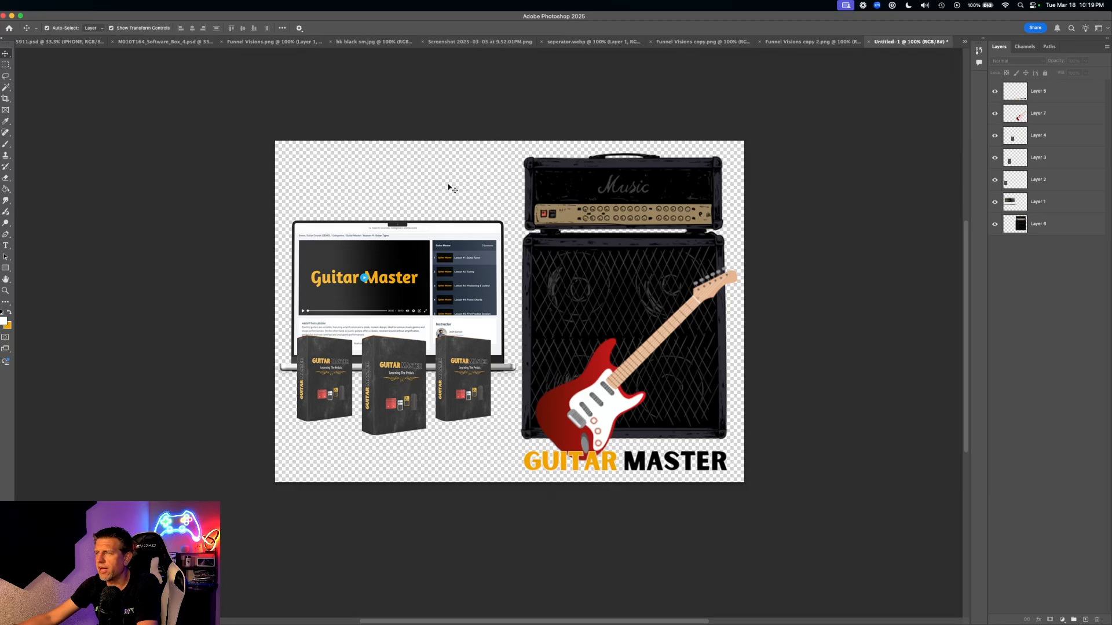
{"action": "key", "text": "ctrl+Up"}
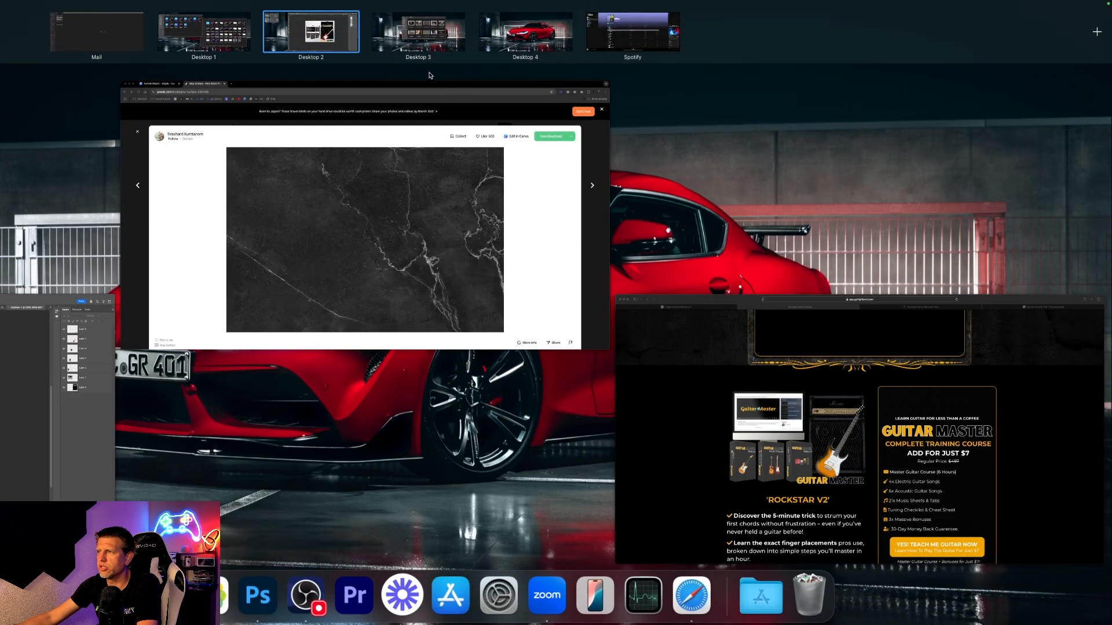
{"action": "left_click", "coordinate": [805, 408]}
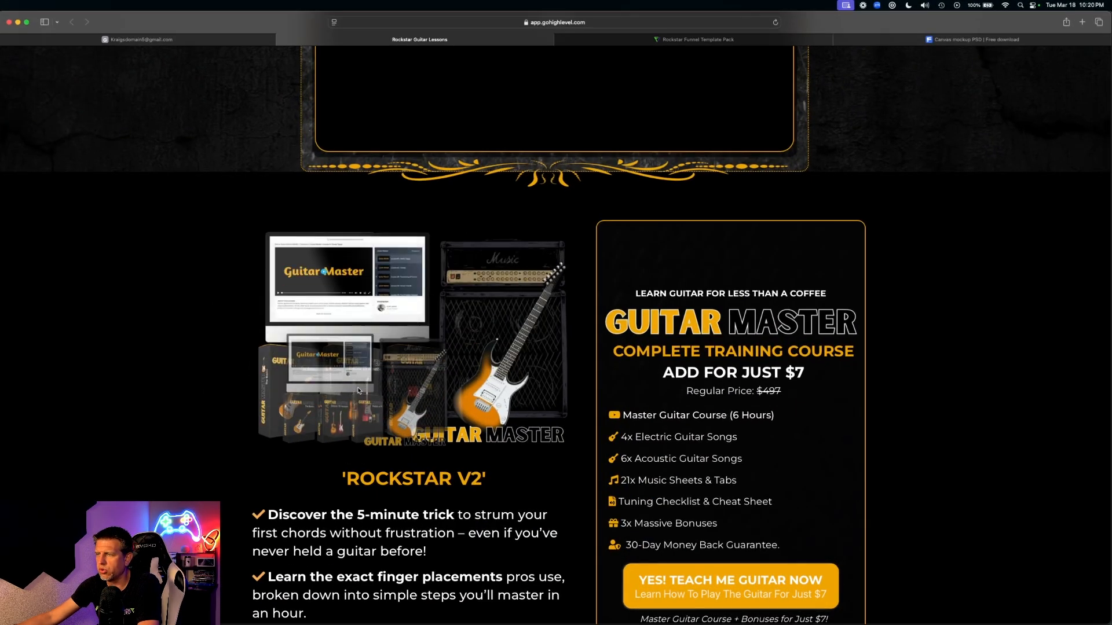